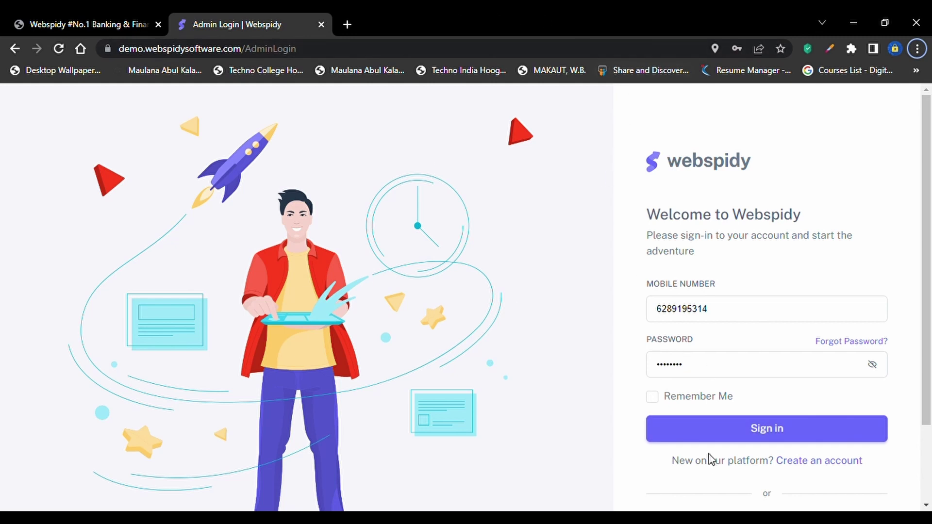
Sign in to the admin account and confirm the logged-in message to reach the Analytics dashboard
{"action": "left_click", "coordinate": [701, 437]}
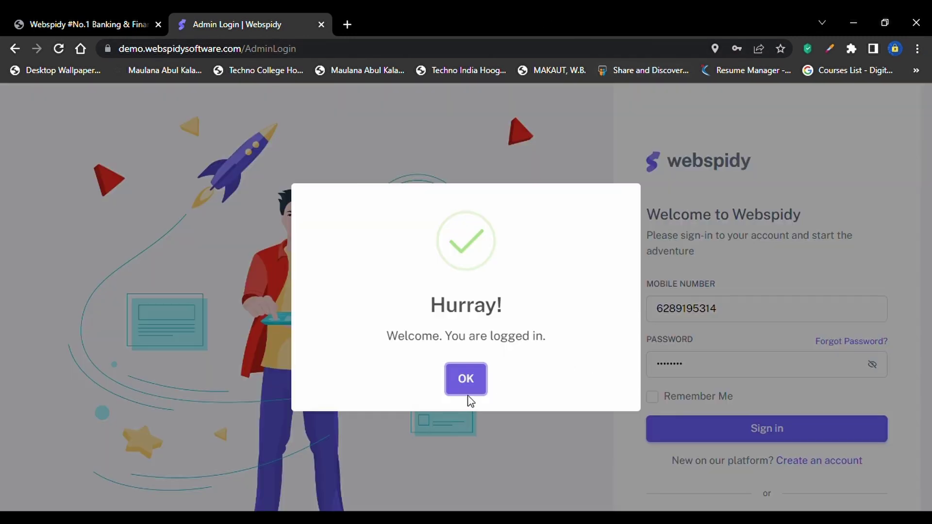
{"action": "left_click", "coordinate": [469, 386]}
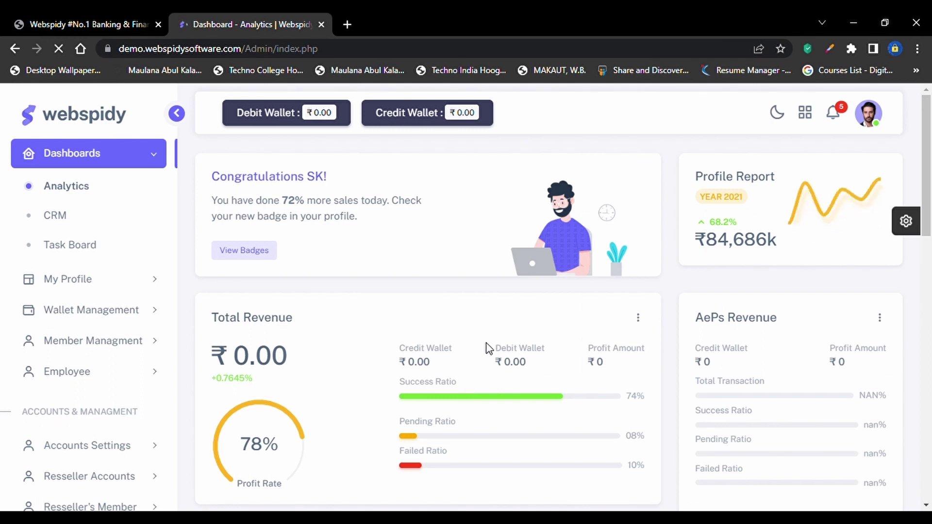
{"action": "scroll", "coordinate": [675, 387], "scroll_direction": "down", "scroll_amount": 5}
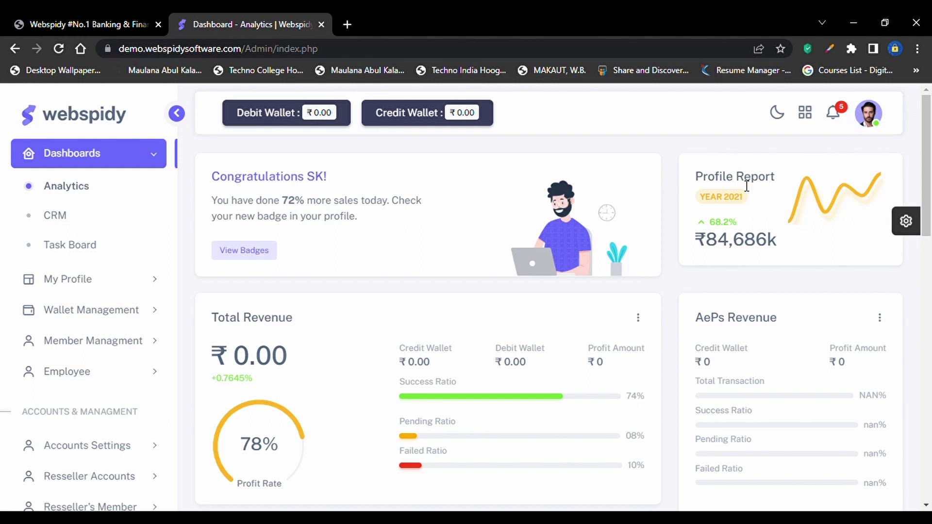
{"action": "scroll", "coordinate": [690, 305], "scroll_direction": "down", "scroll_amount": 1}
{"action": "scroll", "coordinate": [689, 305], "scroll_direction": "down", "scroll_amount": 5}
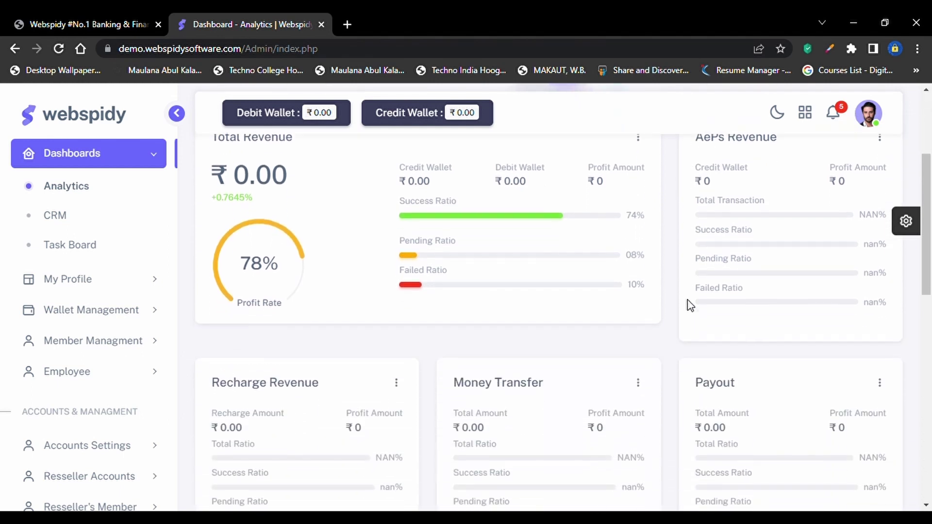
{"action": "scroll", "coordinate": [690, 305], "scroll_direction": "up", "scroll_amount": 6}
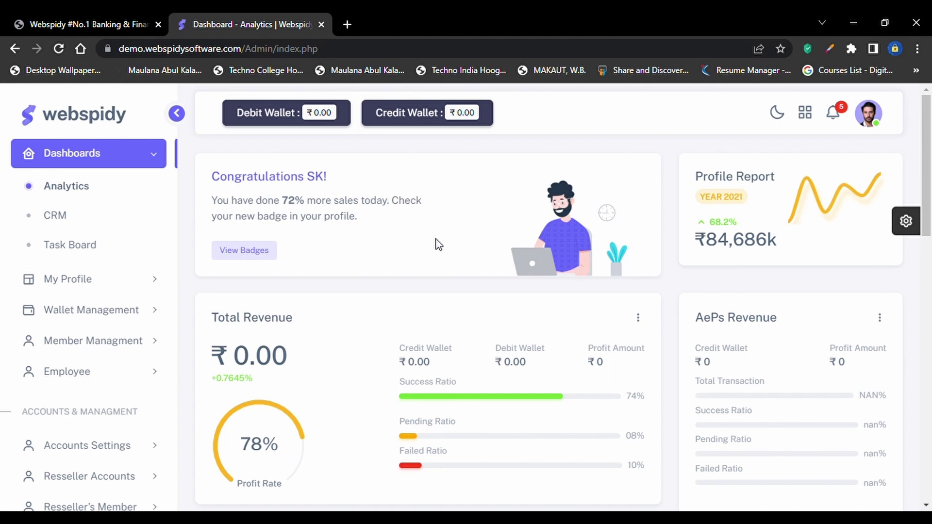
{"action": "scroll", "coordinate": [438, 244], "scroll_direction": "down", "scroll_amount": 2}
{"action": "scroll", "coordinate": [438, 244], "scroll_direction": "up", "scroll_amount": 2}
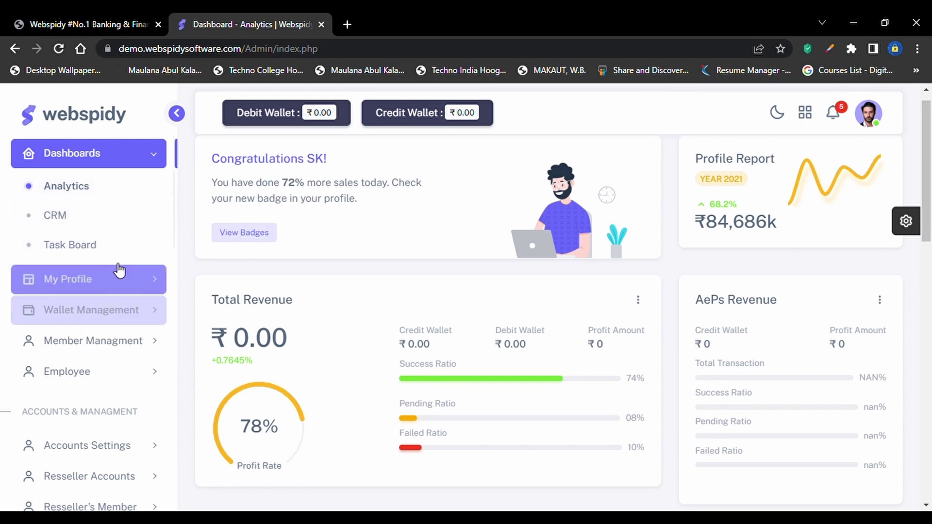
{"action": "scroll", "coordinate": [161, 254], "scroll_direction": "down", "scroll_amount": 2}
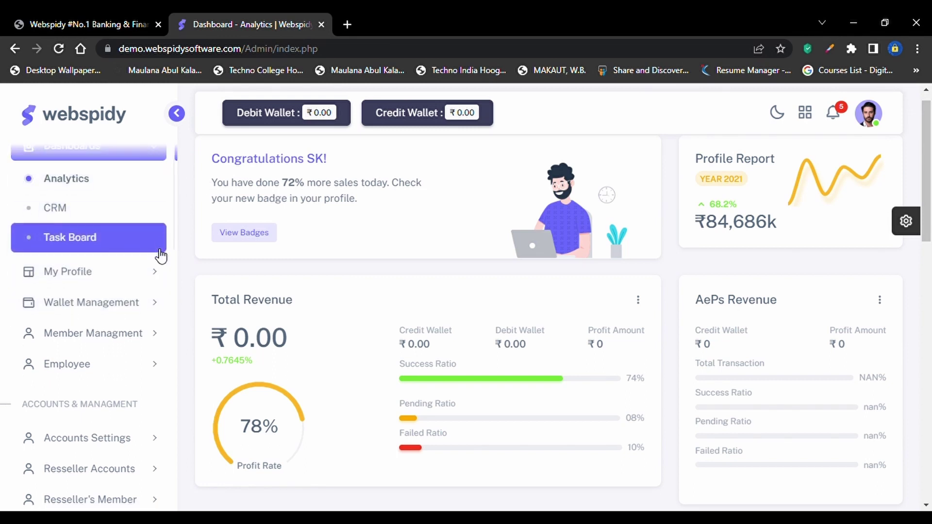
{"action": "scroll", "coordinate": [379, 184], "scroll_direction": "up", "scroll_amount": 1}
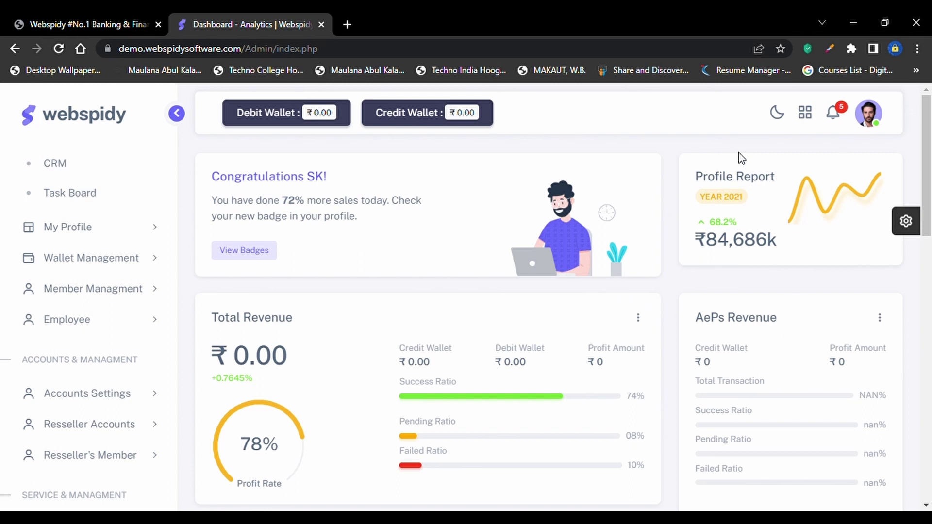
{"action": "left_click_drag", "start_coordinate": [695, 179], "coordinate": [782, 245]}
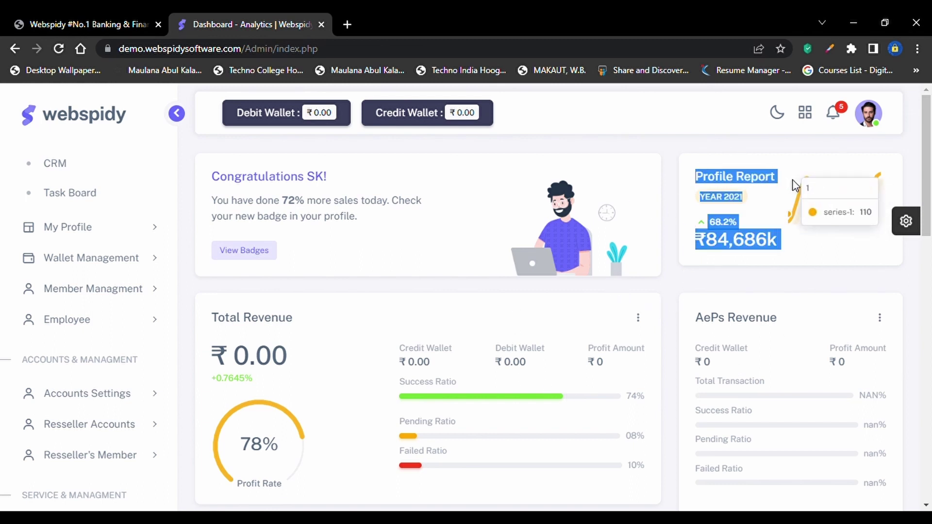
{"action": "left_click", "coordinate": [474, 166]}
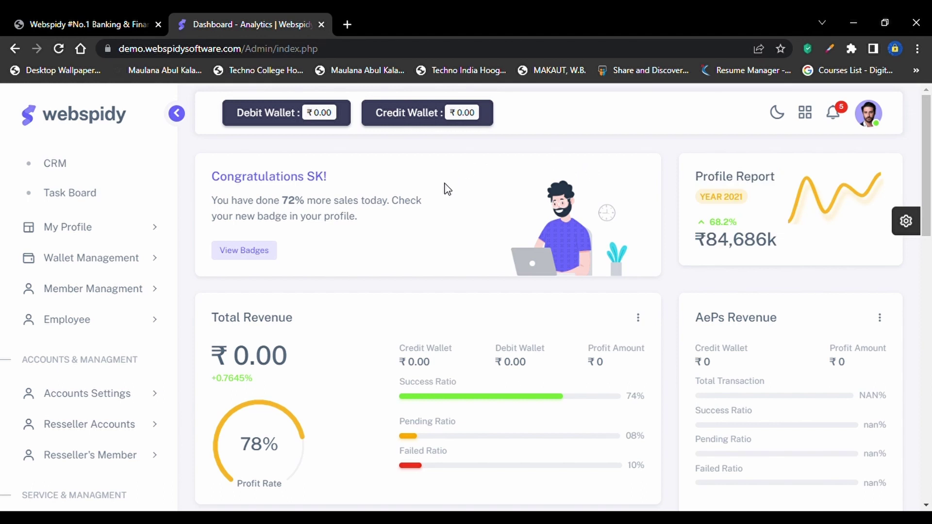
{"action": "scroll", "coordinate": [447, 188], "scroll_direction": "down", "scroll_amount": 2}
{"action": "scroll", "coordinate": [447, 188], "scroll_direction": "up", "scroll_amount": 1}
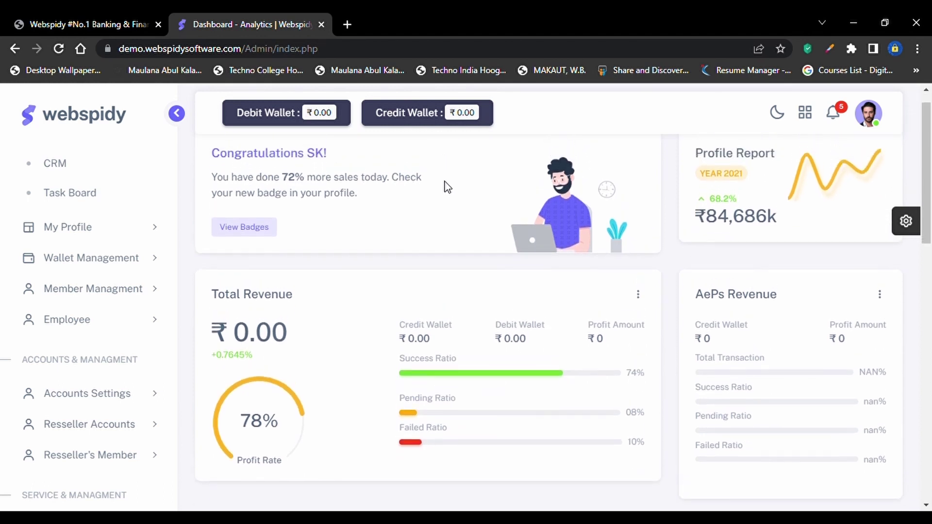
{"action": "scroll", "coordinate": [447, 188], "scroll_direction": "up", "scroll_amount": 1}
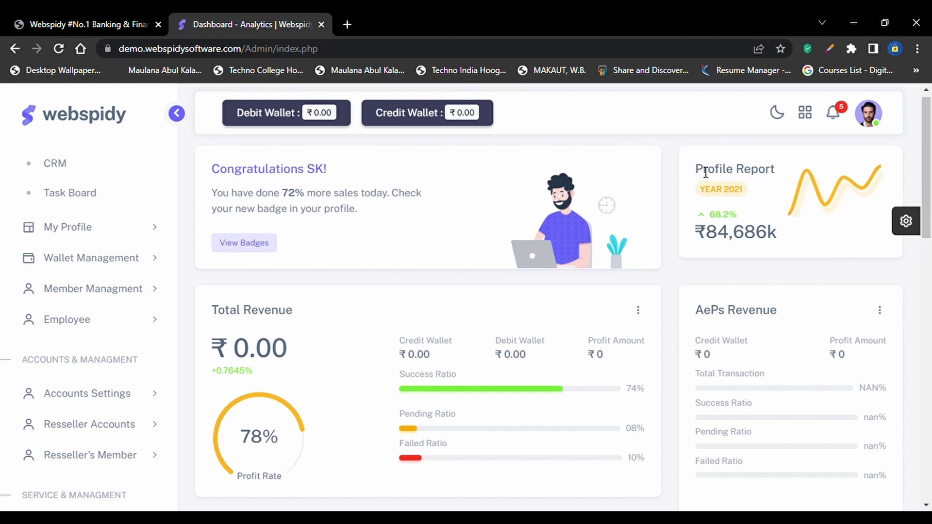
{"action": "scroll", "coordinate": [741, 241], "scroll_direction": "down", "scroll_amount": 1}
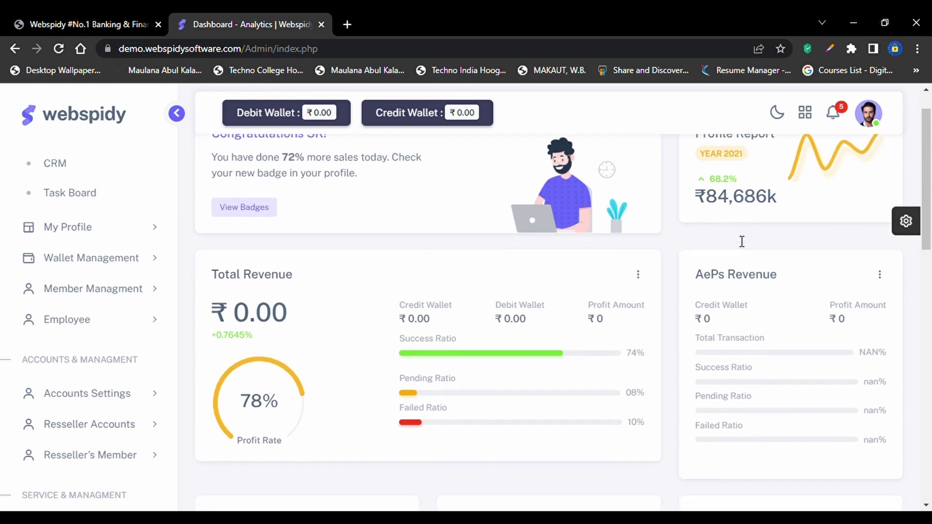
{"action": "scroll", "coordinate": [741, 241], "scroll_direction": "up", "scroll_amount": 1}
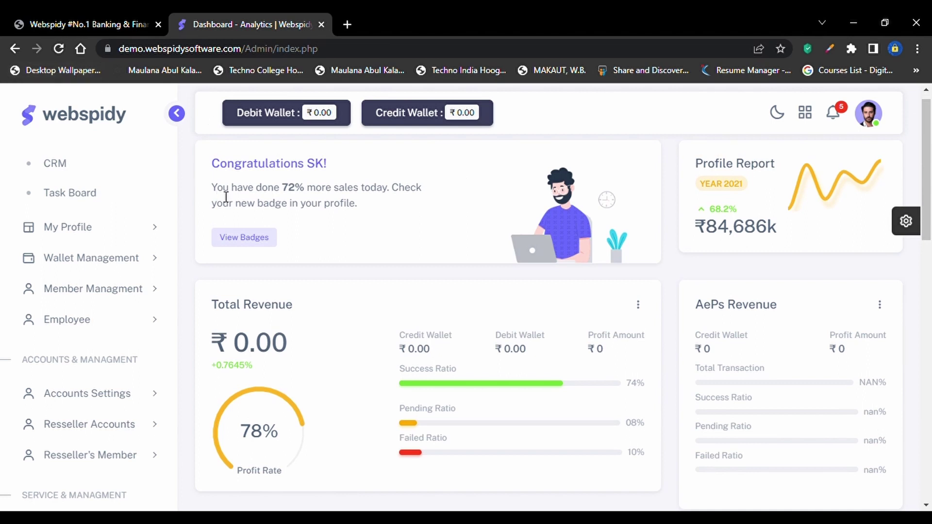
{"action": "scroll", "coordinate": [226, 196], "scroll_direction": "down", "scroll_amount": 2}
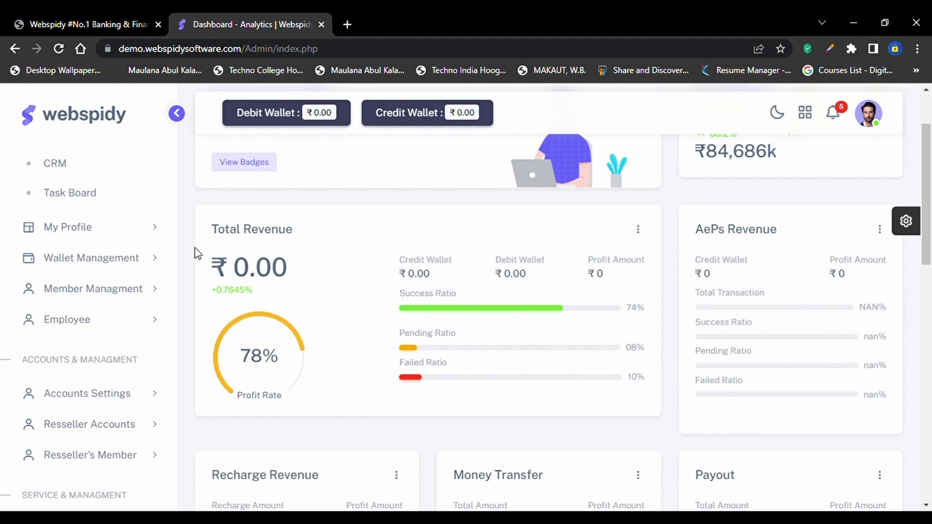
{"action": "left_click_drag", "start_coordinate": [207, 262], "coordinate": [309, 277]}
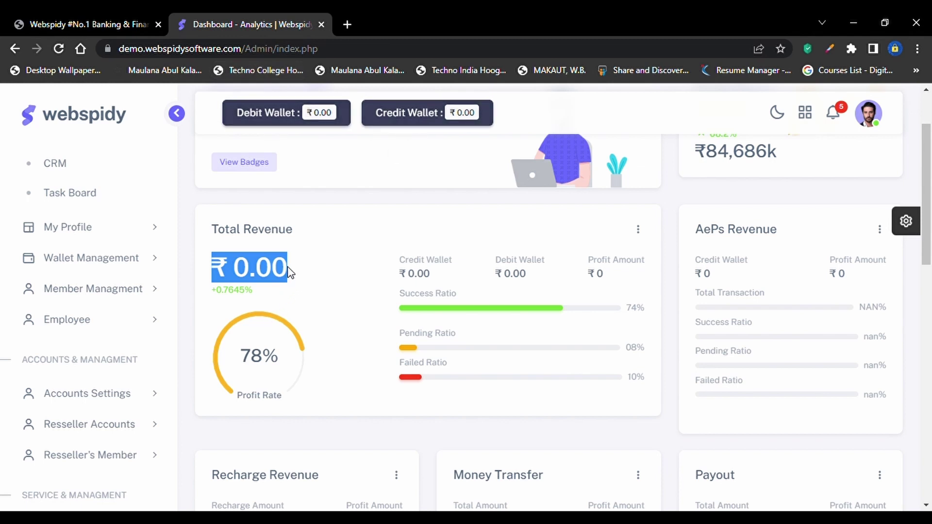
{"action": "left_click_drag", "start_coordinate": [279, 273], "coordinate": [291, 274]}
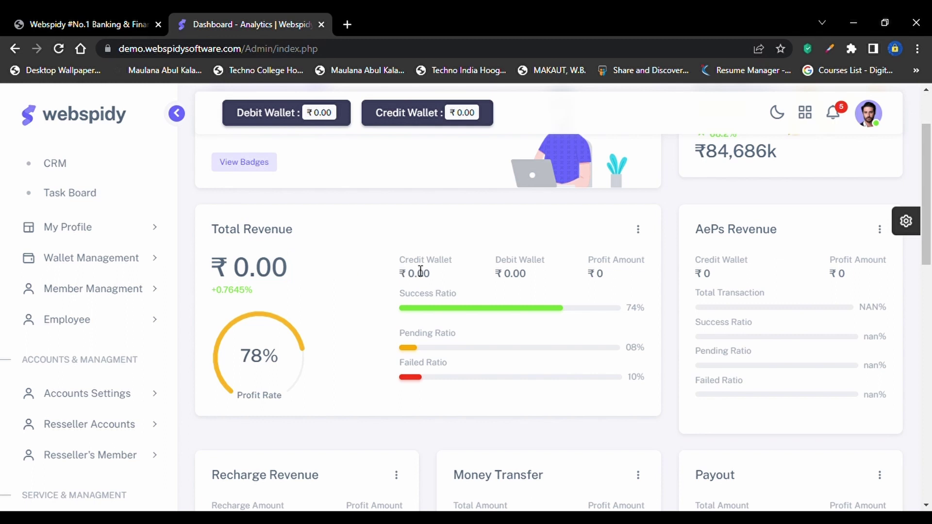
{"action": "left_click_drag", "start_coordinate": [401, 261], "coordinate": [552, 283]}
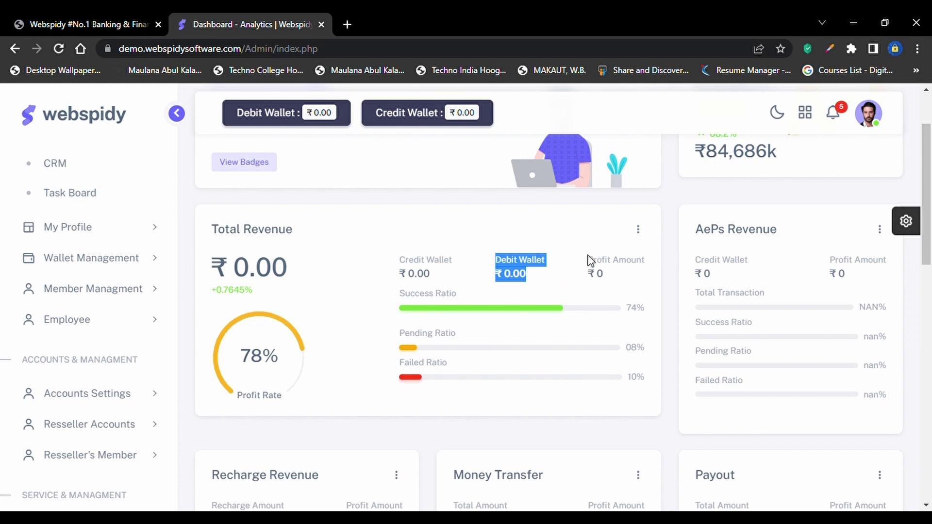
{"action": "left_click_drag", "start_coordinate": [588, 261], "coordinate": [650, 284]}
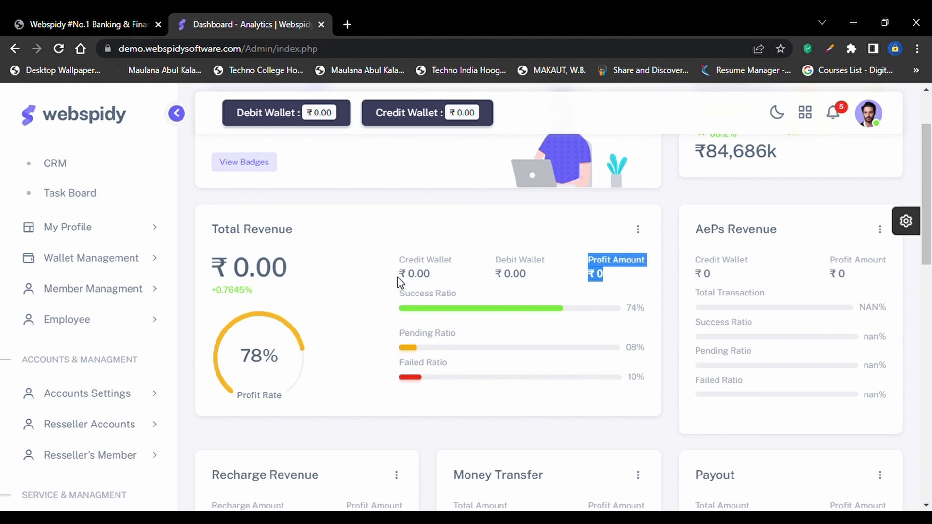
{"action": "left_click_drag", "start_coordinate": [398, 294], "coordinate": [463, 300]}
{"action": "scroll", "coordinate": [460, 299], "scroll_direction": "down", "scroll_amount": 1}
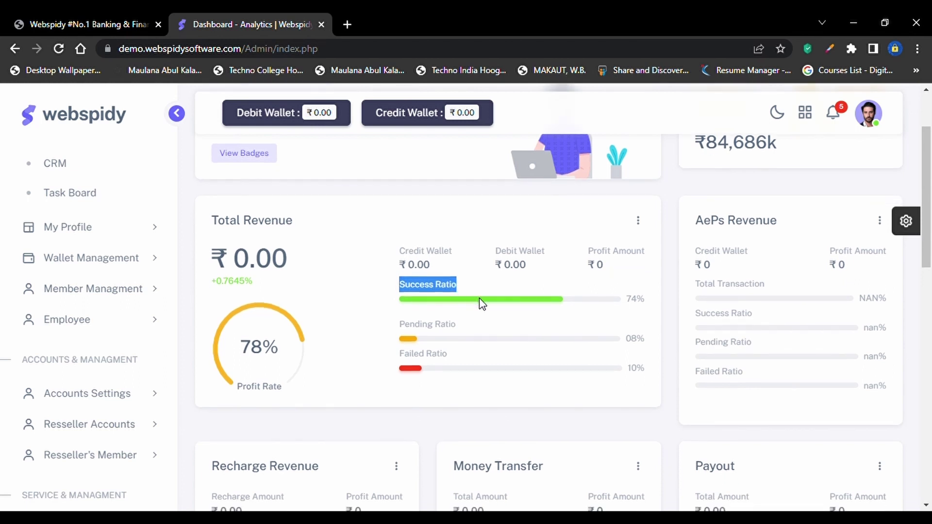
{"action": "left_click", "coordinate": [450, 286]}
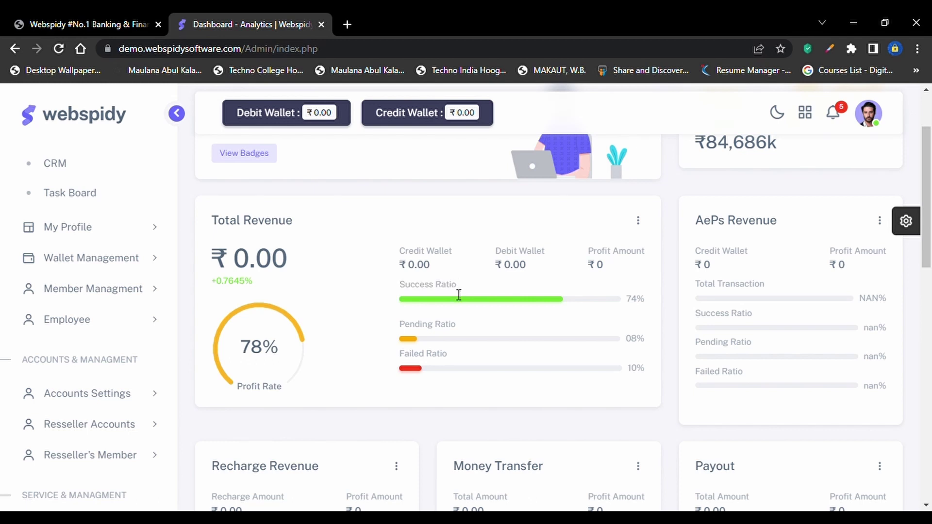
{"action": "left_click_drag", "start_coordinate": [456, 287], "coordinate": [411, 292]}
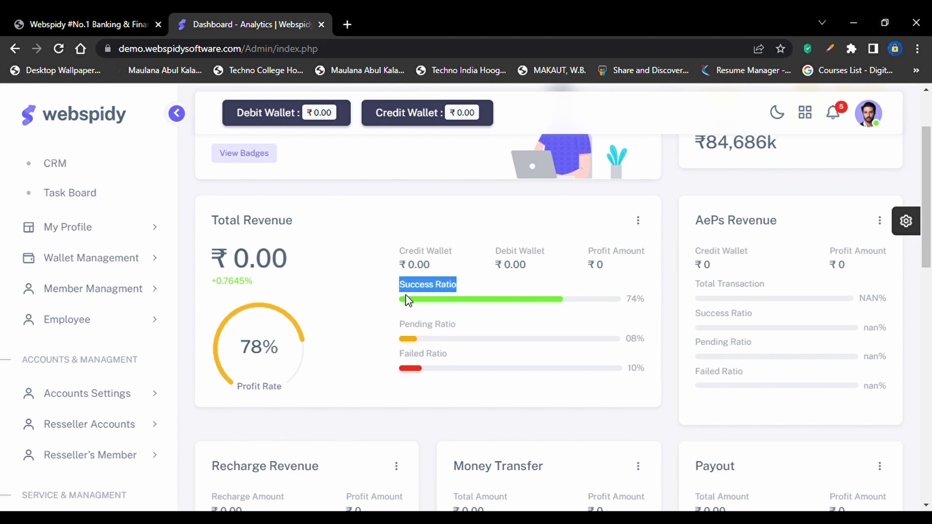
{"action": "left_click_drag", "start_coordinate": [405, 326], "coordinate": [466, 332]}
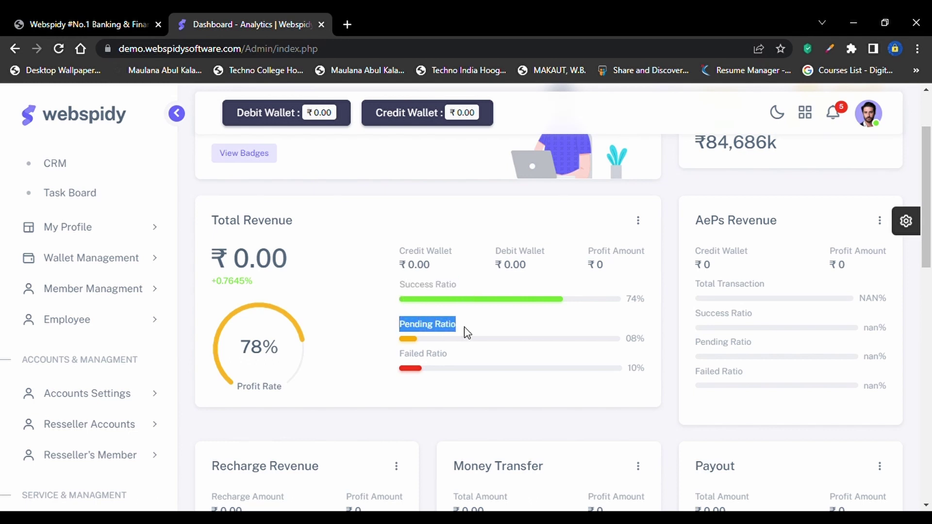
{"action": "left_click", "coordinate": [474, 372]}
{"action": "scroll", "coordinate": [452, 372], "scroll_direction": "down", "scroll_amount": 1}
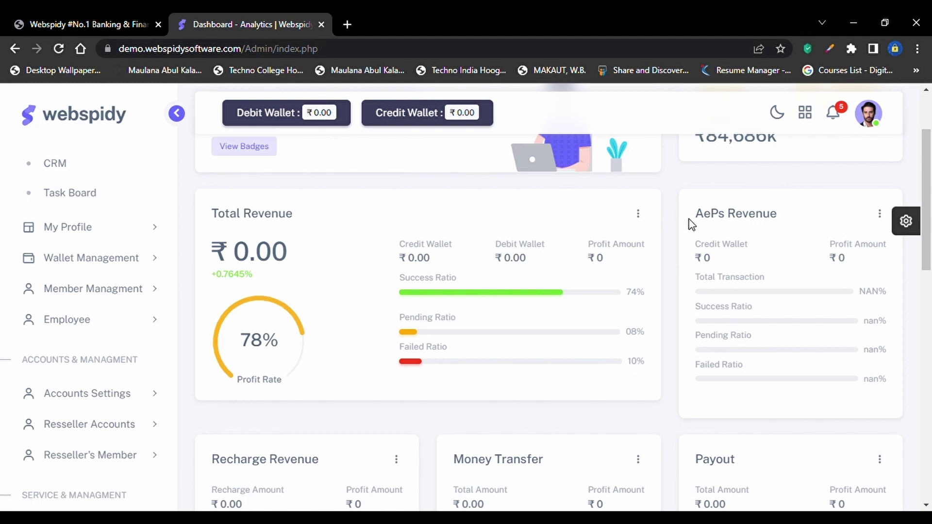
{"action": "left_click_drag", "start_coordinate": [696, 216], "coordinate": [780, 223]}
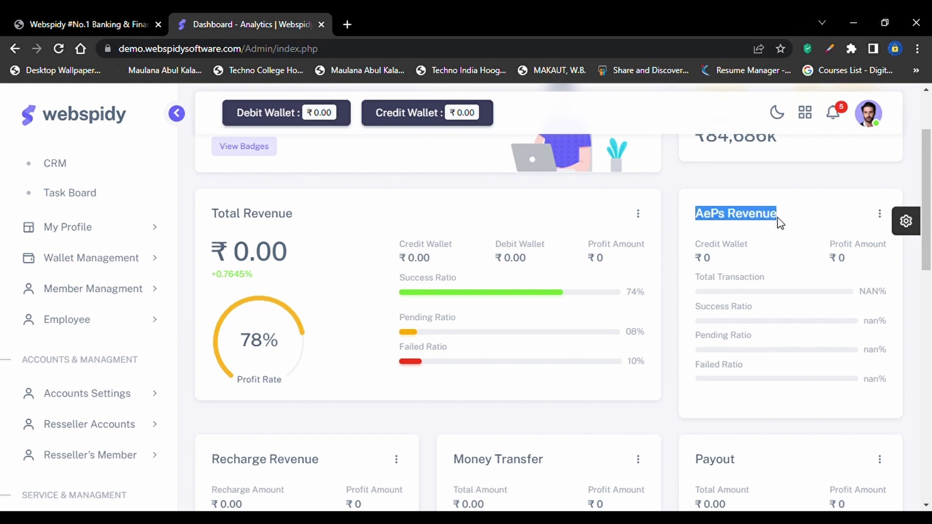
{"action": "scroll", "coordinate": [780, 224], "scroll_direction": "down", "scroll_amount": 2}
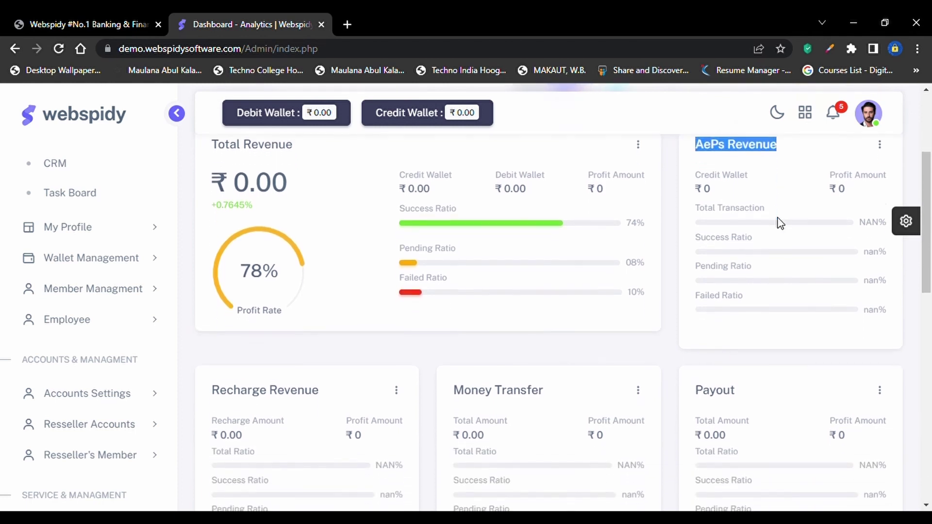
{"action": "scroll", "coordinate": [779, 245], "scroll_direction": "up", "scroll_amount": 1}
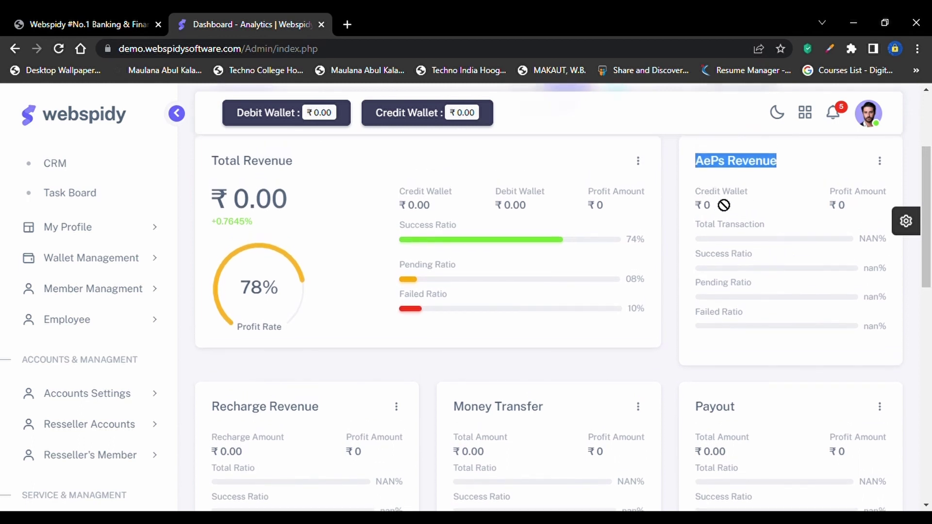
{"action": "left_click", "coordinate": [714, 184]}
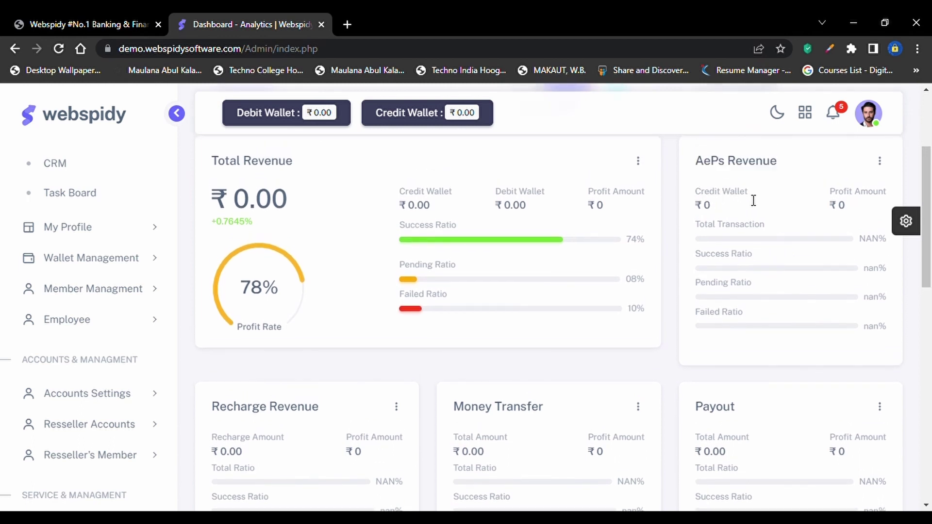
{"action": "left_click_drag", "start_coordinate": [753, 196], "coordinate": [693, 191]}
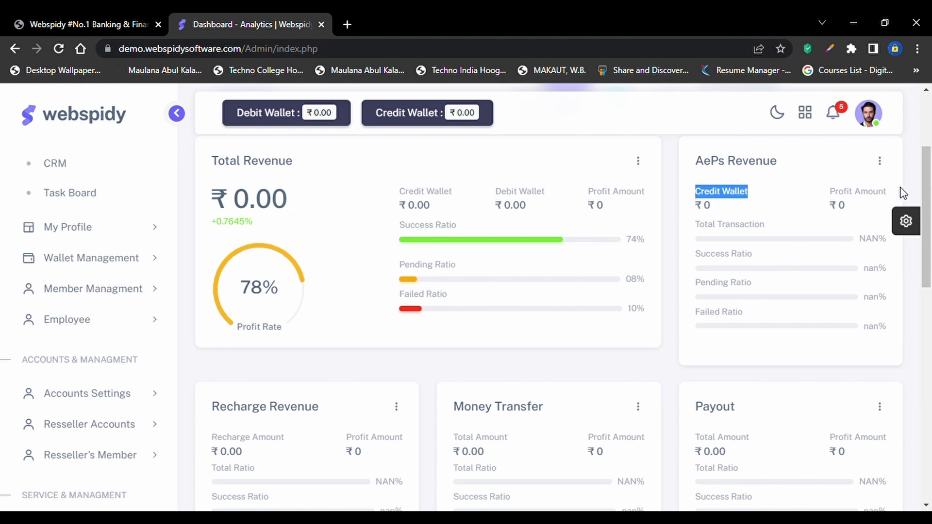
{"action": "left_click_drag", "start_coordinate": [824, 197], "coordinate": [892, 203]}
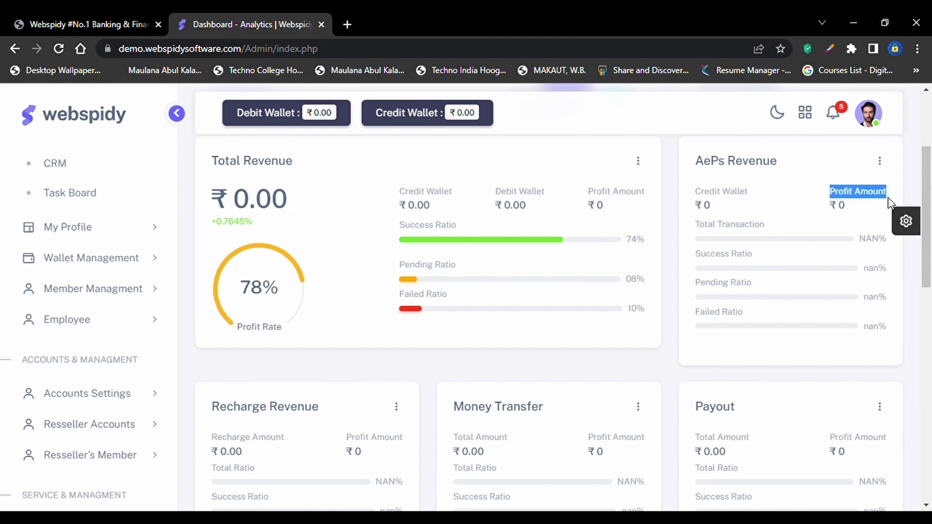
{"action": "left_click", "coordinate": [735, 227]}
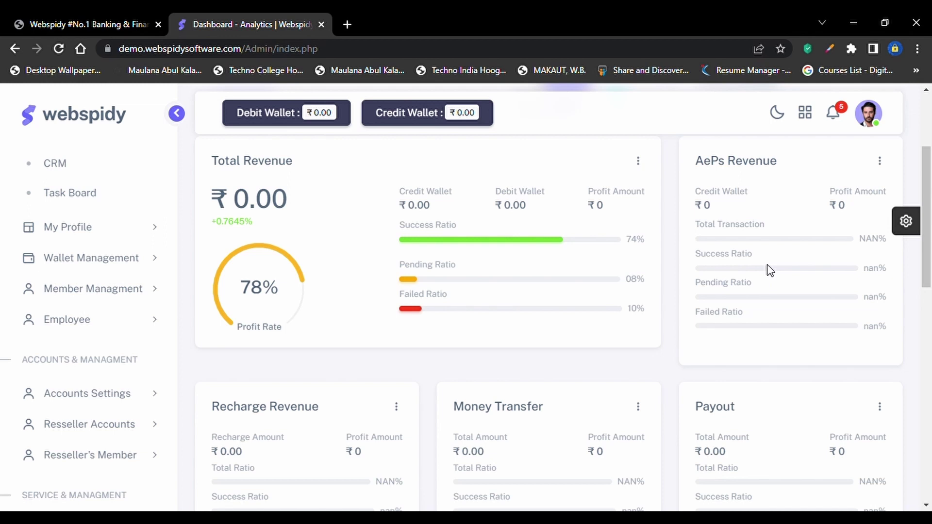
{"action": "scroll", "coordinate": [772, 297], "scroll_direction": "down", "scroll_amount": 1}
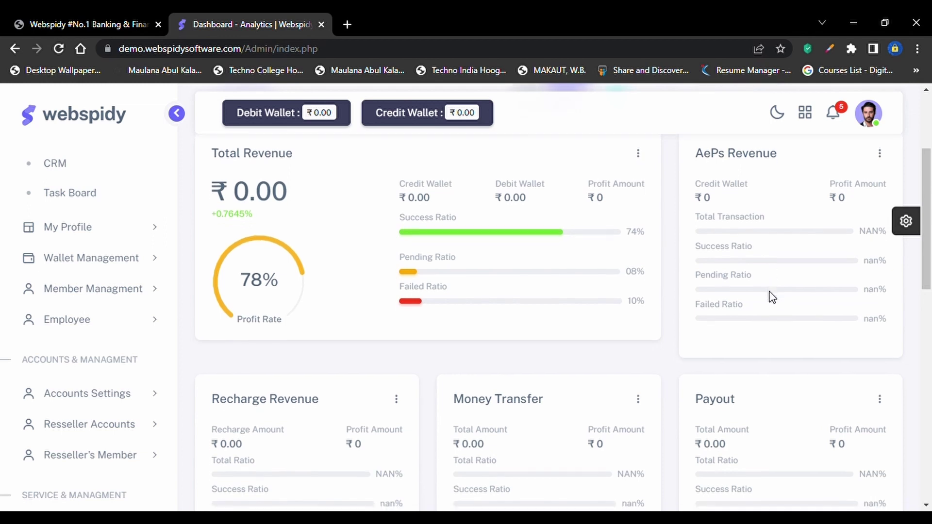
{"action": "scroll", "coordinate": [772, 296], "scroll_direction": "down", "scroll_amount": 4}
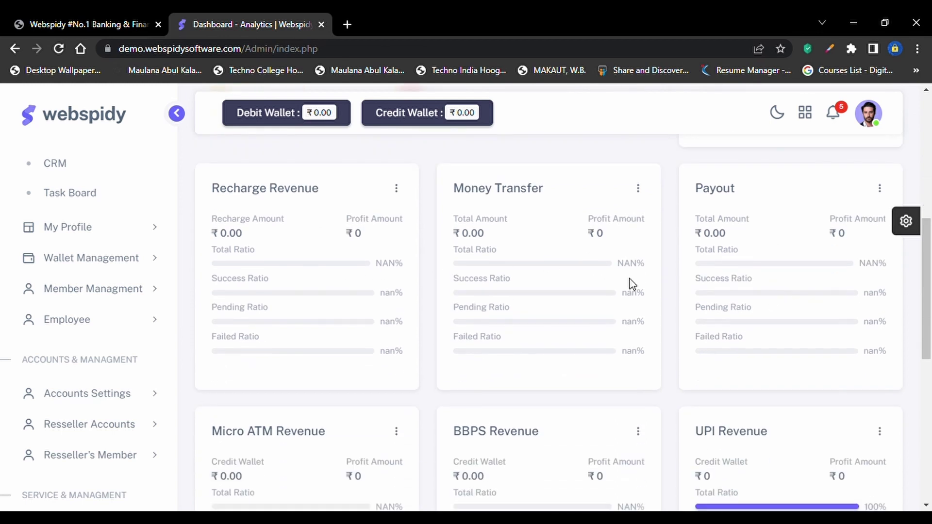
{"action": "scroll", "coordinate": [722, 312], "scroll_direction": "down", "scroll_amount": 3}
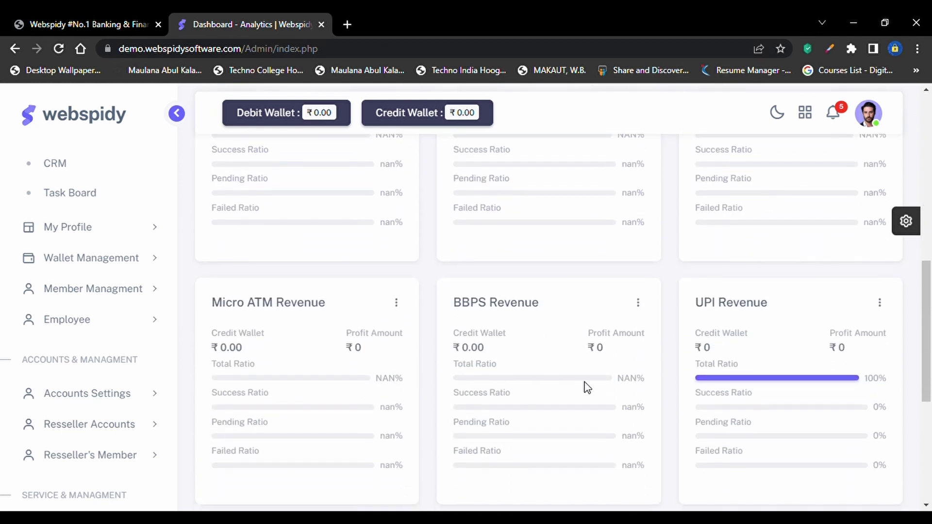
{"action": "scroll", "coordinate": [813, 354], "scroll_direction": "down", "scroll_amount": 4}
{"action": "scroll", "coordinate": [814, 356], "scroll_direction": "down", "scroll_amount": 2}
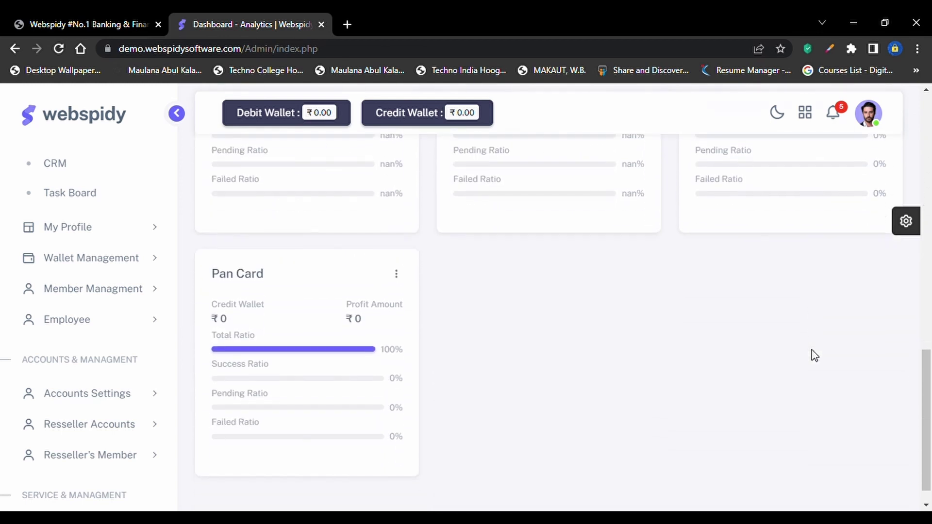
{"action": "scroll", "coordinate": [815, 356], "scroll_direction": "up", "scroll_amount": 5}
{"action": "scroll", "coordinate": [815, 356], "scroll_direction": "up", "scroll_amount": 4}
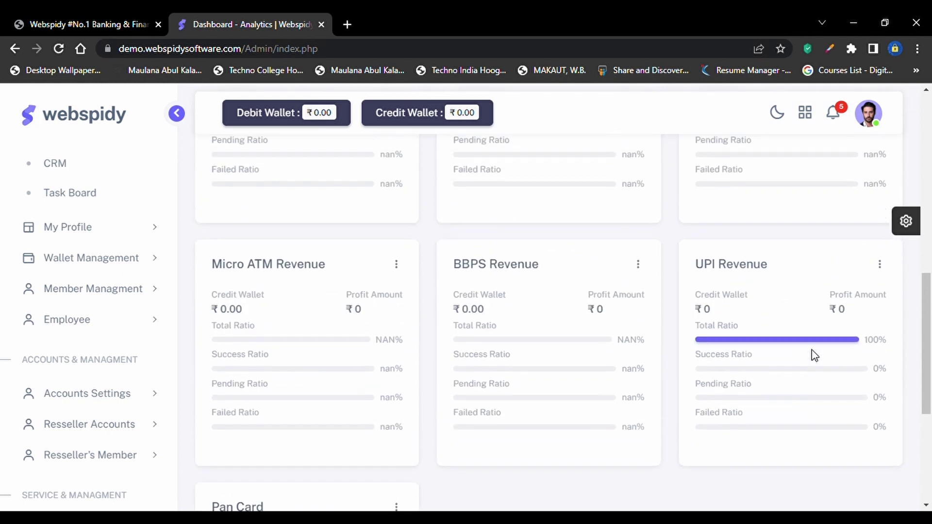
{"action": "scroll", "coordinate": [814, 356], "scroll_direction": "up", "scroll_amount": 3}
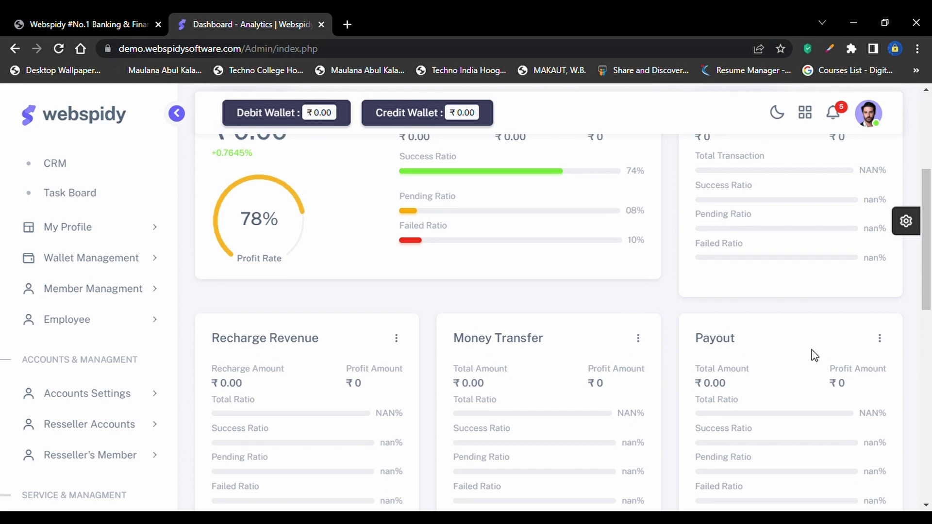
{"action": "scroll", "coordinate": [814, 356], "scroll_direction": "up", "scroll_amount": 2}
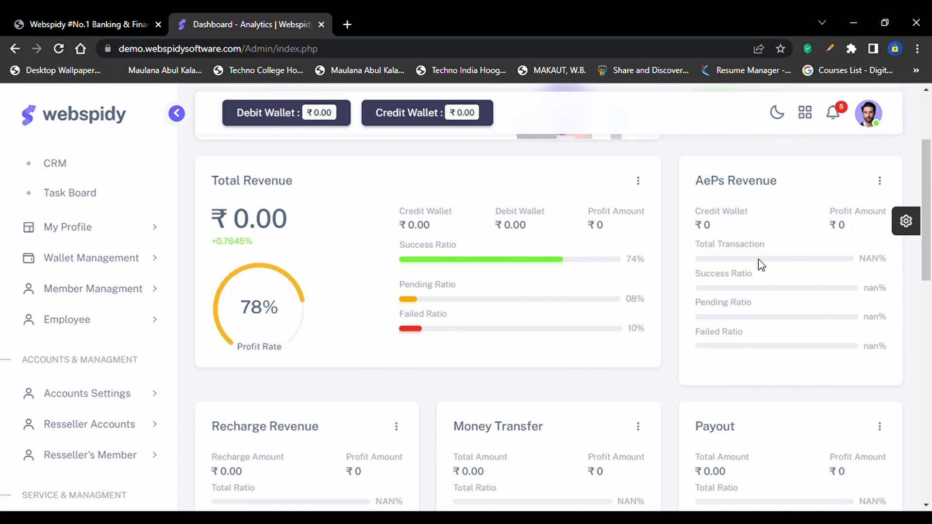
{"action": "scroll", "coordinate": [761, 265], "scroll_direction": "down", "scroll_amount": 1}
{"action": "scroll", "coordinate": [761, 264], "scroll_direction": "down", "scroll_amount": 10}
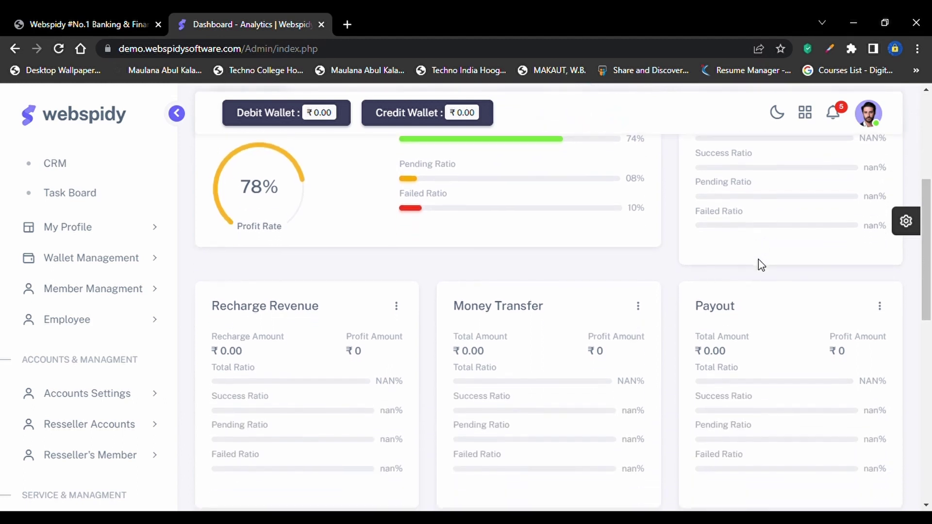
{"action": "scroll", "coordinate": [760, 264], "scroll_direction": "down", "scroll_amount": 2}
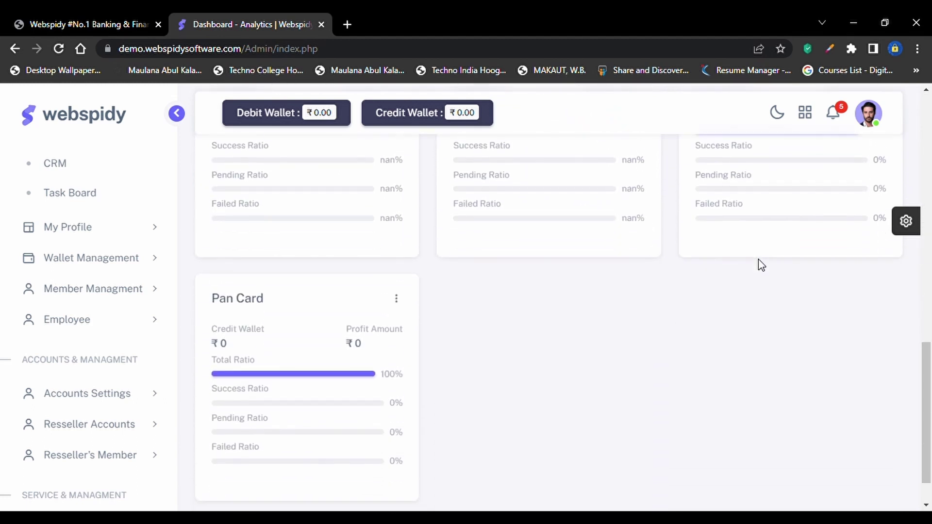
{"action": "scroll", "coordinate": [759, 262], "scroll_direction": "up", "scroll_amount": 6}
{"action": "scroll", "coordinate": [757, 265], "scroll_direction": "up", "scroll_amount": 6}
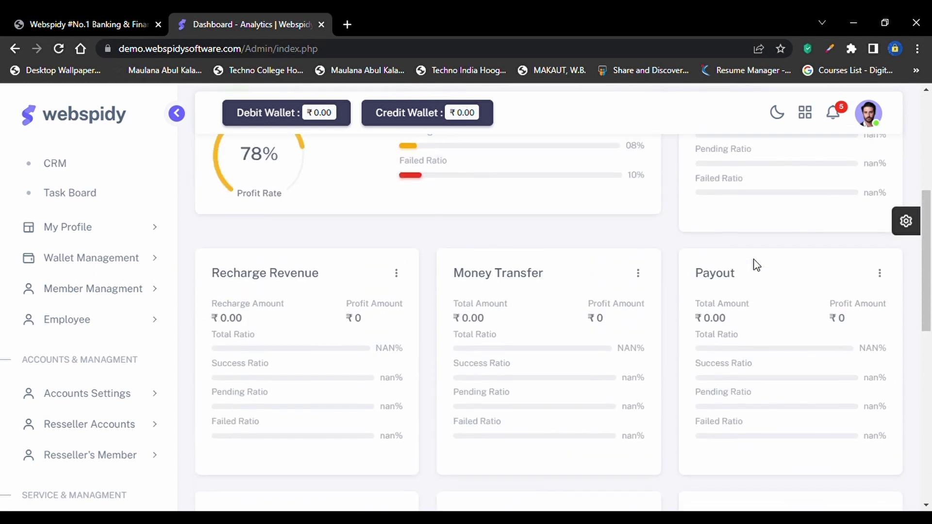
{"action": "scroll", "coordinate": [757, 265], "scroll_direction": "up", "scroll_amount": 1}
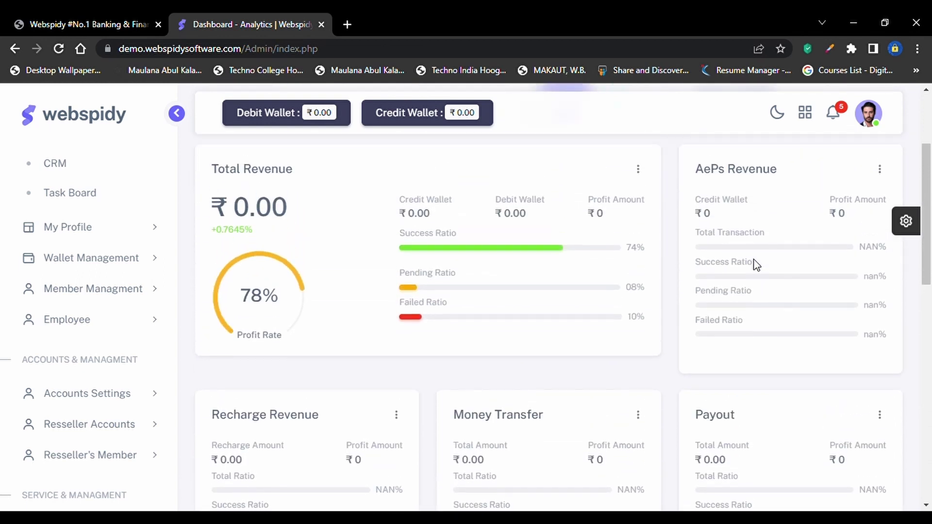
{"action": "scroll", "coordinate": [752, 273], "scroll_direction": "up", "scroll_amount": 1}
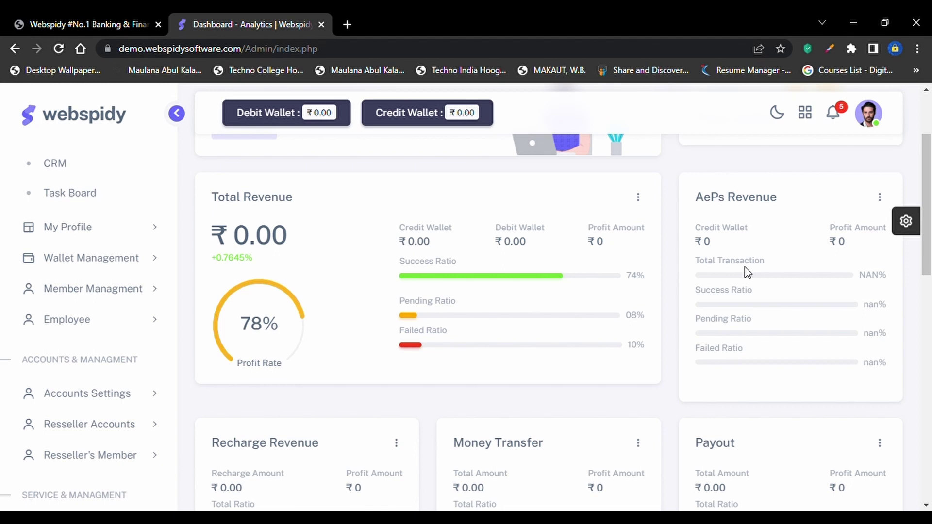
{"action": "scroll", "coordinate": [783, 398], "scroll_direction": "down", "scroll_amount": 2}
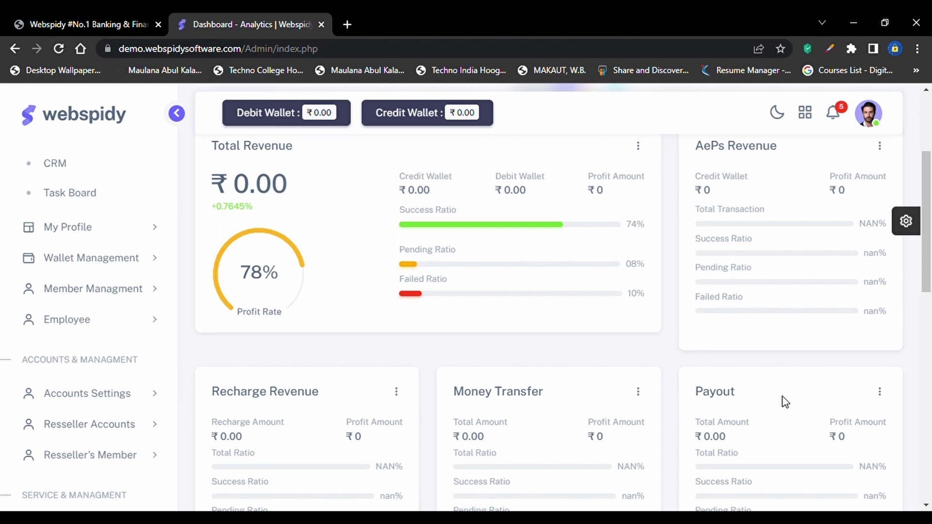
{"action": "scroll", "coordinate": [785, 402], "scroll_direction": "down", "scroll_amount": 10}
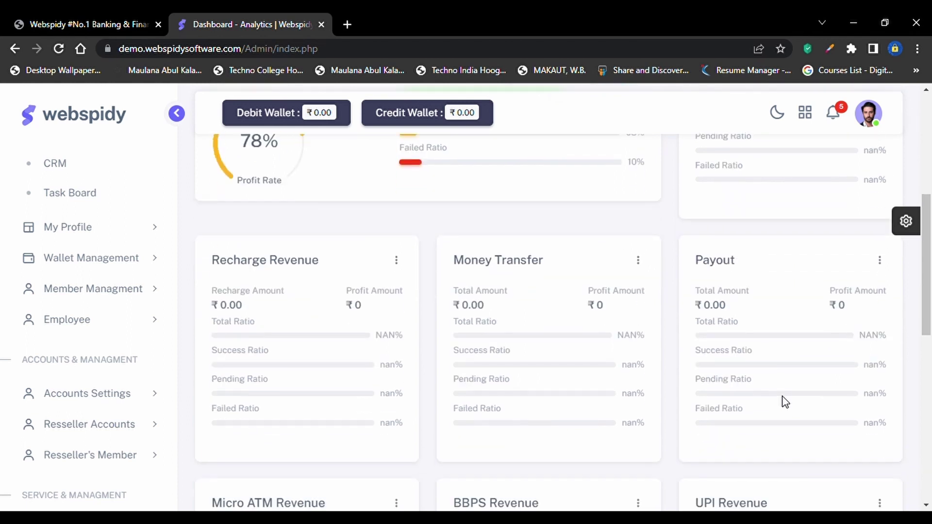
{"action": "scroll", "coordinate": [783, 399], "scroll_direction": "up", "scroll_amount": 4}
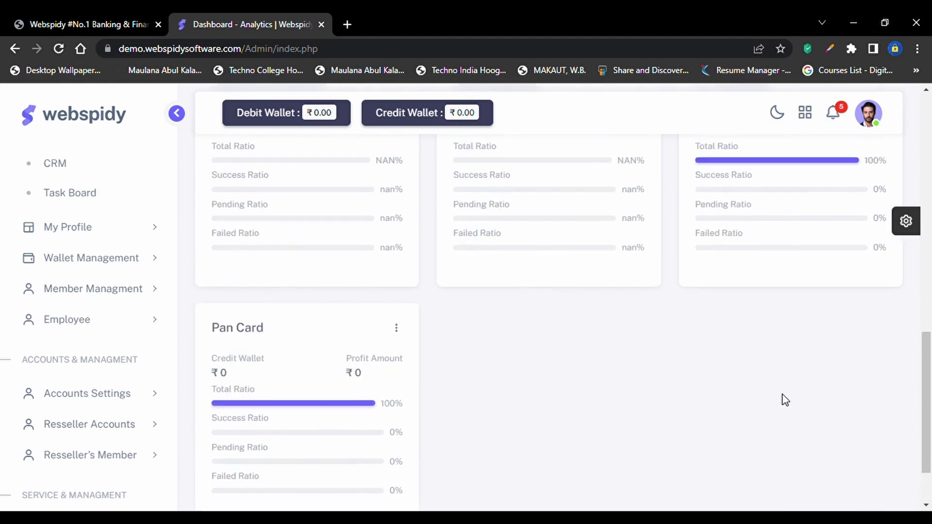
{"action": "scroll", "coordinate": [655, 104], "scroll_direction": "up", "scroll_amount": 3}
{"action": "scroll", "coordinate": [655, 104], "scroll_direction": "up", "scroll_amount": 5}
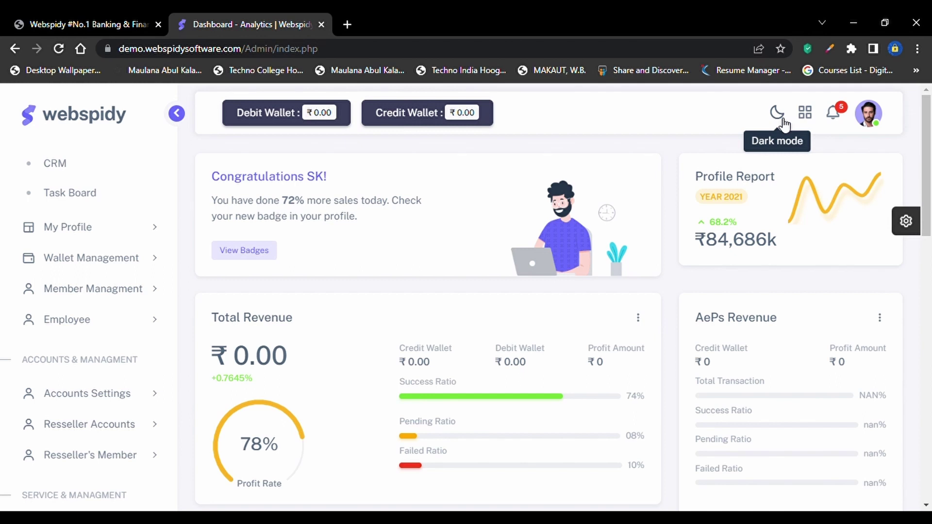
{"action": "left_click", "coordinate": [783, 120]}
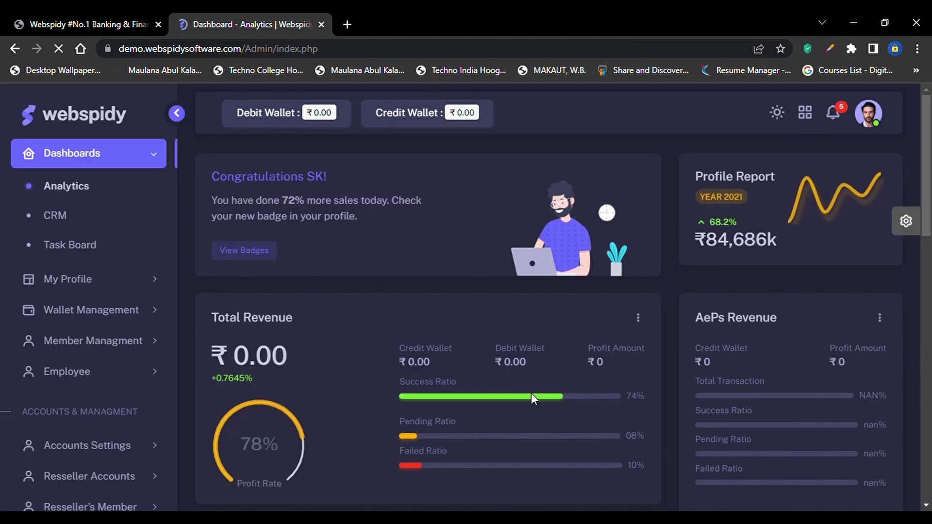
{"action": "scroll", "coordinate": [533, 398], "scroll_direction": "down", "scroll_amount": 4}
{"action": "scroll", "coordinate": [532, 398], "scroll_direction": "down", "scroll_amount": 2}
{"action": "scroll", "coordinate": [6, 359], "scroll_direction": "down", "scroll_amount": 10}
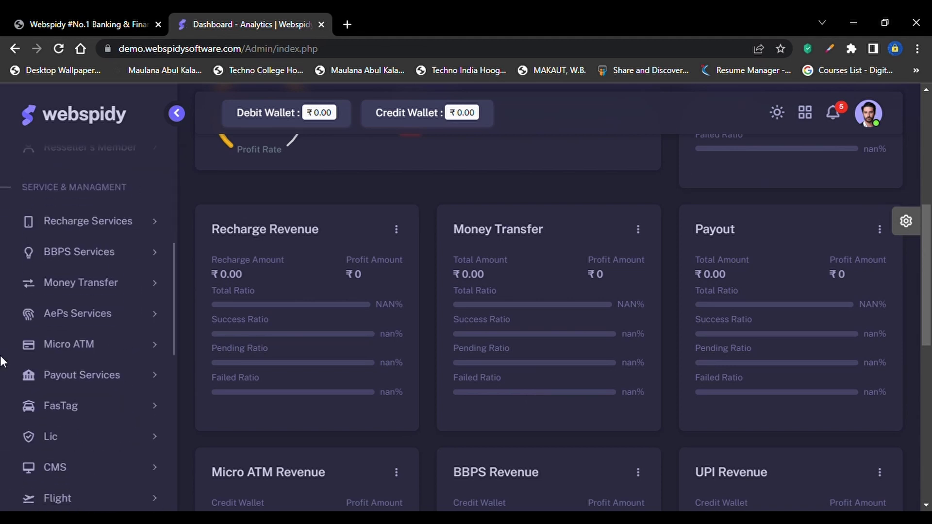
{"action": "scroll", "coordinate": [16, 339], "scroll_direction": "down", "scroll_amount": 5}
{"action": "scroll", "coordinate": [245, 87], "scroll_direction": "up", "scroll_amount": 7}
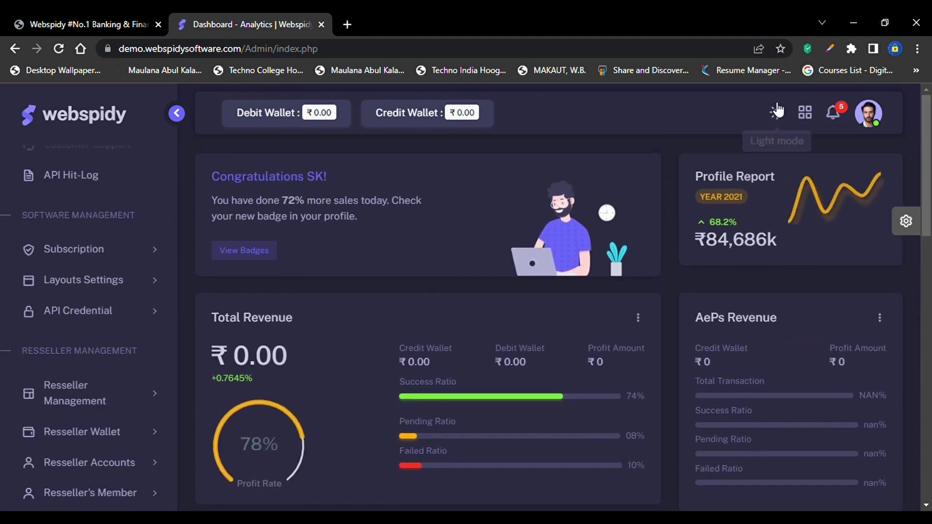
{"action": "left_click", "coordinate": [777, 113]}
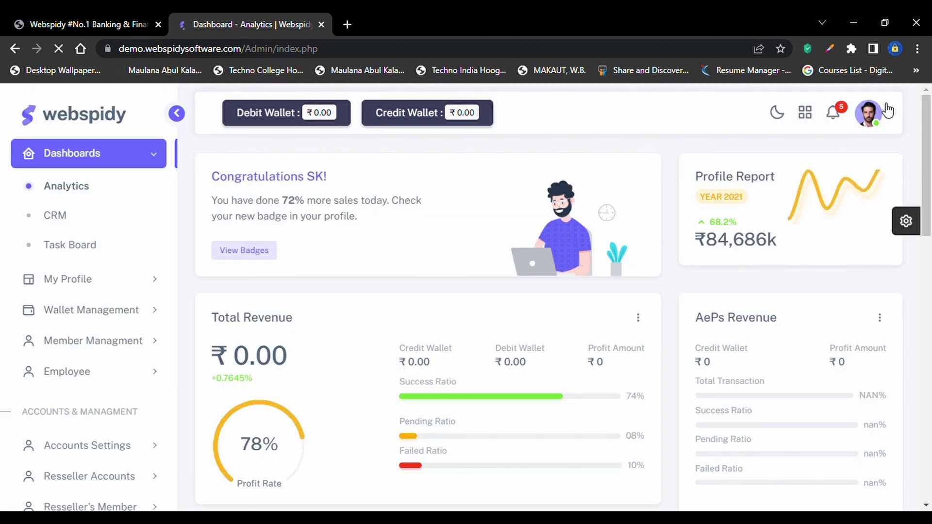
{"action": "left_click", "coordinate": [869, 114]}
{"action": "left_click", "coordinate": [869, 114]}
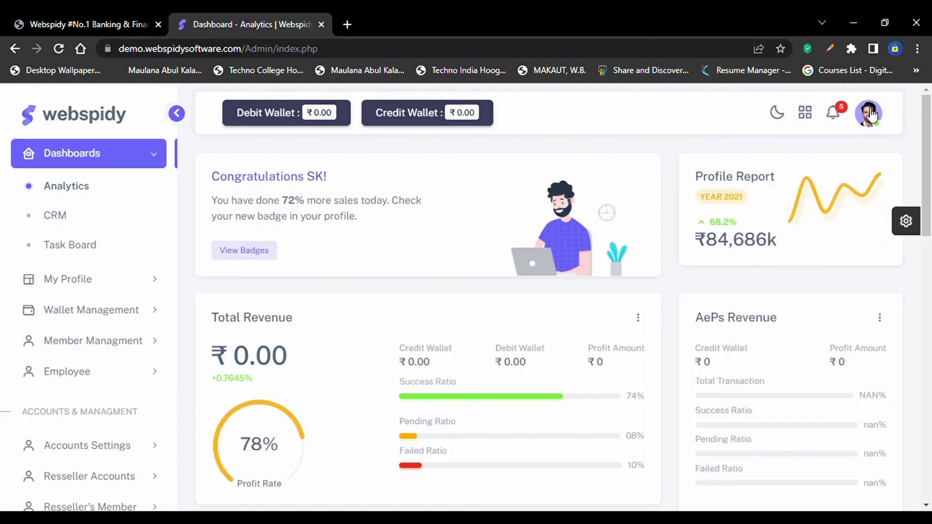
{"action": "scroll", "coordinate": [105, 380], "scroll_direction": "down", "scroll_amount": 12}
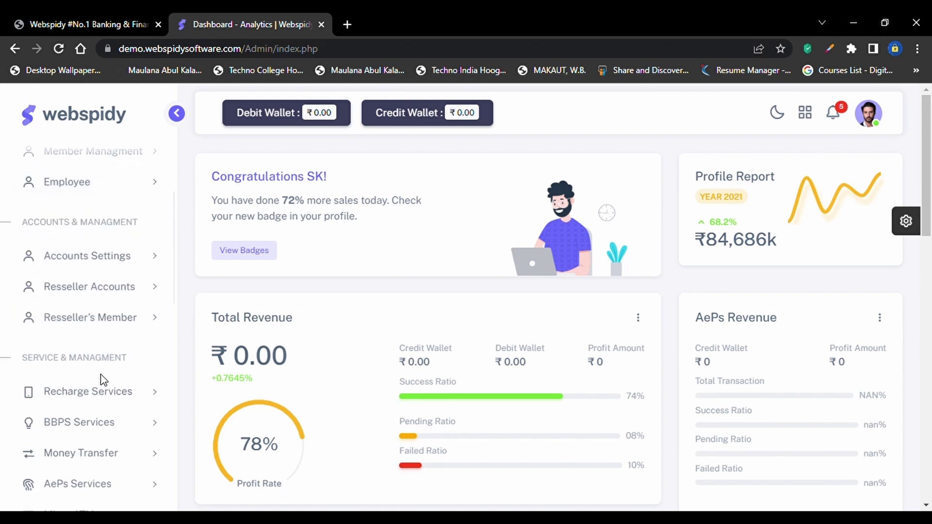
{"action": "scroll", "coordinate": [103, 380], "scroll_direction": "down", "scroll_amount": 6}
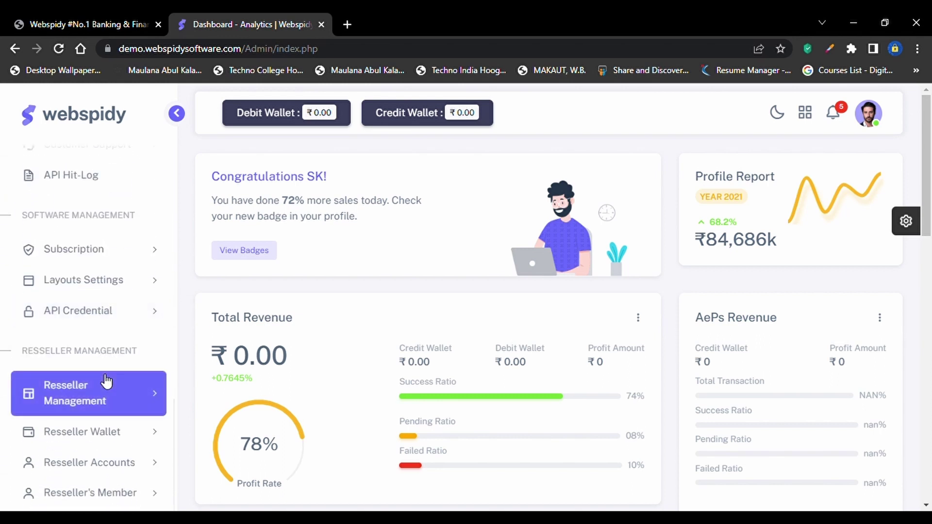
{"action": "scroll", "coordinate": [107, 381], "scroll_direction": "up", "scroll_amount": 6}
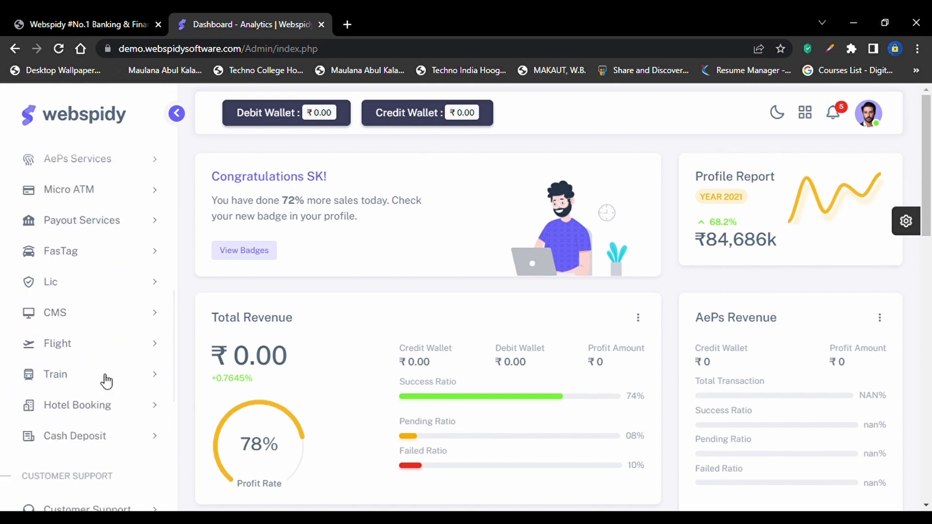
{"action": "scroll", "coordinate": [106, 382], "scroll_direction": "up", "scroll_amount": 8}
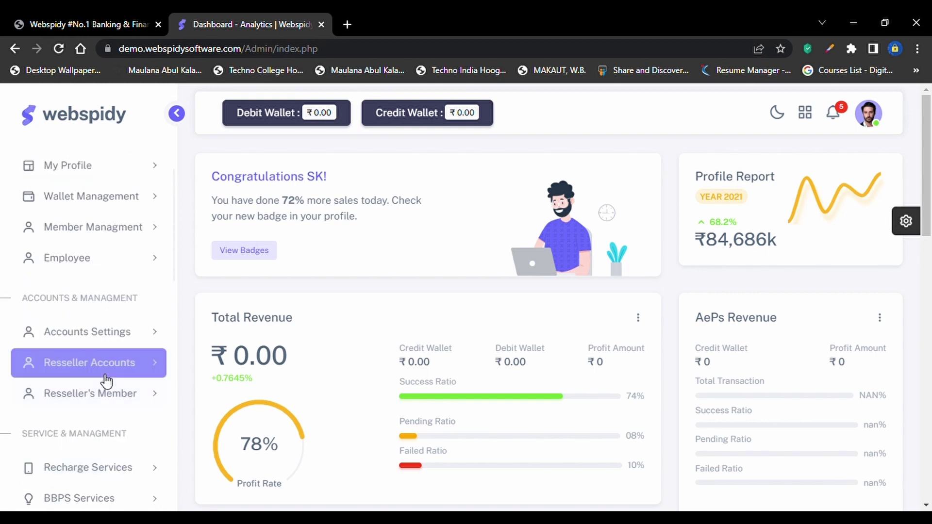
{"action": "scroll", "coordinate": [106, 381], "scroll_direction": "up", "scroll_amount": 3}
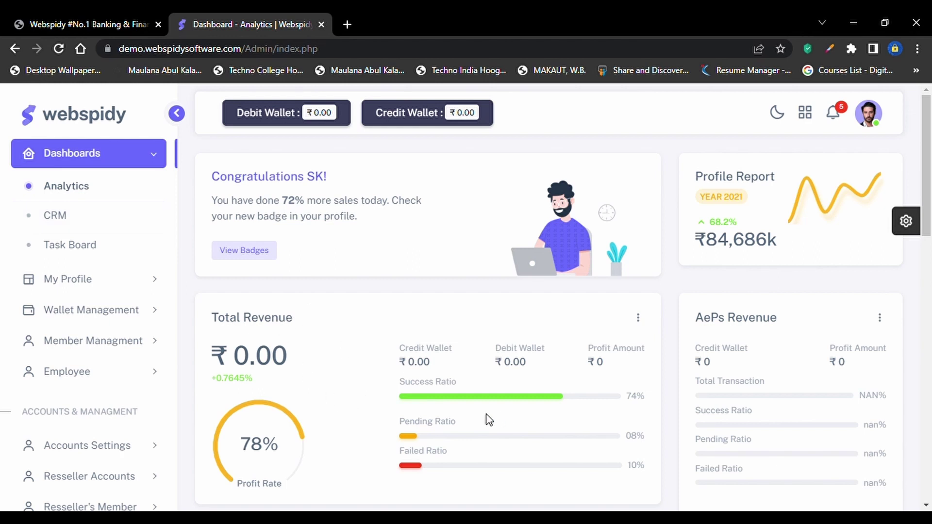
{"action": "left_click_drag", "start_coordinate": [377, 334], "coordinate": [589, 394]}
{"action": "left_click", "coordinate": [588, 396]}
{"action": "scroll", "coordinate": [505, 437], "scroll_direction": "down", "scroll_amount": 6}
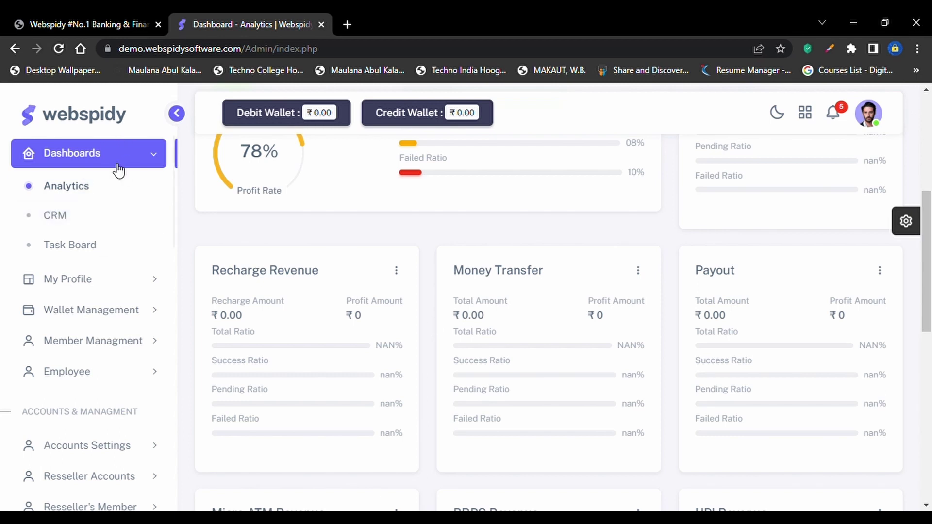
{"action": "left_click", "coordinate": [113, 238]}
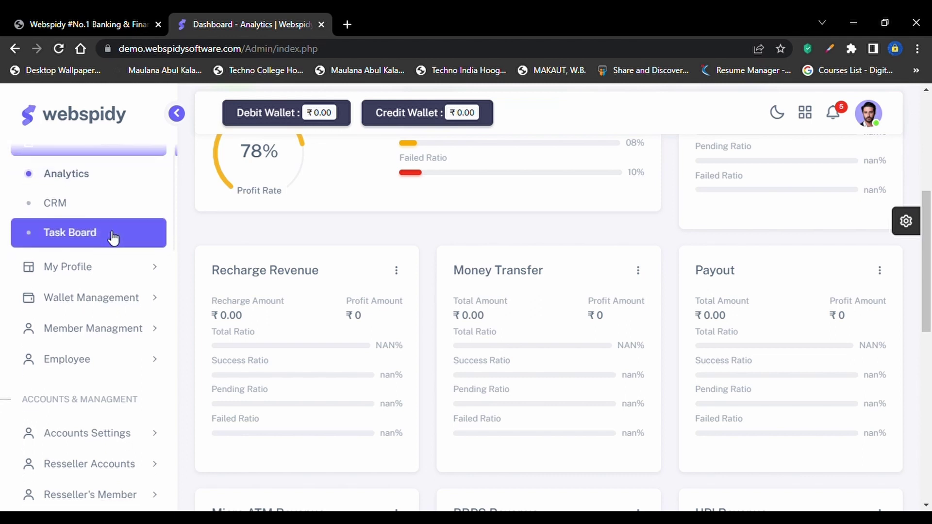
{"action": "scroll", "coordinate": [115, 244], "scroll_direction": "up", "scroll_amount": 1}
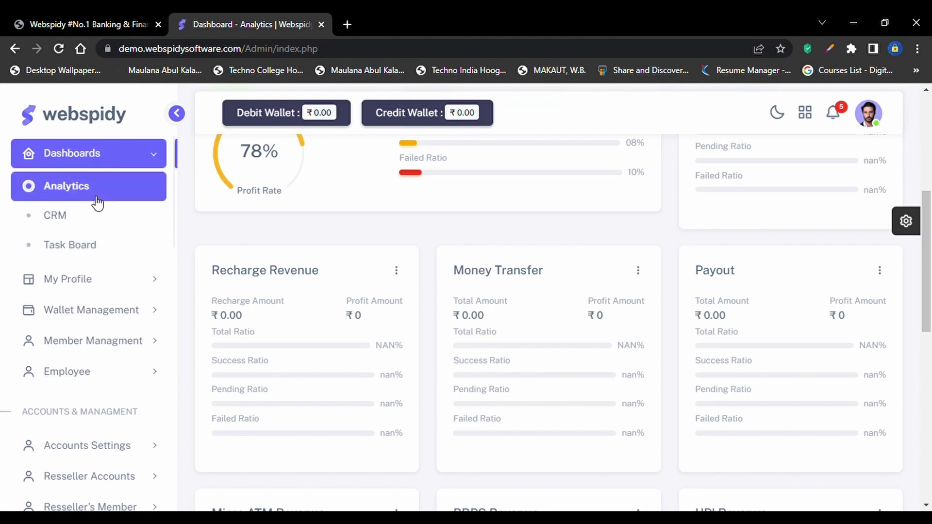
{"action": "scroll", "coordinate": [556, 178], "scroll_direction": "up", "scroll_amount": 3}
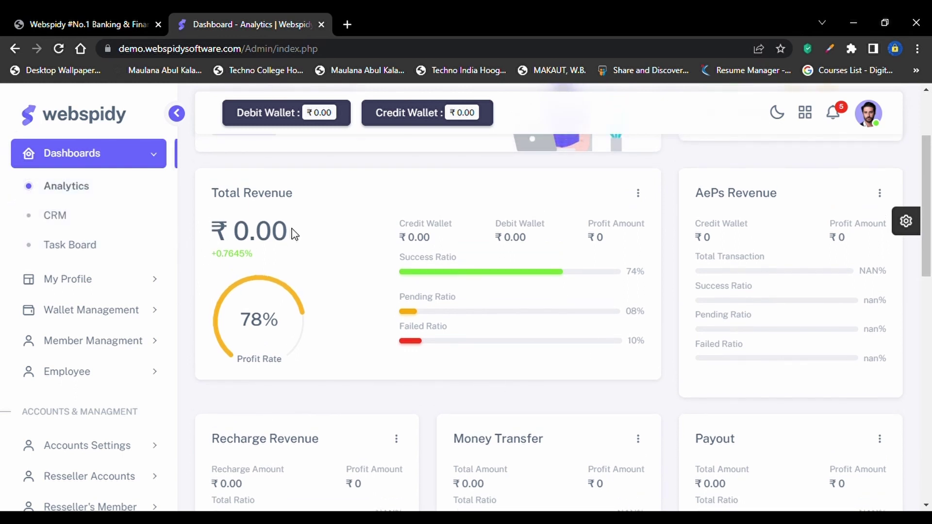
{"action": "scroll", "coordinate": [294, 234], "scroll_direction": "up", "scroll_amount": 2}
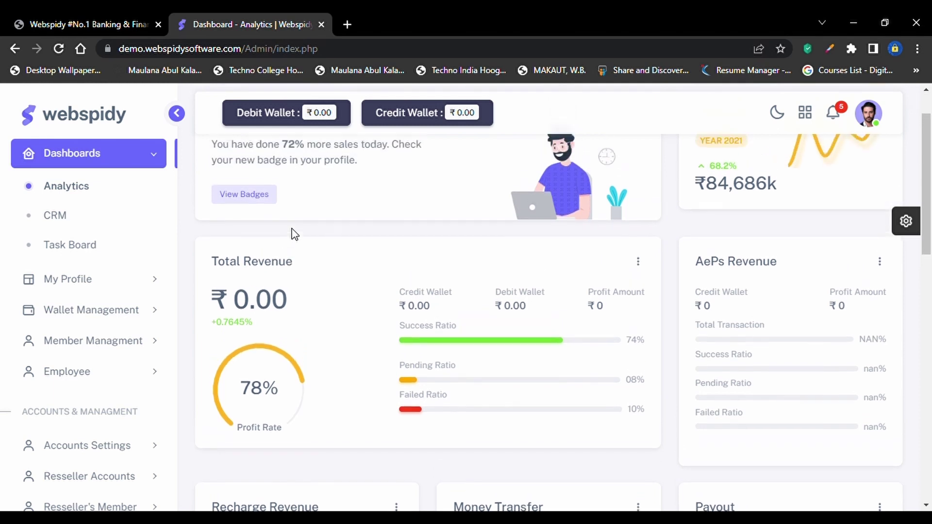
{"action": "scroll", "coordinate": [294, 234], "scroll_direction": "up", "scroll_amount": 2}
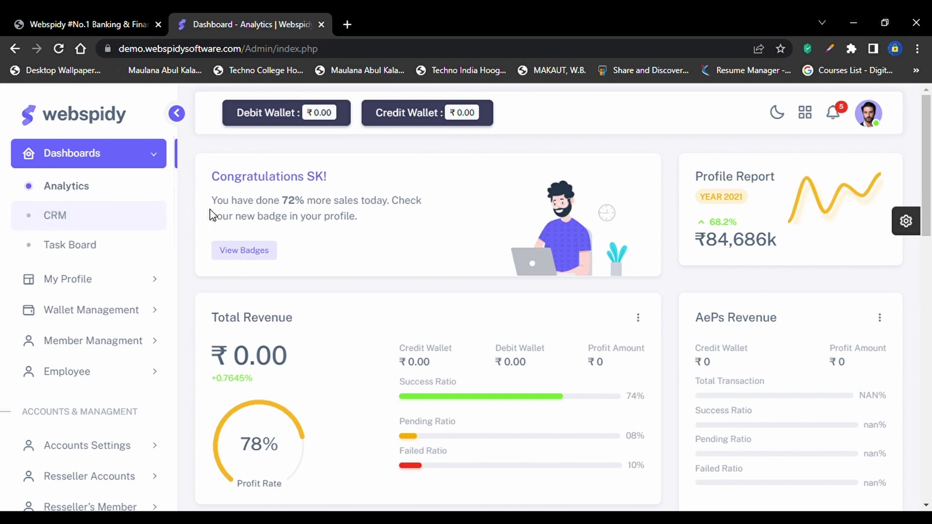
Return to the Analytics dashboard through the sidebar's Dashboards menu
{"action": "left_click", "coordinate": [78, 190]}
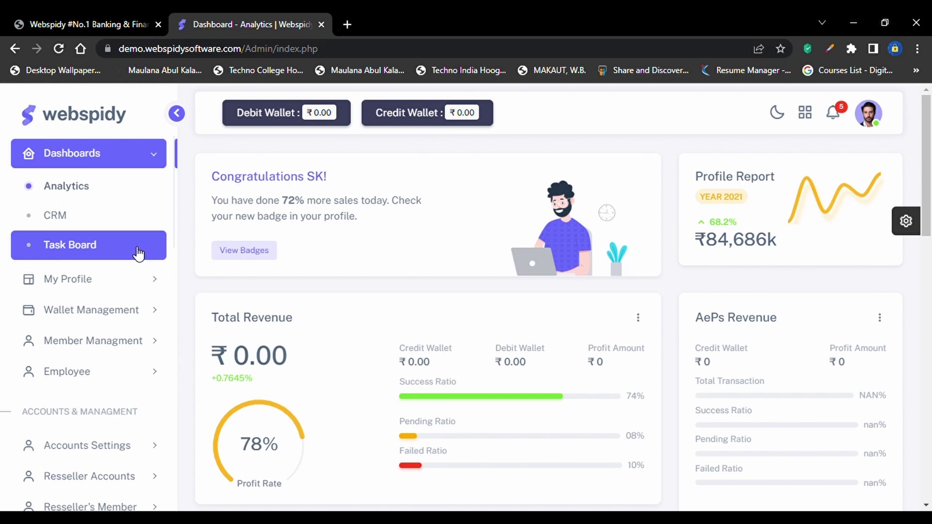
Expand and collapse My Profile, then expand Wallet Management to show Credit Wallet
{"action": "left_click", "coordinate": [148, 284]}
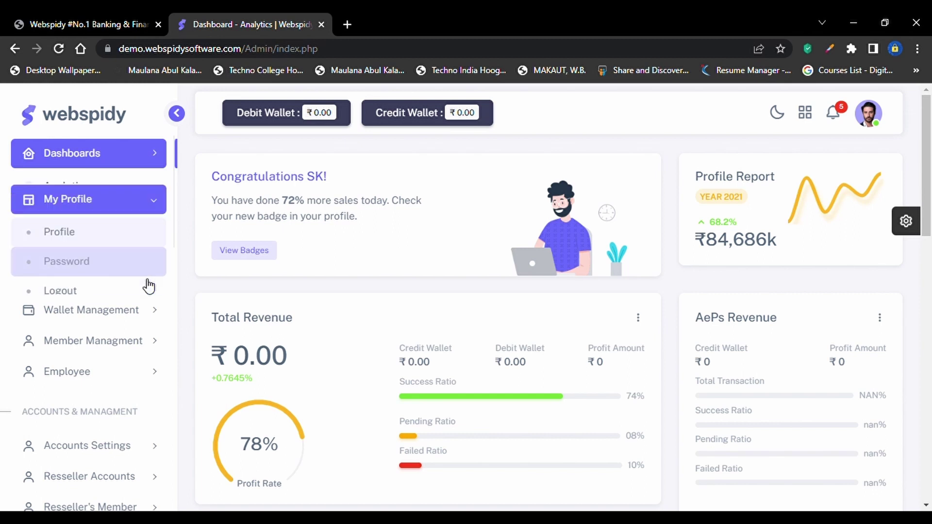
{"action": "left_click", "coordinate": [125, 212]}
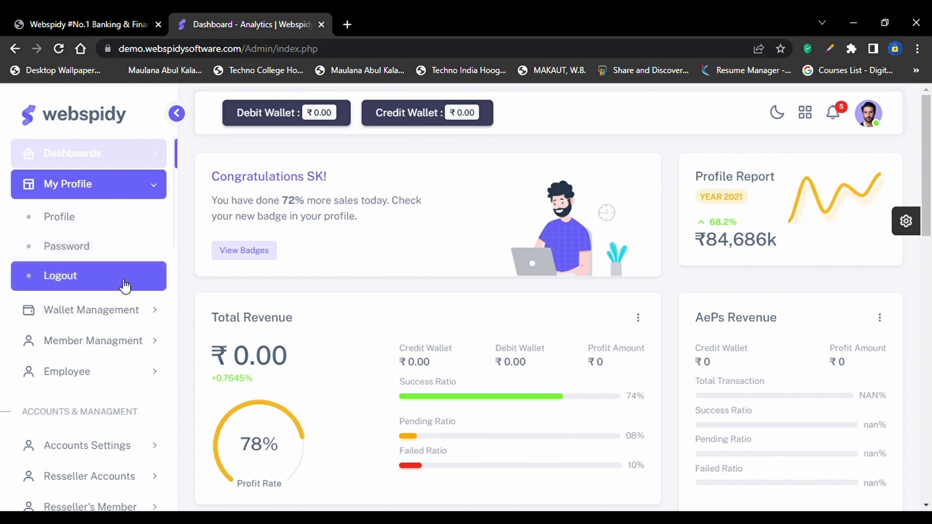
{"action": "left_click", "coordinate": [141, 185]}
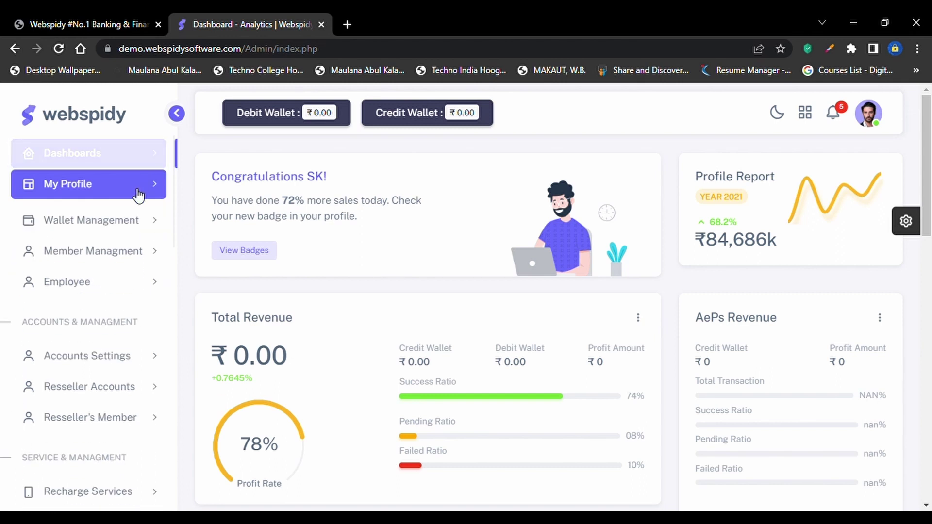
{"action": "left_click", "coordinate": [138, 227]}
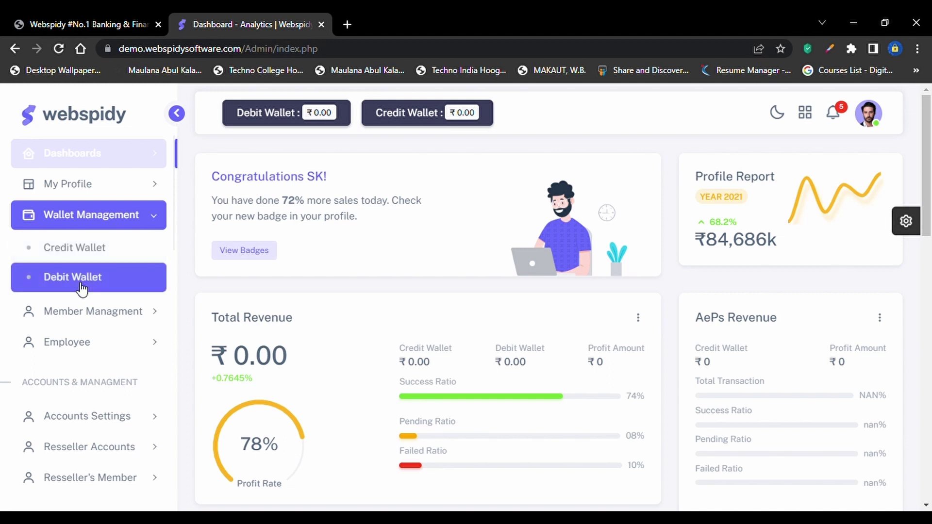
{"action": "left_click", "coordinate": [86, 253]}
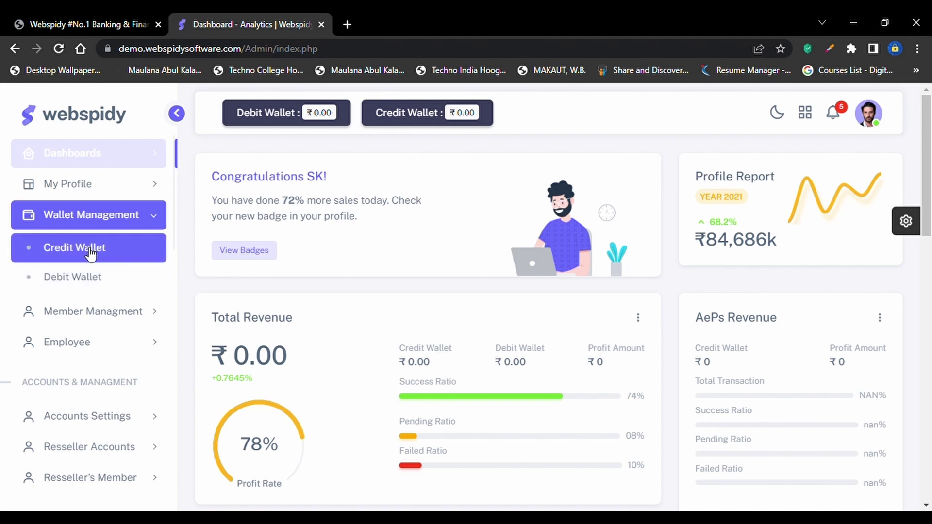
Open the Credit Wallet page and highlight its 0.00 Total Credit, Total Debit and Balance
{"action": "left_click", "coordinate": [90, 253]}
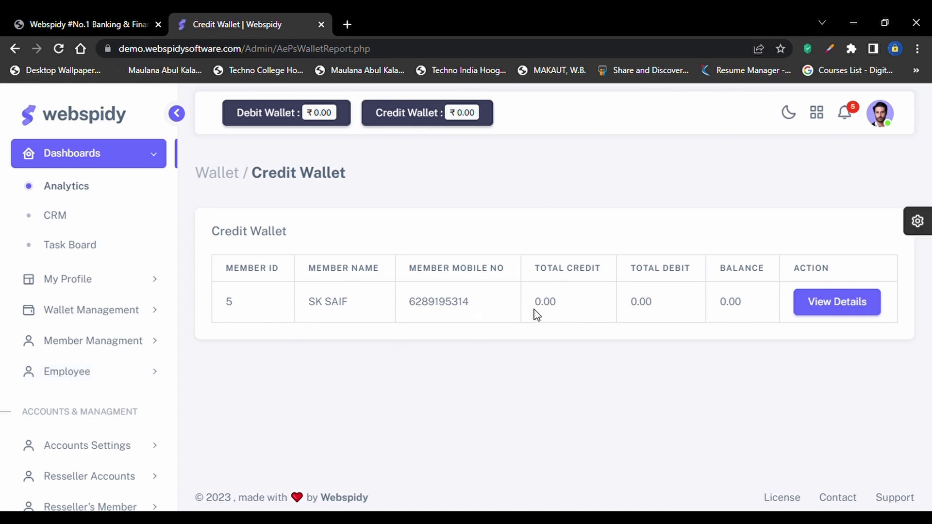
{"action": "left_click_drag", "start_coordinate": [572, 310], "coordinate": [529, 311]}
{"action": "left_click_drag", "start_coordinate": [668, 300], "coordinate": [543, 307]}
{"action": "left_click_drag", "start_coordinate": [668, 316], "coordinate": [634, 316]}
{"action": "left_click_drag", "start_coordinate": [720, 308], "coordinate": [749, 306]}
{"action": "left_click", "coordinate": [758, 315]}
Open the member's detailed credit wallet statement and highlight its column headers
{"action": "left_click", "coordinate": [823, 308]}
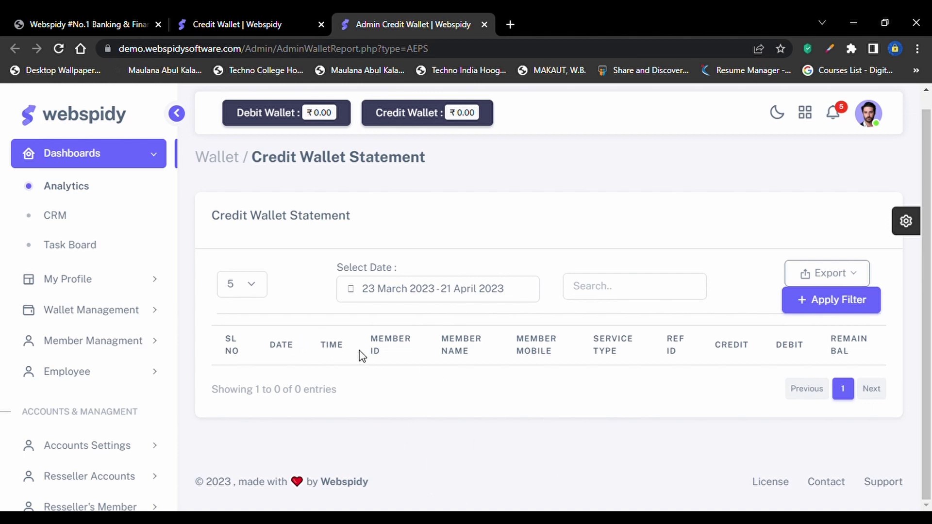
{"action": "left_click_drag", "start_coordinate": [246, 358], "coordinate": [324, 379]}
{"action": "left_click_drag", "start_coordinate": [678, 369], "coordinate": [704, 371]}
{"action": "left_click", "coordinate": [741, 369]}
Set the statement's date range to a custom 7 March – 21 April 2023
{"action": "left_click", "coordinate": [378, 290]}
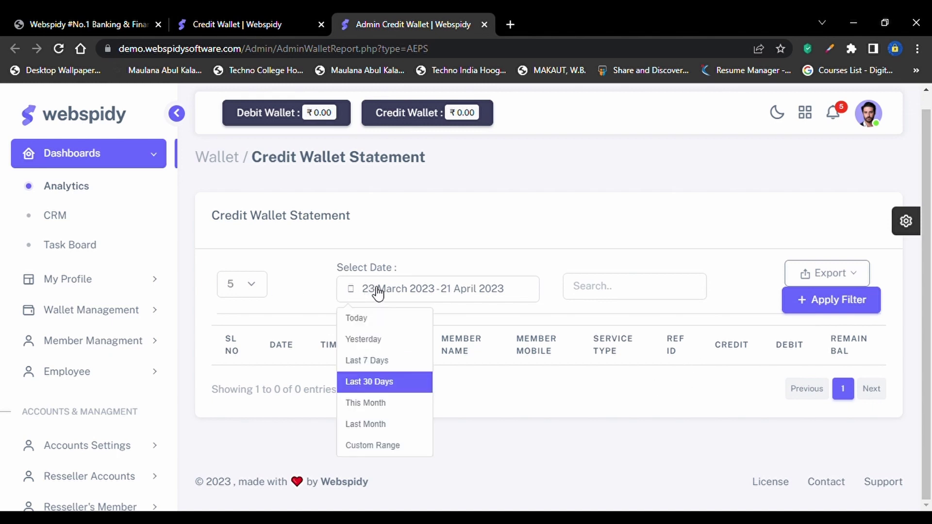
{"action": "left_click", "coordinate": [389, 449]}
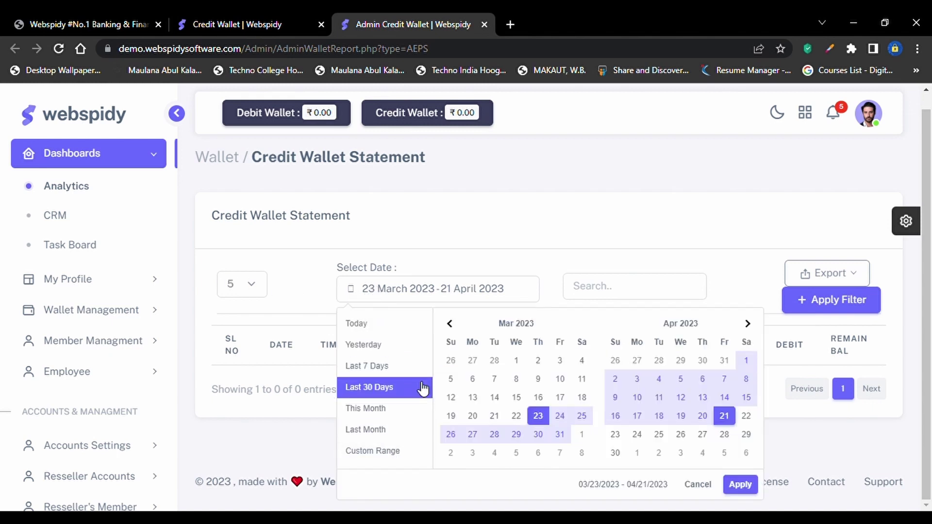
{"action": "left_click", "coordinate": [495, 378]}
{"action": "left_click", "coordinate": [730, 416]}
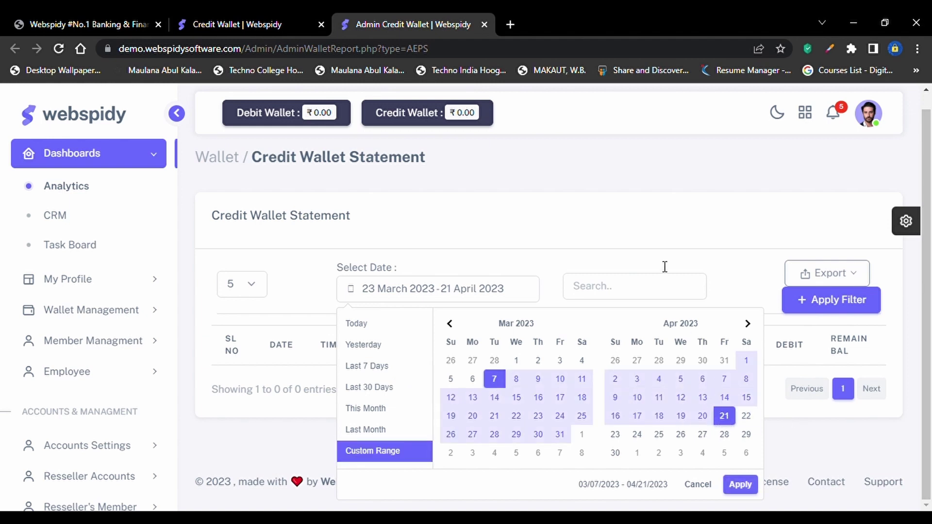
{"action": "left_click", "coordinate": [724, 303]}
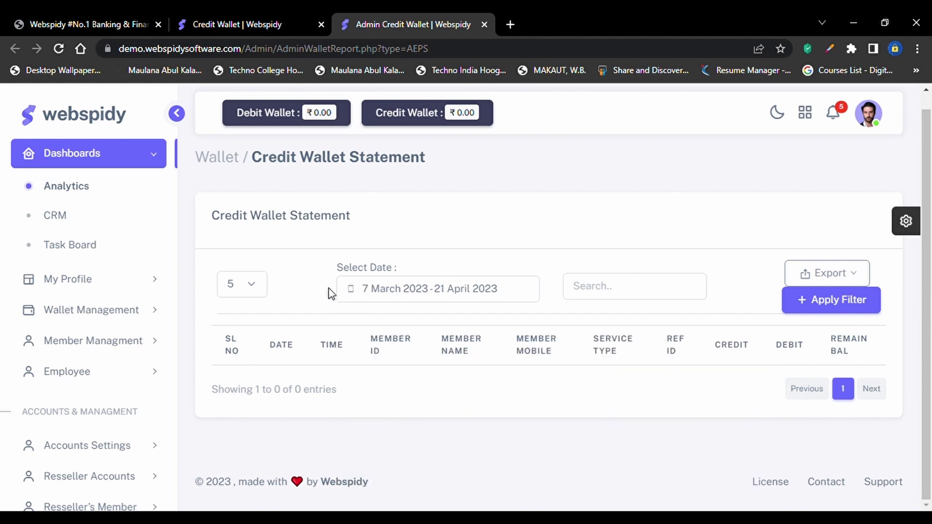
{"action": "left_click", "coordinate": [237, 288]}
Open Wallet Management > Debit Wallet and switch to its newly opened tab
{"action": "left_click", "coordinate": [65, 313]}
{"action": "left_click", "coordinate": [99, 317]}
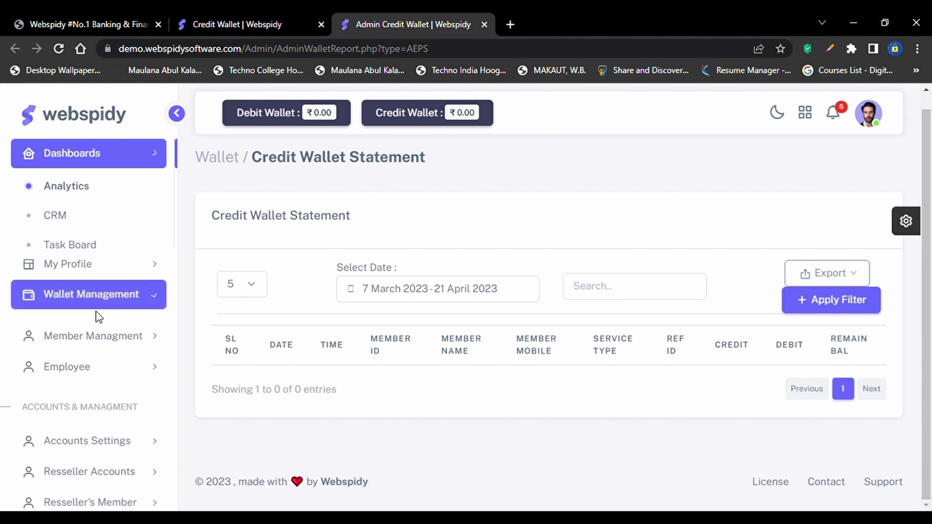
{"action": "left_click", "coordinate": [106, 284]}
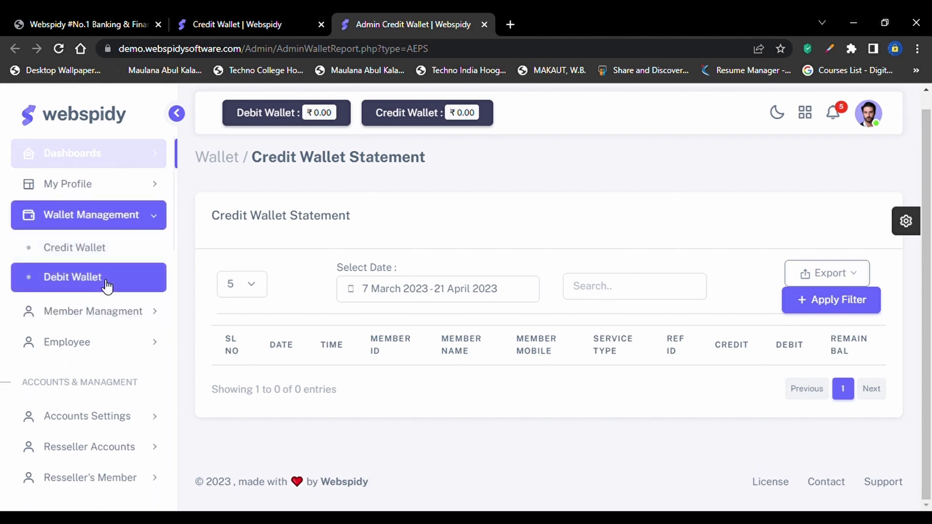
{"action": "left_click", "coordinate": [544, 21]}
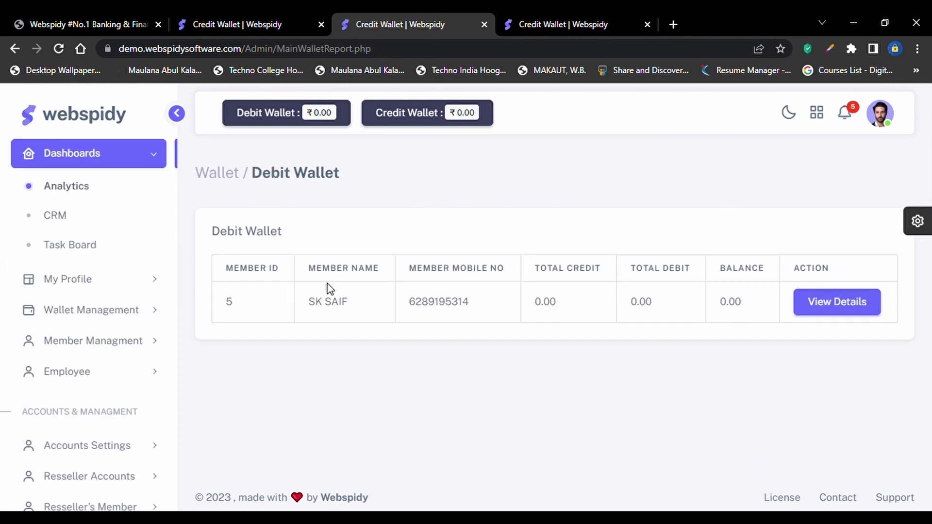
Highlight the Debit Wallet totals, then open the member's detailed debit wallet statement
{"action": "double_click", "coordinate": [544, 313]}
{"action": "left_click_drag", "start_coordinate": [646, 305], "coordinate": [632, 307]}
{"action": "left_click_drag", "start_coordinate": [755, 312], "coordinate": [710, 313]}
{"action": "left_click", "coordinate": [825, 299]}
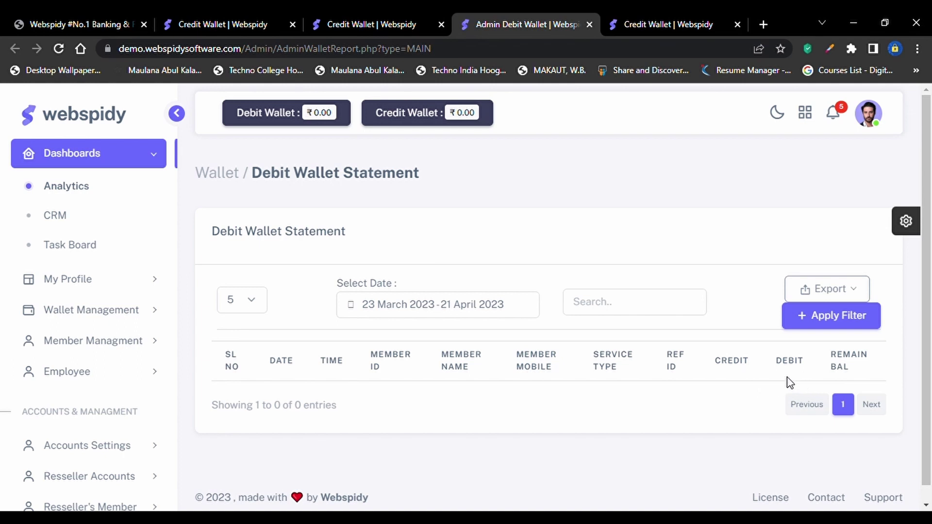
Highlight the REMAIN BAL column heading, then expand Wallet Management in the sidebar
{"action": "double_click", "coordinate": [849, 376]}
{"action": "left_click", "coordinate": [849, 376]}
{"action": "left_click", "coordinate": [98, 310]}
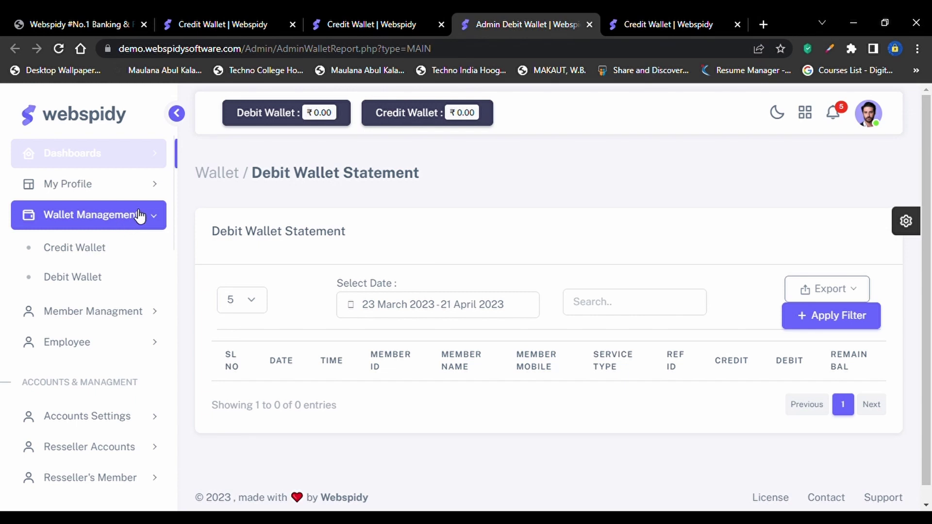
Collapse Wallet Management and open Member Management > Add Member
{"action": "left_click", "coordinate": [141, 216]}
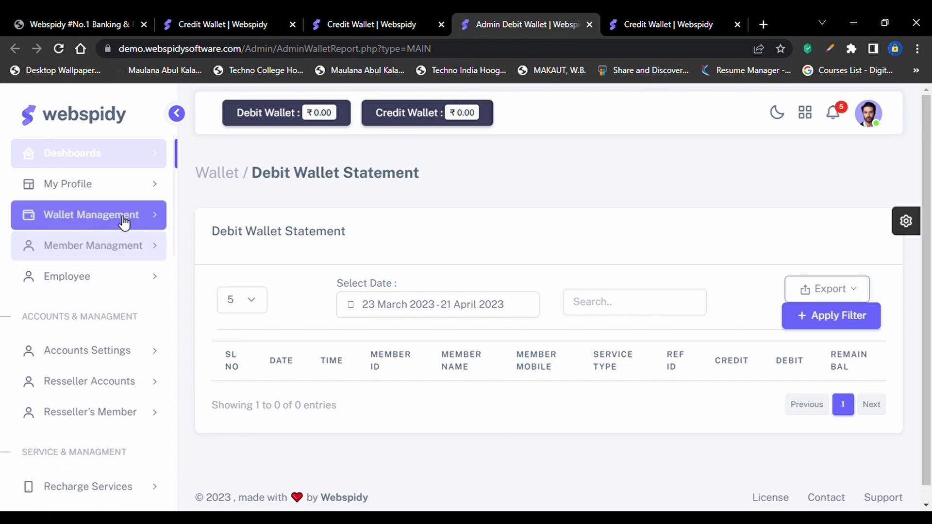
{"action": "left_click", "coordinate": [136, 252]}
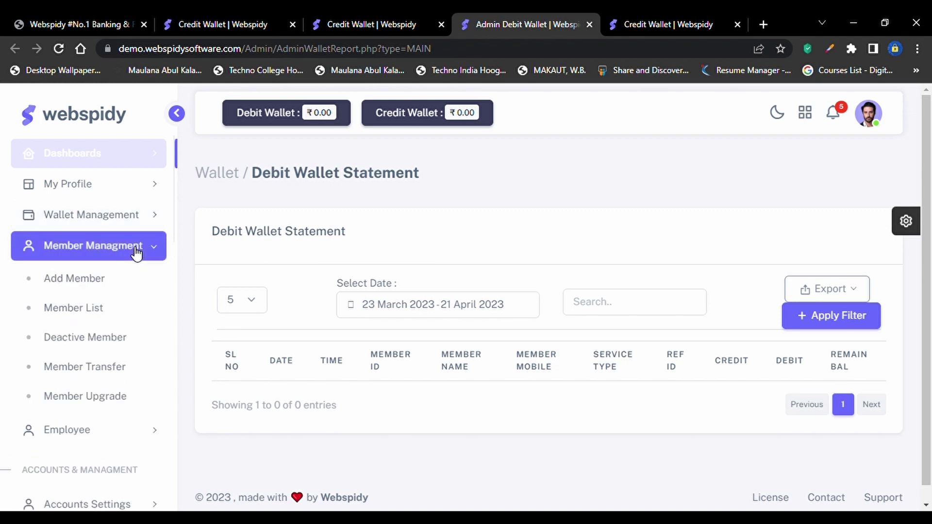
{"action": "scroll", "coordinate": [136, 253], "scroll_direction": "down", "scroll_amount": 1}
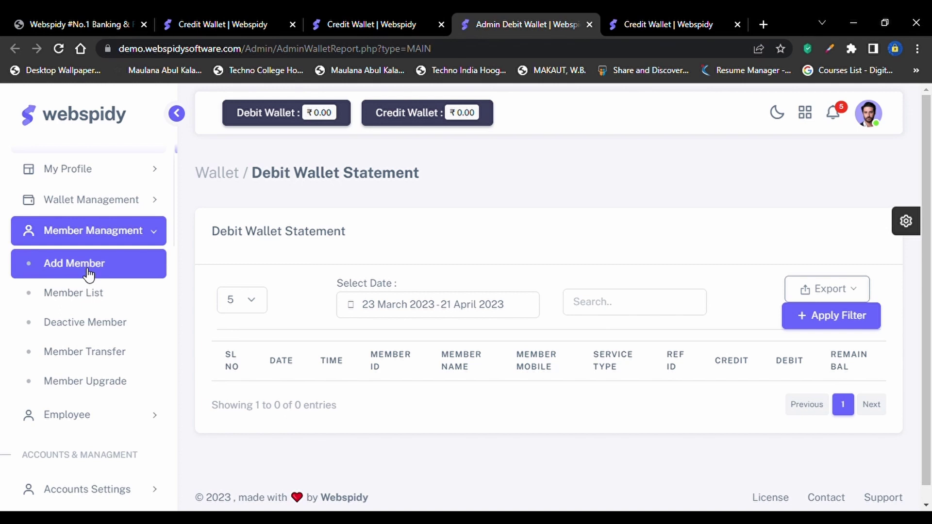
{"action": "left_click", "coordinate": [88, 274]}
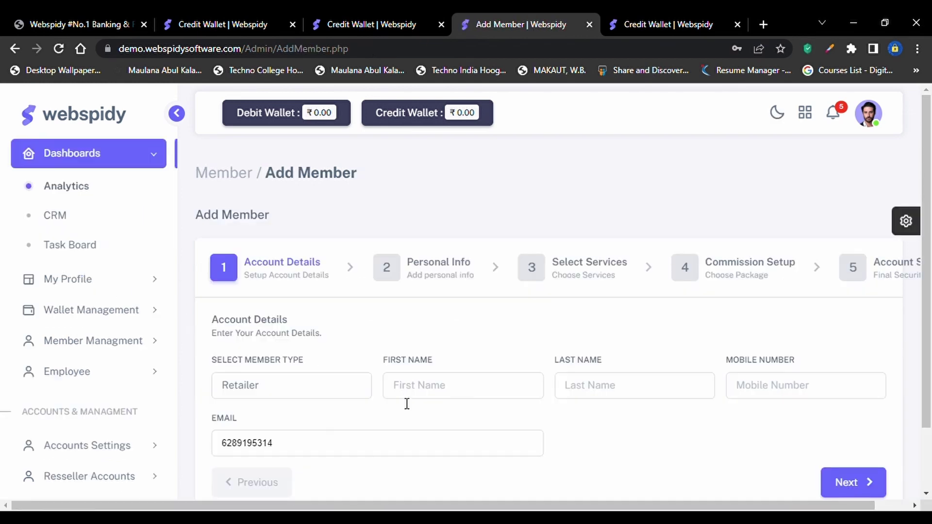
{"action": "scroll", "coordinate": [406, 402], "scroll_direction": "down", "scroll_amount": 3}
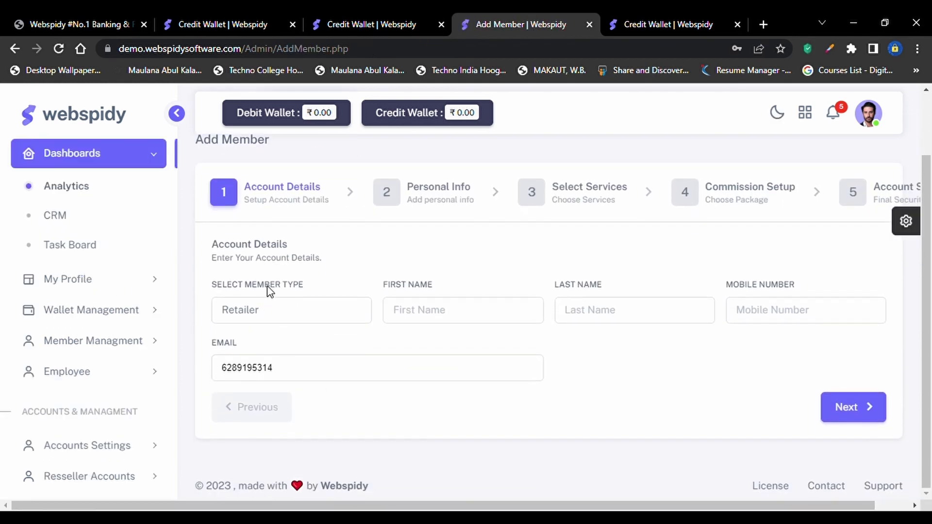
Keep the member type as Retailer and enter the new member's first and last name
{"action": "left_click", "coordinate": [274, 309]}
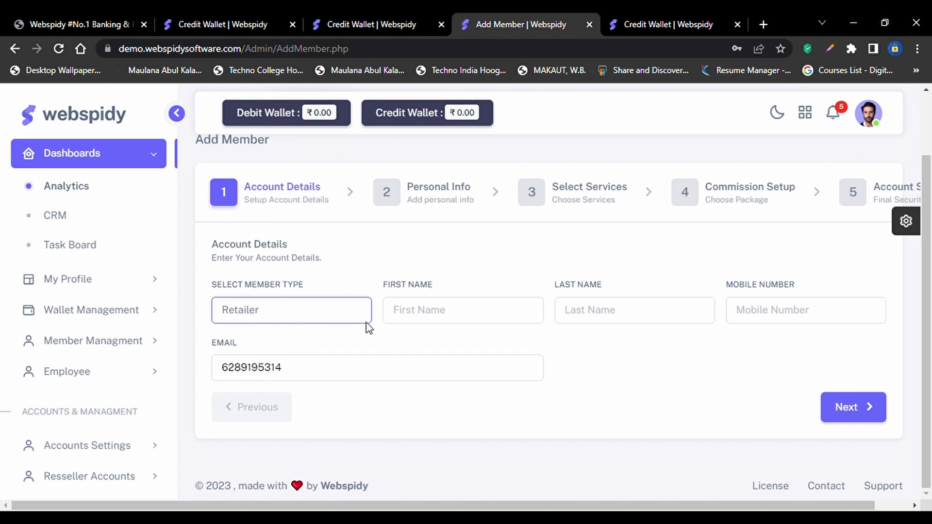
{"action": "left_click", "coordinate": [423, 321]}
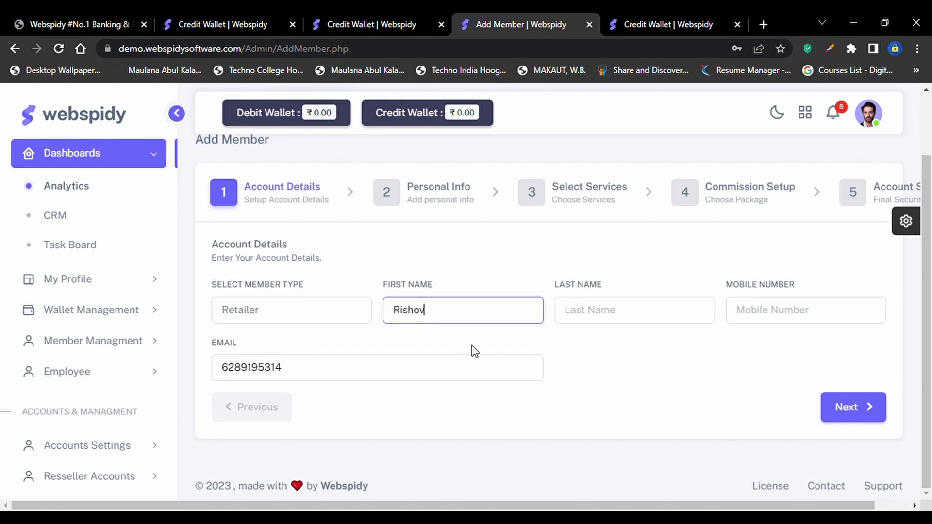
{"action": "left_click", "coordinate": [644, 316]}
{"action": "key", "text": "ctrl+a"}
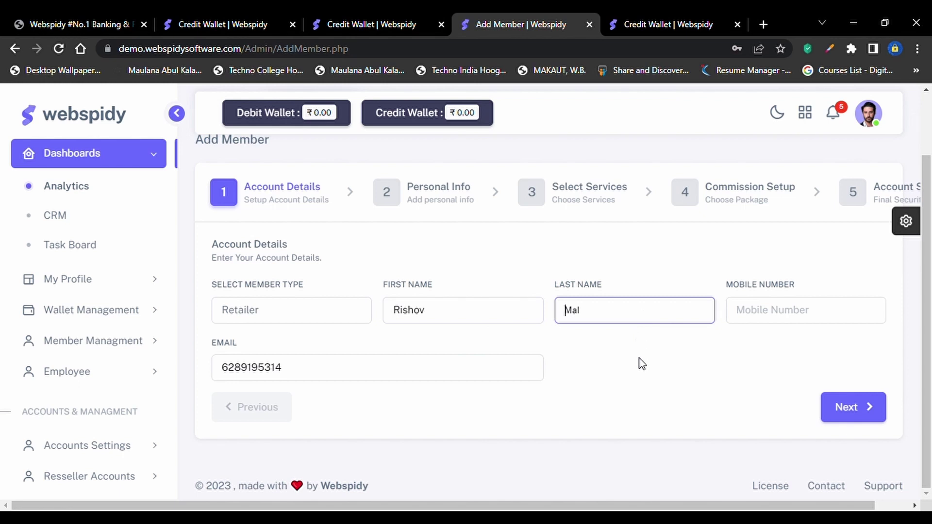
{"action": "type", "text": "Saif"}
Clear the autofilled email and advance the wizard to the Select Services step
{"action": "left_click", "coordinate": [817, 304]}
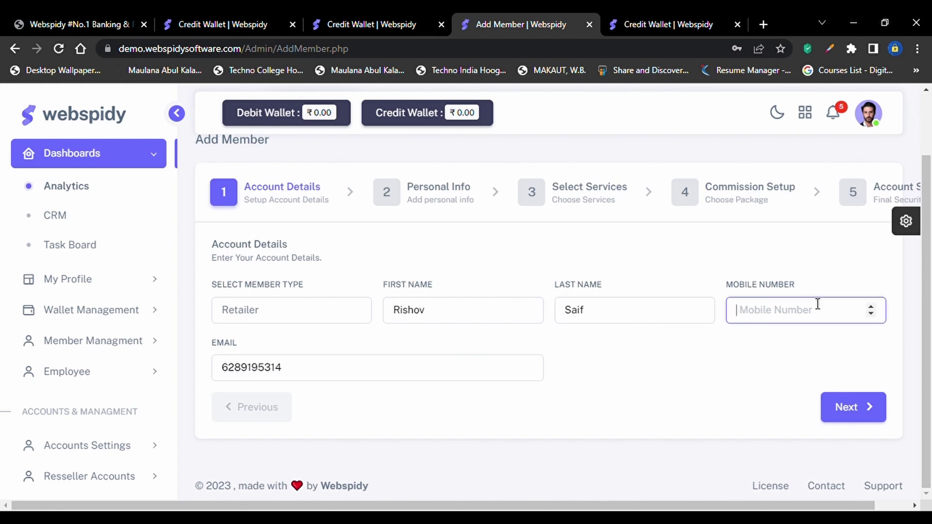
{"action": "left_click", "coordinate": [430, 378]}
{"action": "key", "text": "ctrl+a"}
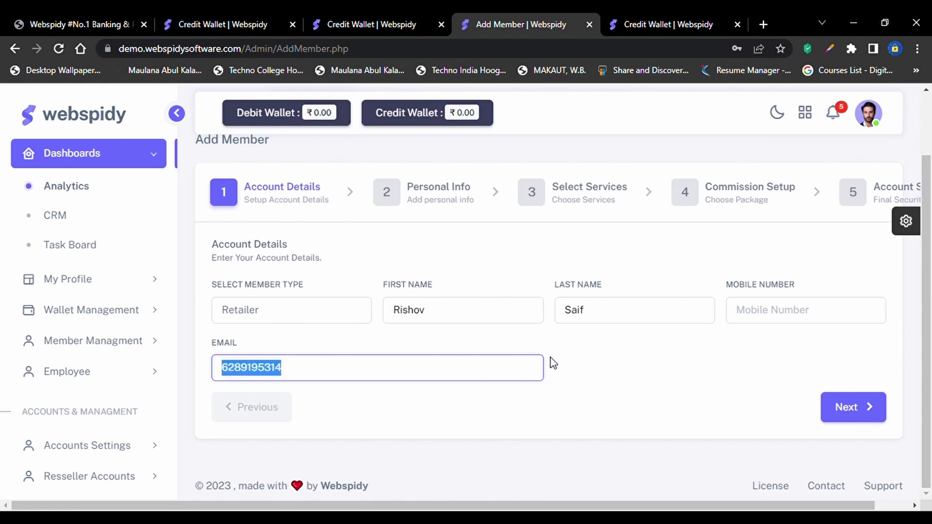
{"action": "key", "text": "BackSpace"}
{"action": "type", "text": "t"}
{"action": "key", "text": "BackSpace"}
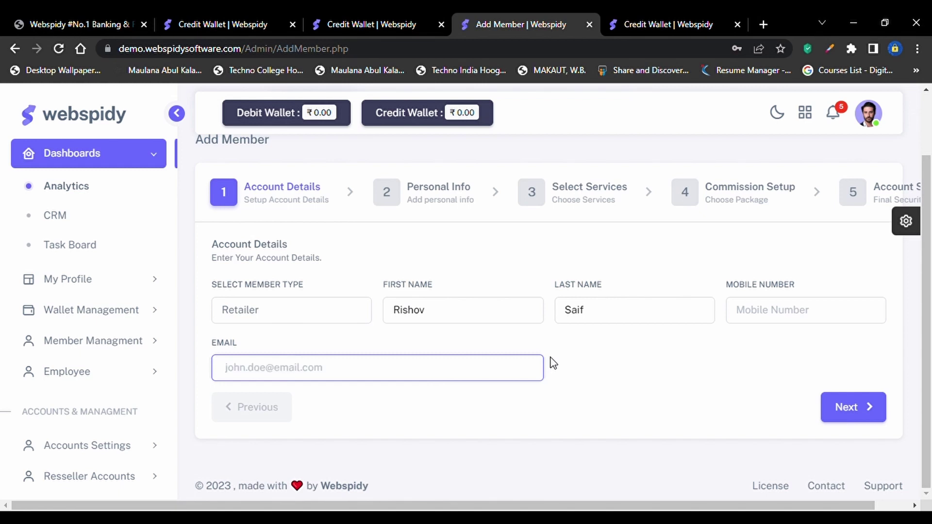
{"action": "left_click", "coordinate": [853, 405]}
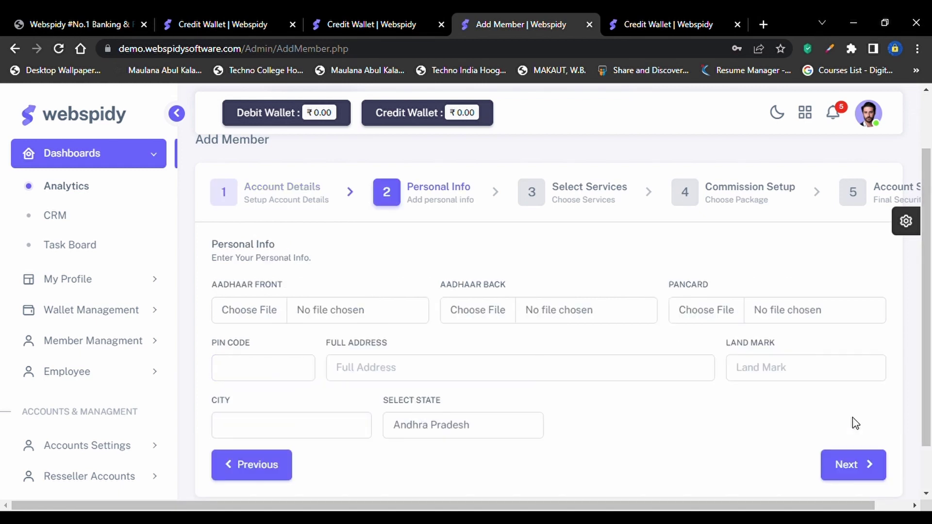
{"action": "scroll", "coordinate": [835, 441], "scroll_direction": "down", "scroll_amount": 2}
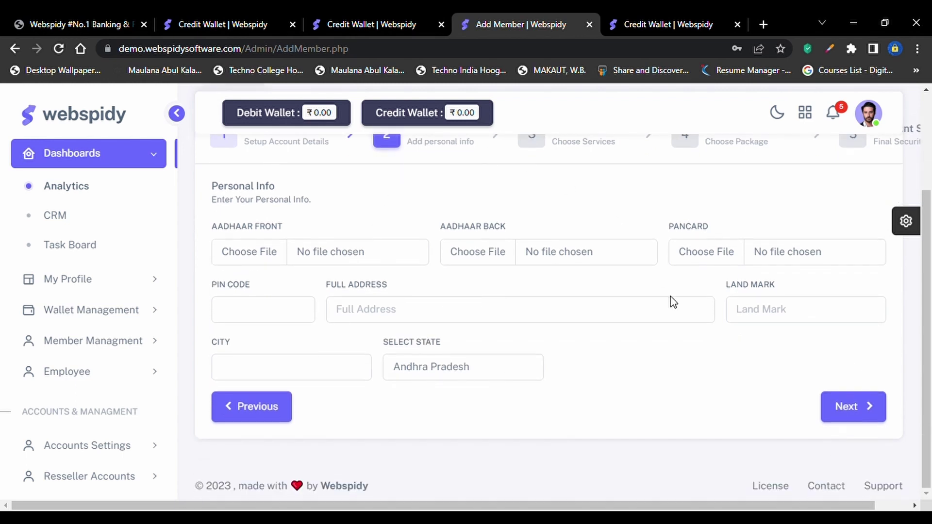
{"action": "scroll", "coordinate": [587, 250], "scroll_direction": "up", "scroll_amount": 1}
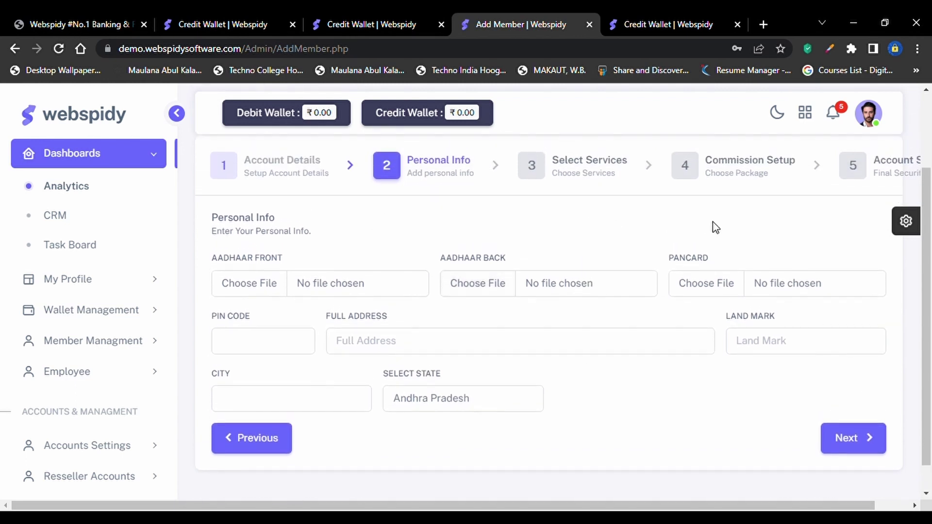
{"action": "left_click", "coordinate": [847, 439]}
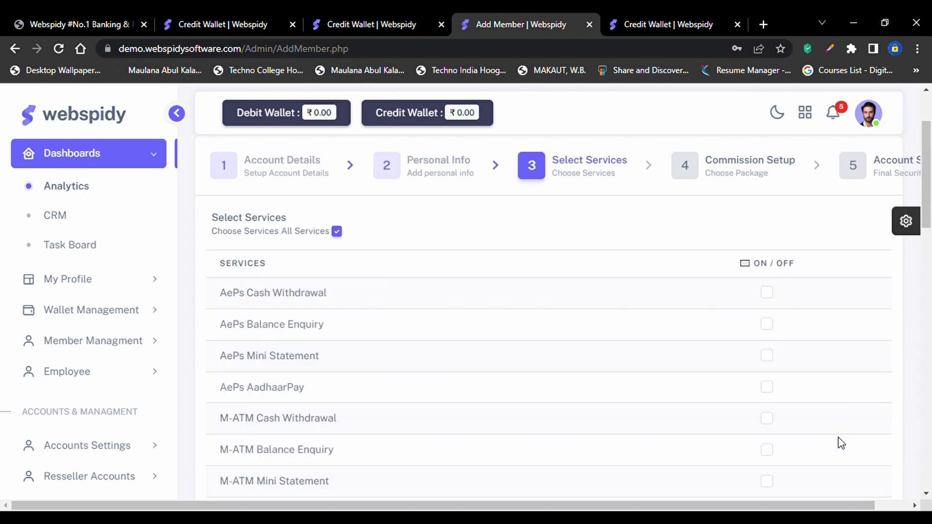
Switch on AePs Cash Withdrawal, Balance Enquiry and Mini Statement, then continue to Commission Setup
{"action": "scroll", "coordinate": [841, 444], "scroll_direction": "down", "scroll_amount": 1}
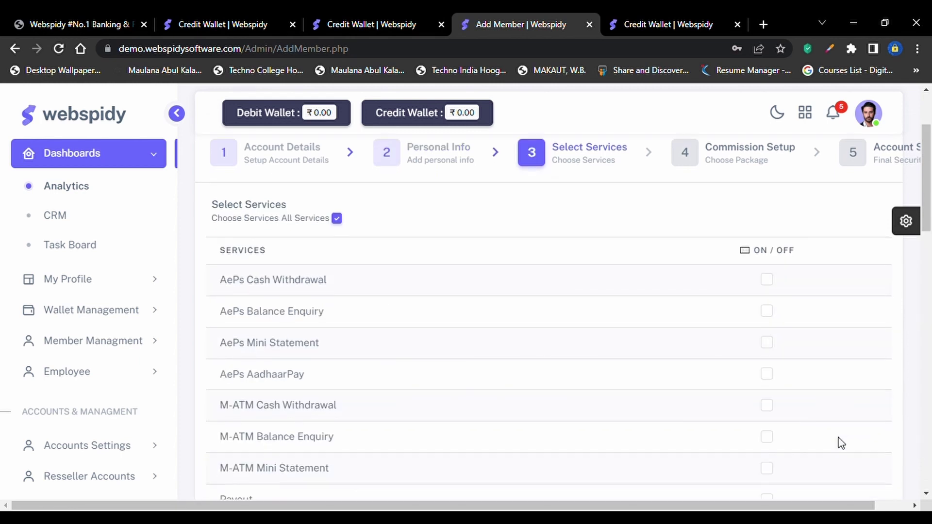
{"action": "left_click", "coordinate": [772, 285]}
{"action": "left_click", "coordinate": [772, 314]}
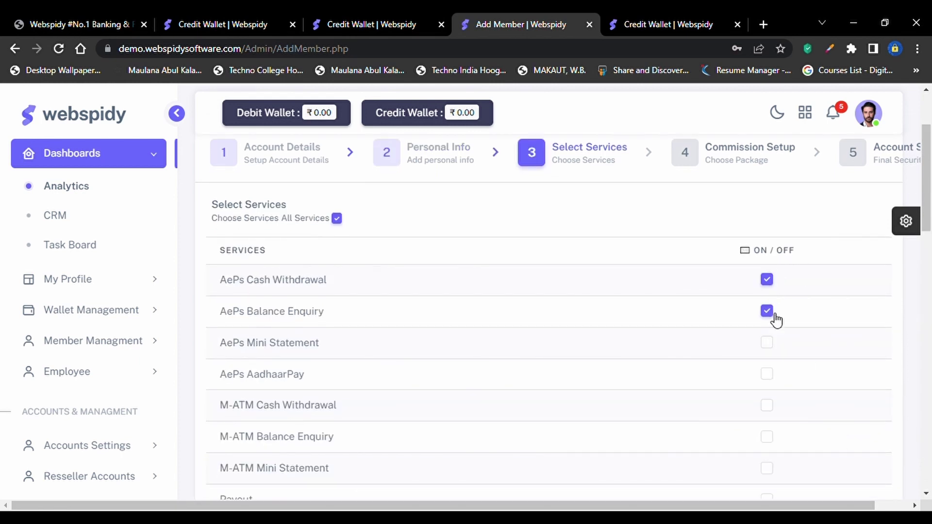
{"action": "left_click", "coordinate": [772, 346]}
{"action": "scroll", "coordinate": [774, 349], "scroll_direction": "up", "scroll_amount": 1}
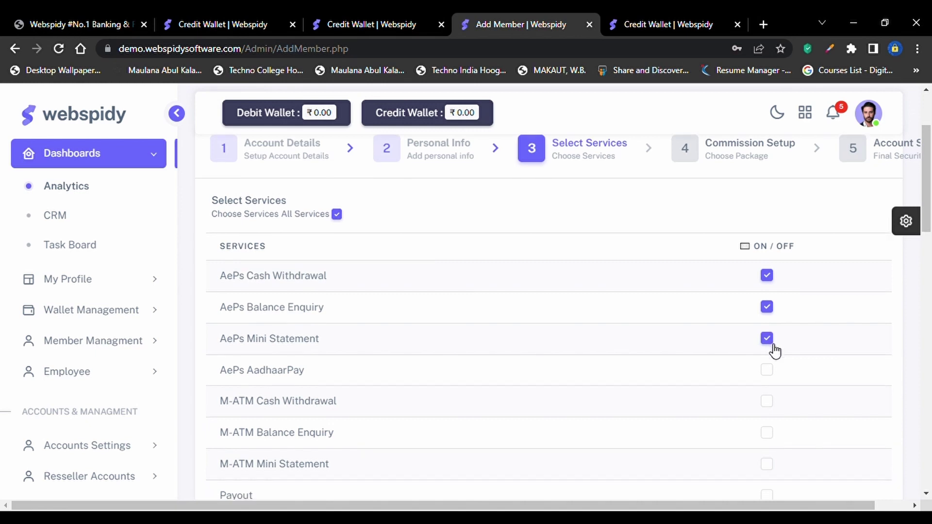
{"action": "scroll", "coordinate": [775, 350], "scroll_direction": "up", "scroll_amount": 1}
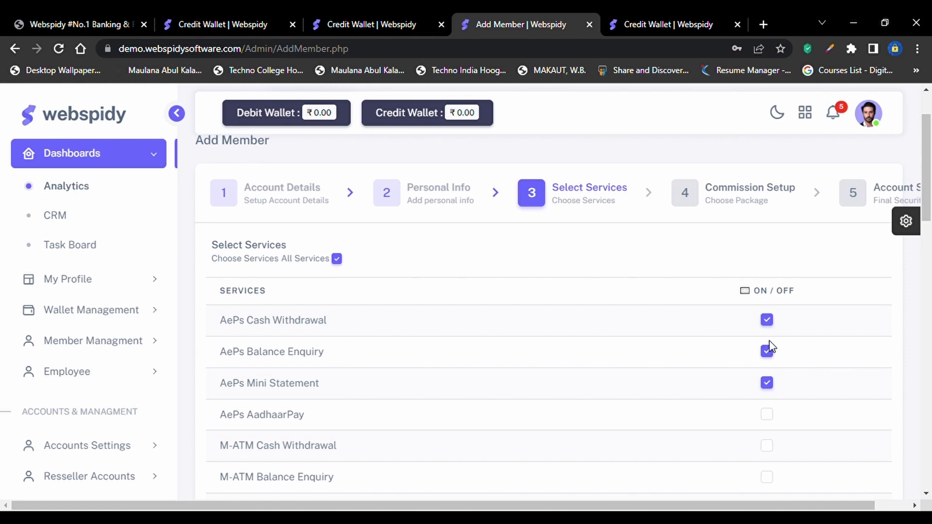
{"action": "scroll", "coordinate": [772, 347], "scroll_direction": "down", "scroll_amount": 2}
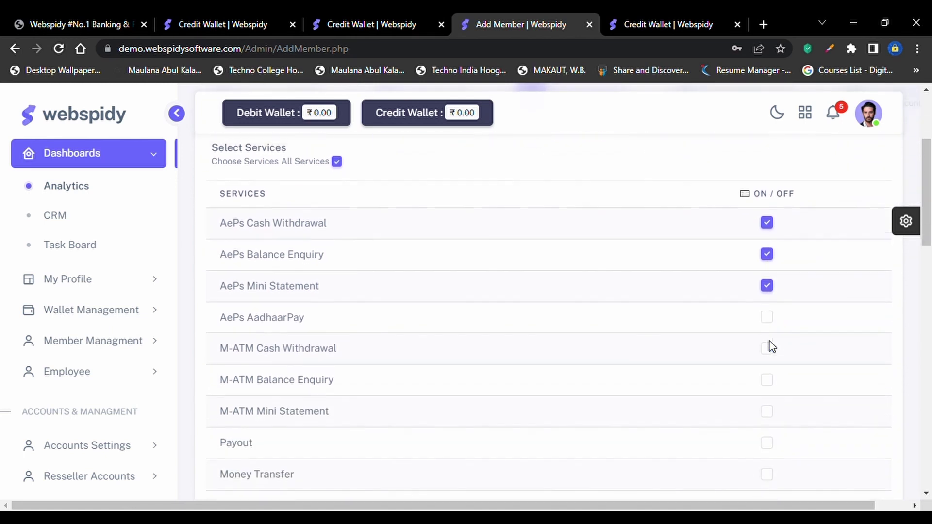
{"action": "scroll", "coordinate": [772, 347], "scroll_direction": "up", "scroll_amount": 3}
{"action": "scroll", "coordinate": [760, 318], "scroll_direction": "down", "scroll_amount": 15}
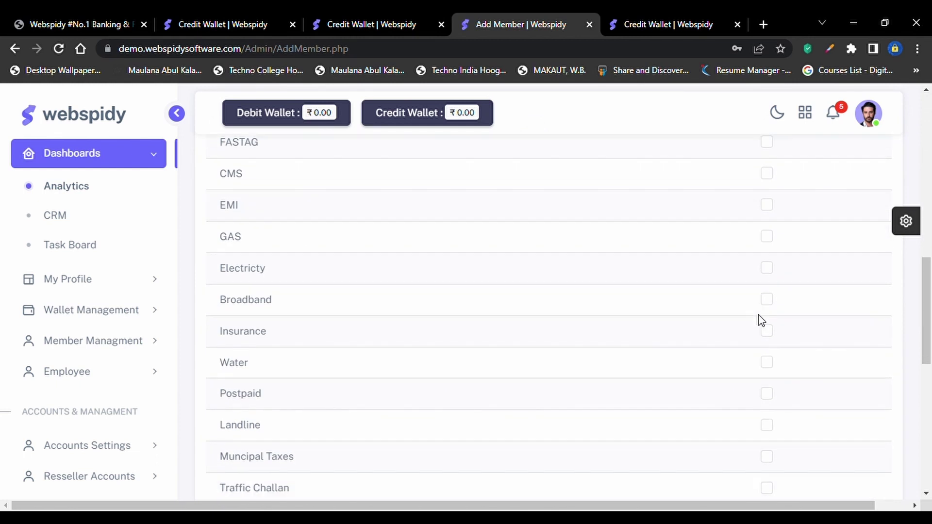
{"action": "left_click", "coordinate": [851, 417]}
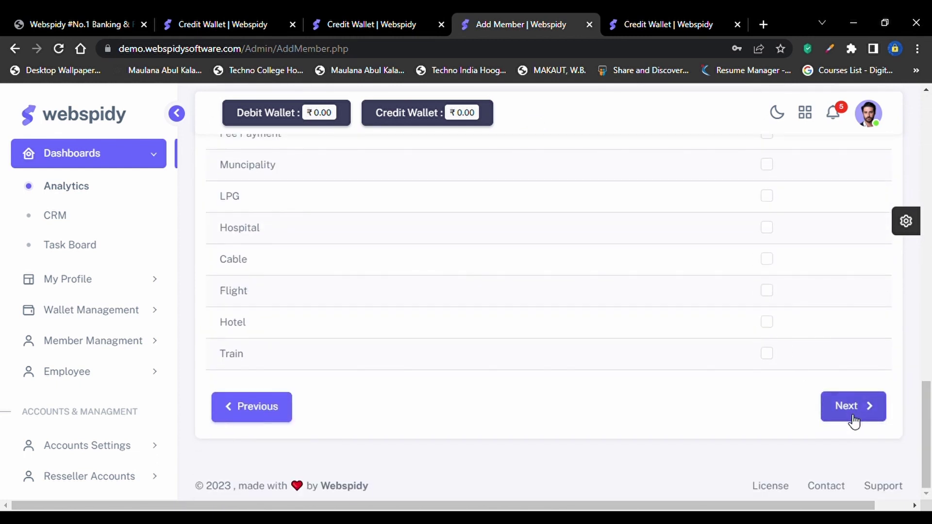
{"action": "scroll", "coordinate": [844, 371], "scroll_direction": "up", "scroll_amount": 5}
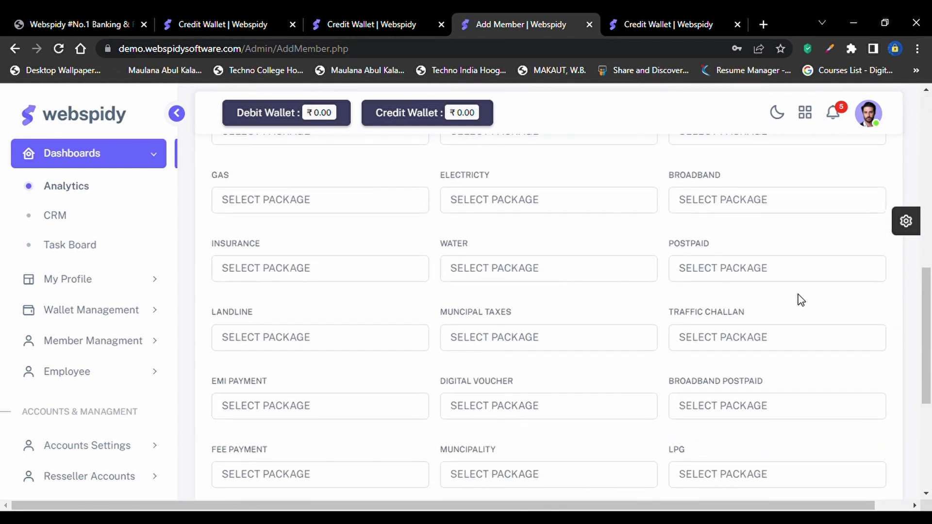
Leave the Select Package fields empty and continue to step 5, Account Security
{"action": "scroll", "coordinate": [538, 248], "scroll_direction": "up", "scroll_amount": 8}
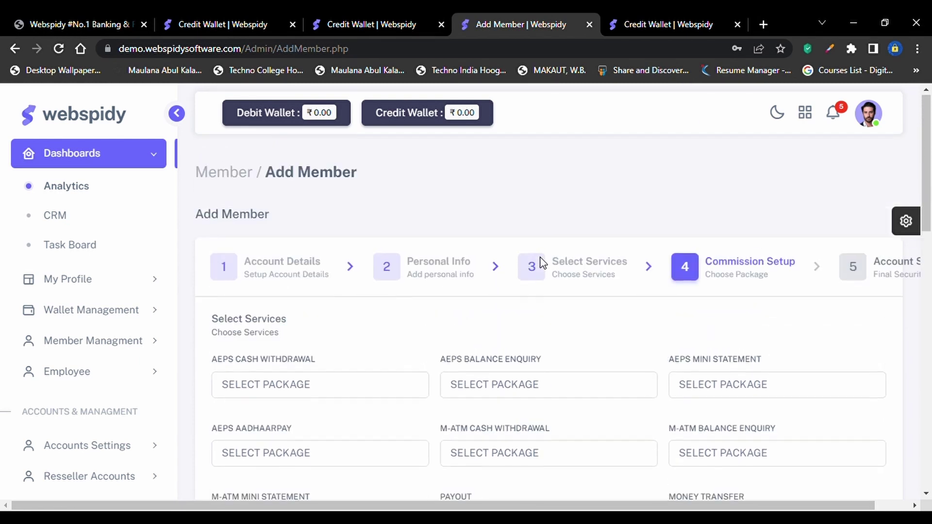
{"action": "scroll", "coordinate": [542, 262], "scroll_direction": "down", "scroll_amount": 1}
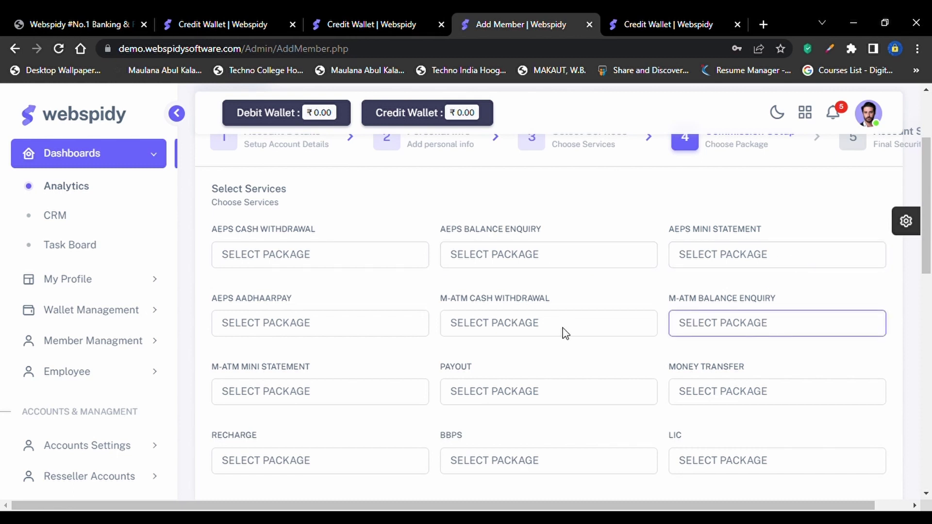
{"action": "scroll", "coordinate": [546, 435], "scroll_direction": "down", "scroll_amount": 10}
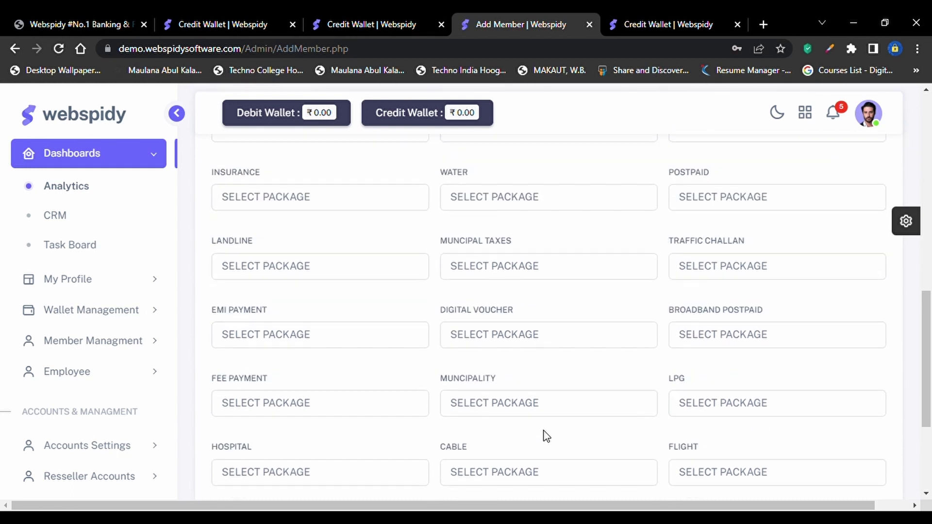
{"action": "left_click", "coordinate": [882, 407]}
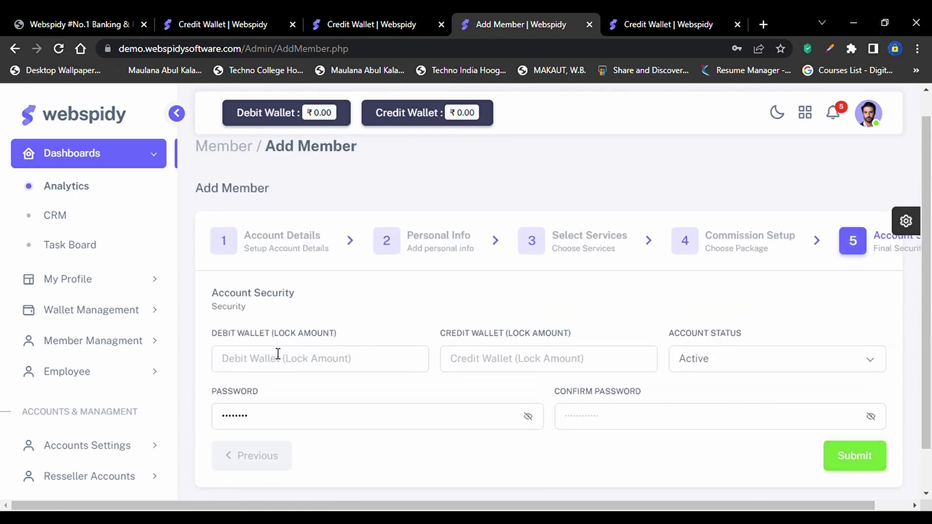
Set the debit wallet lock amount to 150 and keep the account status Active
{"action": "left_click", "coordinate": [274, 364]}
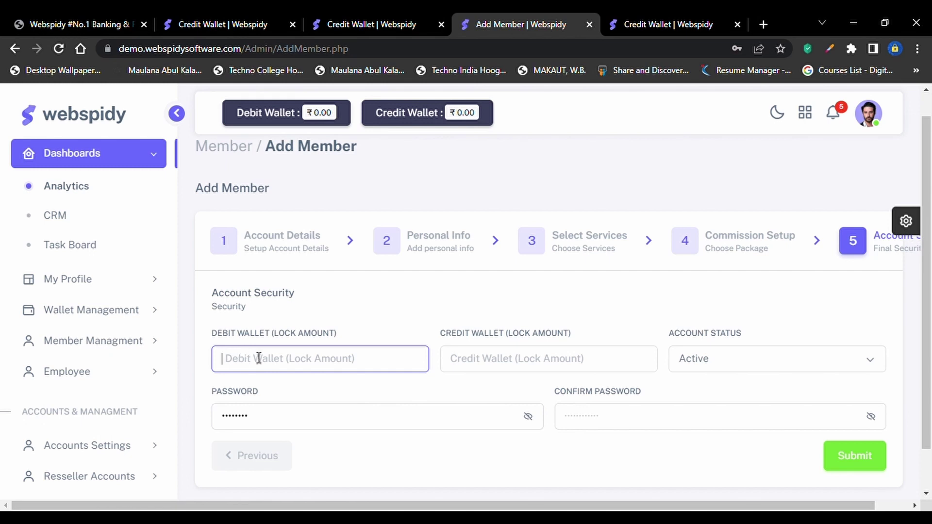
{"action": "type", "text": "150"}
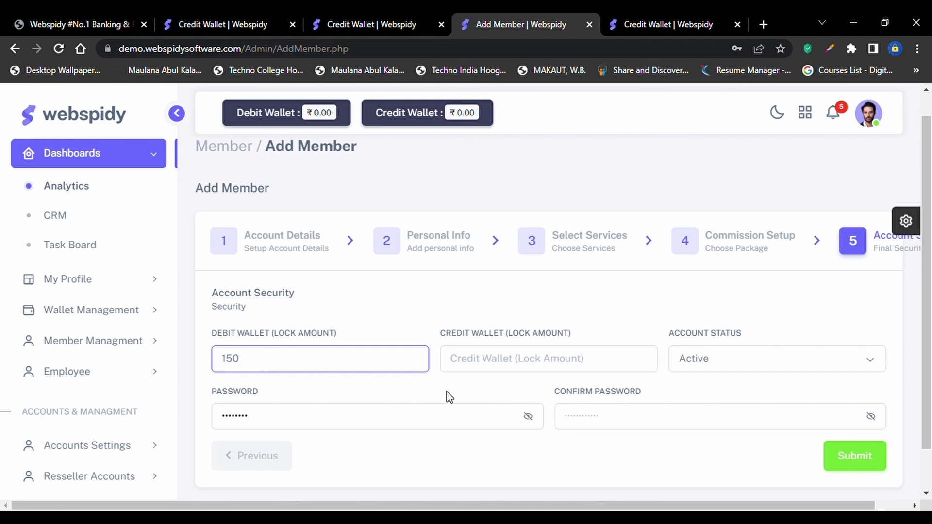
{"action": "left_click", "coordinate": [550, 360]}
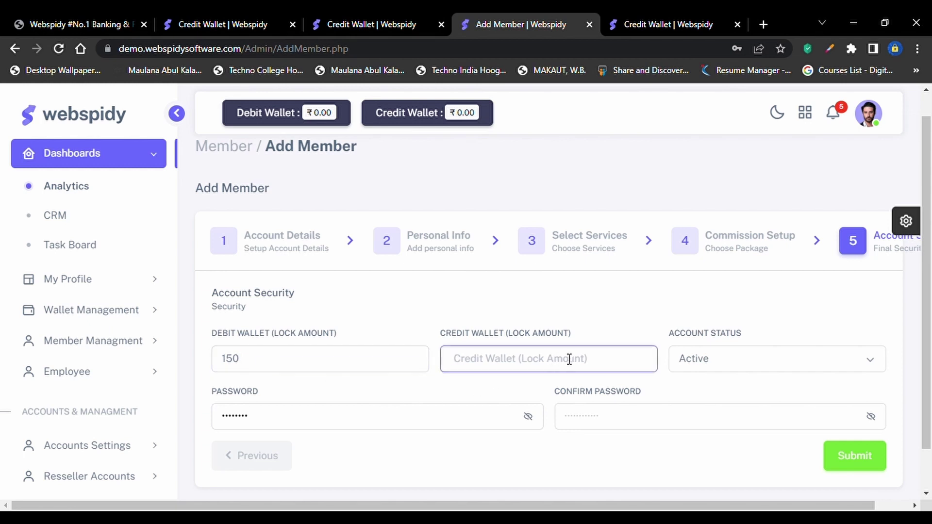
{"action": "left_click", "coordinate": [746, 359]}
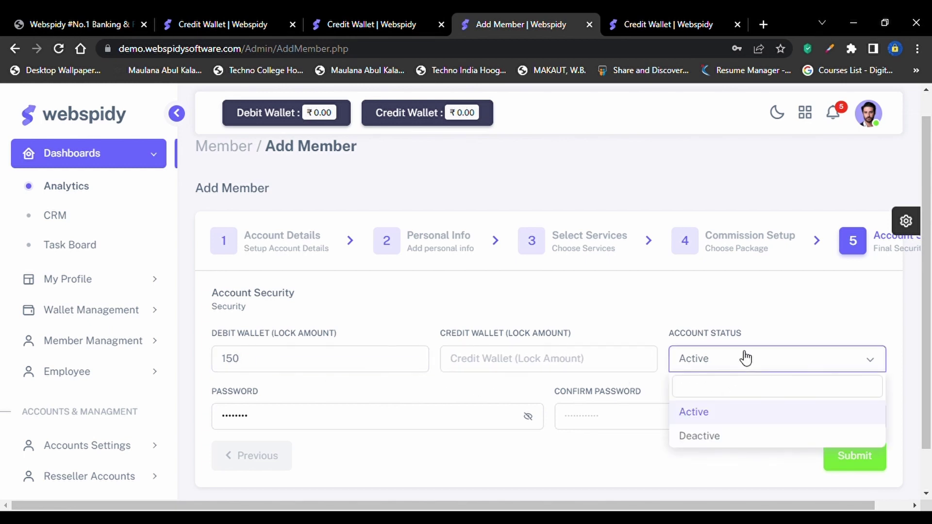
{"action": "left_click", "coordinate": [562, 373]}
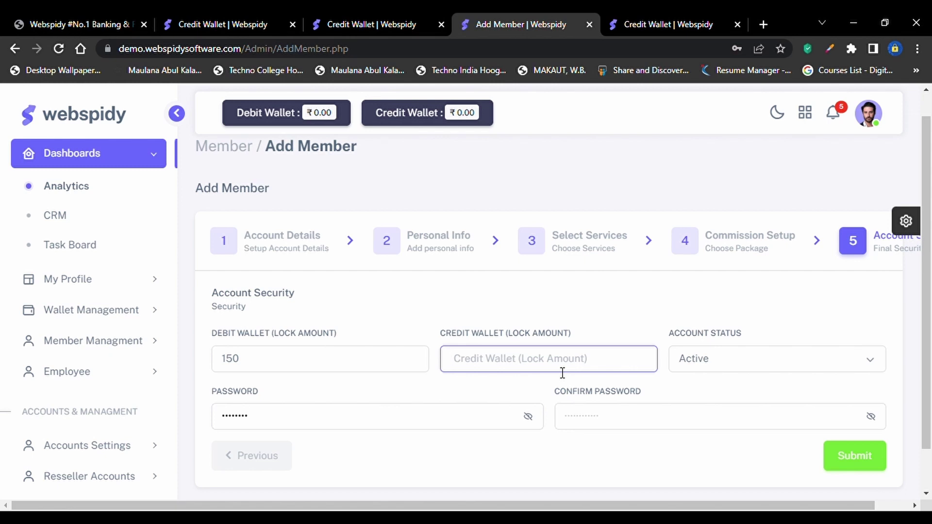
{"action": "left_click", "coordinate": [726, 364]}
{"action": "left_click", "coordinate": [698, 362]}
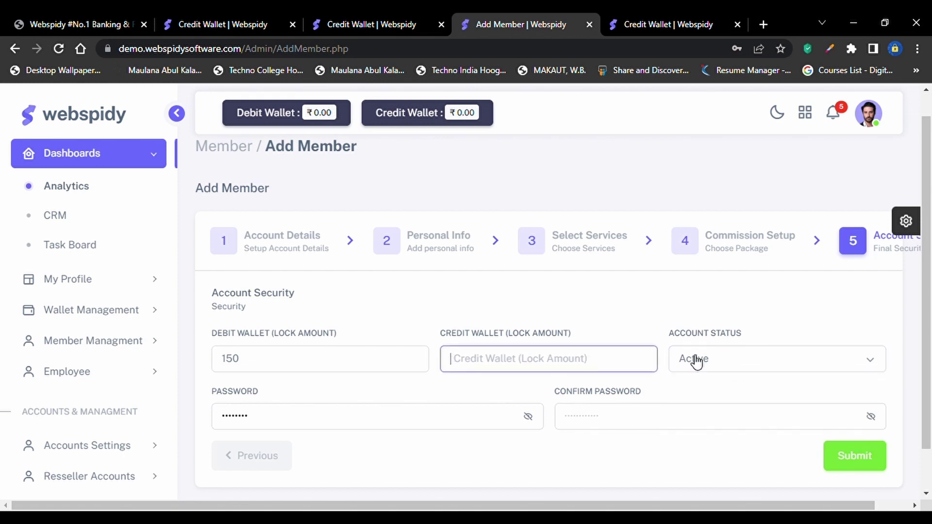
{"action": "left_click", "coordinate": [762, 364]}
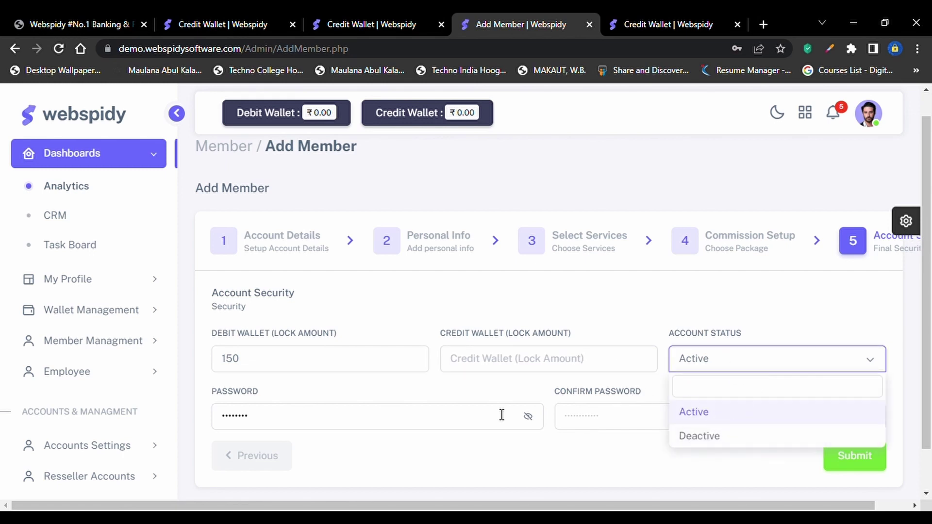
Reveal the member password as plain text and expand Member Managment in the sidebar
{"action": "left_click", "coordinate": [460, 412]}
{"action": "left_click", "coordinate": [531, 418]}
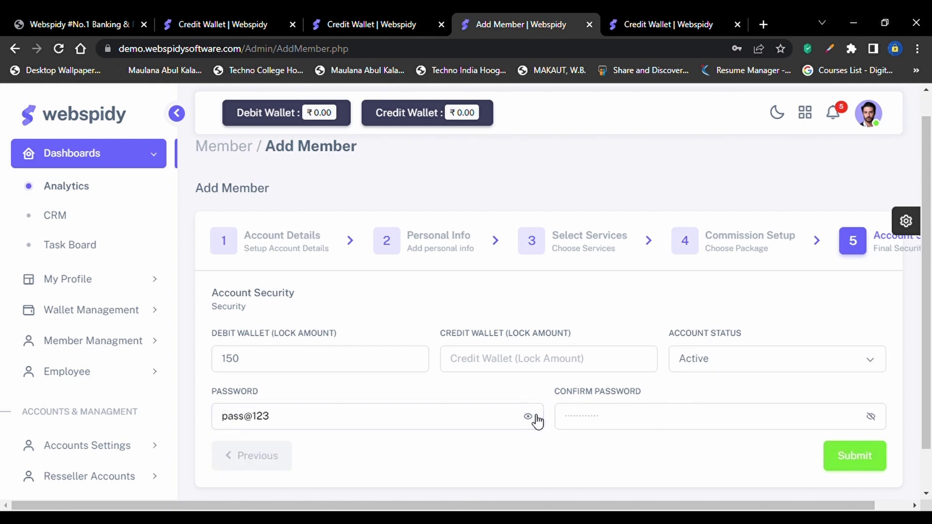
{"action": "left_click", "coordinate": [610, 415]}
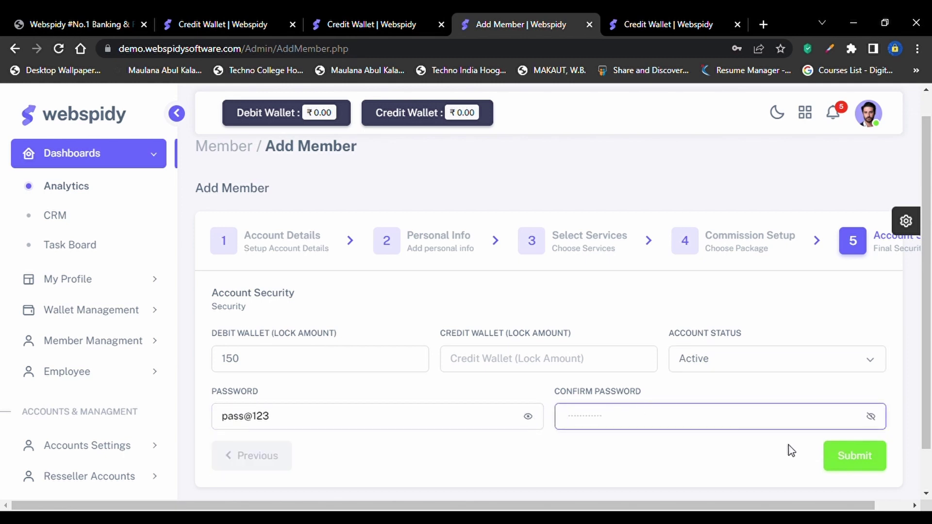
{"action": "scroll", "coordinate": [535, 429], "scroll_direction": "down", "scroll_amount": 1}
{"action": "scroll", "coordinate": [505, 419], "scroll_direction": "up", "scroll_amount": 1}
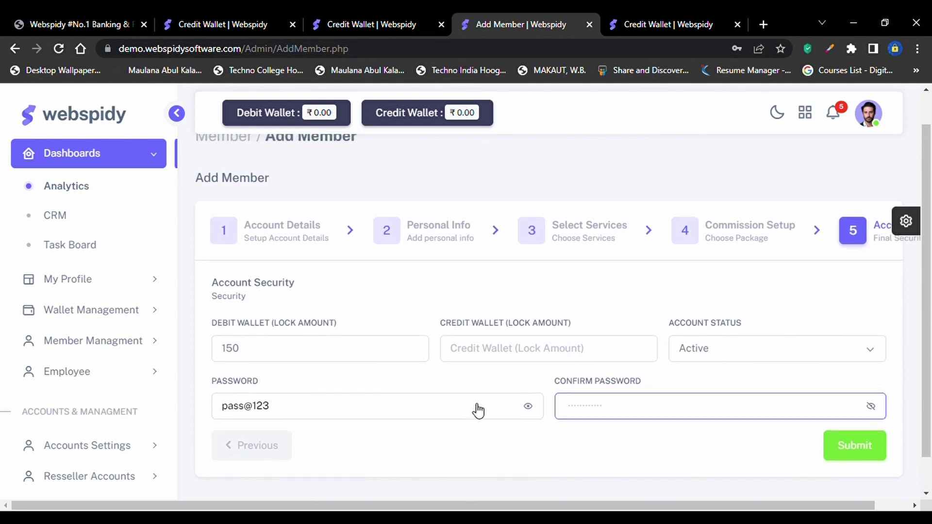
{"action": "left_click", "coordinate": [125, 346]}
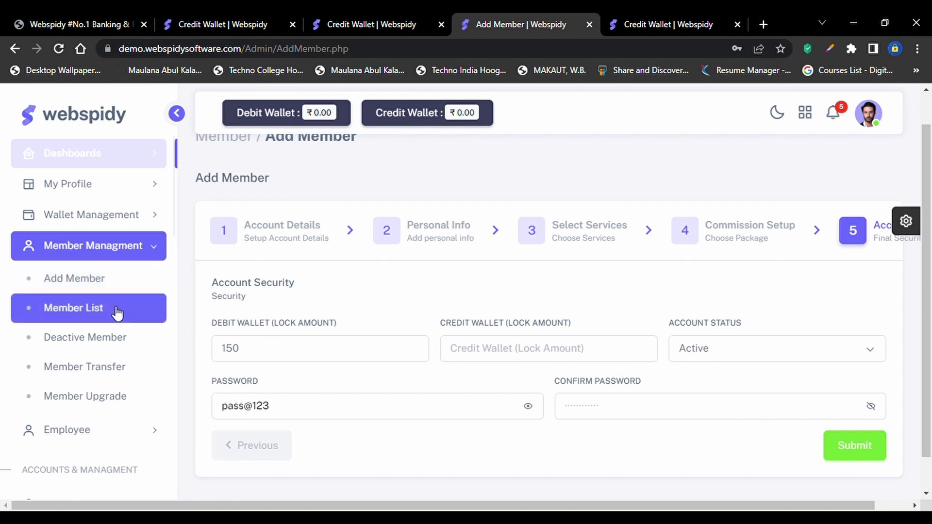
Open Member List and review the Session, Deactive, Active and Pending user statistics
{"action": "left_click", "coordinate": [117, 313]}
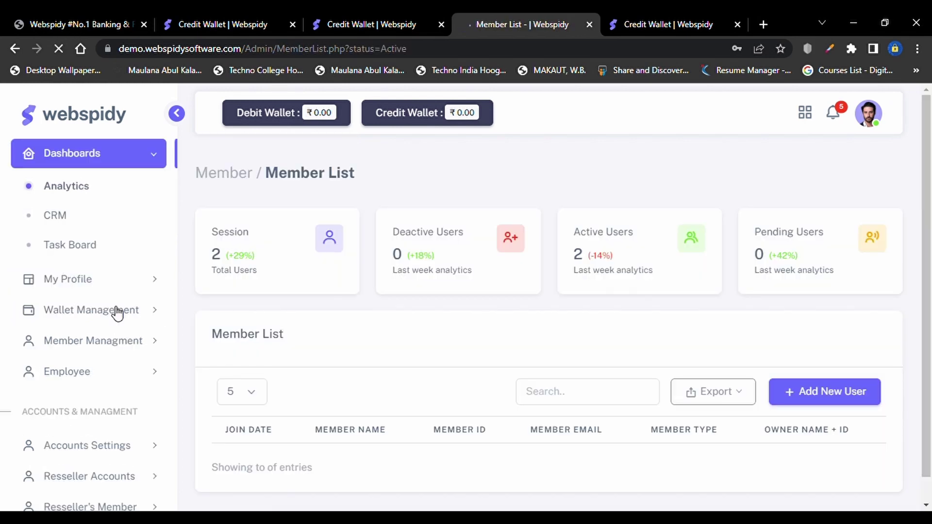
{"action": "scroll", "coordinate": [404, 266], "scroll_direction": "down", "scroll_amount": 3}
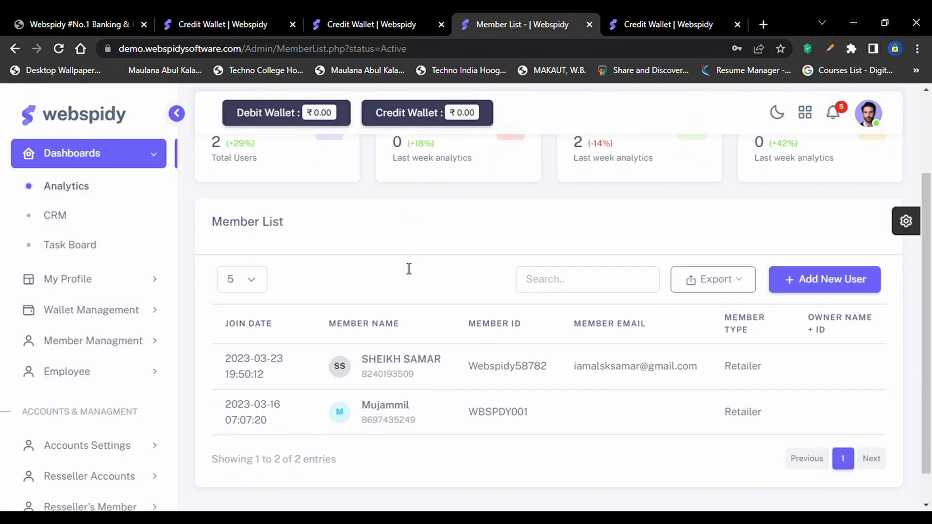
{"action": "scroll", "coordinate": [558, 367], "scroll_direction": "up", "scroll_amount": 3}
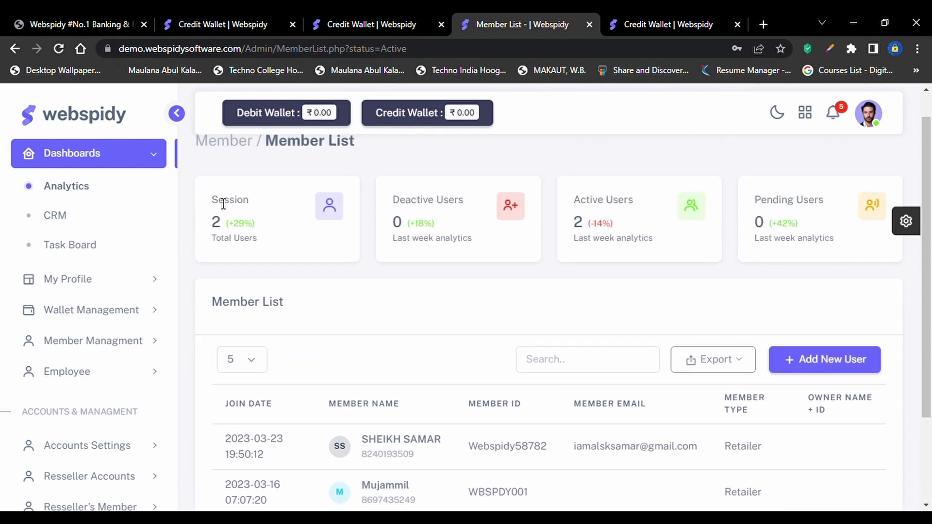
{"action": "double_click", "coordinate": [224, 204]}
{"action": "left_click", "coordinate": [465, 213]}
{"action": "double_click", "coordinate": [212, 193]}
{"action": "double_click", "coordinate": [421, 209]}
{"action": "left_click", "coordinate": [645, 231]}
{"action": "double_click", "coordinate": [806, 202]}
{"action": "scroll", "coordinate": [803, 244], "scroll_direction": "down", "scroll_amount": 2}
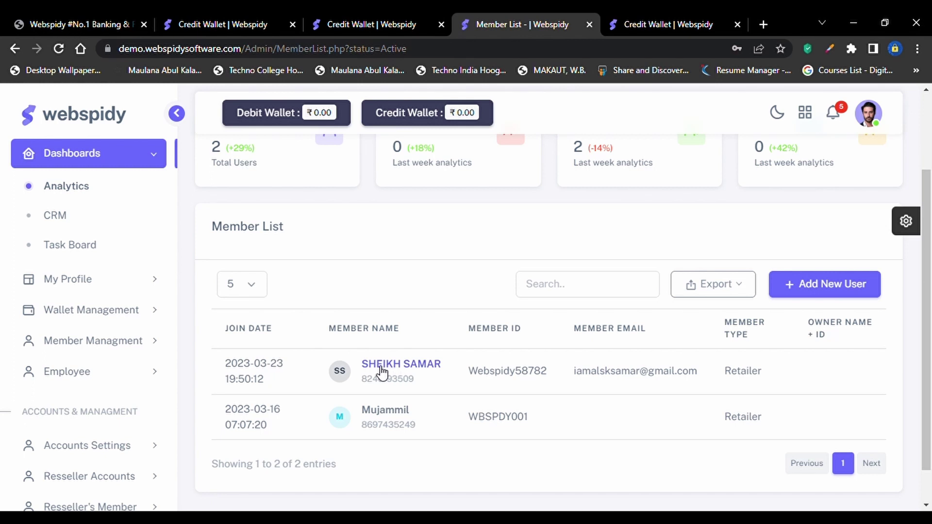
Open the first listed member's profile and browse wallet balances, ID documents and plan status
{"action": "left_click", "coordinate": [381, 372]}
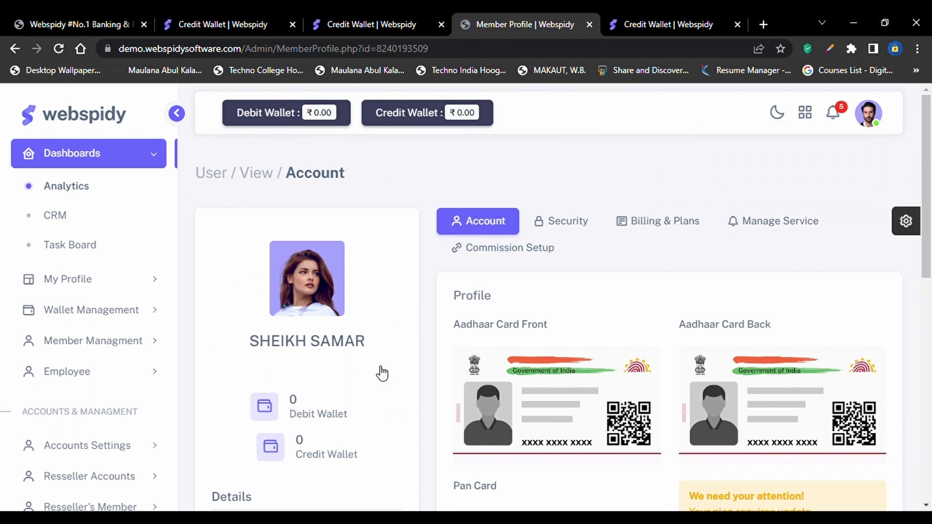
{"action": "scroll", "coordinate": [382, 373], "scroll_direction": "down", "scroll_amount": 4}
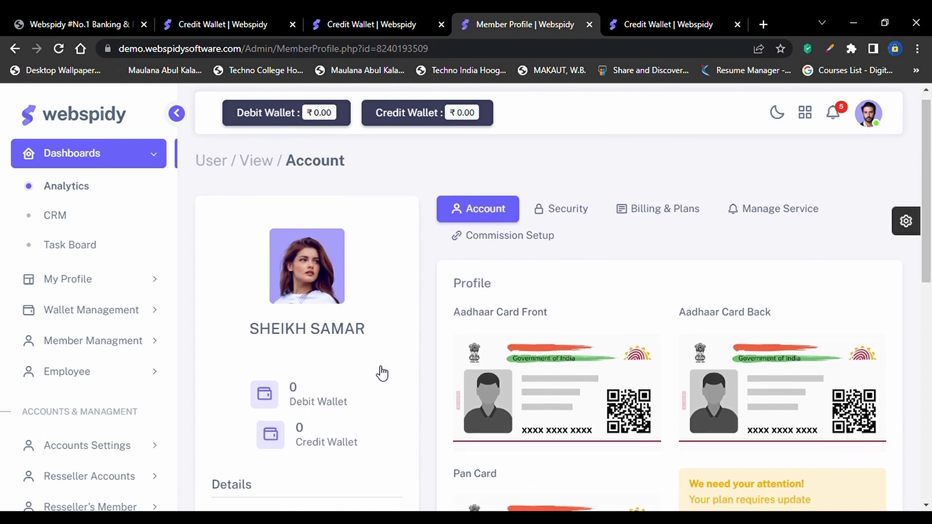
{"action": "scroll", "coordinate": [379, 340], "scroll_direction": "down", "scroll_amount": 3}
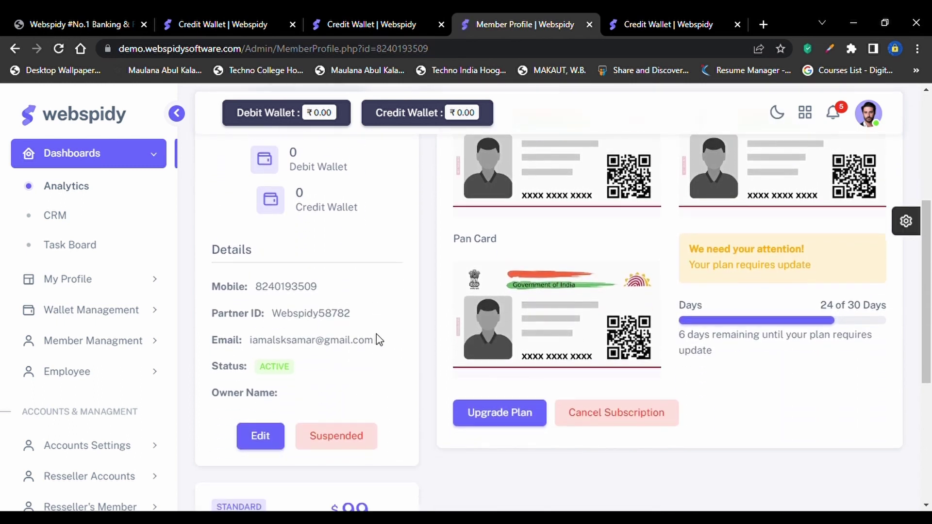
{"action": "scroll", "coordinate": [379, 339], "scroll_direction": "up", "scroll_amount": 3}
{"action": "scroll", "coordinate": [379, 340], "scroll_direction": "up", "scroll_amount": 3}
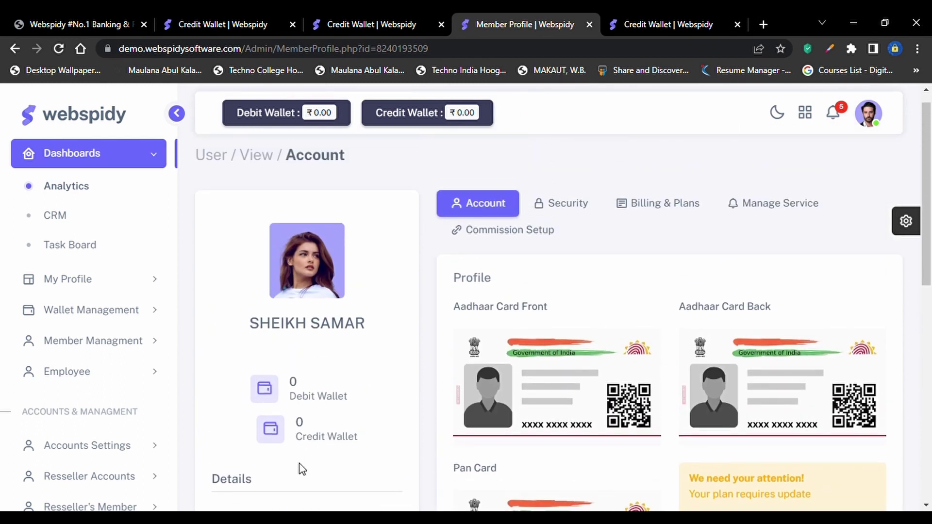
{"action": "scroll", "coordinate": [298, 468], "scroll_direction": "down", "scroll_amount": 1}
{"action": "scroll", "coordinate": [298, 380], "scroll_direction": "down", "scroll_amount": 2}
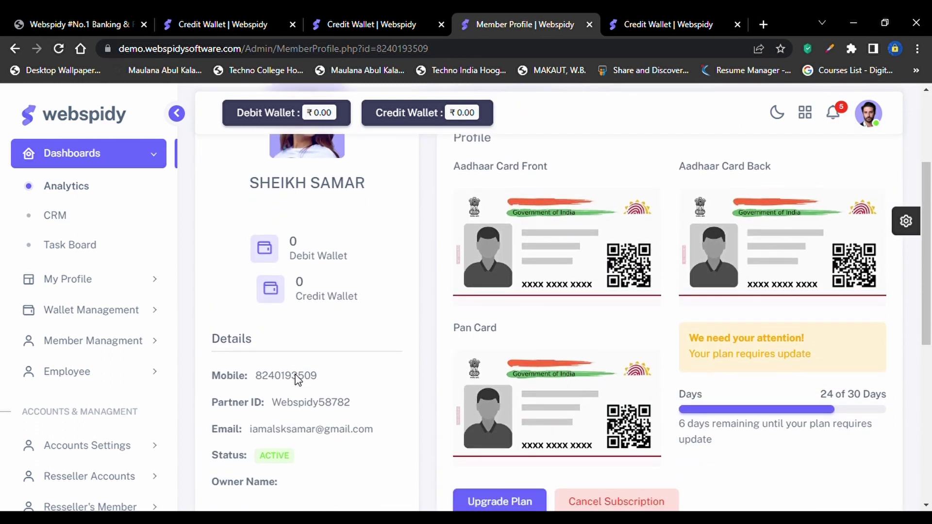
{"action": "scroll", "coordinate": [286, 380], "scroll_direction": "down", "scroll_amount": 1}
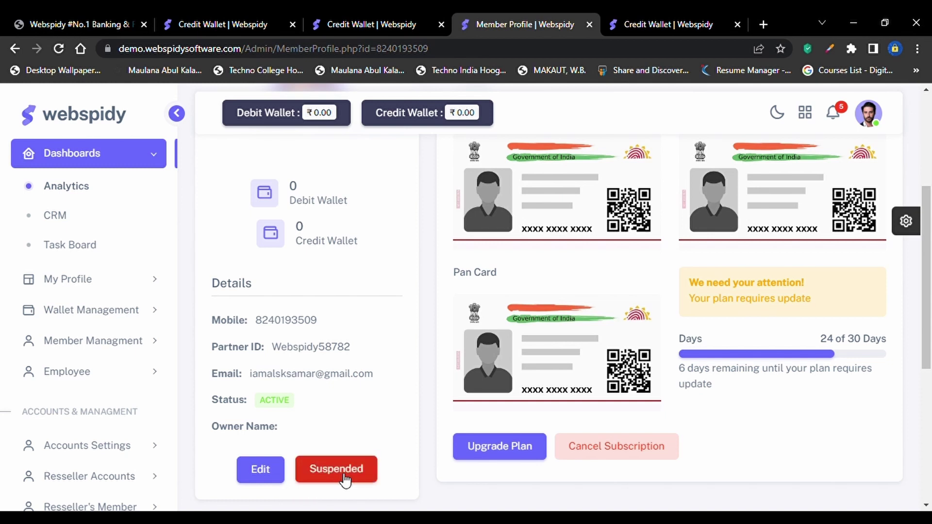
In Edit User Information, choose Andaman and Nicobar Islands as state and enable Lock Profile
{"action": "left_click", "coordinate": [258, 470]}
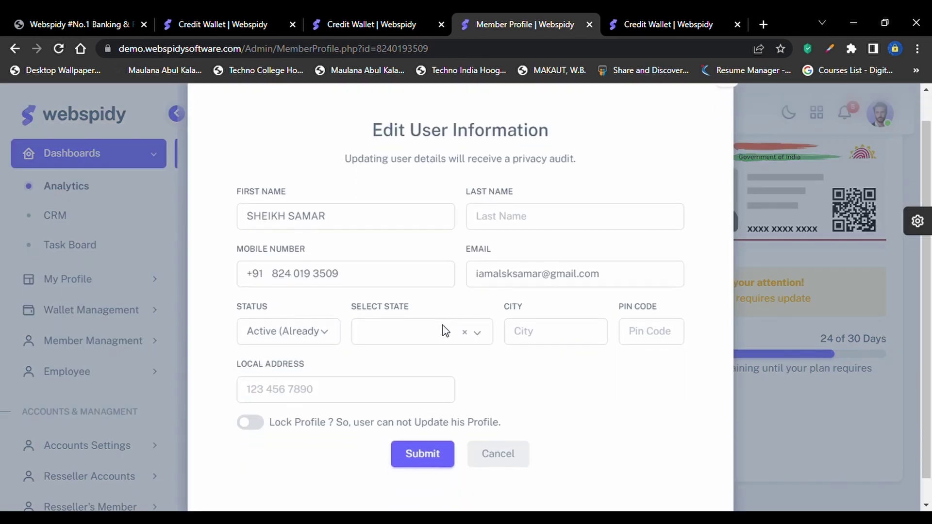
{"action": "scroll", "coordinate": [445, 328], "scroll_direction": "down", "scroll_amount": 2}
{"action": "left_click", "coordinate": [465, 306]}
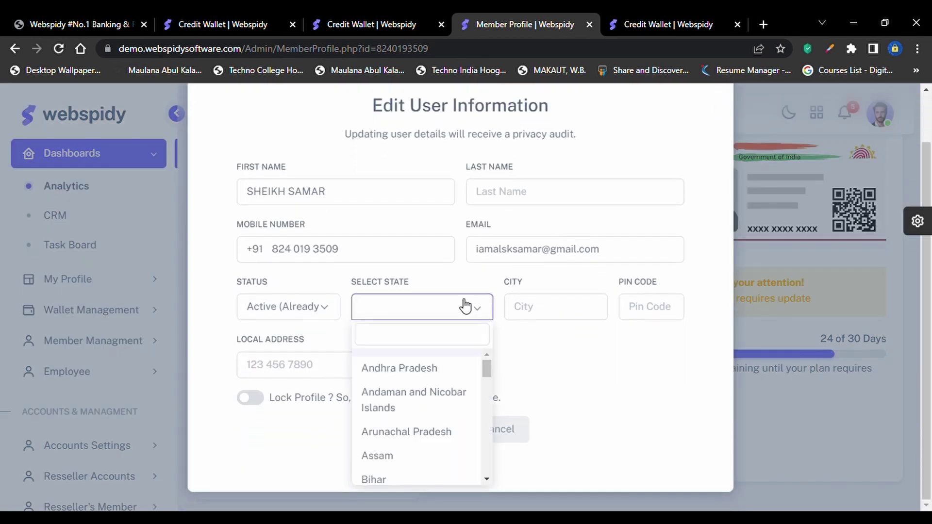
{"action": "left_click", "coordinate": [427, 418]}
{"action": "left_click", "coordinate": [658, 320]}
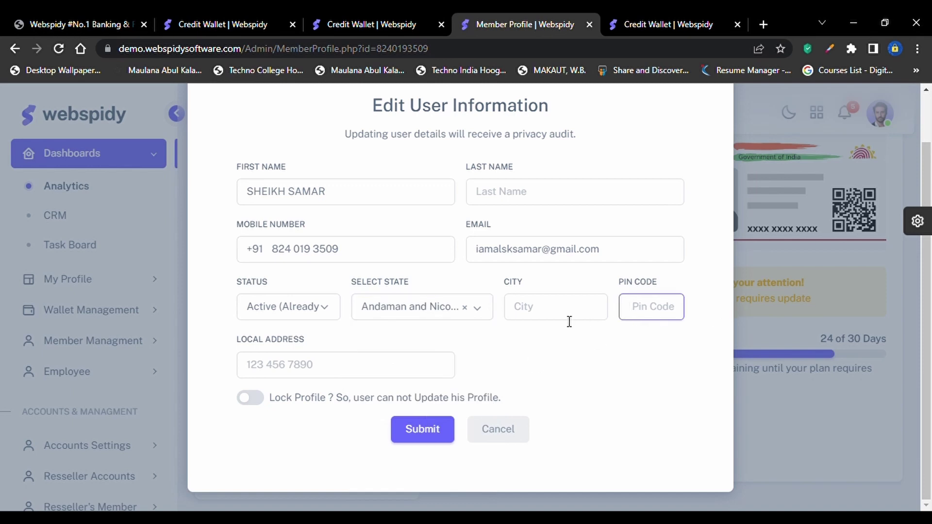
{"action": "left_click", "coordinate": [252, 398]}
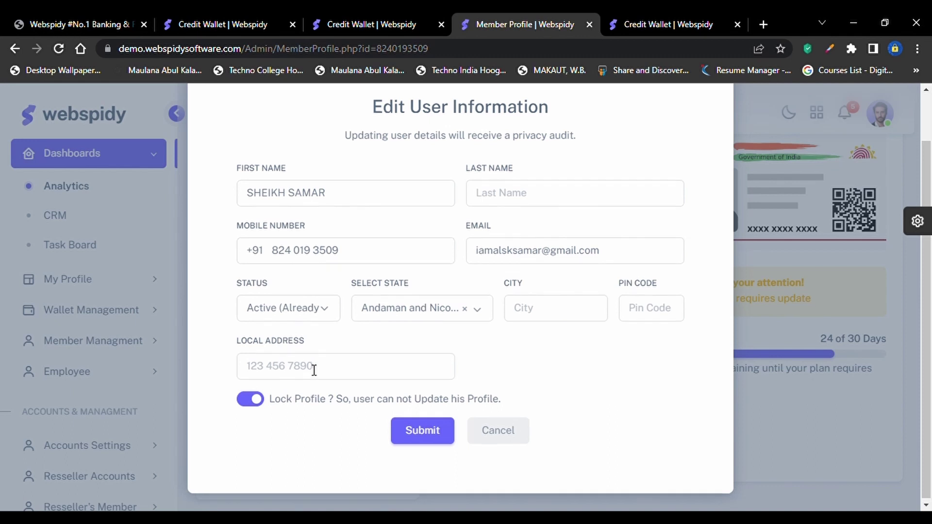
{"action": "scroll", "coordinate": [313, 369], "scroll_direction": "up", "scroll_amount": 1}
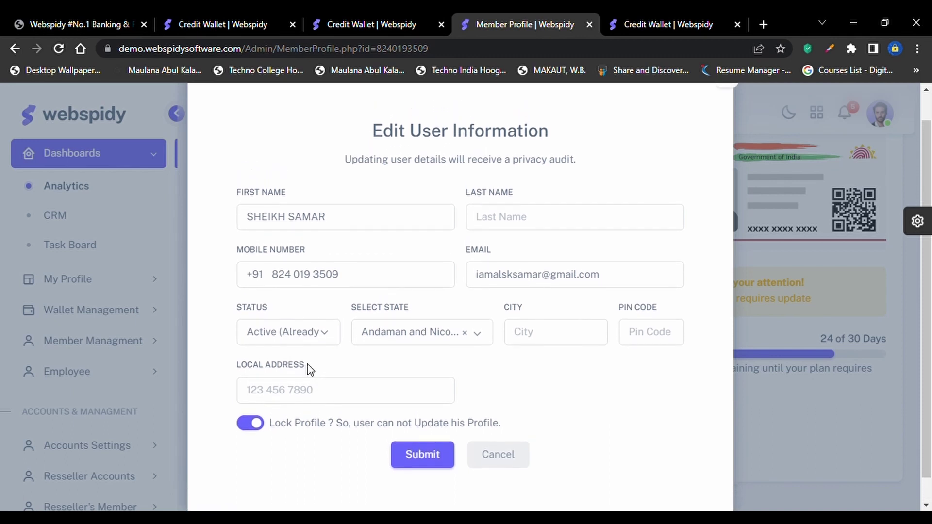
{"action": "scroll", "coordinate": [318, 359], "scroll_direction": "up", "scroll_amount": 1}
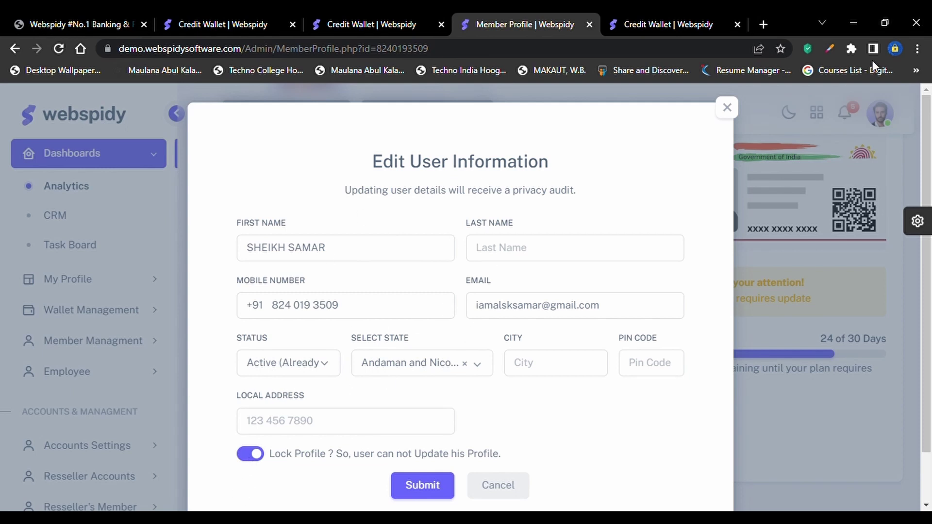
Close the Edit User Information dialog unsaved and zoom the profile page out with Ctrl+-
{"action": "left_click", "coordinate": [725, 112]}
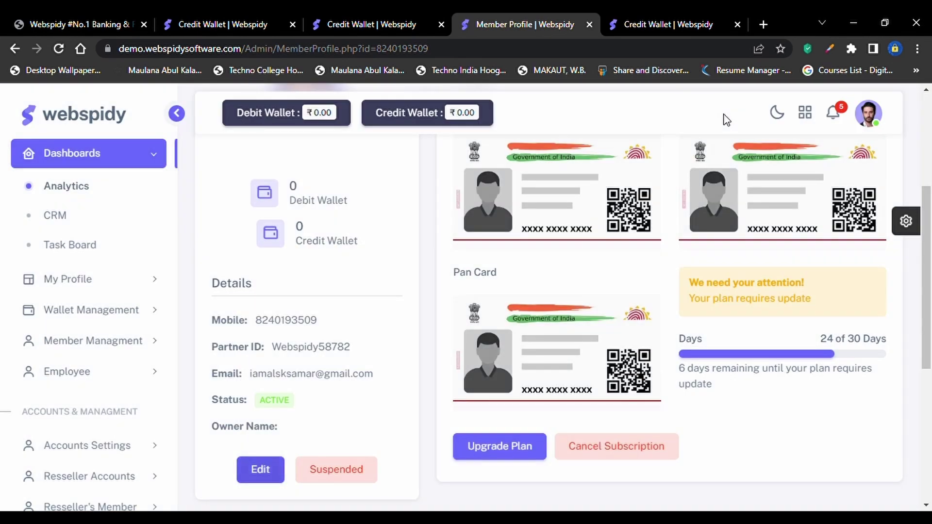
{"action": "scroll", "coordinate": [688, 187], "scroll_direction": "up", "scroll_amount": 3}
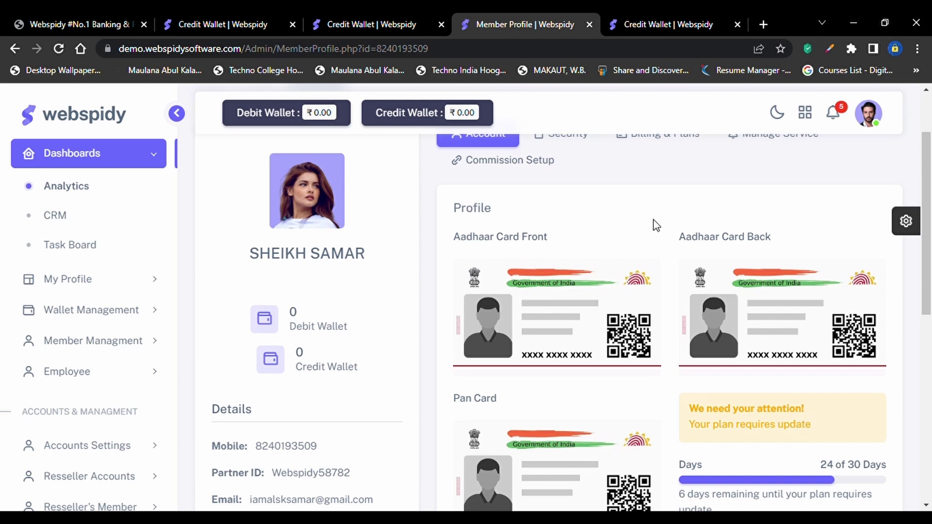
{"action": "scroll", "coordinate": [739, 301], "scroll_direction": "down", "scroll_amount": 3}
{"action": "scroll", "coordinate": [740, 301], "scroll_direction": "up", "scroll_amount": 3}
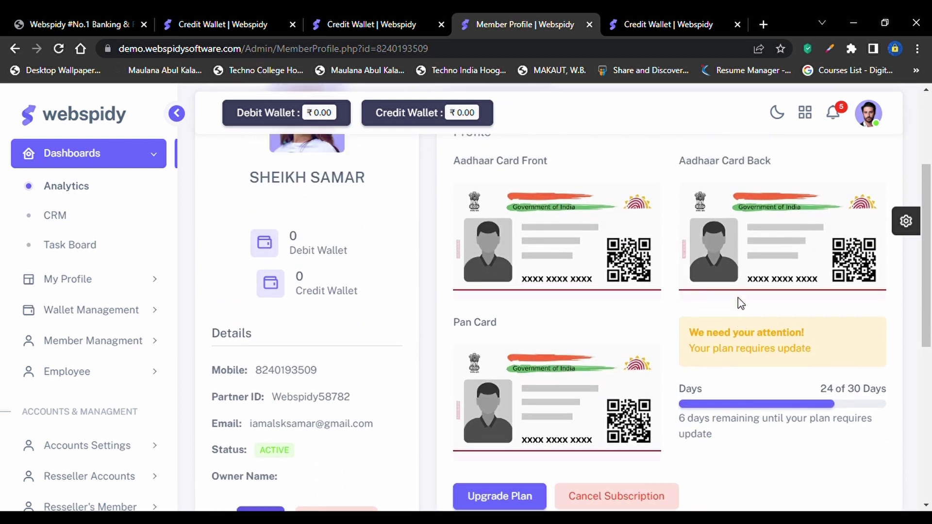
{"action": "scroll", "coordinate": [647, 374], "scroll_direction": "down", "scroll_amount": 5}
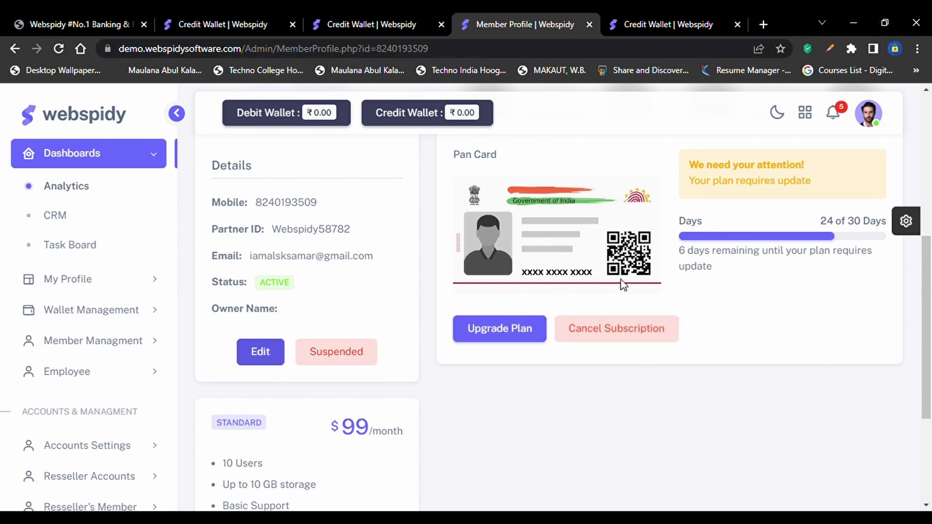
{"action": "scroll", "coordinate": [620, 283], "scroll_direction": "up", "scroll_amount": 5}
{"action": "scroll", "coordinate": [624, 266], "scroll_direction": "up", "scroll_amount": 1}
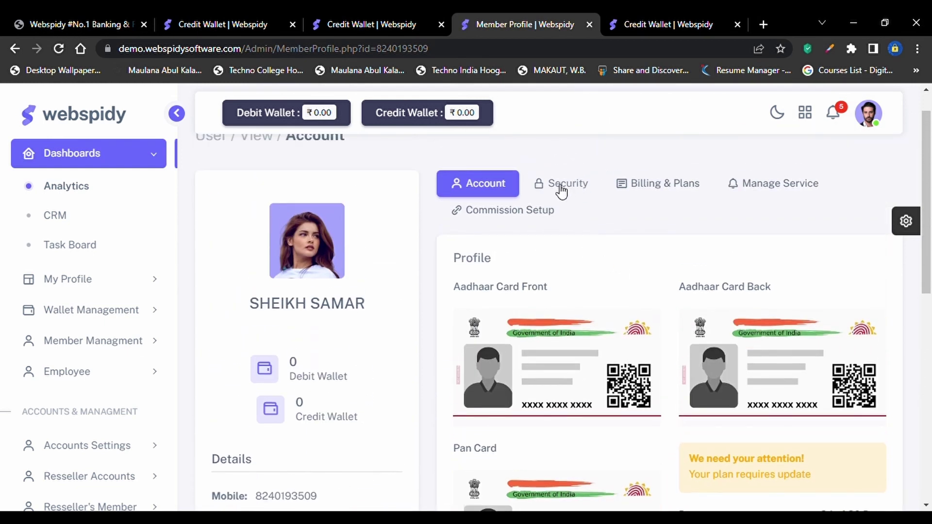
{"action": "key", "text": "ctrl+minus"}
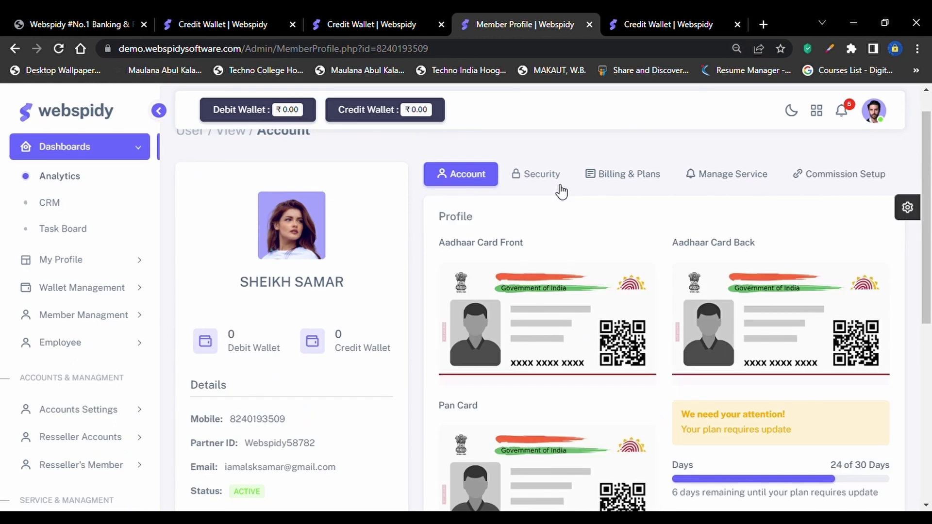
In the Security tab, hold 101 on the debit wallet and 110 on the credit wallet
{"action": "left_click", "coordinate": [558, 180]}
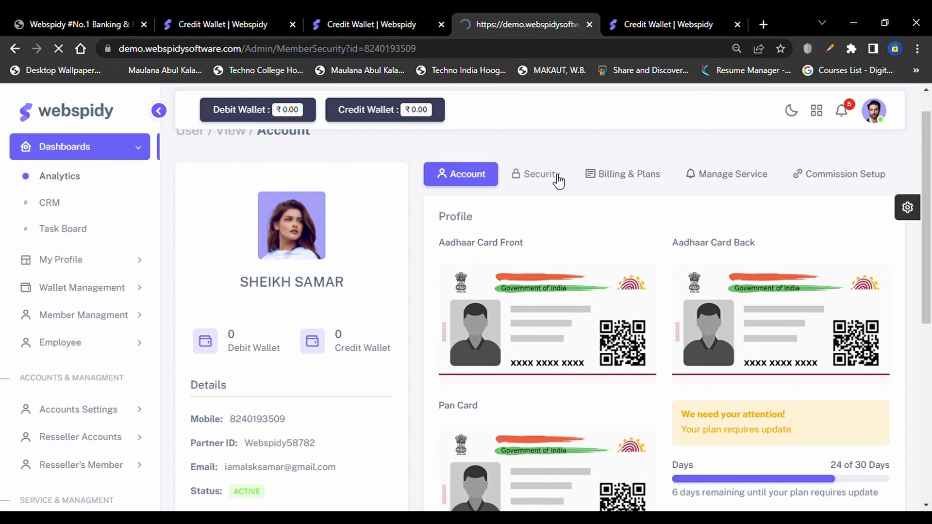
{"action": "scroll", "coordinate": [601, 318], "scroll_direction": "down", "scroll_amount": 1}
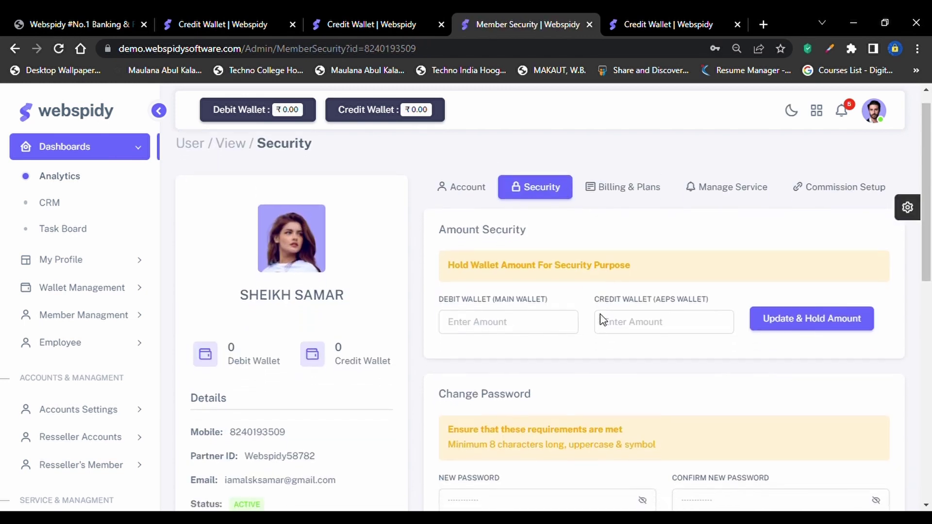
{"action": "left_click", "coordinate": [531, 302]}
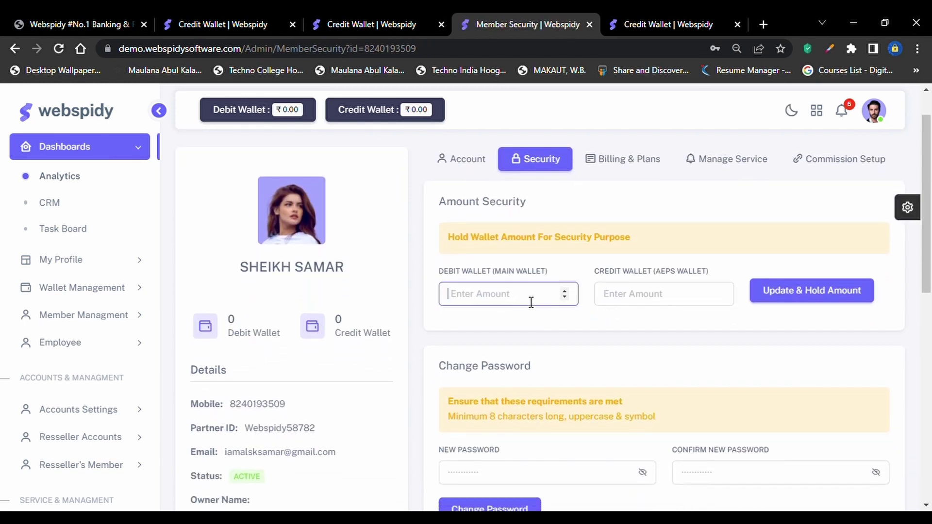
{"action": "type", "text": "10"}
{"action": "key", "text": "BackSpace"}
{"action": "key", "text": "Tab"}
{"action": "type", "text": "110"}
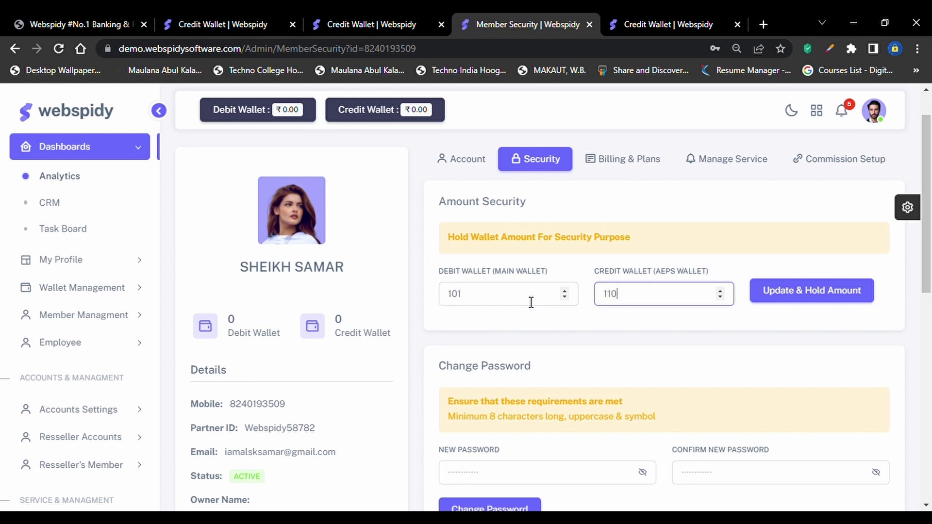
{"action": "left_click", "coordinate": [842, 290]}
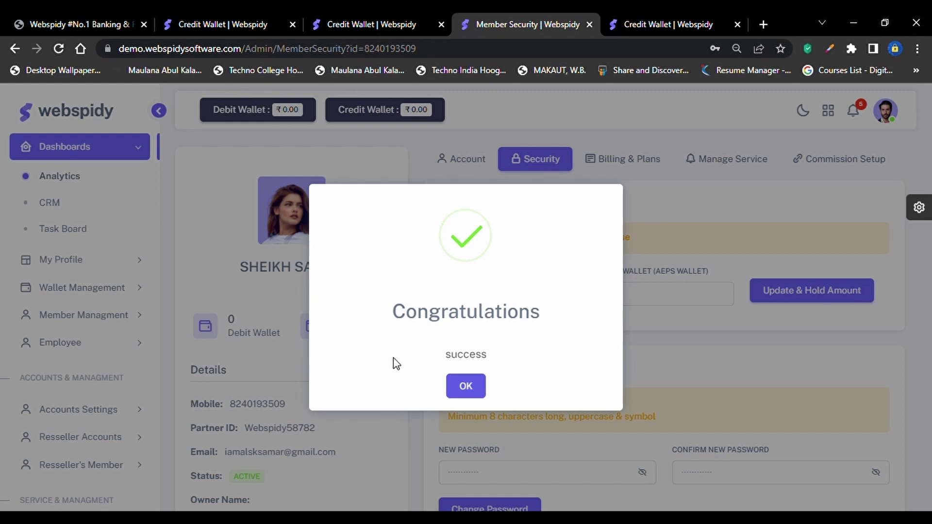
{"action": "left_click", "coordinate": [458, 388]}
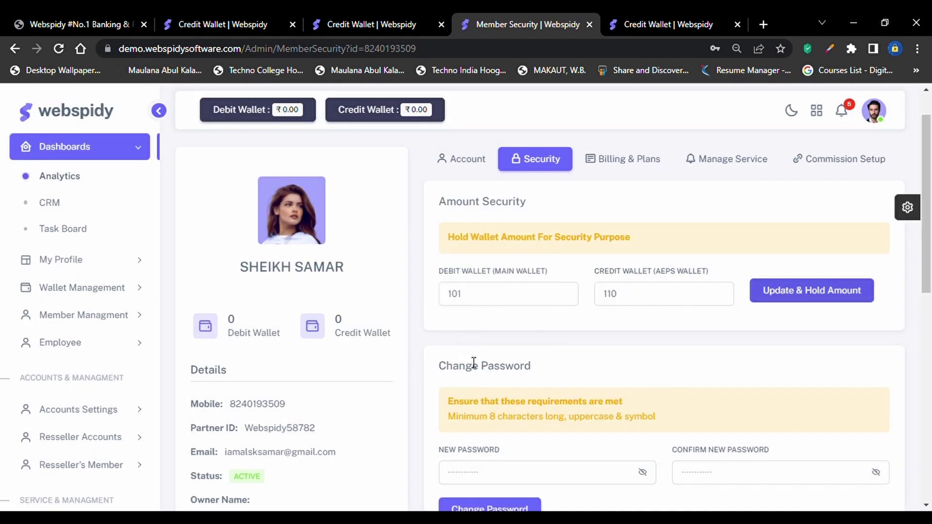
Enter a new member password and its confirmation under Change Password, leaving them mismatched
{"action": "scroll", "coordinate": [626, 327], "scroll_direction": "down", "scroll_amount": 2}
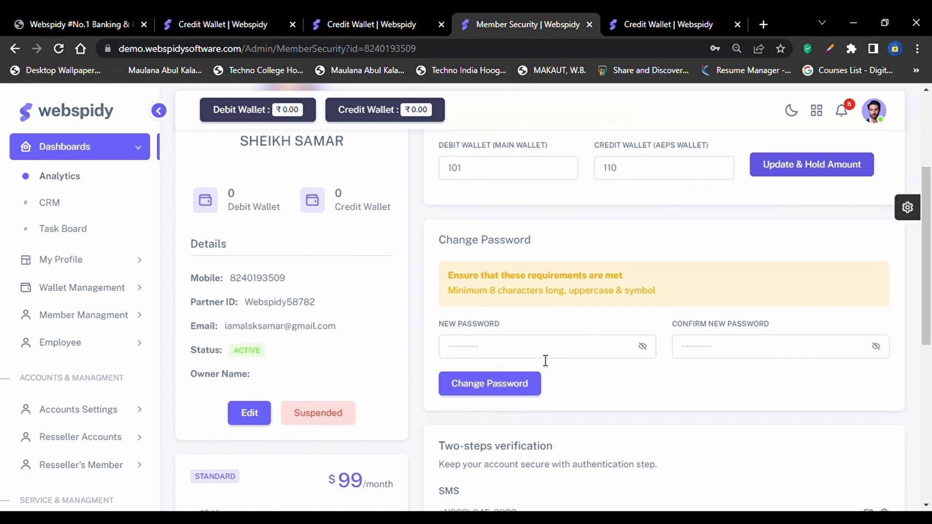
{"action": "left_click", "coordinate": [545, 356]}
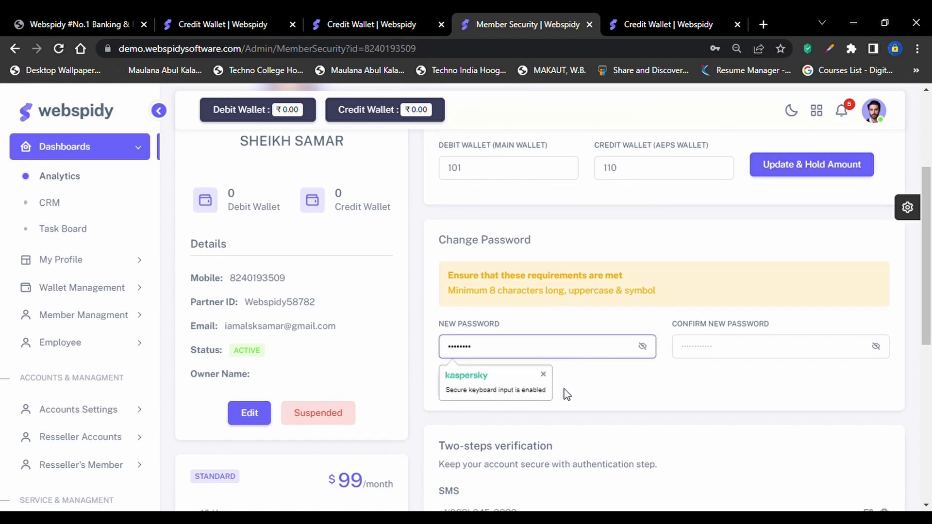
{"action": "left_click", "coordinate": [641, 348]}
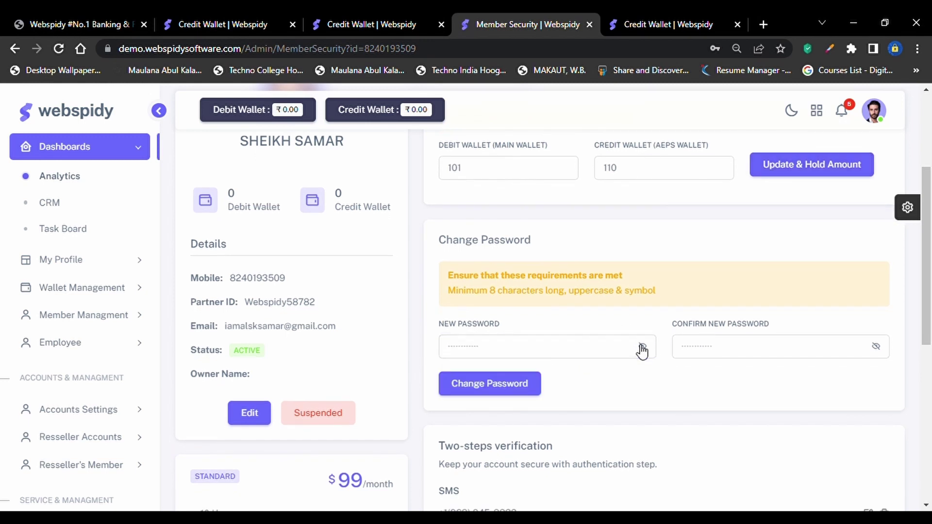
{"action": "left_click", "coordinate": [605, 353]}
{"action": "type", "text": "*********"}
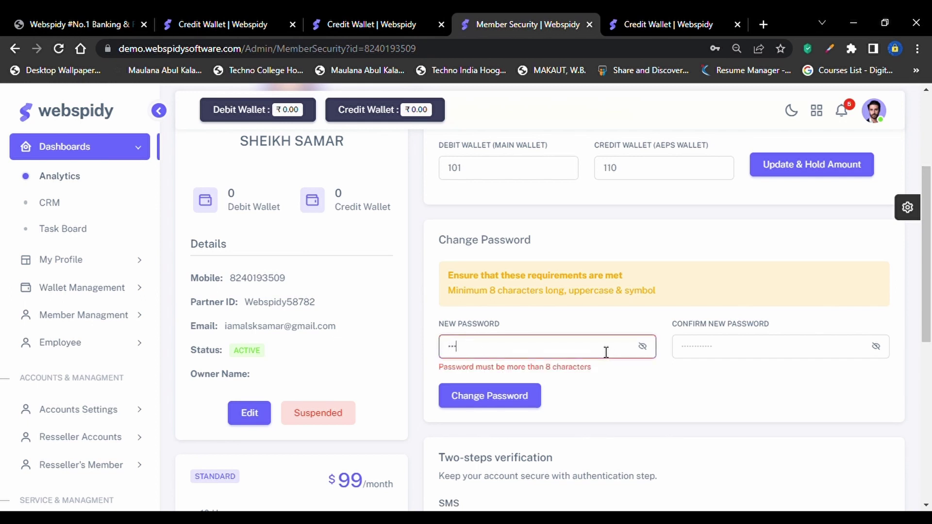
{"action": "key", "text": "Tab"}
{"action": "type", "text": "**********"}
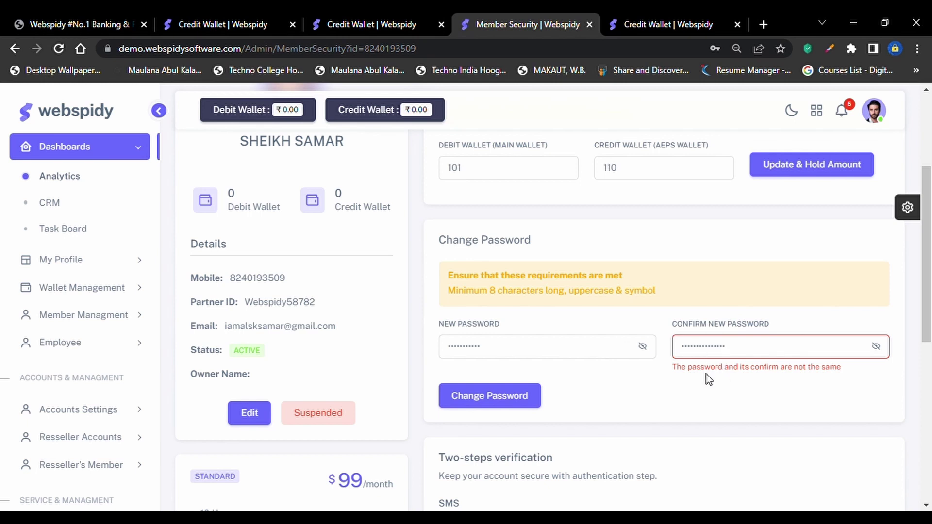
{"action": "scroll", "coordinate": [708, 379], "scroll_direction": "down", "scroll_amount": 1}
{"action": "scroll", "coordinate": [709, 379], "scroll_direction": "up", "scroll_amount": 3}
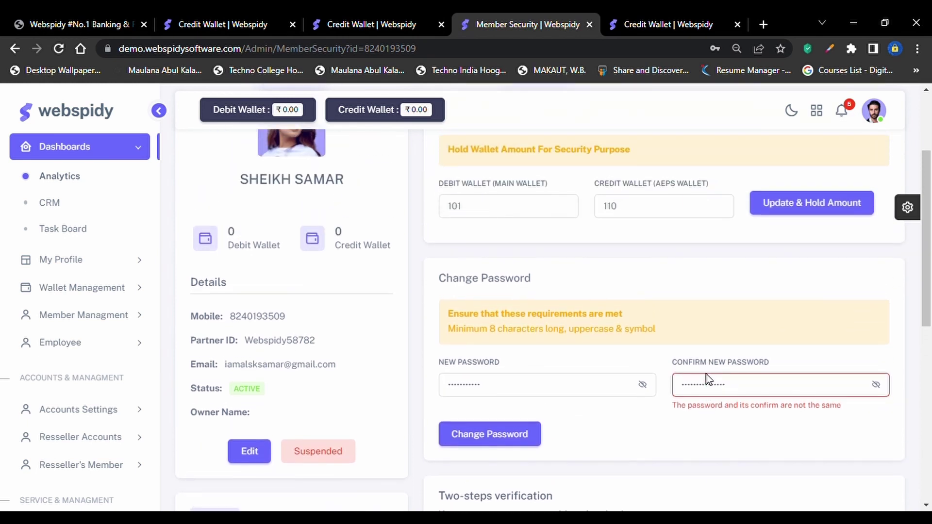
{"action": "scroll", "coordinate": [709, 379], "scroll_direction": "up", "scroll_amount": 1}
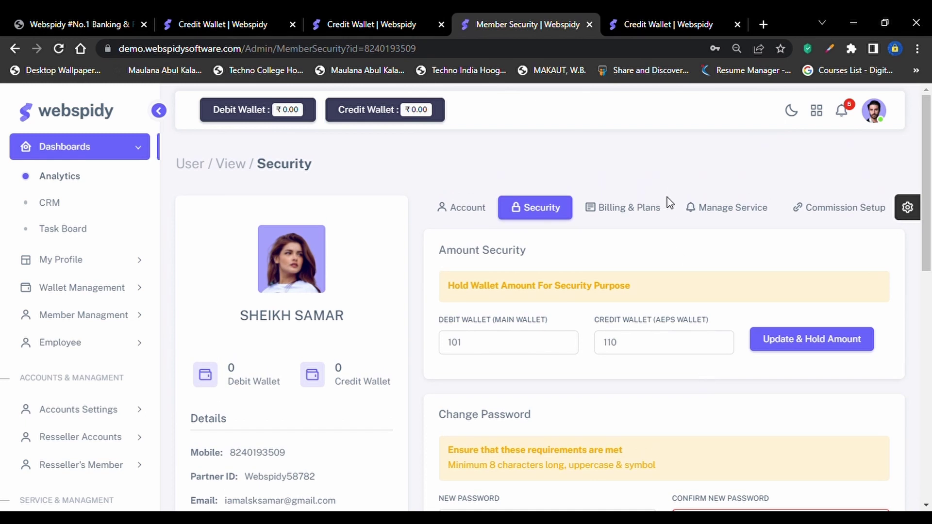
In Manage Service, uncheck AePs Cash Withdrawal, acknowledge Success, and review the remaining services
{"action": "left_click", "coordinate": [741, 209]}
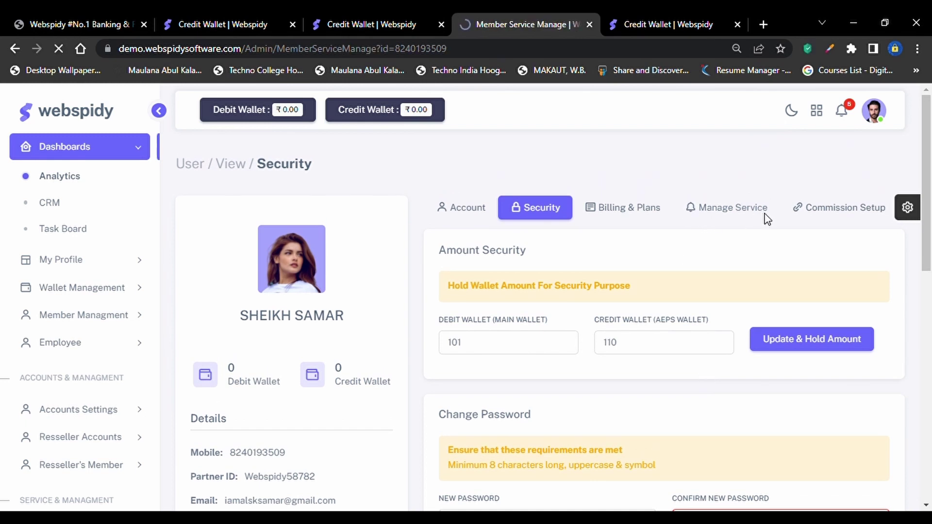
{"action": "scroll", "coordinate": [772, 221], "scroll_direction": "down", "scroll_amount": 4}
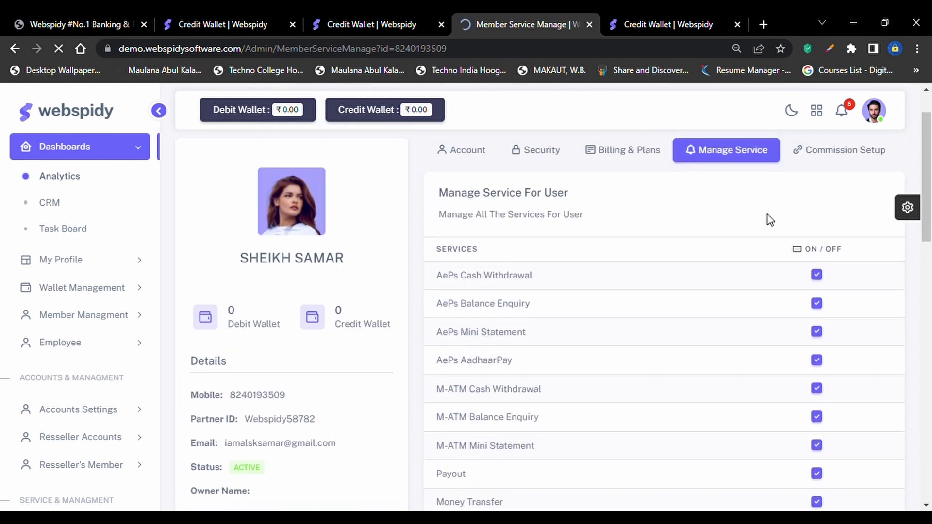
{"action": "left_click", "coordinate": [817, 276]}
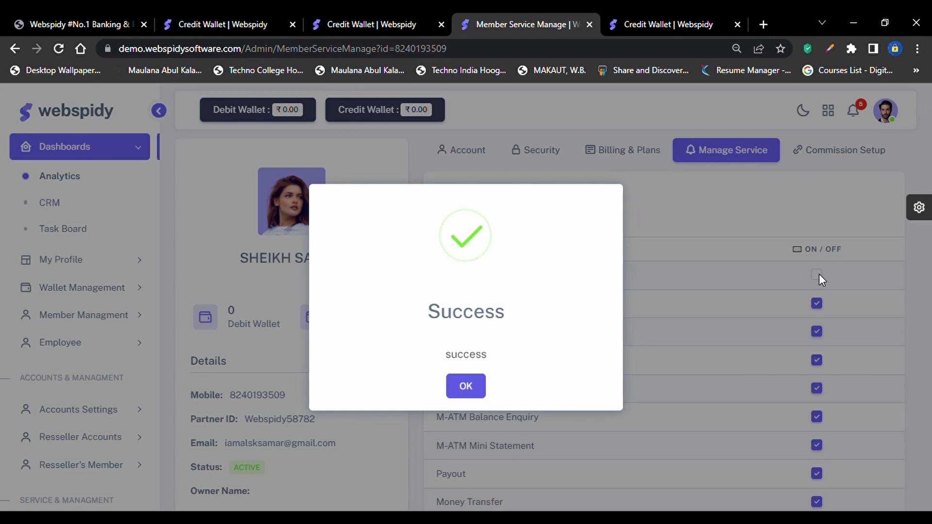
{"action": "left_click", "coordinate": [468, 387]}
{"action": "scroll", "coordinate": [508, 400], "scroll_direction": "down", "scroll_amount": 10}
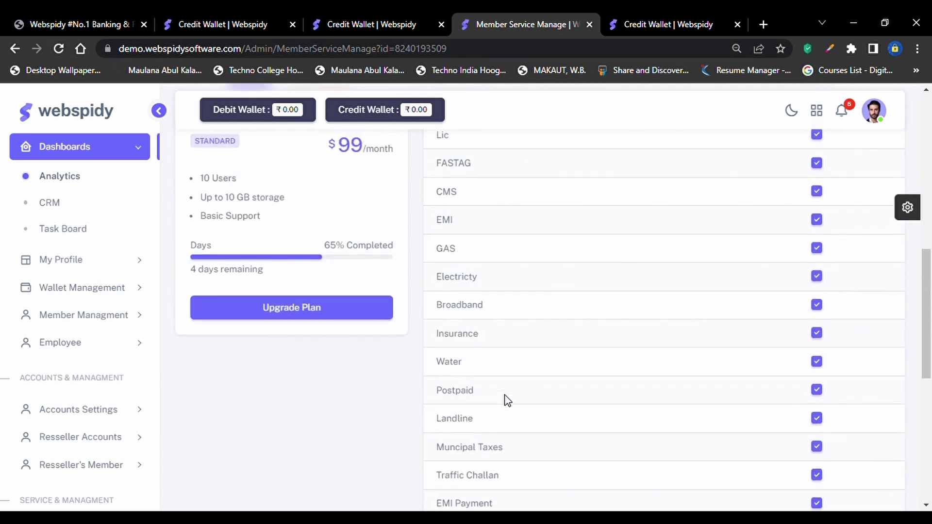
{"action": "scroll", "coordinate": [507, 401], "scroll_direction": "down", "scroll_amount": 7}
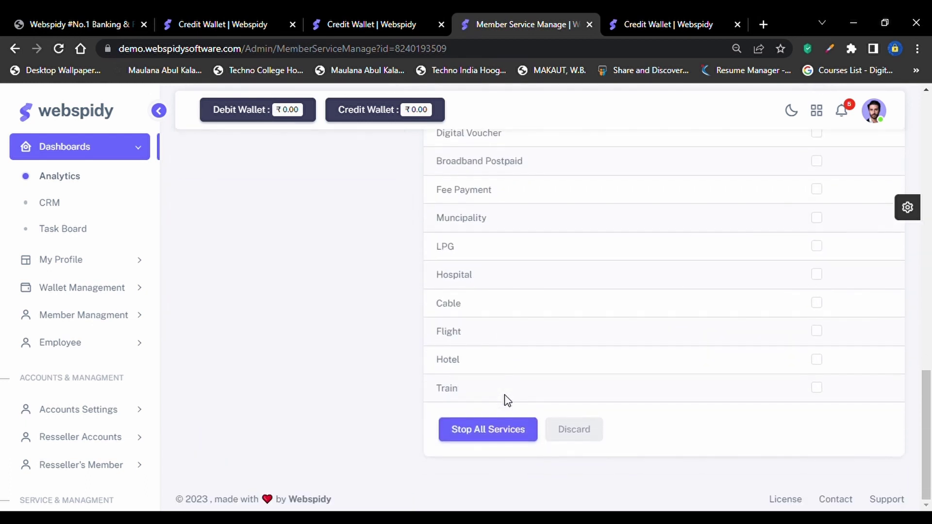
{"action": "scroll", "coordinate": [508, 400], "scroll_direction": "up", "scroll_amount": 3}
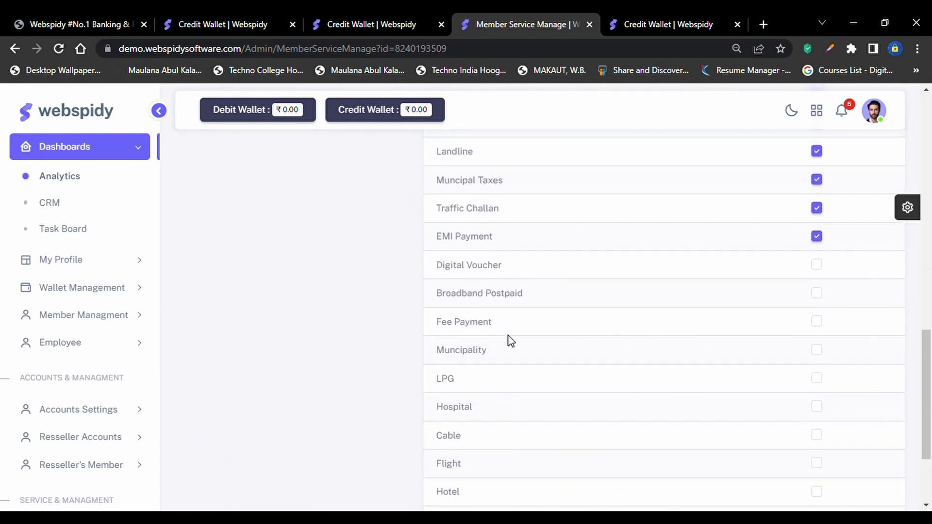
{"action": "scroll", "coordinate": [508, 340], "scroll_direction": "up", "scroll_amount": 10}
{"action": "scroll", "coordinate": [510, 340], "scroll_direction": "up", "scroll_amount": 5}
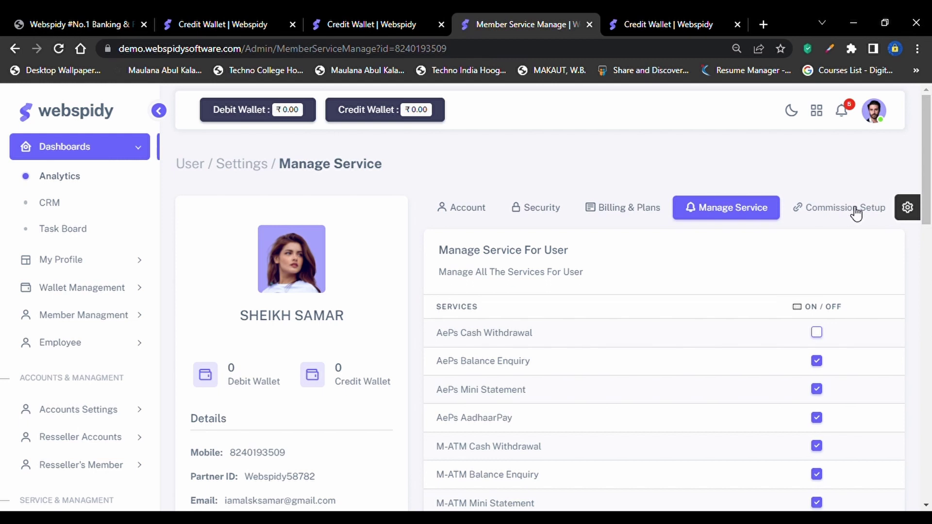
Open the Commission Setup tab and highlight the plan's $99 price text
{"action": "left_click", "coordinate": [856, 212]}
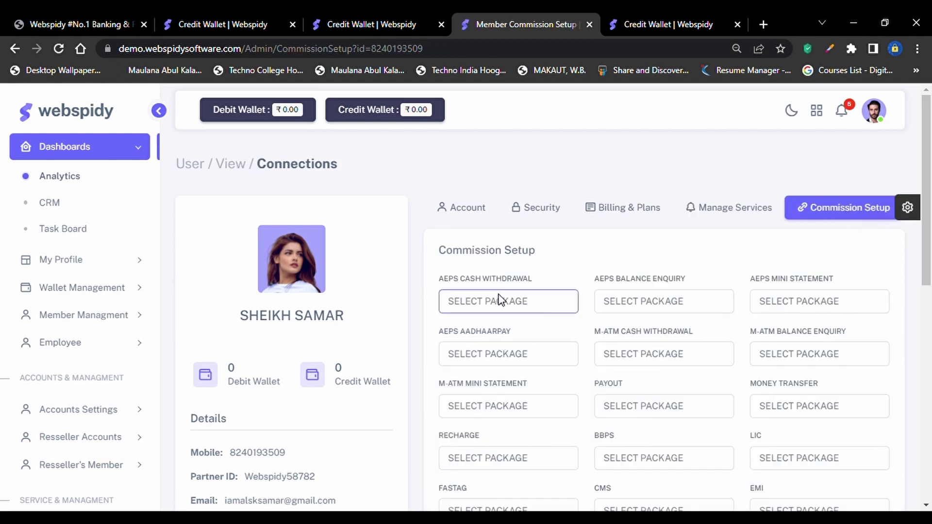
{"action": "scroll", "coordinate": [693, 362], "scroll_direction": "down", "scroll_amount": 10}
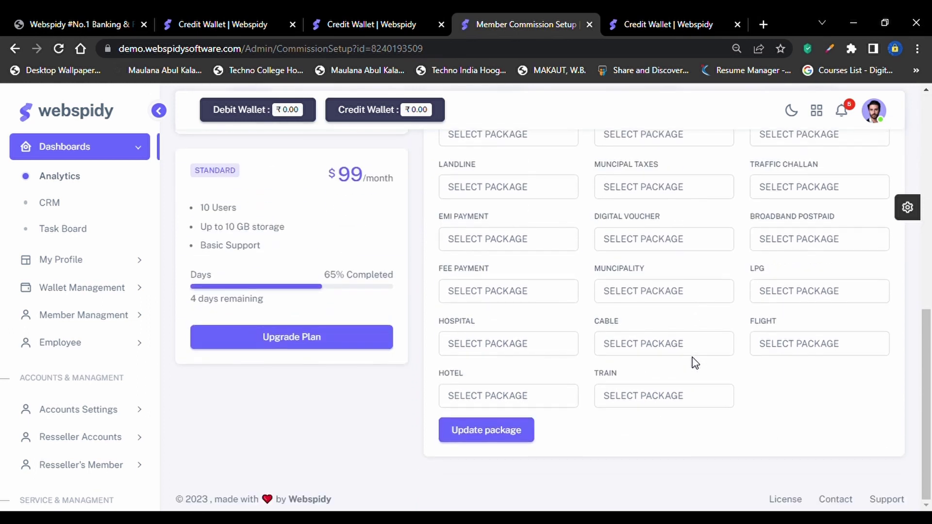
{"action": "scroll", "coordinate": [518, 446], "scroll_direction": "up", "scroll_amount": 10}
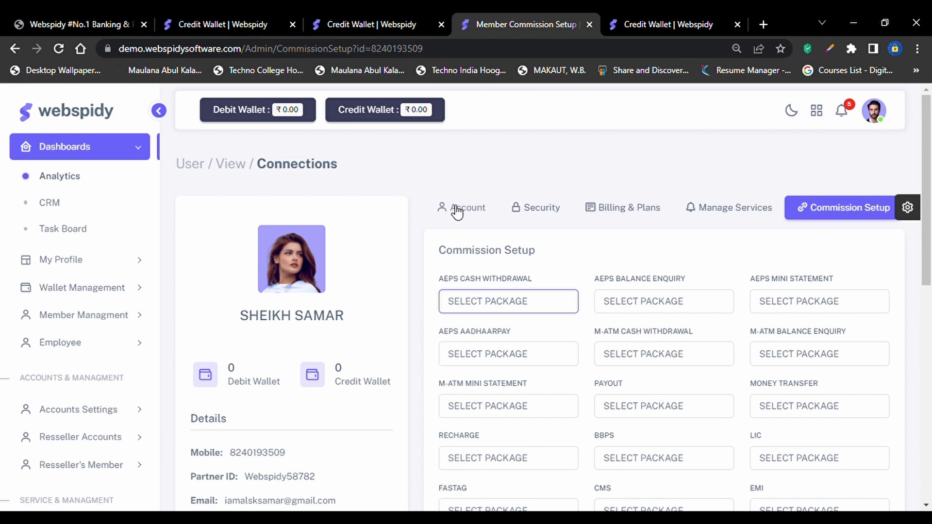
{"action": "scroll", "coordinate": [456, 212], "scroll_direction": "down", "scroll_amount": 8}
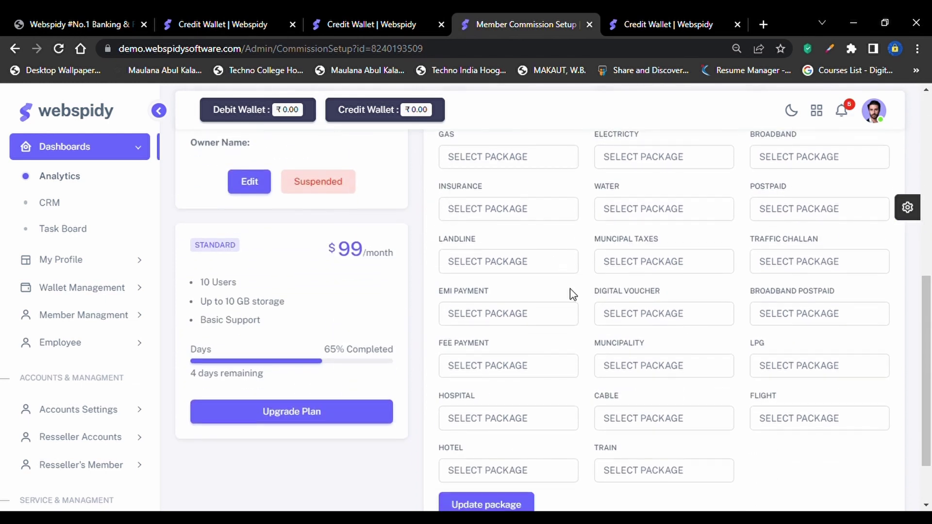
{"action": "scroll", "coordinate": [461, 356], "scroll_direction": "up", "scroll_amount": 4}
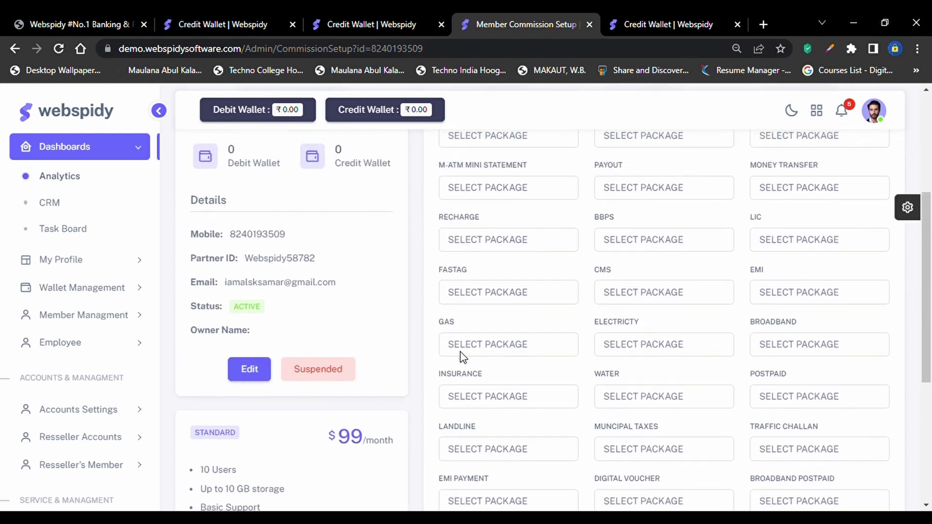
{"action": "scroll", "coordinate": [461, 357], "scroll_direction": "up", "scroll_amount": 4}
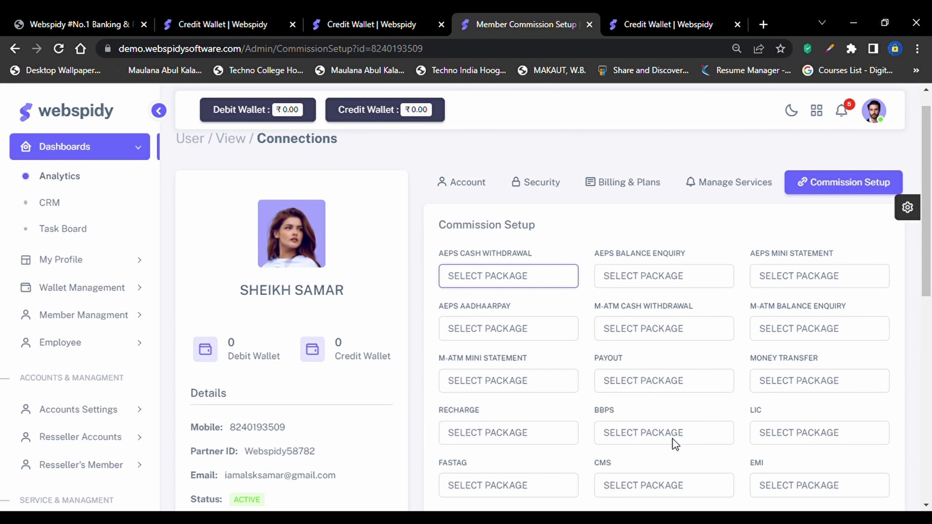
{"action": "scroll", "coordinate": [674, 444], "scroll_direction": "down", "scroll_amount": 10}
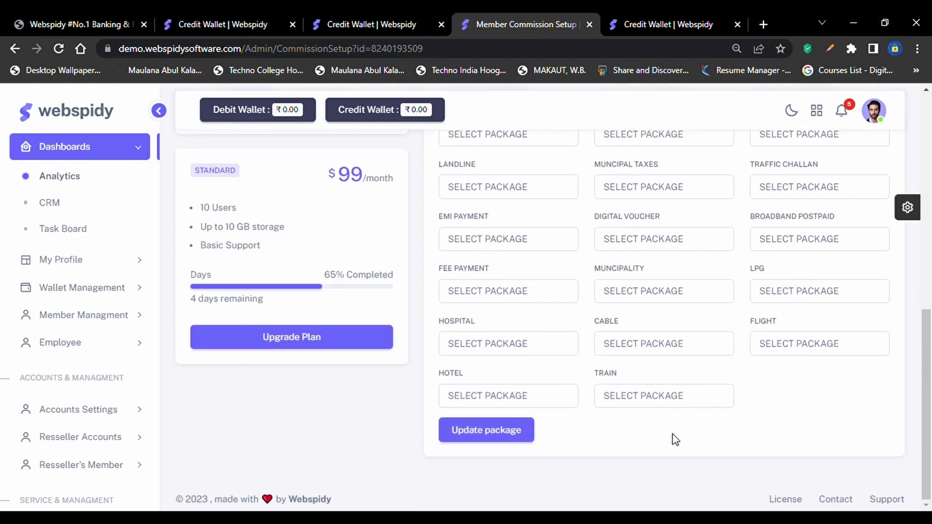
{"action": "left_click_drag", "start_coordinate": [336, 182], "coordinate": [399, 188]}
{"action": "left_click", "coordinate": [368, 188]}
Scroll through the unset commission package selectors and expand Member Managment in the sidebar
{"action": "scroll", "coordinate": [370, 189], "scroll_direction": "up", "scroll_amount": 1}
{"action": "scroll", "coordinate": [359, 225], "scroll_direction": "up", "scroll_amount": 3}
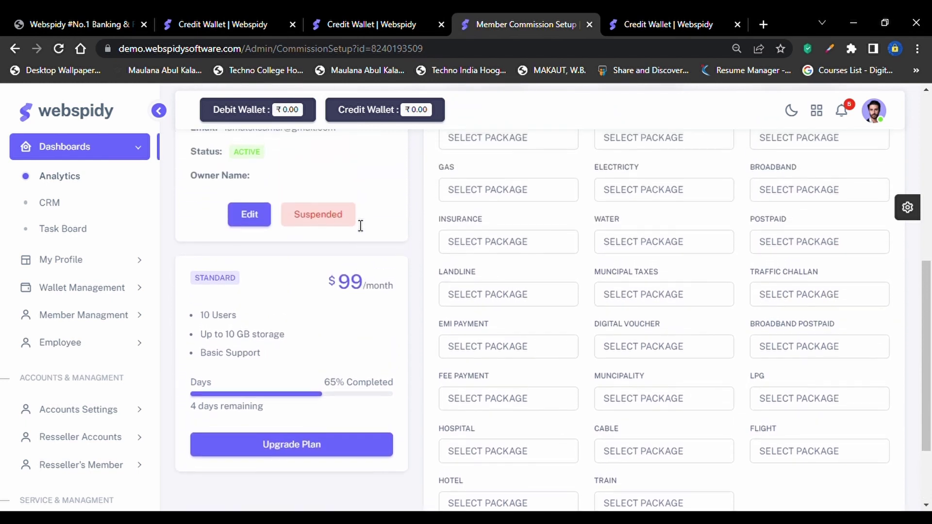
{"action": "scroll", "coordinate": [360, 226], "scroll_direction": "up", "scroll_amount": 1}
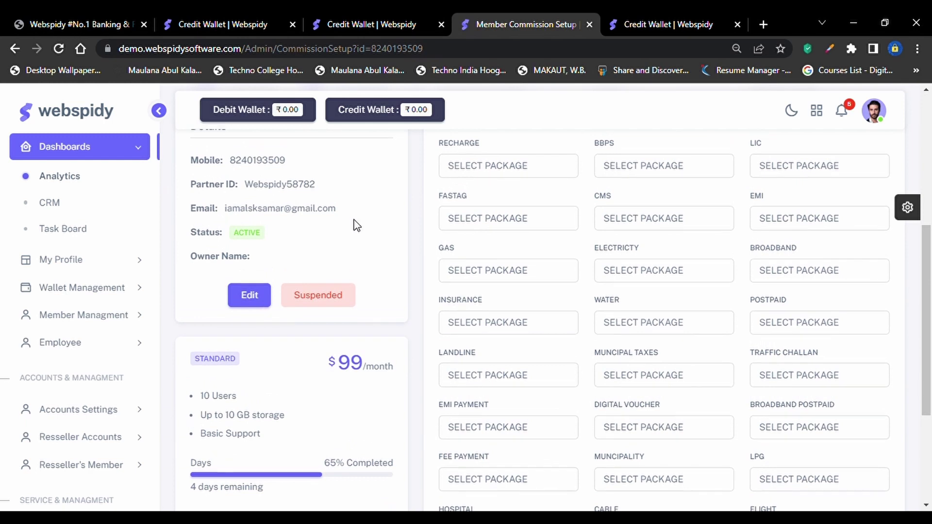
{"action": "scroll", "coordinate": [357, 226], "scroll_direction": "up", "scroll_amount": 4}
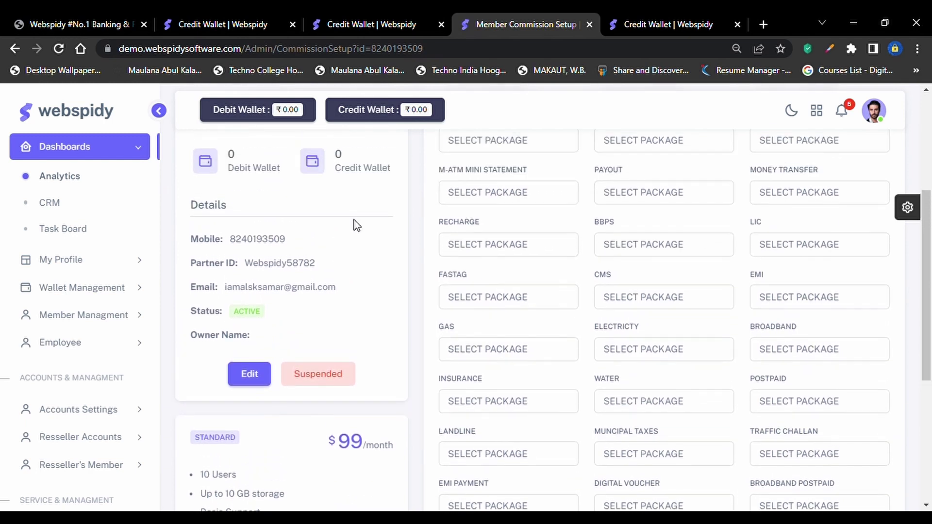
{"action": "scroll", "coordinate": [356, 226], "scroll_direction": "up", "scroll_amount": 2}
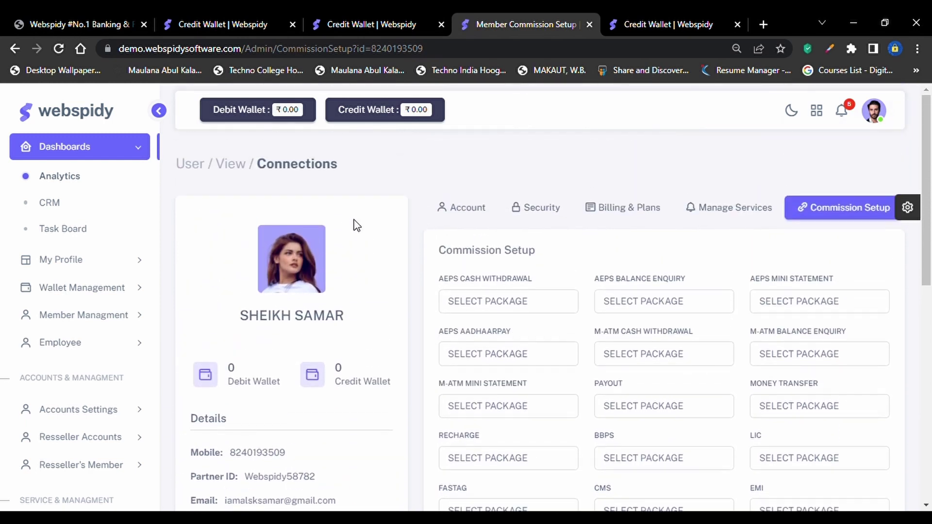
{"action": "scroll", "coordinate": [357, 226], "scroll_direction": "down", "scroll_amount": 4}
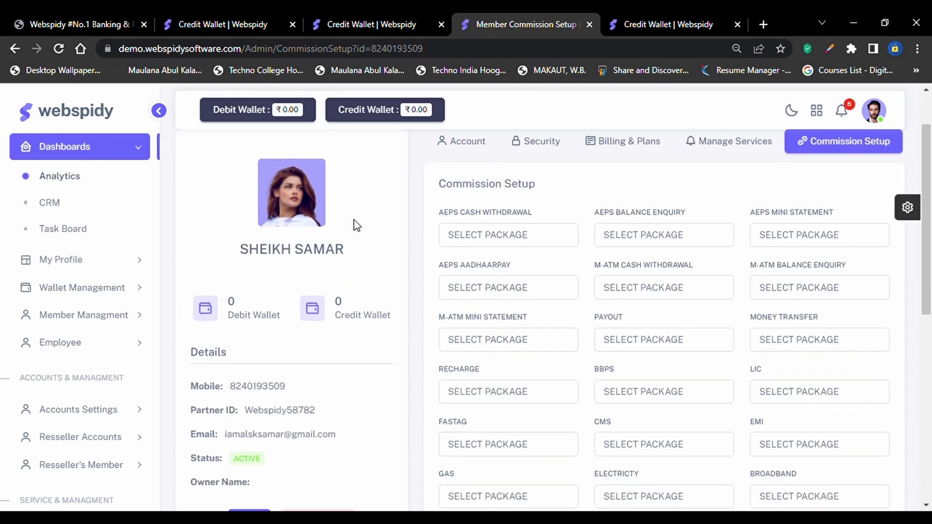
{"action": "scroll", "coordinate": [357, 226], "scroll_direction": "up", "scroll_amount": 4}
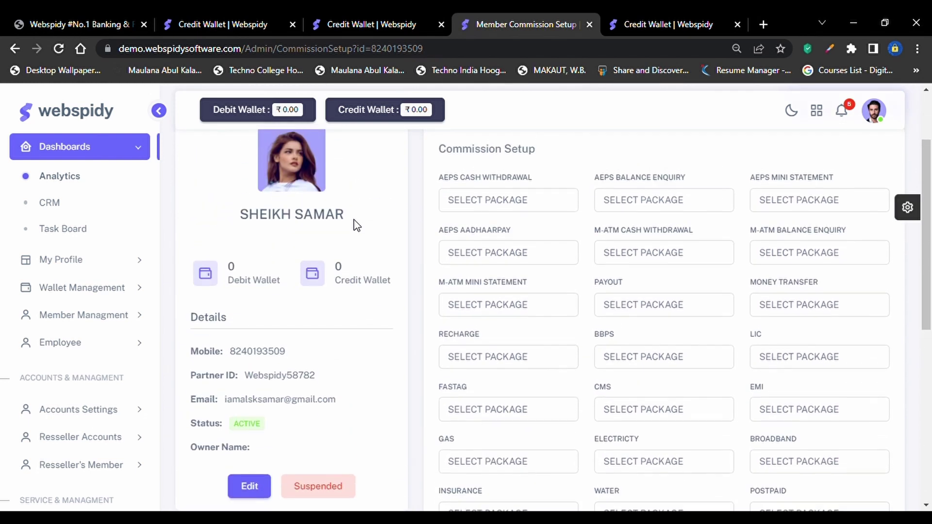
{"action": "scroll", "coordinate": [357, 226], "scroll_direction": "down", "scroll_amount": 1}
{"action": "scroll", "coordinate": [356, 225], "scroll_direction": "down", "scroll_amount": 8}
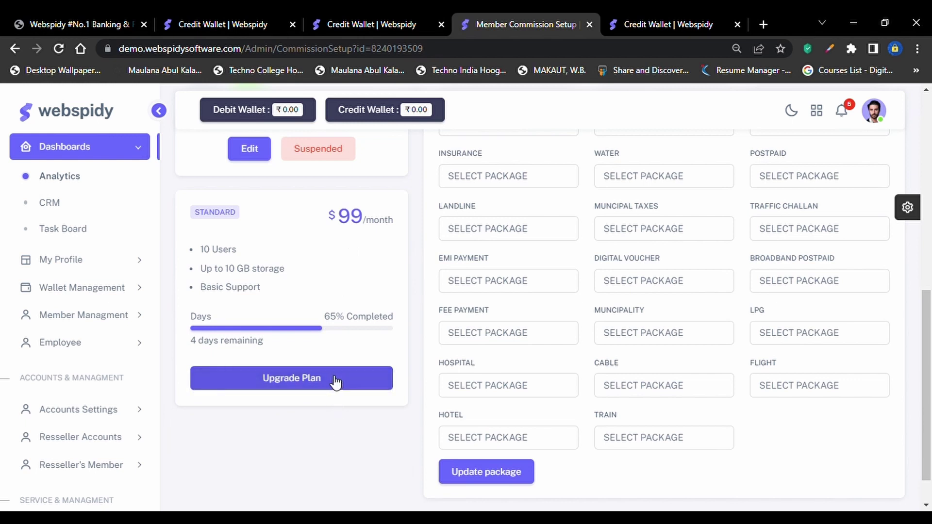
{"action": "scroll", "coordinate": [306, 364], "scroll_direction": "up", "scroll_amount": 3}
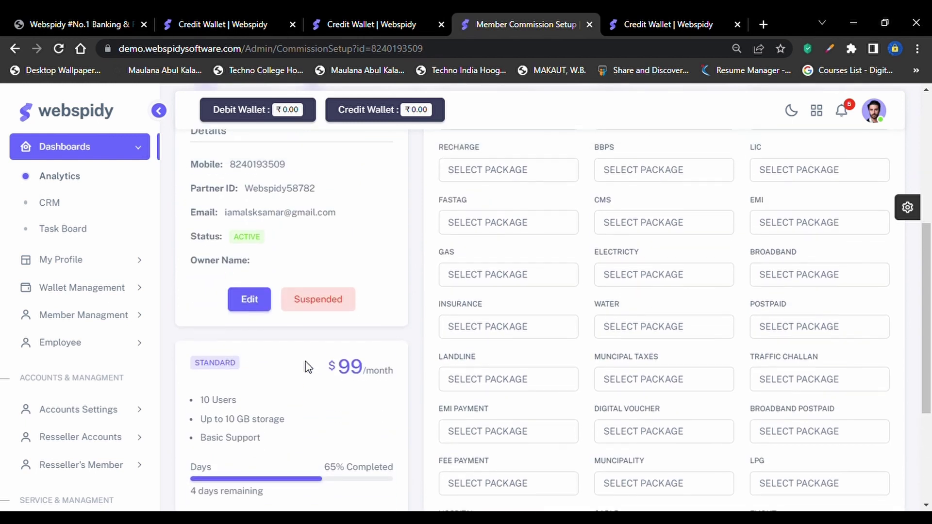
{"action": "scroll", "coordinate": [308, 368], "scroll_direction": "up", "scroll_amount": 5}
{"action": "scroll", "coordinate": [478, 407], "scroll_direction": "up", "scroll_amount": 1}
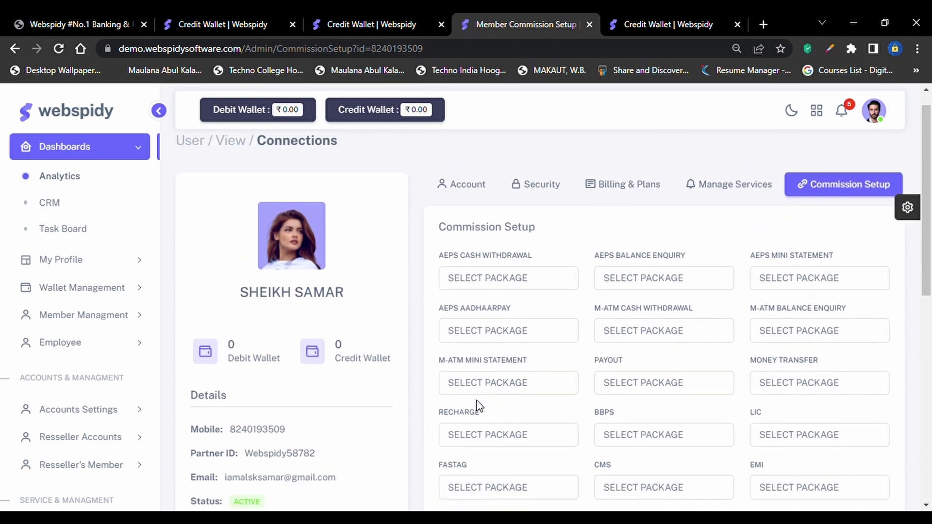
{"action": "scroll", "coordinate": [476, 407], "scroll_direction": "down", "scroll_amount": 1}
{"action": "left_click", "coordinate": [111, 314]}
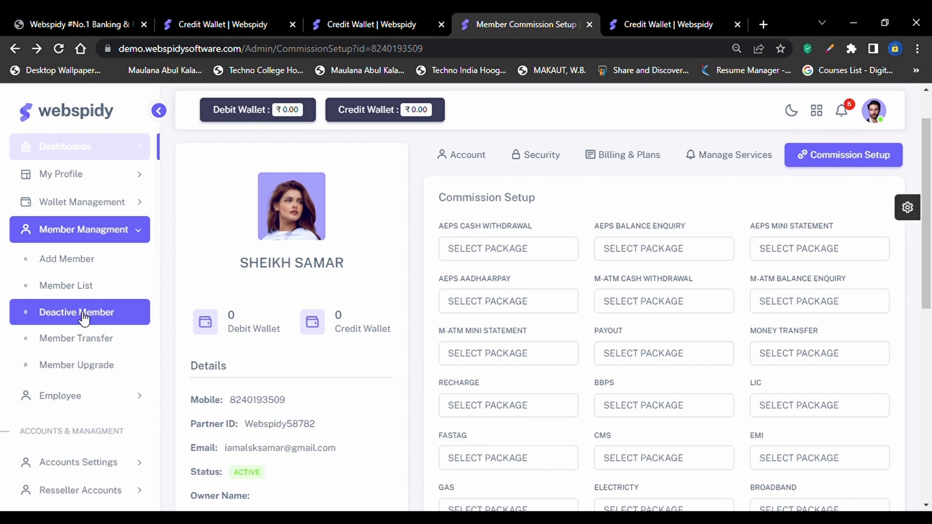
View the empty Deactive Member list, then open the first member's profile from Member List
{"action": "left_click", "coordinate": [83, 315]}
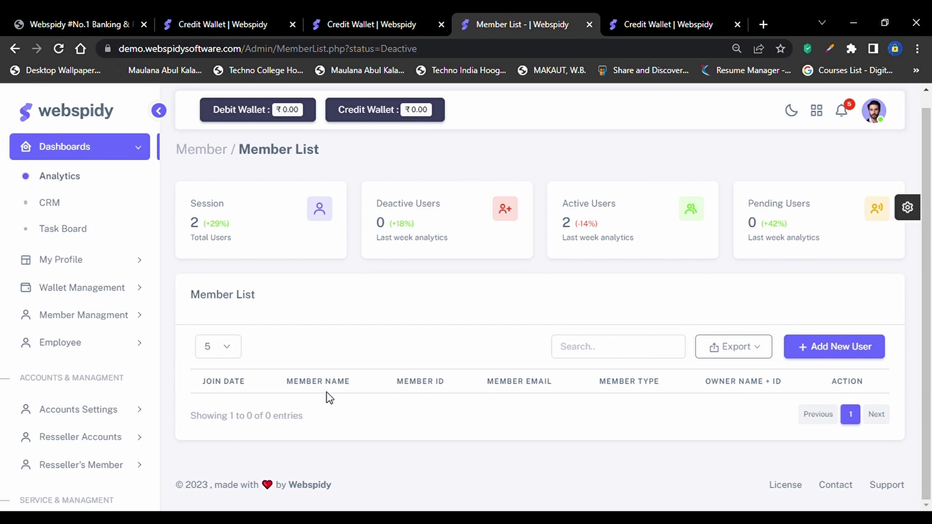
{"action": "left_click", "coordinate": [103, 322]}
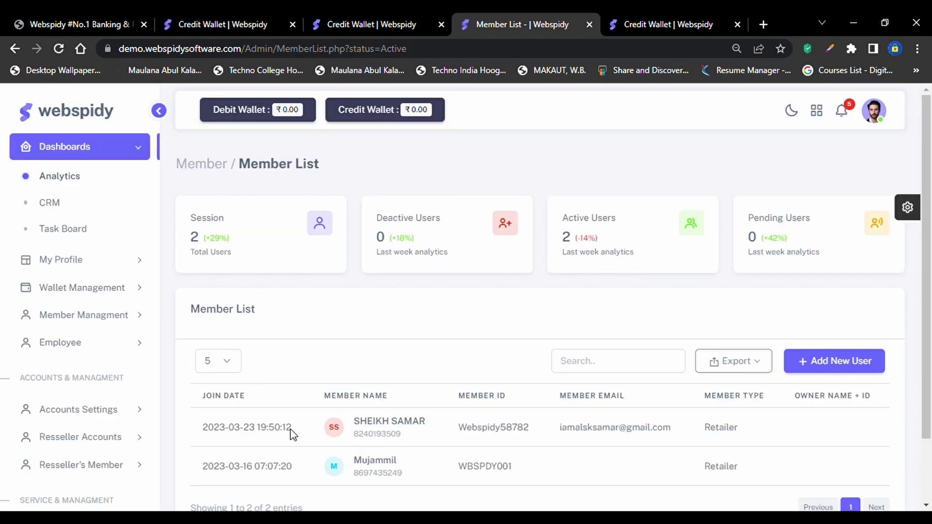
{"action": "left_click", "coordinate": [374, 421]}
Open the member's edit form, check the Status dropdown, then cancel without saving
{"action": "scroll", "coordinate": [377, 462], "scroll_direction": "down", "scroll_amount": 4}
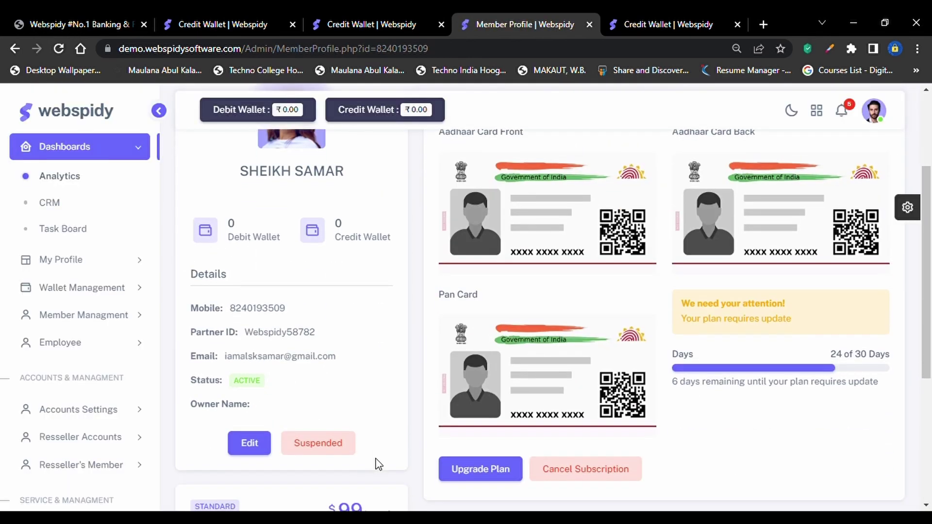
{"action": "left_click", "coordinate": [248, 443]}
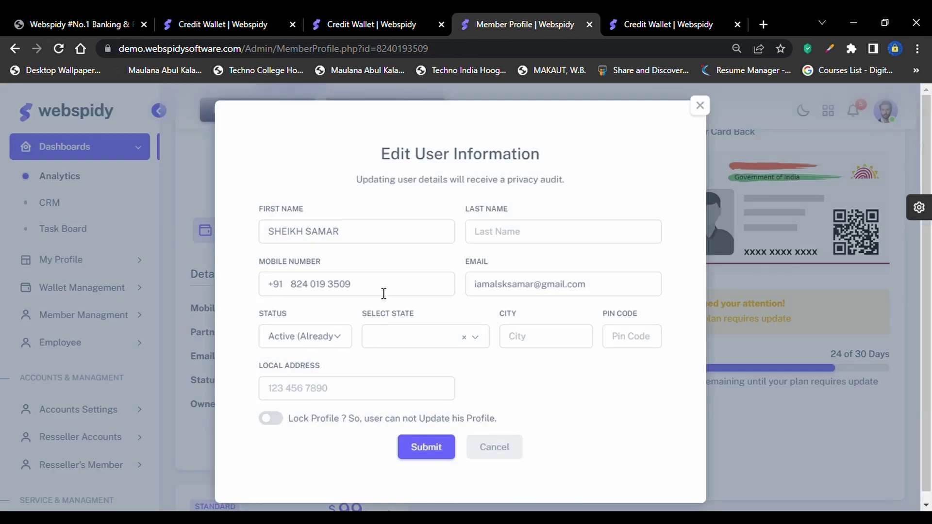
{"action": "left_click", "coordinate": [313, 345]}
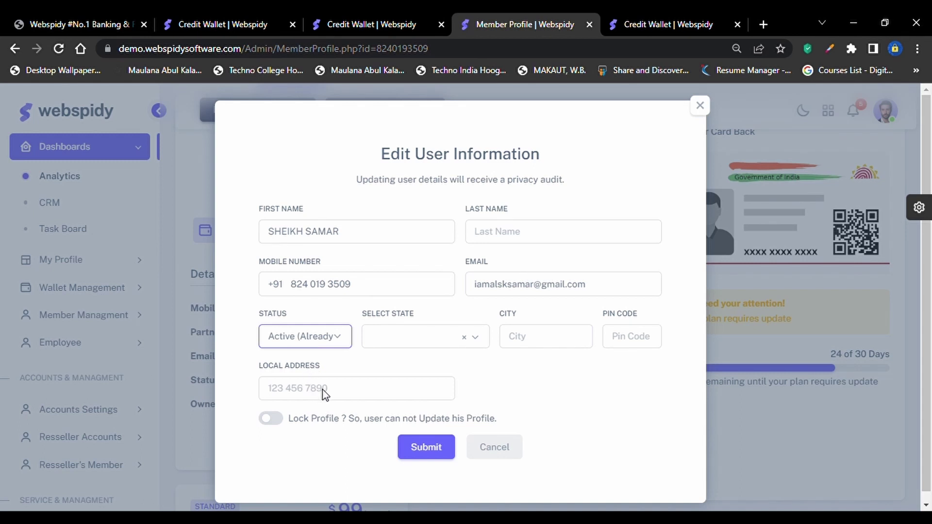
{"action": "left_click", "coordinate": [506, 446]}
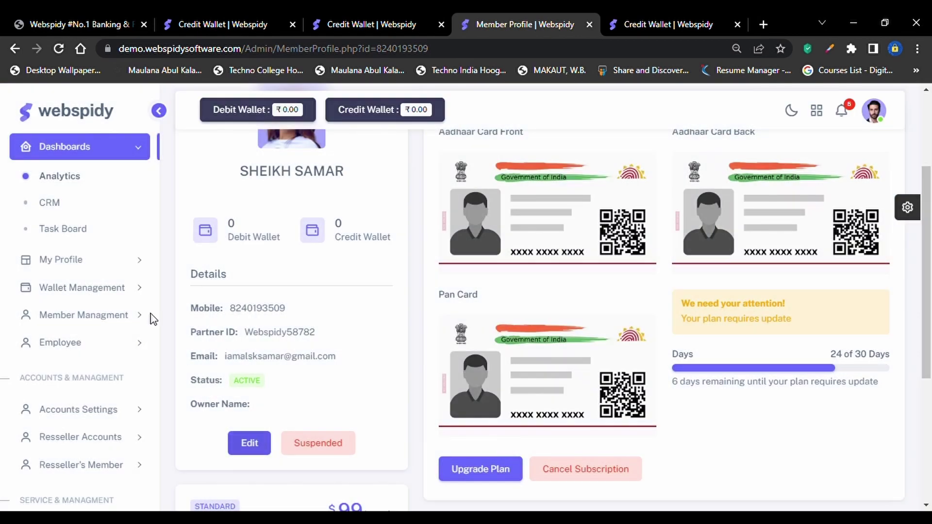
Open Member Transfer and set the retailer transfer's owner type to Master Distributor
{"action": "left_click", "coordinate": [91, 316]}
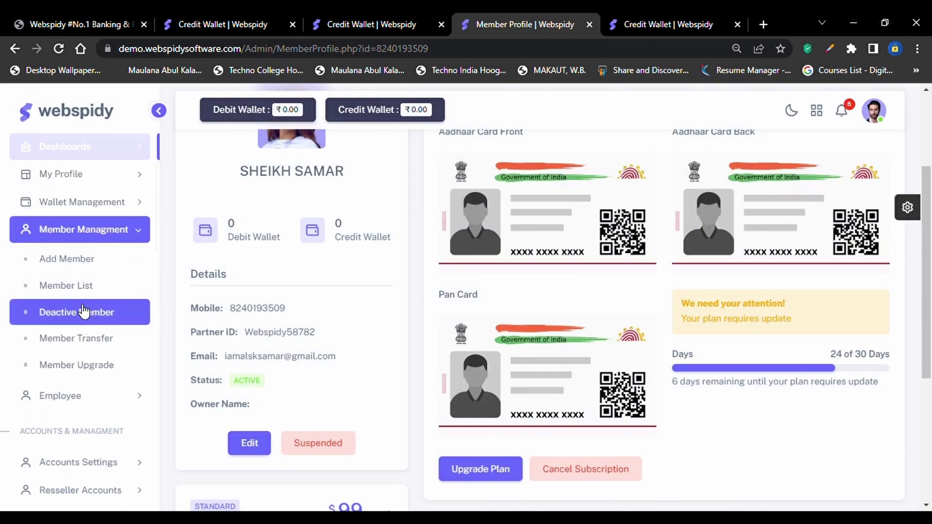
{"action": "left_click", "coordinate": [76, 340]}
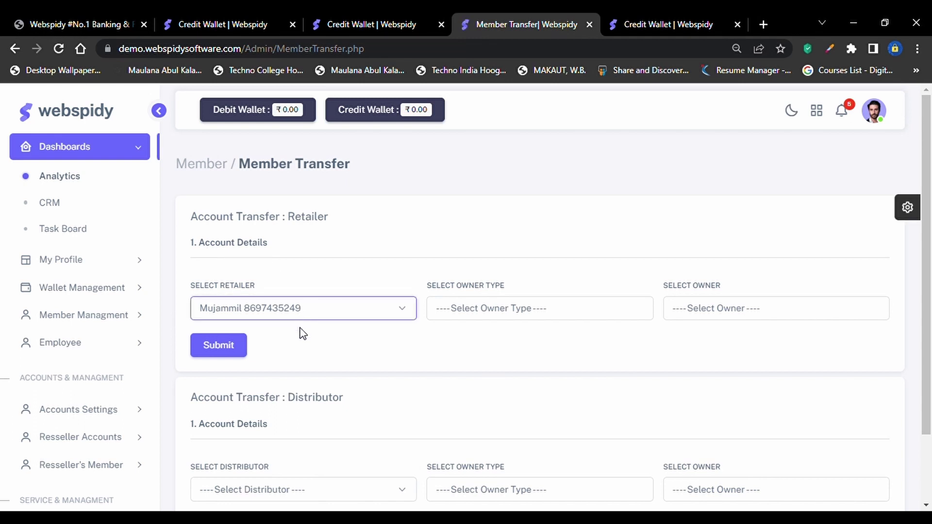
{"action": "left_click", "coordinate": [500, 312]}
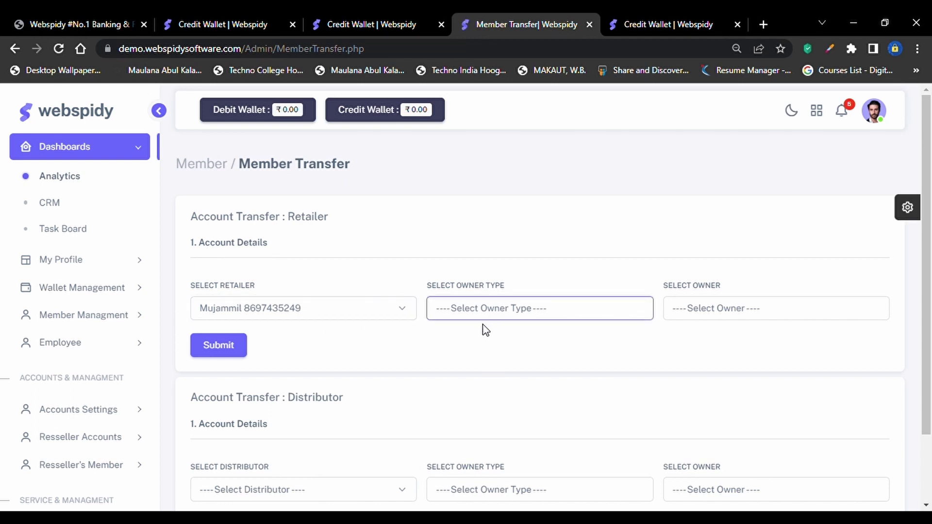
{"action": "left_click", "coordinate": [477, 340]}
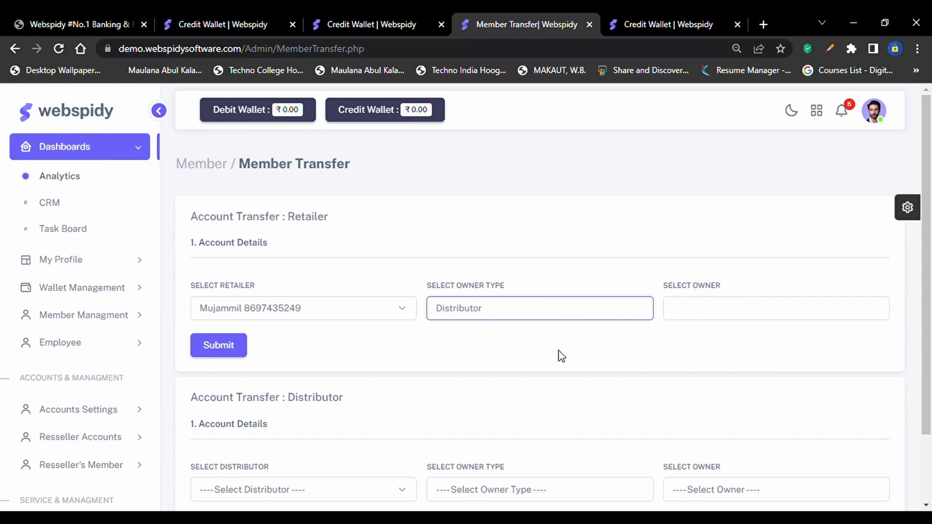
{"action": "key", "text": "Up"}
{"action": "left_click", "coordinate": [365, 312]}
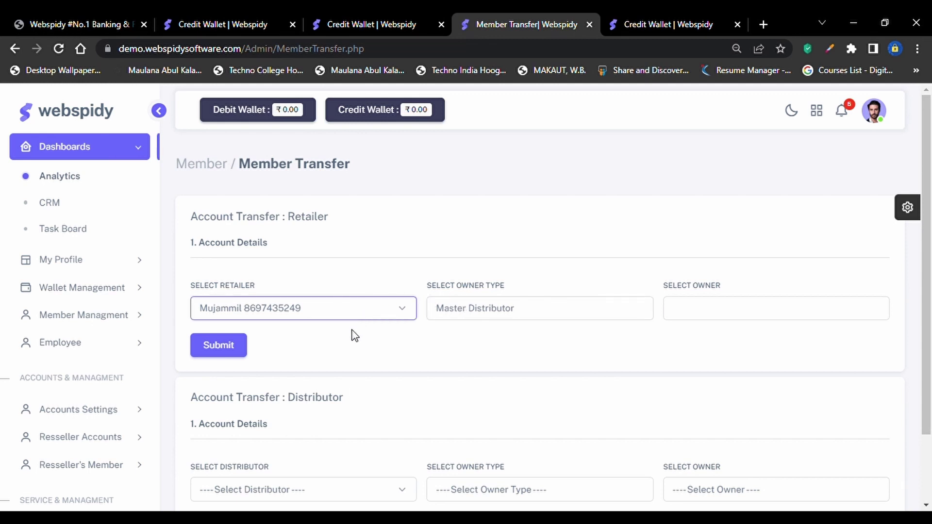
{"action": "left_click", "coordinate": [450, 307]}
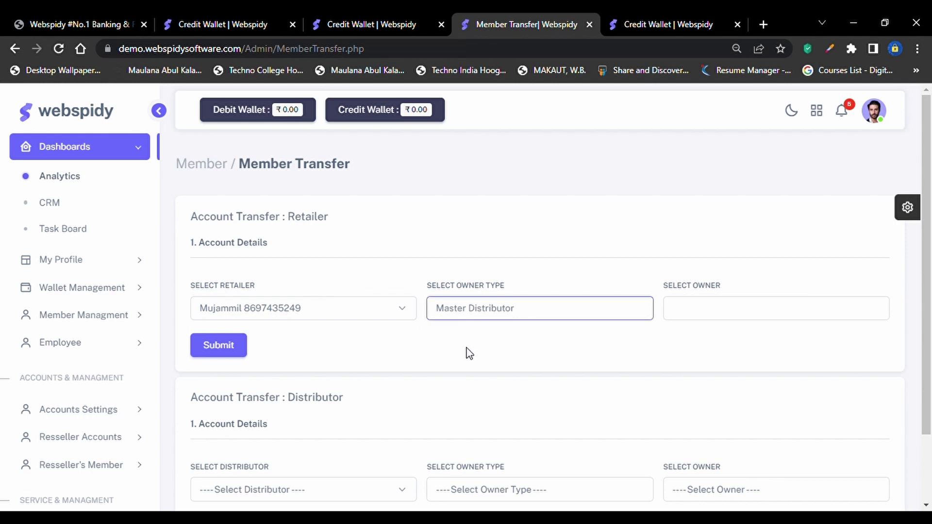
Set the distributor transfer's owner type to Master Distributor, then expand Member Managment
{"action": "scroll", "coordinate": [272, 350], "scroll_direction": "down", "scroll_amount": 3}
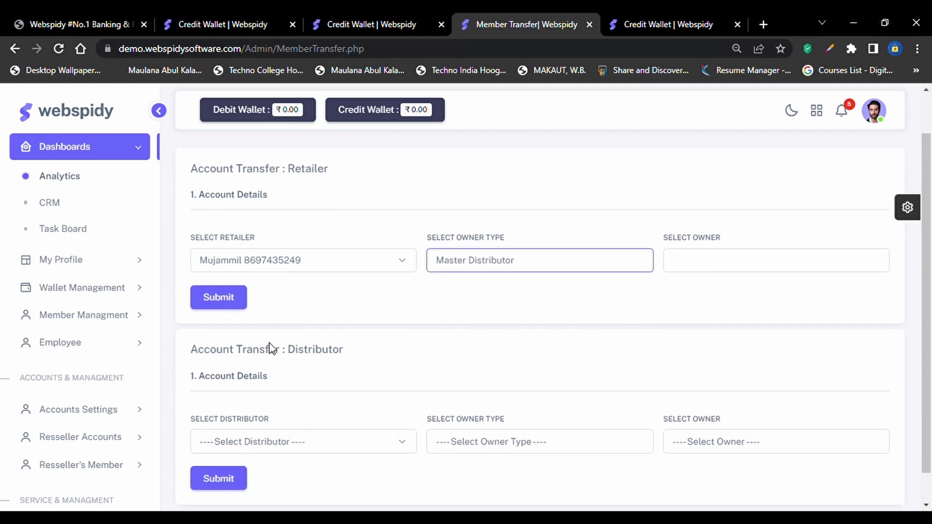
{"action": "left_click", "coordinate": [277, 413]}
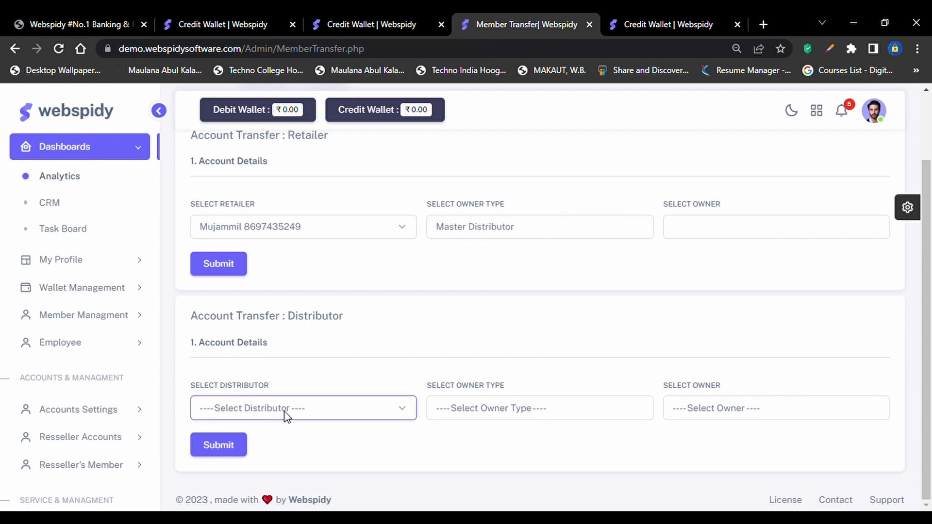
{"action": "left_click", "coordinate": [523, 409]}
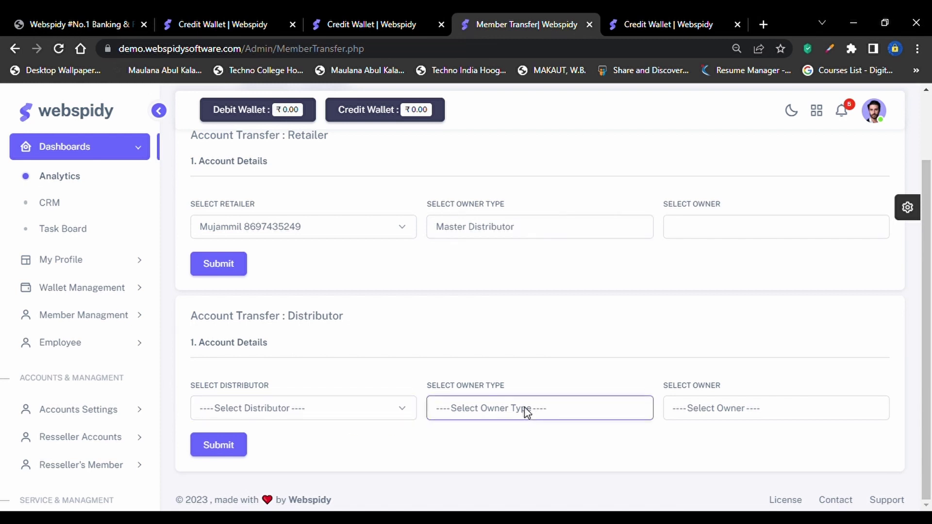
{"action": "left_click", "coordinate": [502, 442]}
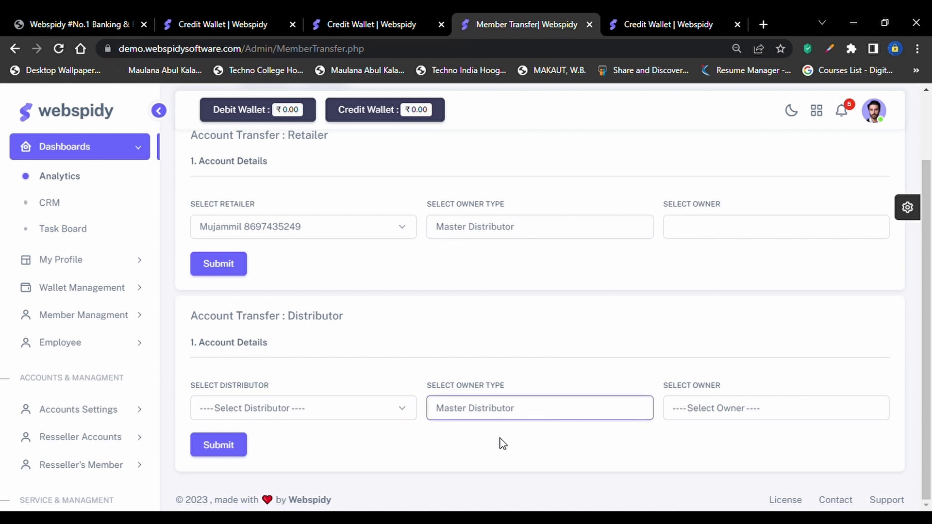
{"action": "left_click", "coordinate": [736, 409]}
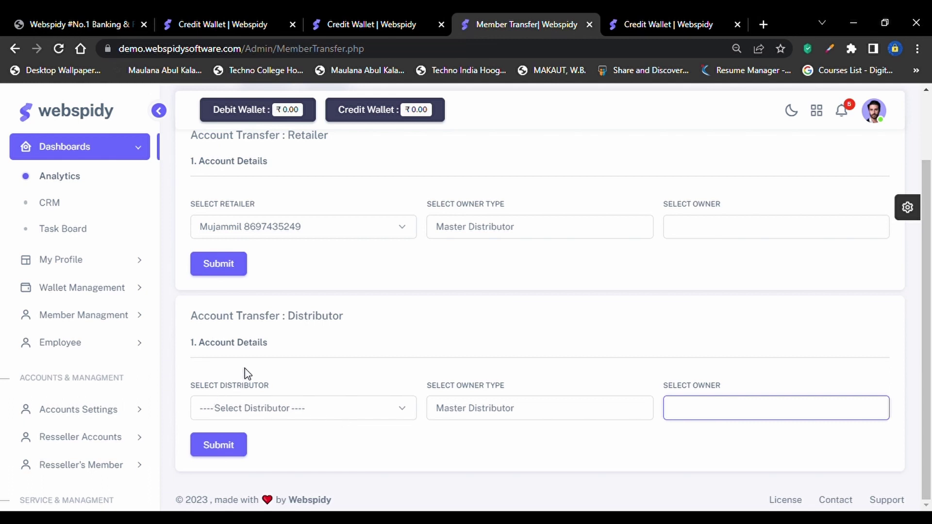
{"action": "left_click", "coordinate": [131, 318]}
{"action": "left_click", "coordinate": [79, 337]}
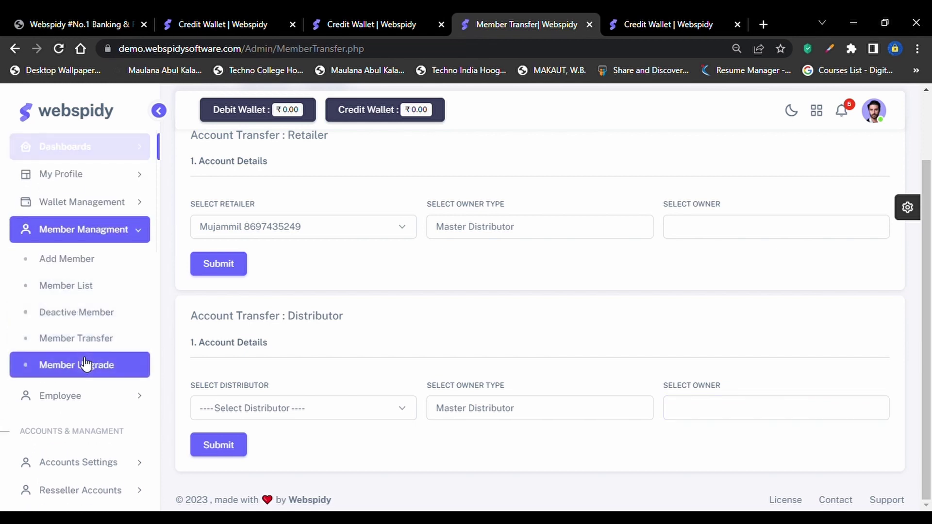
On Member Upgrade, pick member type Retailer and upgrade type Distributor, and try submitting
{"action": "left_click", "coordinate": [111, 370]}
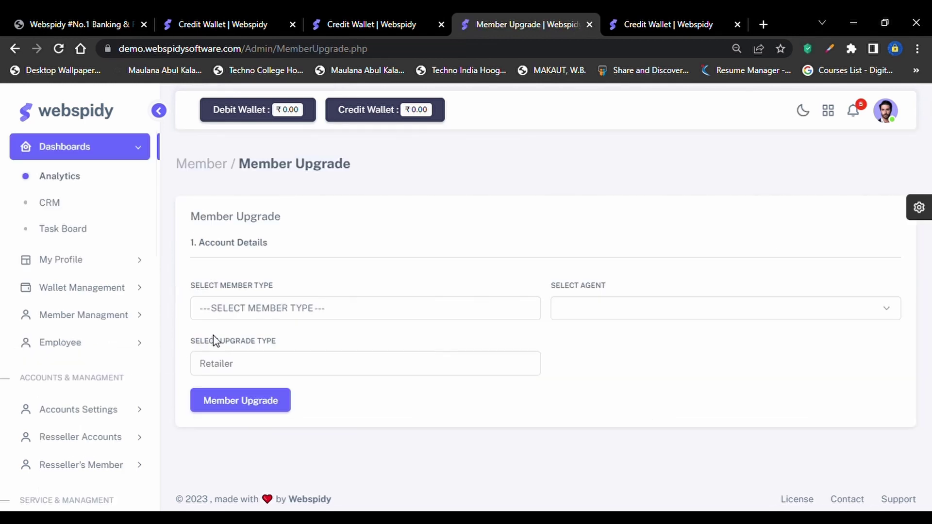
{"action": "left_click", "coordinate": [263, 316]}
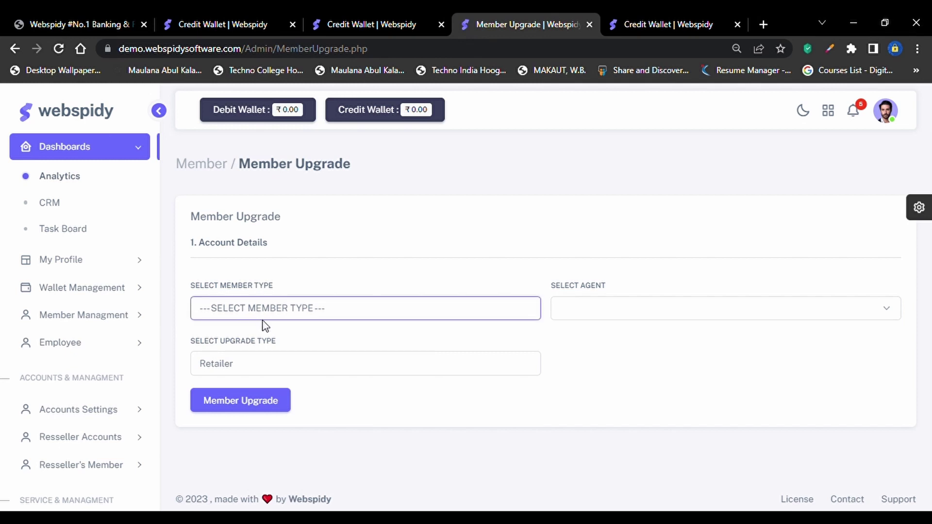
{"action": "left_click", "coordinate": [256, 344]}
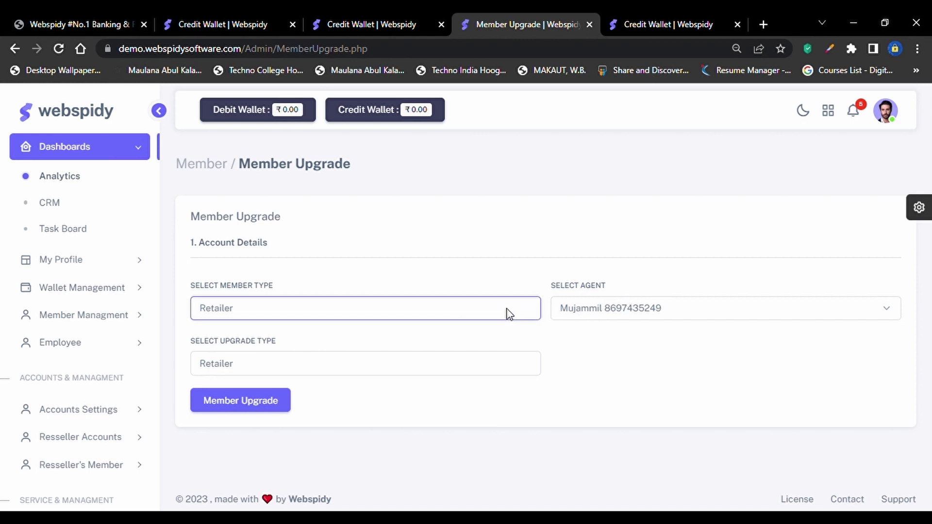
{"action": "left_click", "coordinate": [474, 369]}
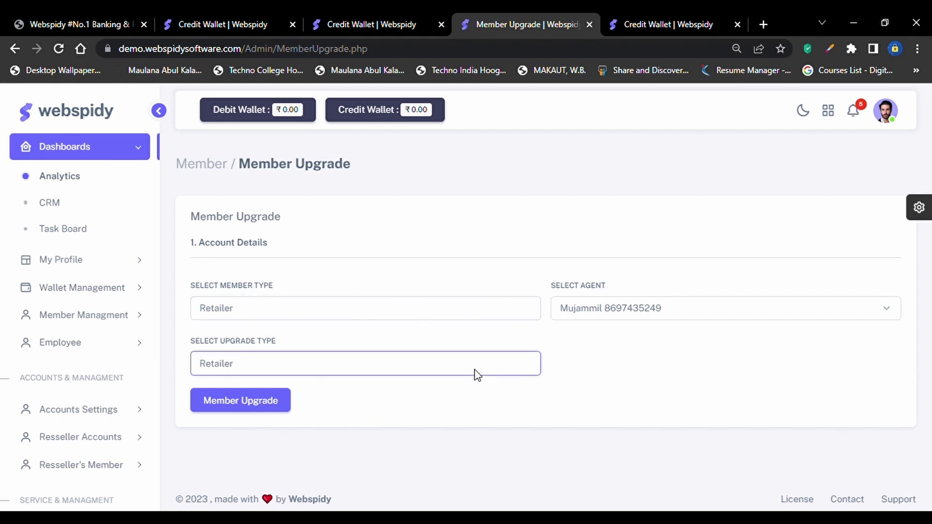
{"action": "key", "text": "Down"}
{"action": "key", "text": "Down"}
{"action": "left_click", "coordinate": [284, 411]}
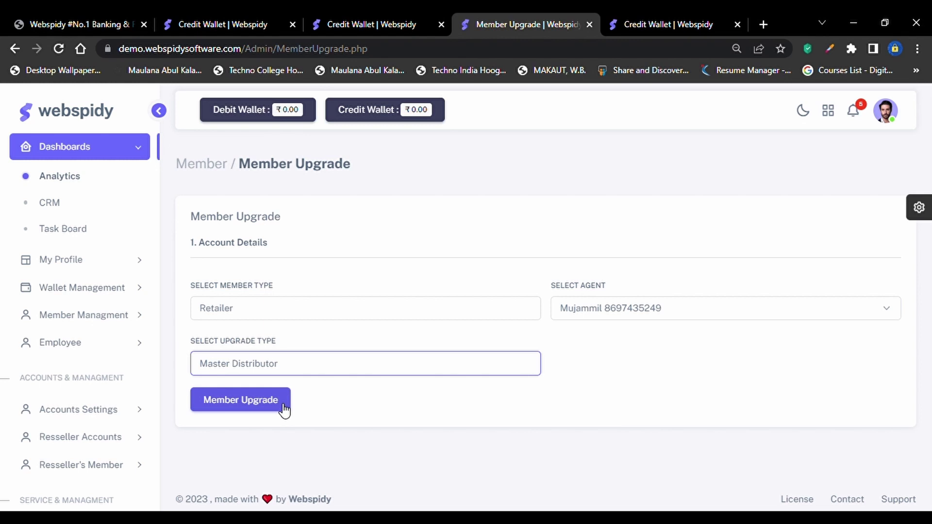
Switch the member type to Distributor and revisit the agent and upgrade type fields
{"action": "left_click", "coordinate": [299, 316]}
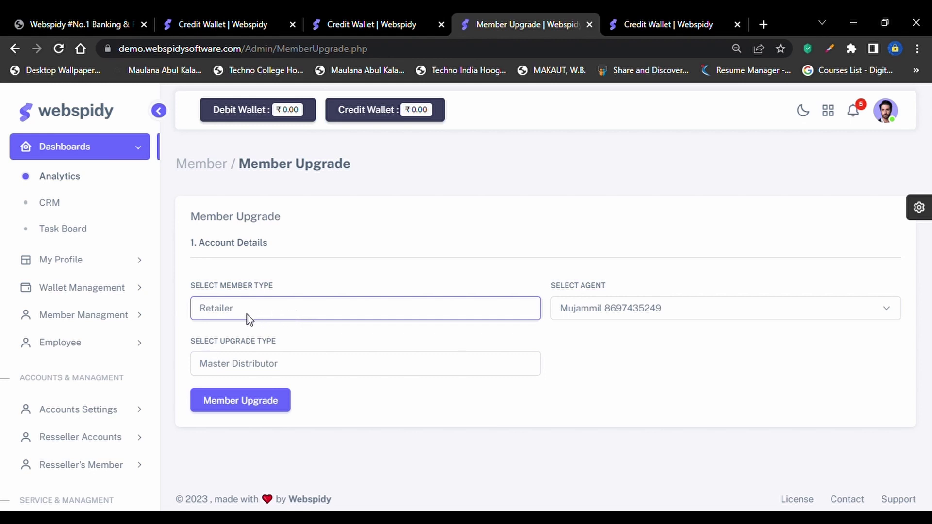
{"action": "left_click", "coordinate": [240, 352]}
{"action": "left_click", "coordinate": [617, 309]}
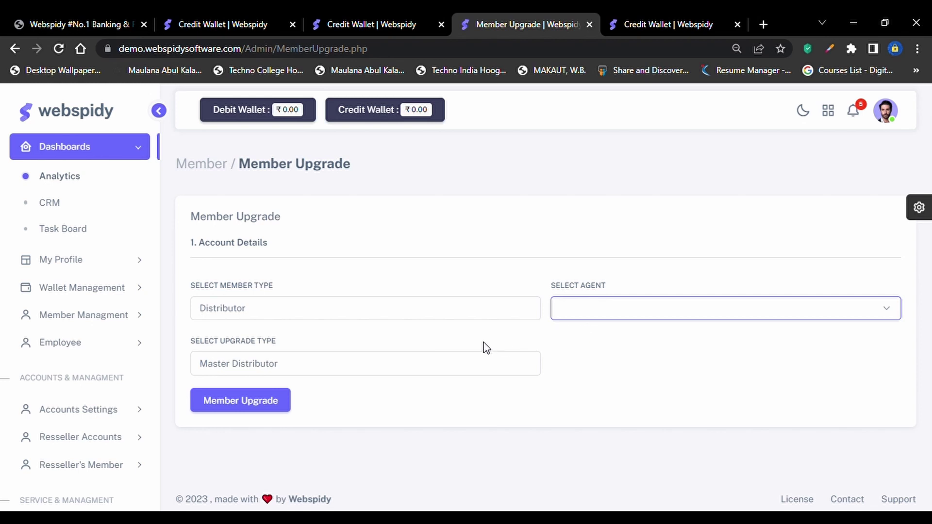
{"action": "left_click", "coordinate": [455, 371]}
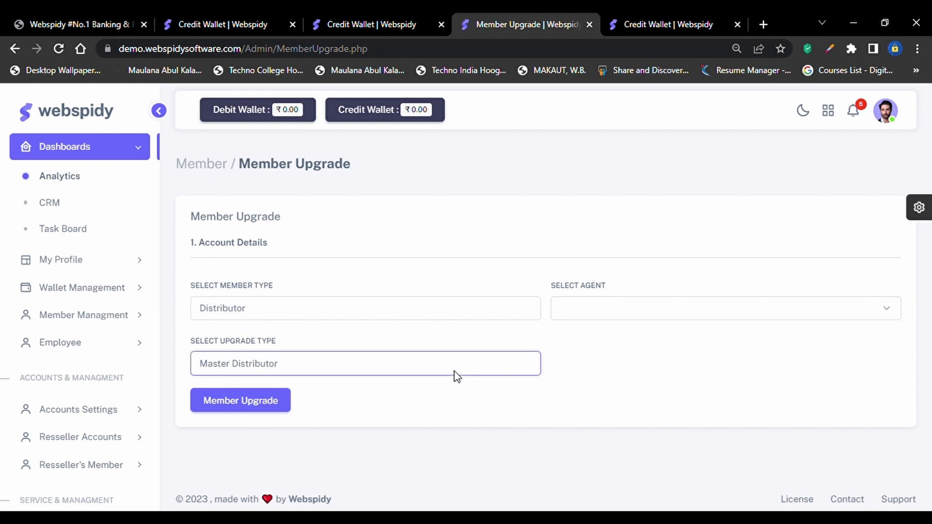
{"action": "left_click", "coordinate": [390, 313]}
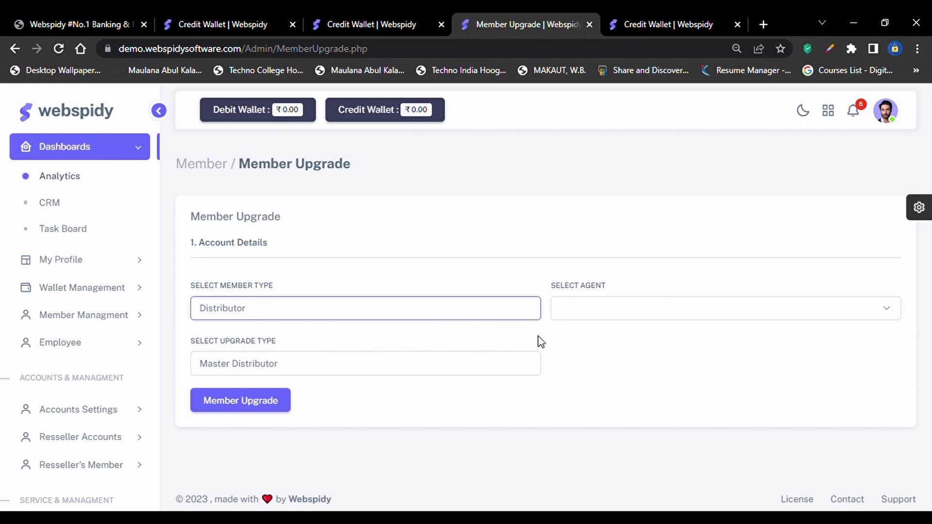
{"action": "left_click", "coordinate": [606, 316]}
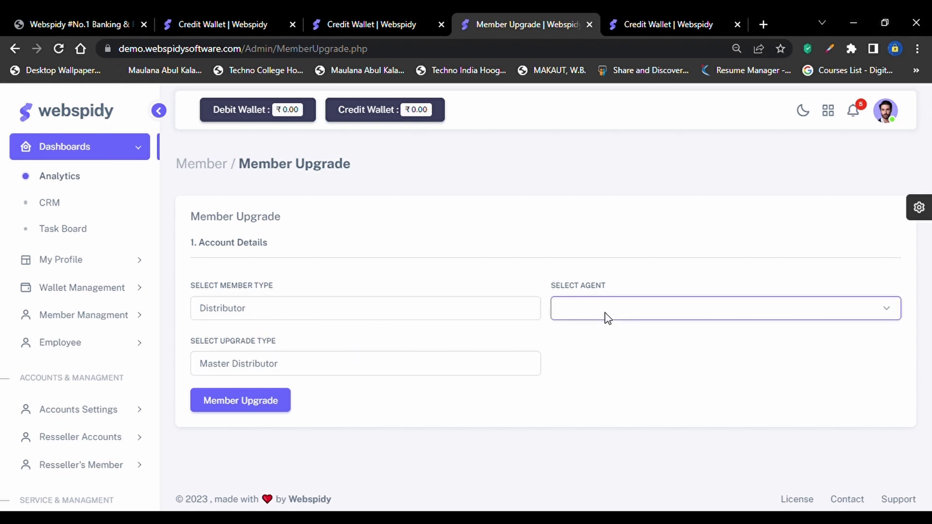
{"action": "left_click", "coordinate": [405, 364]}
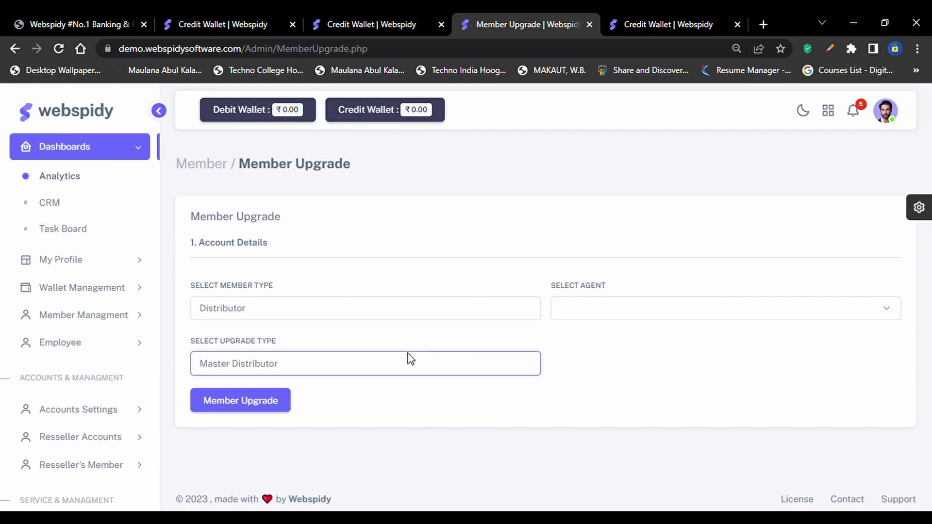
Settle on member type Master Distributor with upgrade type Distributor, then expand Member Managment
{"action": "left_click", "coordinate": [315, 388]}
{"action": "left_click", "coordinate": [300, 316]}
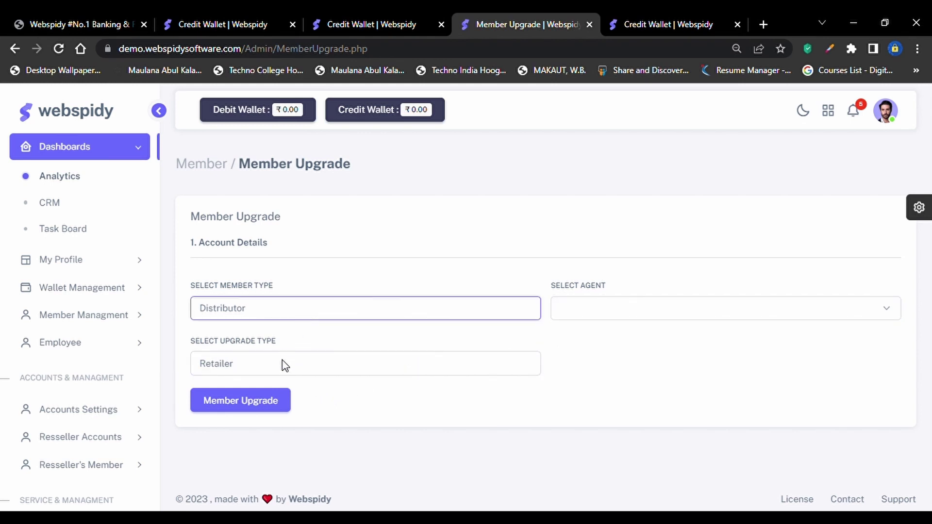
{"action": "left_click", "coordinate": [280, 365]}
{"action": "left_click", "coordinate": [396, 365]}
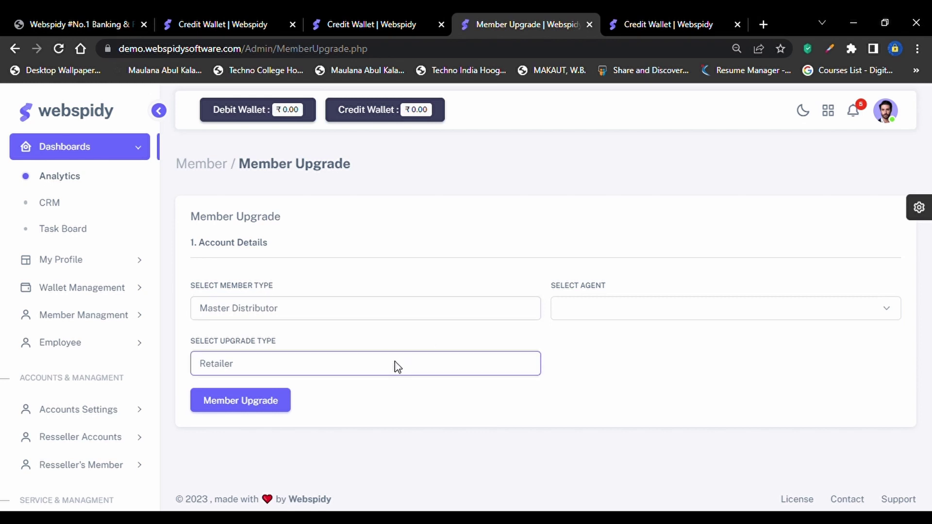
{"action": "left_click", "coordinate": [359, 398]}
{"action": "left_click", "coordinate": [123, 320]}
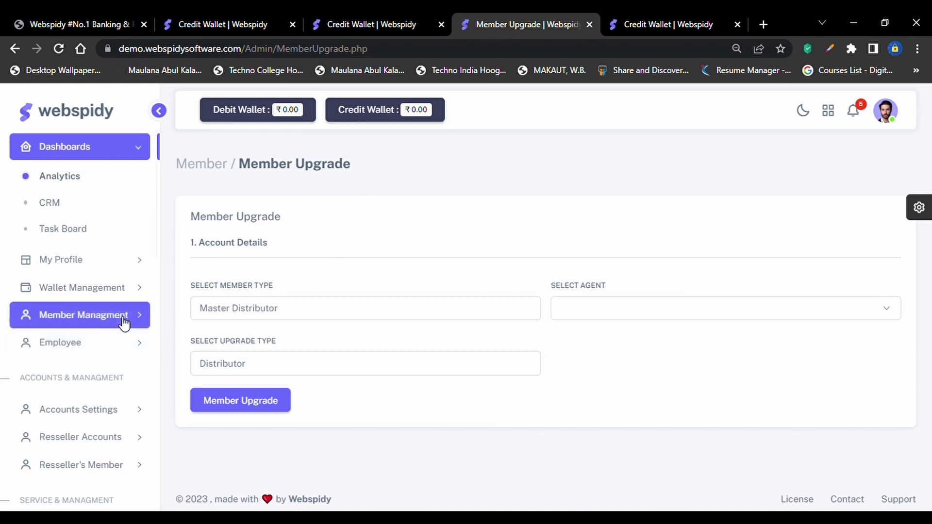
{"action": "left_click", "coordinate": [124, 322]}
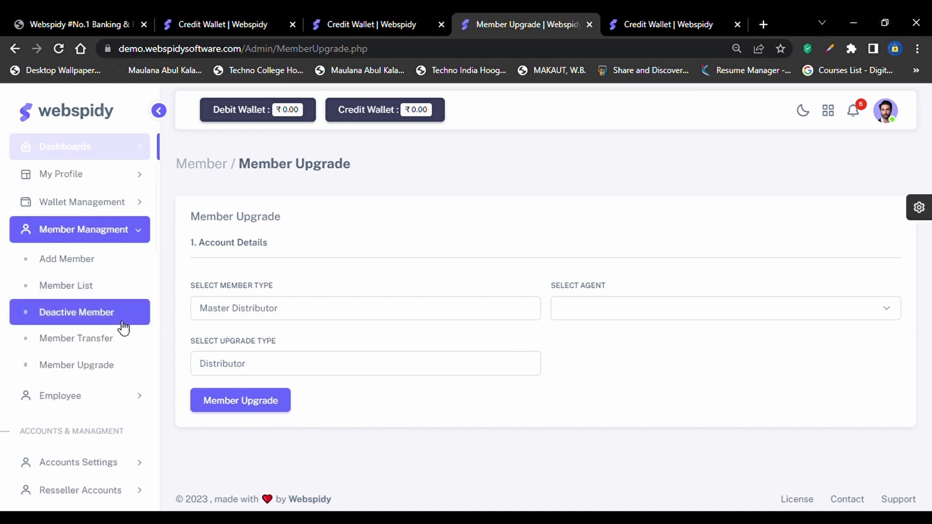
Collapse Member Managment, expand the Employee section, and pick Add Employee
{"action": "left_click", "coordinate": [142, 233]}
{"action": "left_click", "coordinate": [119, 261]}
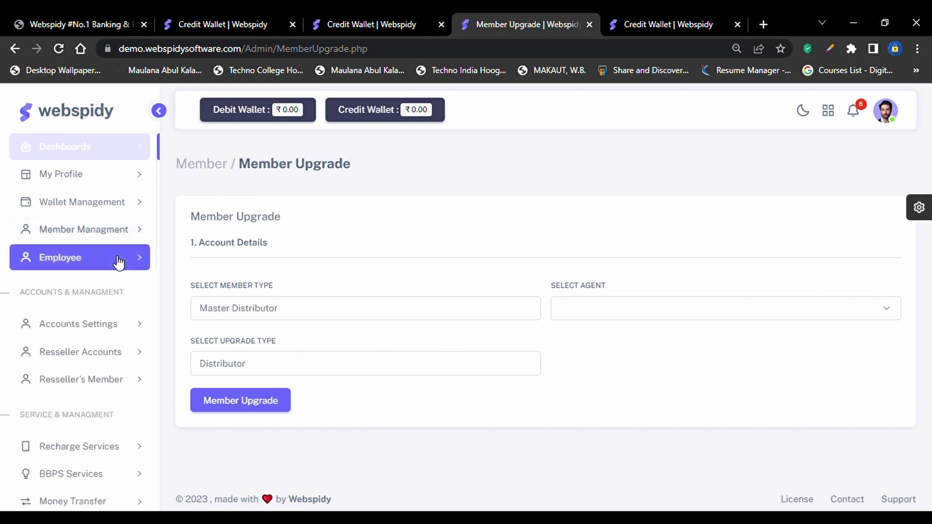
{"action": "left_click", "coordinate": [118, 262]}
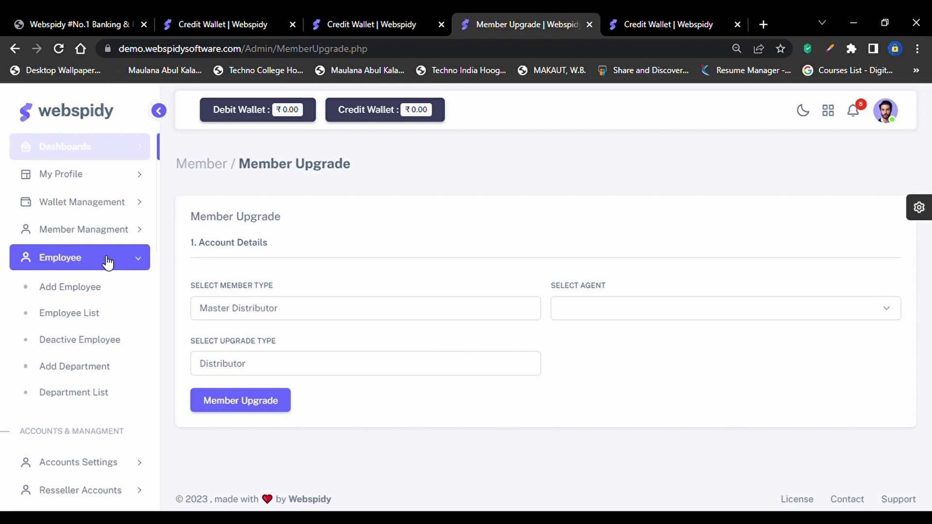
{"action": "left_click", "coordinate": [91, 286]}
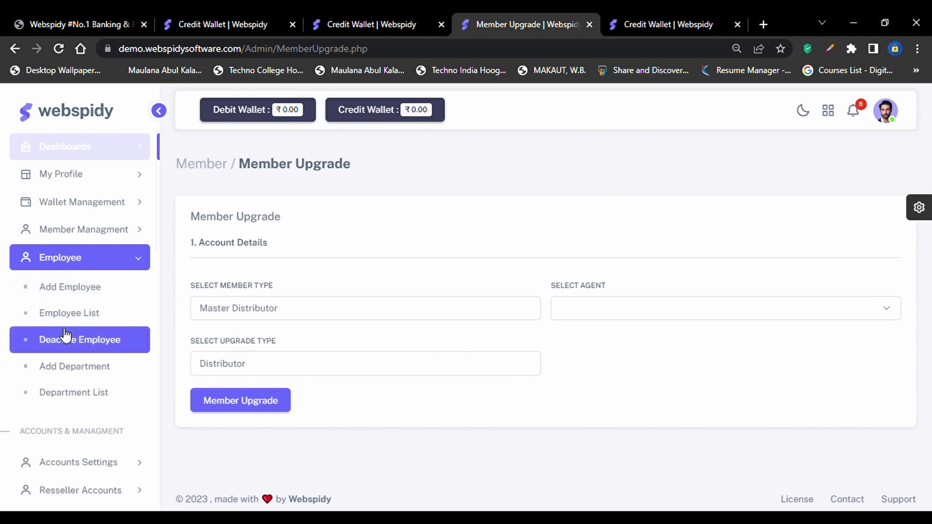
Open the Add Employee form and clear the autofilled Email field
{"action": "left_click", "coordinate": [90, 291]}
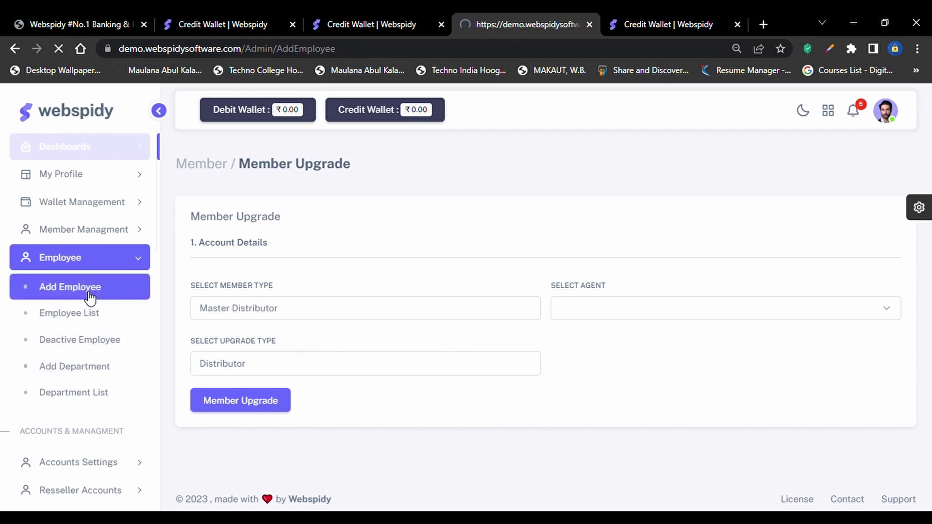
{"action": "scroll", "coordinate": [283, 348], "scroll_direction": "down", "scroll_amount": 2}
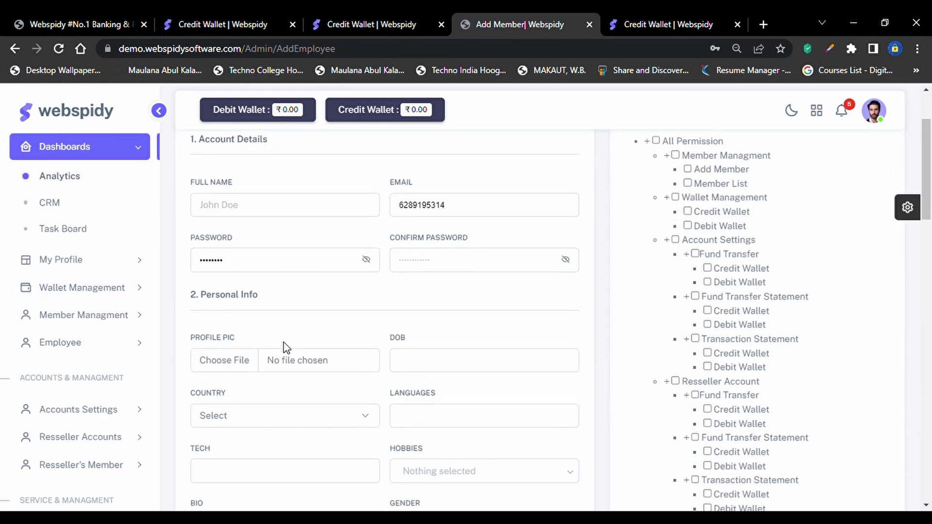
{"action": "left_click", "coordinate": [295, 206]}
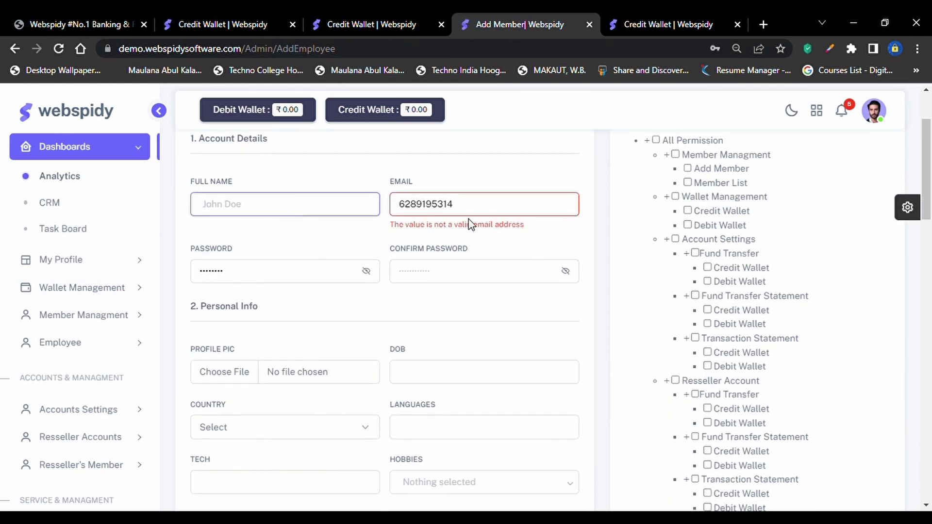
{"action": "left_click", "coordinate": [476, 202]}
{"action": "key", "text": "ctrl+a"}
{"action": "key", "text": "BackSpace"}
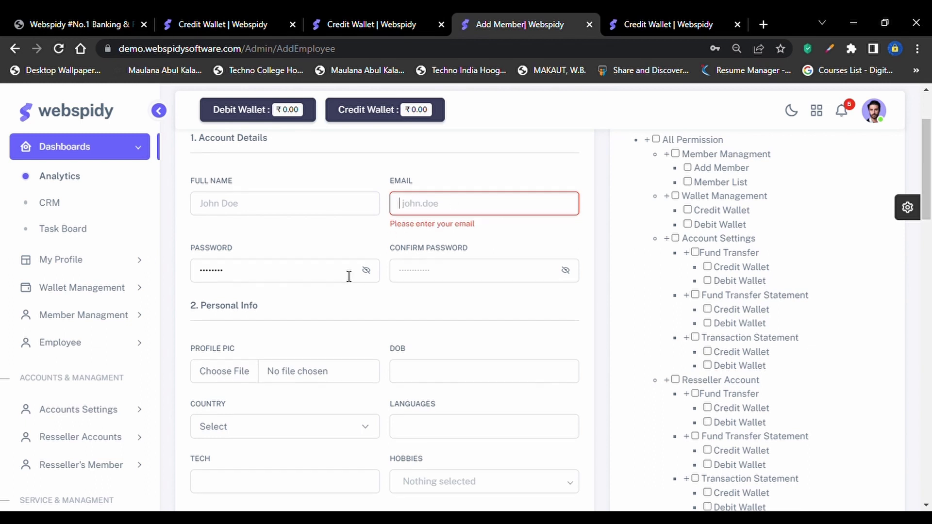
Turn on the 'Send me related emails' toggle further down the form
{"action": "scroll", "coordinate": [349, 276], "scroll_direction": "down", "scroll_amount": 2}
{"action": "scroll", "coordinate": [348, 276], "scroll_direction": "down", "scroll_amount": 2}
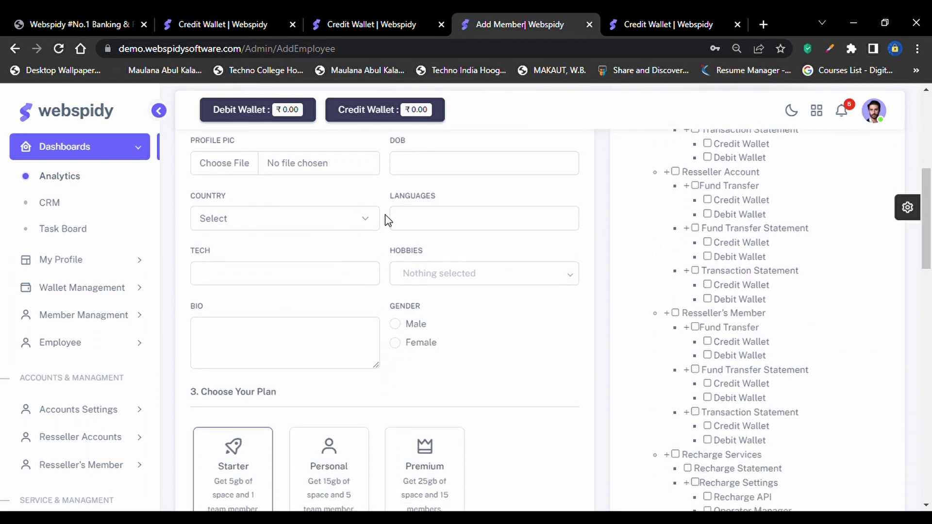
{"action": "scroll", "coordinate": [385, 217], "scroll_direction": "down", "scroll_amount": 2}
{"action": "scroll", "coordinate": [386, 216], "scroll_direction": "down", "scroll_amount": 5}
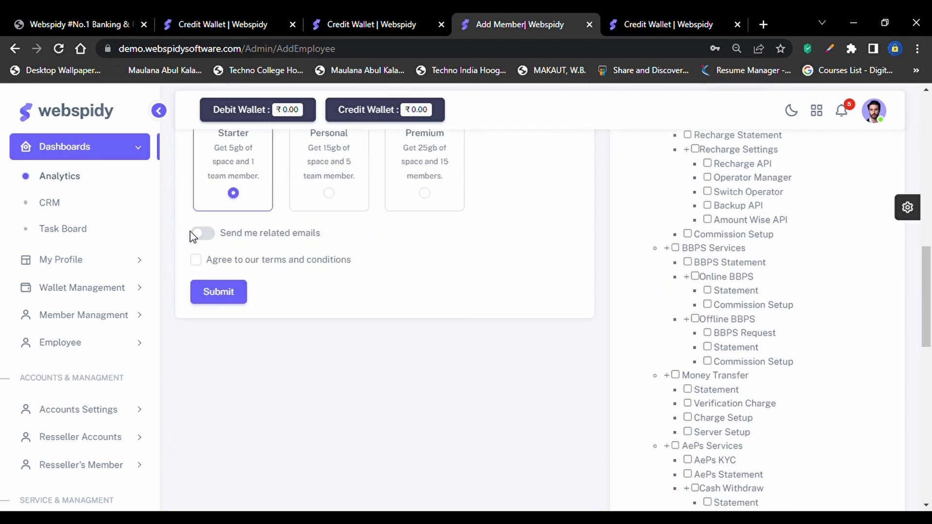
{"action": "left_click", "coordinate": [203, 234]}
{"action": "scroll", "coordinate": [302, 202], "scroll_direction": "up", "scroll_amount": 7}
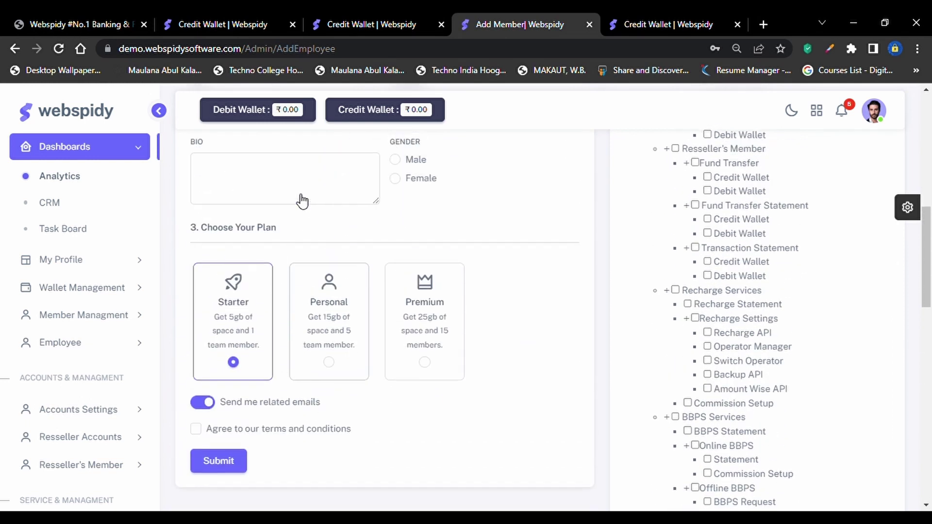
{"action": "scroll", "coordinate": [303, 203], "scroll_direction": "up", "scroll_amount": 5}
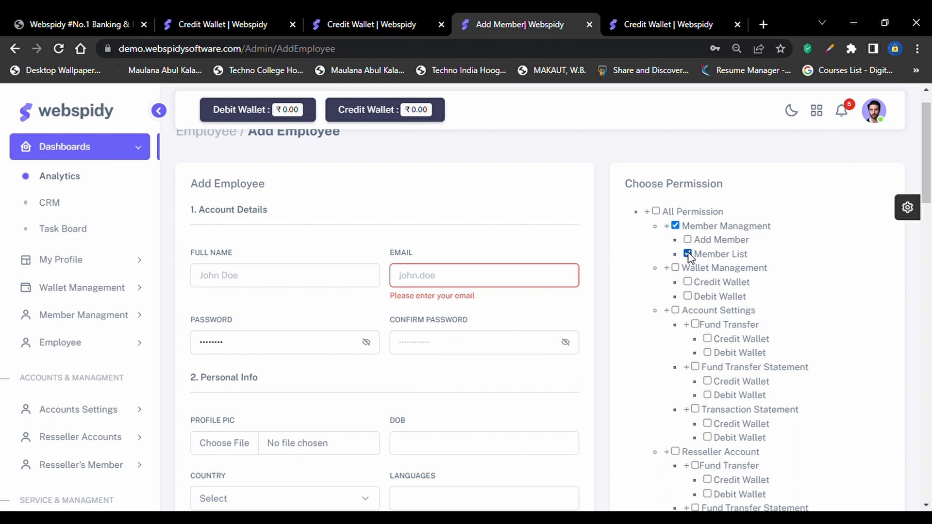
Swap the Member List permission for Add Member and tick Fund Transfer under Account Settings
{"action": "left_click", "coordinate": [688, 254]}
{"action": "left_click", "coordinate": [688, 240]}
{"action": "scroll", "coordinate": [68, 315], "scroll_direction": "down", "scroll_amount": 9}
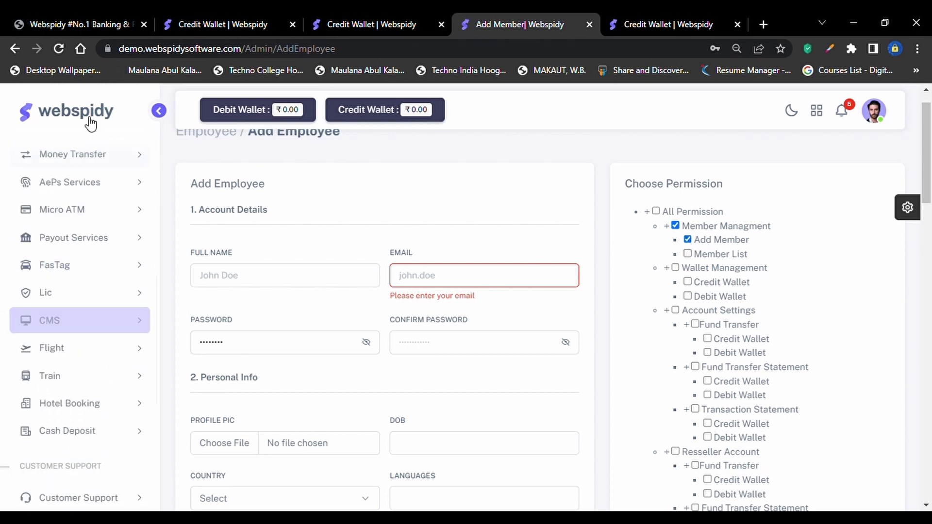
{"action": "scroll", "coordinate": [68, 207], "scroll_direction": "up", "scroll_amount": 9}
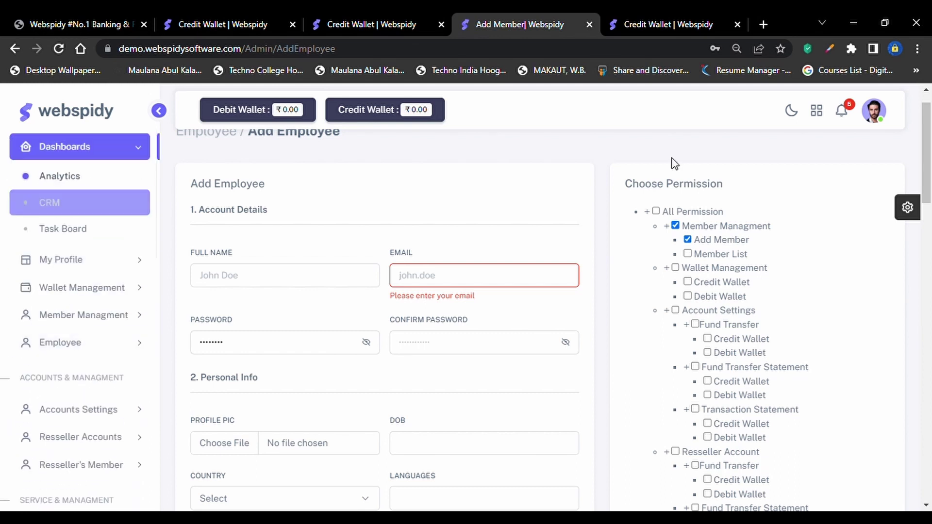
{"action": "left_click", "coordinate": [695, 323]}
Tick Fund Transfer and its Credit Wallet option under Reseller's Member
{"action": "scroll", "coordinate": [709, 347], "scroll_direction": "down", "scroll_amount": 1}
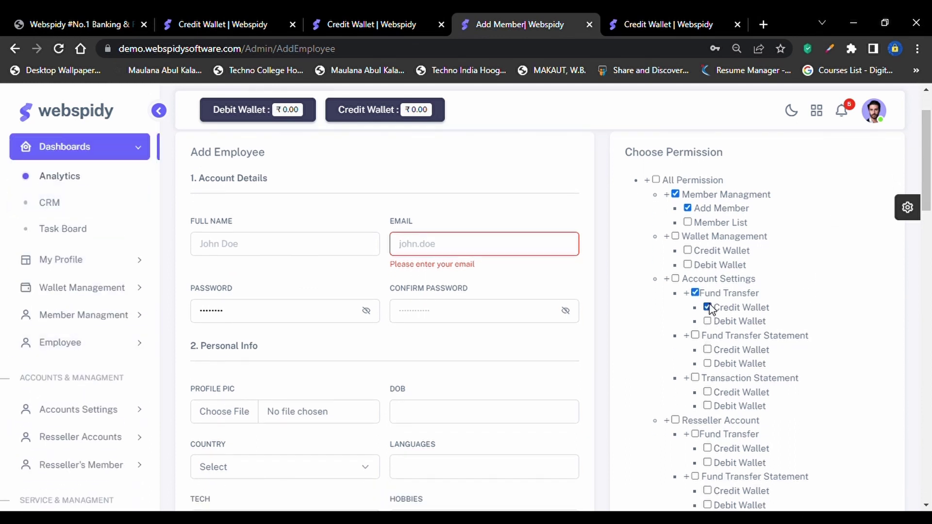
{"action": "scroll", "coordinate": [722, 374], "scroll_direction": "down", "scroll_amount": 3}
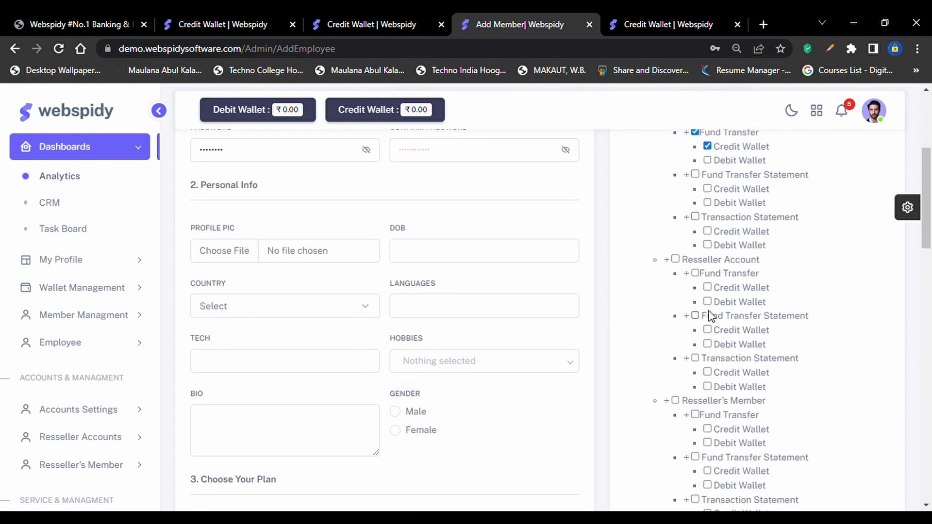
{"action": "scroll", "coordinate": [710, 287], "scroll_direction": "up", "scroll_amount": 1}
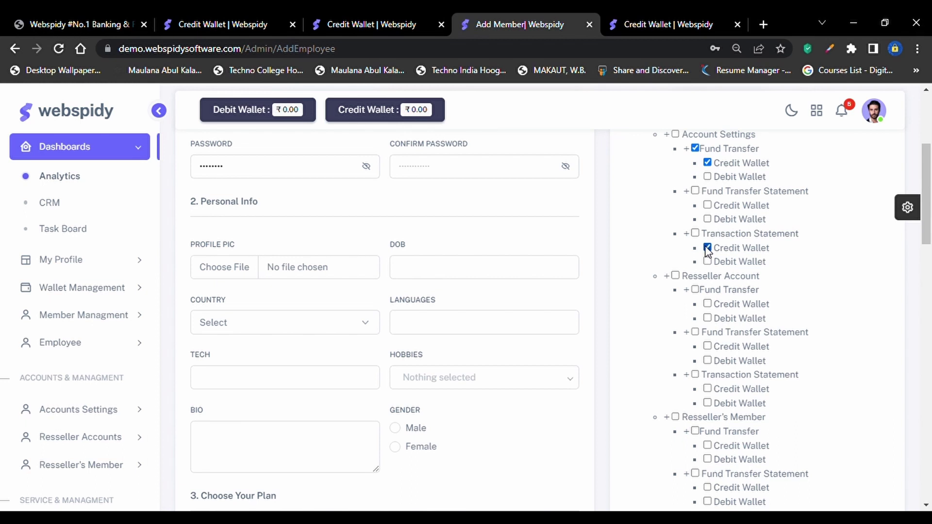
{"action": "scroll", "coordinate": [707, 250], "scroll_direction": "down", "scroll_amount": 10}
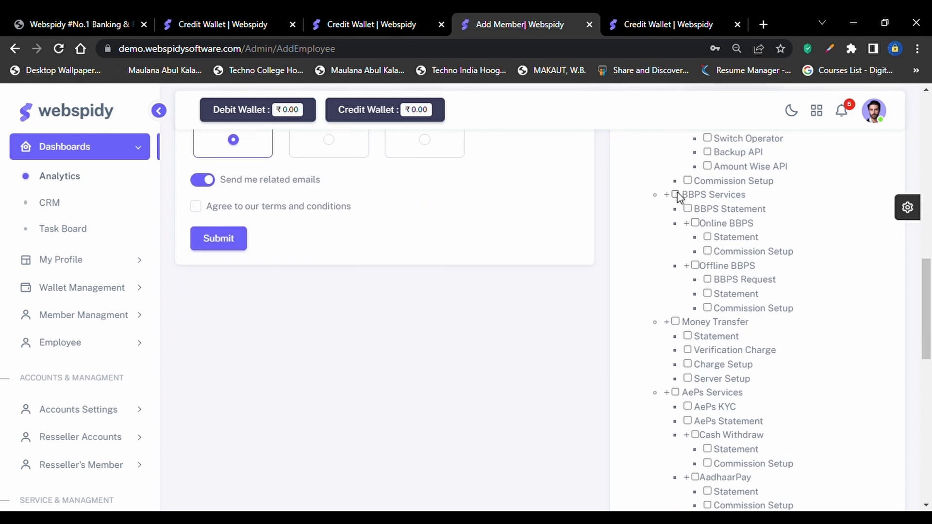
{"action": "scroll", "coordinate": [677, 197], "scroll_direction": "up", "scroll_amount": 3}
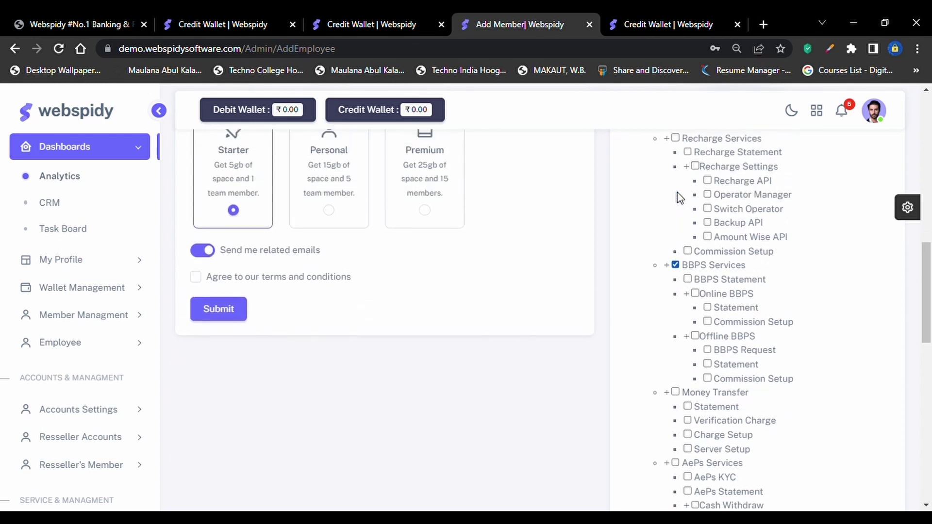
{"action": "scroll", "coordinate": [678, 197], "scroll_direction": "up", "scroll_amount": 6}
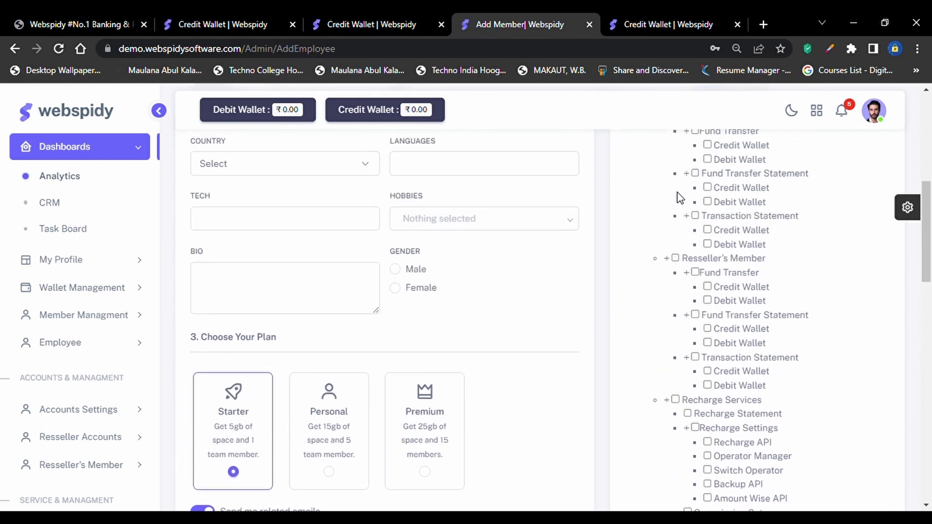
{"action": "scroll", "coordinate": [677, 197], "scroll_direction": "up", "scroll_amount": 4}
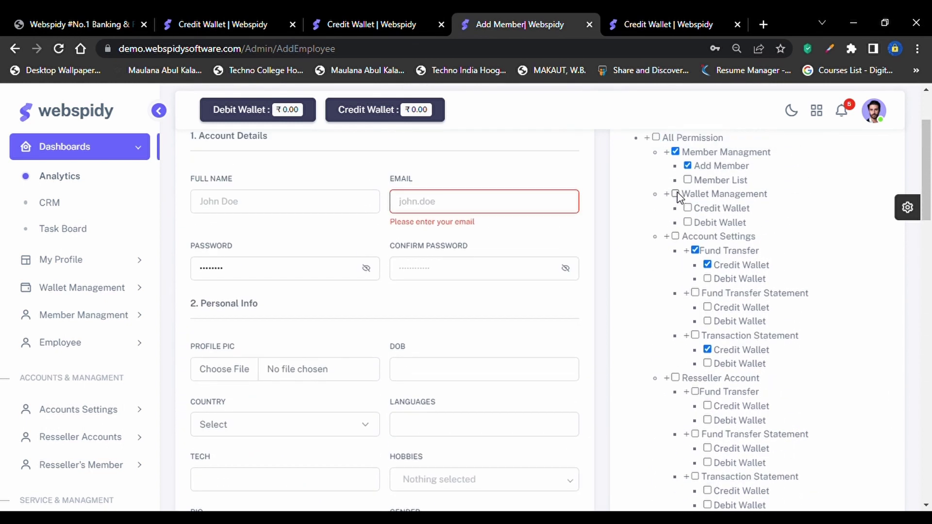
{"action": "scroll", "coordinate": [678, 197], "scroll_direction": "down", "scroll_amount": 8}
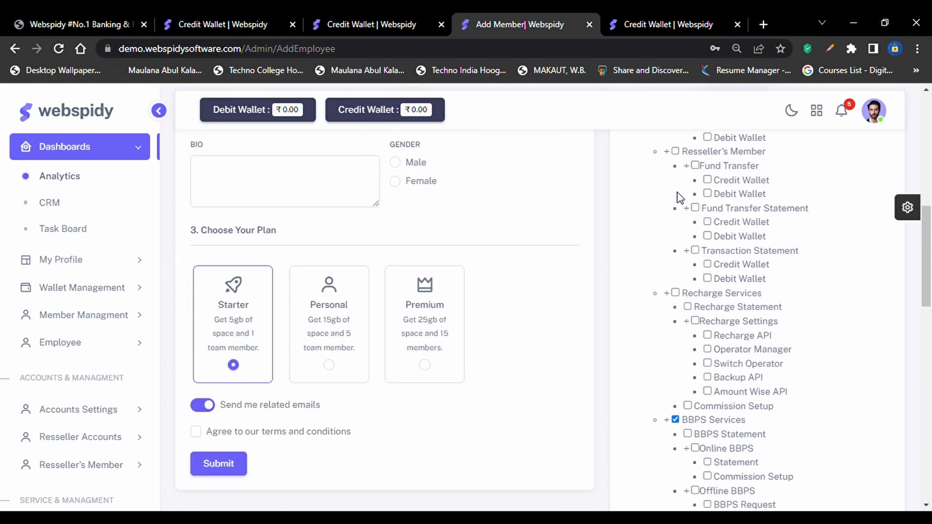
{"action": "scroll", "coordinate": [678, 197], "scroll_direction": "down", "scroll_amount": 8}
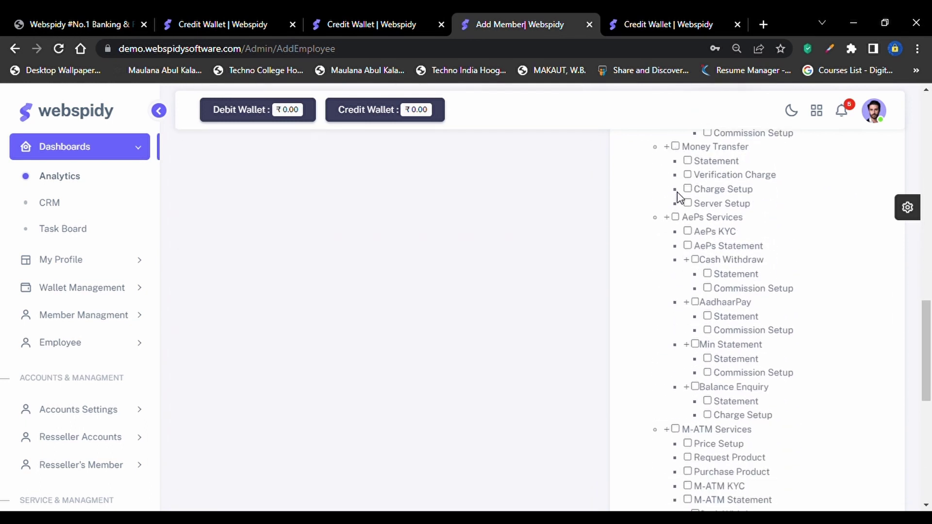
{"action": "scroll", "coordinate": [678, 197], "scroll_direction": "up", "scroll_amount": 11}
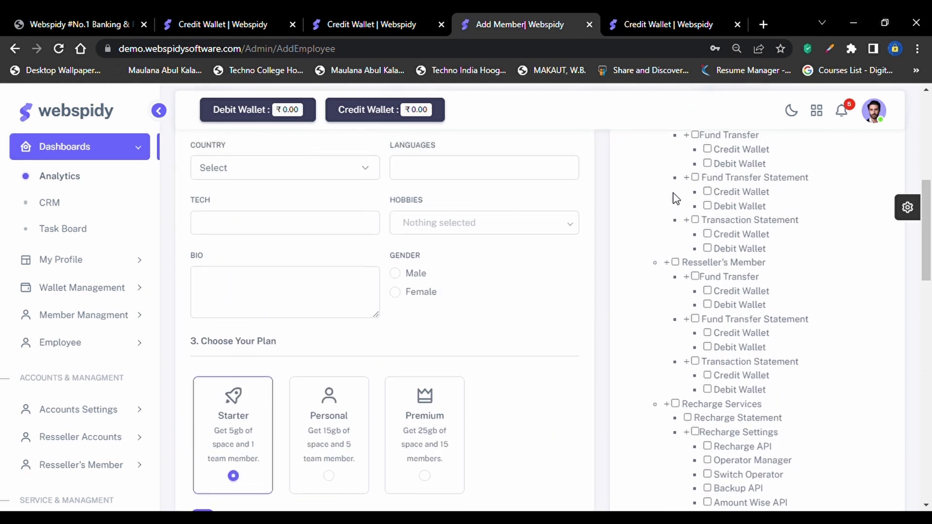
{"action": "scroll", "coordinate": [676, 198], "scroll_direction": "up", "scroll_amount": 2}
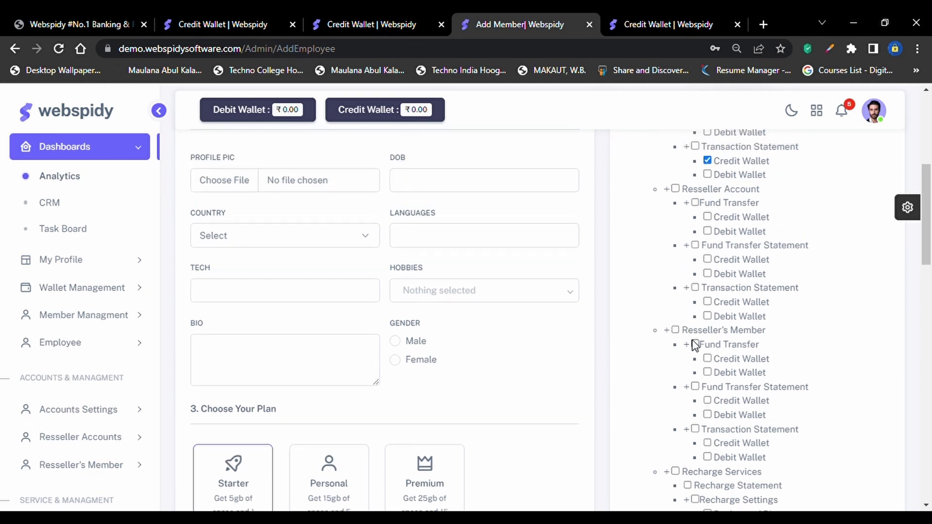
{"action": "left_click", "coordinate": [697, 346]}
{"action": "left_click", "coordinate": [708, 359]}
{"action": "scroll", "coordinate": [689, 246], "scroll_direction": "up", "scroll_amount": 1}
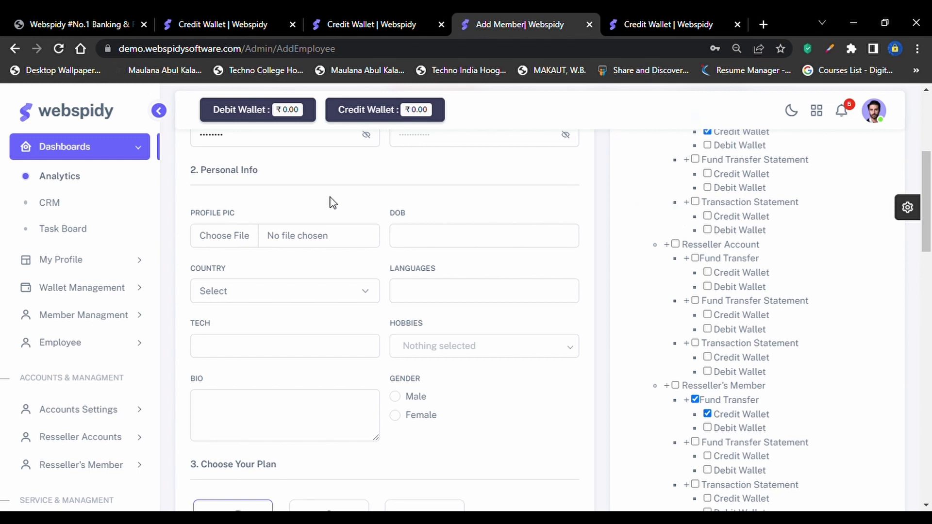
Visit the Employee List page, then go back to the Add Employee form
{"action": "left_click", "coordinate": [98, 344]}
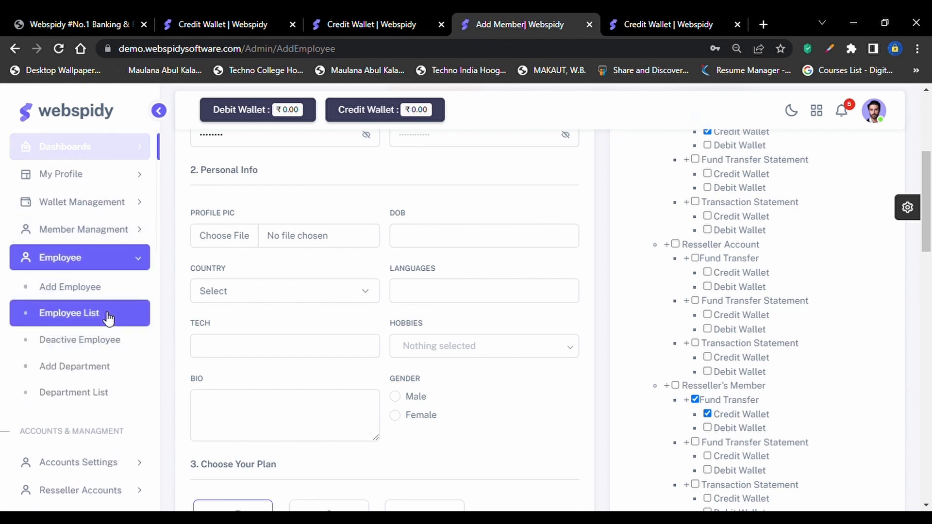
{"action": "left_click", "coordinate": [108, 318]}
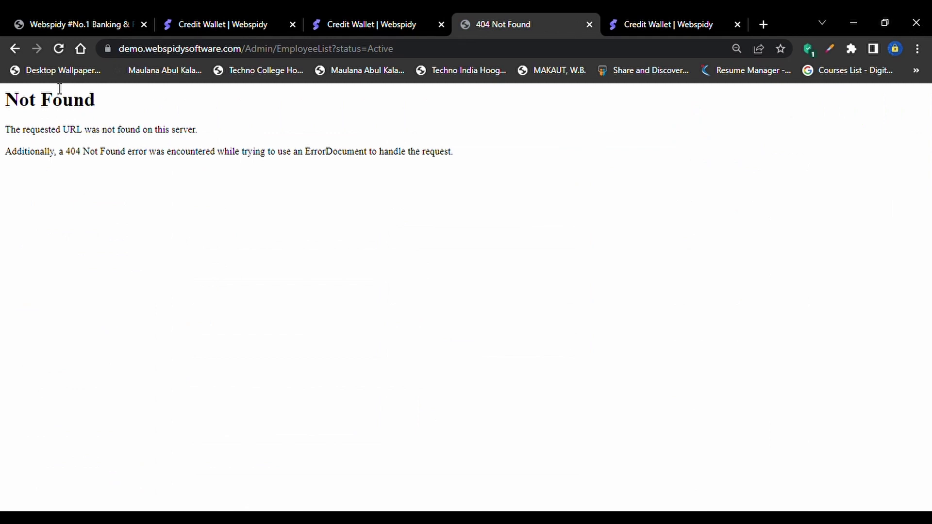
{"action": "left_click", "coordinate": [14, 49]}
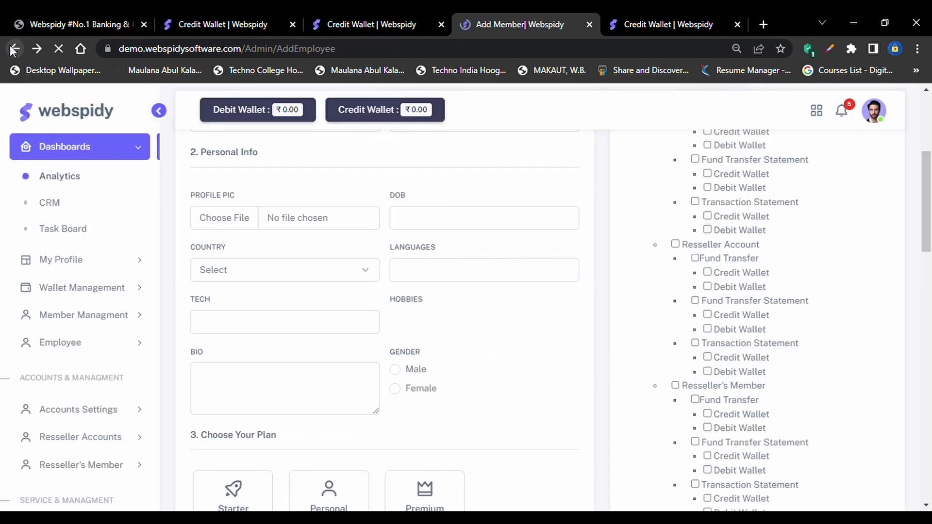
Visit Add Department, return to Add Employee, and list the employee pages again
{"action": "left_click", "coordinate": [101, 343]}
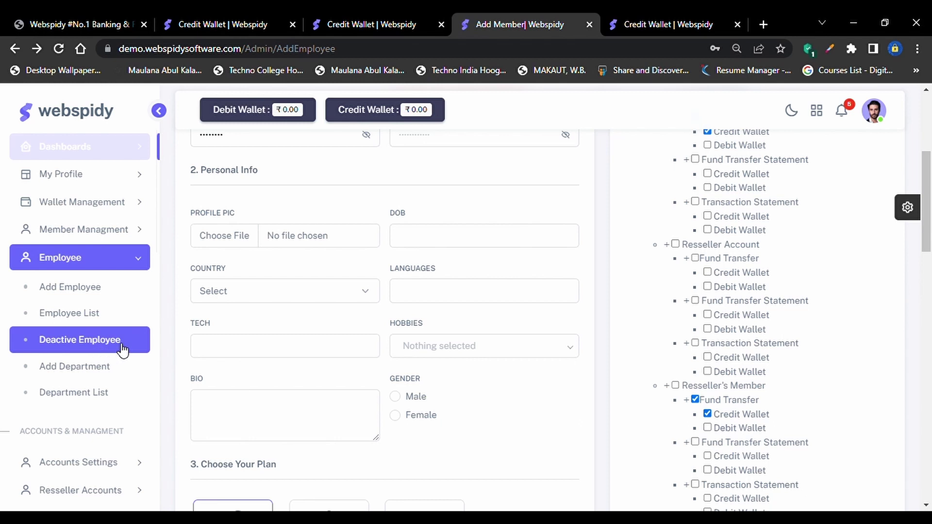
{"action": "left_click", "coordinate": [108, 370]}
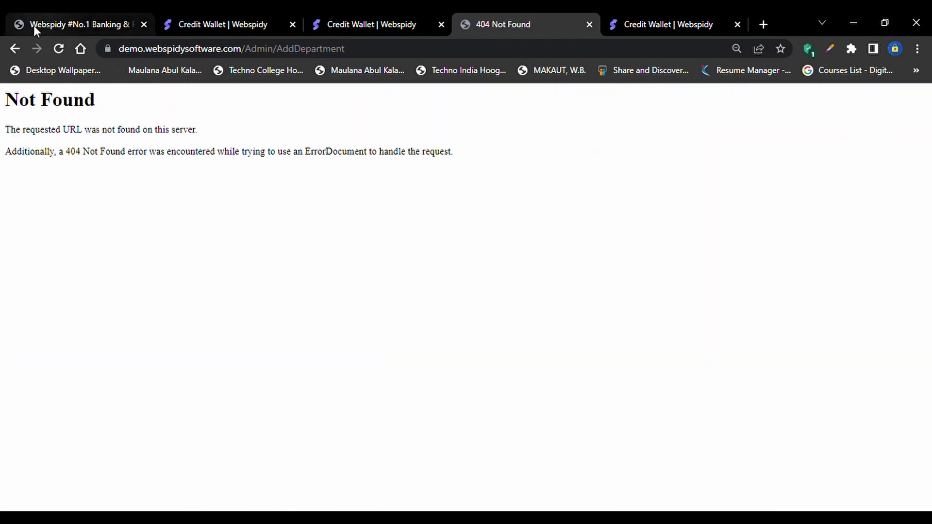
{"action": "left_click", "coordinate": [16, 48]}
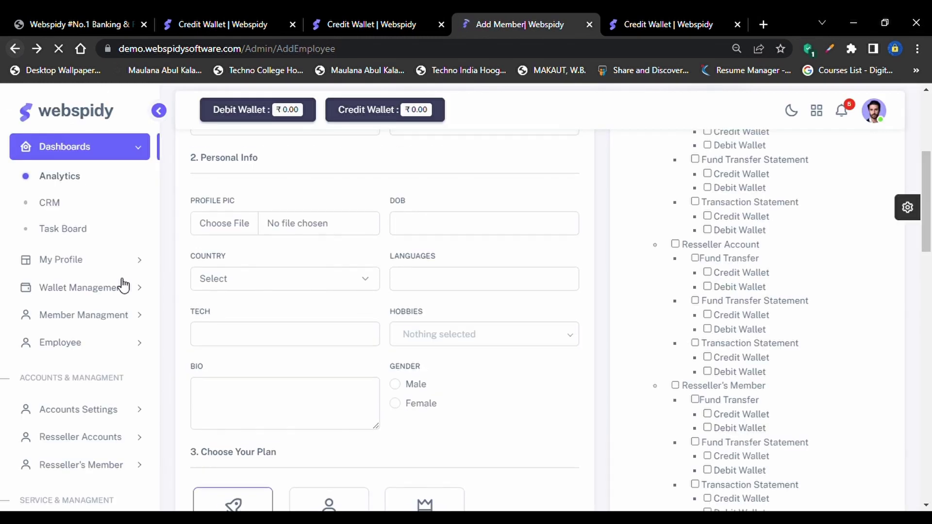
{"action": "scroll", "coordinate": [129, 444], "scroll_direction": "down", "scroll_amount": 1}
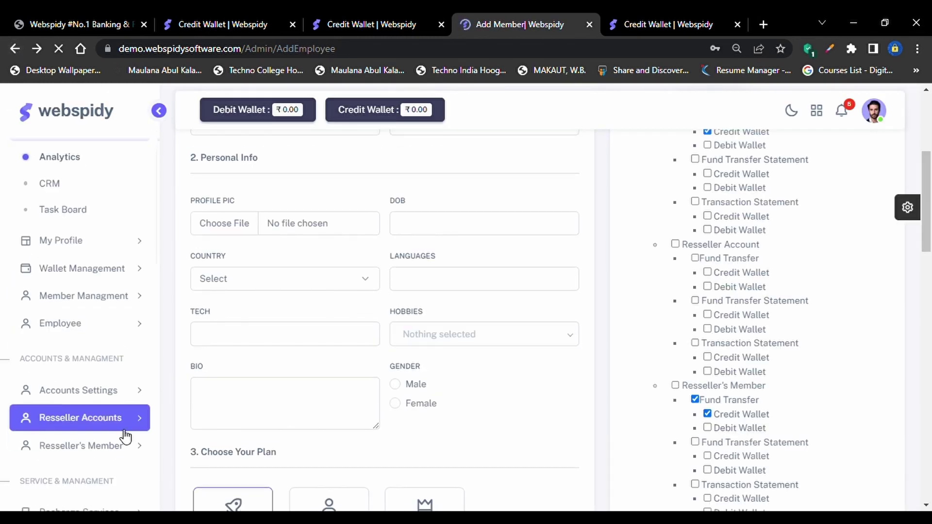
{"action": "left_click", "coordinate": [130, 330]}
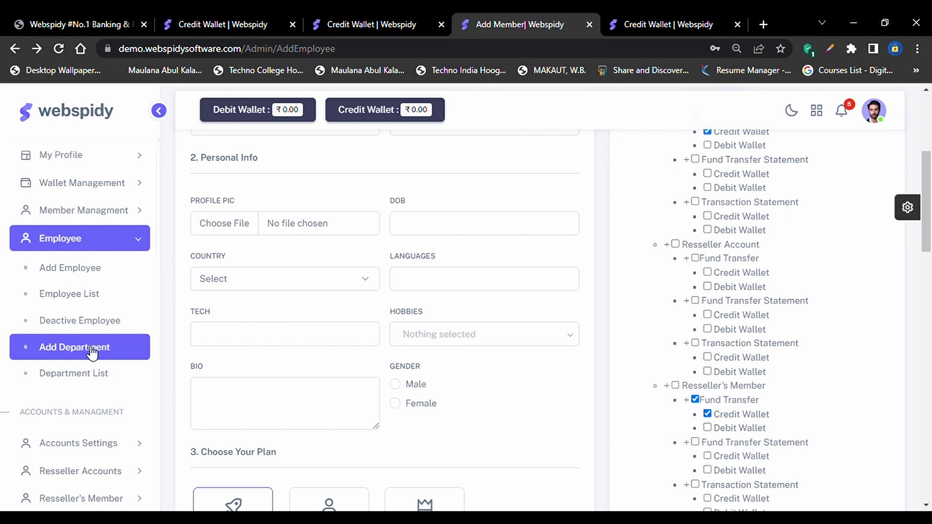
{"action": "scroll", "coordinate": [366, 305], "scroll_direction": "up", "scroll_amount": 4}
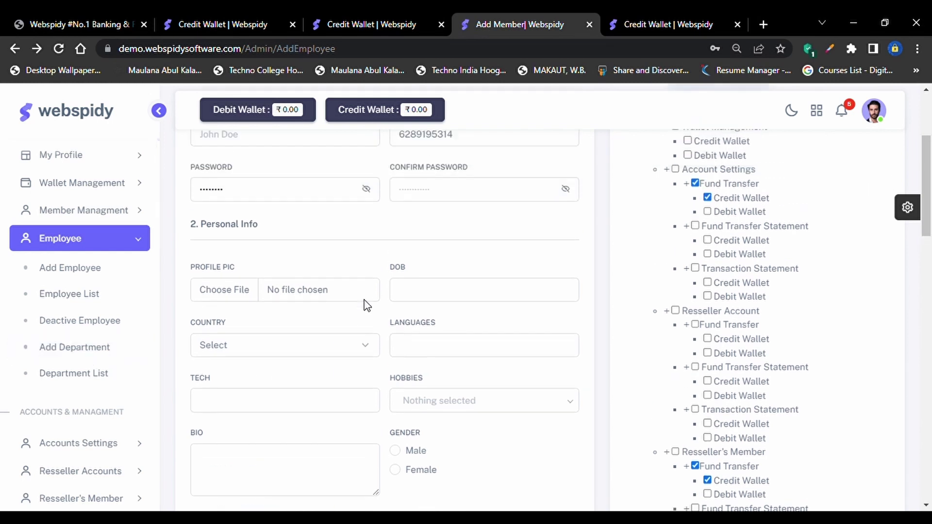
Click into Full Name, scroll through the form, and collapse the Employee submenu
{"action": "scroll", "coordinate": [366, 305], "scroll_direction": "up", "scroll_amount": 1}
{"action": "left_click", "coordinate": [339, 319]}
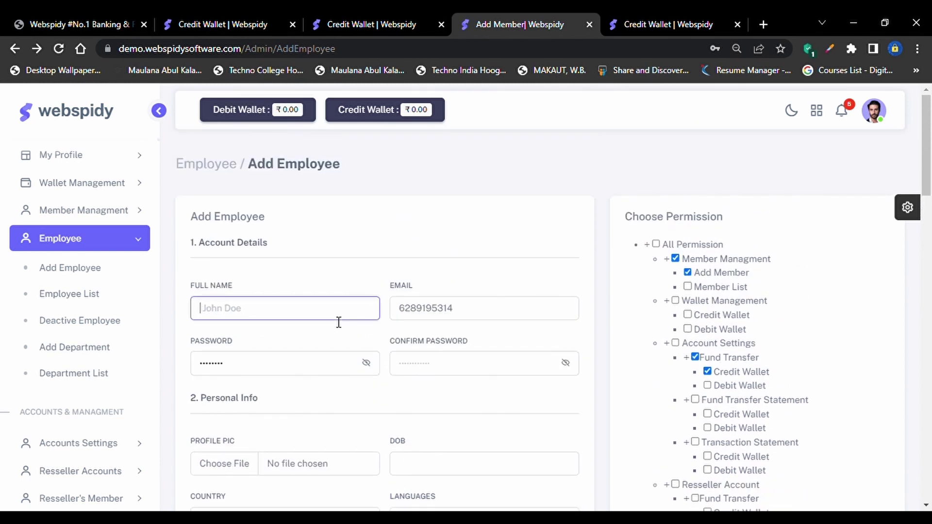
{"action": "scroll", "coordinate": [761, 385], "scroll_direction": "down", "scroll_amount": 8}
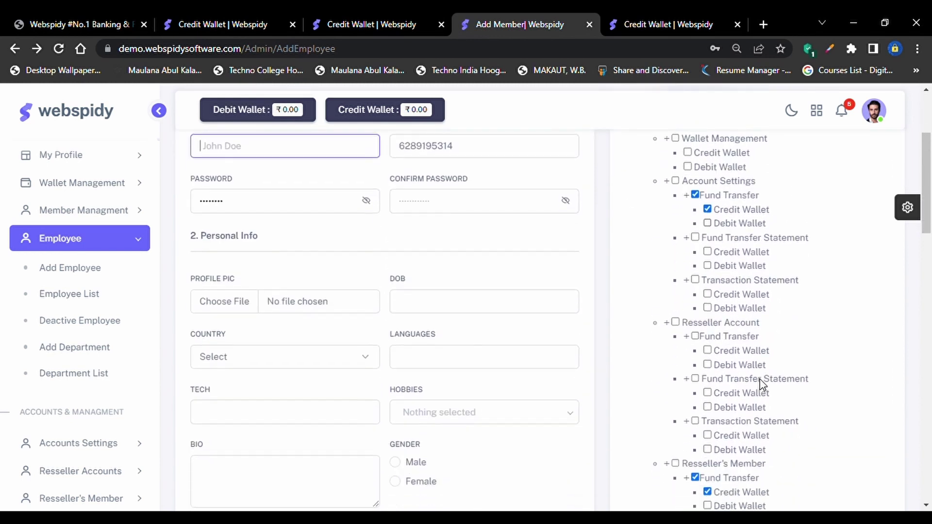
{"action": "scroll", "coordinate": [760, 381], "scroll_direction": "down", "scroll_amount": 8}
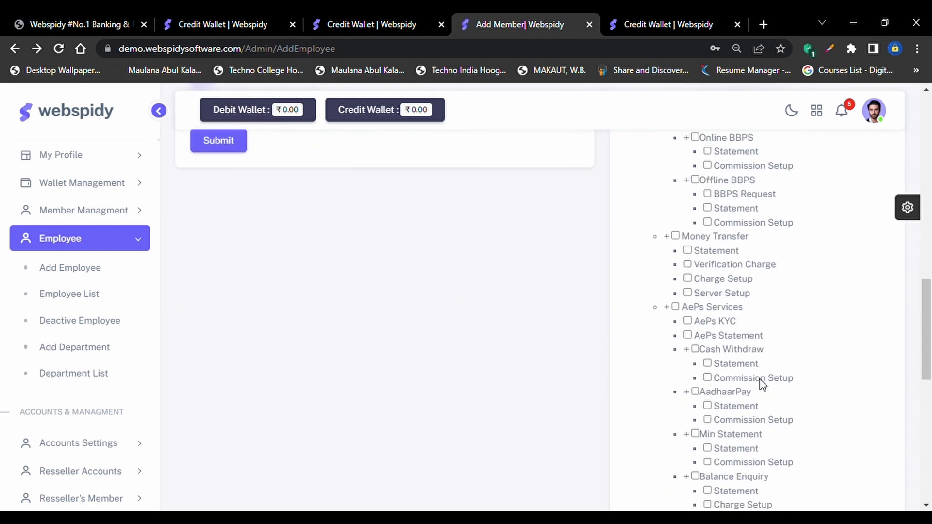
{"action": "left_click", "coordinate": [114, 249]}
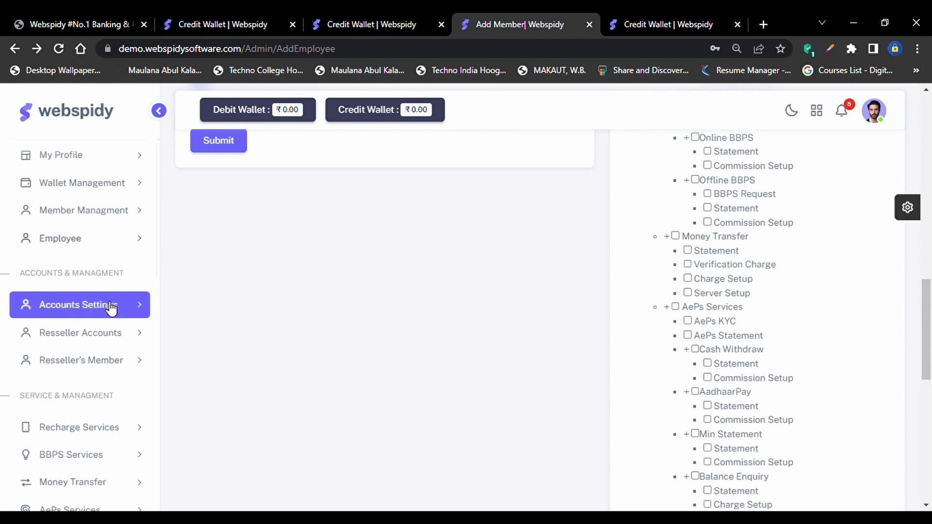
Expand Accounts Settings and Fund Transfer to list Credit Wallet and Debit Wallet
{"action": "scroll", "coordinate": [110, 307], "scroll_direction": "down", "scroll_amount": 1}
{"action": "scroll", "coordinate": [113, 311], "scroll_direction": "down", "scroll_amount": 1}
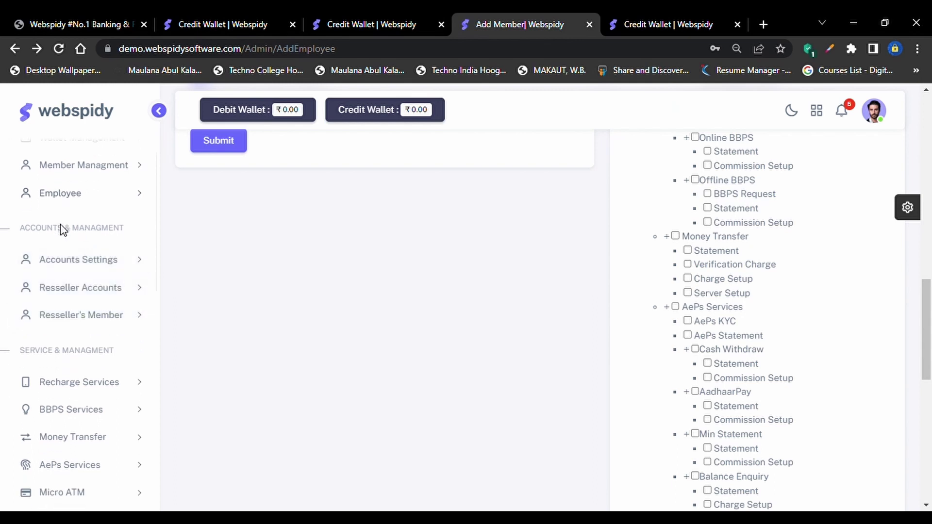
{"action": "left_click", "coordinate": [110, 268]}
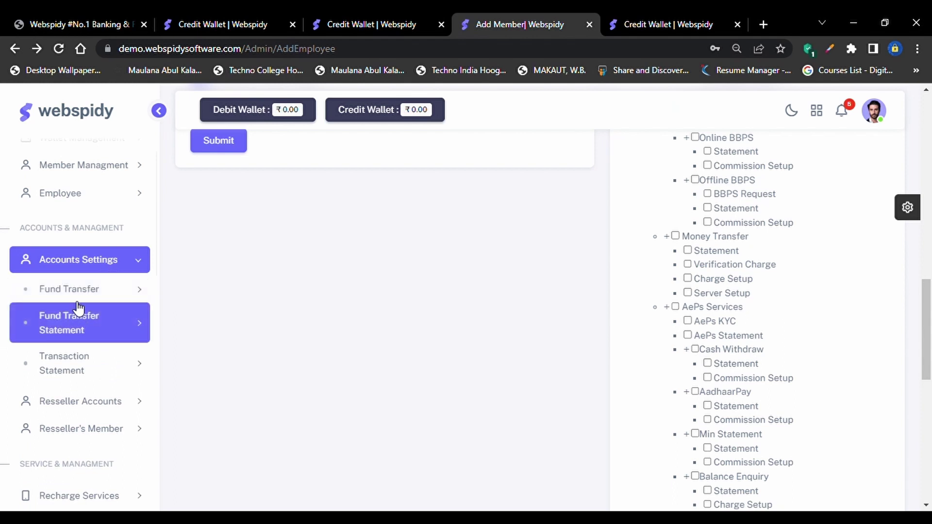
{"action": "left_click", "coordinate": [118, 293]}
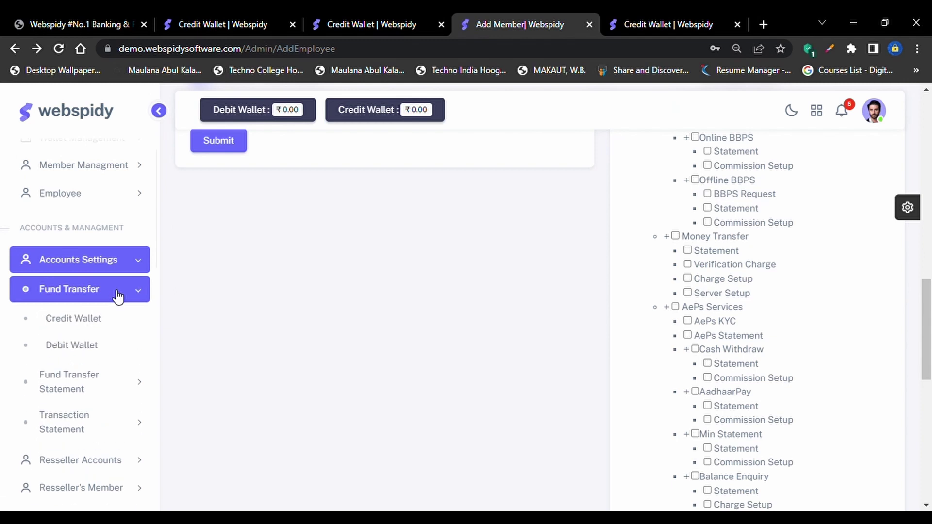
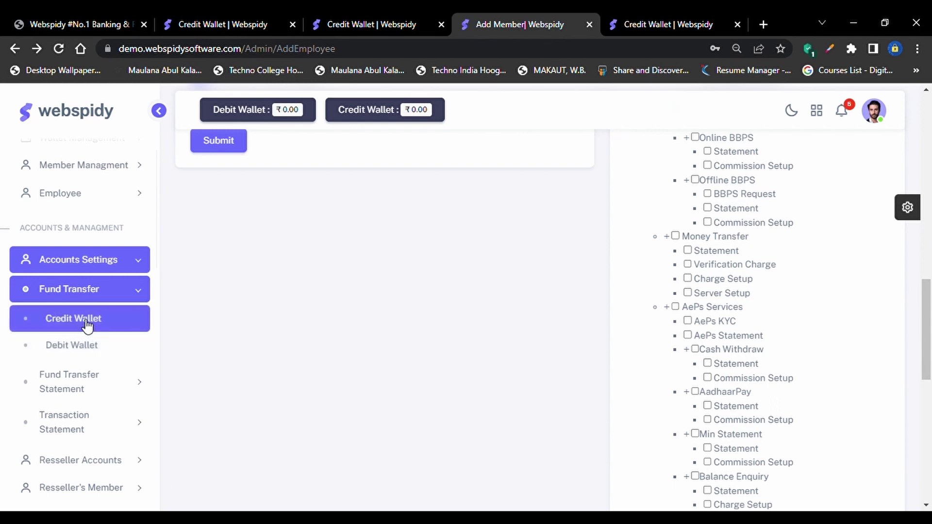
Load the Credit Wallet page, then switch to the Debit Wallet (AePs Wallet) fund transfer page
{"action": "left_click", "coordinate": [88, 327]}
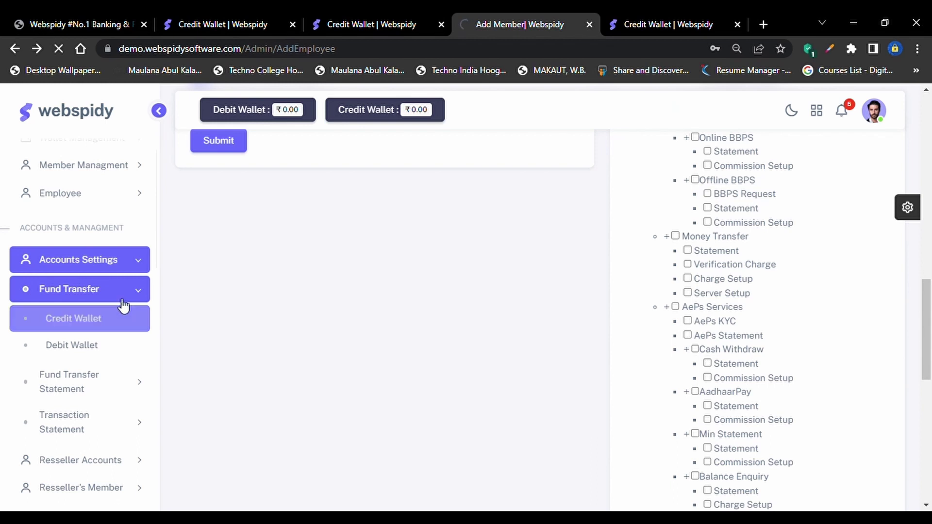
{"action": "scroll", "coordinate": [126, 302], "scroll_direction": "up", "scroll_amount": 2}
{"action": "scroll", "coordinate": [129, 300], "scroll_direction": "down", "scroll_amount": 3}
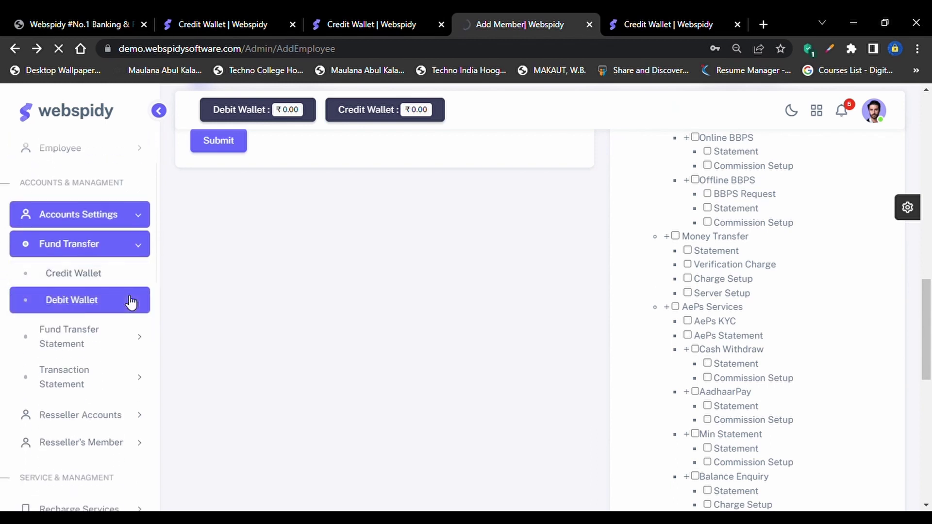
{"action": "left_click", "coordinate": [130, 302]}
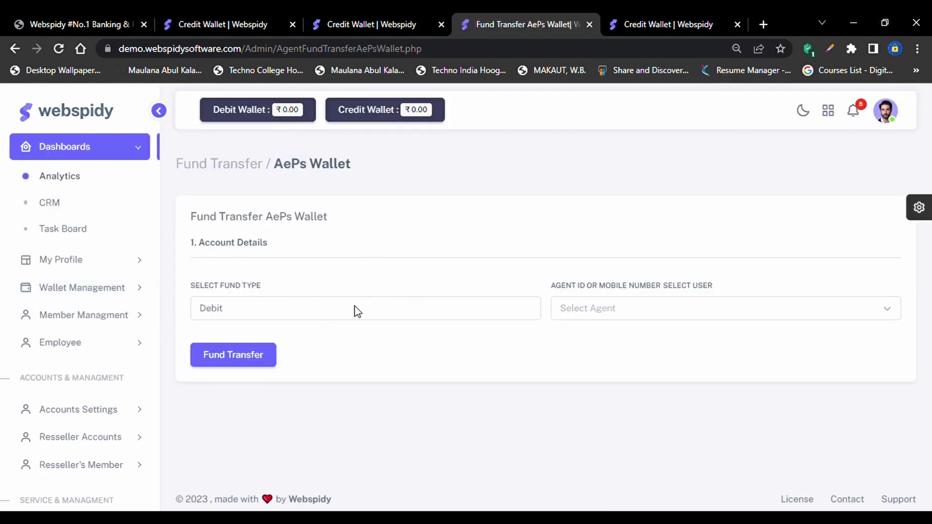
Set Fund Type to Credit and select the first agent as recipient
{"action": "left_click", "coordinate": [356, 312]}
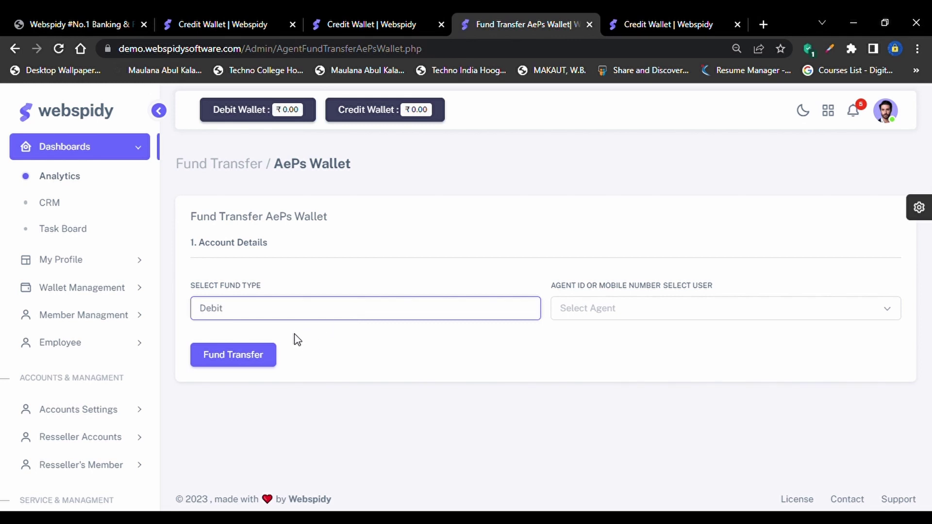
{"action": "key", "text": "Down"}
{"action": "left_click", "coordinate": [651, 309]}
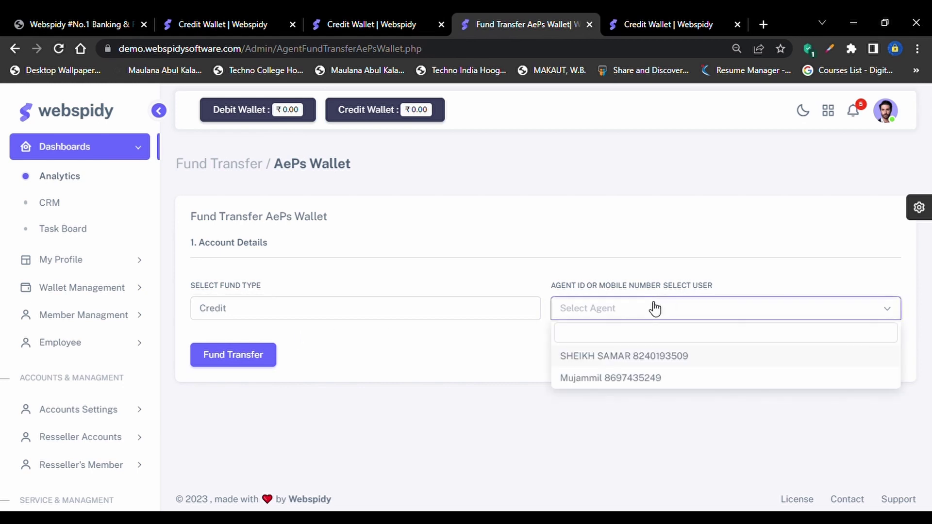
{"action": "left_click", "coordinate": [604, 357]}
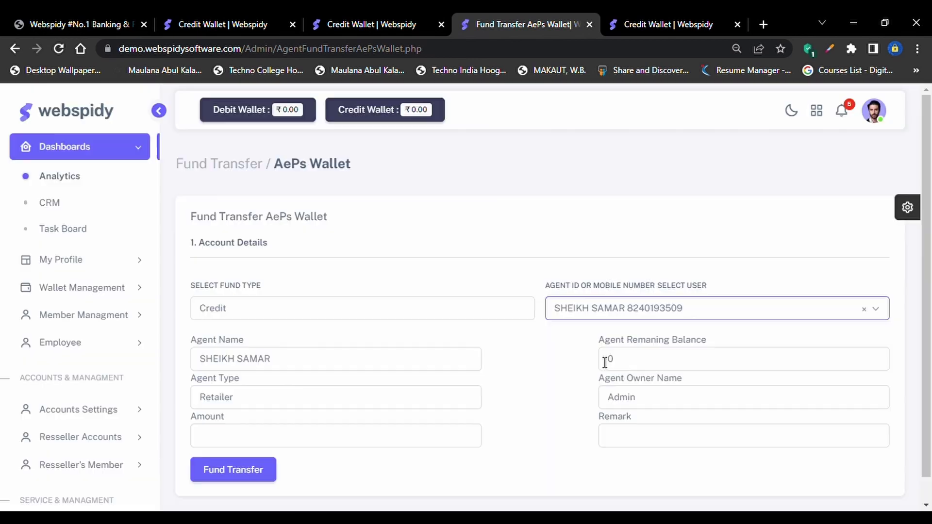
{"action": "scroll", "coordinate": [604, 361], "scroll_direction": "down", "scroll_amount": 1}
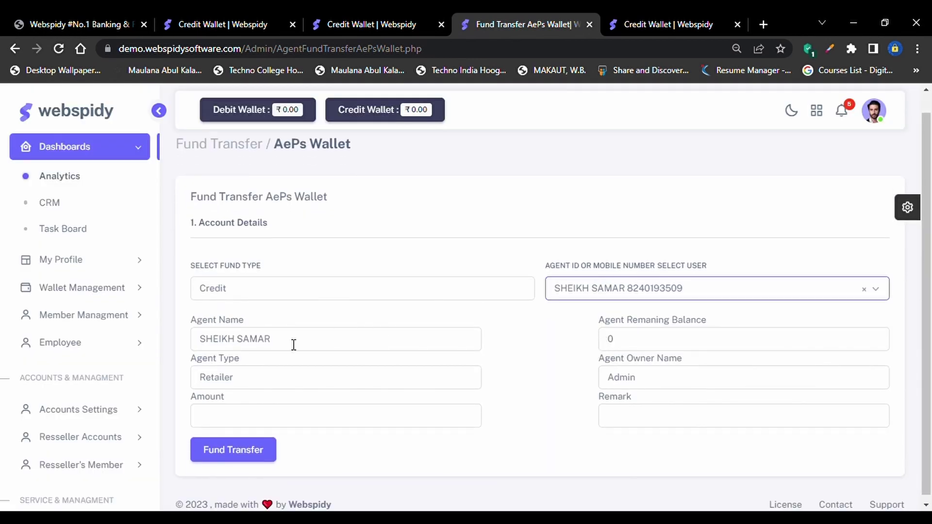
Review the filled-in agent details: name, remaining balance, Retailer type and owner Admin
{"action": "left_click", "coordinate": [276, 344]}
{"action": "key", "text": "shift+Left"}
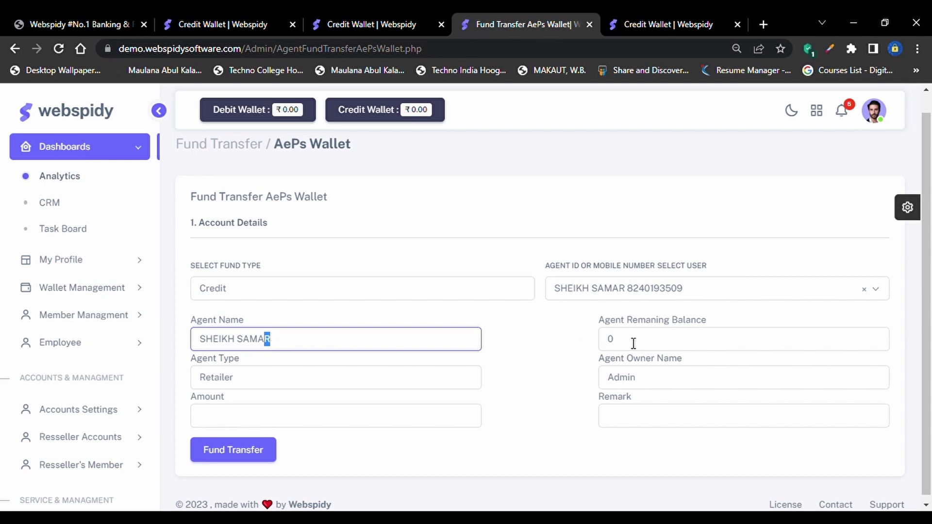
{"action": "left_click", "coordinate": [633, 344]}
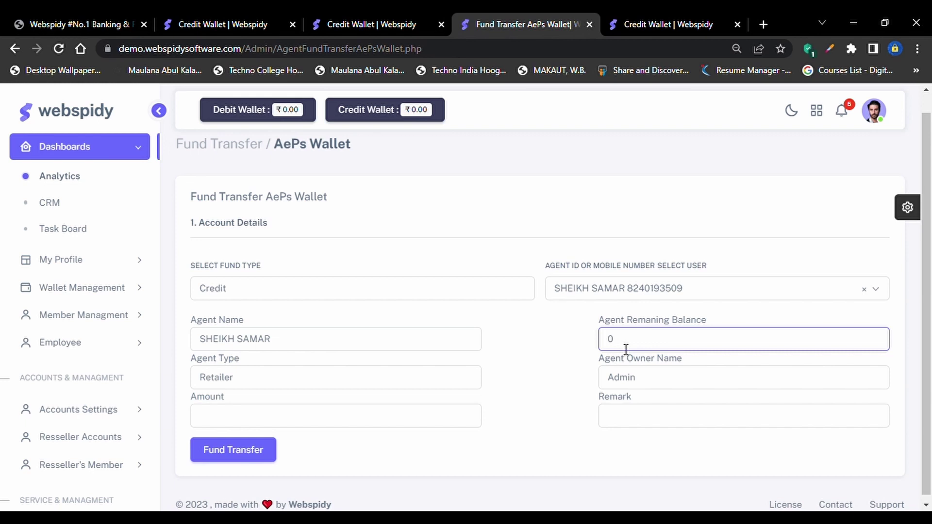
{"action": "left_click", "coordinate": [284, 387]}
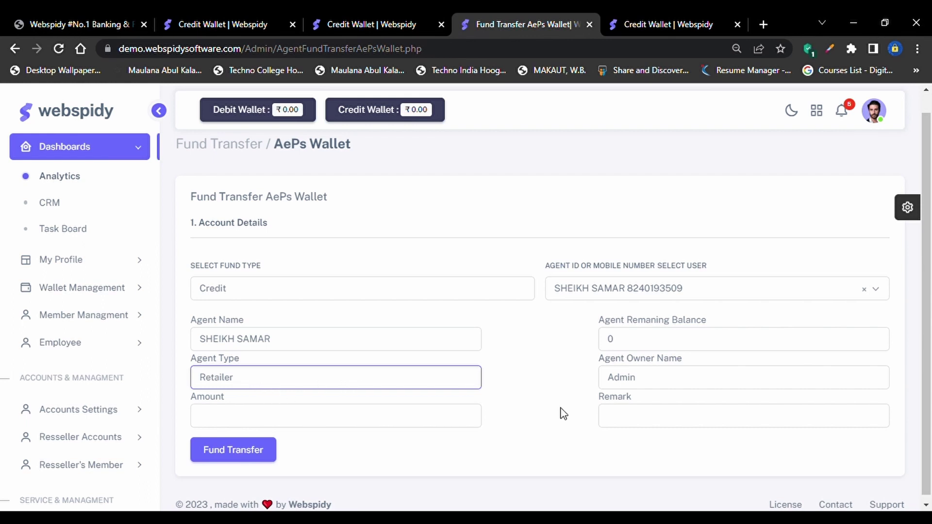
{"action": "left_click", "coordinate": [642, 375]}
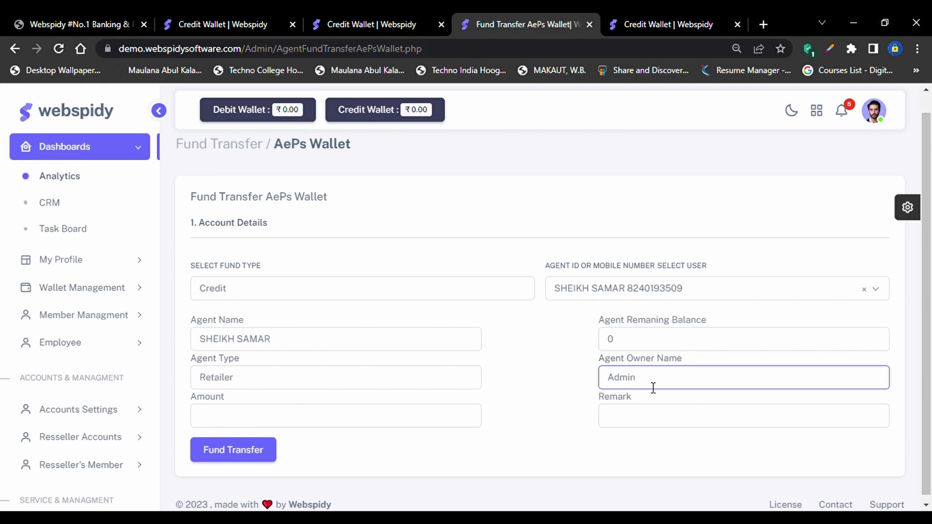
{"action": "left_click_drag", "start_coordinate": [654, 387], "coordinate": [606, 388]}
Transfer amount 100 with remark TEST to the agent's AePs wallet and confirm
{"action": "left_click", "coordinate": [359, 418]}
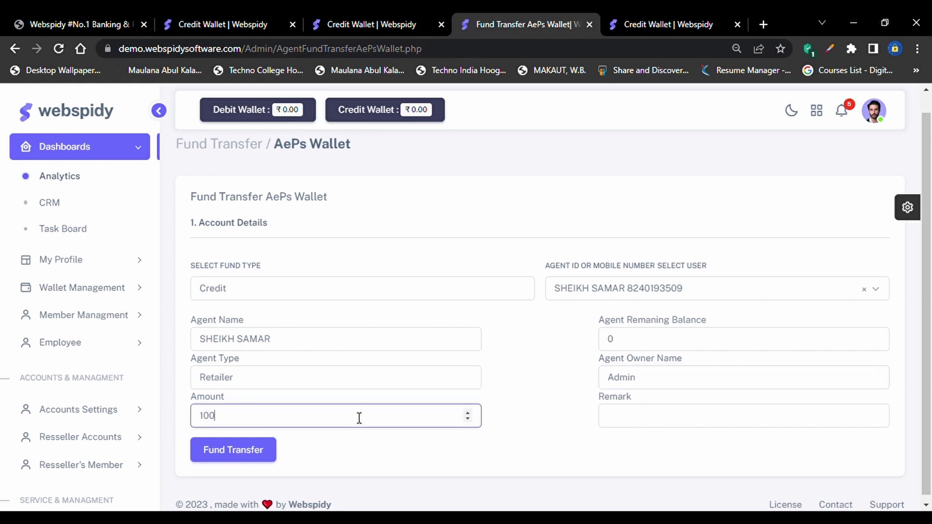
{"action": "left_click", "coordinate": [640, 418]}
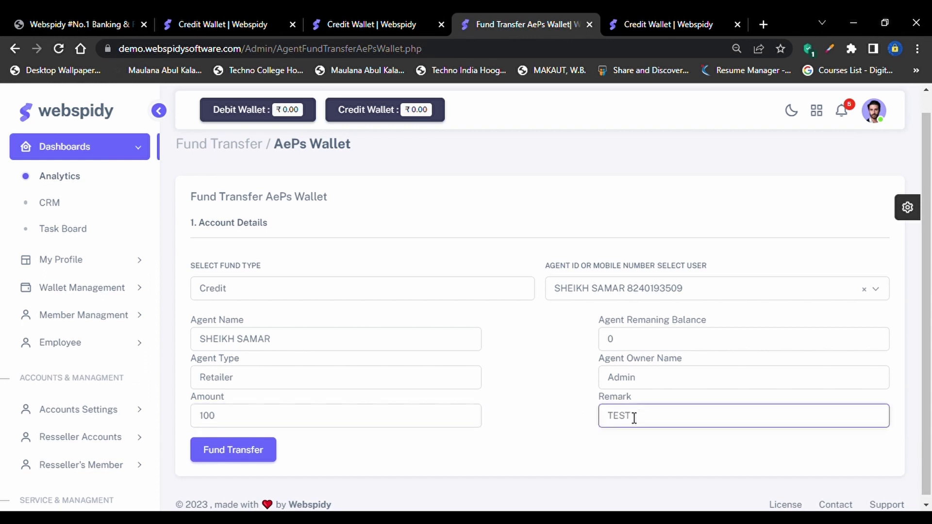
{"action": "left_click", "coordinate": [248, 450]}
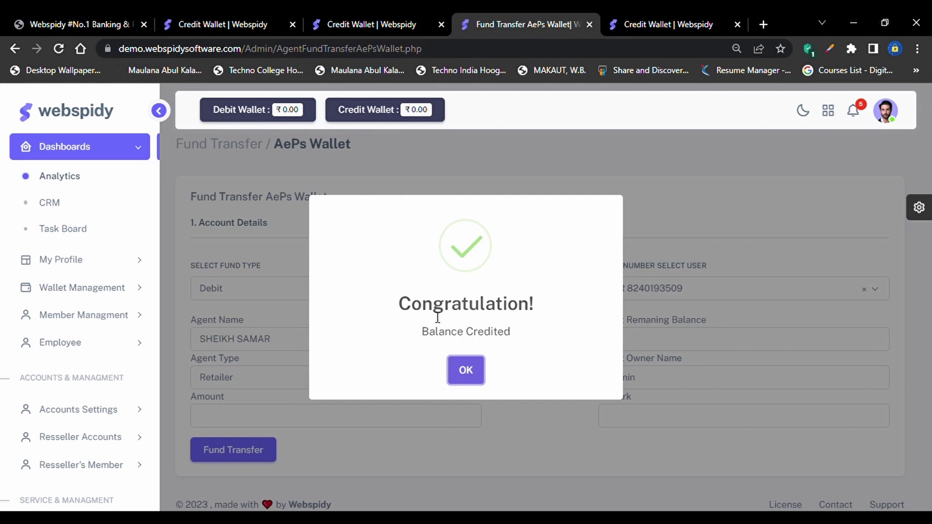
{"action": "left_click", "coordinate": [467, 371]}
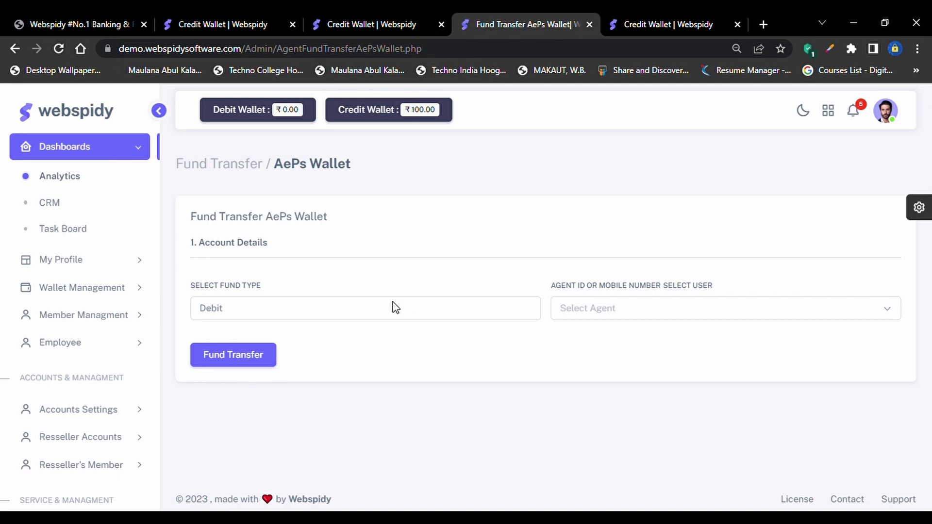
Open the Debit Wallet (main wallet) page under Accounts Settings > Fund Transfer
{"action": "scroll", "coordinate": [107, 443], "scroll_direction": "down", "scroll_amount": 1}
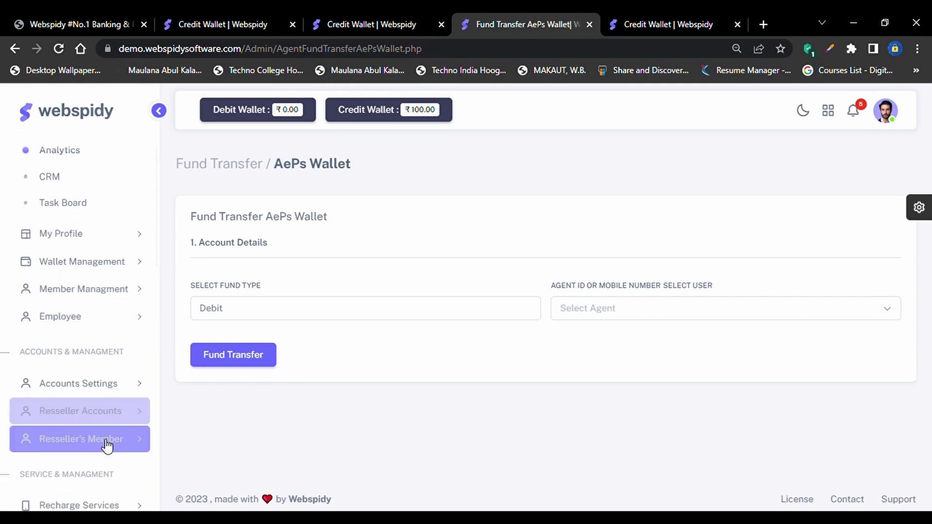
{"action": "left_click", "coordinate": [117, 384]}
{"action": "left_click", "coordinate": [107, 334]}
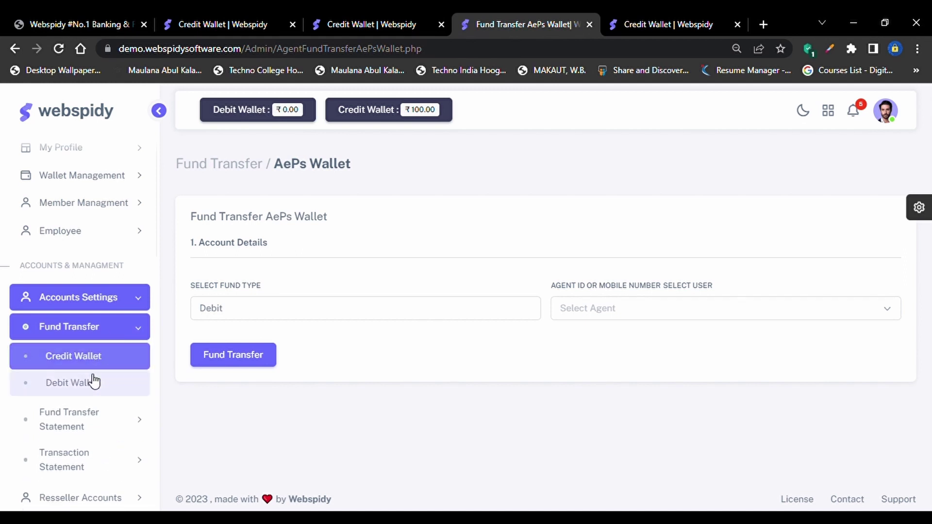
{"action": "left_click", "coordinate": [92, 386]}
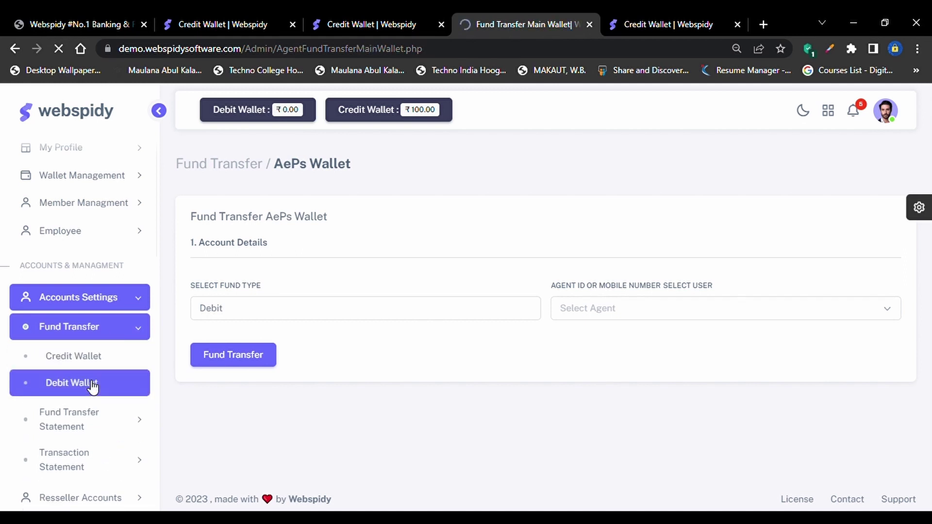
Set Fund Type to Credit and select the first agent, checking their remaining balance
{"action": "left_click", "coordinate": [345, 320]}
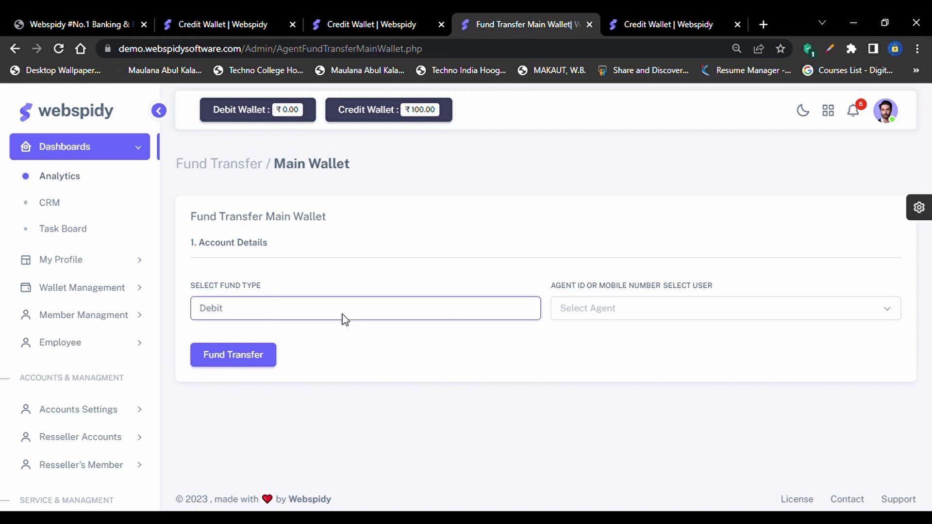
{"action": "left_click", "coordinate": [324, 339]}
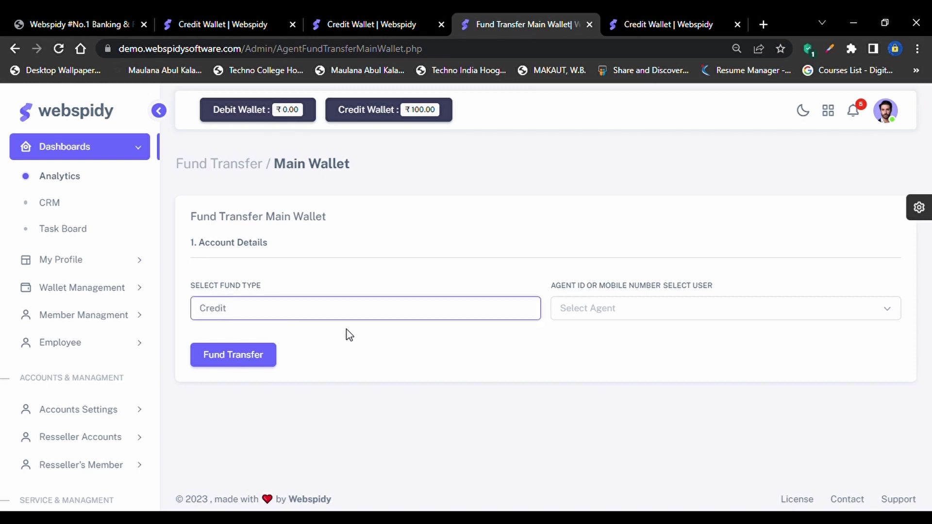
{"action": "left_click", "coordinate": [650, 304]}
{"action": "left_click", "coordinate": [611, 362]}
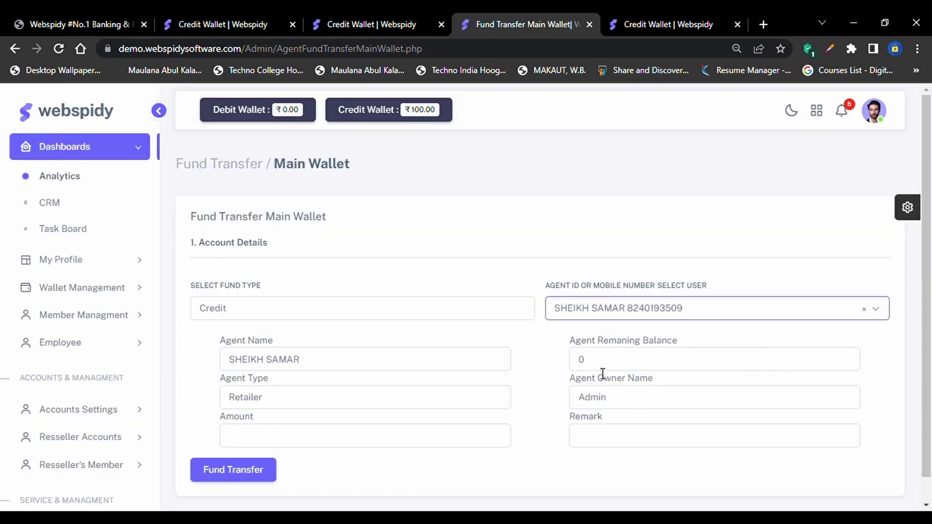
{"action": "left_click", "coordinate": [651, 358]}
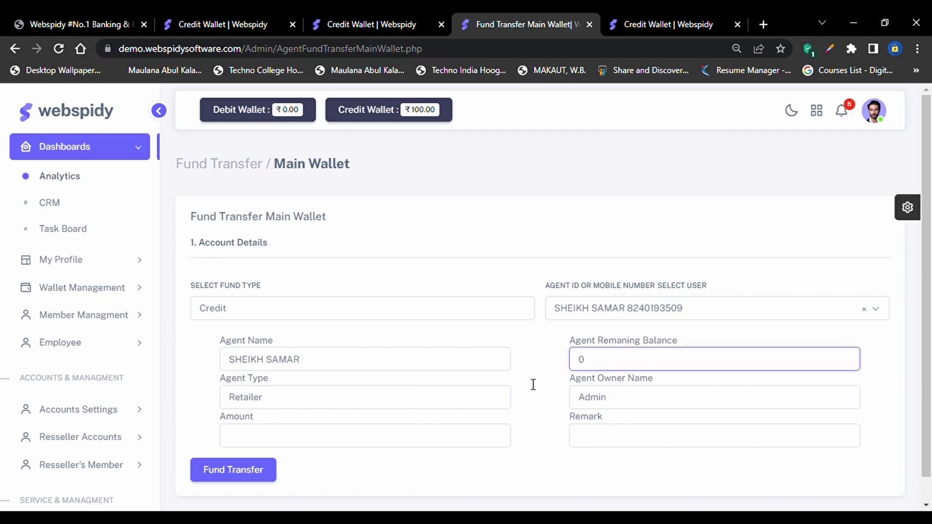
Transfer 100 with remark TEST to the agent's main wallet and confirm
{"action": "left_click", "coordinate": [323, 436]}
{"action": "type", "text": "100"}
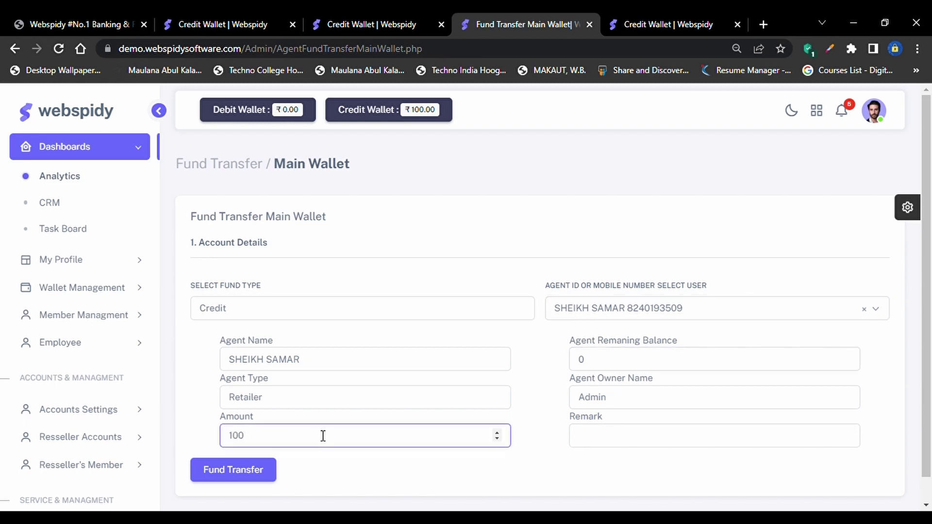
{"action": "key", "text": "Tab"}
{"action": "type", "text": "TEST"}
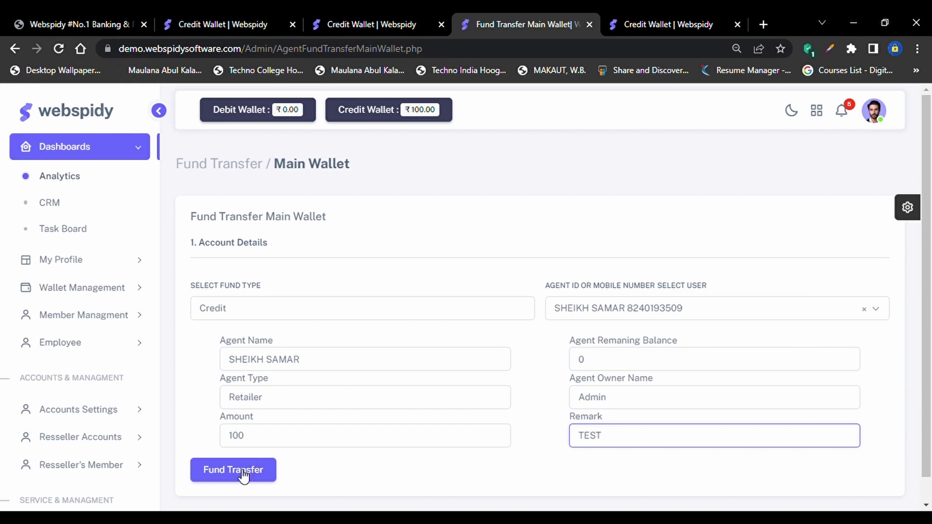
{"action": "left_click", "coordinate": [242, 475]}
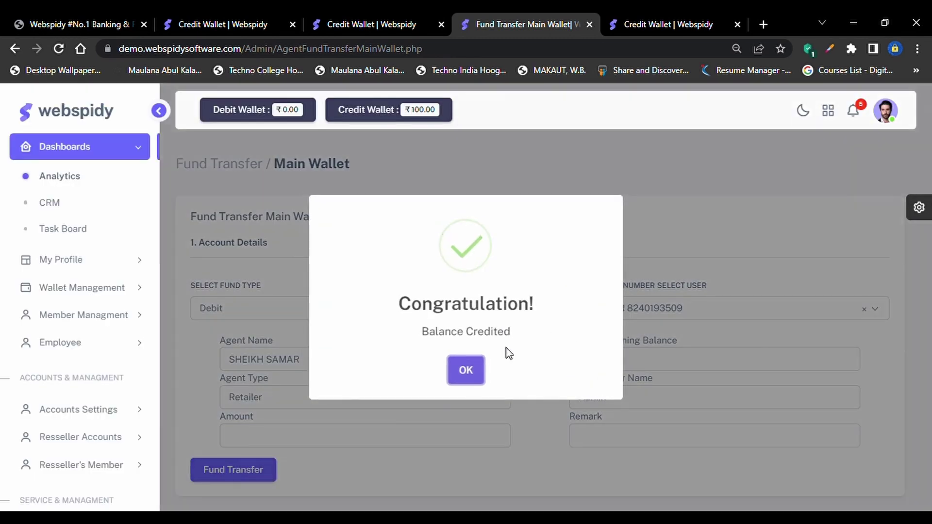
{"action": "left_click", "coordinate": [467, 370]}
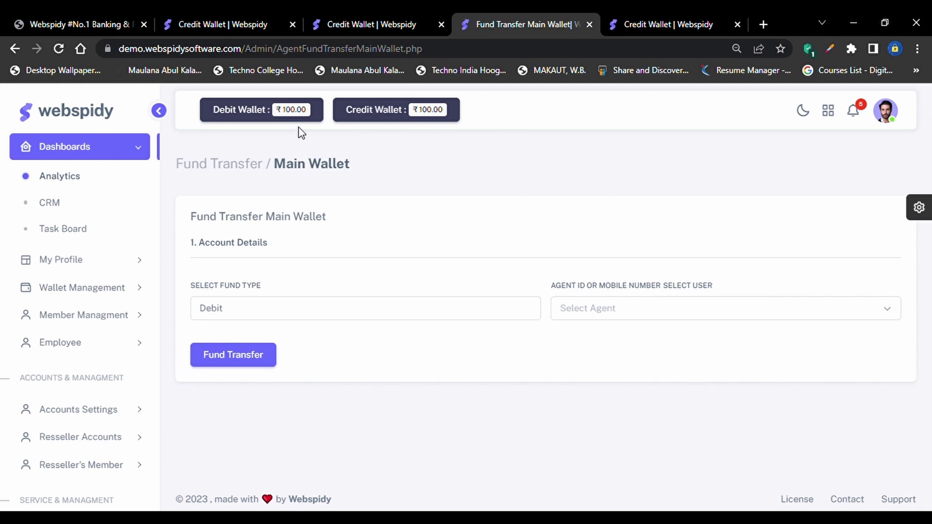
{"action": "left_click", "coordinate": [343, 312]}
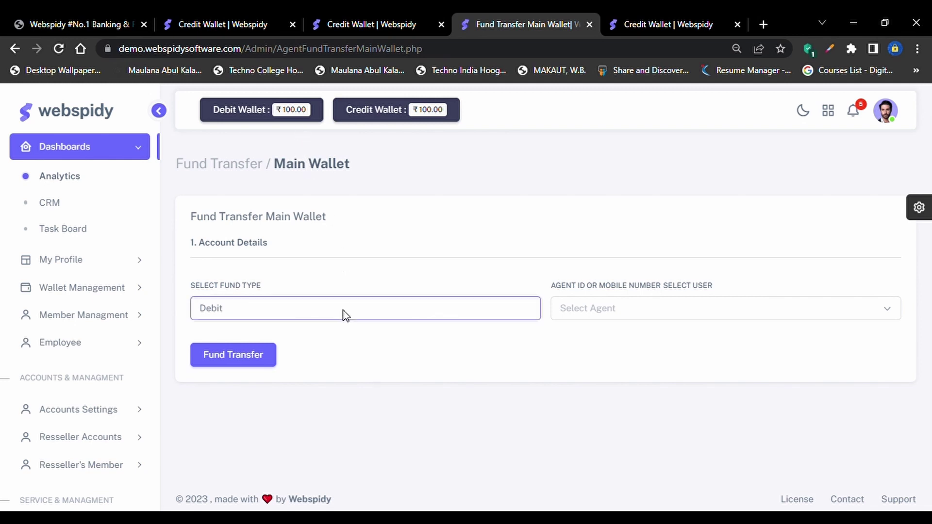
Debit 50 from the first agent's main wallet with remark TEST and confirm
{"action": "left_click", "coordinate": [598, 314]}
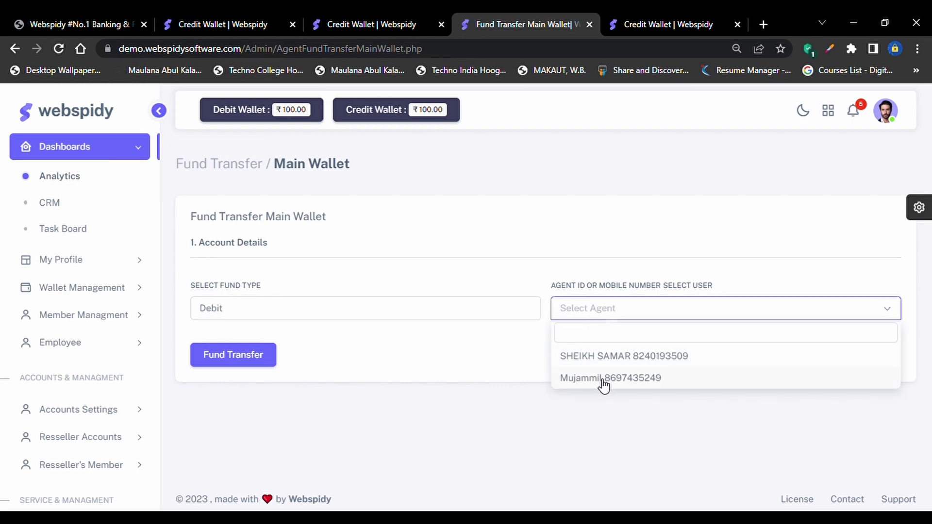
{"action": "left_click", "coordinate": [598, 358]}
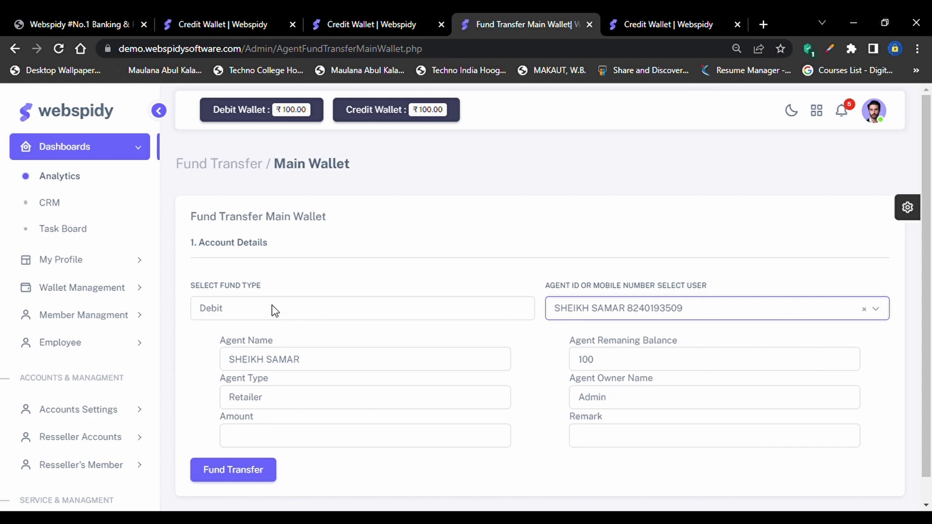
{"action": "left_click", "coordinate": [265, 446]}
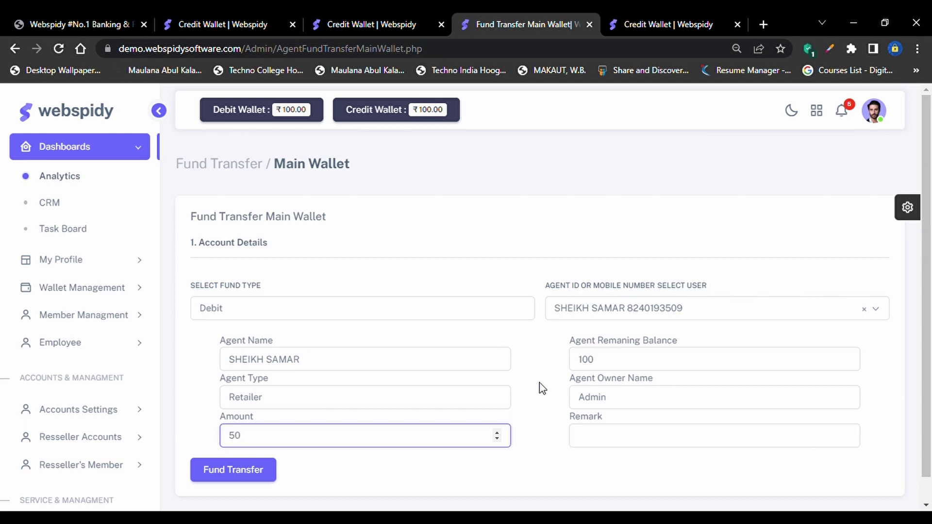
{"action": "left_click", "coordinate": [681, 447]}
{"action": "type", "text": "TEST"}
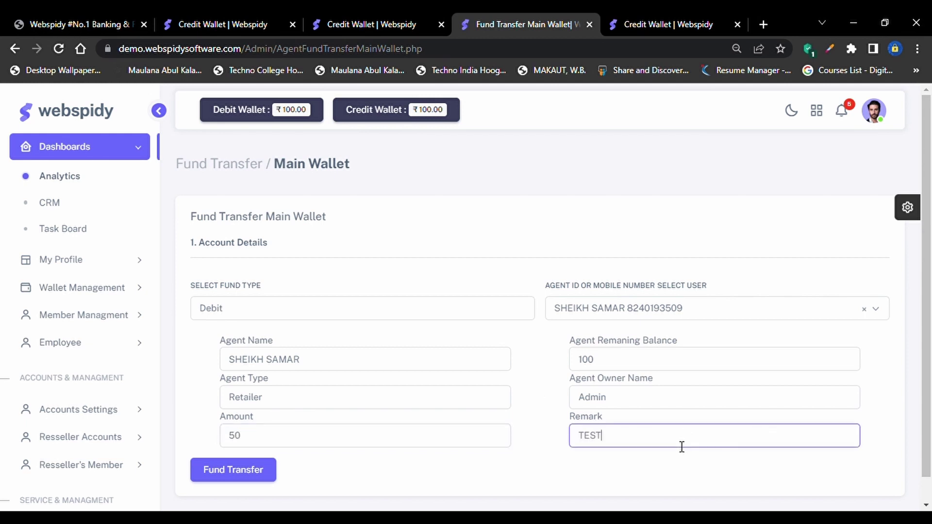
{"action": "left_click", "coordinate": [251, 460]}
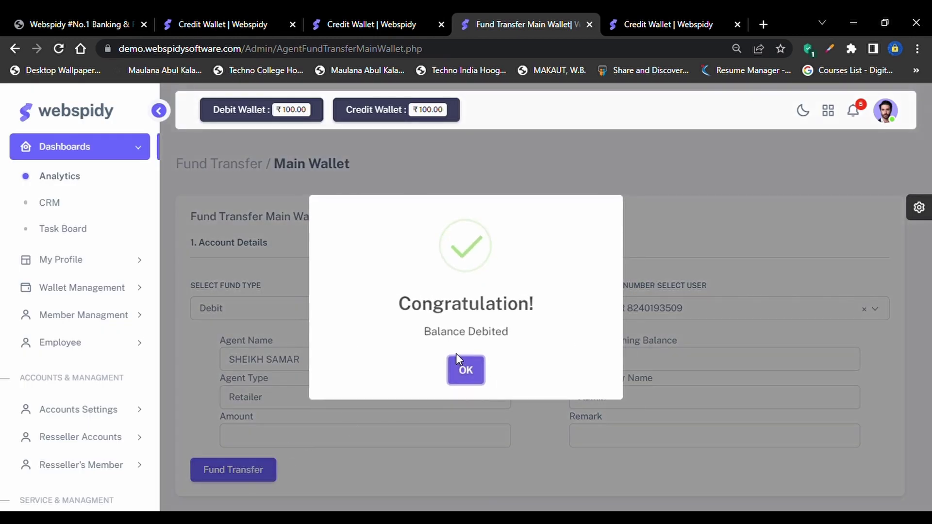
{"action": "left_click", "coordinate": [468, 370]}
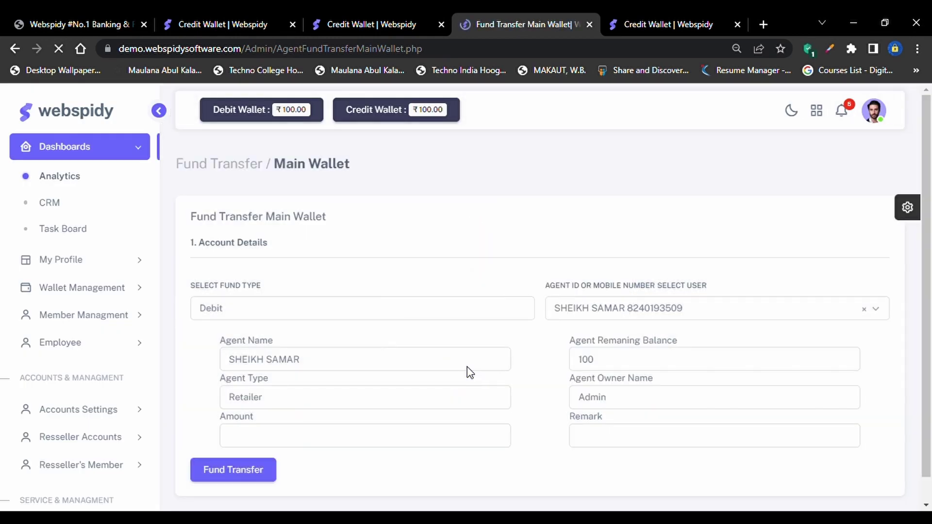
Reselect the agent to verify the remaining balance now reads 50
{"action": "left_click", "coordinate": [589, 311]}
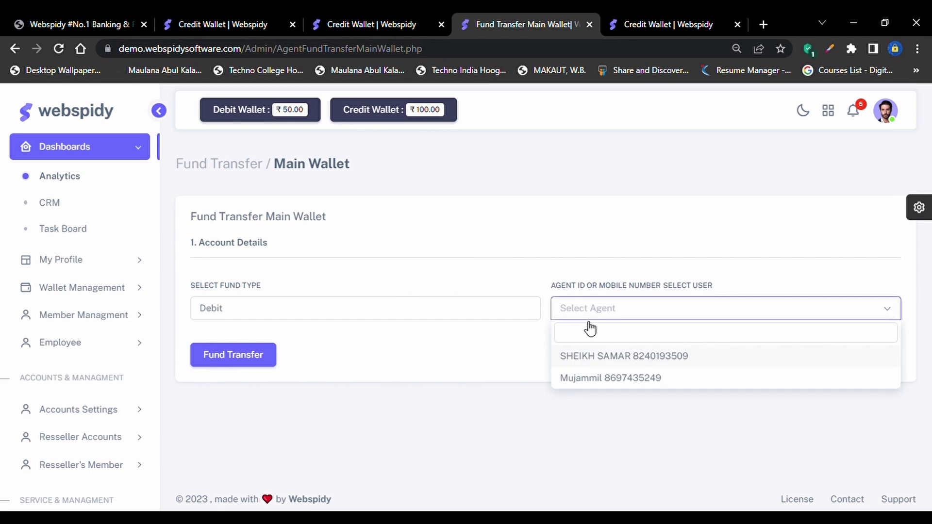
{"action": "left_click", "coordinate": [589, 358]}
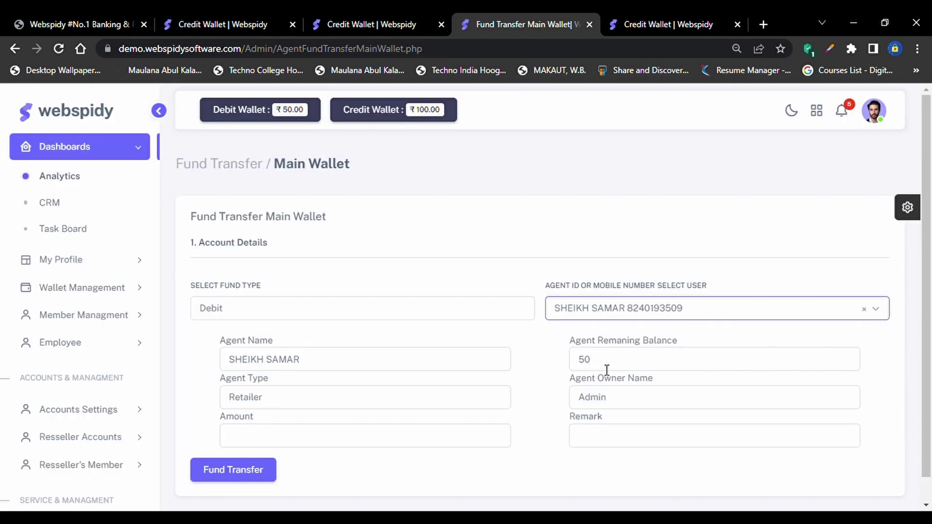
{"action": "double_click", "coordinate": [607, 368]}
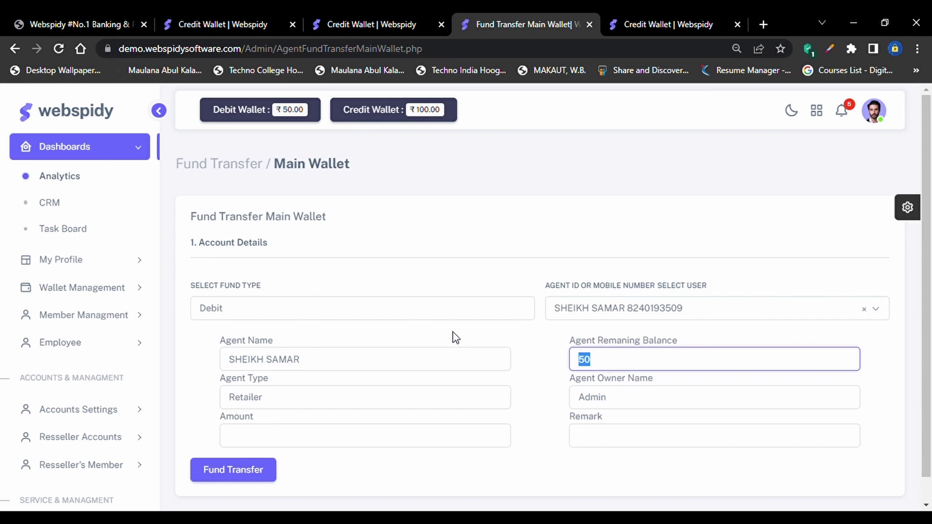
{"action": "left_click", "coordinate": [109, 411]}
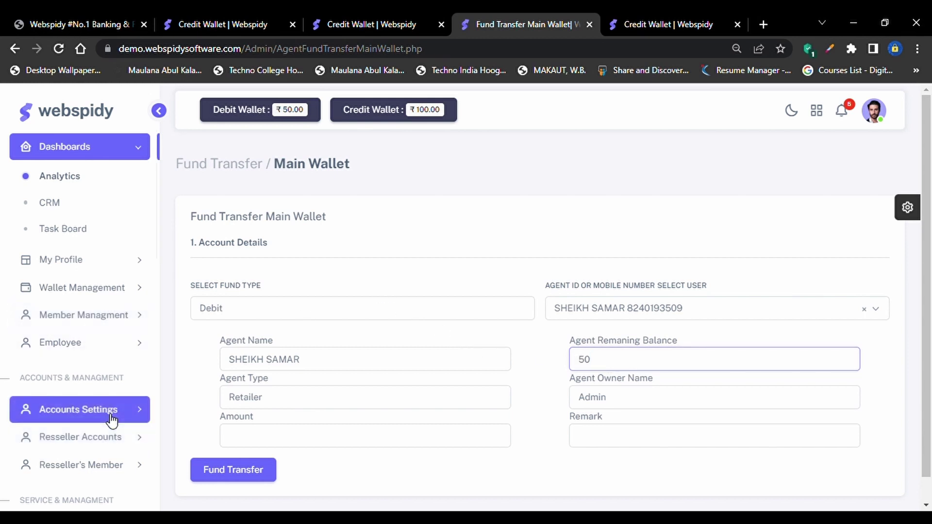
Expand Fund Transfer and Fund Transfer Statement in the sidebar to list the statement wallets
{"action": "left_click", "coordinate": [110, 359]}
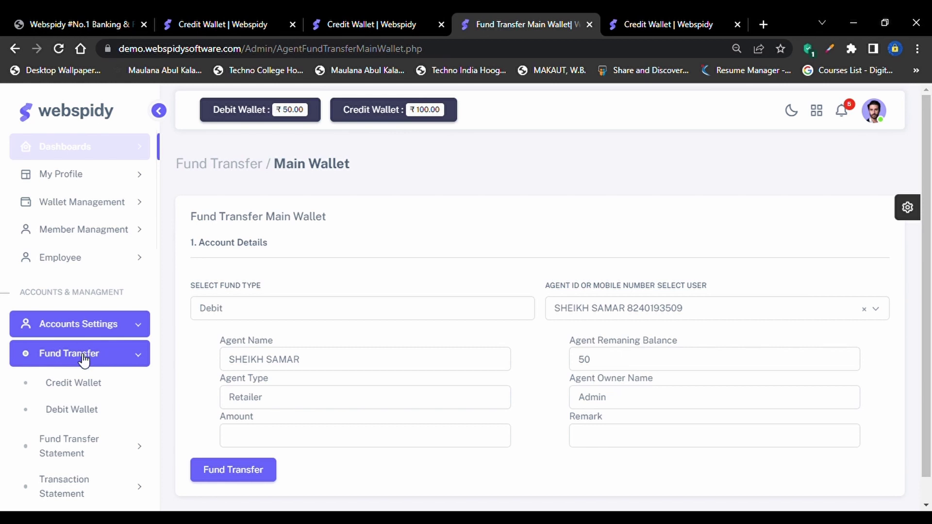
{"action": "left_click", "coordinate": [114, 446]}
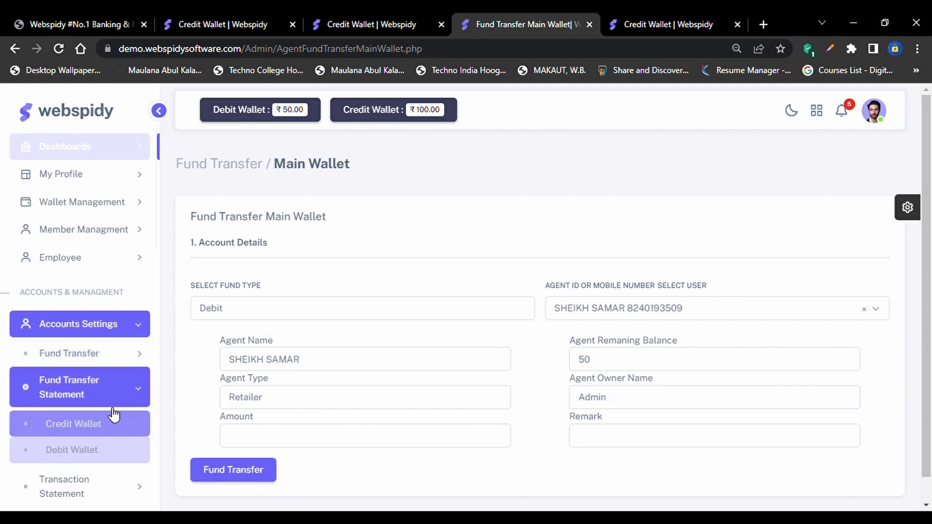
{"action": "scroll", "coordinate": [113, 408], "scroll_direction": "down", "scroll_amount": 2}
{"action": "scroll", "coordinate": [111, 402], "scroll_direction": "down", "scroll_amount": 1}
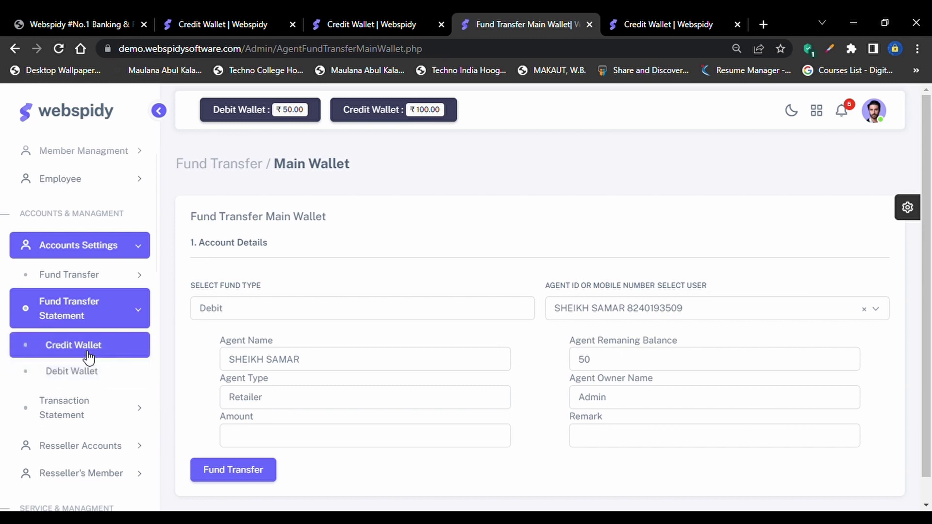
Open the Credit Wallet statement and review its entry: 0.00 opening, 500 amount, remark test, 500.00 closing
{"action": "left_click", "coordinate": [88, 358]}
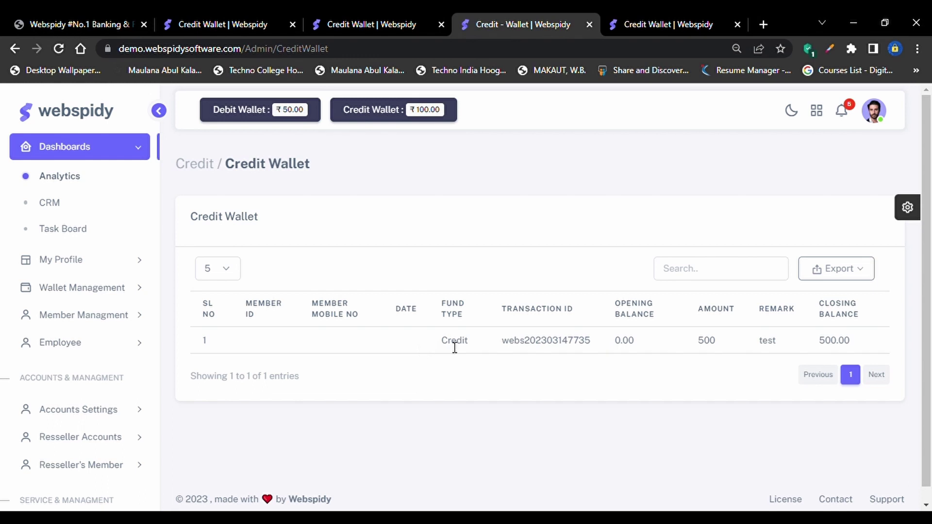
{"action": "double_click", "coordinate": [580, 348]}
{"action": "double_click", "coordinate": [619, 352]}
{"action": "left_click", "coordinate": [707, 350]}
{"action": "double_click", "coordinate": [707, 348]}
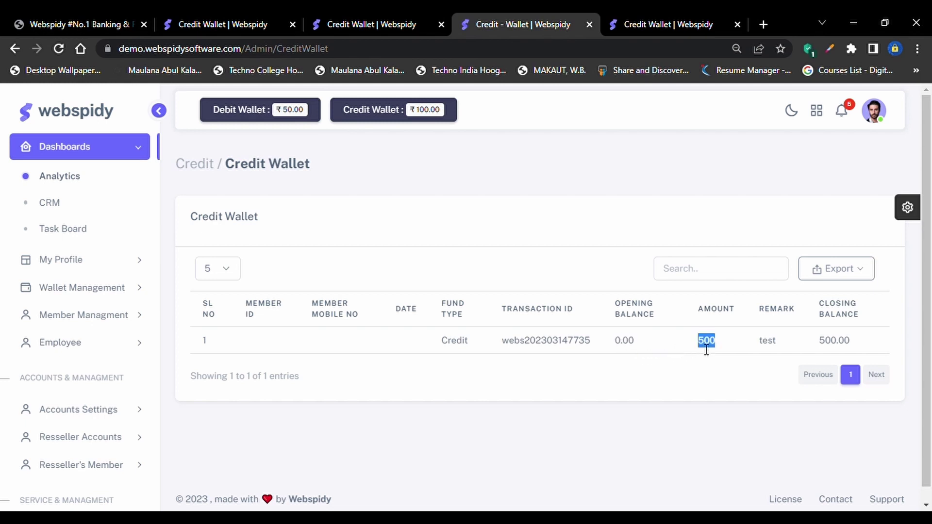
{"action": "double_click", "coordinate": [769, 346]}
{"action": "left_click_drag", "start_coordinate": [820, 341], "coordinate": [850, 343]}
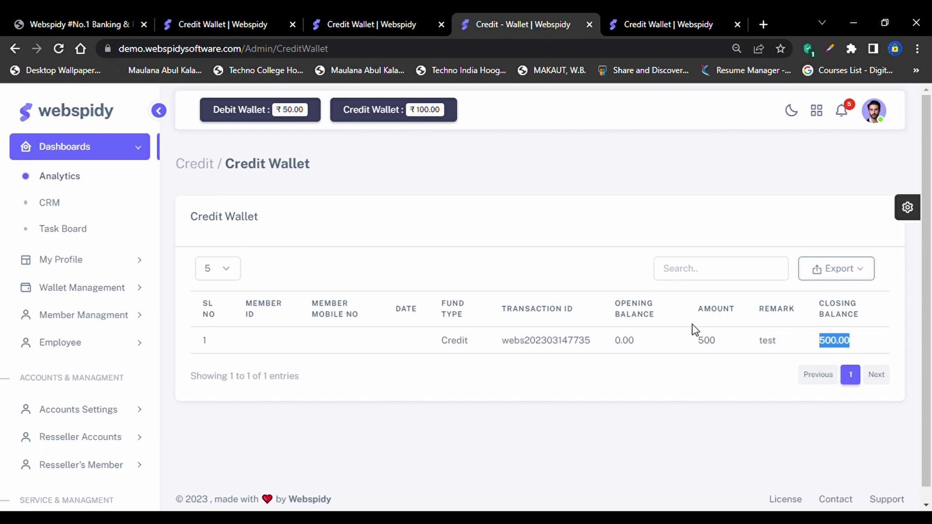
Open the Debit Wallet fund transfer statement from Accounts Settings
{"action": "left_click", "coordinate": [109, 413]}
{"action": "left_click", "coordinate": [100, 395]}
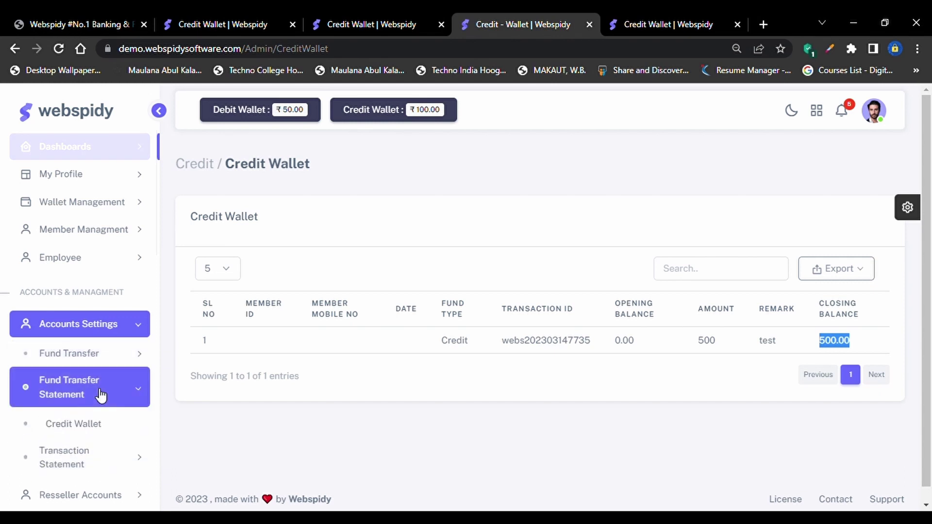
{"action": "left_click", "coordinate": [84, 448]}
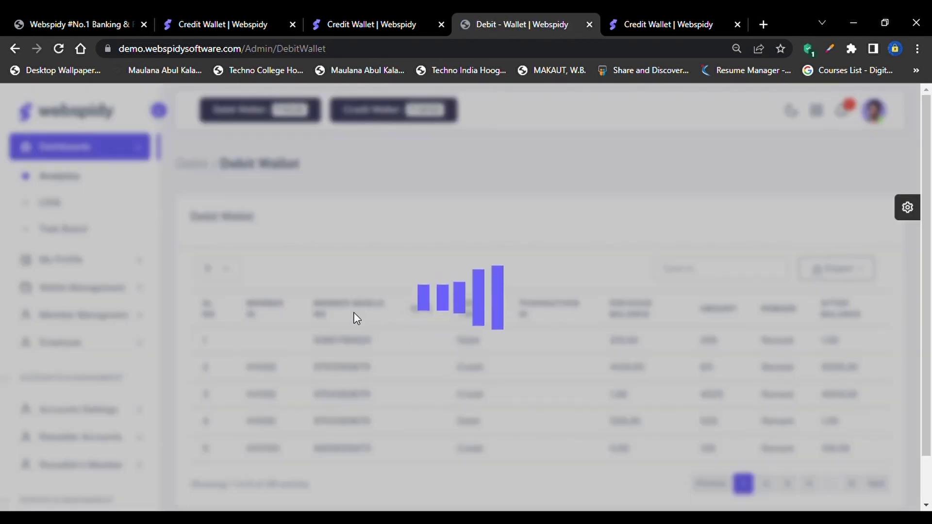
Scroll through the Debit Wallet statement table, checking the Debit fund type entries
{"action": "scroll", "coordinate": [303, 352], "scroll_direction": "down", "scroll_amount": 1}
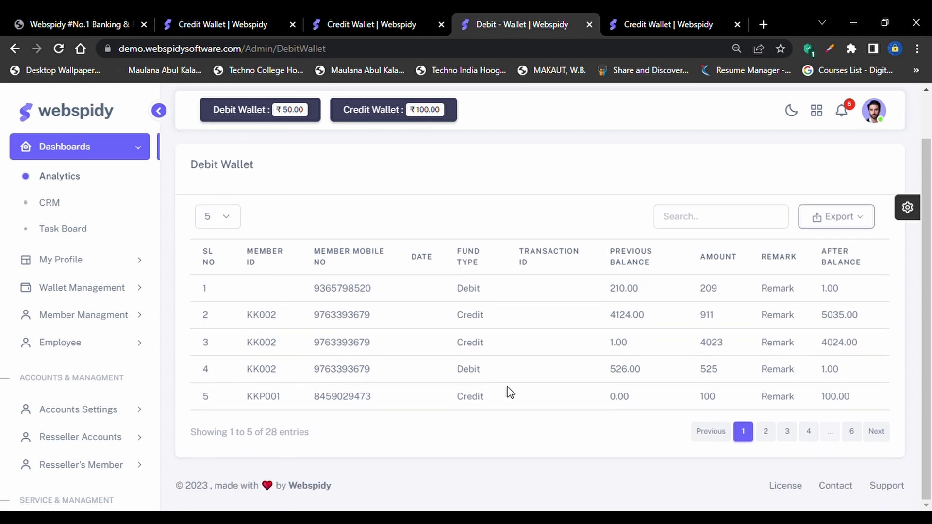
{"action": "double_click", "coordinate": [473, 298]}
{"action": "left_click", "coordinate": [637, 299]}
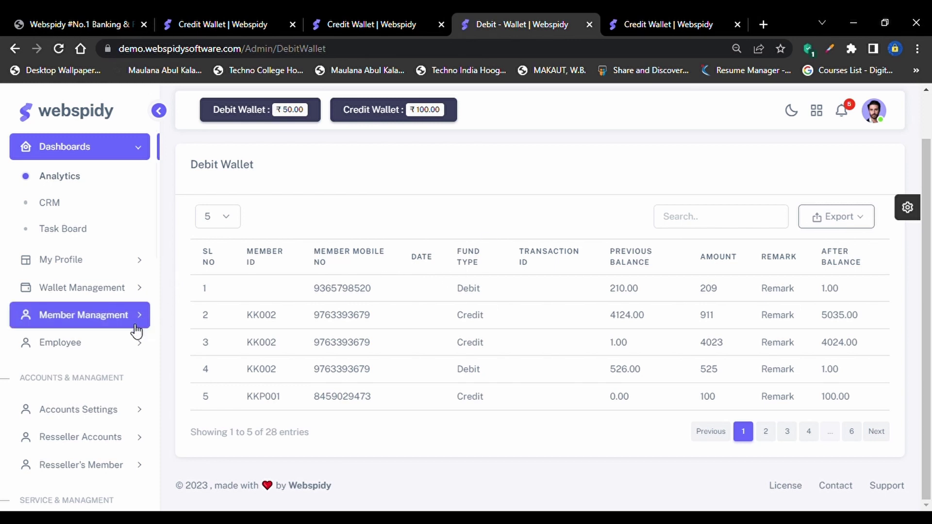
Open the Credit Main Wallet transaction statement under Accounts Settings > Transaction Statement
{"action": "left_click", "coordinate": [86, 412]}
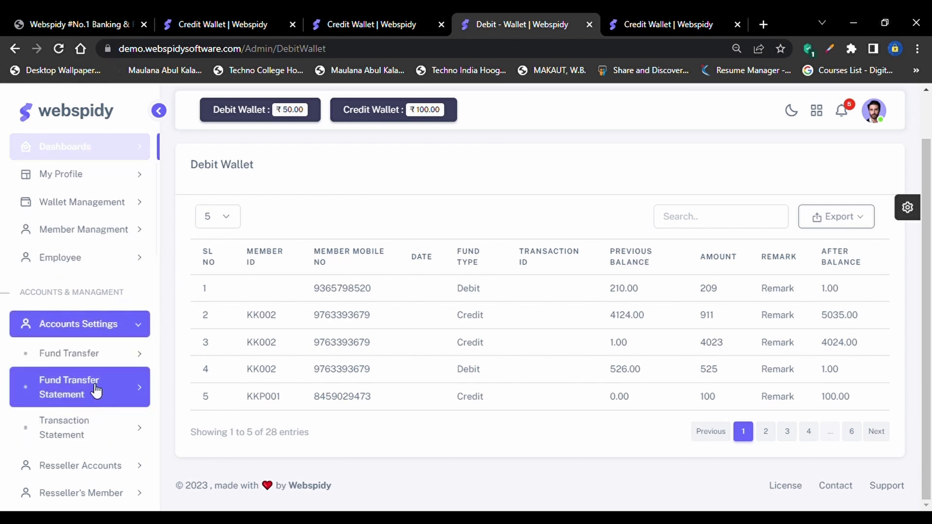
{"action": "scroll", "coordinate": [115, 424], "scroll_direction": "down", "scroll_amount": 2}
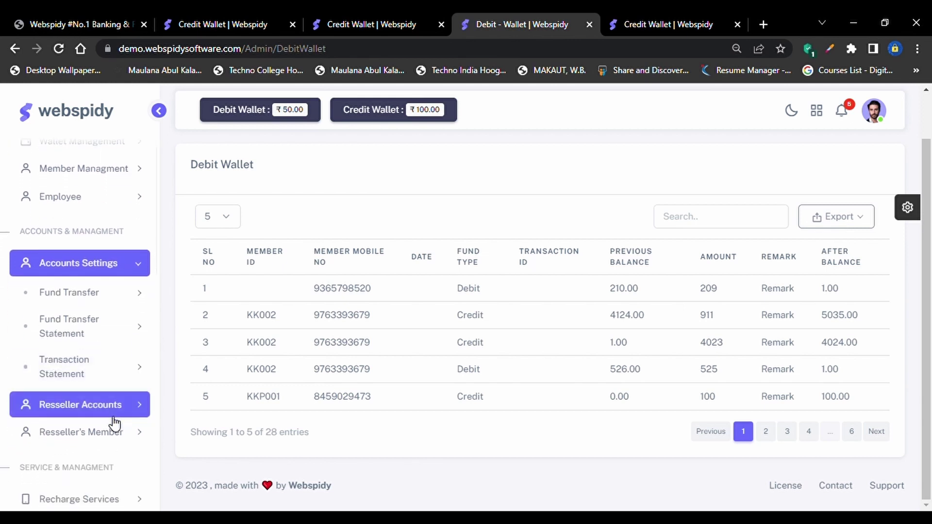
{"action": "left_click", "coordinate": [115, 376]}
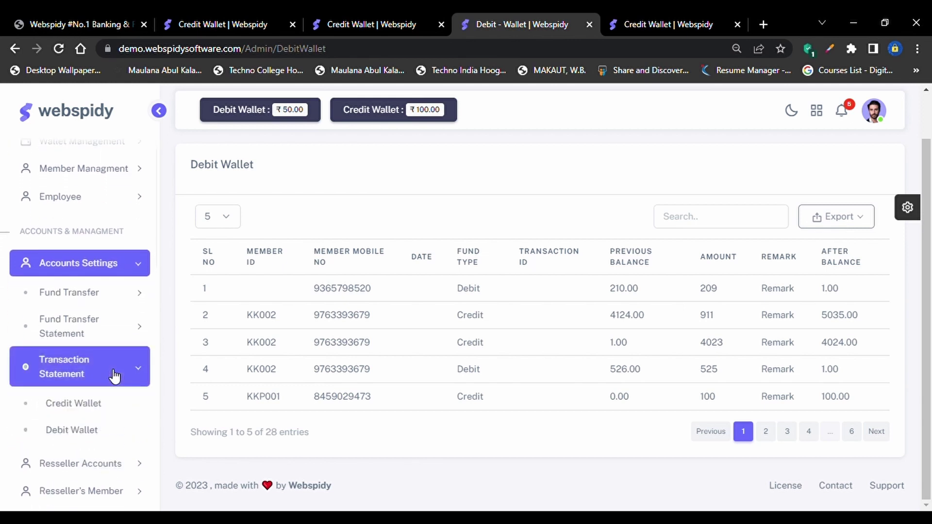
{"action": "left_click", "coordinate": [85, 411]}
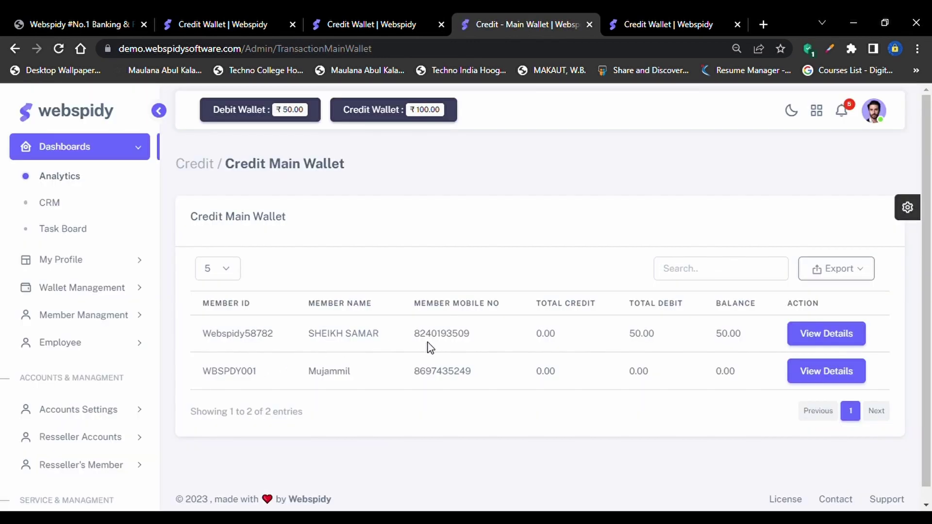
{"action": "left_click", "coordinate": [98, 416]}
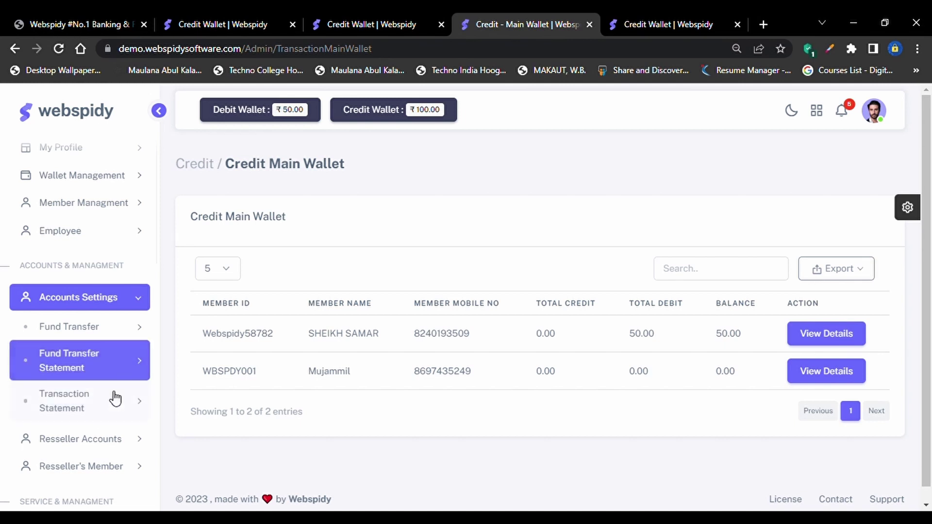
{"action": "left_click", "coordinate": [115, 401]}
{"action": "left_click", "coordinate": [92, 438]}
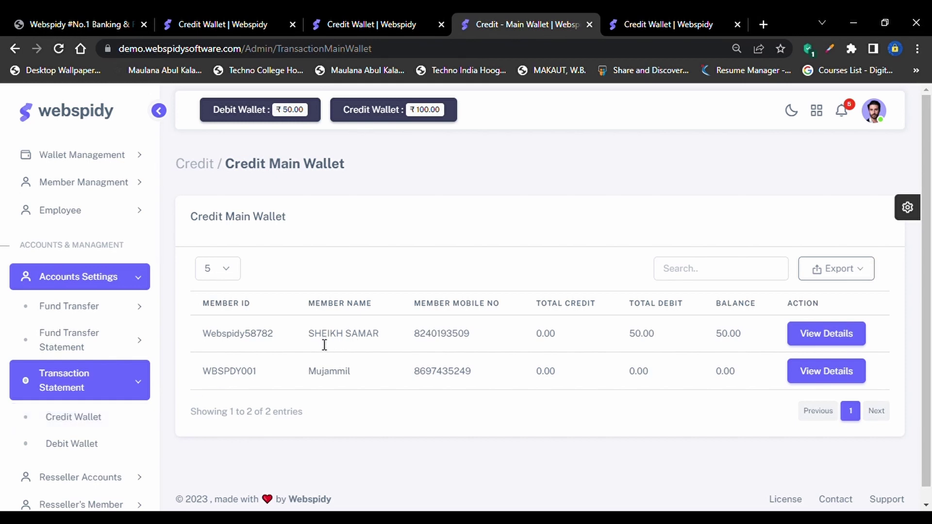
{"action": "left_click_drag", "start_coordinate": [314, 335], "coordinate": [278, 338]}
{"action": "left_click_drag", "start_coordinate": [559, 348], "coordinate": [530, 345]}
{"action": "left_click_drag", "start_coordinate": [621, 335], "coordinate": [744, 334]}
Open the first agent's main wallet report showing the 50.00 debit, then expand Transaction Statement
{"action": "left_click", "coordinate": [814, 343]}
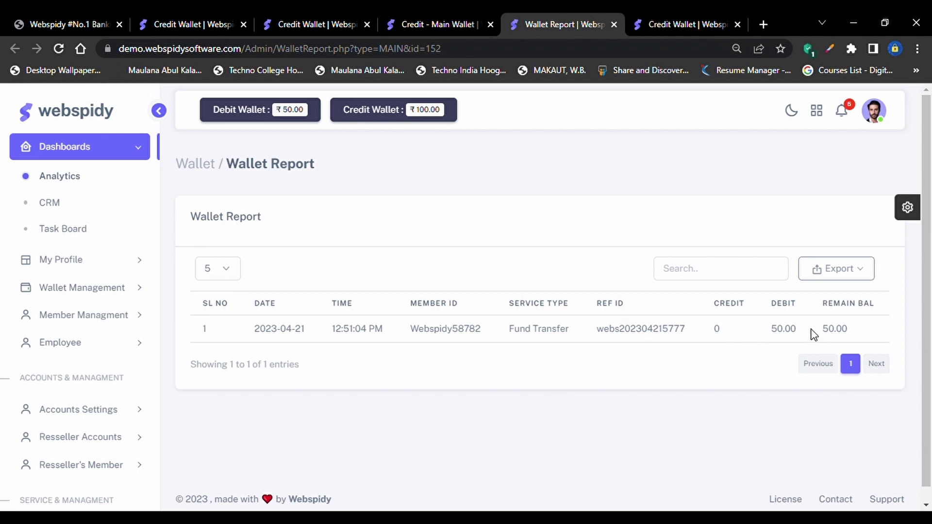
{"action": "scroll", "coordinate": [41, 393], "scroll_direction": "down", "scroll_amount": 3}
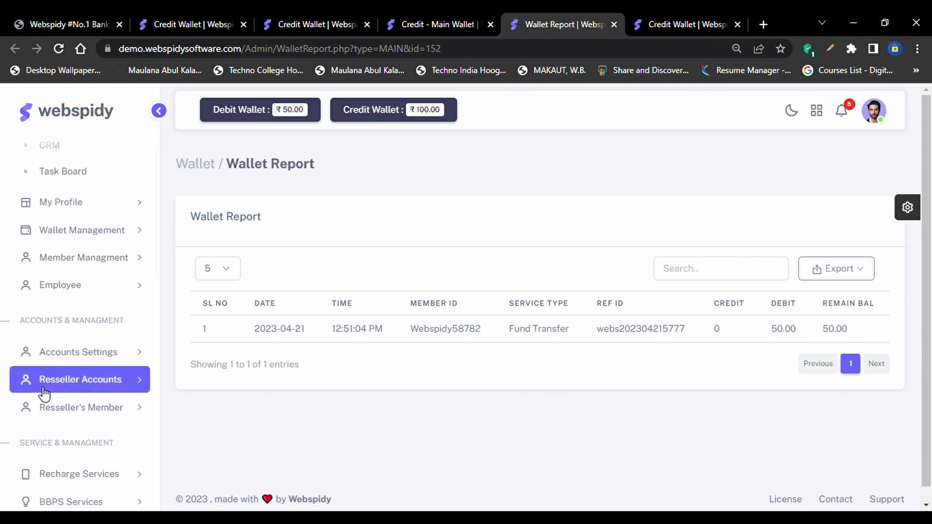
{"action": "left_click", "coordinate": [114, 351]}
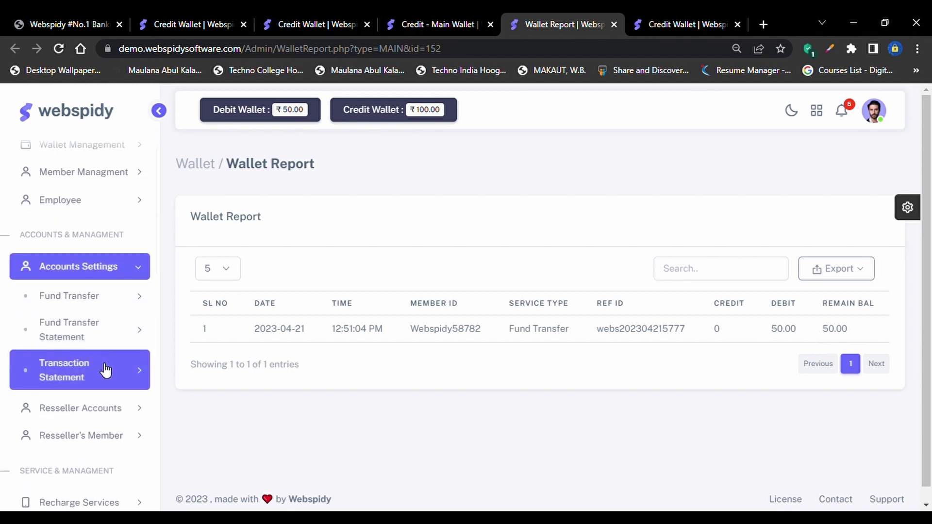
{"action": "left_click", "coordinate": [104, 371]}
Open the AePS wallet transaction statement and review the first agent's row and mobile number
{"action": "left_click", "coordinate": [81, 431]}
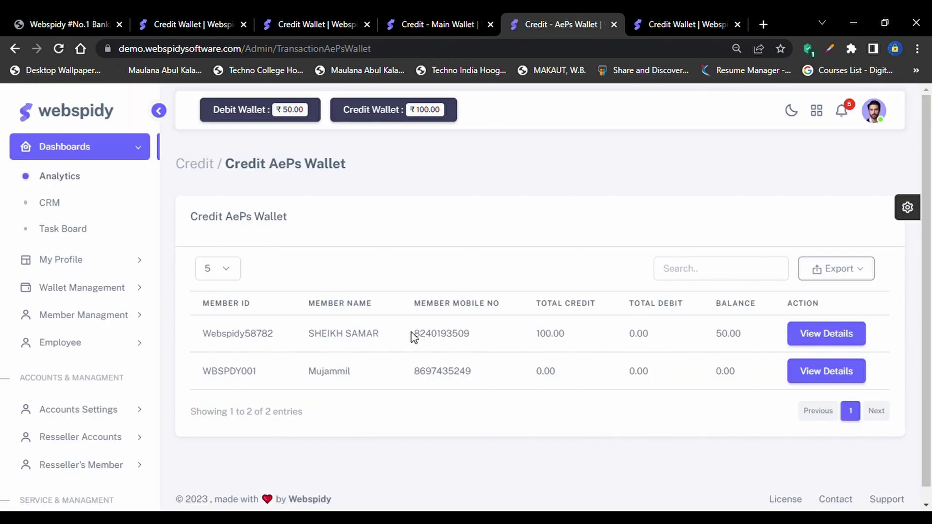
{"action": "left_click_drag", "start_coordinate": [413, 336], "coordinate": [532, 364]}
{"action": "left_click", "coordinate": [554, 392]}
{"action": "double_click", "coordinate": [468, 337]}
{"action": "left_click", "coordinate": [555, 345]}
Open the agent's AePS Wallet Report and check its 100.00 credit and remaining balance
{"action": "left_click", "coordinate": [803, 334]}
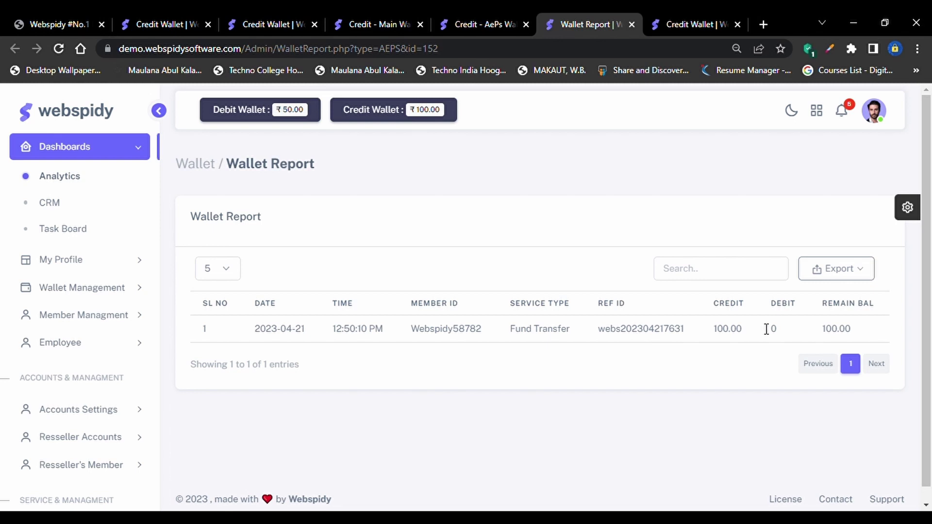
{"action": "left_click_drag", "start_coordinate": [766, 329], "coordinate": [820, 343]}
{"action": "left_click_drag", "start_coordinate": [762, 339], "coordinate": [724, 323]}
{"action": "left_click", "coordinate": [706, 329]}
Expand Accounts Settings and Resseller Accounts in the sidebar
{"action": "scroll", "coordinate": [134, 441], "scroll_direction": "down", "scroll_amount": 2}
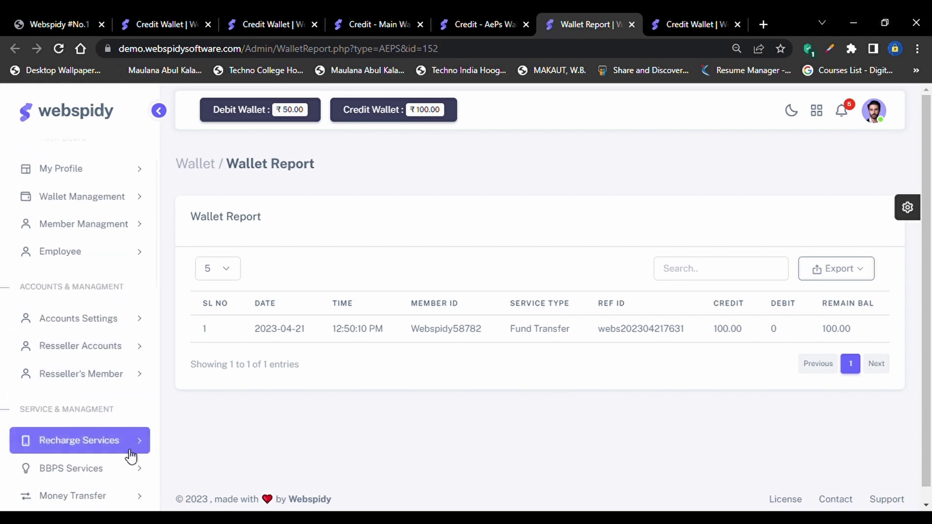
{"action": "left_click", "coordinate": [115, 318]}
{"action": "scroll", "coordinate": [108, 316], "scroll_direction": "down", "scroll_amount": 2}
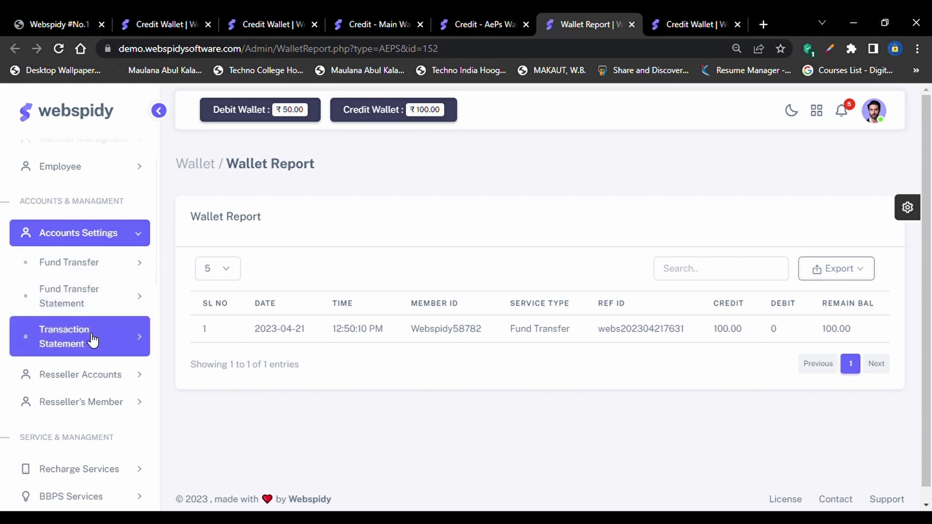
{"action": "left_click", "coordinate": [131, 375]}
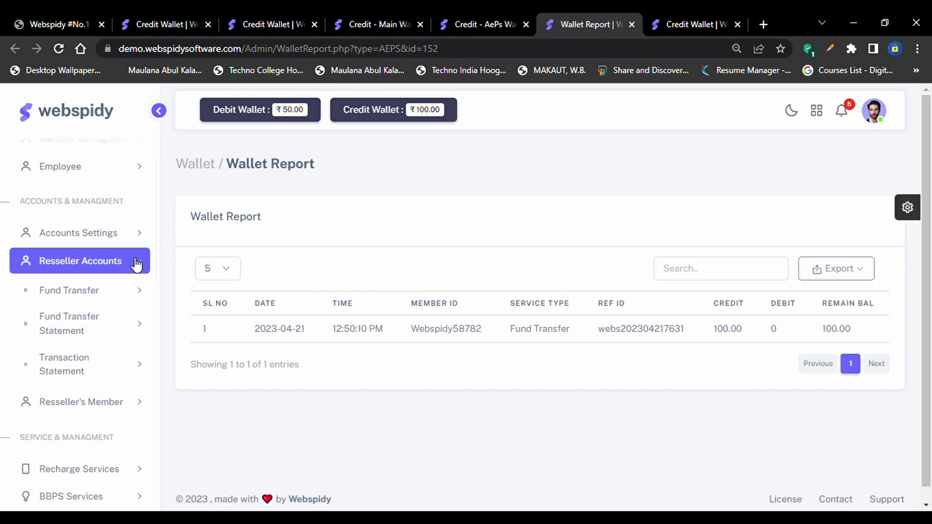
Browse Resseller Accounts' Fund Transfer, Fund Transfer Statement and Transaction Statement wallets, then collapse Resseller Accounts
{"action": "left_click", "coordinate": [142, 295]}
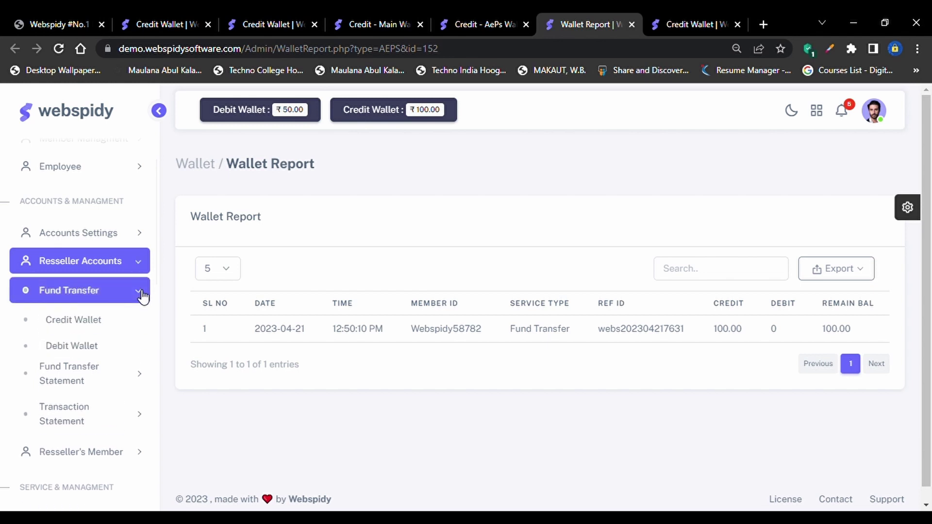
{"action": "left_click", "coordinate": [128, 228]}
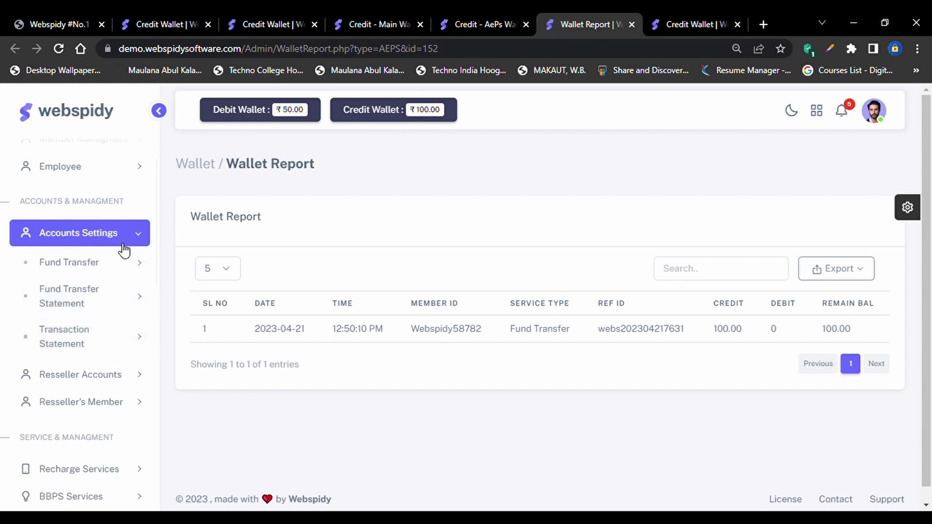
{"action": "left_click", "coordinate": [125, 377]}
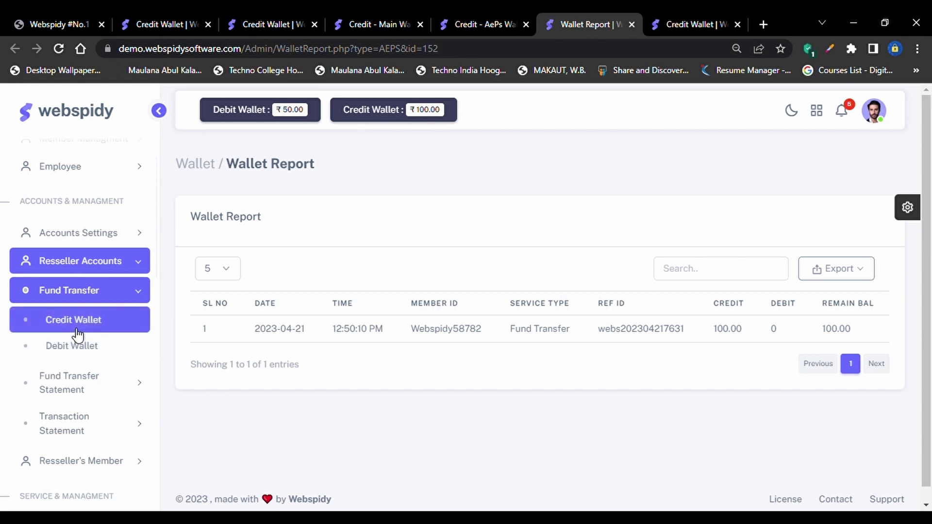
{"action": "left_click", "coordinate": [78, 383]}
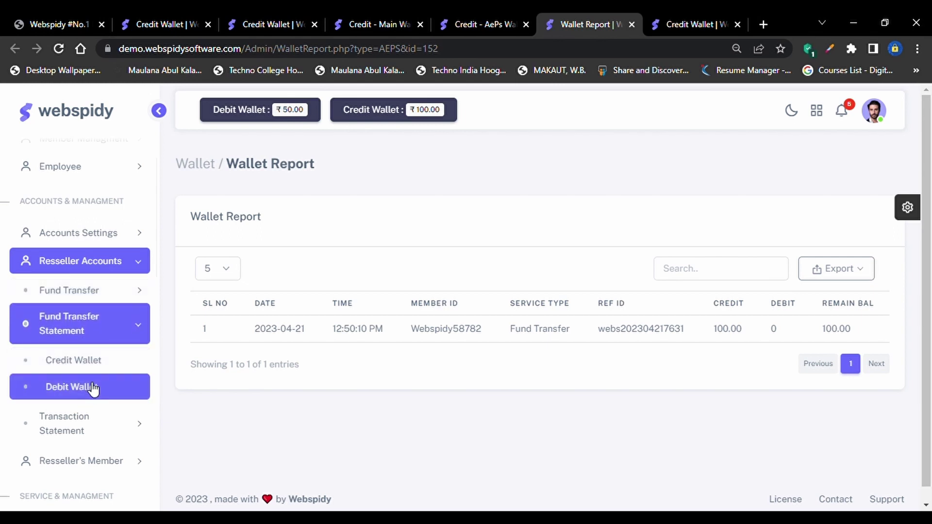
{"action": "left_click", "coordinate": [104, 426]}
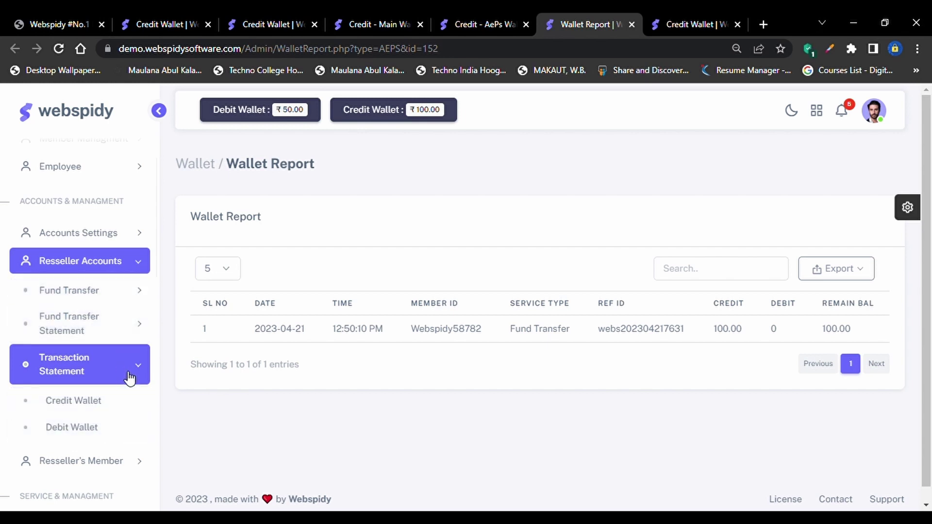
{"action": "left_click", "coordinate": [128, 260]}
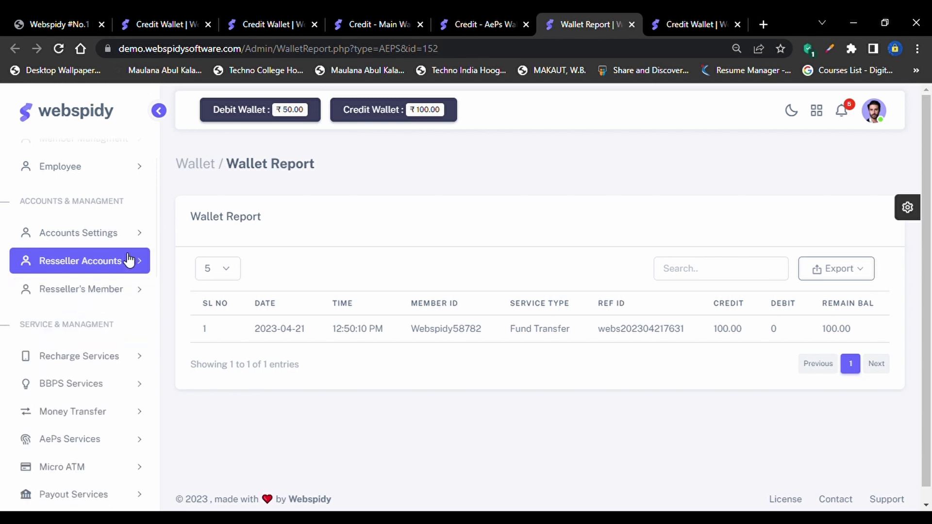
Expand Resseller's Member > Fund Transfer to show its Credit Wallet and Debit Wallet options
{"action": "left_click", "coordinate": [125, 297]}
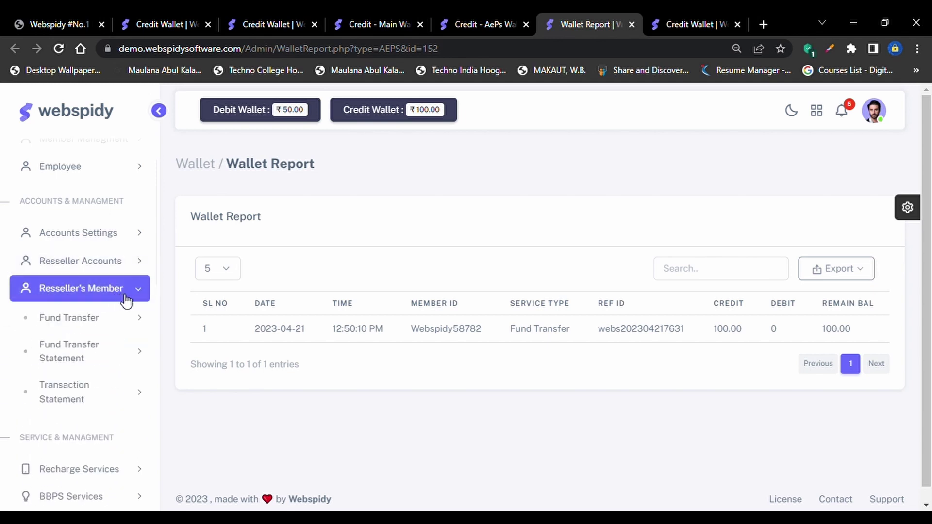
{"action": "left_click", "coordinate": [113, 314]}
{"action": "left_click", "coordinate": [120, 318]}
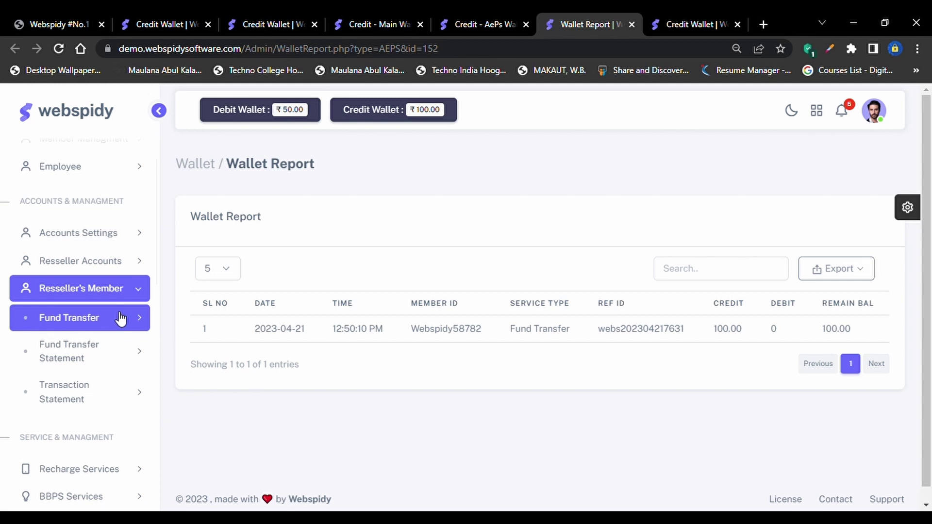
{"action": "left_click", "coordinate": [121, 319]}
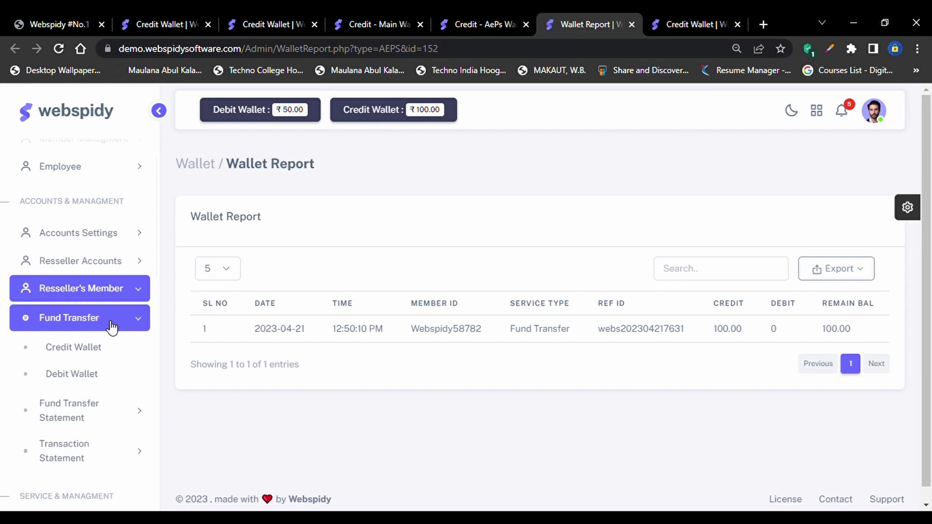
{"action": "left_click", "coordinate": [96, 347]}
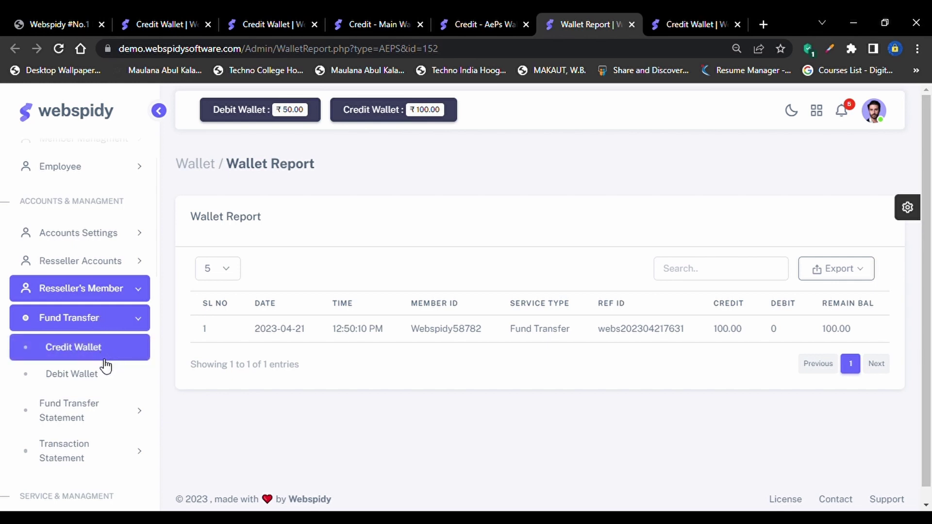
{"action": "left_click", "coordinate": [100, 372]}
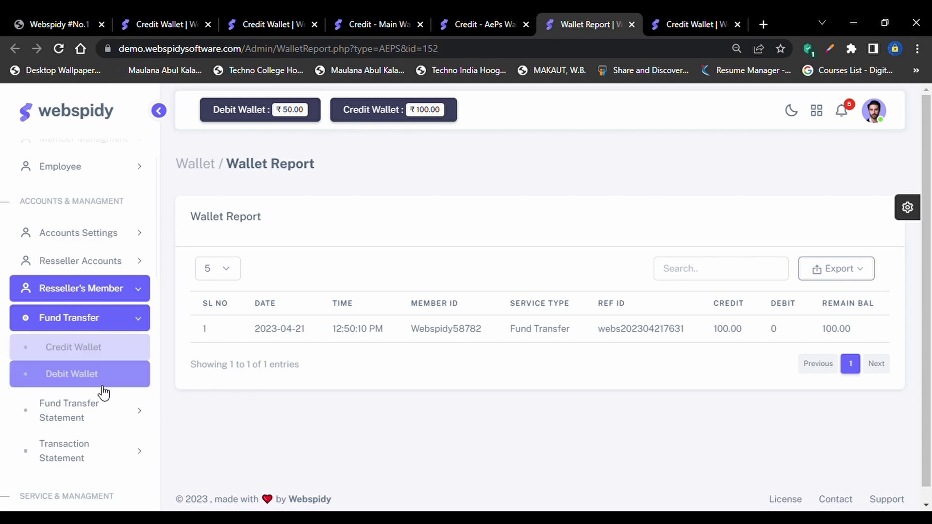
Expand Fund Transfer Statement and Transaction Statement to show their wallet options
{"action": "left_click", "coordinate": [103, 410]}
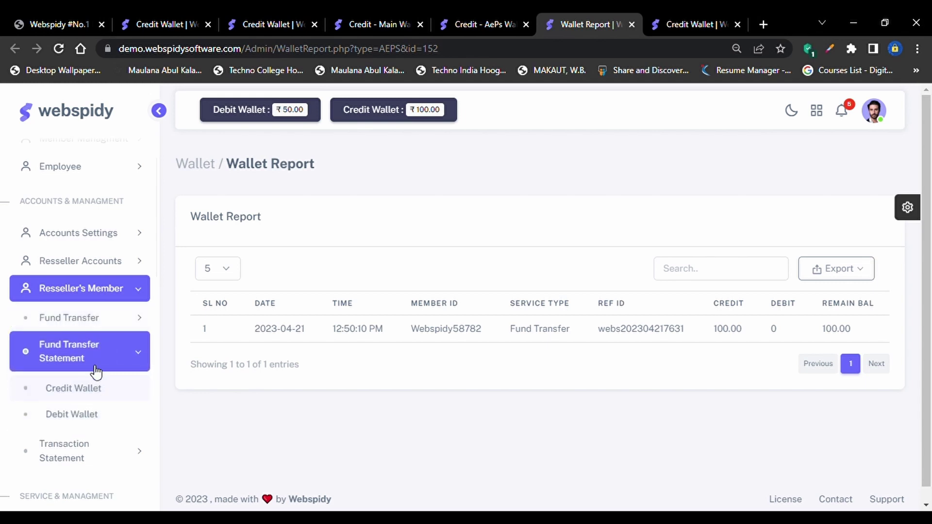
{"action": "left_click", "coordinate": [112, 411]}
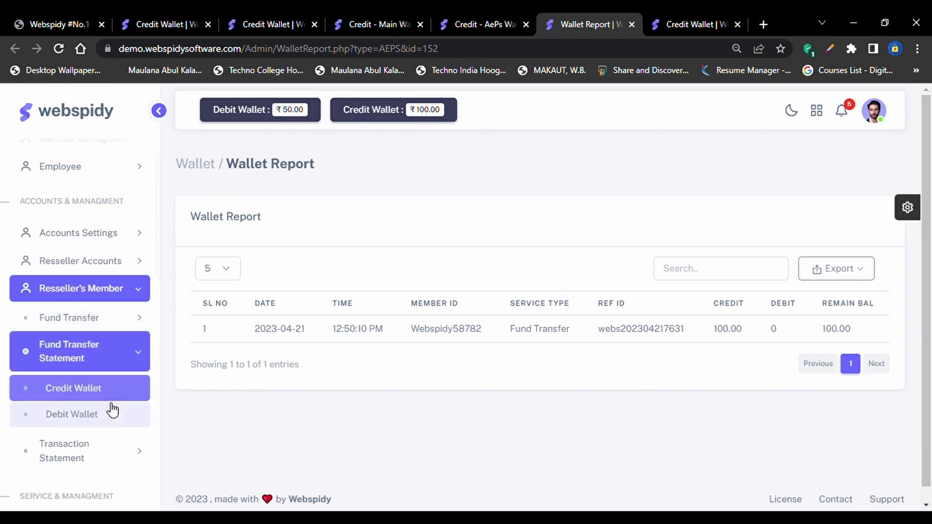
{"action": "left_click", "coordinate": [121, 406]}
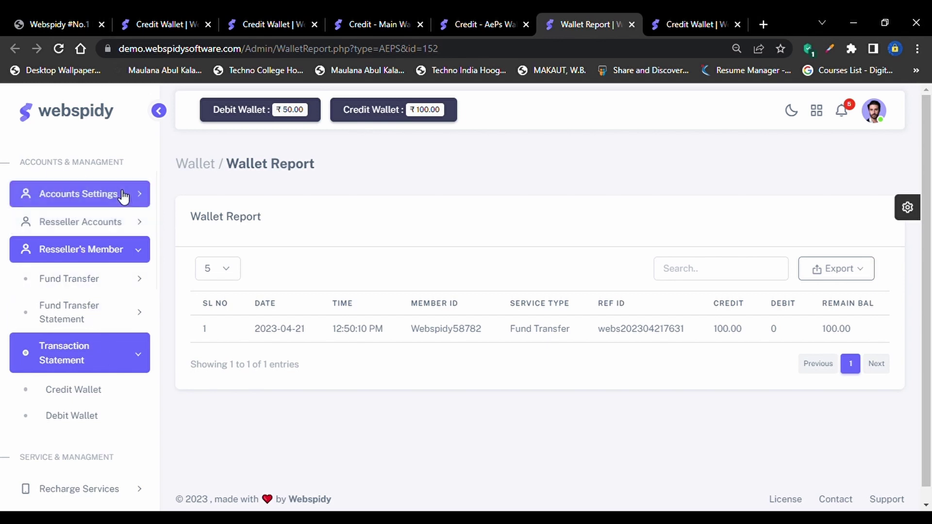
Collapse Resseller's Member and open Recharge Services > Recharge Statement
{"action": "left_click", "coordinate": [128, 249]}
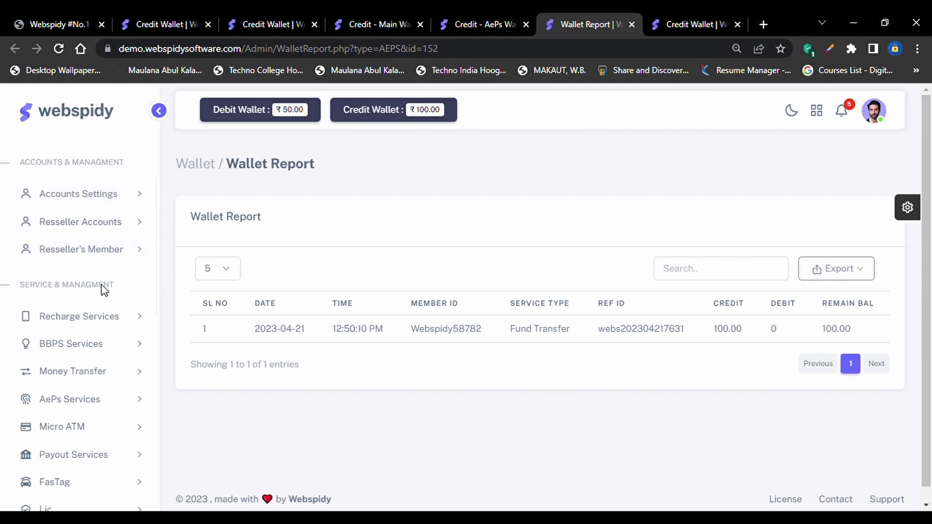
{"action": "scroll", "coordinate": [102, 291], "scroll_direction": "up", "scroll_amount": 1}
{"action": "scroll", "coordinate": [103, 291], "scroll_direction": "up", "scroll_amount": 2}
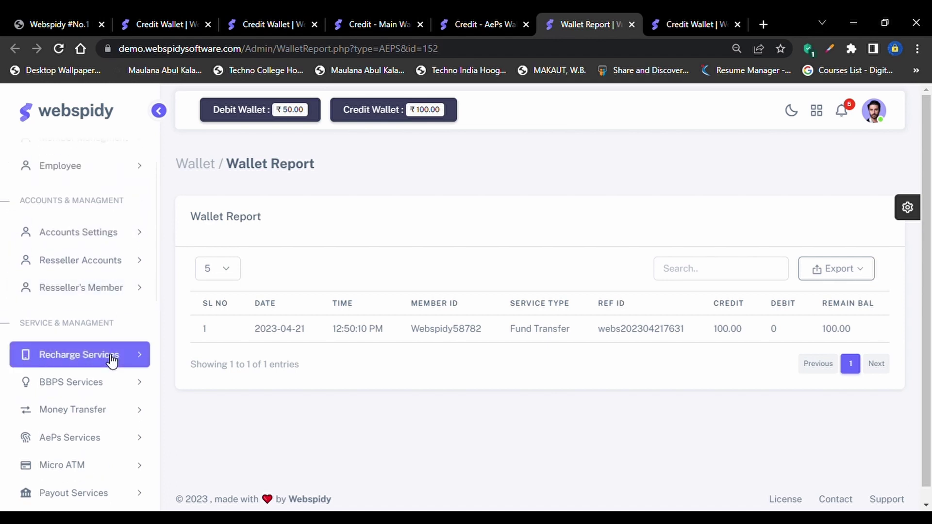
{"action": "scroll", "coordinate": [112, 362], "scroll_direction": "down", "scroll_amount": 3}
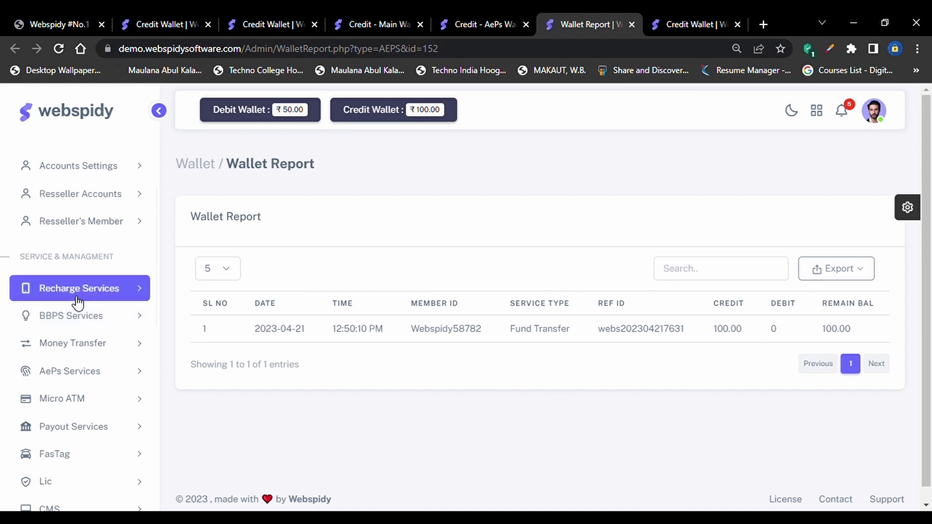
{"action": "left_click", "coordinate": [76, 297]}
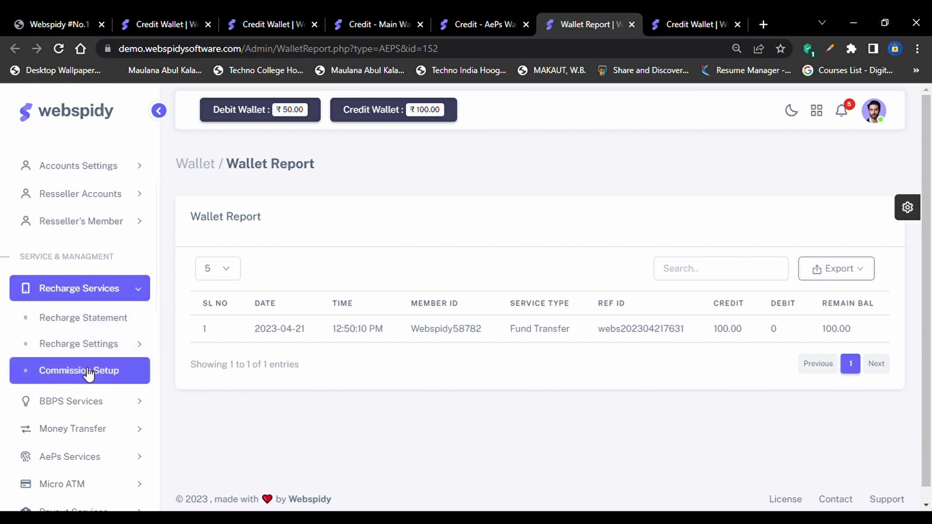
{"action": "left_click", "coordinate": [88, 319]}
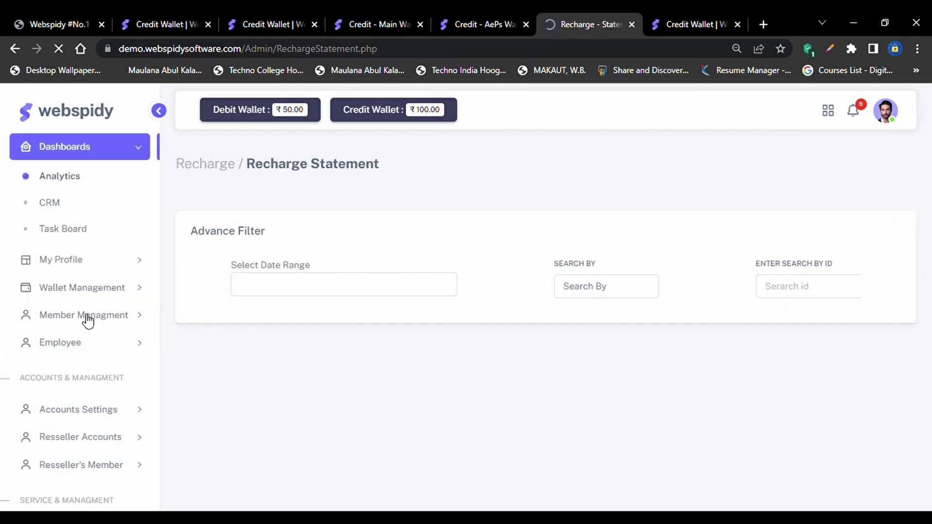
Set a custom date range of 8 March to 29 April 2023
{"action": "scroll", "coordinate": [429, 419], "scroll_direction": "down", "scroll_amount": 2}
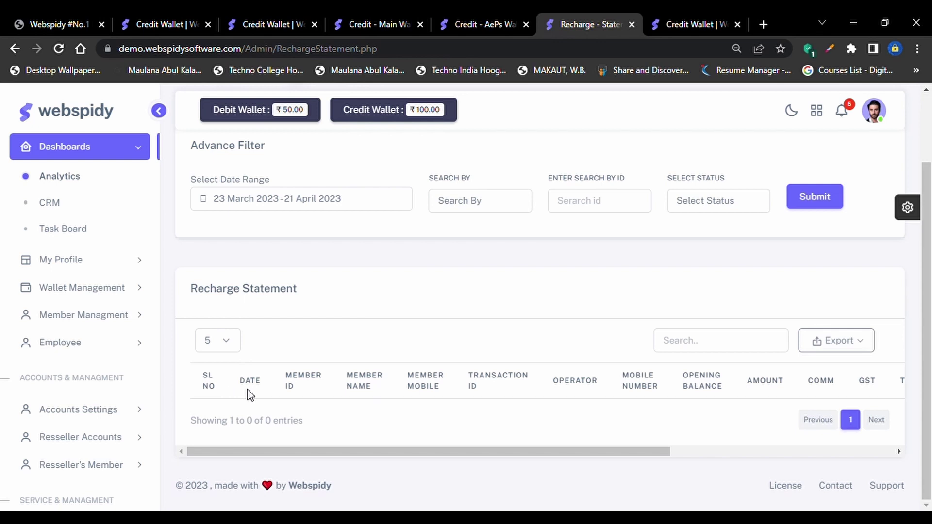
{"action": "scroll", "coordinate": [224, 308], "scroll_direction": "up", "scroll_amount": 1}
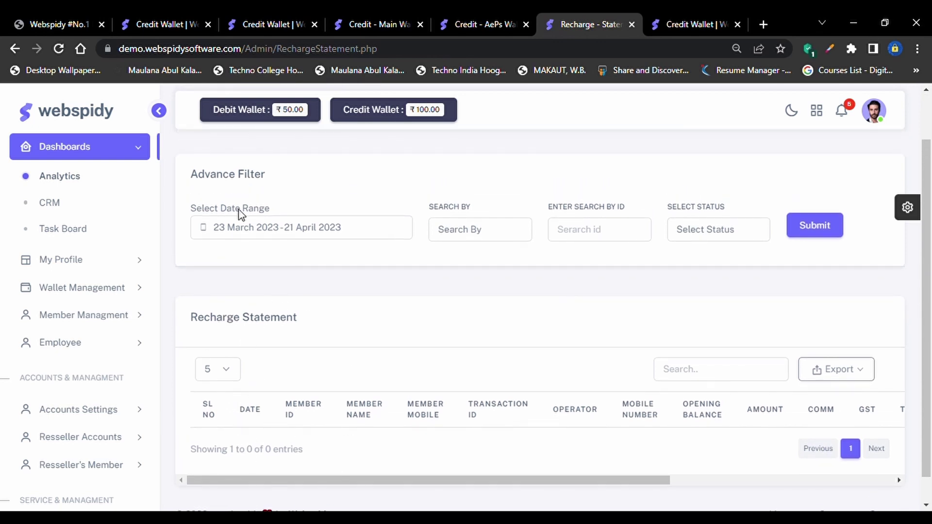
{"action": "left_click", "coordinate": [236, 234]}
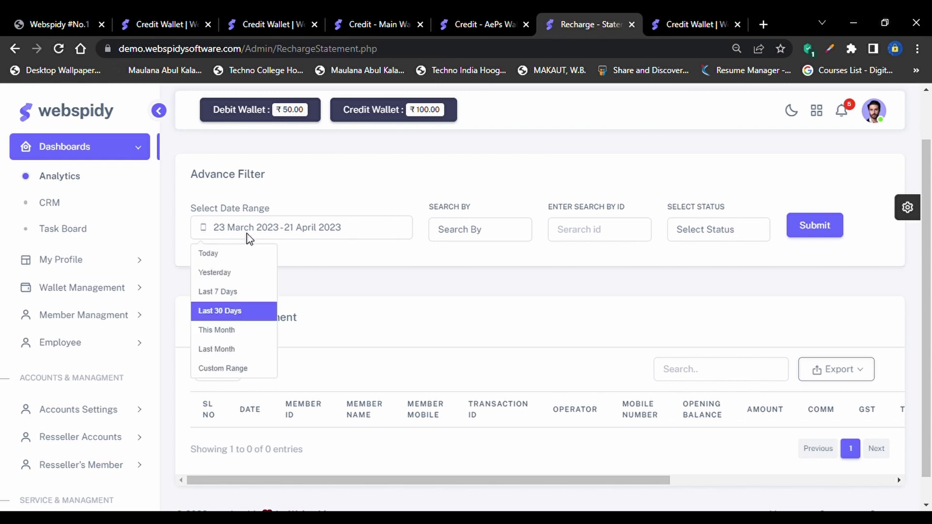
{"action": "left_click", "coordinate": [233, 368]}
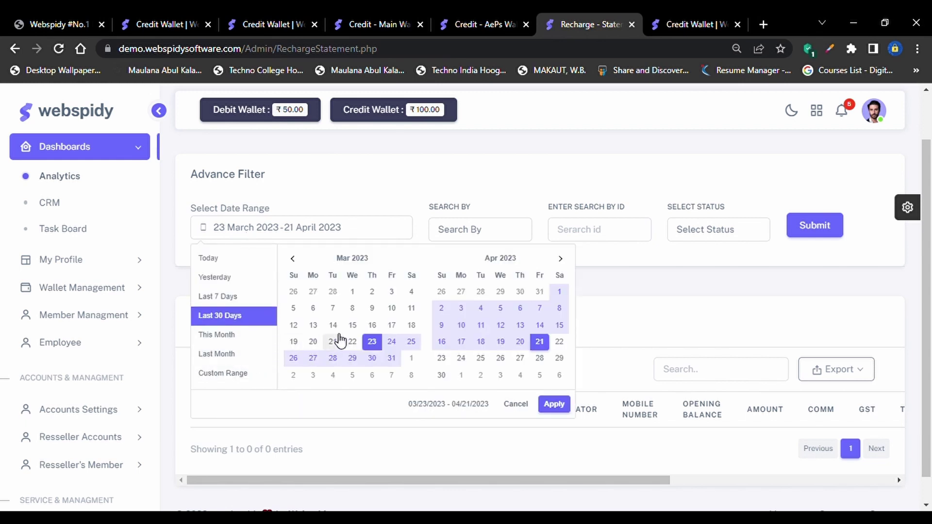
{"action": "left_click", "coordinate": [351, 309]}
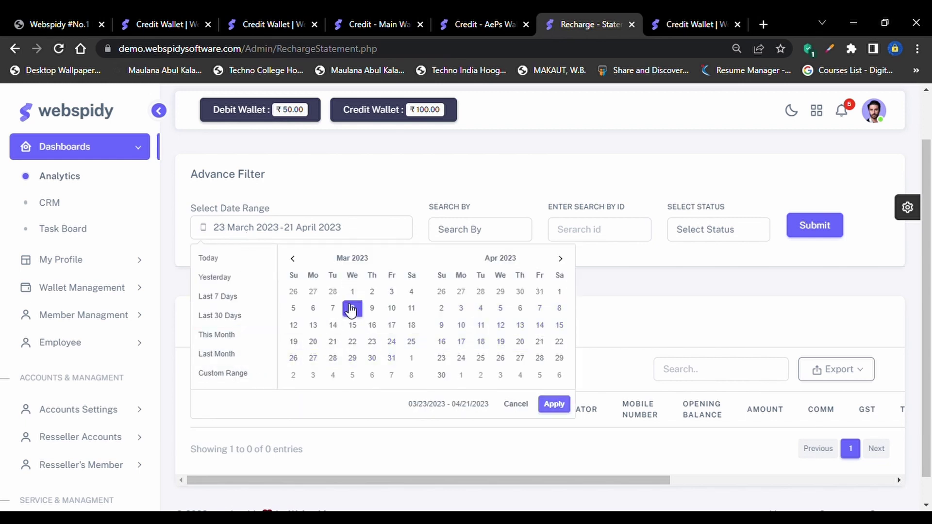
{"action": "left_click", "coordinate": [559, 359]}
Set Search By to Mobile Number, after trying Transaction ID and Operator ID
{"action": "left_click", "coordinate": [488, 231]}
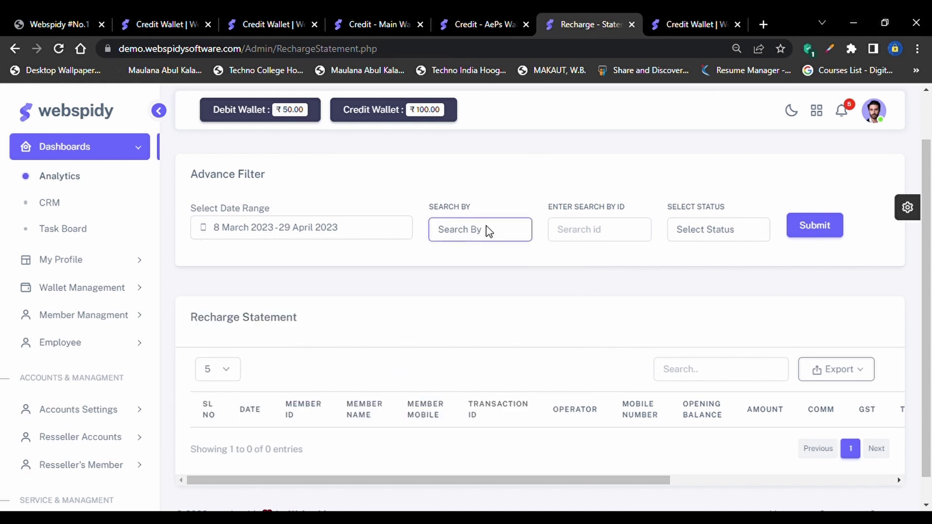
{"action": "left_click", "coordinate": [489, 265]}
{"action": "left_click", "coordinate": [582, 239]}
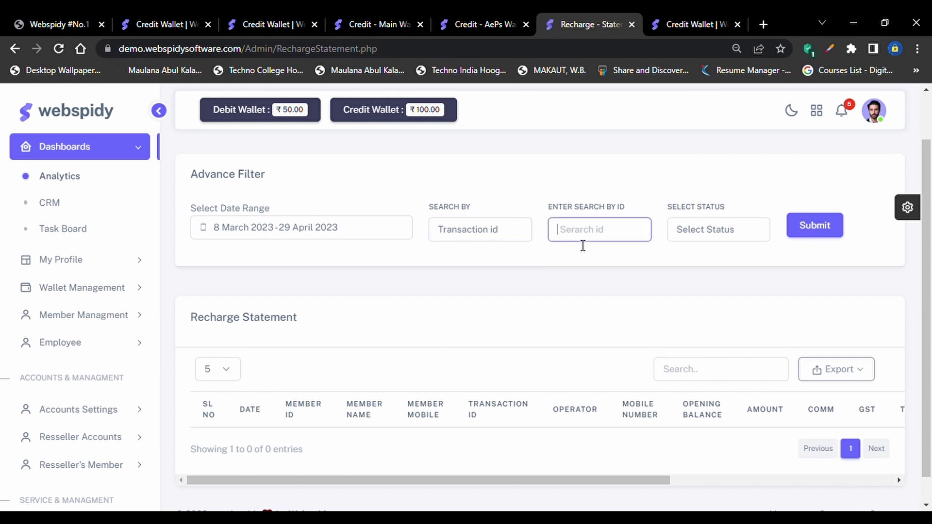
{"action": "left_click", "coordinate": [505, 239]}
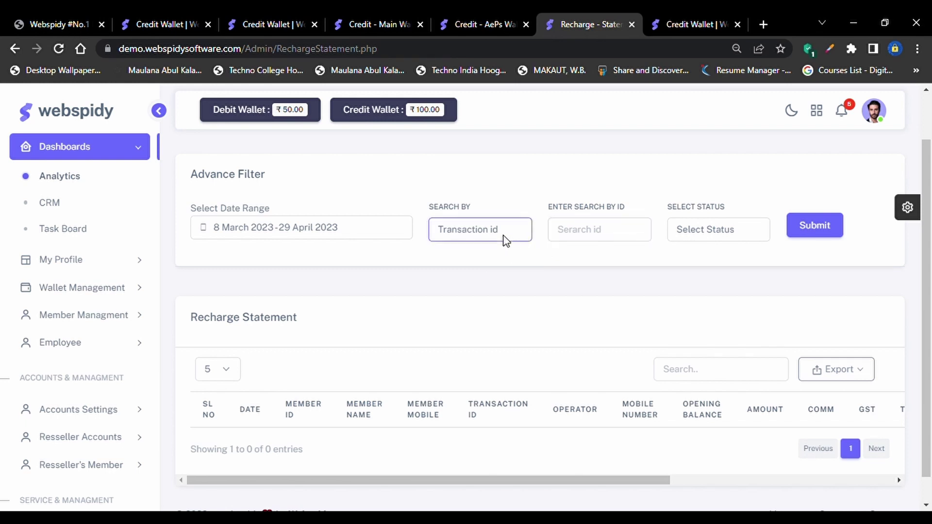
{"action": "key", "text": "Down"}
{"action": "left_click", "coordinate": [580, 236]}
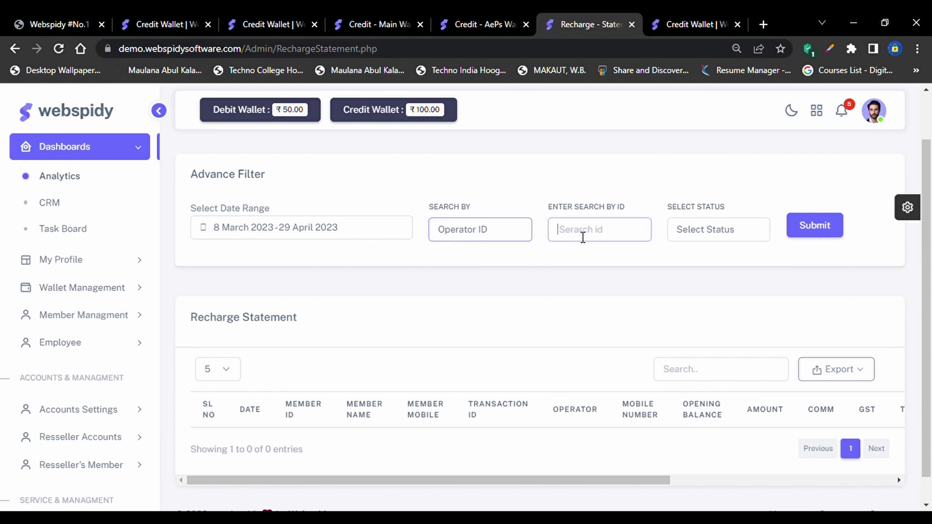
{"action": "left_click", "coordinate": [500, 238]}
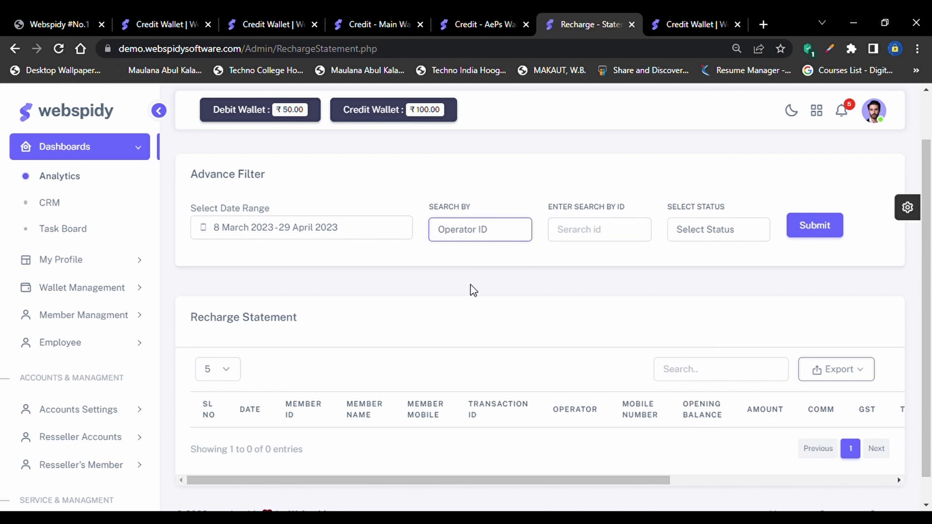
{"action": "key", "text": "Down"}
{"action": "left_click", "coordinate": [698, 230]}
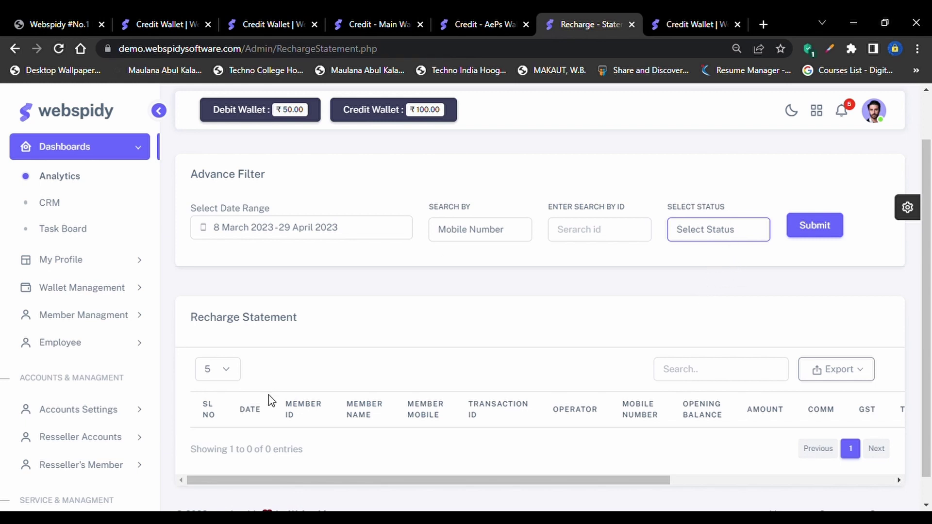
{"action": "scroll", "coordinate": [366, 425], "scroll_direction": "down", "scroll_amount": 1}
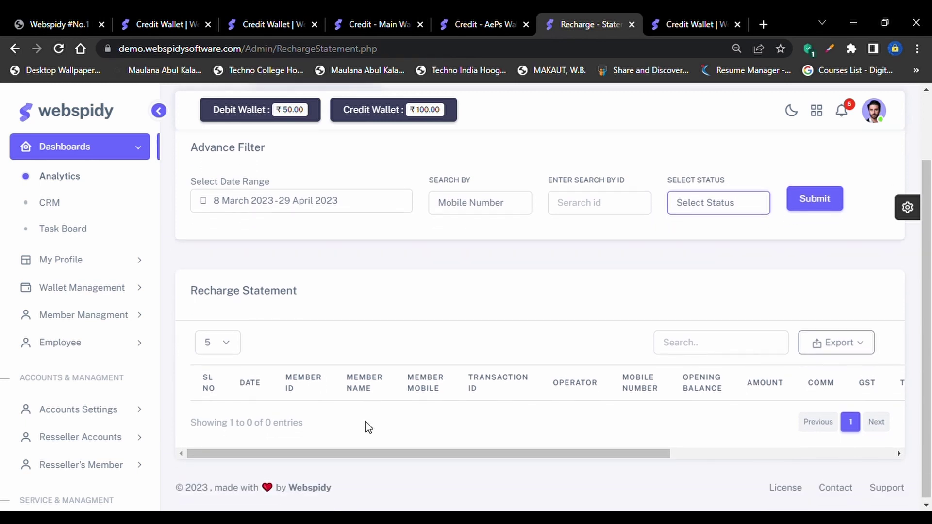
{"action": "left_click", "coordinate": [222, 397]}
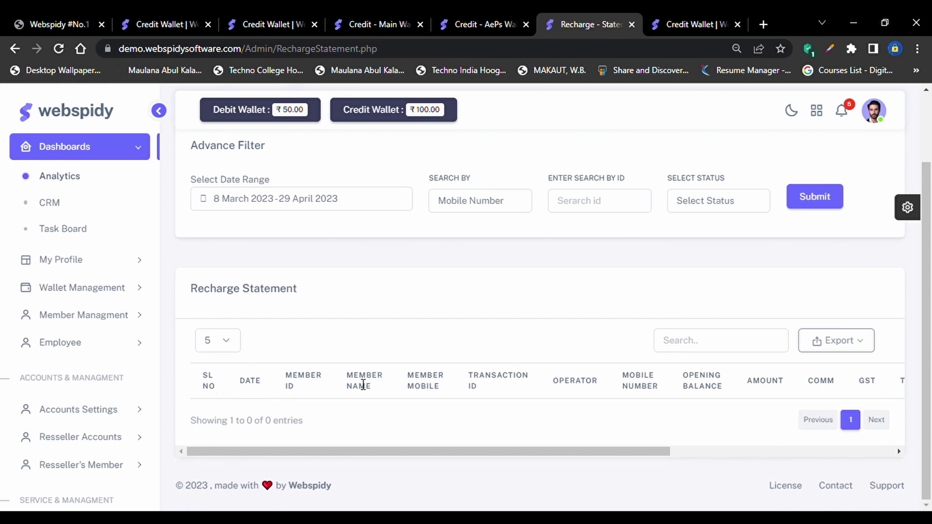
{"action": "scroll", "coordinate": [399, 387], "scroll_direction": "right", "scroll_amount": 1}
{"action": "scroll", "coordinate": [400, 388], "scroll_direction": "right", "scroll_amount": 3}
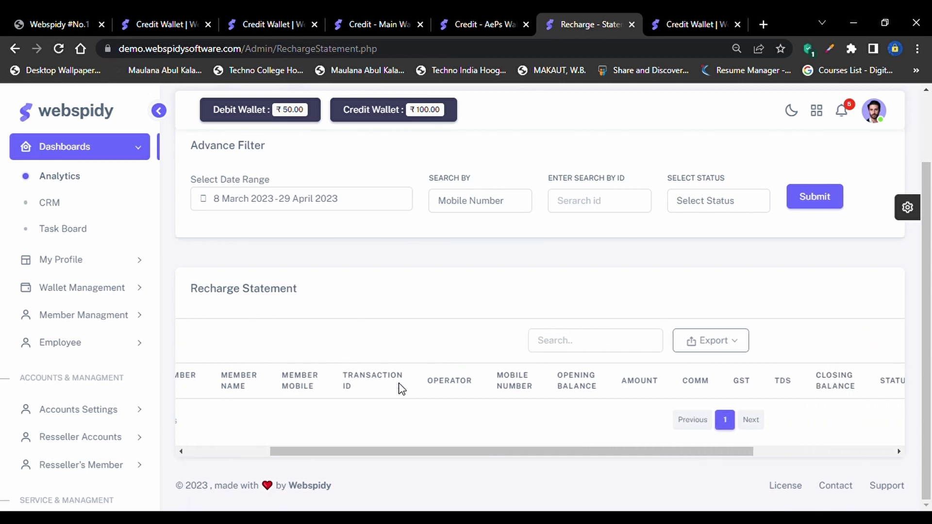
{"action": "scroll", "coordinate": [458, 392], "scroll_direction": "right", "scroll_amount": 1}
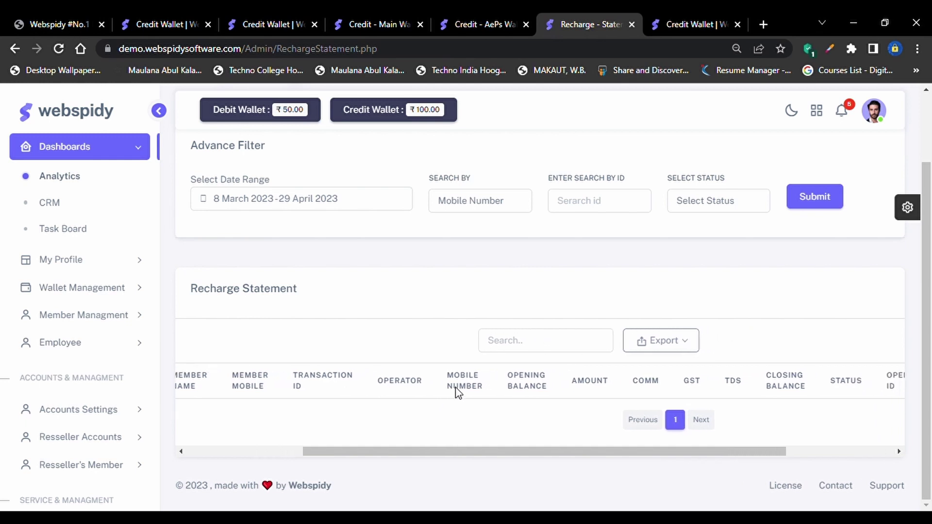
{"action": "left_click_drag", "start_coordinate": [524, 388], "coordinate": [514, 388]}
{"action": "scroll", "coordinate": [515, 400], "scroll_direction": "right", "scroll_amount": 1}
{"action": "left_click", "coordinate": [495, 411]}
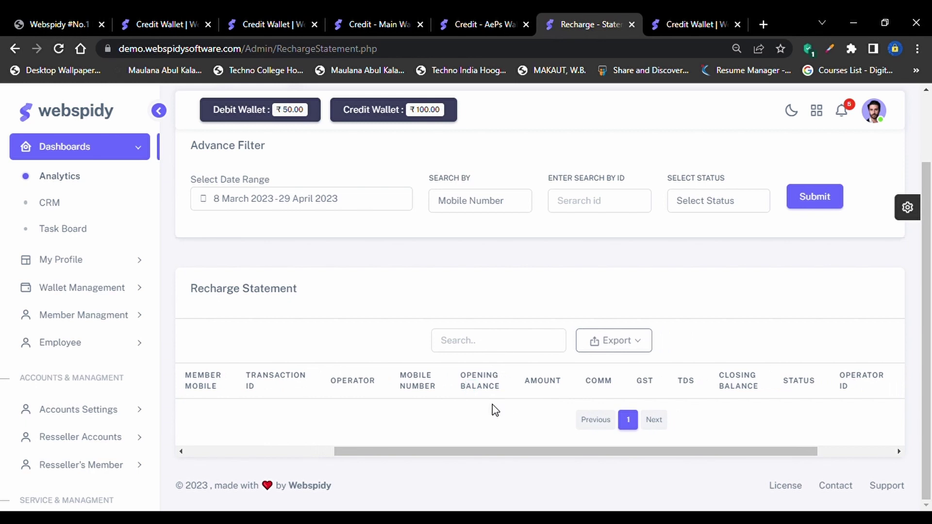
{"action": "double_click", "coordinate": [533, 389]}
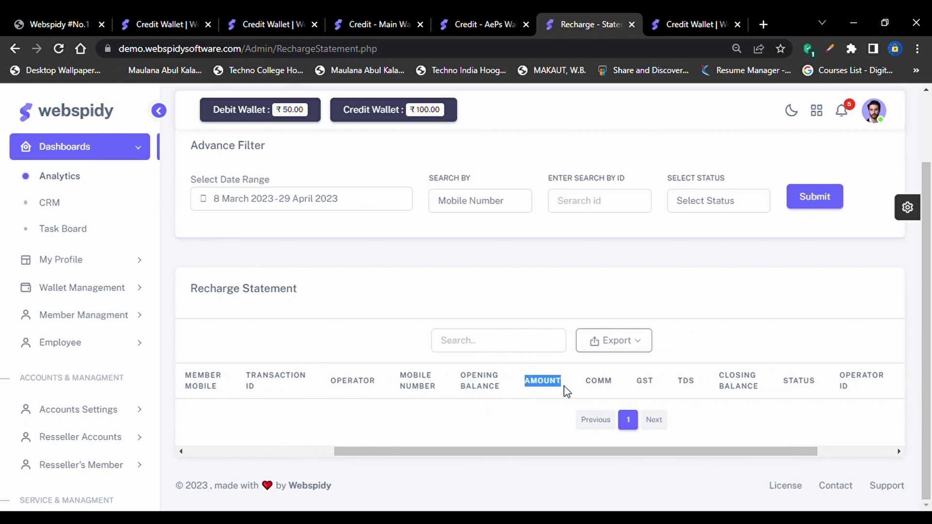
{"action": "left_click", "coordinate": [547, 408]}
{"action": "scroll", "coordinate": [547, 408], "scroll_direction": "right", "scroll_amount": 1}
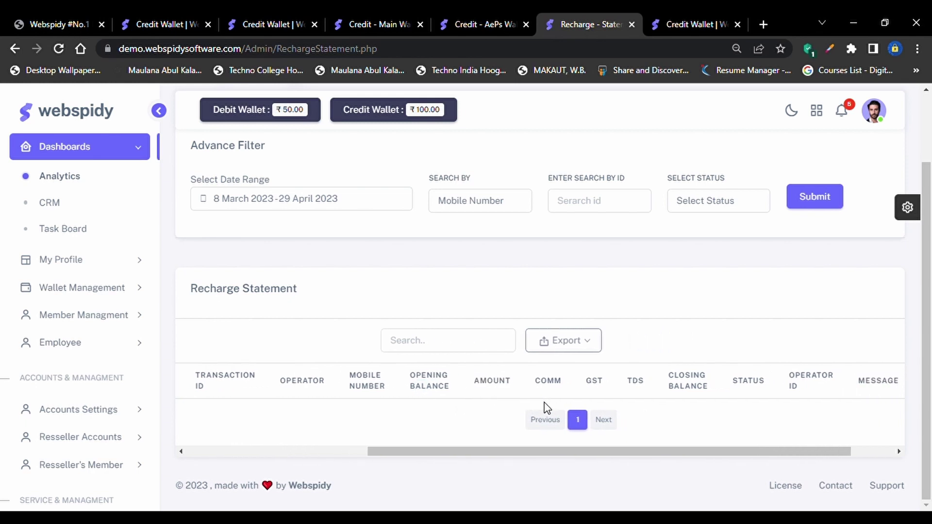
{"action": "double_click", "coordinate": [541, 389]}
{"action": "scroll", "coordinate": [691, 404], "scroll_direction": "right", "scroll_amount": 3}
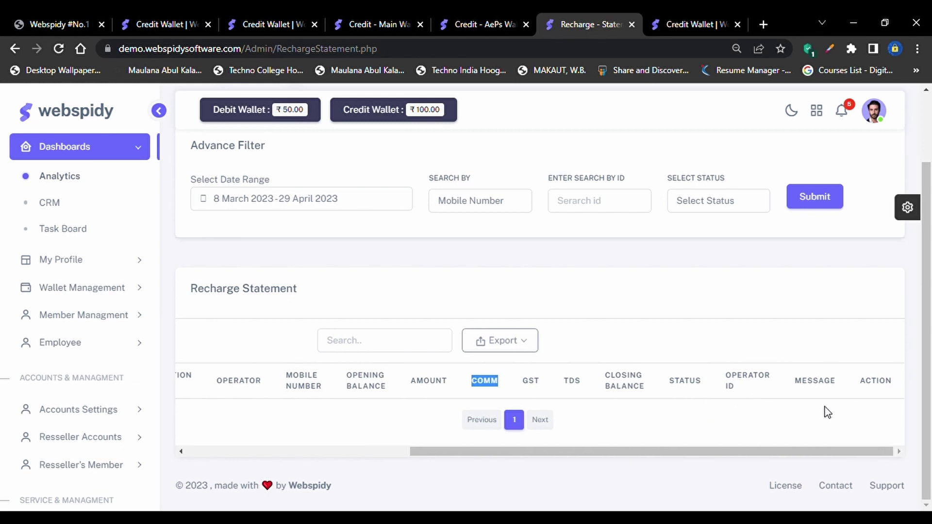
{"action": "left_click", "coordinate": [882, 404]}
{"action": "scroll", "coordinate": [859, 415], "scroll_direction": "left", "scroll_amount": 2}
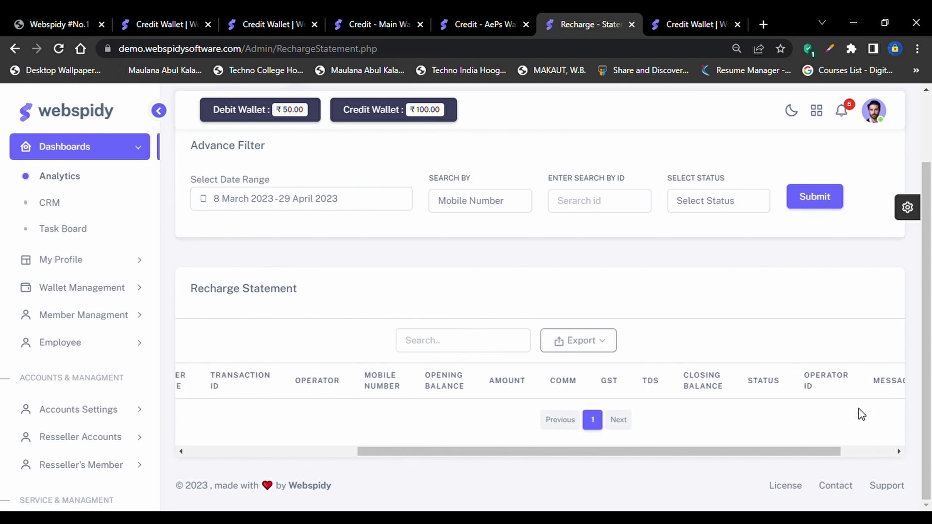
{"action": "scroll", "coordinate": [862, 414], "scroll_direction": "left", "scroll_amount": 3}
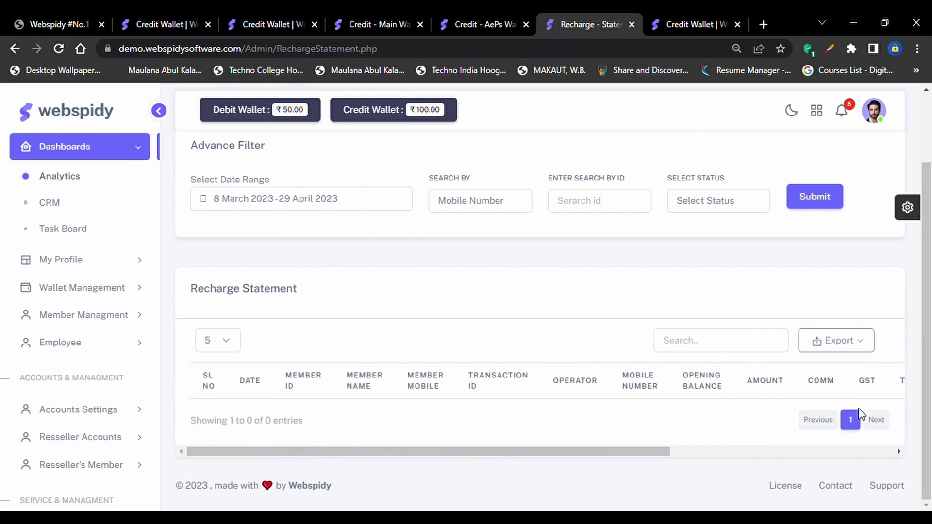
{"action": "scroll", "coordinate": [759, 392], "scroll_direction": "right", "scroll_amount": 4}
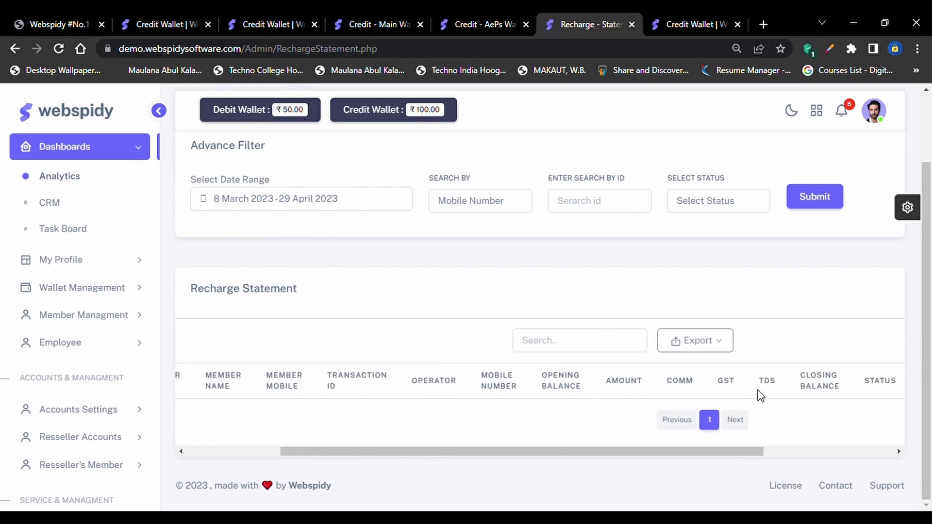
{"action": "scroll", "coordinate": [899, 414], "scroll_direction": "right", "scroll_amount": 2}
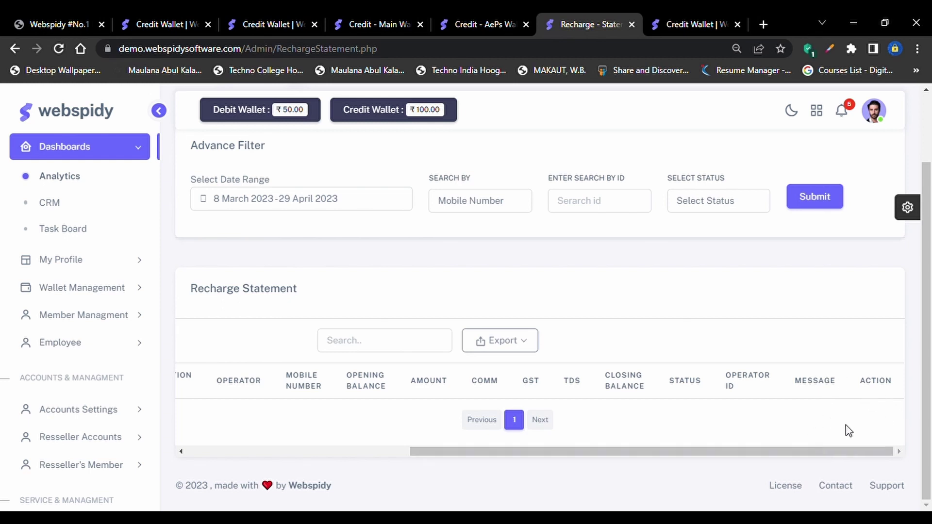
{"action": "scroll", "coordinate": [846, 424], "scroll_direction": "left", "scroll_amount": 3}
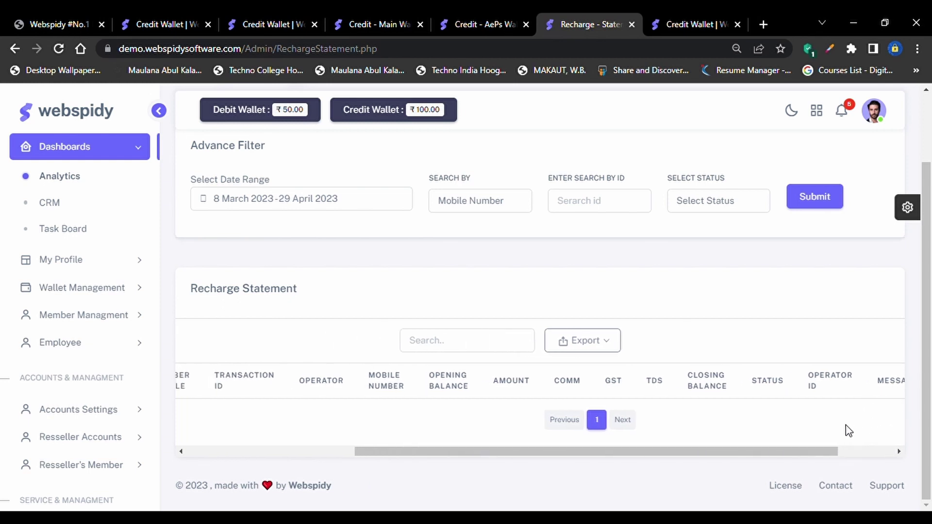
{"action": "scroll", "coordinate": [846, 424], "scroll_direction": "left", "scroll_amount": 4}
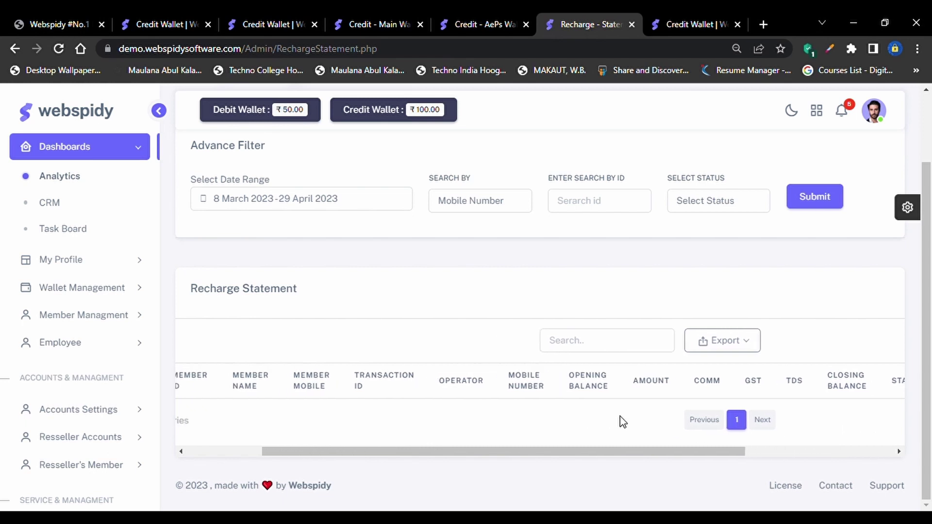
{"action": "scroll", "coordinate": [481, 407], "scroll_direction": "left", "scroll_amount": 5}
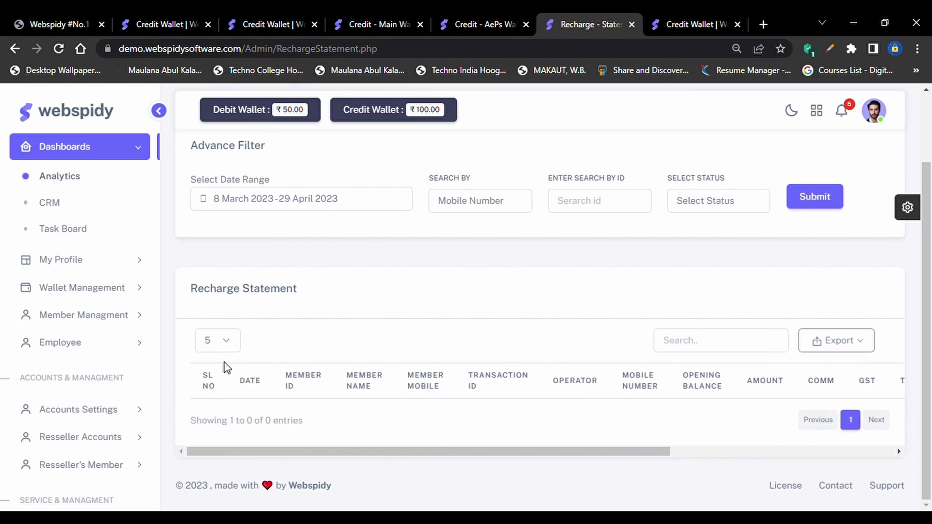
{"action": "scroll", "coordinate": [97, 368], "scroll_direction": "down", "scroll_amount": 5}
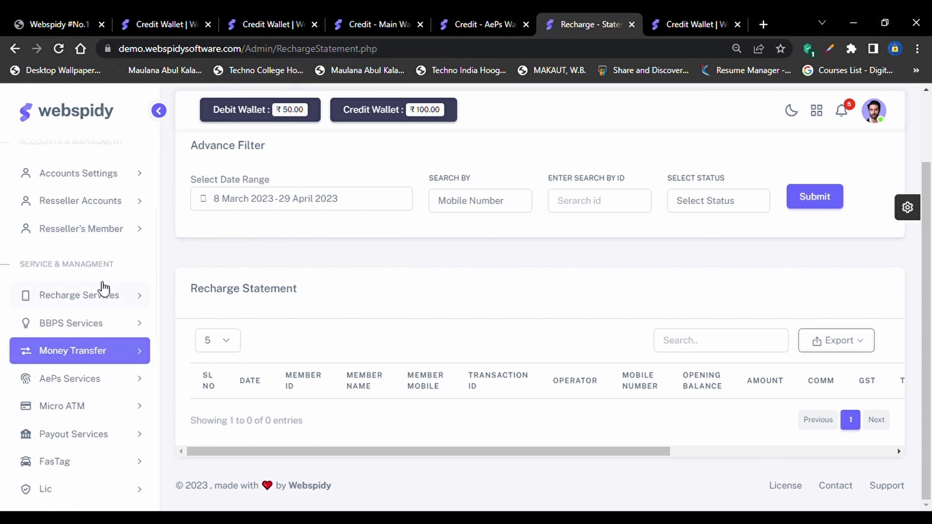
Expand Recharge Services > Recharge Settings and open the Recharge API page
{"action": "left_click", "coordinate": [103, 291]}
{"action": "scroll", "coordinate": [104, 294], "scroll_direction": "down", "scroll_amount": 2}
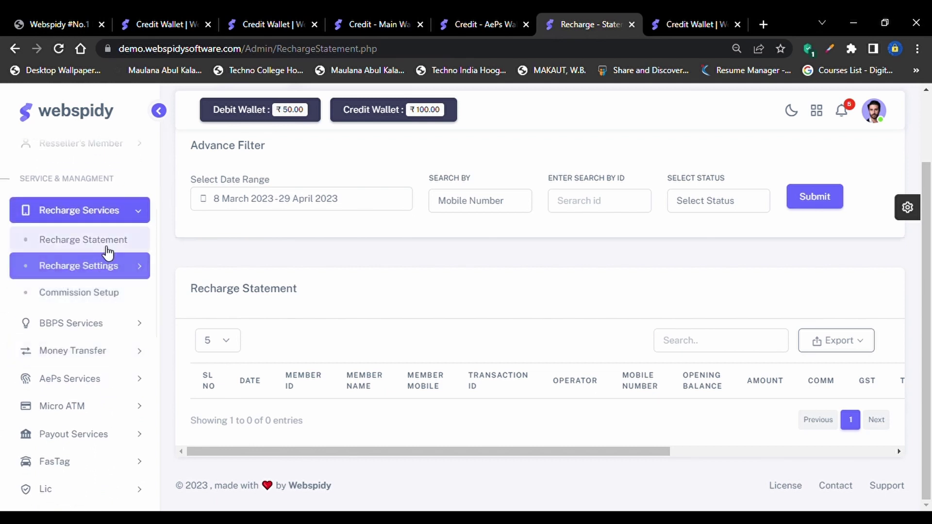
{"action": "left_click", "coordinate": [107, 248]}
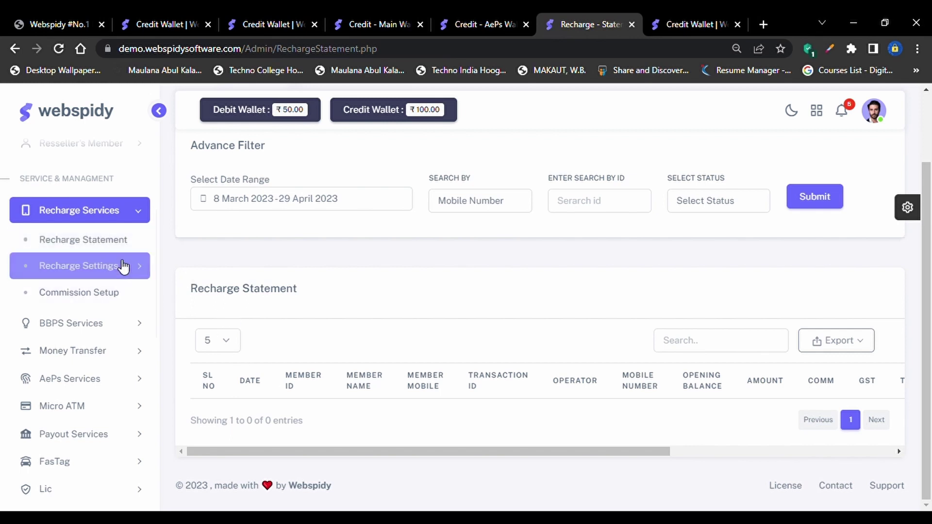
{"action": "left_click", "coordinate": [120, 267]}
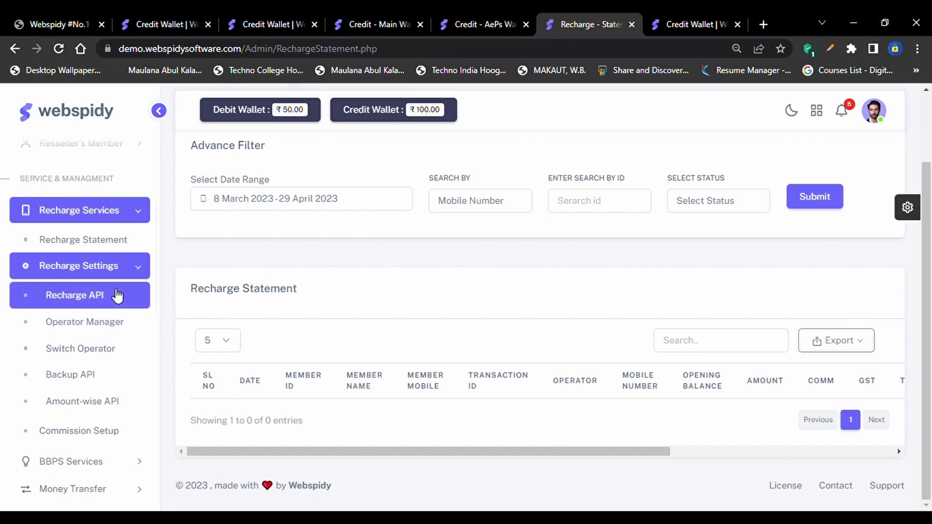
{"action": "left_click", "coordinate": [117, 295]}
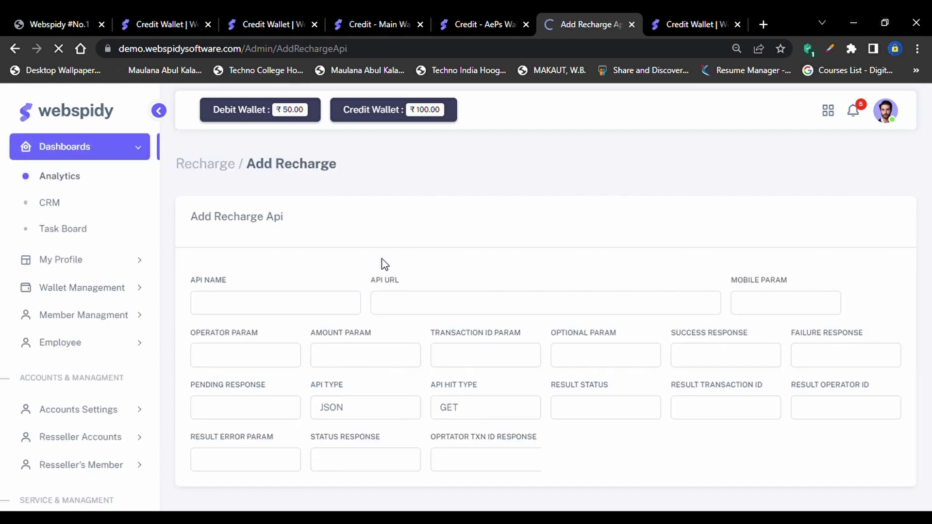
{"action": "scroll", "coordinate": [383, 264], "scroll_direction": "down", "scroll_amount": 3}
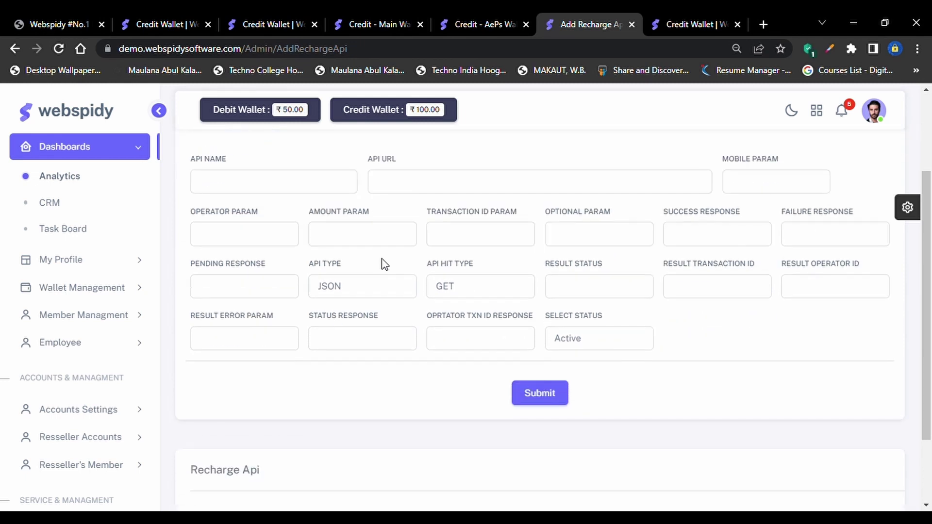
{"action": "scroll", "coordinate": [418, 359], "scroll_direction": "up", "scroll_amount": 2}
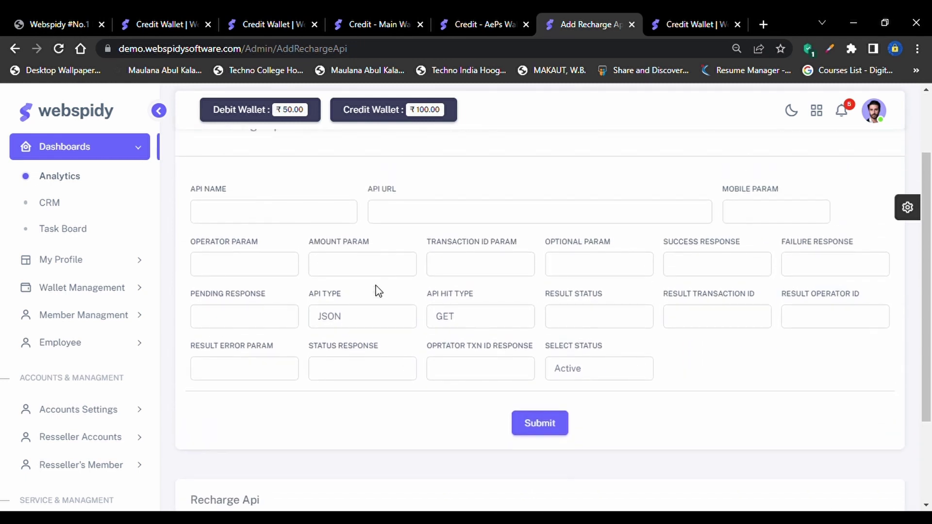
{"action": "scroll", "coordinate": [378, 291], "scroll_direction": "up", "scroll_amount": 1}
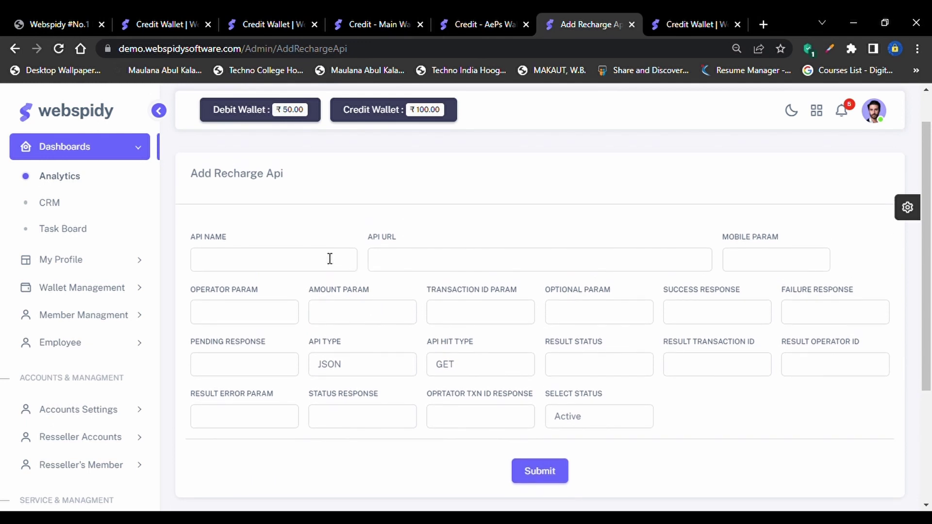
{"action": "left_click", "coordinate": [301, 258]}
{"action": "type", "text": "CreditCardCommissionReport.php"}
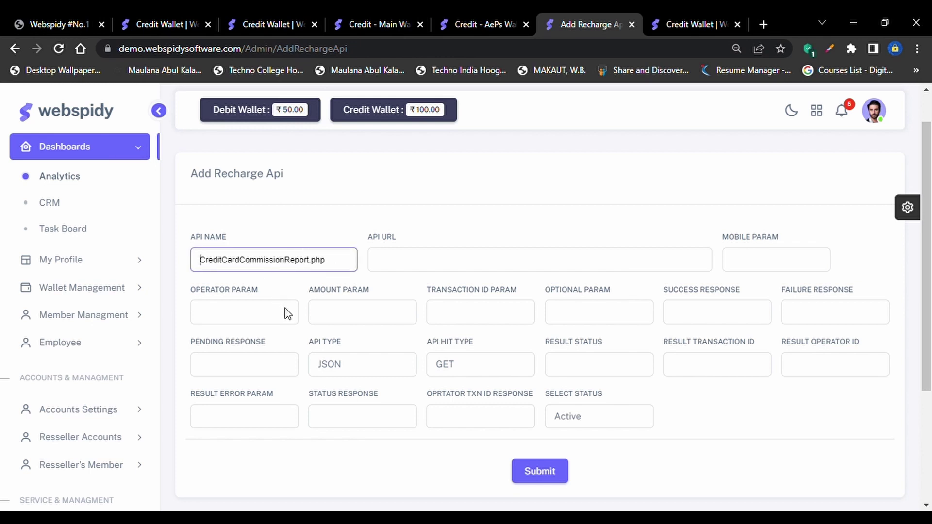
{"action": "key", "text": "ctrl+a"}
{"action": "key", "text": "BackSpace"}
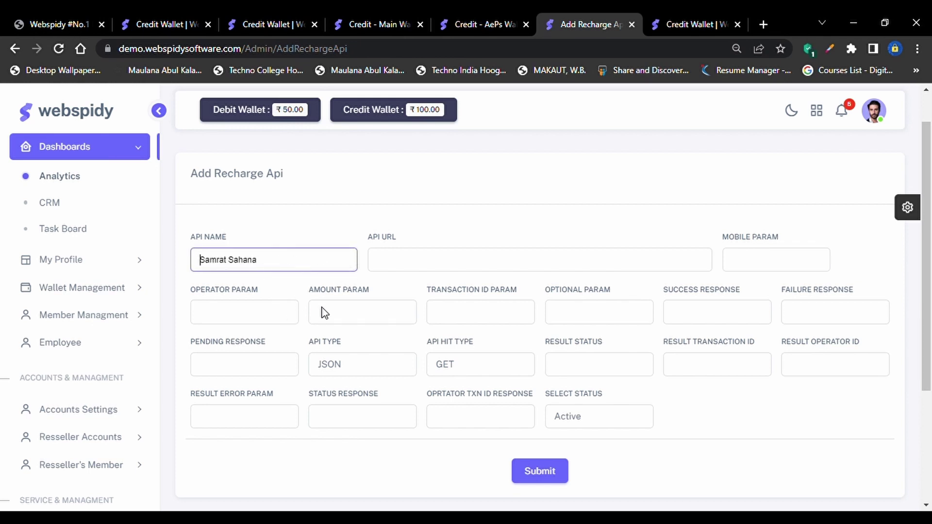
{"action": "key", "text": "ctrl+a"}
{"action": "left_click", "coordinate": [464, 272]}
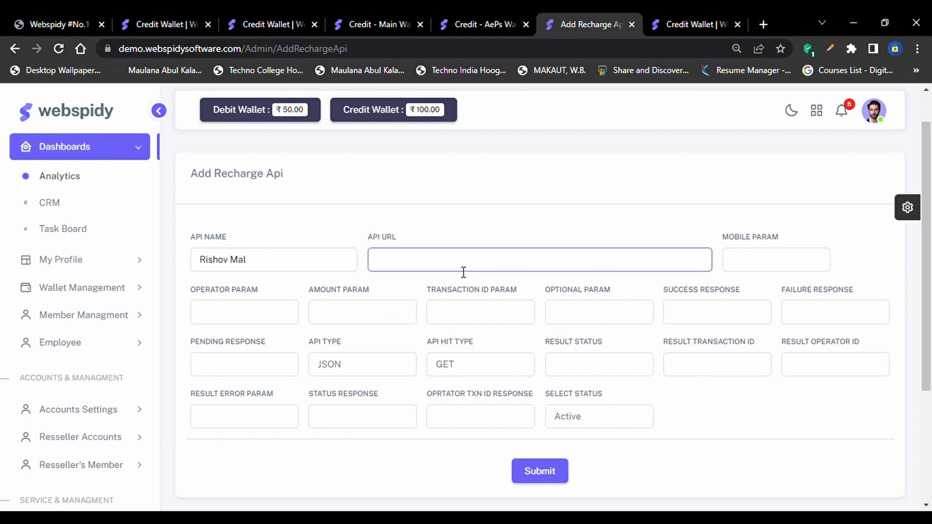
{"action": "left_click", "coordinate": [272, 266]}
{"action": "key", "text": "ctrl+a"}
{"action": "key", "text": "BackSpace"}
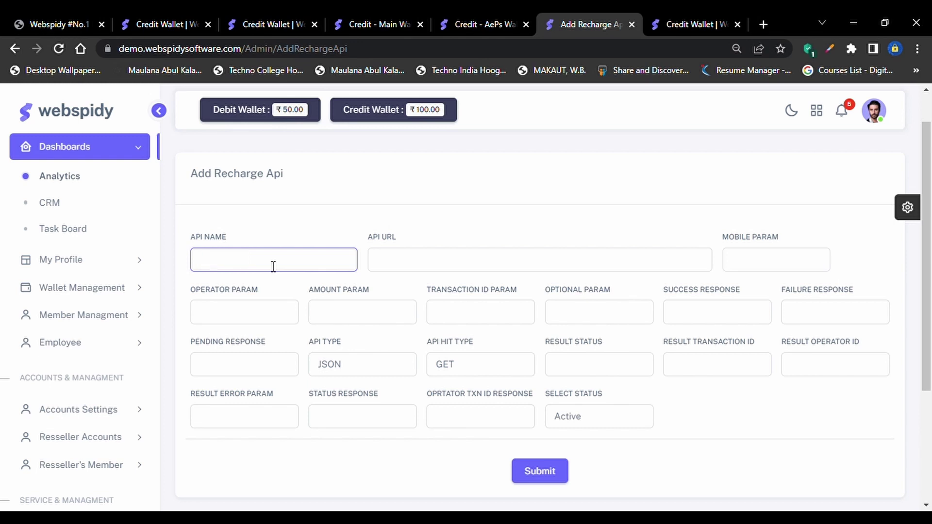
{"action": "left_click", "coordinate": [523, 271]}
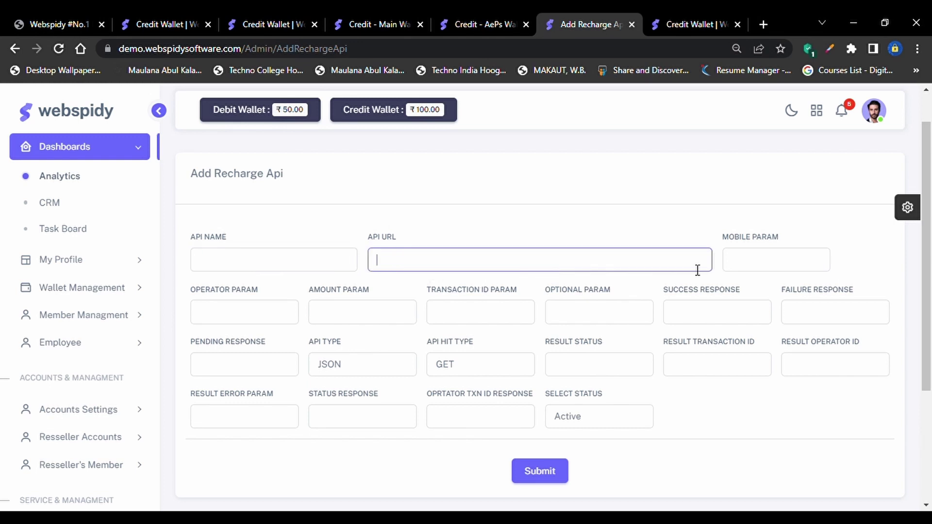
{"action": "left_click", "coordinate": [814, 266]}
{"action": "left_click", "coordinate": [269, 314]}
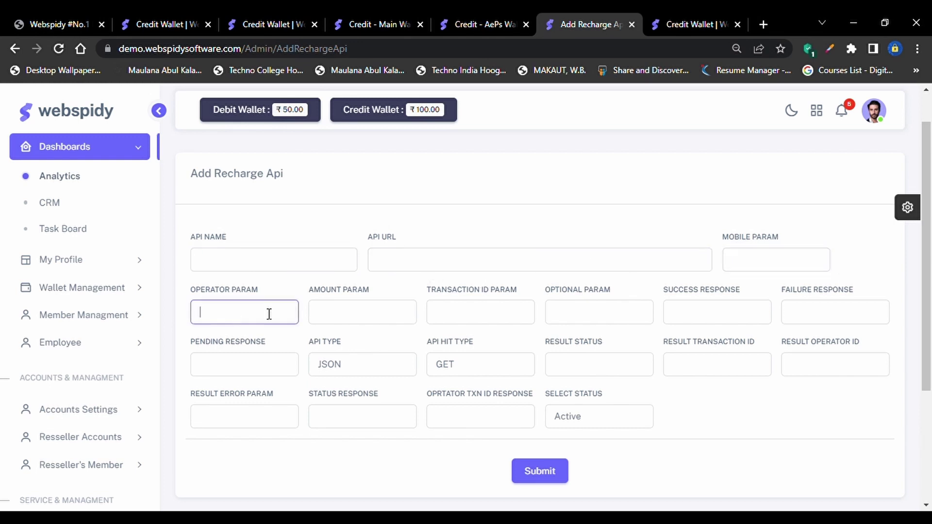
{"action": "left_click", "coordinate": [368, 311]}
{"action": "left_click", "coordinate": [540, 312]}
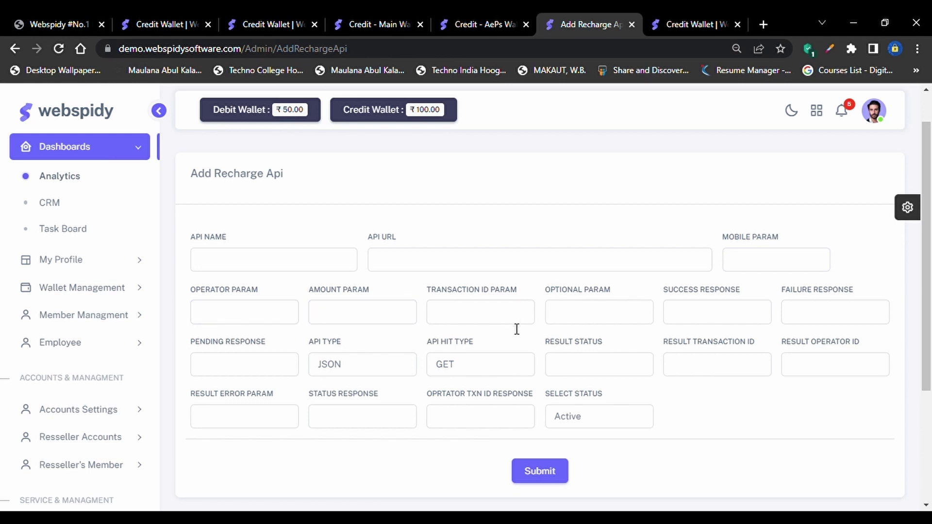
{"action": "scroll", "coordinate": [658, 301], "scroll_direction": "down", "scroll_amount": 1}
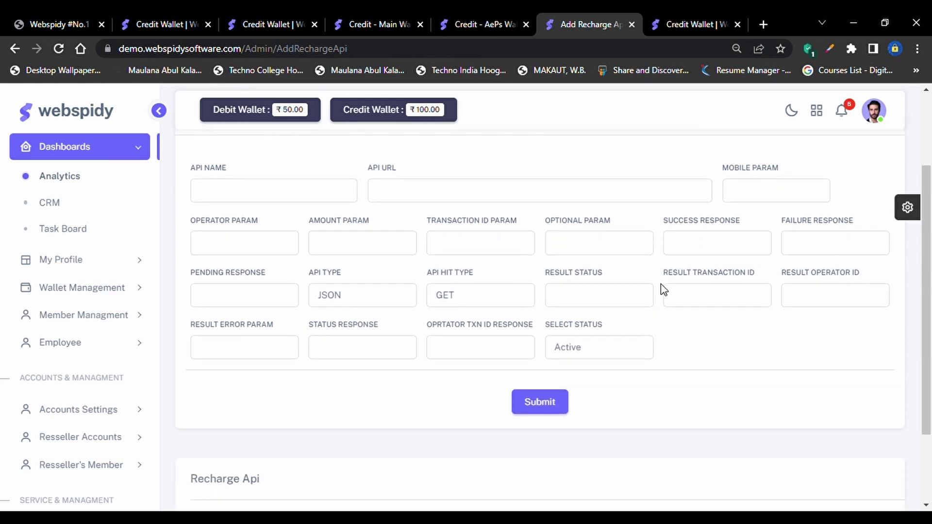
{"action": "scroll", "coordinate": [657, 358], "scroll_direction": "down", "scroll_amount": 2}
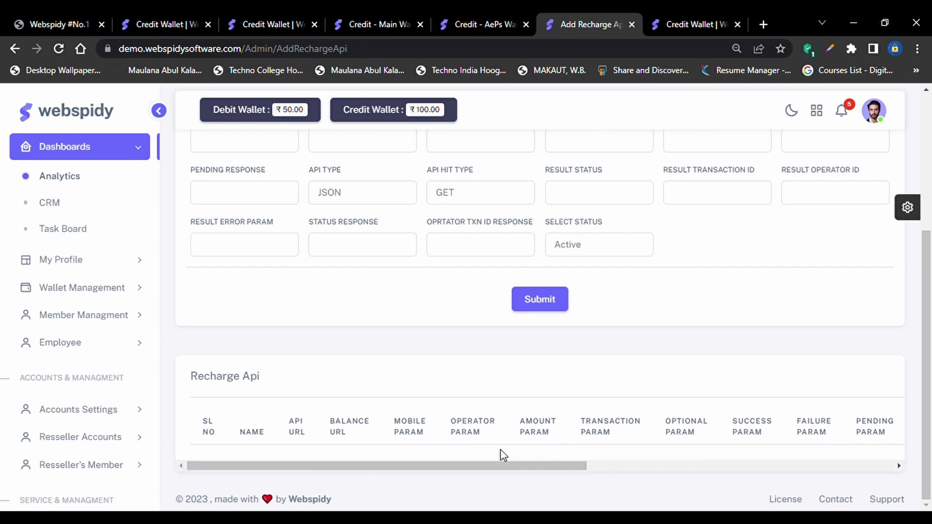
{"action": "scroll", "coordinate": [502, 454], "scroll_direction": "right", "scroll_amount": 5}
{"action": "scroll", "coordinate": [501, 454], "scroll_direction": "left", "scroll_amount": 2}
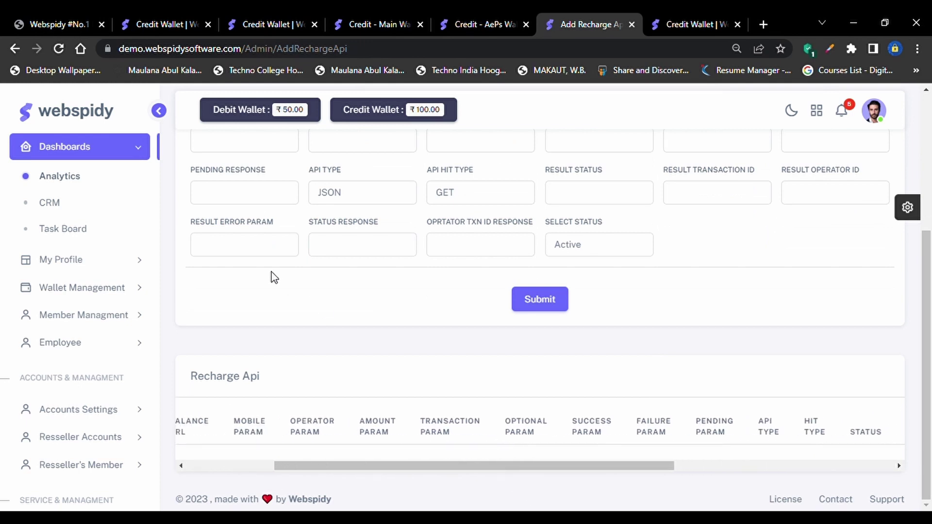
{"action": "scroll", "coordinate": [270, 208], "scroll_direction": "up", "scroll_amount": 2}
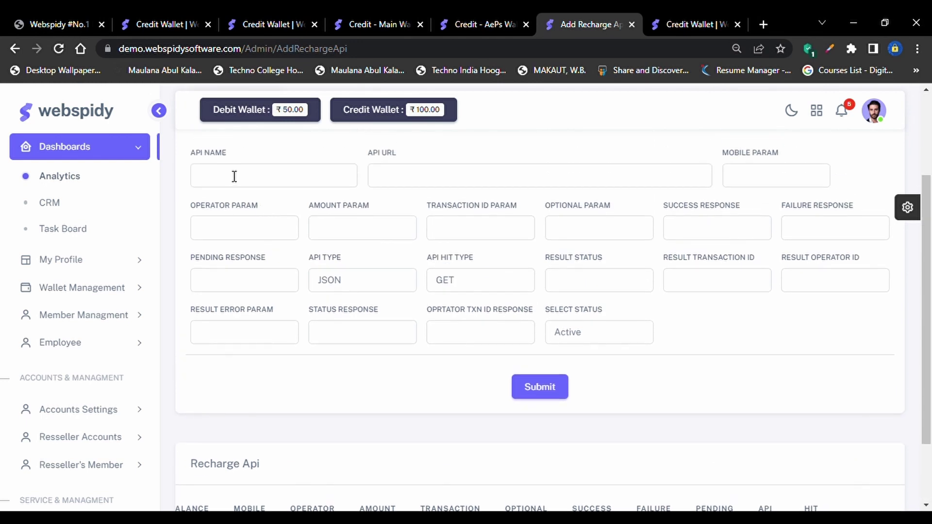
{"action": "scroll", "coordinate": [234, 177], "scroll_direction": "up", "scroll_amount": 1}
Enter API name MROBOTIC and paste the current page address as the API URL
{"action": "left_click", "coordinate": [232, 204]}
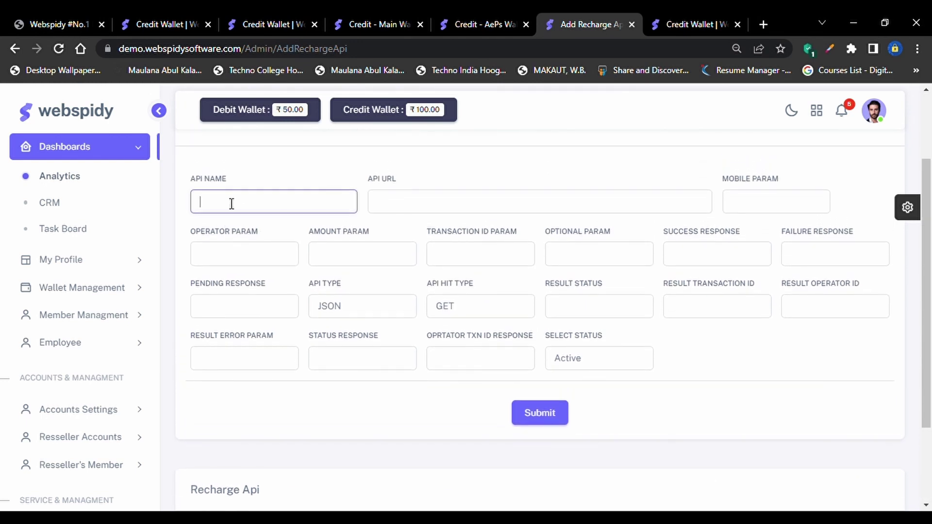
{"action": "type", "text": "MROBOTIC"}
{"action": "left_click", "coordinate": [421, 213]}
{"action": "left_click", "coordinate": [378, 49]}
{"action": "key", "text": "ctrl+c"}
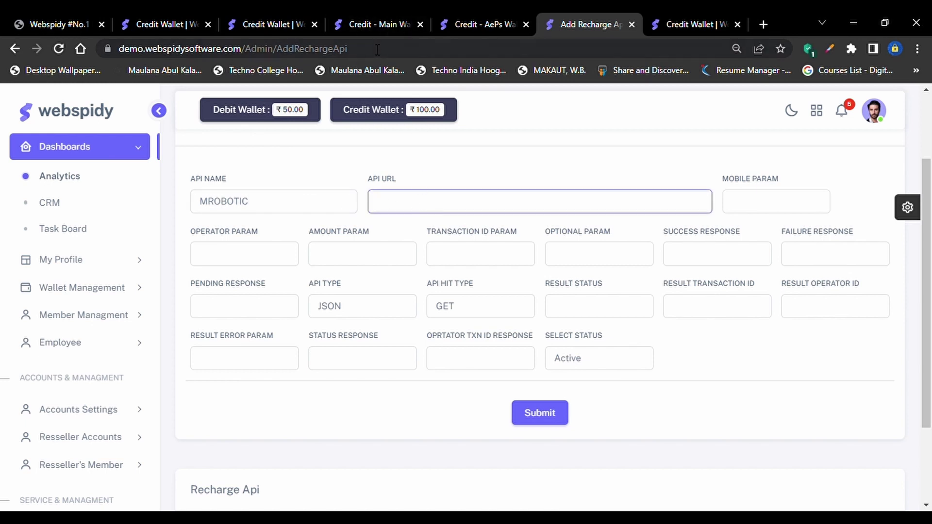
{"action": "left_click", "coordinate": [430, 207]}
{"action": "key", "text": "ctrl+v"}
Set the mobile, operator, amount and transaction ID params to MB, OP, AM, TXNID
{"action": "left_click", "coordinate": [781, 214]}
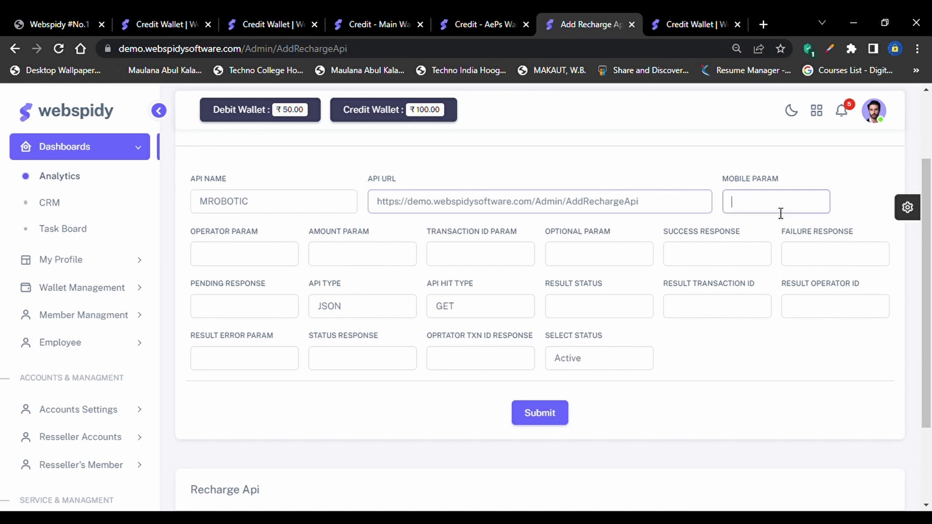
{"action": "type", "text": "MB"}
{"action": "key", "text": "Tab"}
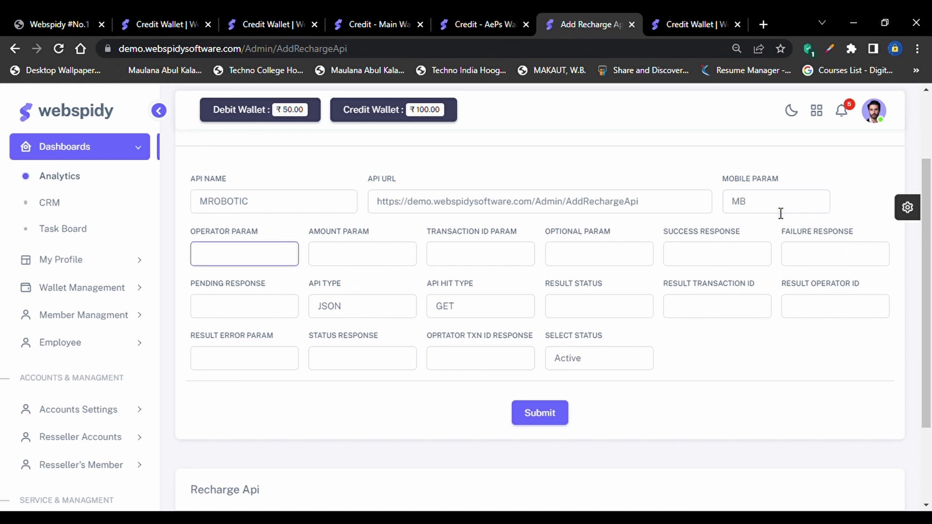
{"action": "type", "text": "OP"}
{"action": "key", "text": "Tab"}
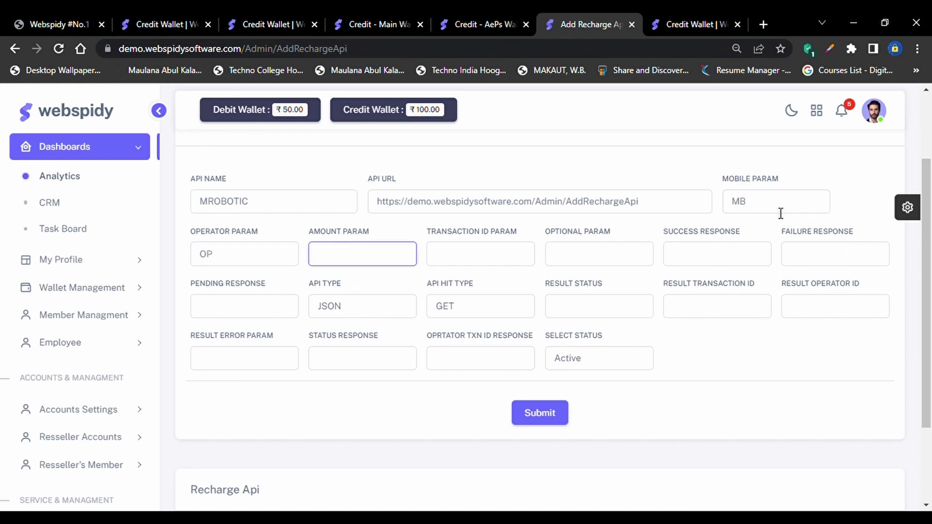
{"action": "type", "text": "AM"}
{"action": "key", "text": "Tab"}
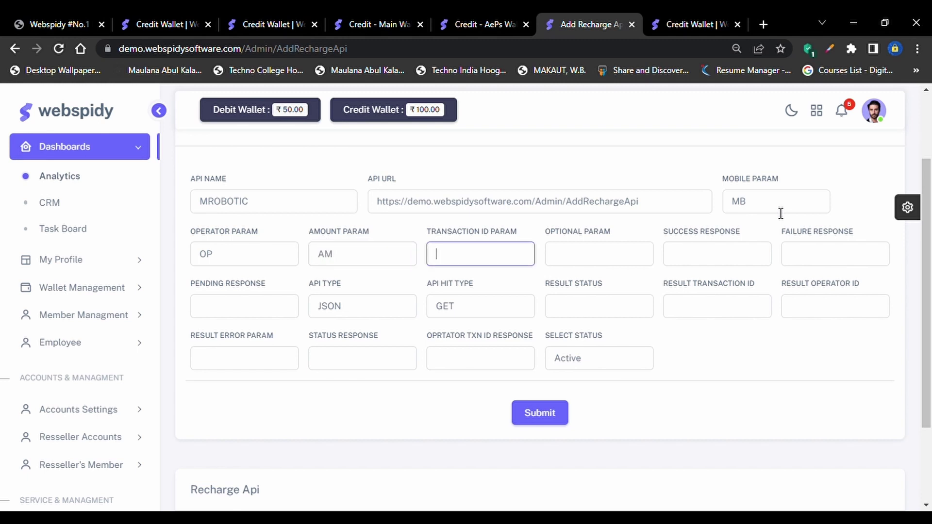
{"action": "type", "text": "TXNID"}
Leave the optional param empty and set responses SUCCESS, FAILED and PENIDING
{"action": "key", "text": "Tab"}
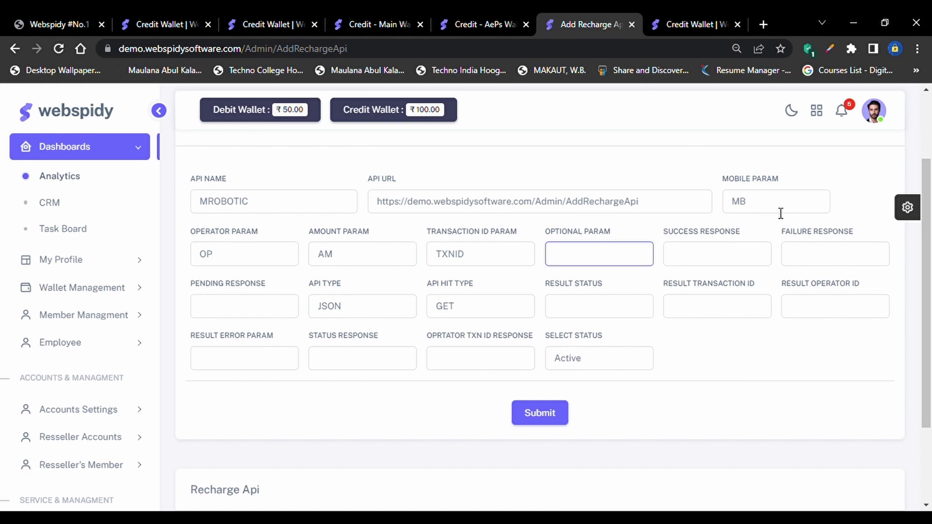
{"action": "key", "text": "Tab"}
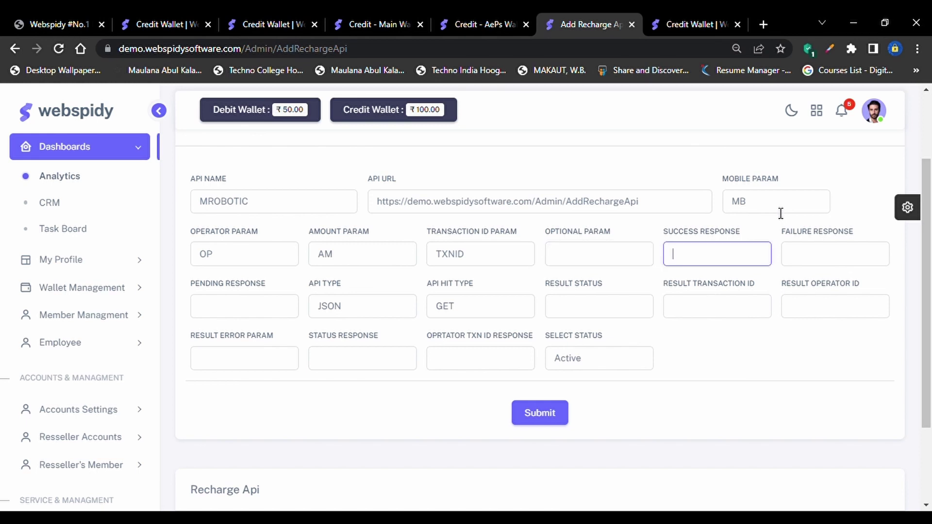
{"action": "type", "text": "SUCCESS"}
{"action": "key", "text": "Tab"}
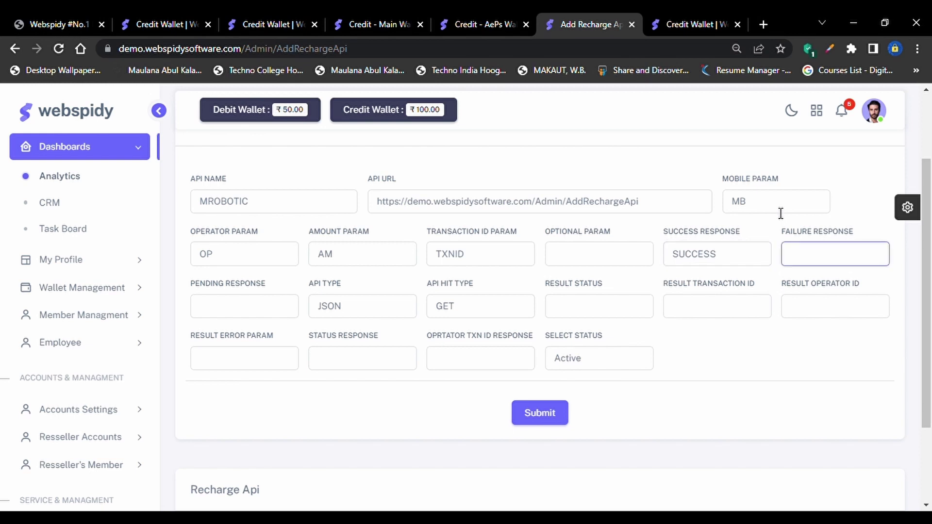
{"action": "type", "text": "FAS"}
{"action": "type", "text": "LED"}
{"action": "left_click", "coordinate": [211, 318]}
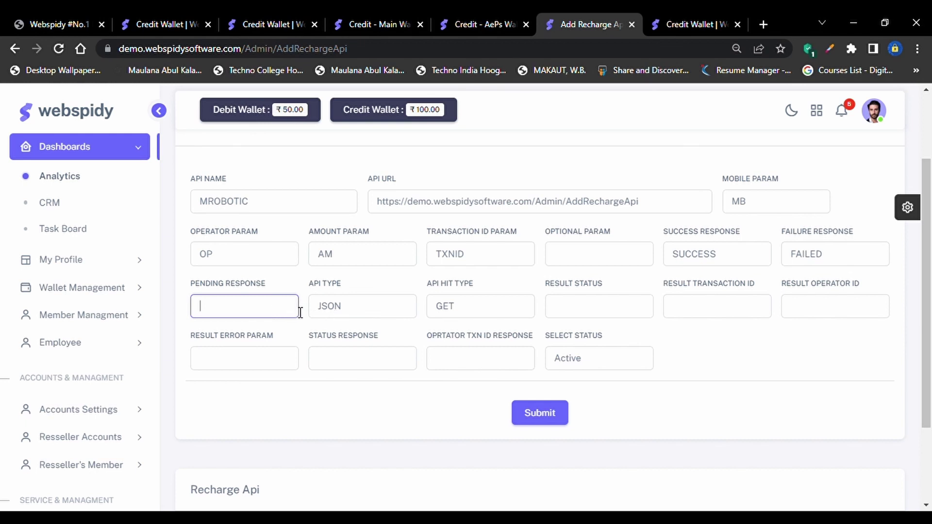
{"action": "type", "text": "PENIDING"}
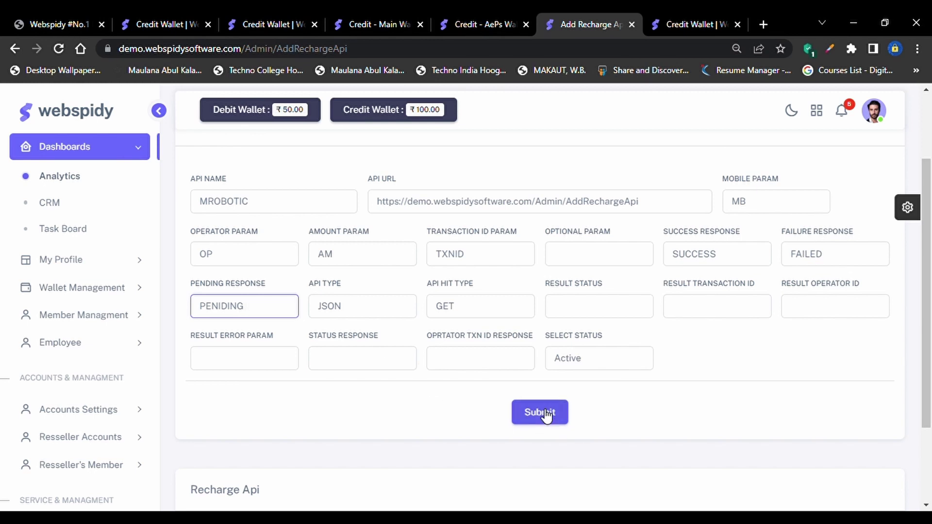
{"action": "left_click", "coordinate": [541, 413]}
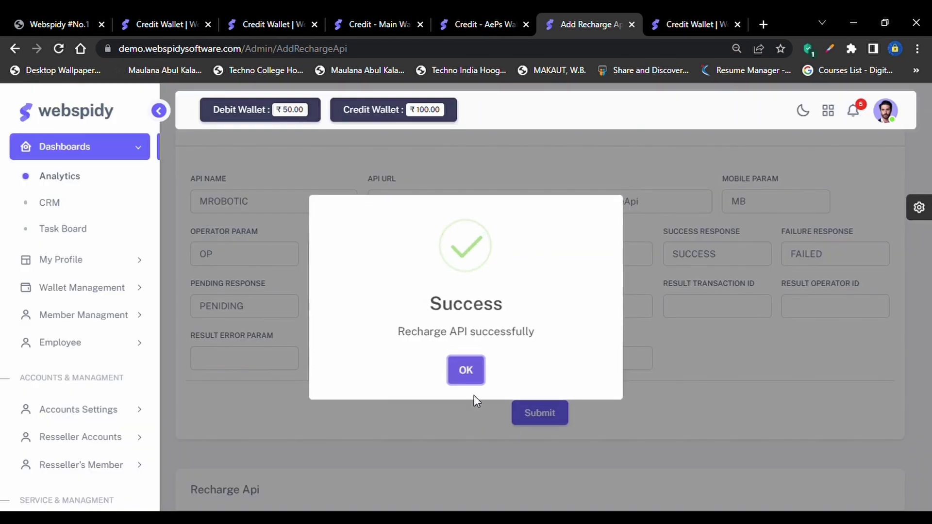
{"action": "left_click", "coordinate": [466, 371]}
{"action": "scroll", "coordinate": [556, 393], "scroll_direction": "down", "scroll_amount": 4}
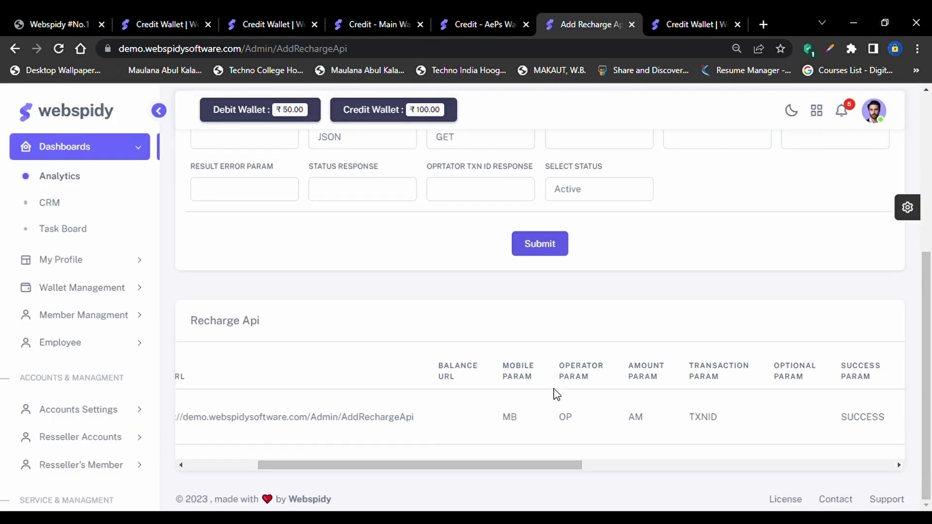
{"action": "scroll", "coordinate": [513, 422], "scroll_direction": "left", "scroll_amount": 3}
{"action": "scroll", "coordinate": [502, 422], "scroll_direction": "right", "scroll_amount": 8}
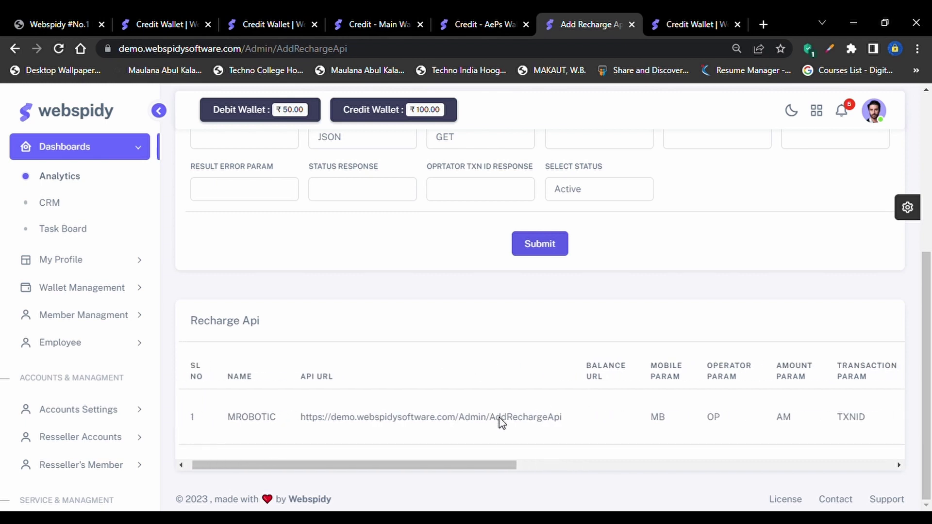
{"action": "scroll", "coordinate": [503, 422], "scroll_direction": "right", "scroll_amount": 6}
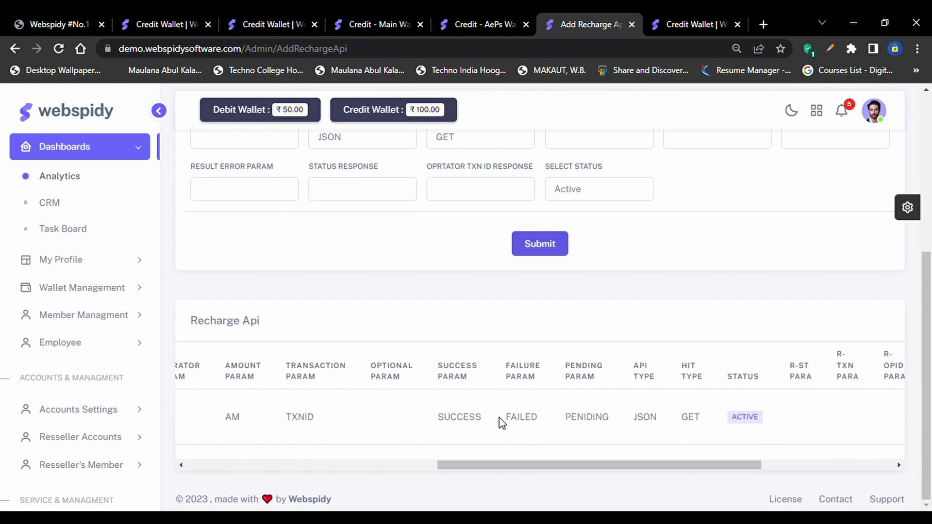
{"action": "scroll", "coordinate": [707, 422], "scroll_direction": "right", "scroll_amount": 3}
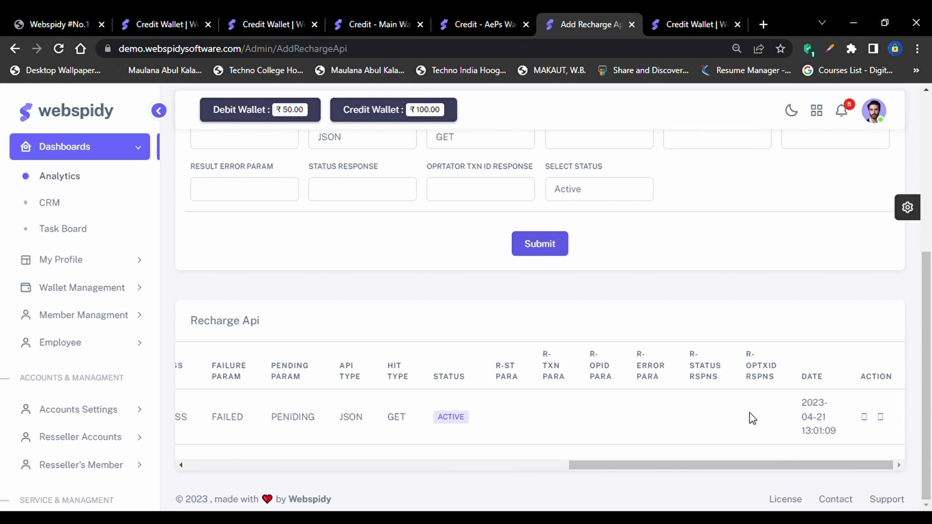
{"action": "left_click", "coordinate": [865, 419]}
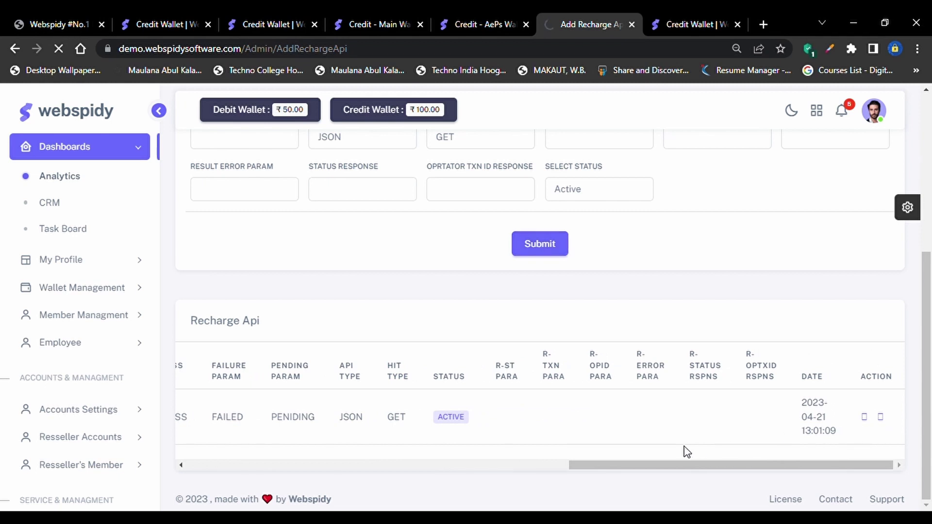
{"action": "scroll", "coordinate": [684, 450], "scroll_direction": "left", "scroll_amount": 4}
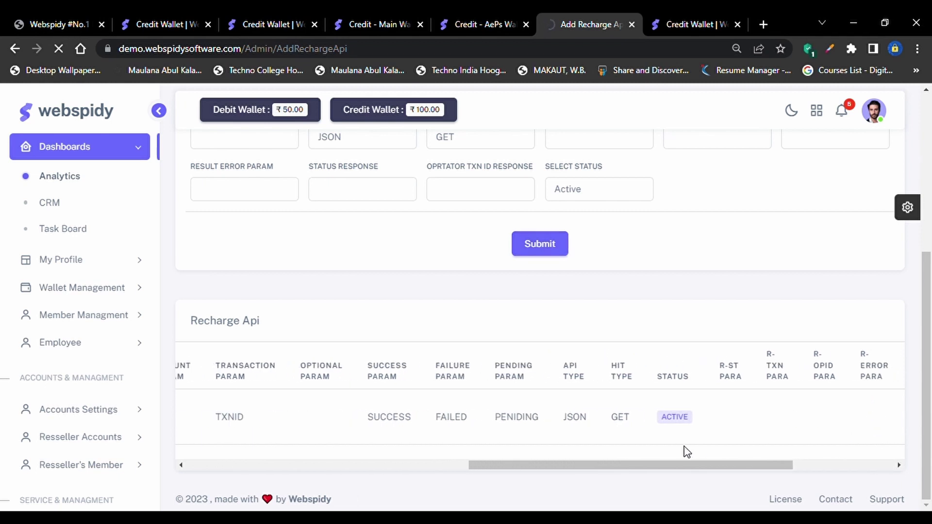
{"action": "left_click", "coordinate": [15, 49]}
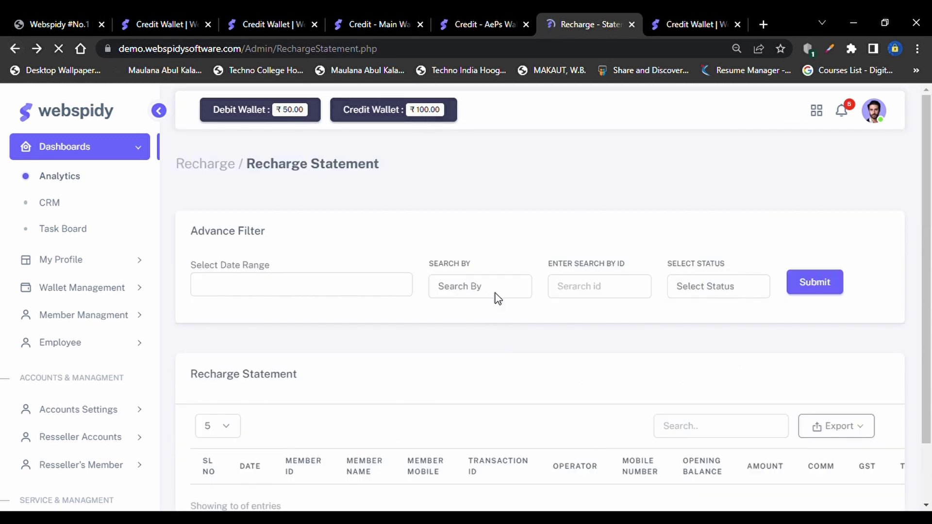
{"action": "left_click", "coordinate": [79, 328]}
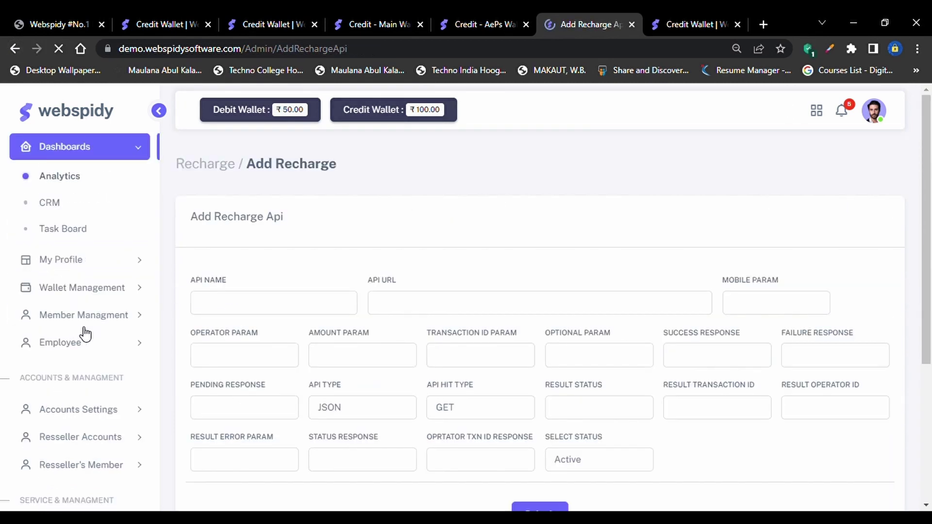
{"action": "scroll", "coordinate": [437, 418], "scroll_direction": "down", "scroll_amount": 5}
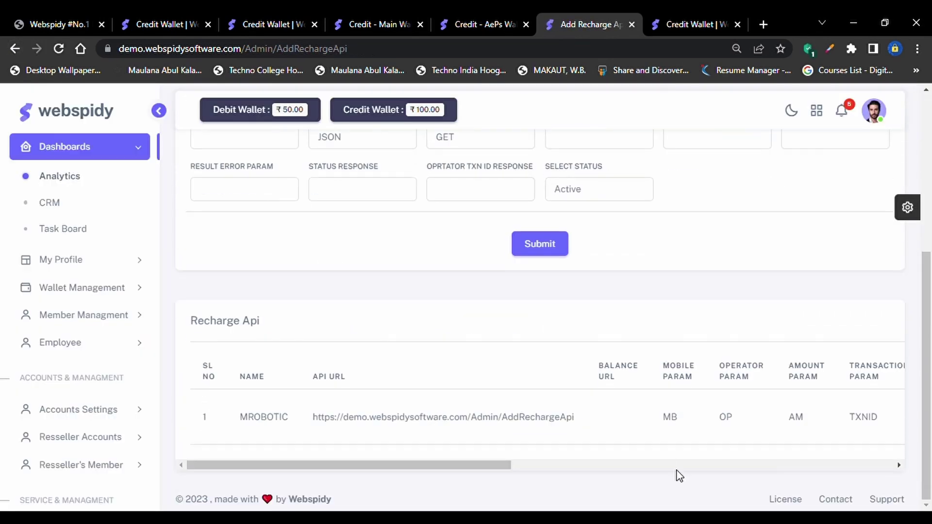
{"action": "scroll", "coordinate": [763, 434], "scroll_direction": "right", "scroll_amount": 1}
{"action": "scroll", "coordinate": [763, 434], "scroll_direction": "right", "scroll_amount": 5}
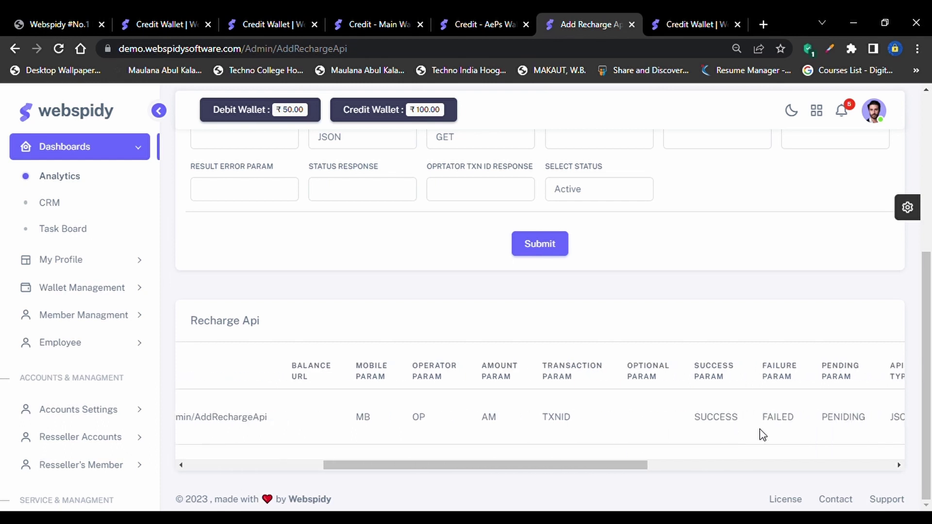
{"action": "scroll", "coordinate": [779, 428], "scroll_direction": "left", "scroll_amount": 3}
{"action": "scroll", "coordinate": [780, 428], "scroll_direction": "left", "scroll_amount": 3}
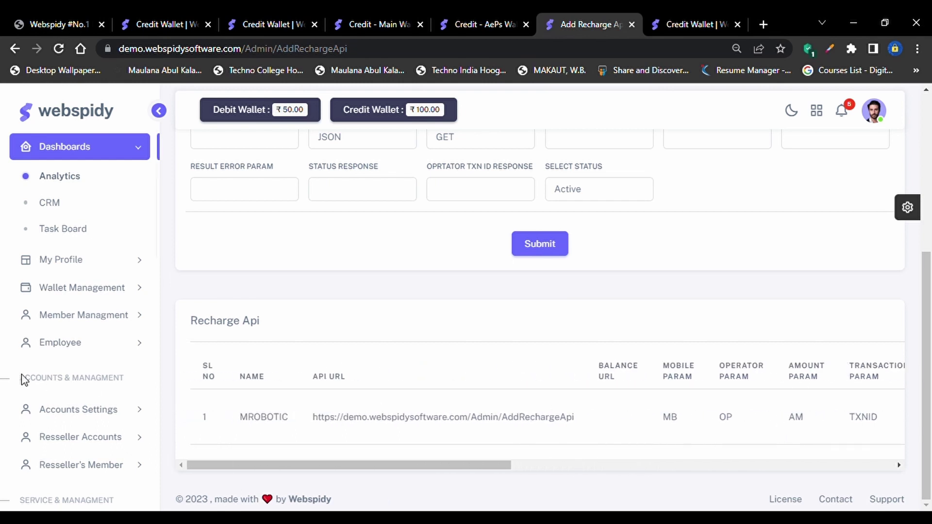
Expand Recharge Services > Recharge Settings and open Operator Manager
{"action": "scroll", "coordinate": [97, 420], "scroll_direction": "down", "scroll_amount": 5}
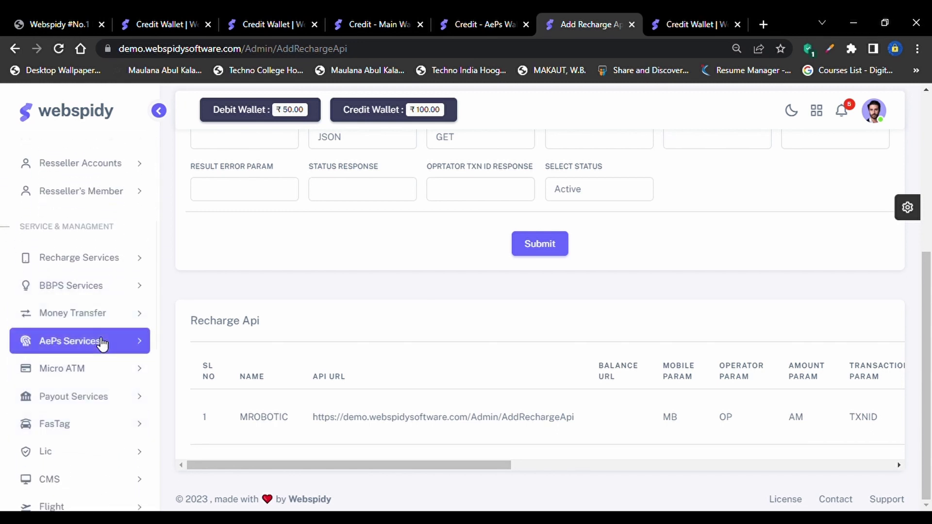
{"action": "left_click", "coordinate": [102, 262]}
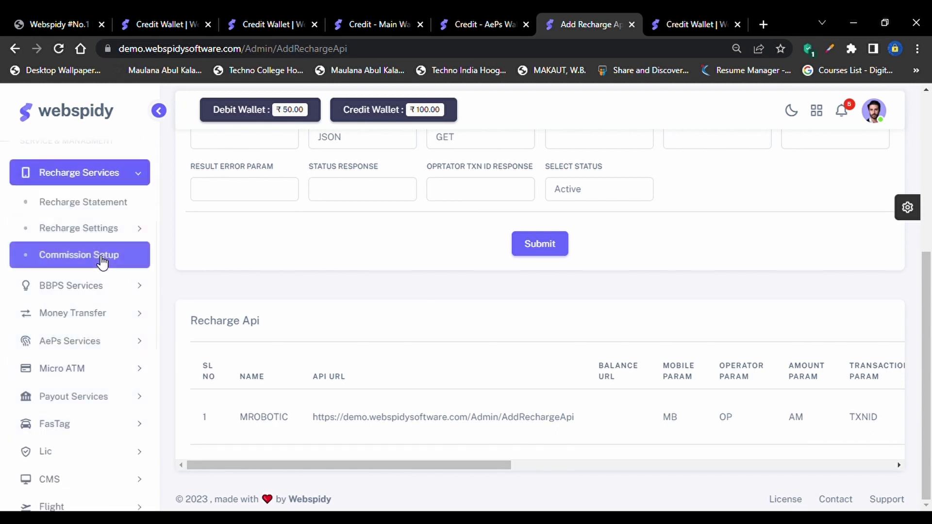
{"action": "left_click", "coordinate": [86, 238]}
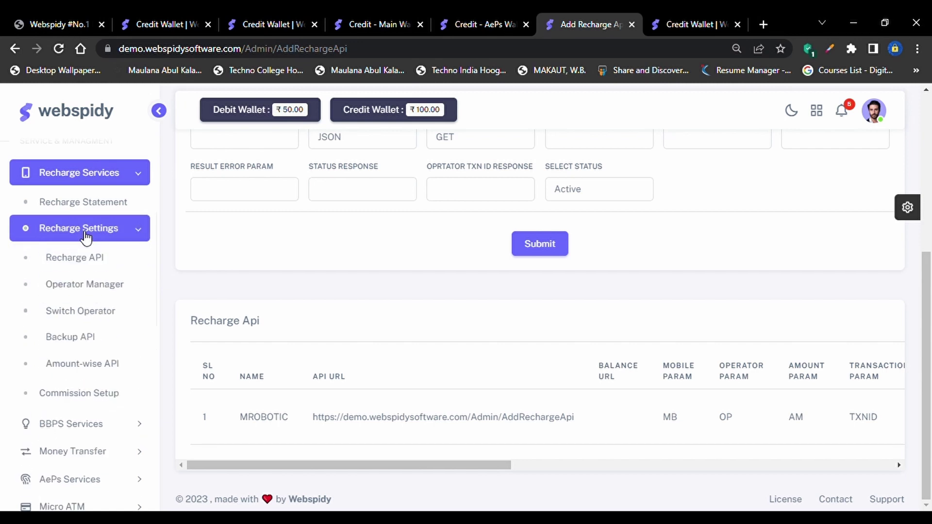
{"action": "left_click", "coordinate": [80, 288]}
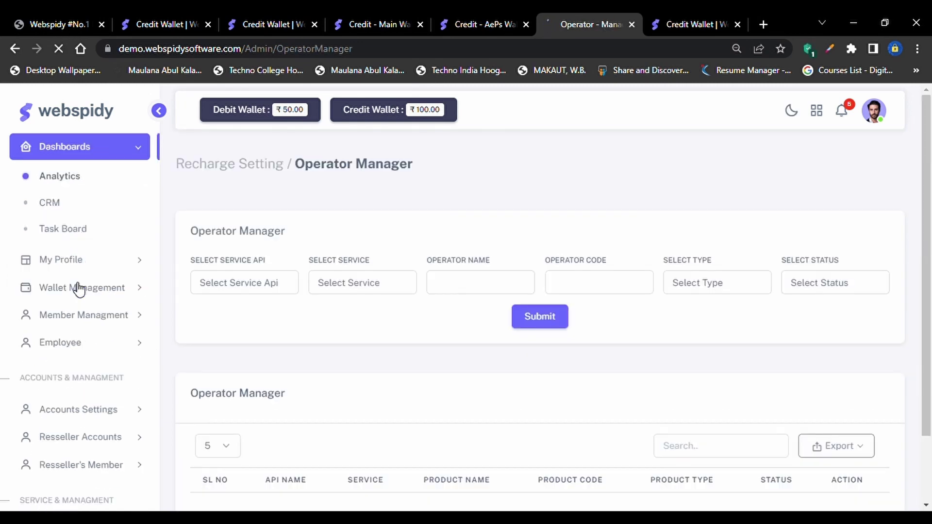
Submit operator JIO, code 17, Prepaid on MROBOTIC, type Operator, status Active
{"action": "scroll", "coordinate": [263, 351], "scroll_direction": "down", "scroll_amount": 2}
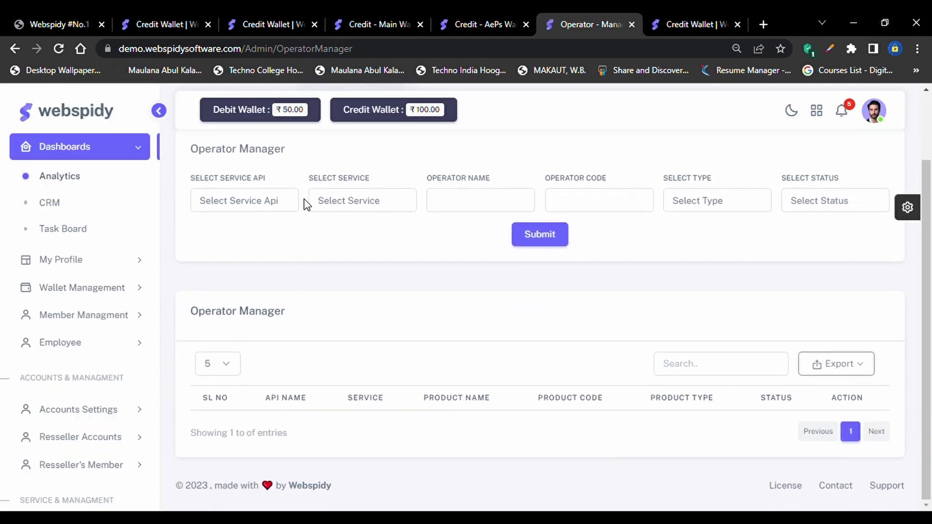
{"action": "left_click", "coordinate": [279, 207]}
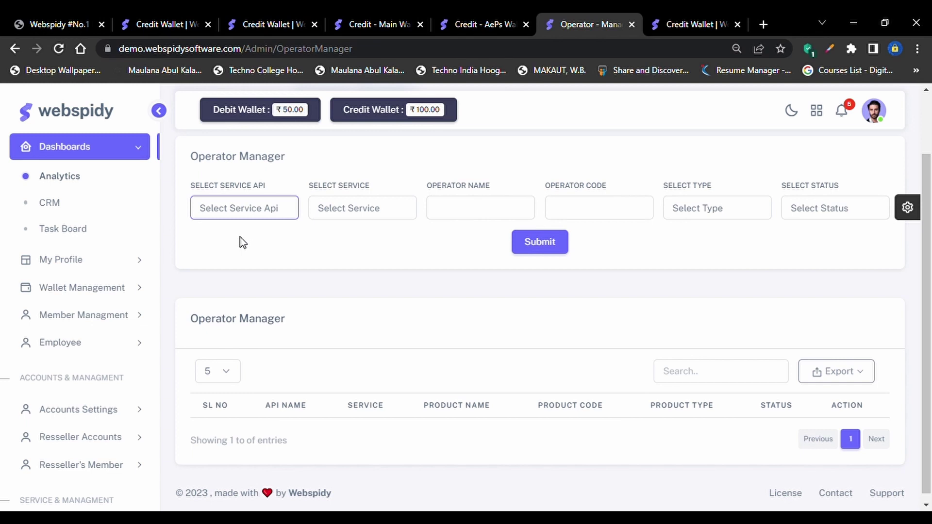
{"action": "key", "text": "m"}
{"action": "left_click", "coordinate": [324, 214]}
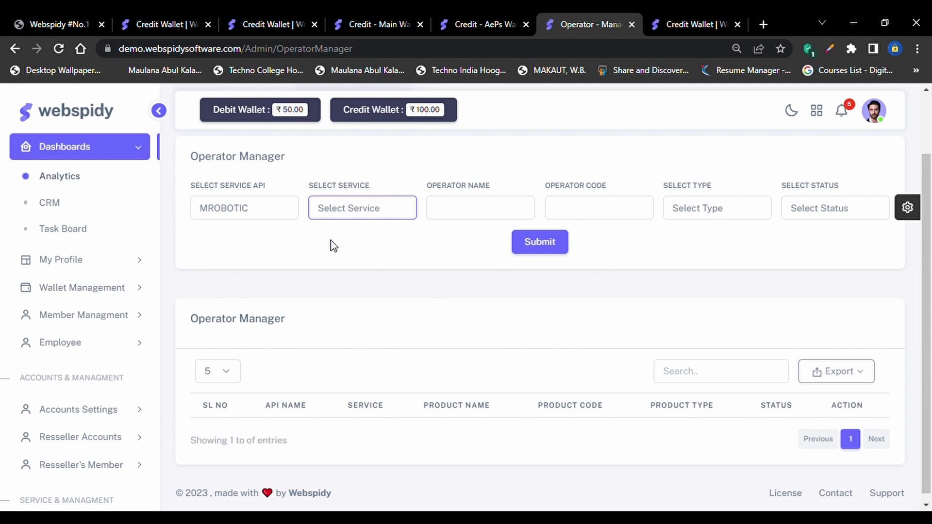
{"action": "key", "text": "p"}
{"action": "left_click", "coordinate": [476, 213]}
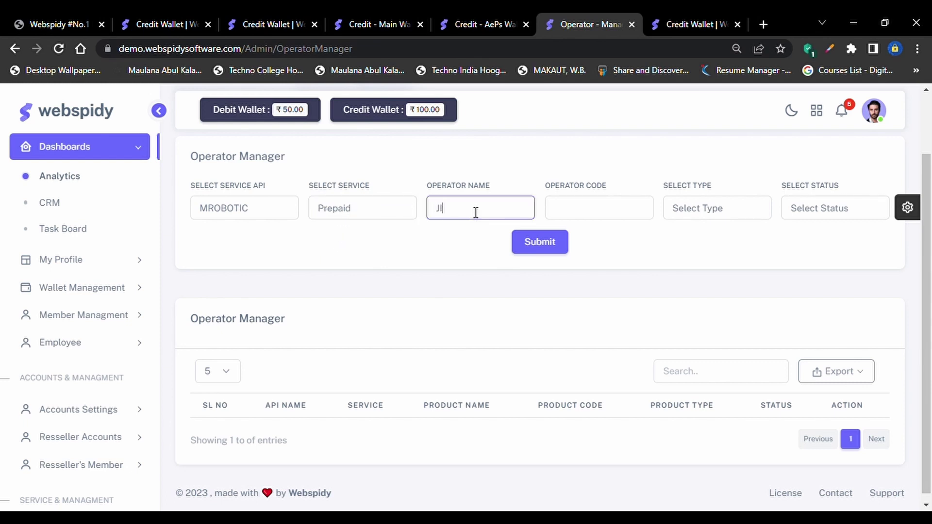
{"action": "key", "text": "Tab"}
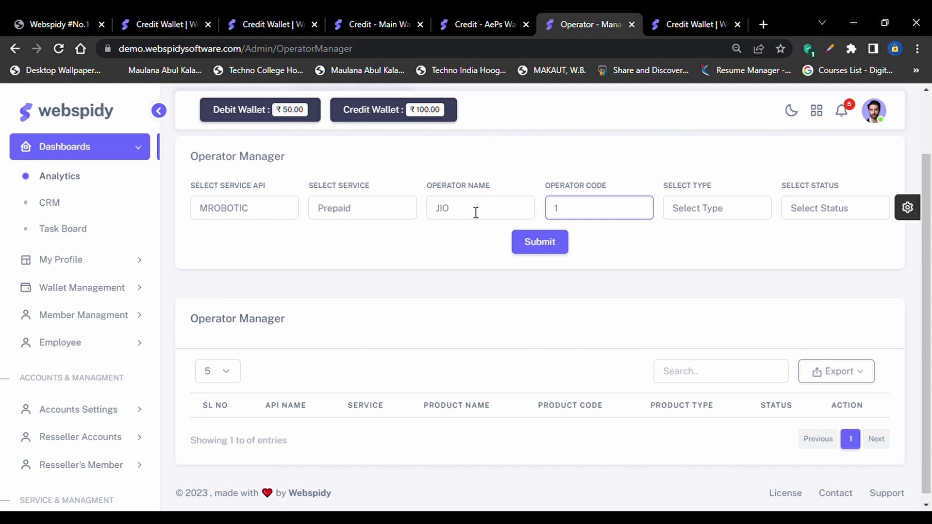
{"action": "key", "text": "Tab"}
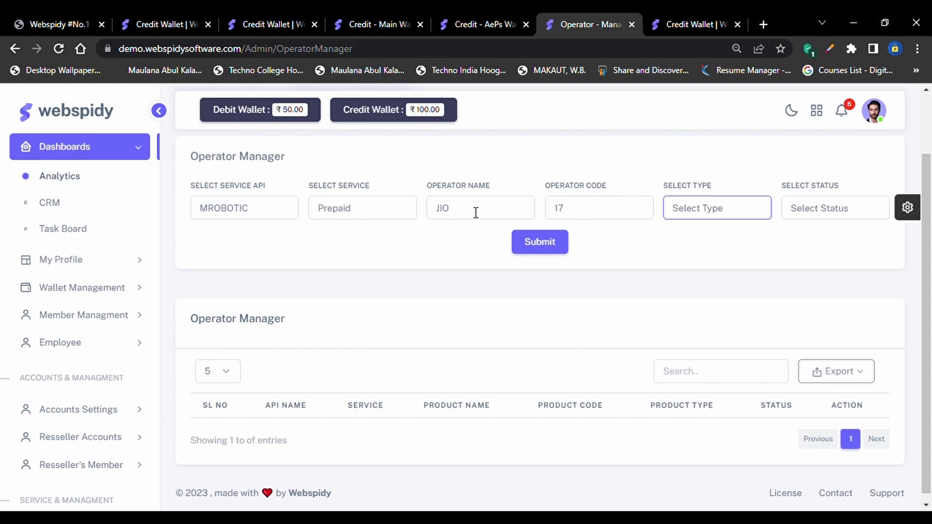
{"action": "key", "text": "Down"}
{"action": "key", "text": "Tab"}
{"action": "key", "text": "Down"}
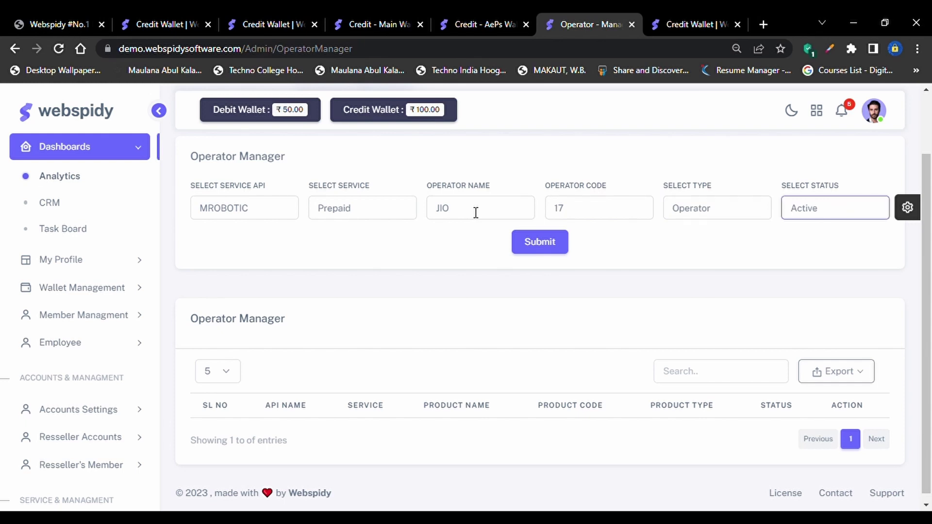
{"action": "left_click", "coordinate": [555, 247]}
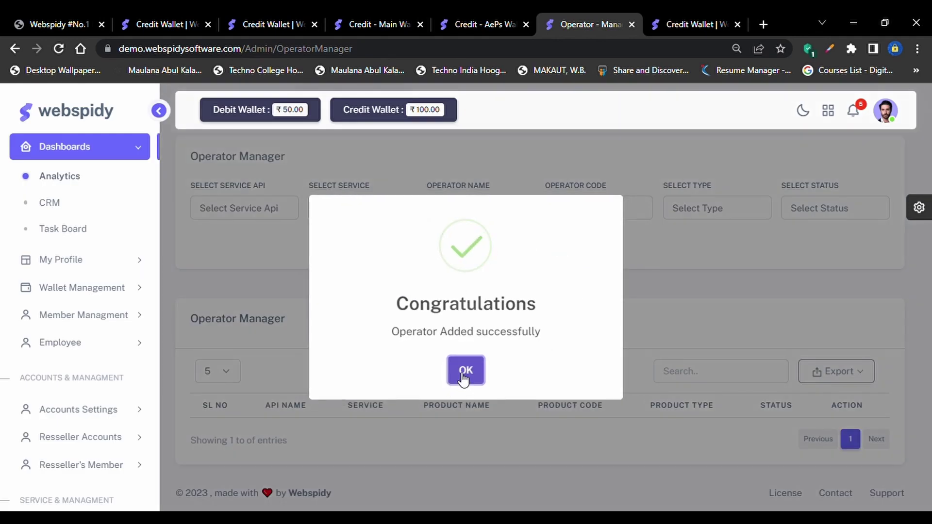
Dismiss the success message and check the JIO row's Edit dialog, closing it unchanged
{"action": "left_click", "coordinate": [464, 374]}
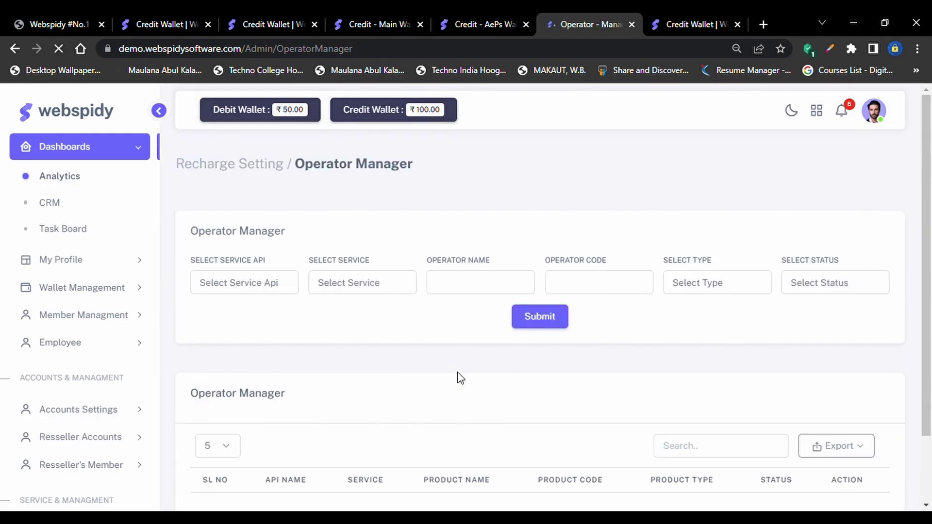
{"action": "scroll", "coordinate": [457, 384], "scroll_direction": "down", "scroll_amount": 3}
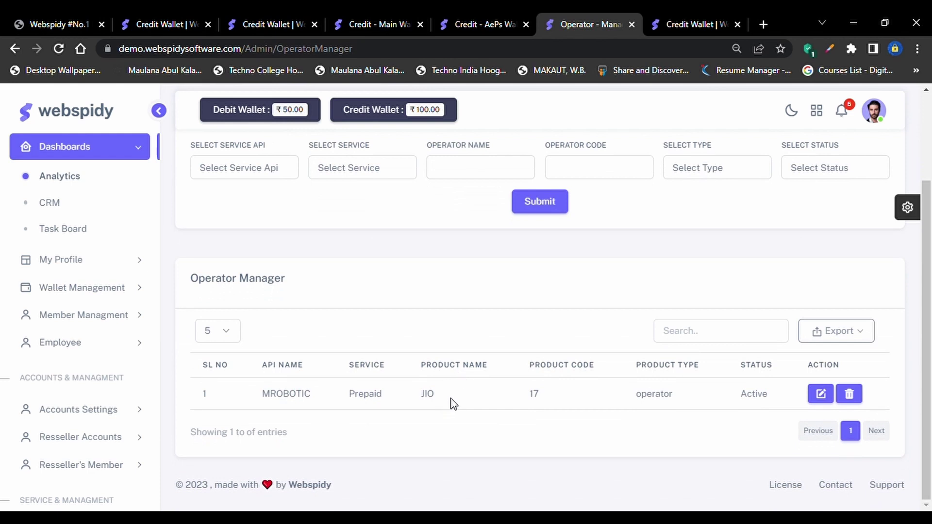
{"action": "left_click", "coordinate": [822, 393]}
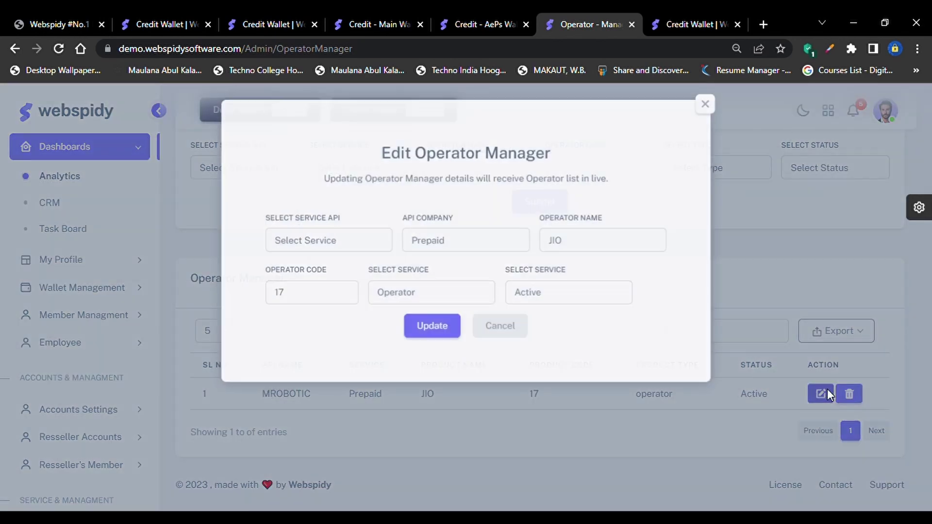
{"action": "left_click", "coordinate": [712, 105]}
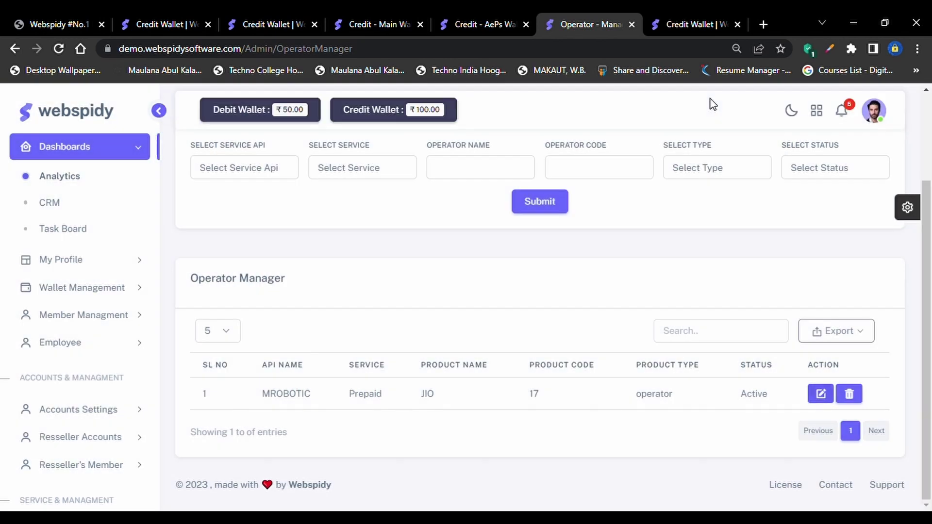
{"action": "scroll", "coordinate": [655, 406], "scroll_direction": "up", "scroll_amount": 1}
{"action": "scroll", "coordinate": [656, 405], "scroll_direction": "up", "scroll_amount": 2}
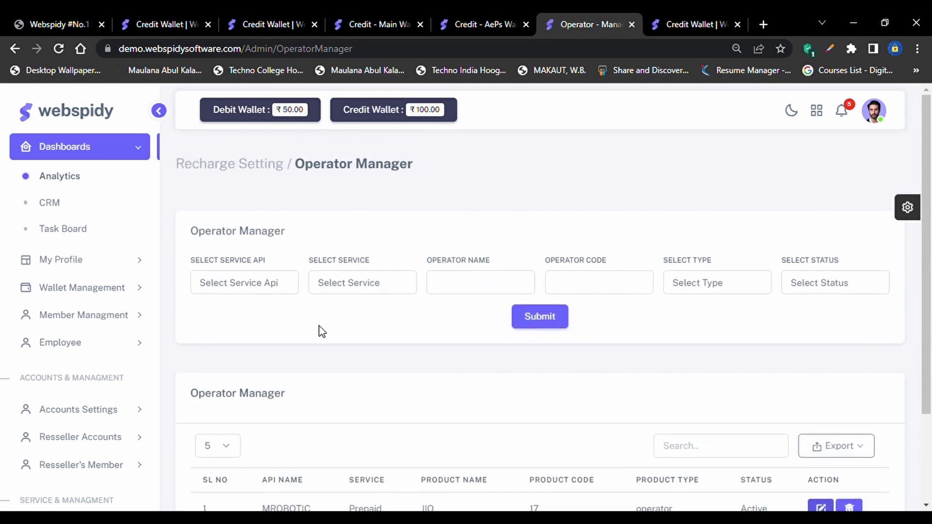
Select MROBOTIC as the service API for a new operator, leaving the service unset
{"action": "left_click", "coordinate": [262, 287]}
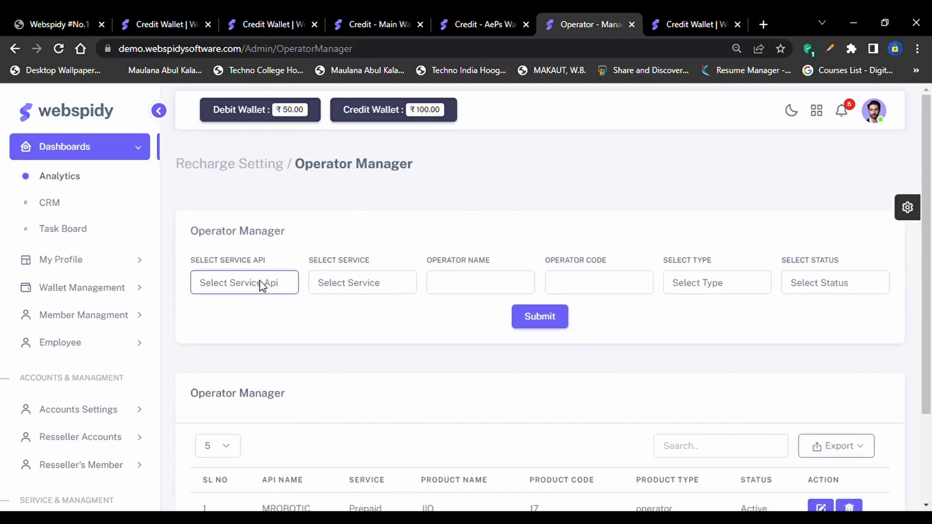
{"action": "left_click", "coordinate": [251, 315]}
{"action": "left_click", "coordinate": [392, 276]}
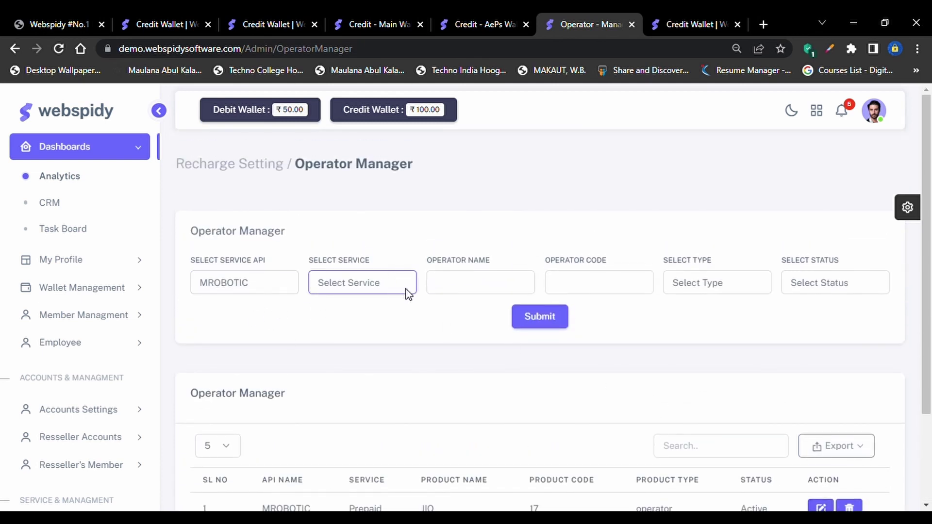
{"action": "left_click", "coordinate": [455, 359]}
{"action": "scroll", "coordinate": [545, 368], "scroll_direction": "down", "scroll_amount": 3}
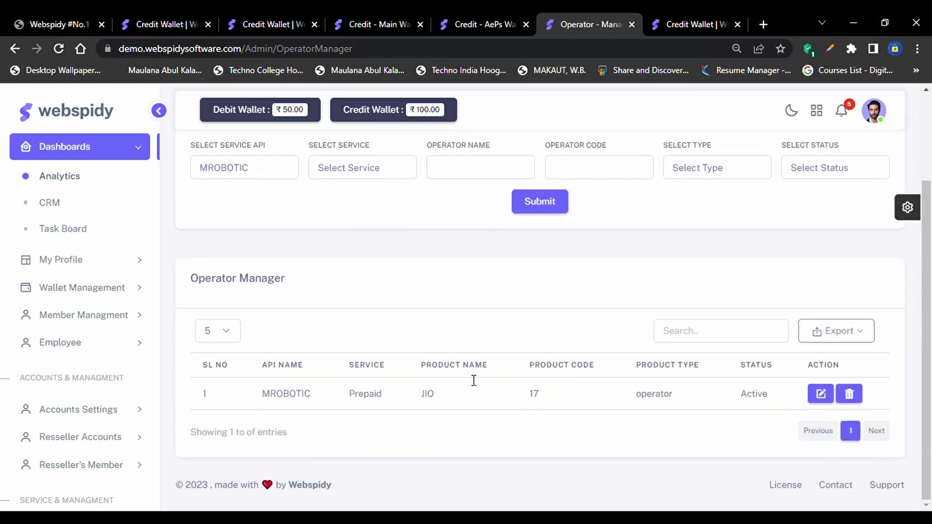
{"action": "scroll", "coordinate": [121, 396], "scroll_direction": "down", "scroll_amount": 3}
{"action": "scroll", "coordinate": [124, 396], "scroll_direction": "down", "scroll_amount": 3}
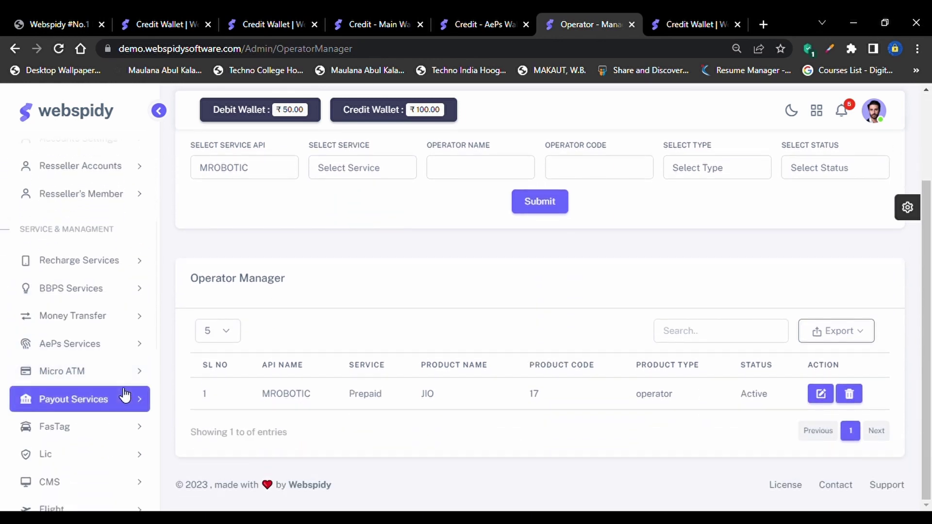
Expand Recharge Services > Recharge Settings and open the Switch Operator page
{"action": "left_click", "coordinate": [123, 244]}
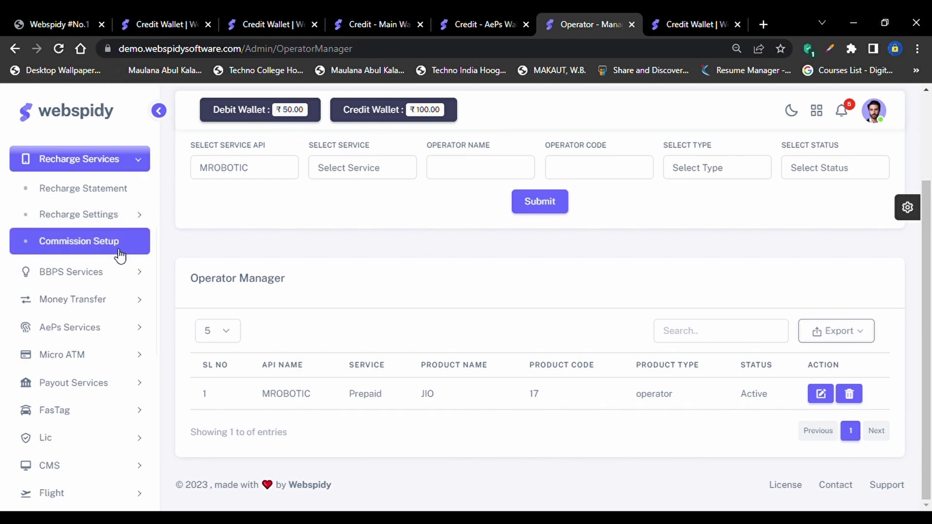
{"action": "left_click", "coordinate": [114, 223]}
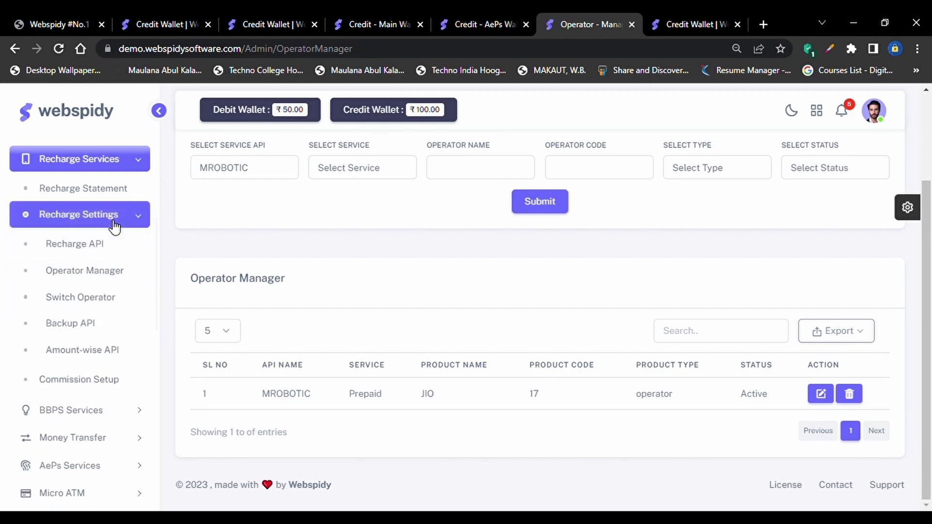
{"action": "left_click", "coordinate": [91, 306]}
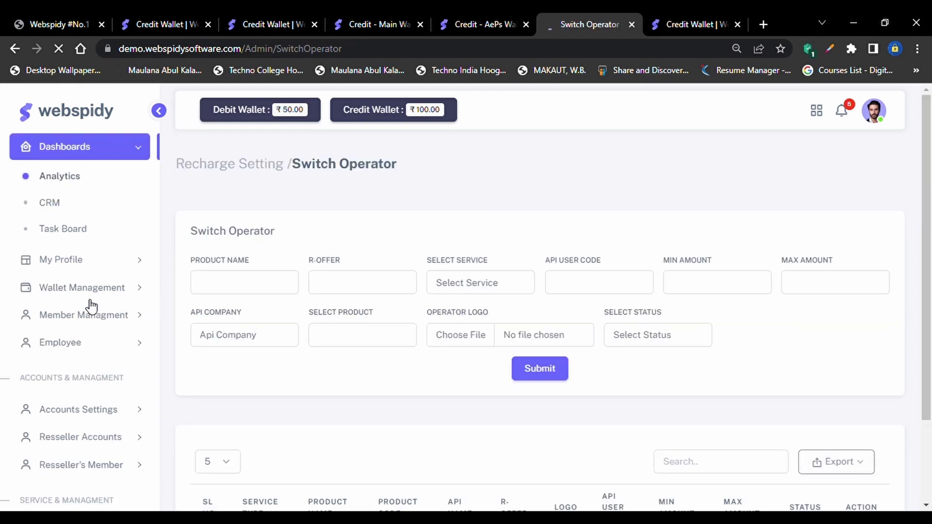
{"action": "scroll", "coordinate": [355, 336], "scroll_direction": "down", "scroll_amount": 3}
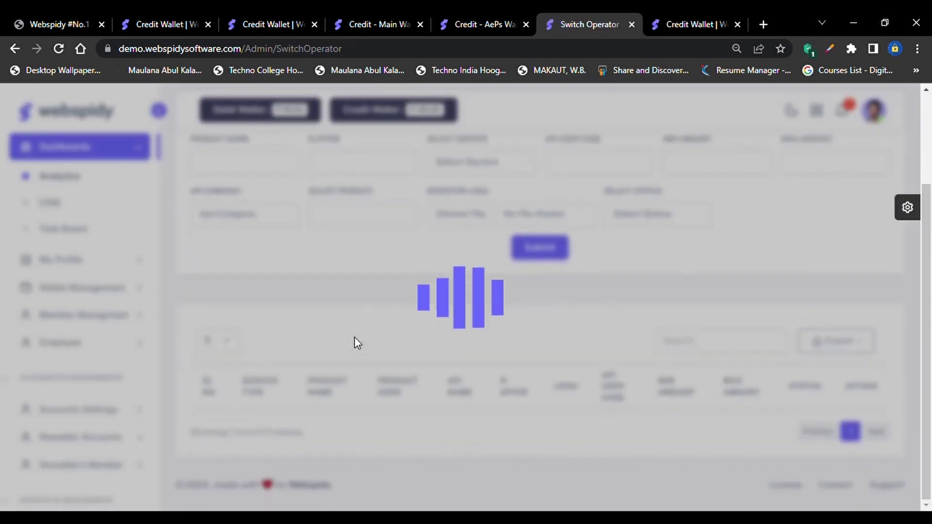
{"action": "scroll", "coordinate": [354, 337], "scroll_direction": "up", "scroll_amount": 1}
{"action": "scroll", "coordinate": [357, 343], "scroll_direction": "up", "scroll_amount": 1}
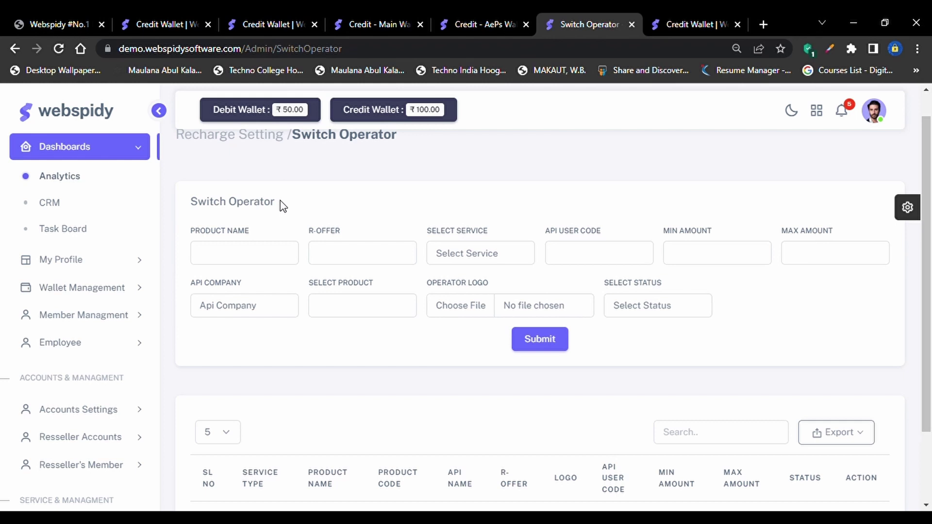
{"action": "scroll", "coordinate": [282, 206], "scroll_direction": "up", "scroll_amount": 1}
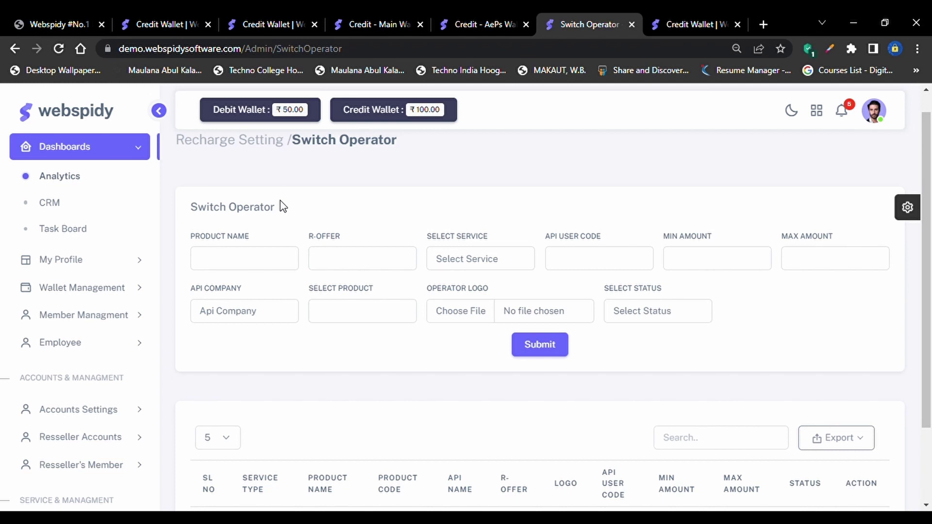
Enter product name Jio, R-Offer JO, service Prepaid, API user code 10, amounts 10–2500
{"action": "left_click", "coordinate": [247, 264]}
{"action": "key", "text": "Tab"}
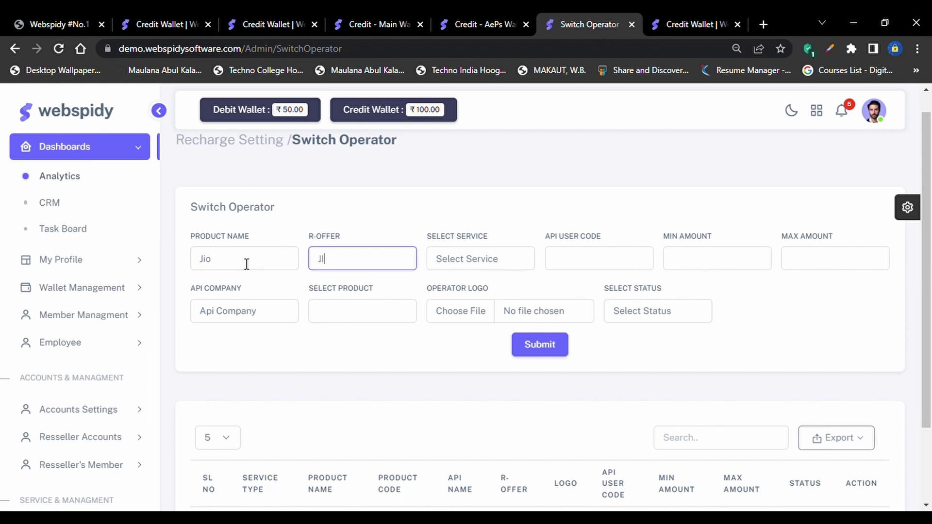
{"action": "key", "text": "Tab"}
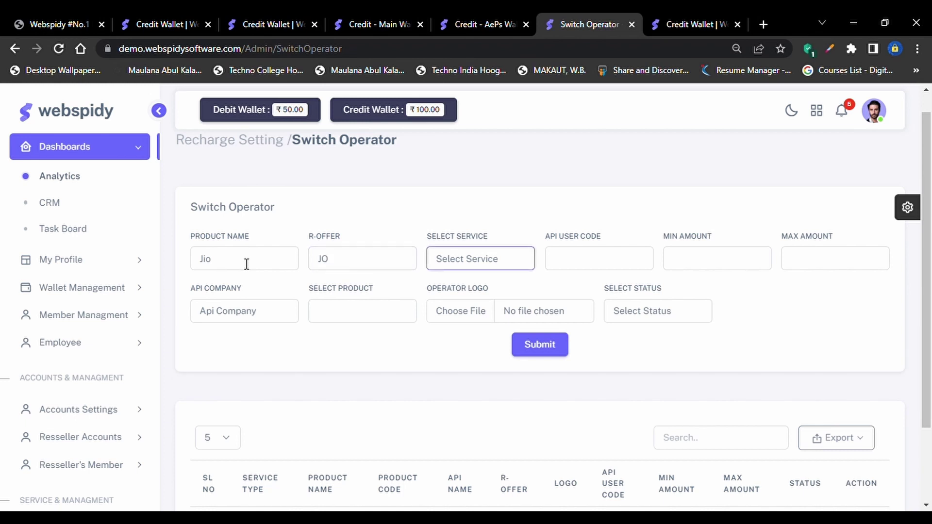
{"action": "key", "text": "p"}
{"action": "key", "text": "Tab"}
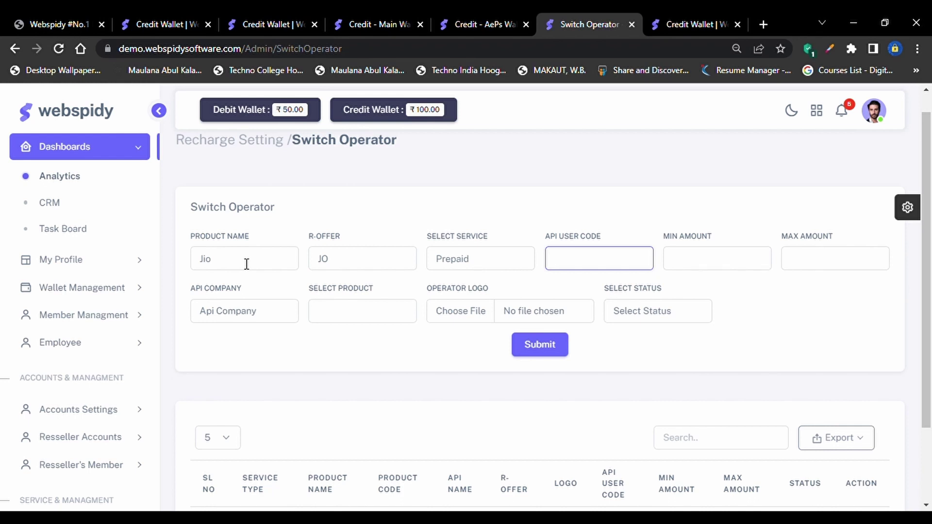
{"action": "type", "text": "10"}
{"action": "key", "text": "Tab"}
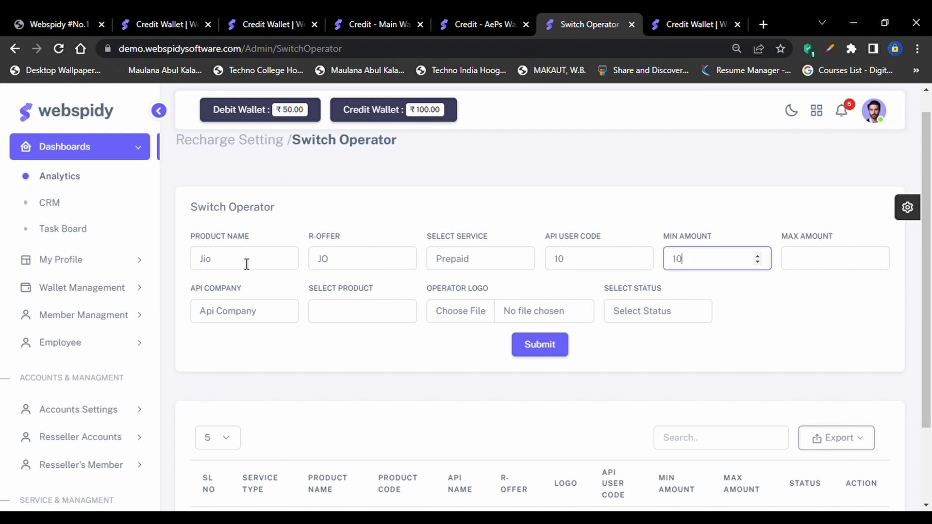
{"action": "key", "text": "Tab"}
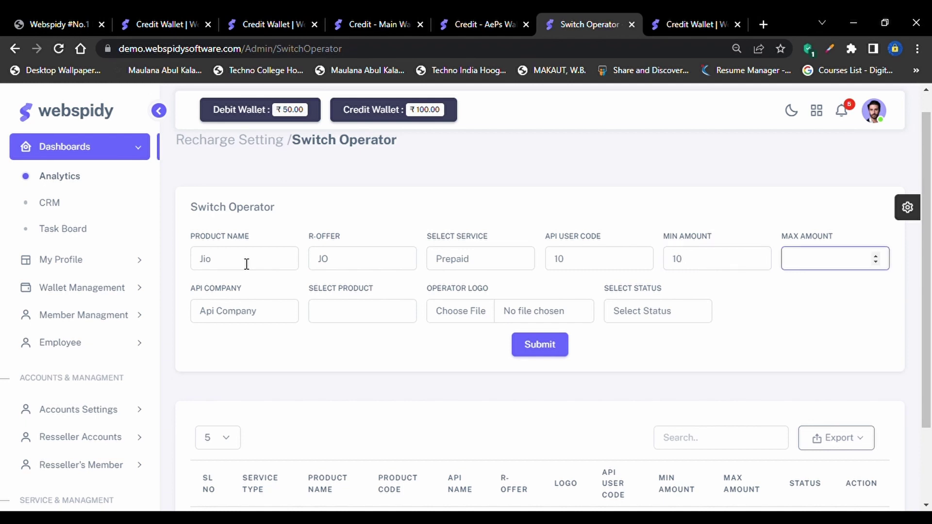
{"action": "type", "text": "2500"}
Choose Api Company MROBOTIC, product JIO and status Active, then submit the entry
{"action": "left_click", "coordinate": [263, 311]}
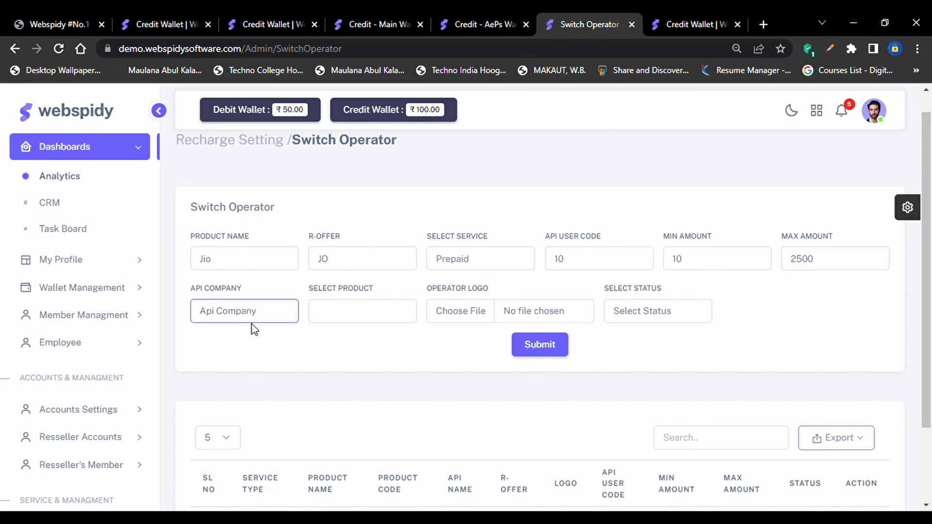
{"action": "left_click", "coordinate": [247, 345]}
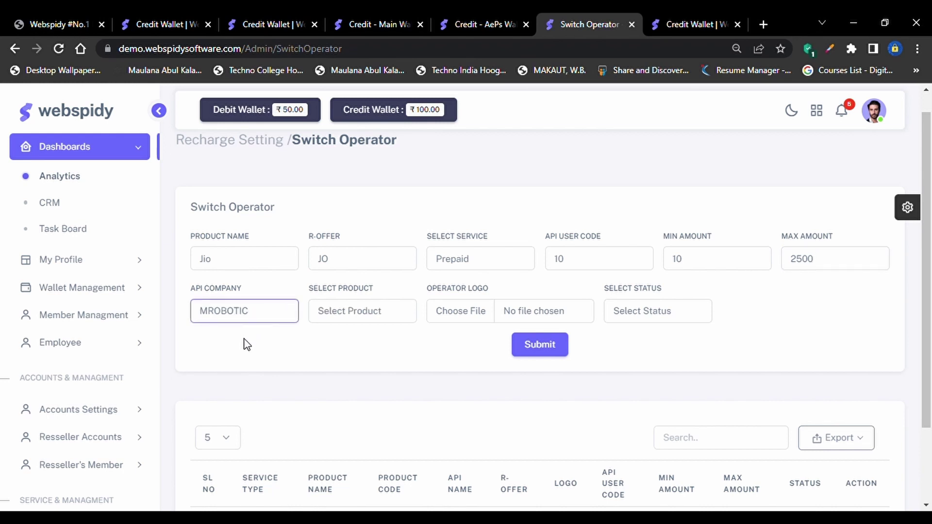
{"action": "left_click", "coordinate": [320, 313]}
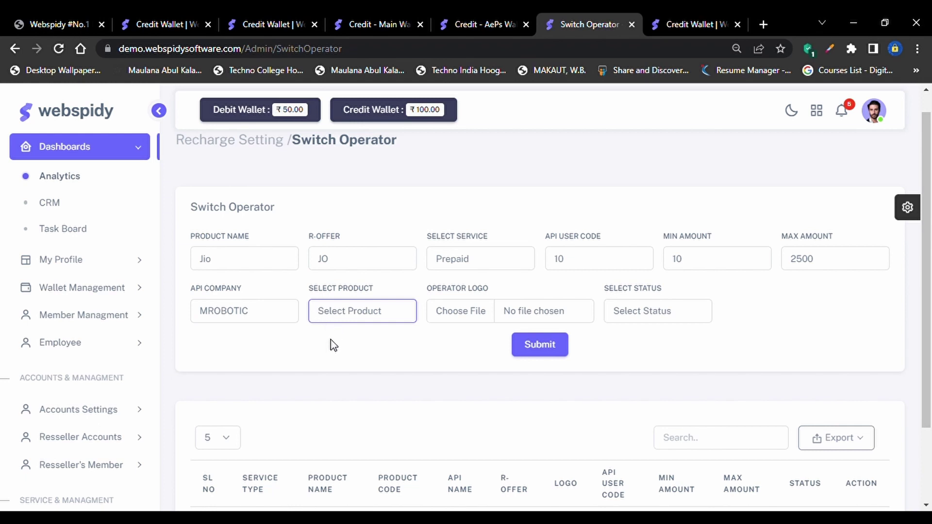
{"action": "type", "text": "JIO"}
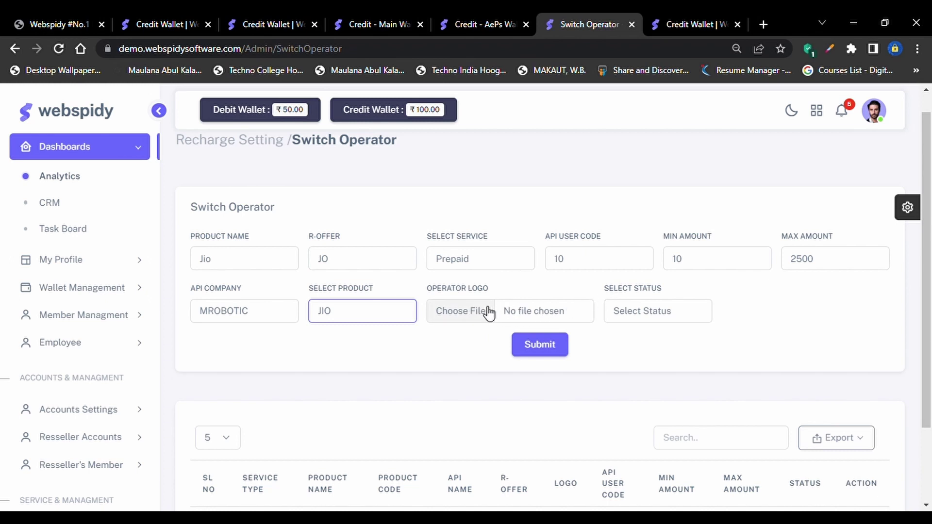
{"action": "left_click", "coordinate": [633, 305]}
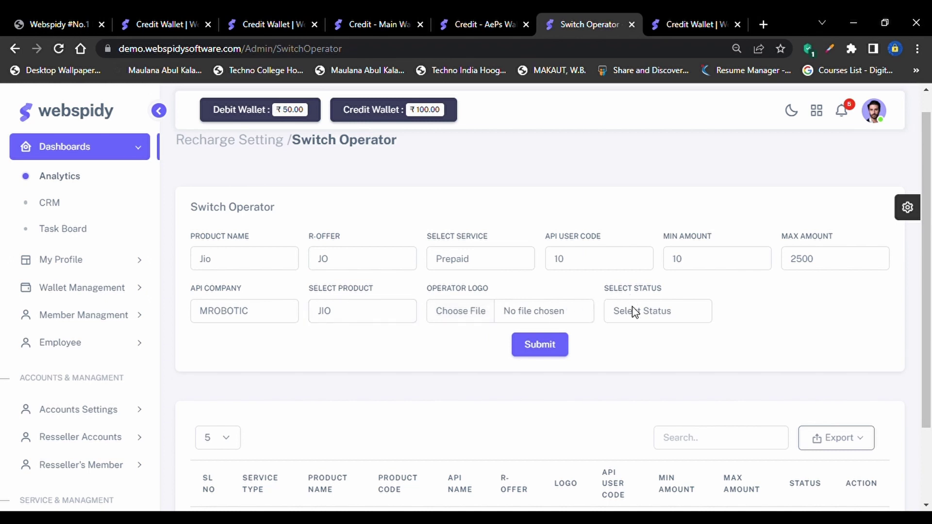
{"action": "left_click", "coordinate": [636, 349]}
{"action": "left_click", "coordinate": [554, 346]}
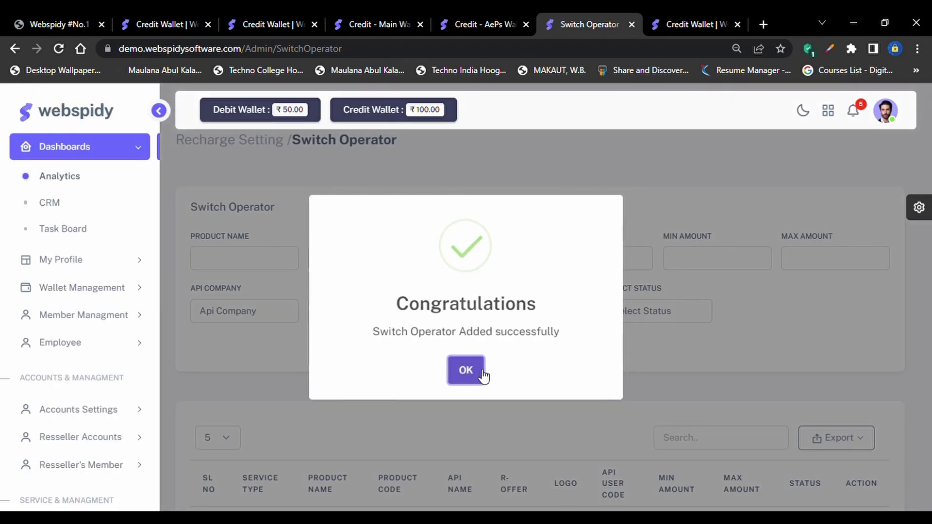
Dismiss the success message and verify the new Jio row: Prepaid, code 17, MROBOTIC, JO, 10–2500, Active
{"action": "left_click", "coordinate": [474, 370]}
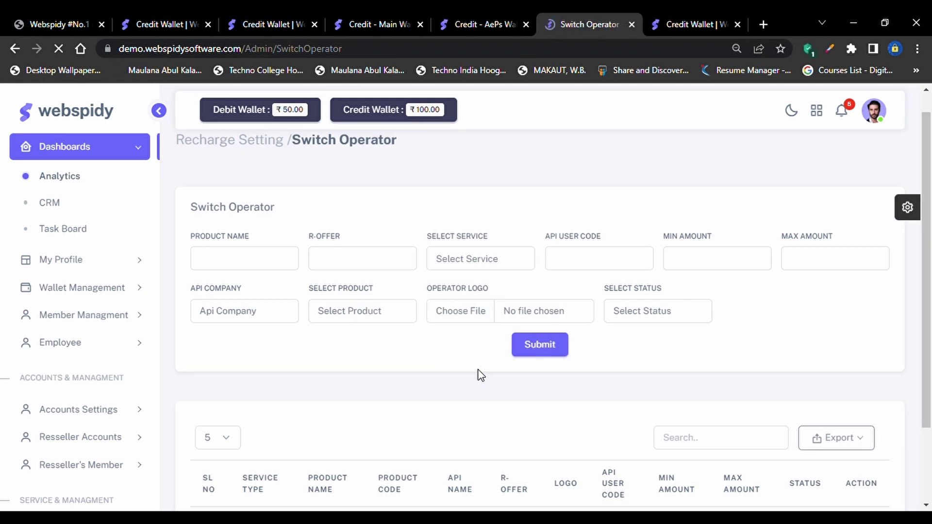
{"action": "scroll", "coordinate": [480, 375], "scroll_direction": "down", "scroll_amount": 2}
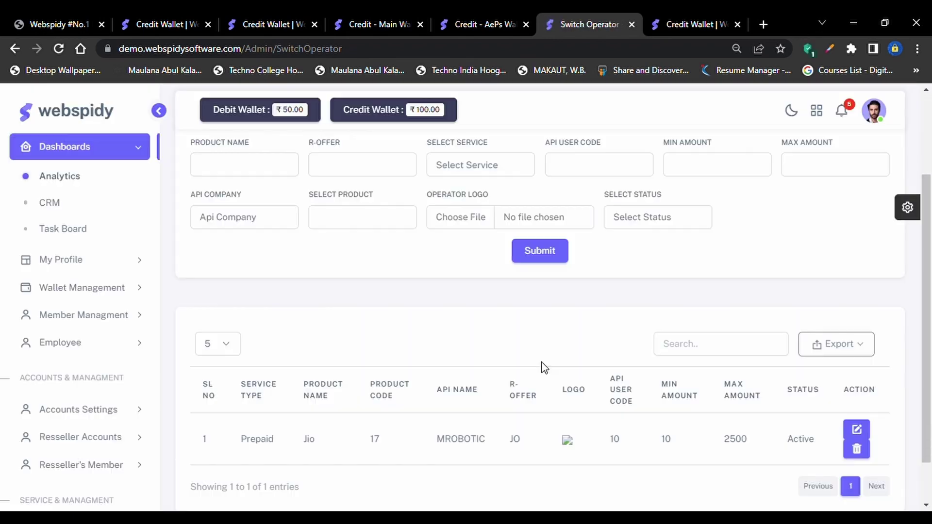
{"action": "scroll", "coordinate": [544, 368], "scroll_direction": "down", "scroll_amount": 2}
{"action": "left_click_drag", "start_coordinate": [250, 389], "coordinate": [802, 385]}
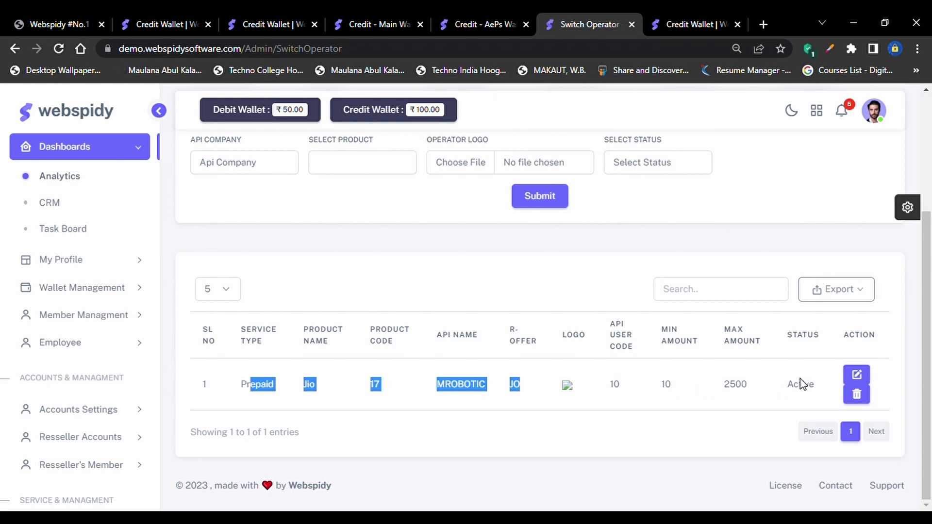
{"action": "scroll", "coordinate": [799, 385], "scroll_direction": "up", "scroll_amount": 1}
{"action": "scroll", "coordinate": [799, 383], "scroll_direction": "down", "scroll_amount": 1}
{"action": "scroll", "coordinate": [457, 287], "scroll_direction": "up", "scroll_amount": 1}
{"action": "scroll", "coordinate": [366, 291], "scroll_direction": "down", "scroll_amount": 1}
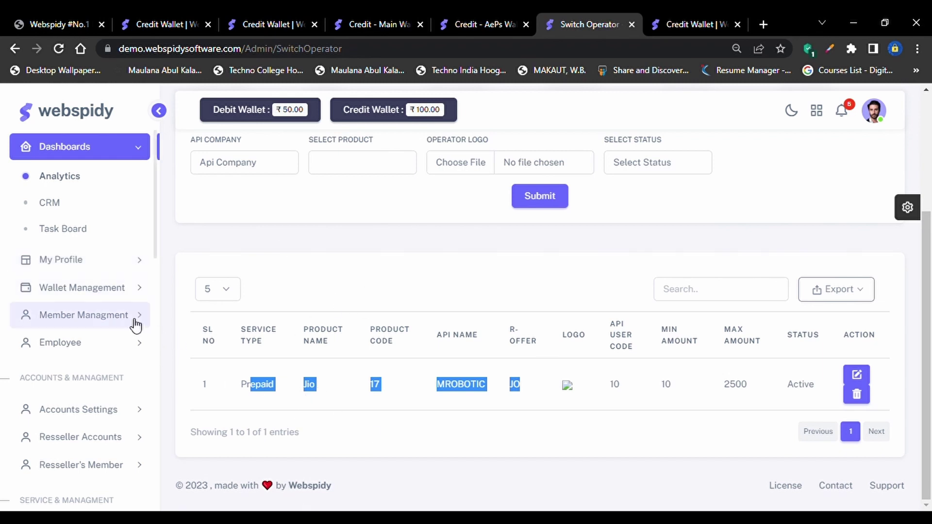
Expand Recharge Services > Recharge Settings in the sidebar menu
{"action": "scroll", "coordinate": [118, 426], "scroll_direction": "down", "scroll_amount": 2}
{"action": "scroll", "coordinate": [97, 398], "scroll_direction": "down", "scroll_amount": 3}
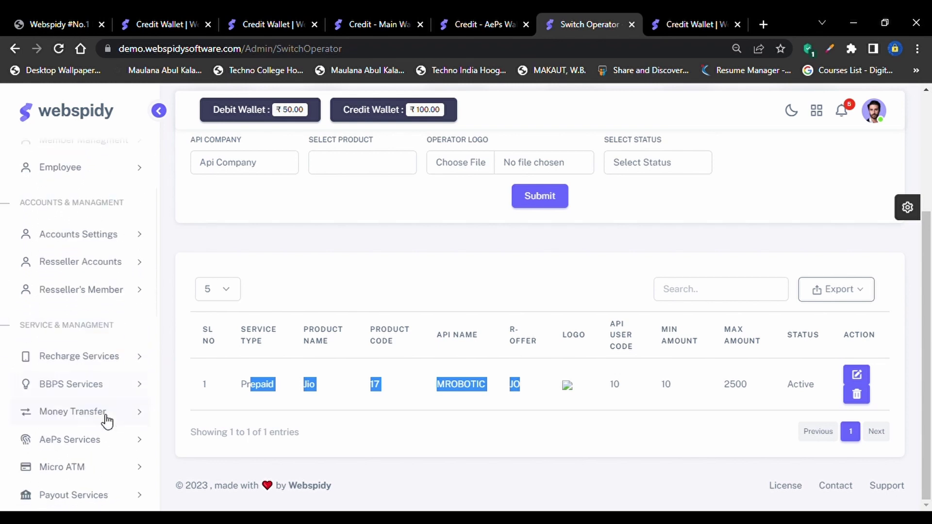
{"action": "left_click", "coordinate": [116, 320]}
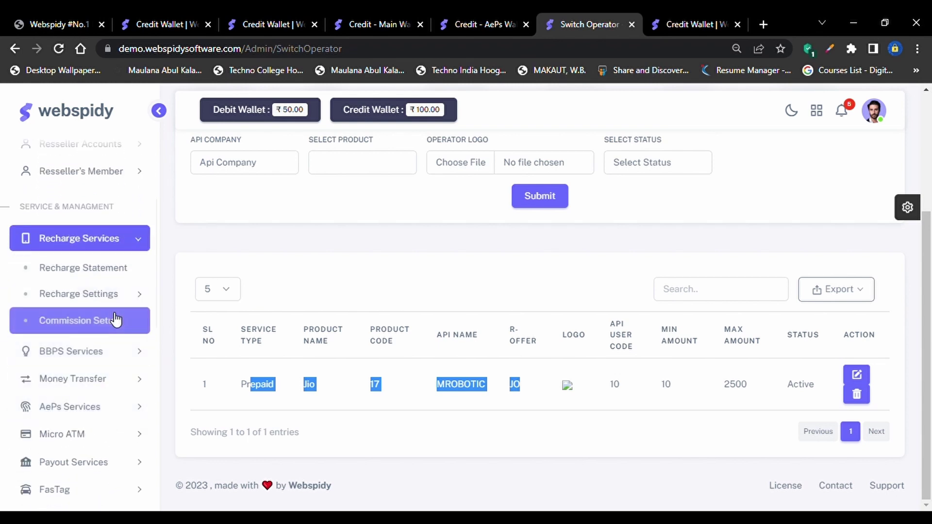
{"action": "left_click", "coordinate": [100, 297]}
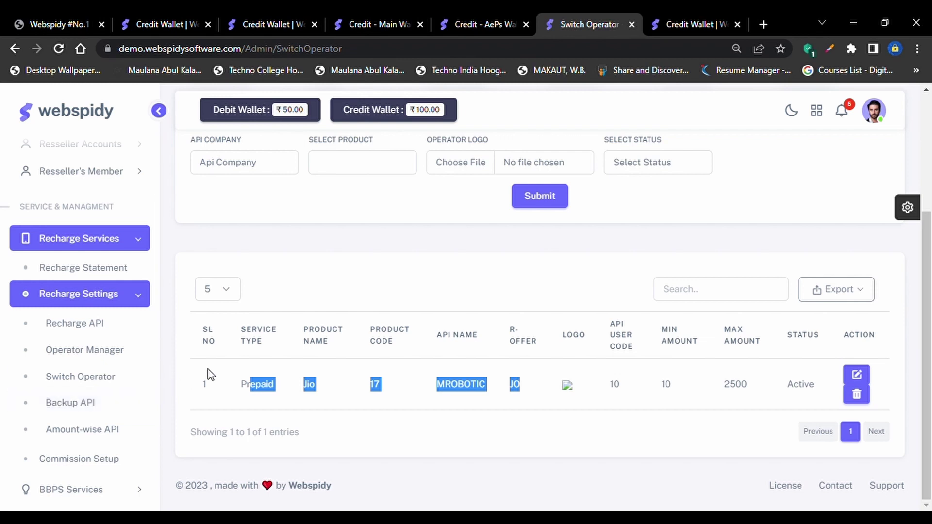
{"action": "left_click", "coordinate": [224, 377]}
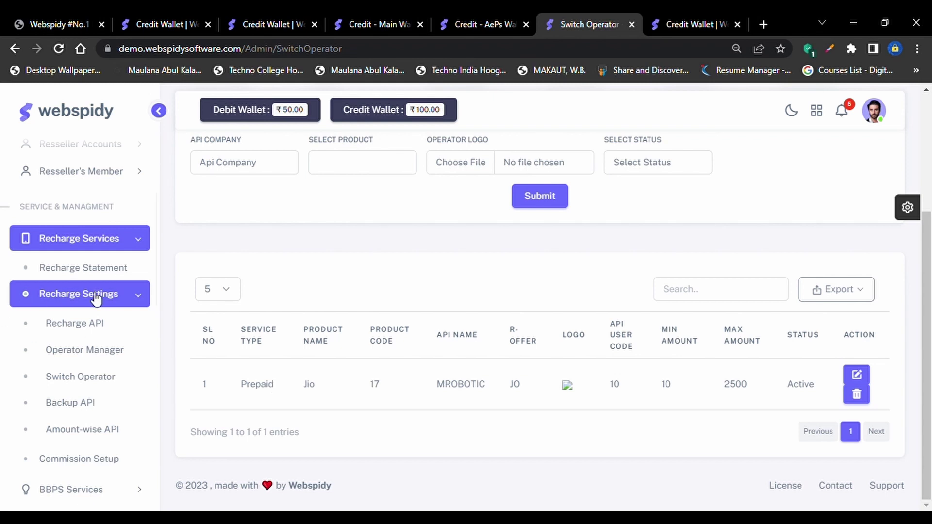
{"action": "left_click", "coordinate": [112, 297]}
{"action": "left_click", "coordinate": [111, 297]}
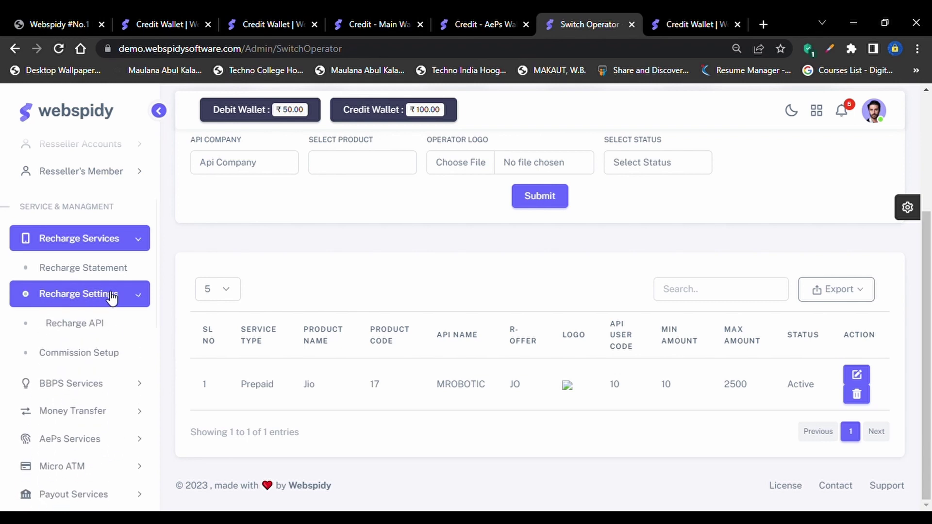
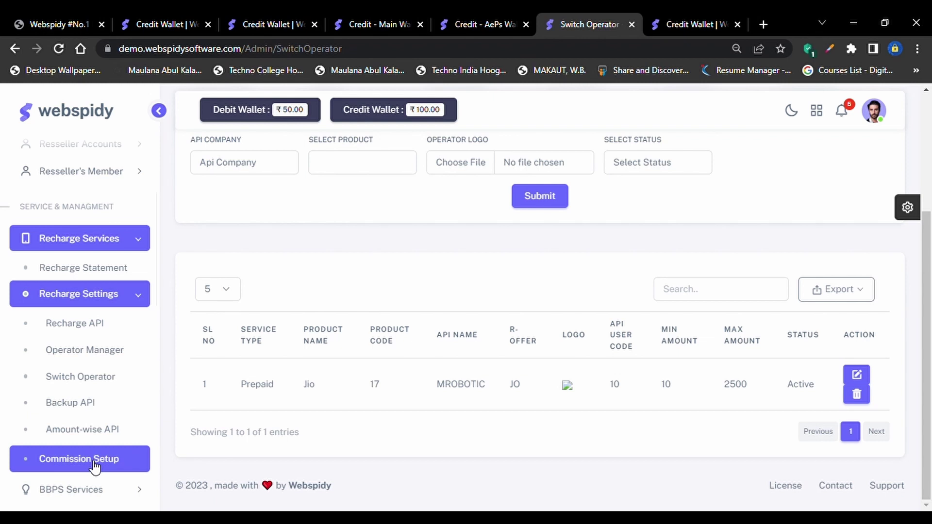
Open Recharge Settings' Commission Setup page and review the package form and the two existing merchant packages
{"action": "left_click", "coordinate": [95, 467]}
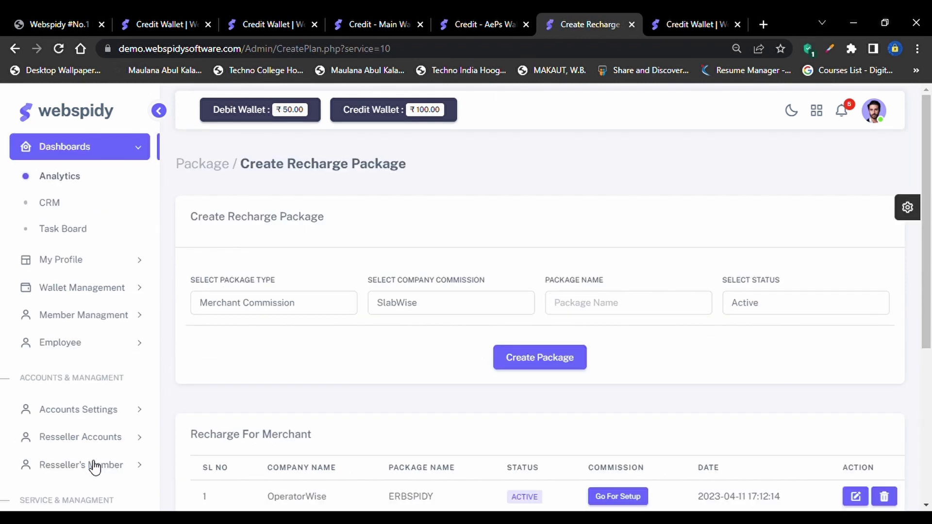
{"action": "scroll", "coordinate": [418, 443], "scroll_direction": "down", "scroll_amount": 3}
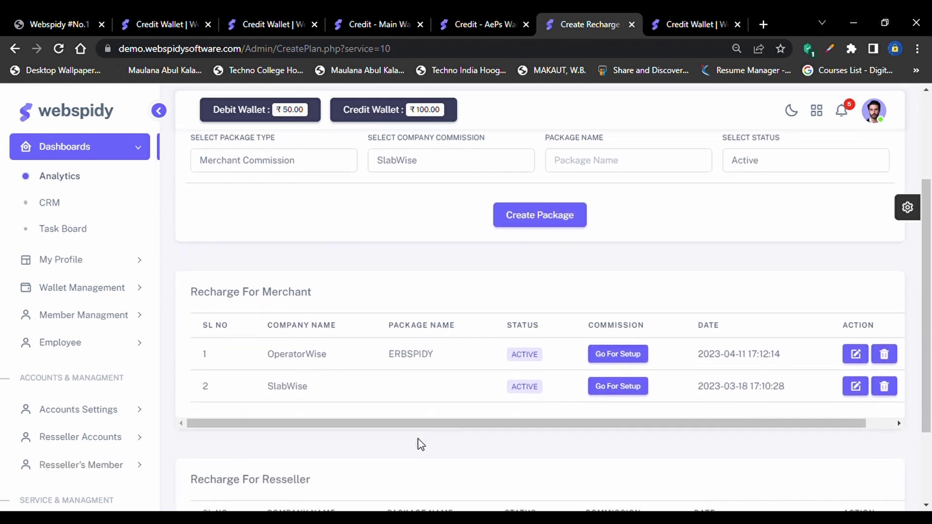
{"action": "scroll", "coordinate": [420, 445], "scroll_direction": "up", "scroll_amount": 2}
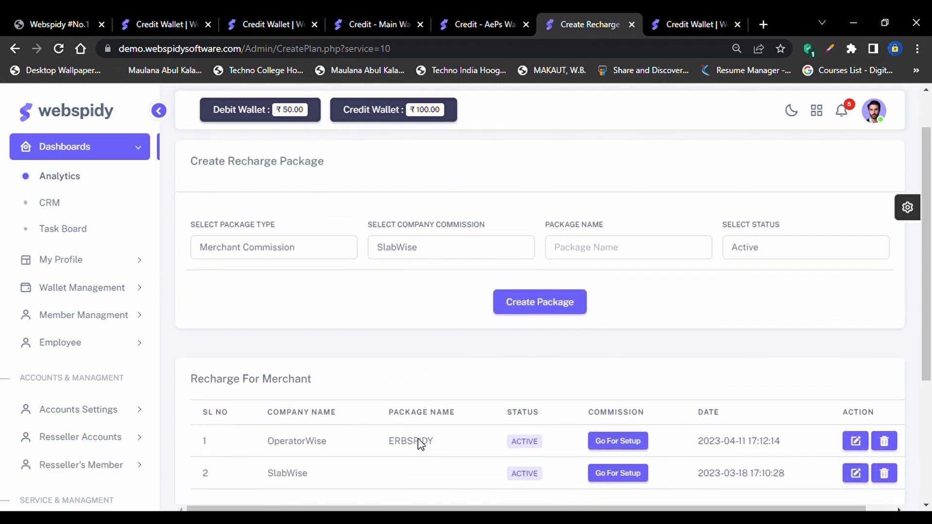
{"action": "scroll", "coordinate": [421, 445], "scroll_direction": "up", "scroll_amount": 1}
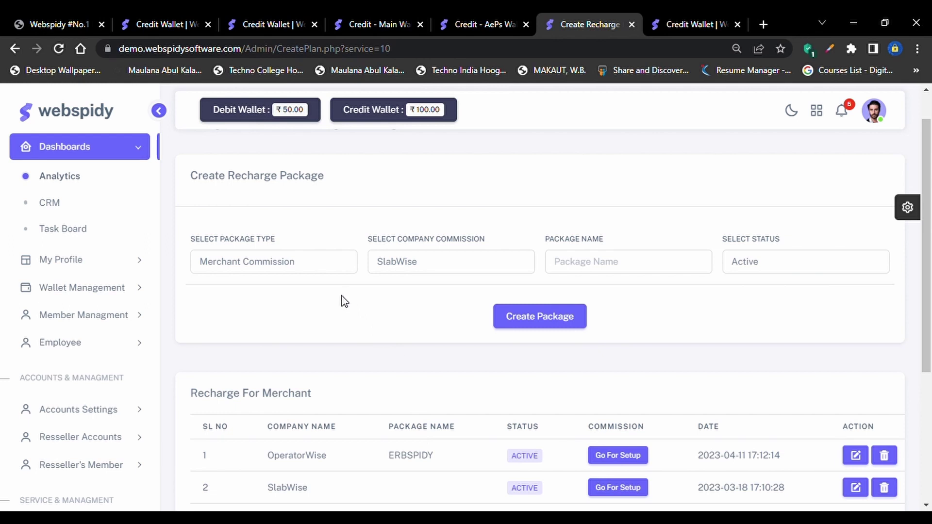
{"action": "scroll", "coordinate": [332, 350], "scroll_direction": "down", "scroll_amount": 2}
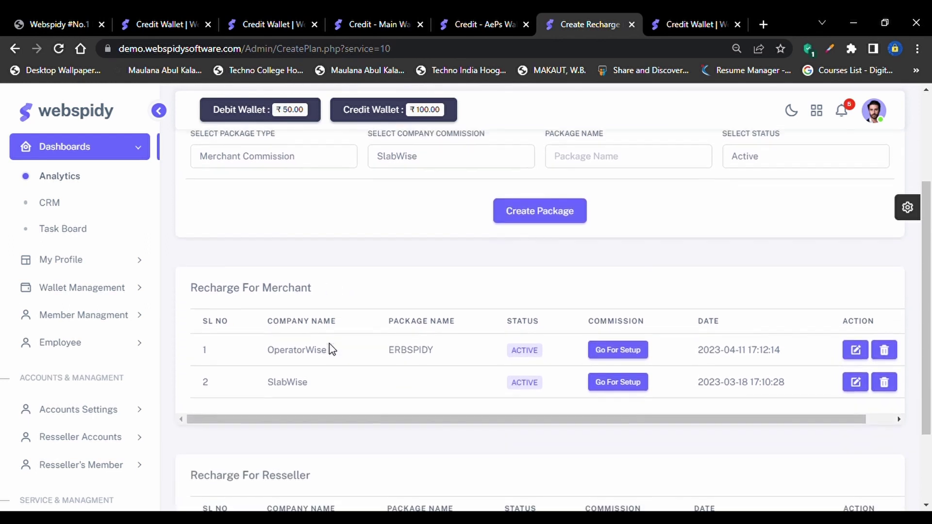
{"action": "scroll", "coordinate": [332, 349], "scroll_direction": "down", "scroll_amount": 2}
{"action": "scroll", "coordinate": [332, 350], "scroll_direction": "up", "scroll_amount": 5}
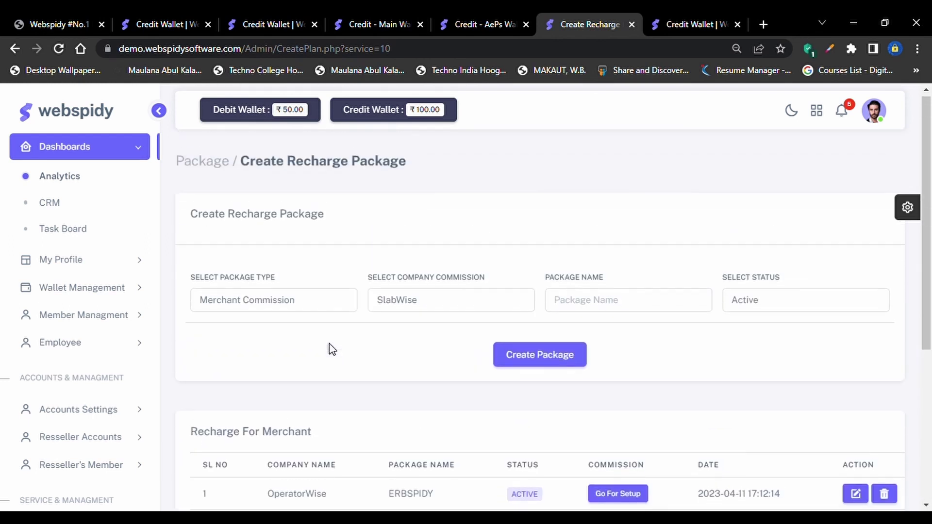
{"action": "scroll", "coordinate": [151, 371], "scroll_direction": "down", "scroll_amount": 4}
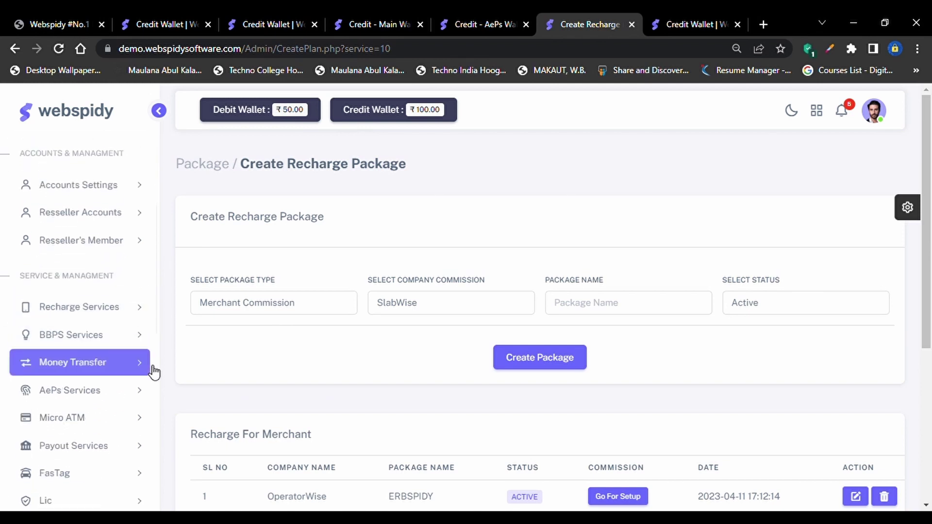
{"action": "left_click", "coordinate": [115, 322]}
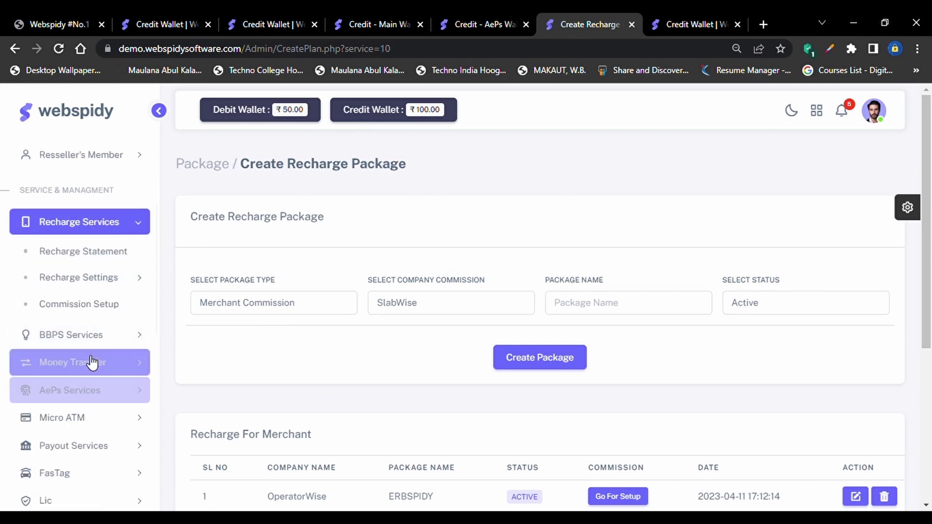
{"action": "left_click", "coordinate": [92, 316]}
{"action": "left_click", "coordinate": [286, 307]}
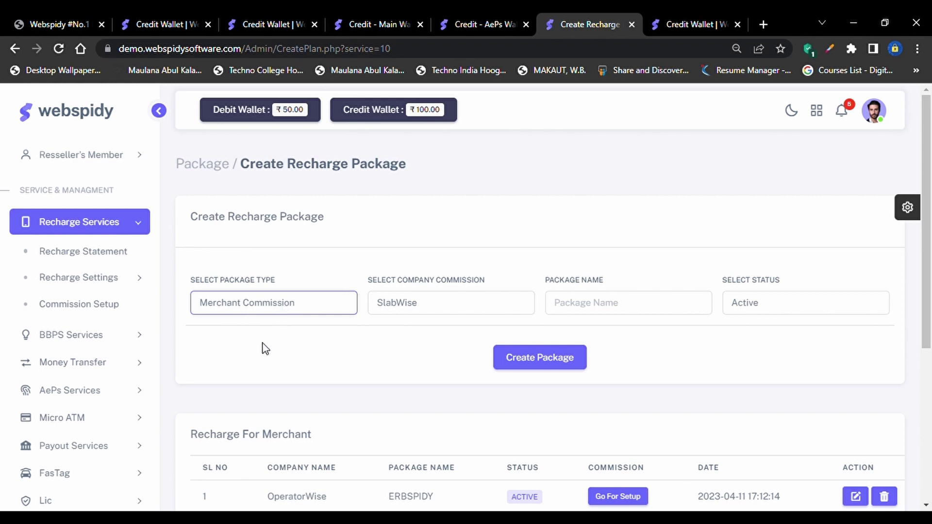
Keep the package type as Merchant Commission and set company commission to OperatorWise
{"action": "key", "text": "Down"}
{"action": "key", "text": "Up"}
{"action": "key", "text": "Down"}
{"action": "key", "text": "Down"}
{"action": "left_click", "coordinate": [414, 315]}
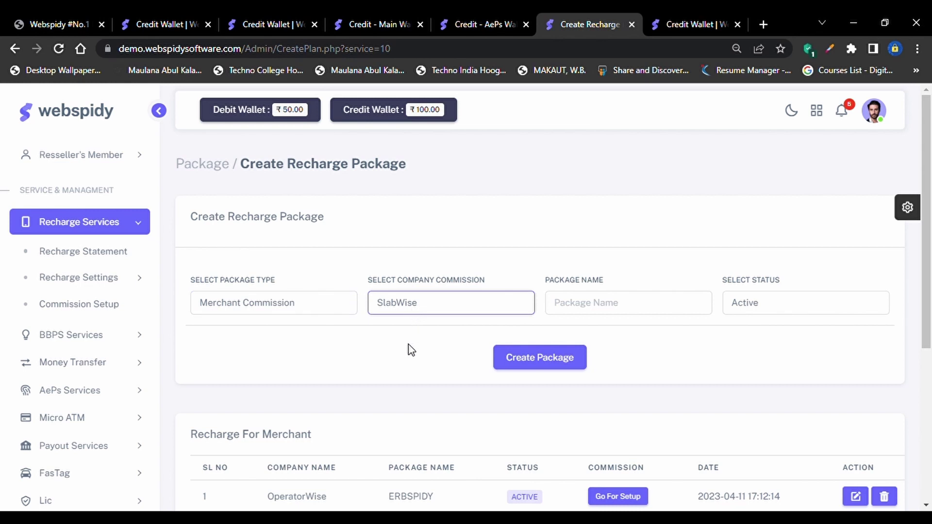
{"action": "key", "text": "Up"}
Name the package WEBSPIDY_SK, create it, and check it now tops the merchant list
{"action": "left_click", "coordinate": [616, 306]}
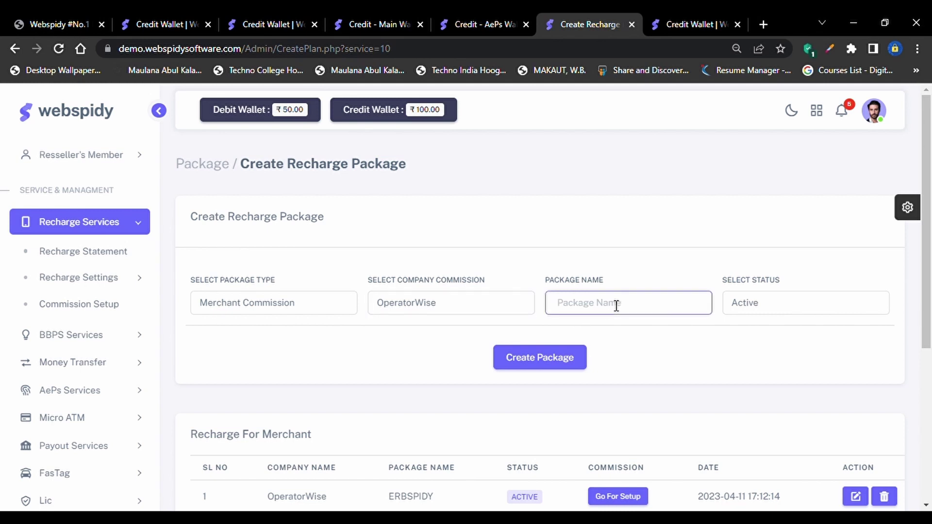
{"action": "type", "text": "WEBSPIDY+"}
{"action": "key", "text": "BackSpace"}
{"action": "type", "text": "_SK"}
{"action": "left_click", "coordinate": [537, 354]}
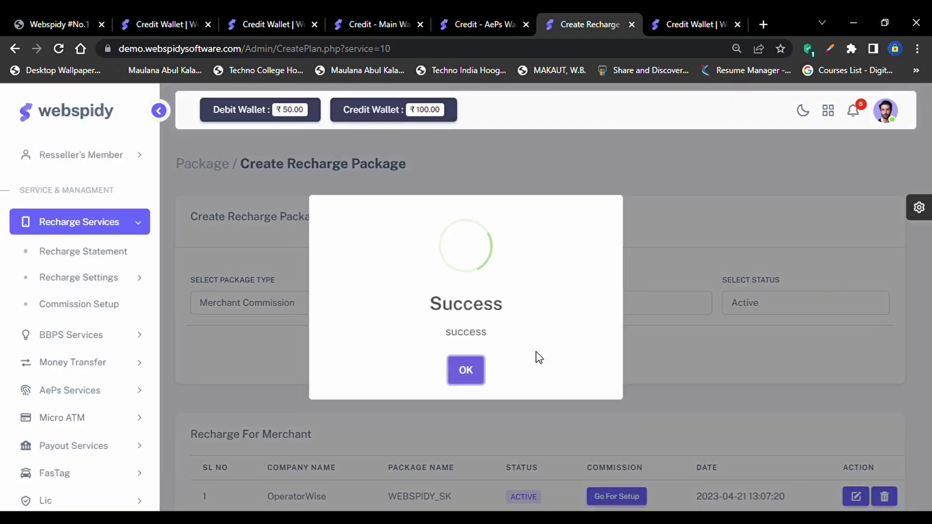
{"action": "left_click", "coordinate": [467, 371]}
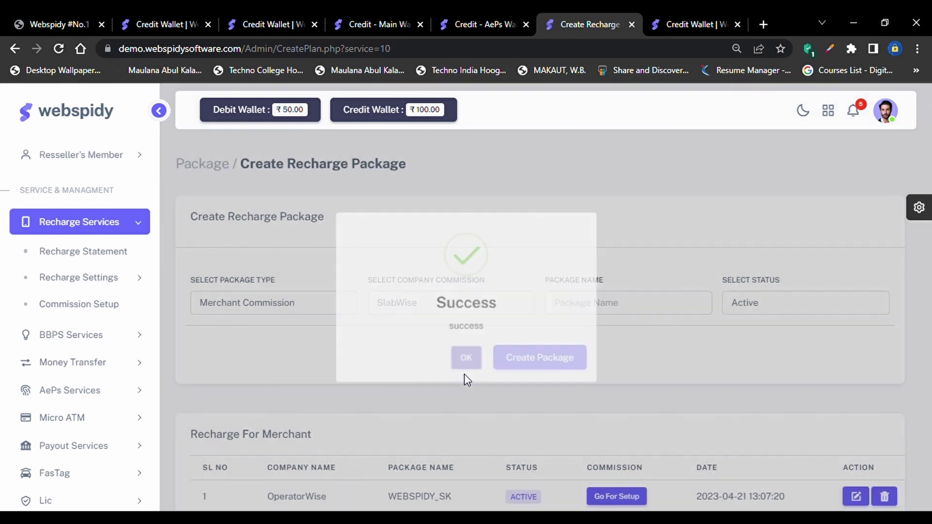
{"action": "scroll", "coordinate": [464, 379], "scroll_direction": "down", "scroll_amount": 3}
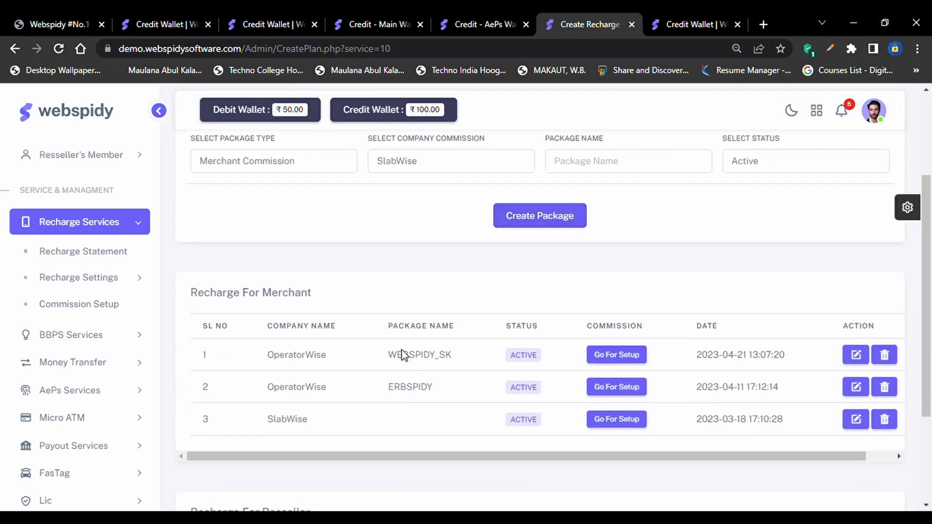
{"action": "left_click_drag", "start_coordinate": [399, 355], "coordinate": [464, 357]}
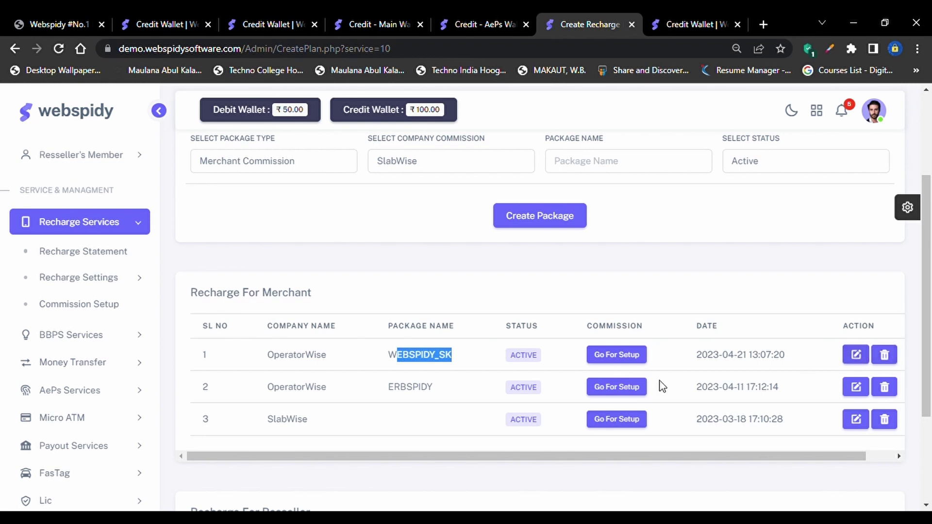
{"action": "left_click", "coordinate": [536, 360]}
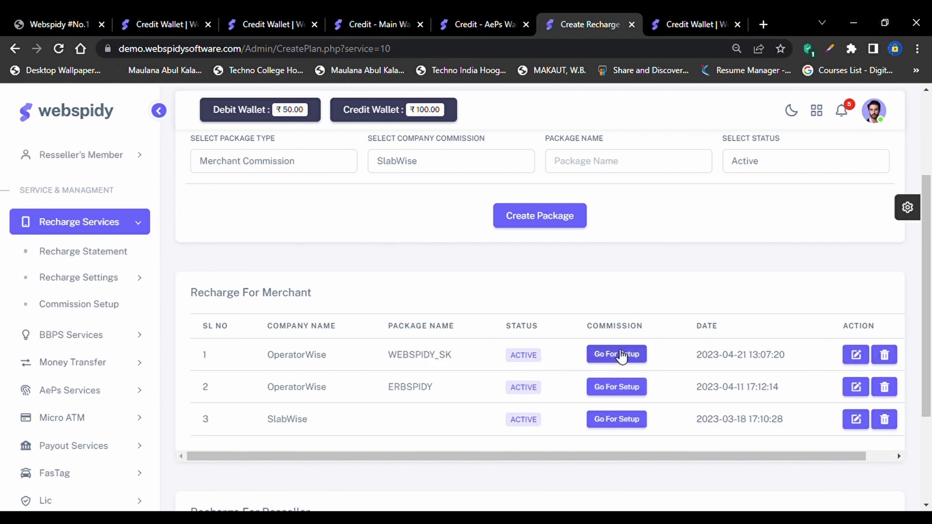
Open setup for WEBSPIDY_SK and enter JIO commissions RT 2, DS 0.5, MS 0.1, GST 18, TDS 5
{"action": "left_click", "coordinate": [622, 356]}
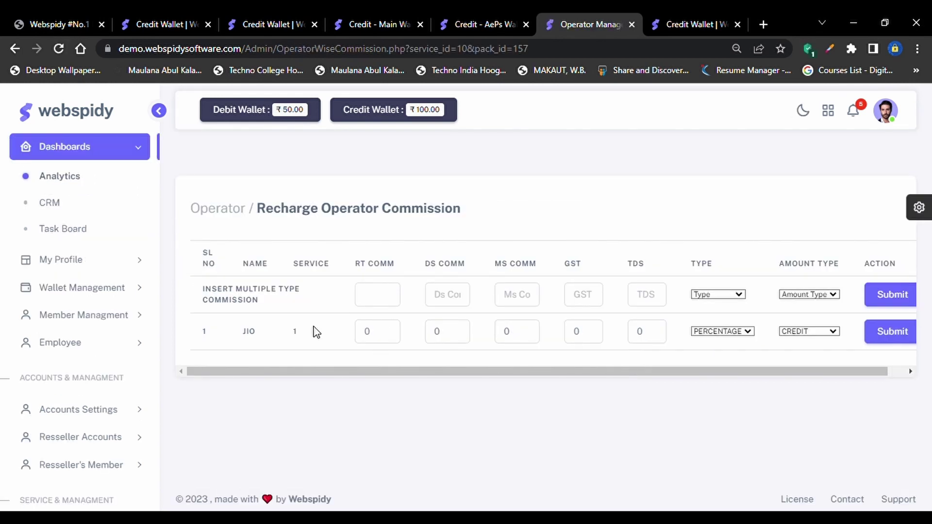
{"action": "double_click", "coordinate": [249, 331]}
{"action": "left_click", "coordinate": [380, 297]}
{"action": "type", "text": "4"}
{"action": "type", "text": "2"}
{"action": "key", "text": "Tab"}
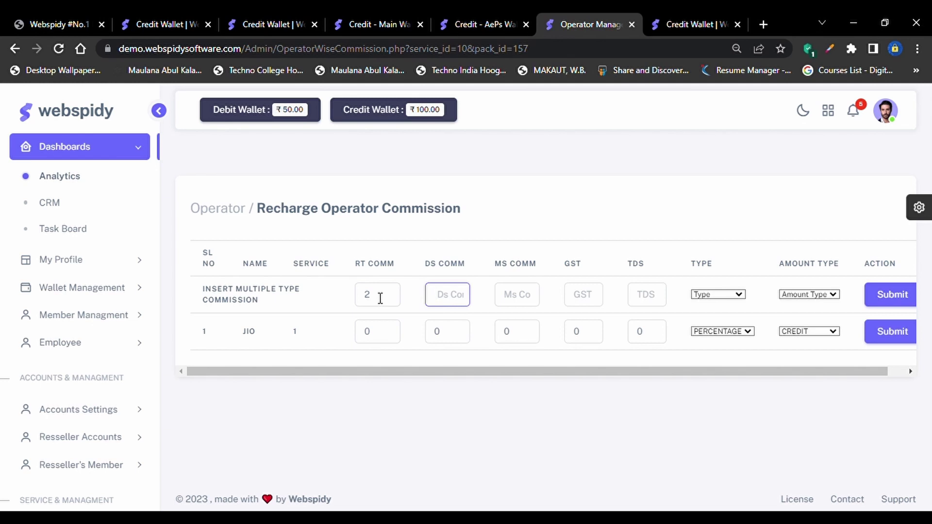
{"action": "type", "text": "0.5"}
{"action": "key", "text": "Tab"}
{"action": "type", "text": "001"}
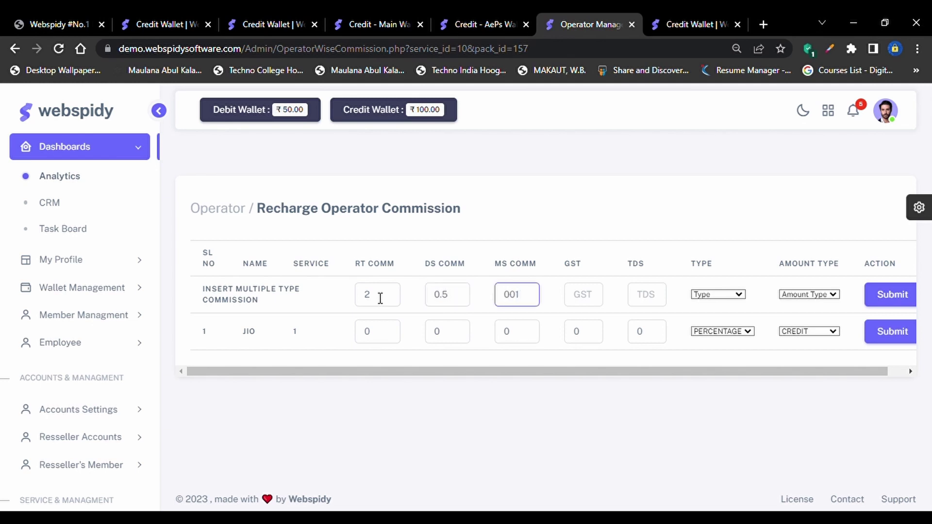
{"action": "key", "text": "BackSpace"}
{"action": "type", "text": ".1"}
{"action": "key", "text": "Tab"}
{"action": "type", "text": "0"}
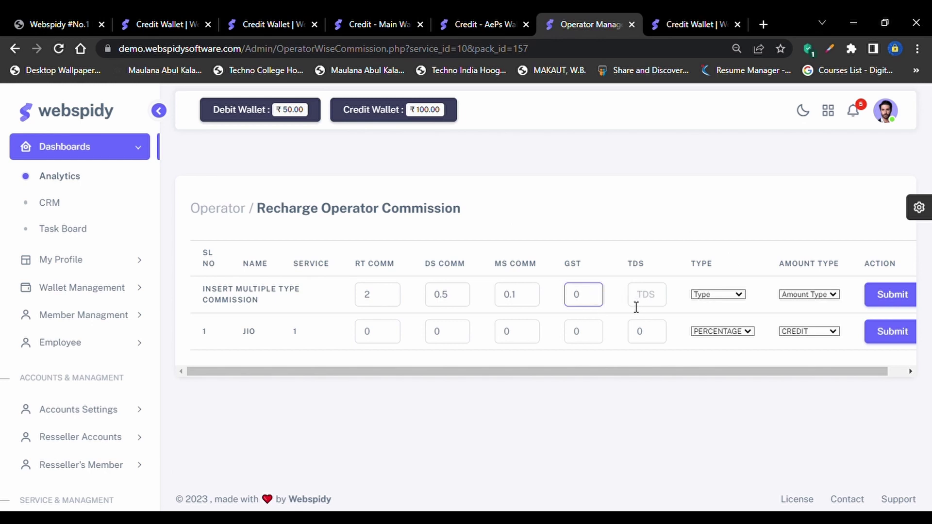
{"action": "key", "text": "BackSpace"}
{"action": "type", "text": "18"}
{"action": "left_click", "coordinate": [636, 306]}
{"action": "type", "text": "52"}
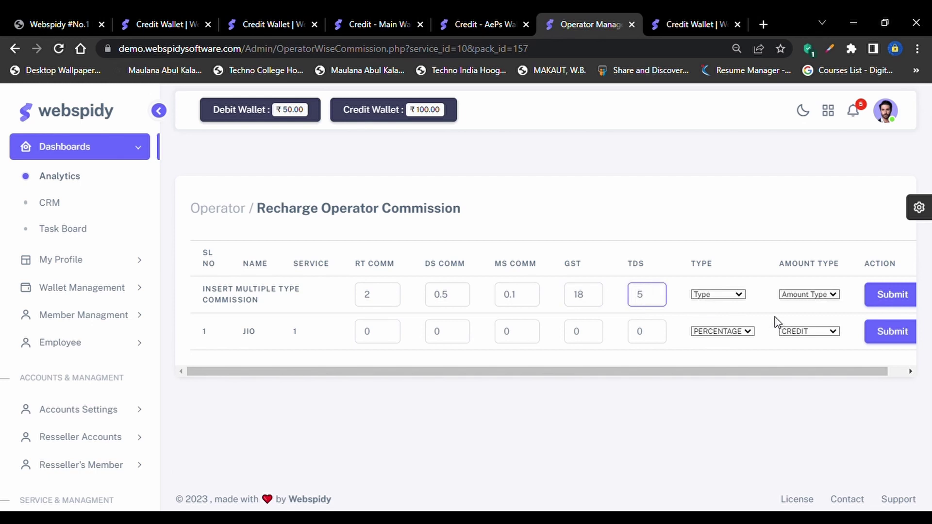
Set commission type to Percentage and amount type to Credit, then submit the JIO row
{"action": "left_click", "coordinate": [731, 300]}
{"action": "left_click", "coordinate": [709, 319]}
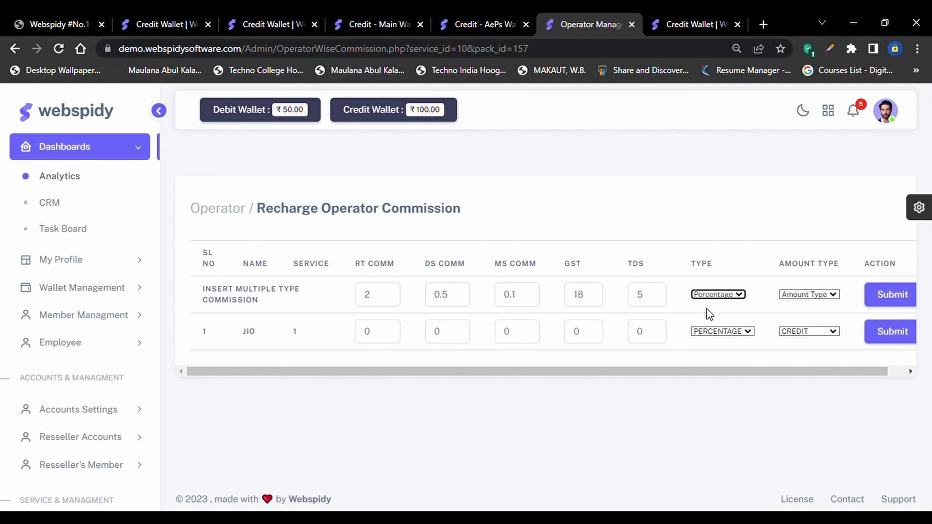
{"action": "left_click", "coordinate": [702, 252]}
{"action": "key", "text": "Tab"}
{"action": "left_click", "coordinate": [814, 292]}
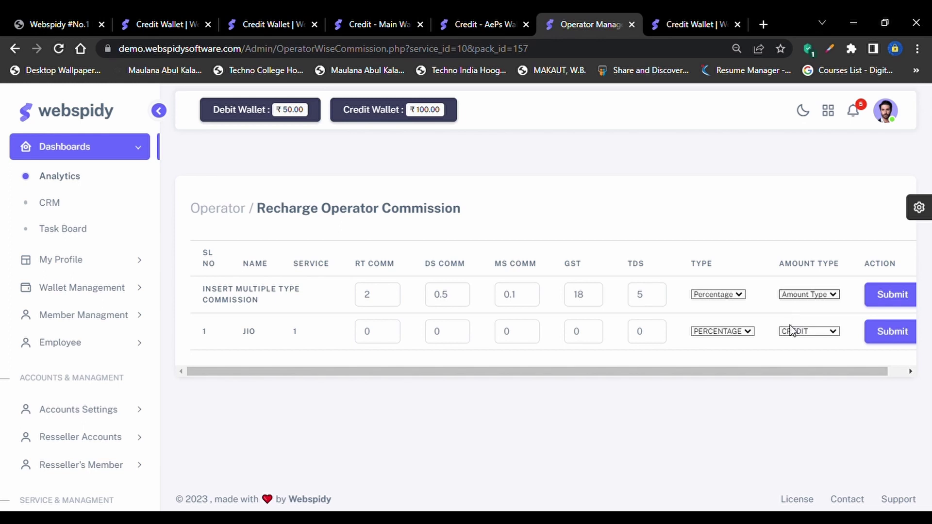
{"action": "left_click", "coordinate": [792, 331]}
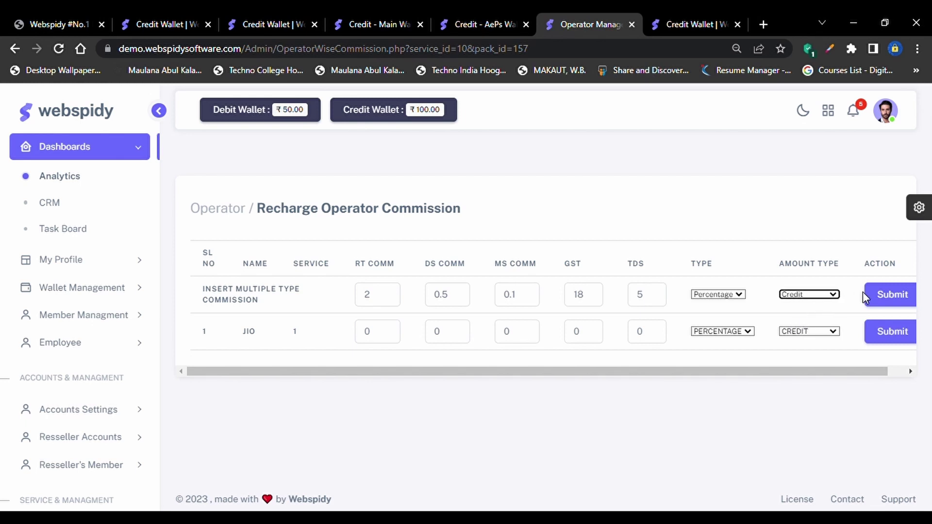
{"action": "left_click", "coordinate": [889, 297]}
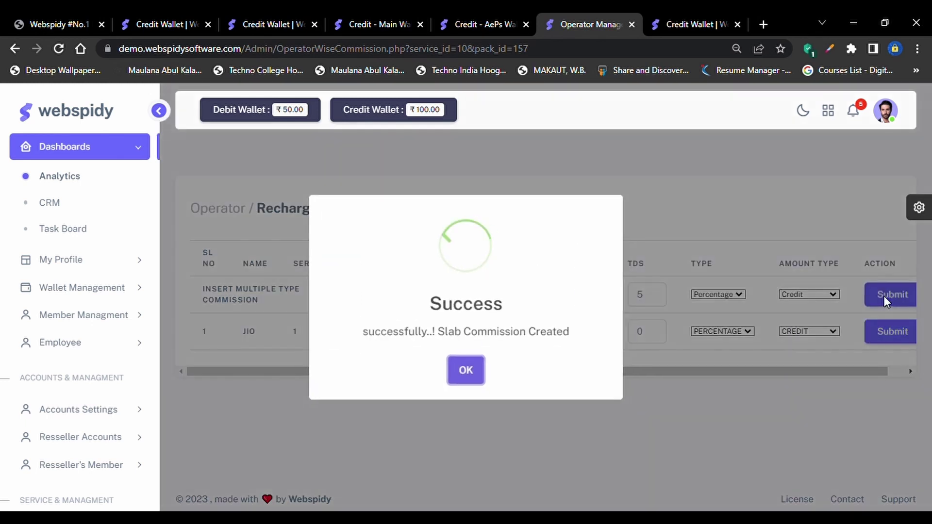
{"action": "left_click", "coordinate": [464, 372]}
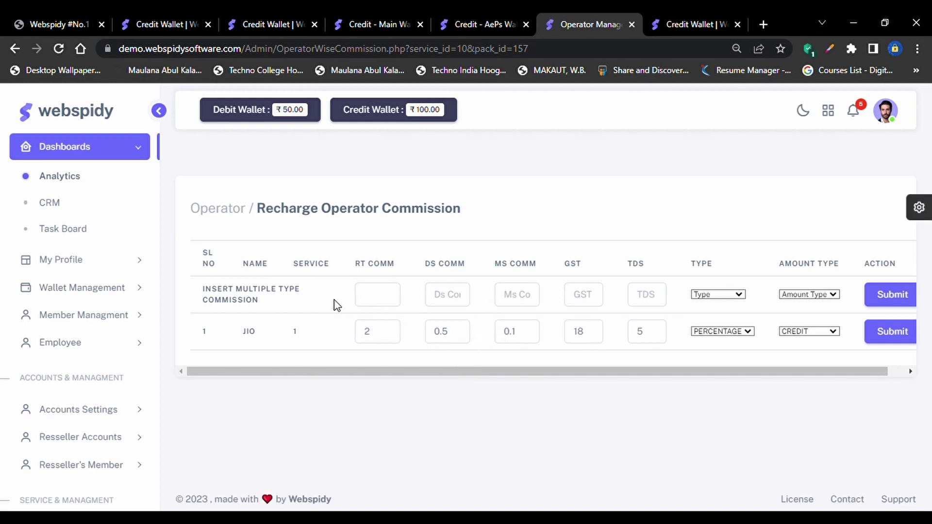
Open the Member List in a new tab and go to the member's profile
{"action": "left_click", "coordinate": [120, 269]}
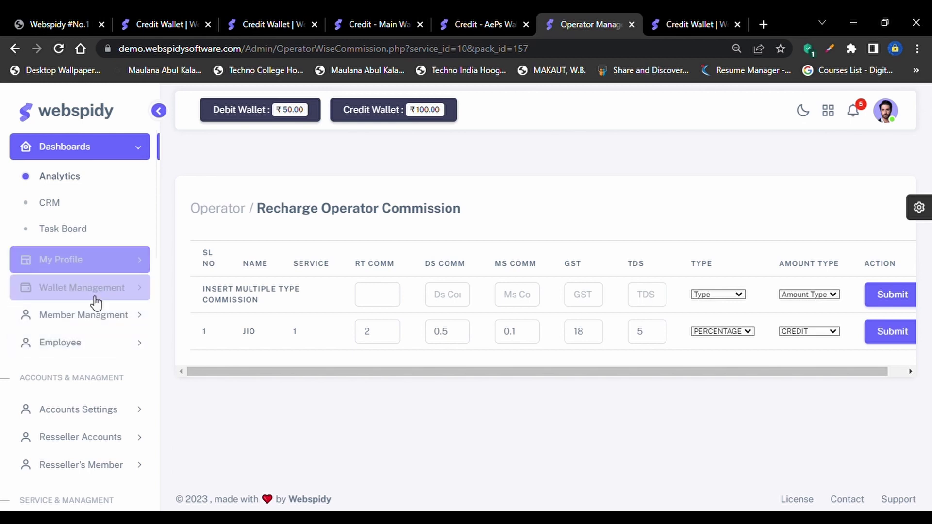
{"action": "left_click", "coordinate": [95, 315]}
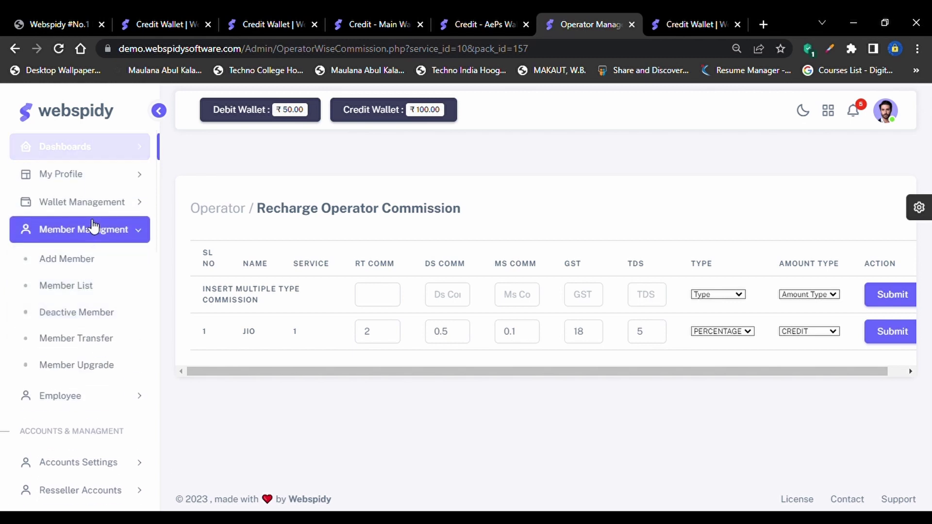
{"action": "middle_click", "coordinate": [81, 285]}
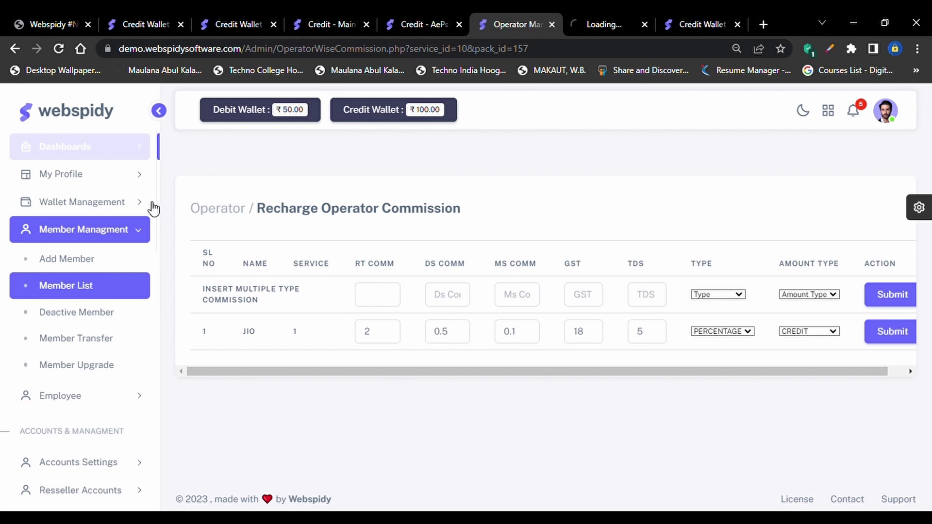
{"action": "left_click", "coordinate": [598, 14]}
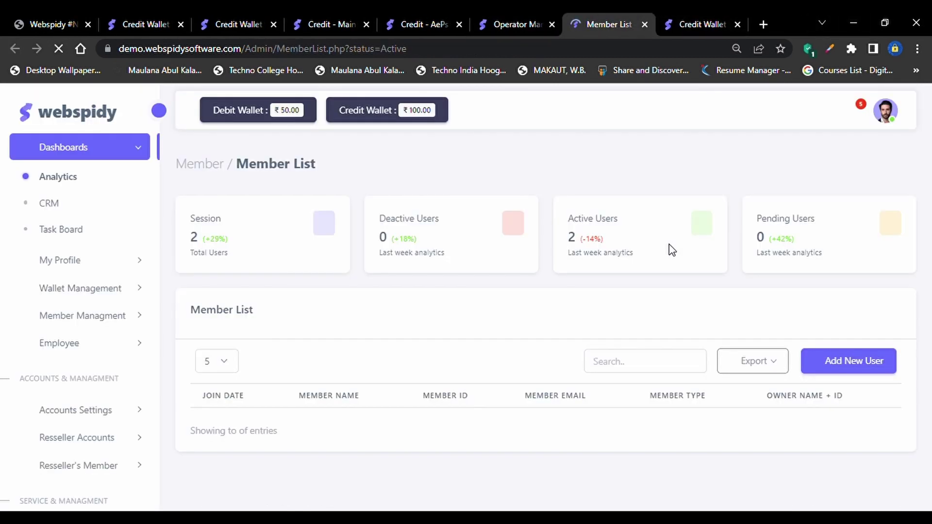
{"action": "scroll", "coordinate": [485, 379], "scroll_direction": "down", "scroll_amount": 1}
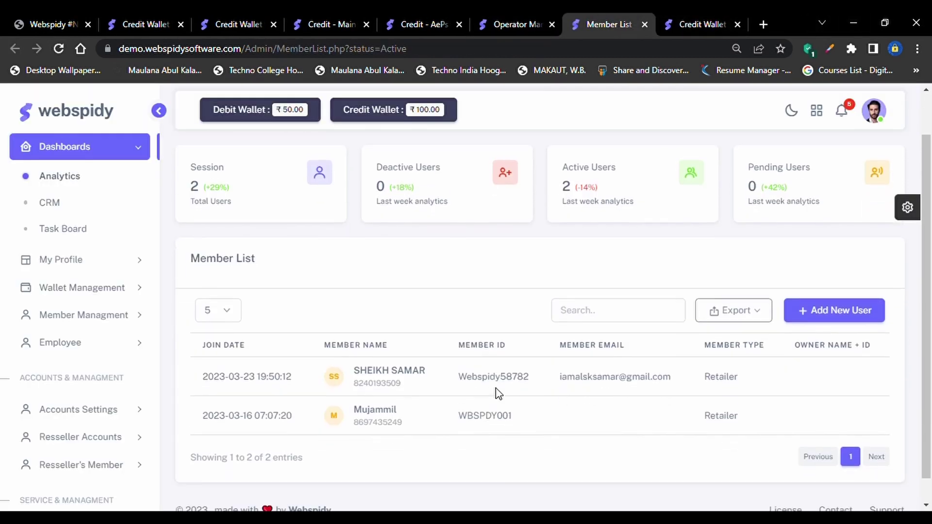
{"action": "left_click", "coordinate": [403, 346]}
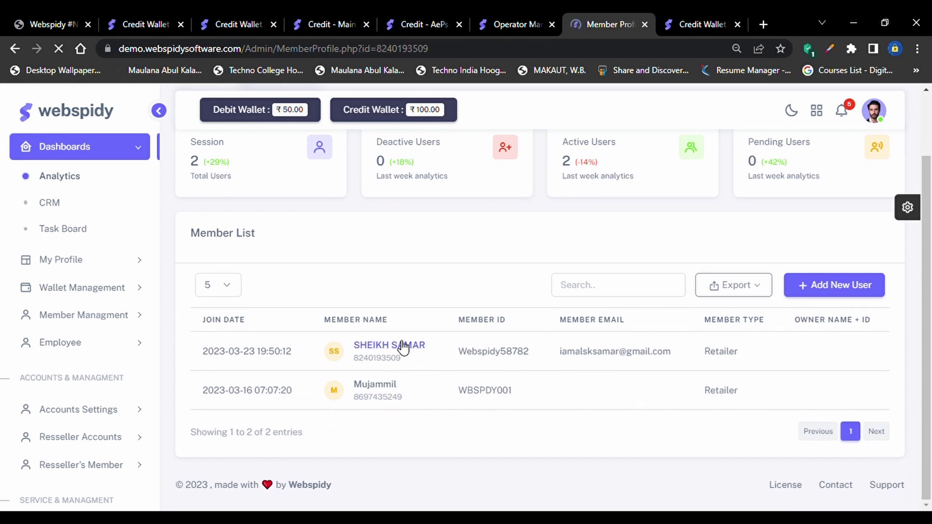
Assign WEBSPIDY_SK as the member's Recharge package, update it, and return to the operator commission tab
{"action": "left_click", "coordinate": [851, 212]}
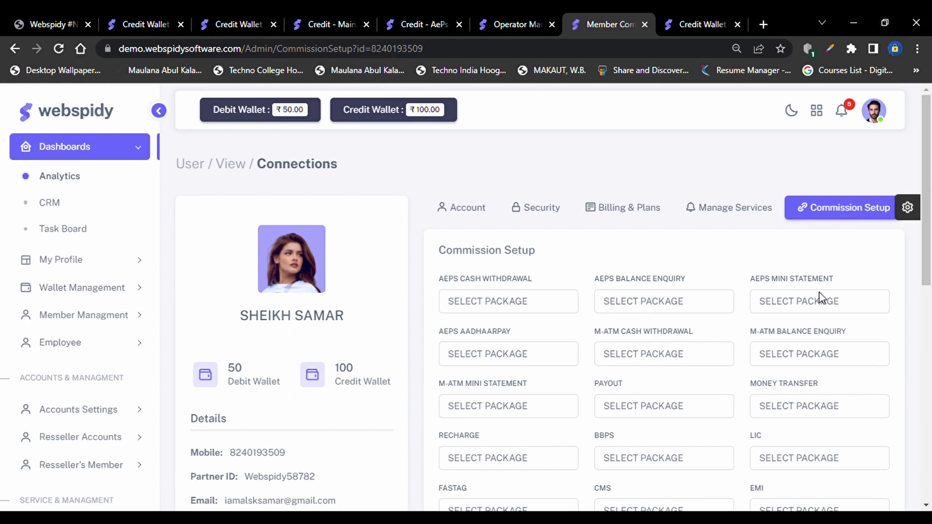
{"action": "scroll", "coordinate": [575, 334], "scroll_direction": "down", "scroll_amount": 3}
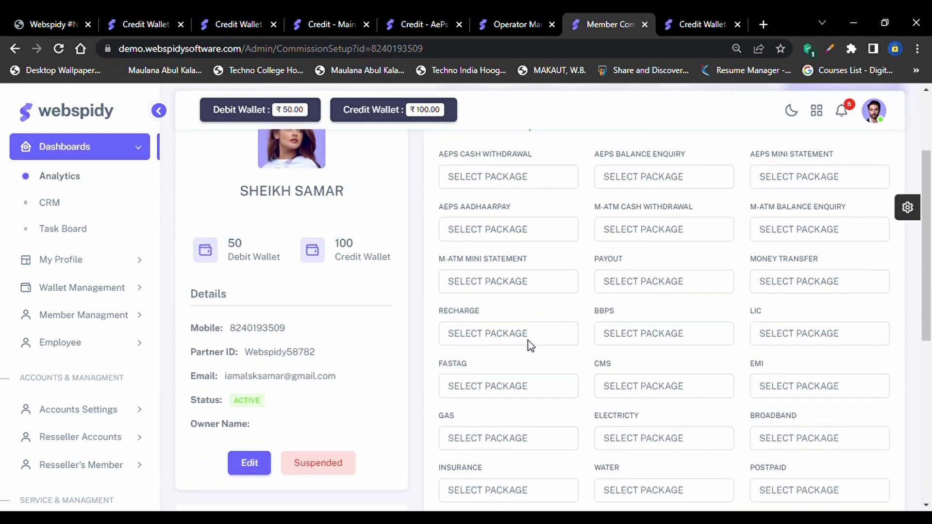
{"action": "scroll", "coordinate": [527, 343], "scroll_direction": "down", "scroll_amount": 1}
{"action": "left_click", "coordinate": [516, 321]}
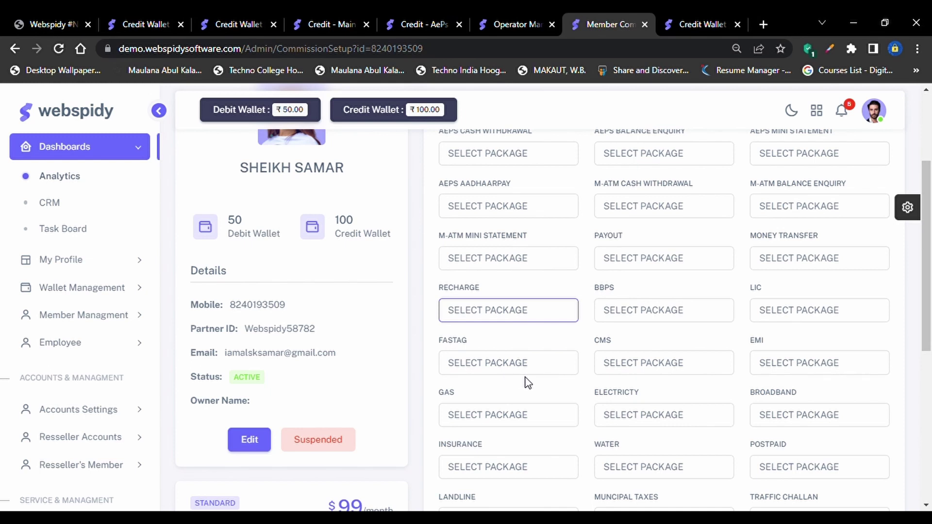
{"action": "key", "text": "Down"}
{"action": "scroll", "coordinate": [517, 384], "scroll_direction": "down", "scroll_amount": 7}
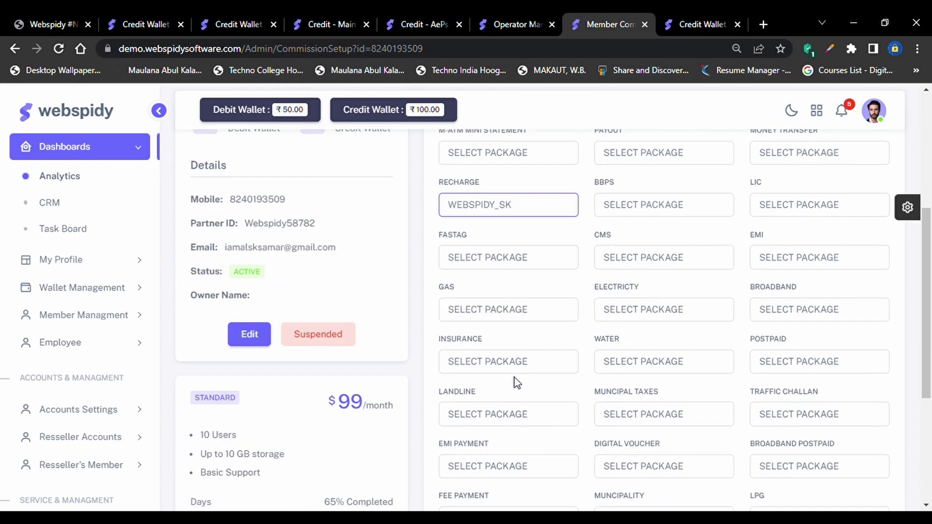
{"action": "left_click", "coordinate": [479, 438]}
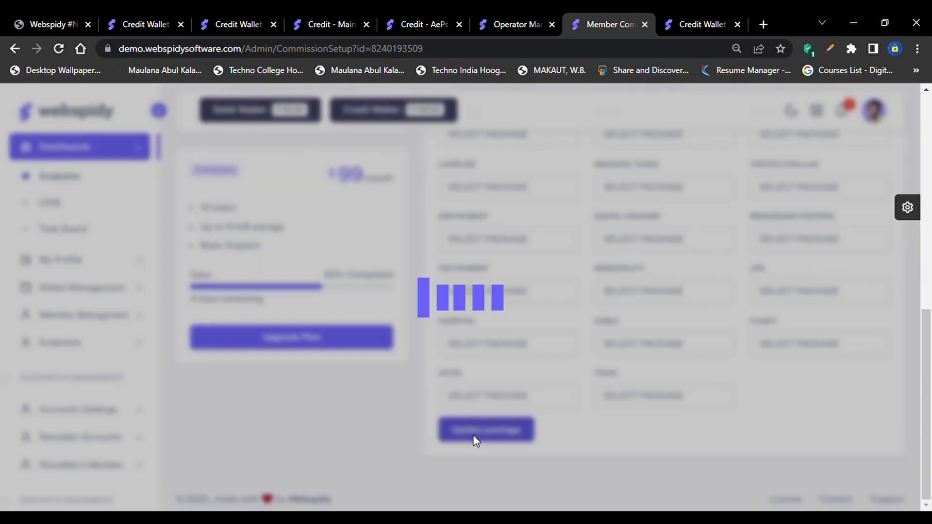
{"action": "scroll", "coordinate": [568, 291], "scroll_direction": "up", "scroll_amount": 10}
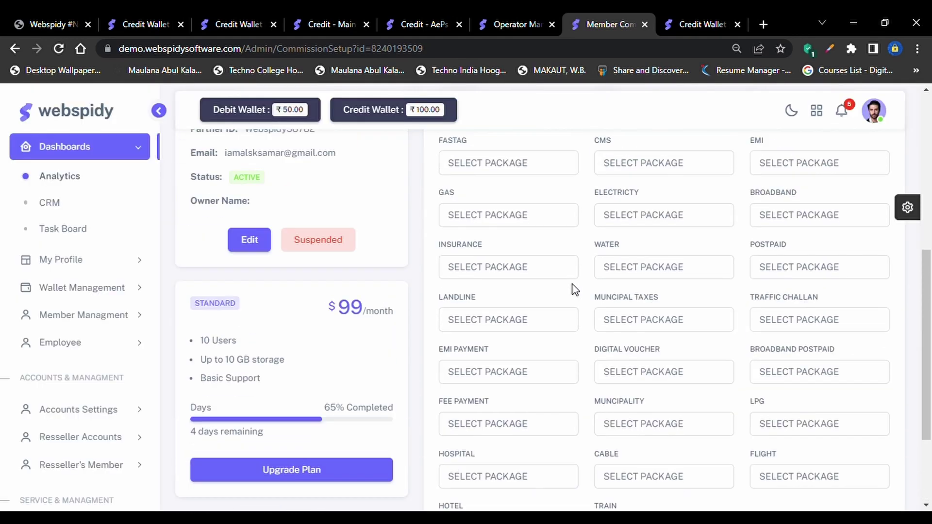
{"action": "left_click", "coordinate": [494, 16]}
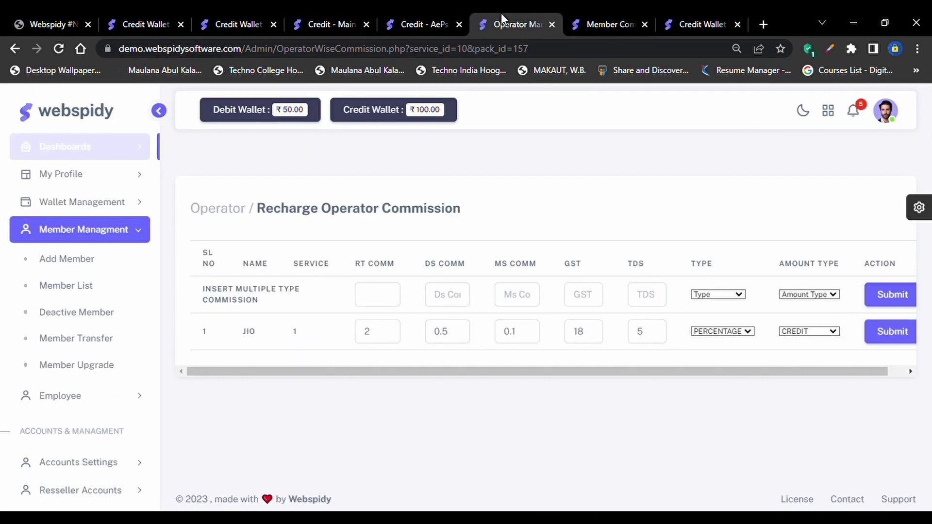
Expand Recharge Services in the sidebar and toggle its Recharge Settings submenu open and closed
{"action": "scroll", "coordinate": [104, 476], "scroll_direction": "down", "scroll_amount": 2}
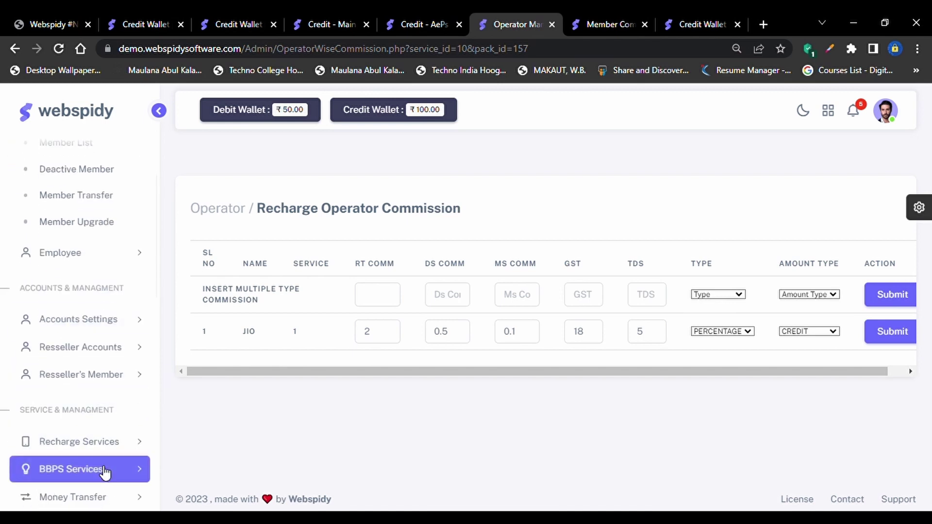
{"action": "scroll", "coordinate": [99, 383], "scroll_direction": "down", "scroll_amount": 1}
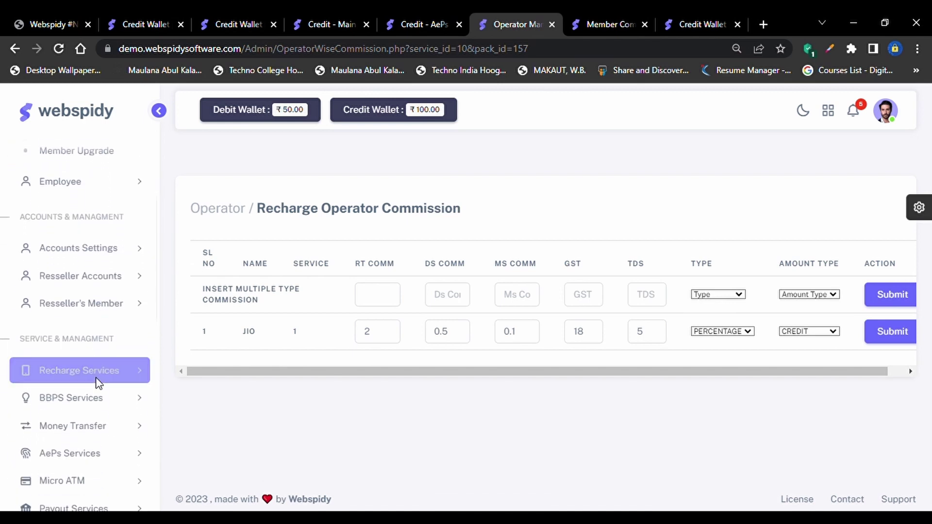
{"action": "left_click", "coordinate": [121, 360]}
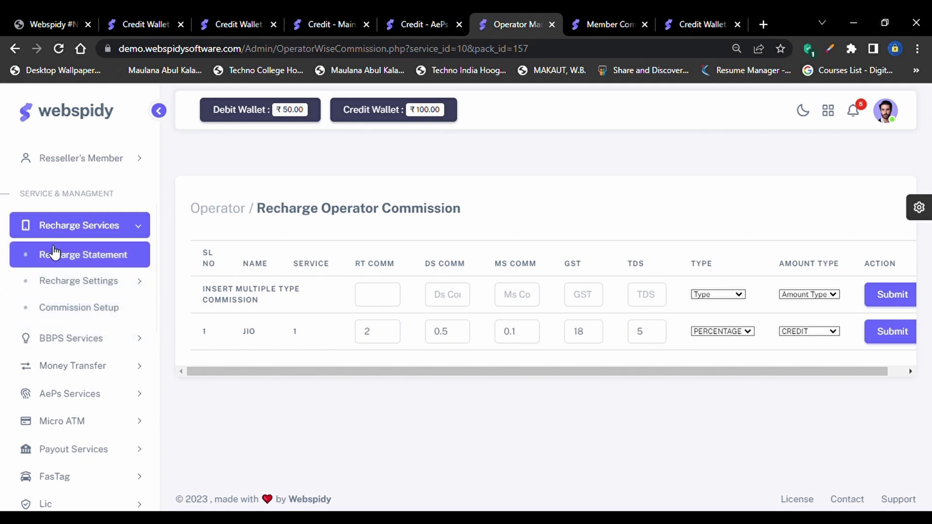
{"action": "left_click", "coordinate": [104, 281]}
{"action": "left_click", "coordinate": [104, 280]}
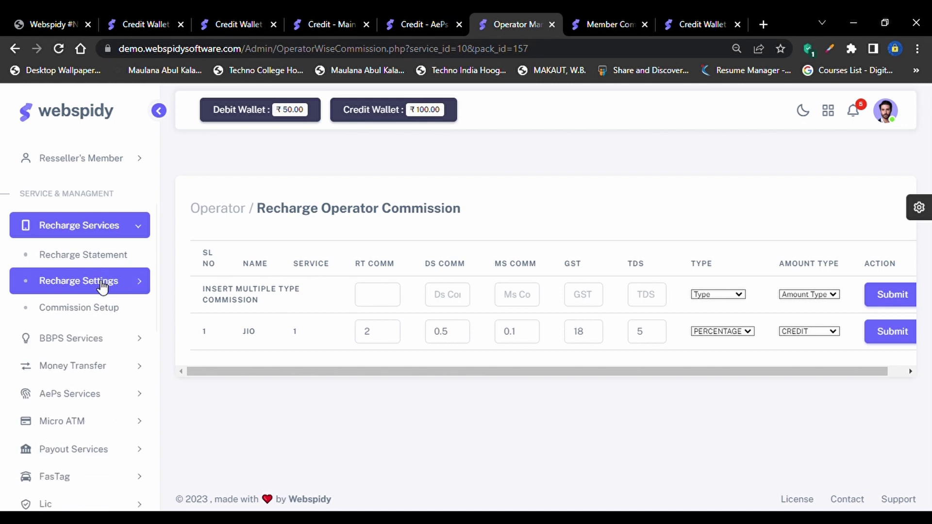
{"action": "left_click", "coordinate": [102, 287]}
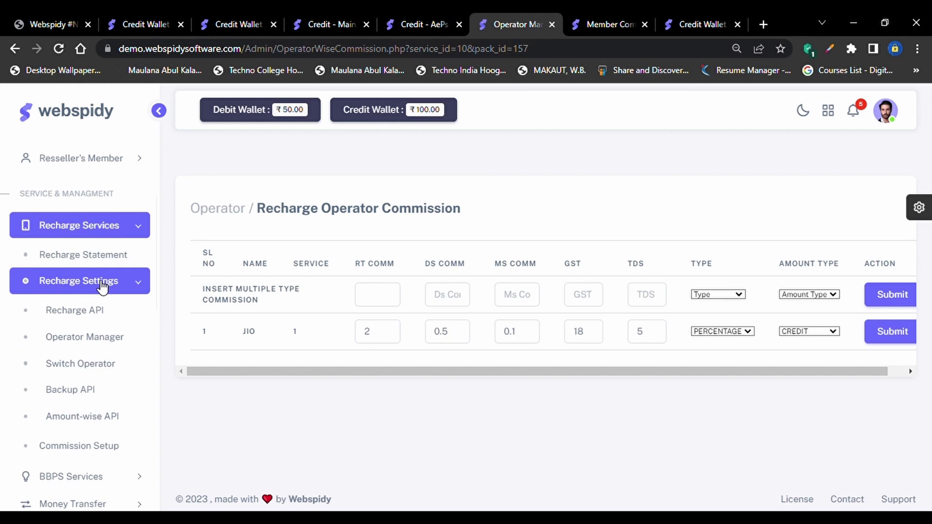
{"action": "left_click", "coordinate": [102, 287]}
{"action": "left_click", "coordinate": [97, 307]}
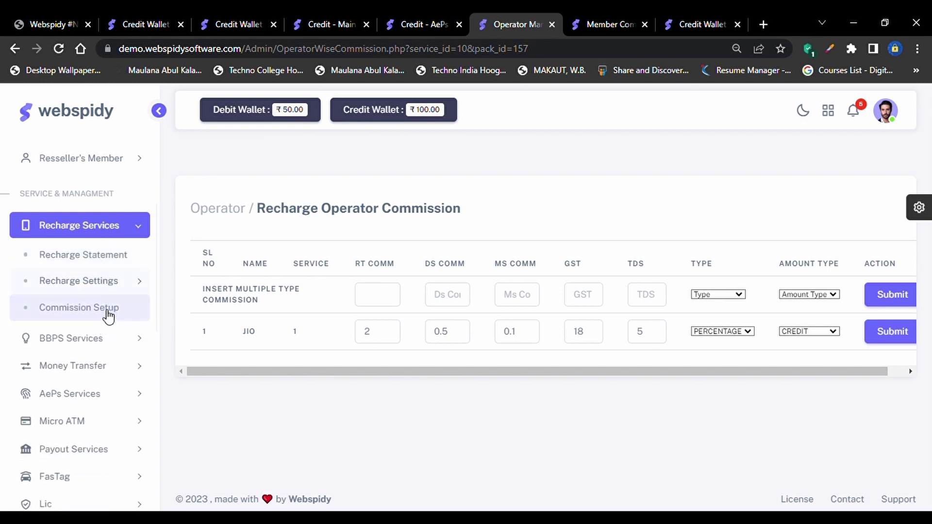
{"action": "left_click", "coordinate": [109, 335]}
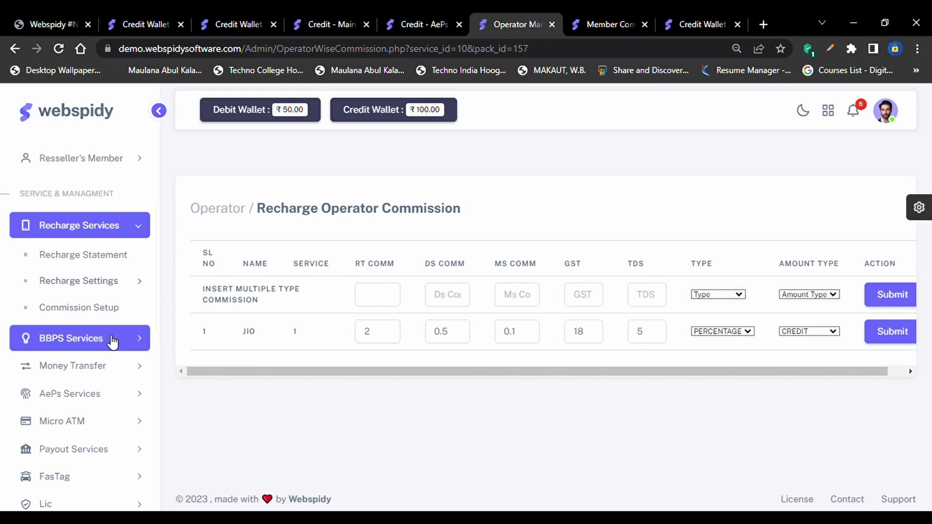
Expand BBPS Services to show Request, Statement, Commission Setup and Server Setup
{"action": "left_click", "coordinate": [112, 341]}
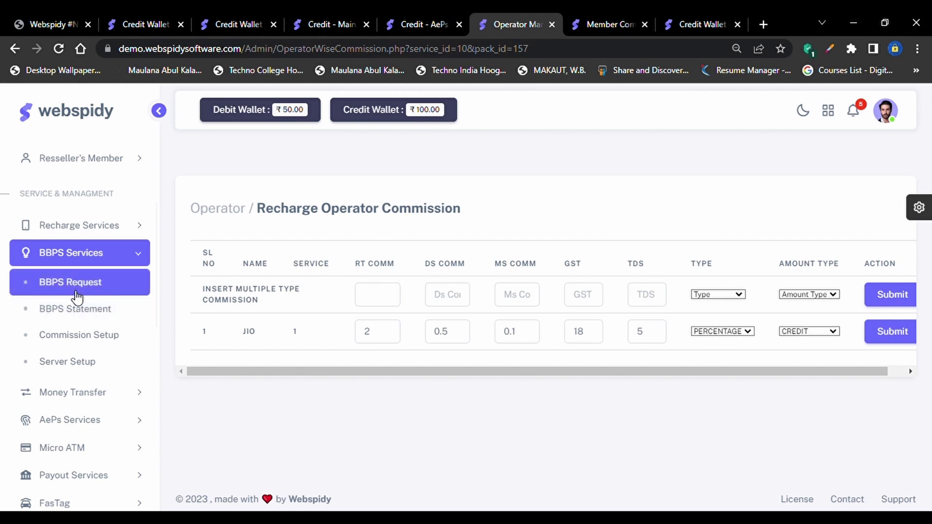
Open the BBPS Server Setup page showing its Mode Configuration section
{"action": "left_click", "coordinate": [69, 370]}
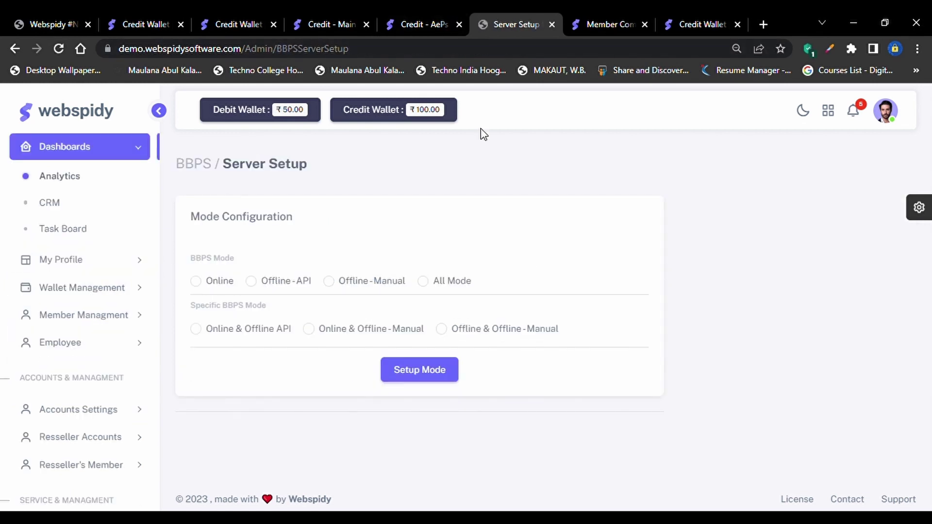
{"action": "scroll", "coordinate": [91, 403], "scroll_direction": "down", "scroll_amount": 6}
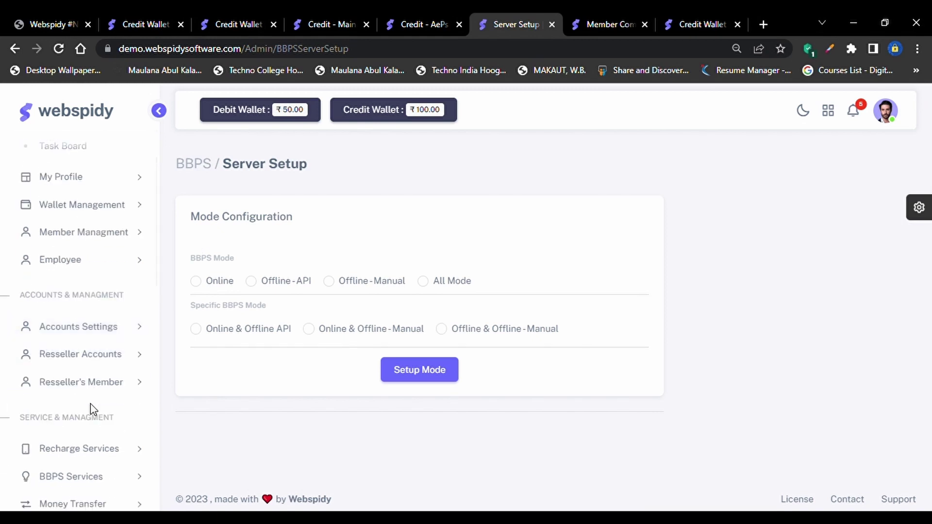
{"action": "left_click", "coordinate": [103, 260]}
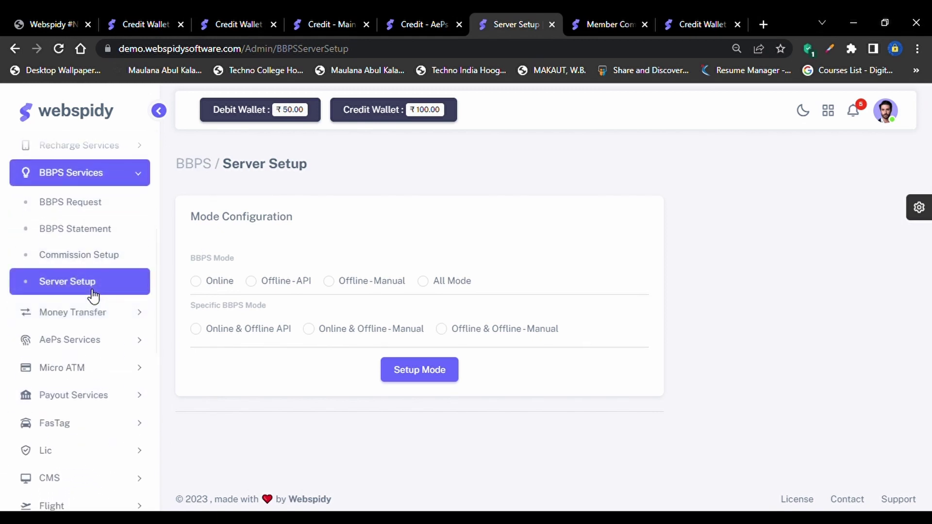
{"action": "left_click_drag", "start_coordinate": [191, 217], "coordinate": [298, 218]}
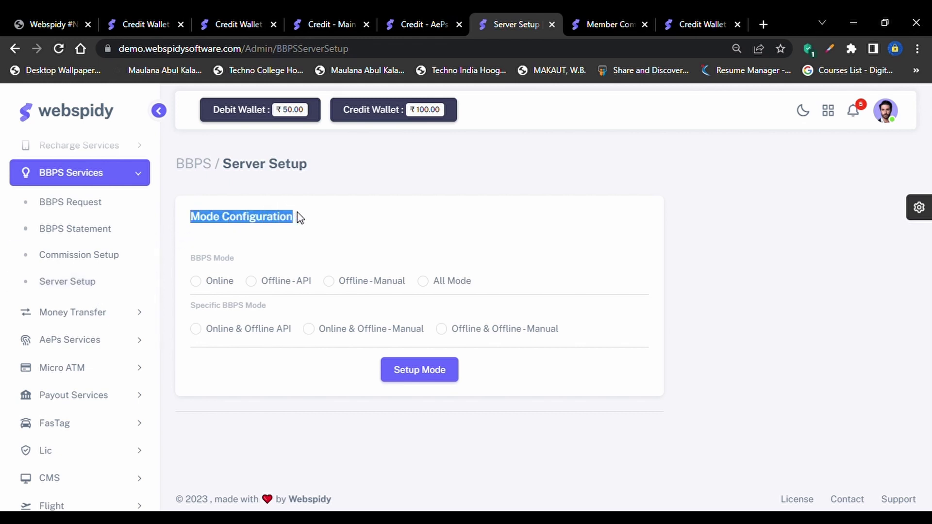
{"action": "left_click", "coordinate": [319, 229]}
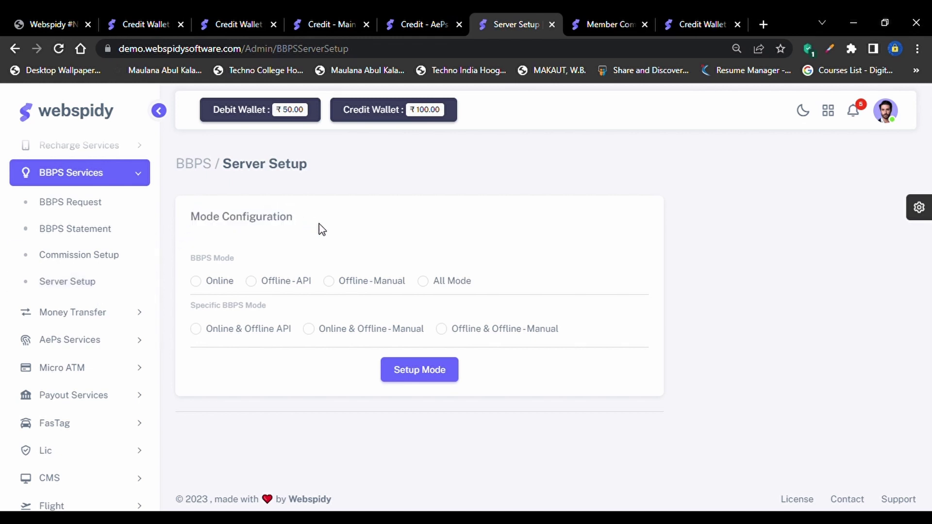
Try each BBPS mode: Online, Offline-API, Offline-Manual and All Mode
{"action": "left_click", "coordinate": [200, 284]}
{"action": "left_click", "coordinate": [260, 287]}
{"action": "left_click", "coordinate": [219, 282]}
{"action": "left_click", "coordinate": [268, 287]}
{"action": "left_click", "coordinate": [335, 282]}
{"action": "left_click", "coordinate": [429, 281]}
{"action": "left_click", "coordinate": [204, 284]}
{"action": "left_click", "coordinate": [265, 284]}
{"action": "left_click", "coordinate": [351, 288]}
Try the specific modes and settle on Offline & Offline-Manual
{"action": "left_click", "coordinate": [202, 334]}
{"action": "left_click", "coordinate": [365, 335]}
{"action": "left_click", "coordinate": [461, 336]}
{"action": "left_click", "coordinate": [84, 194]}
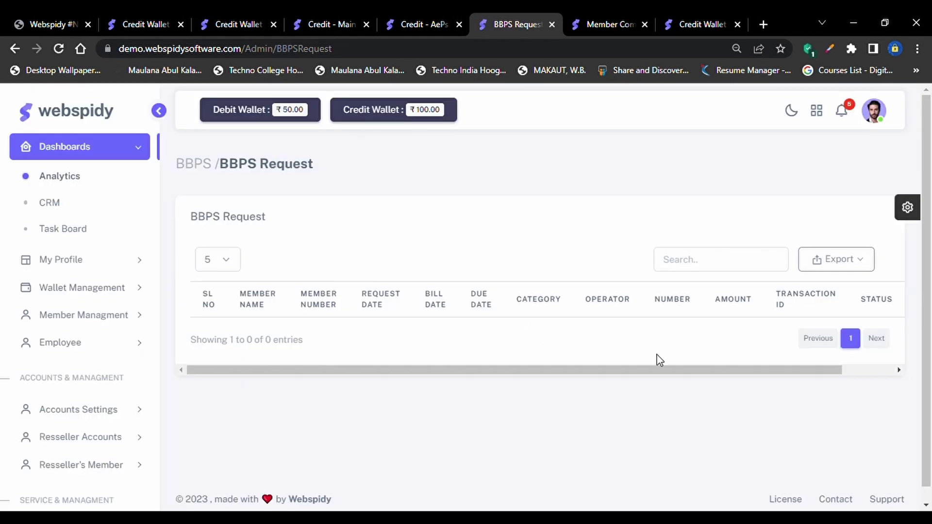
Scroll across the empty BBPS Request table's columns, then open BBPS Statement from the sidebar
{"action": "scroll", "coordinate": [645, 306], "scroll_direction": "right", "scroll_amount": 2}
{"action": "scroll", "coordinate": [437, 298], "scroll_direction": "left", "scroll_amount": 2}
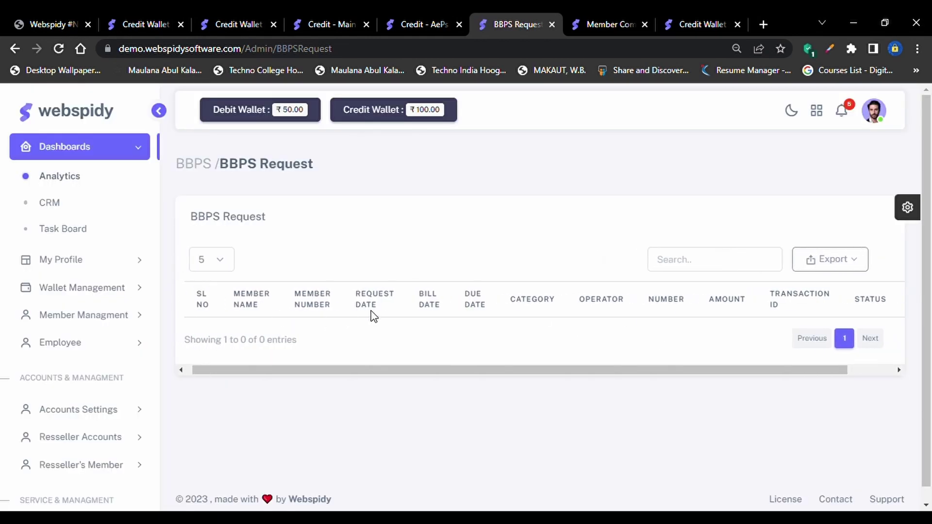
{"action": "left_click_drag", "start_coordinate": [374, 316], "coordinate": [445, 316]}
{"action": "double_click", "coordinate": [480, 324]}
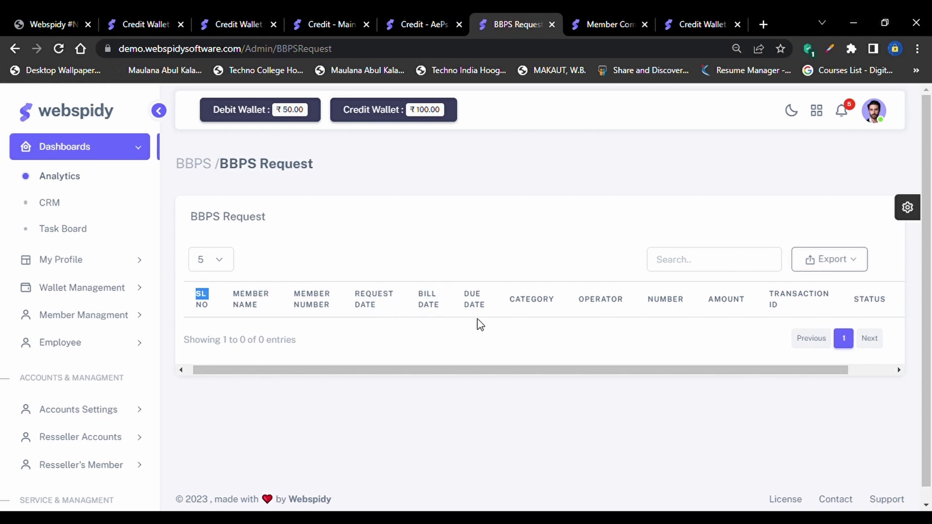
{"action": "scroll", "coordinate": [480, 324], "scroll_direction": "right", "scroll_amount": 2}
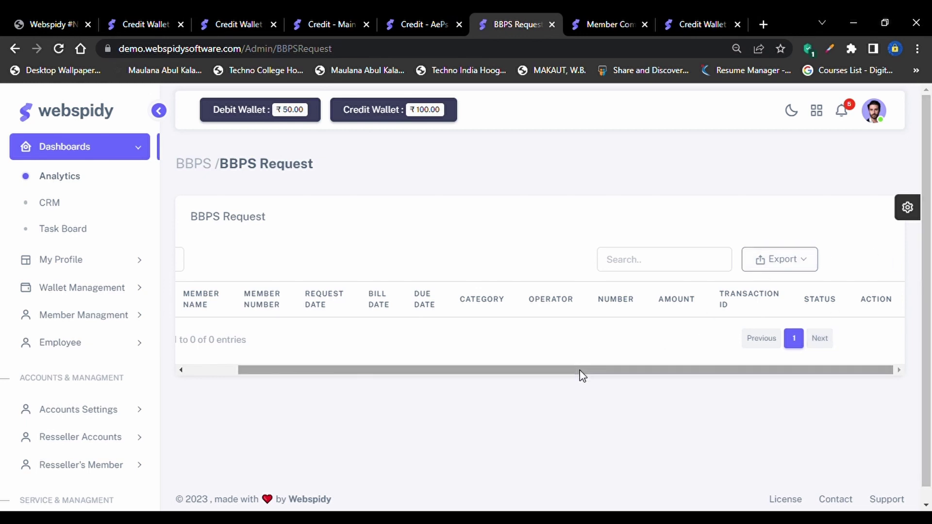
{"action": "left_click_drag", "start_coordinate": [582, 376], "coordinate": [354, 371]}
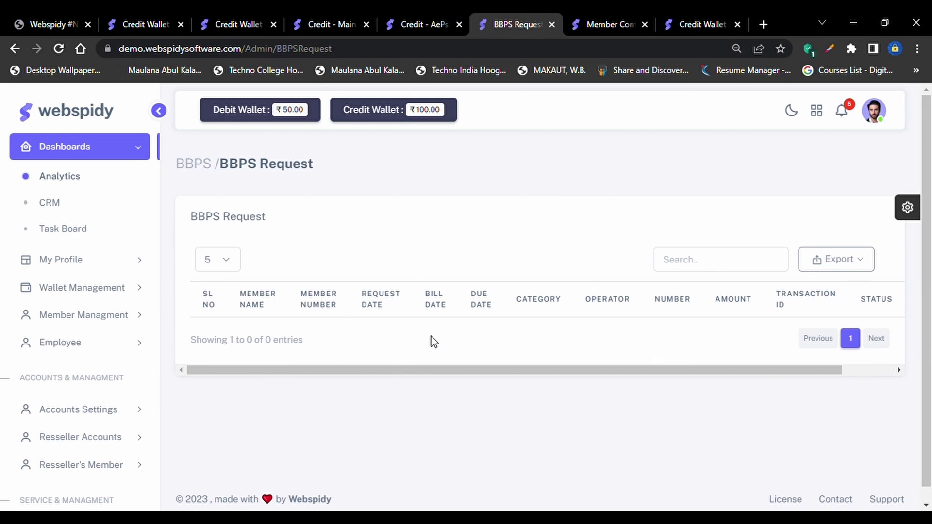
{"action": "scroll", "coordinate": [92, 449], "scroll_direction": "down", "scroll_amount": 3}
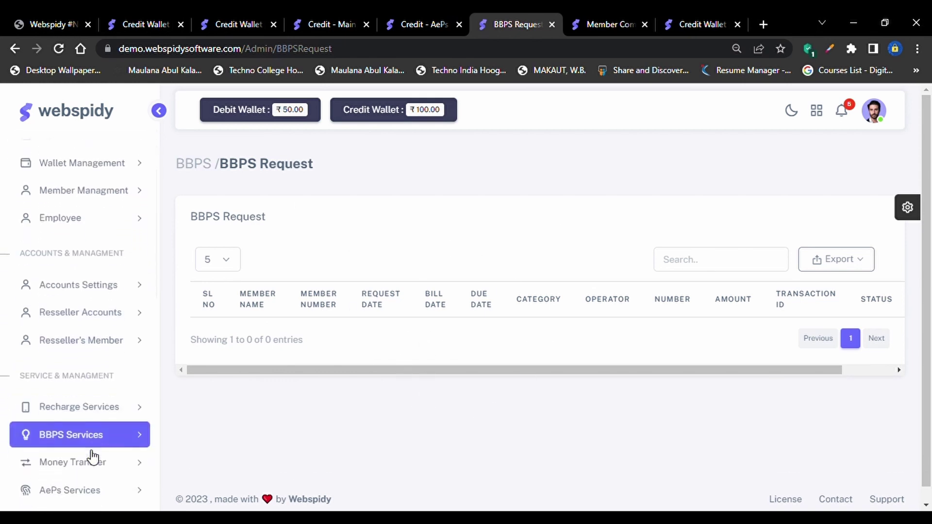
{"action": "left_click", "coordinate": [104, 362]}
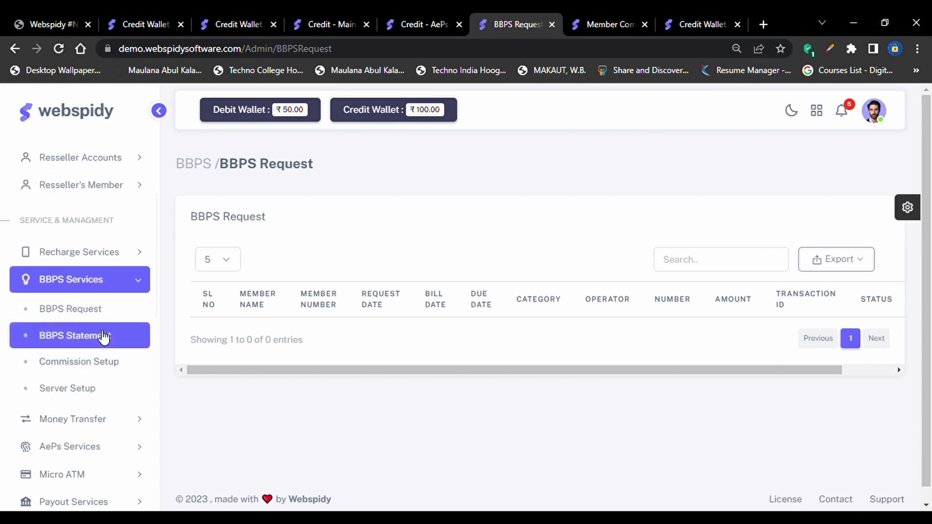
{"action": "left_click", "coordinate": [104, 336]}
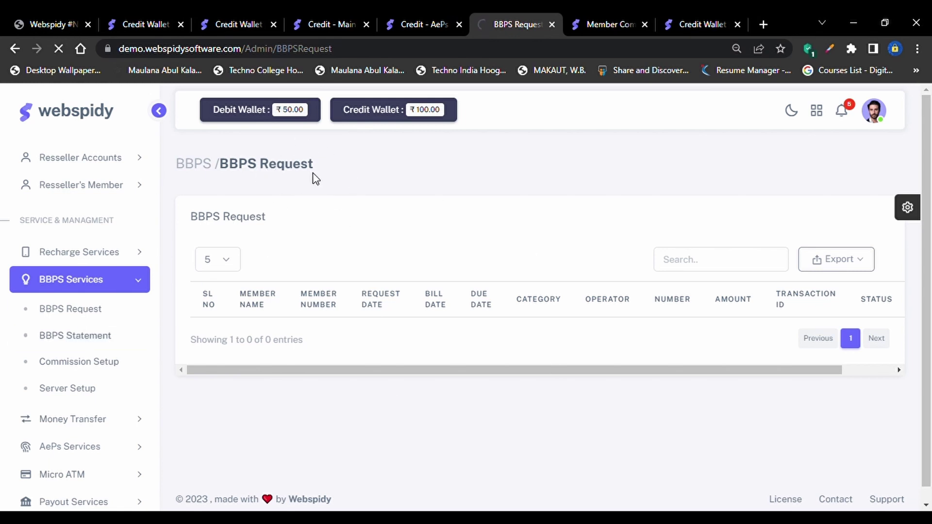
Set a custom statement date range from 6 March to 13 April 2023
{"action": "left_click_drag", "start_coordinate": [312, 176], "coordinate": [224, 180]}
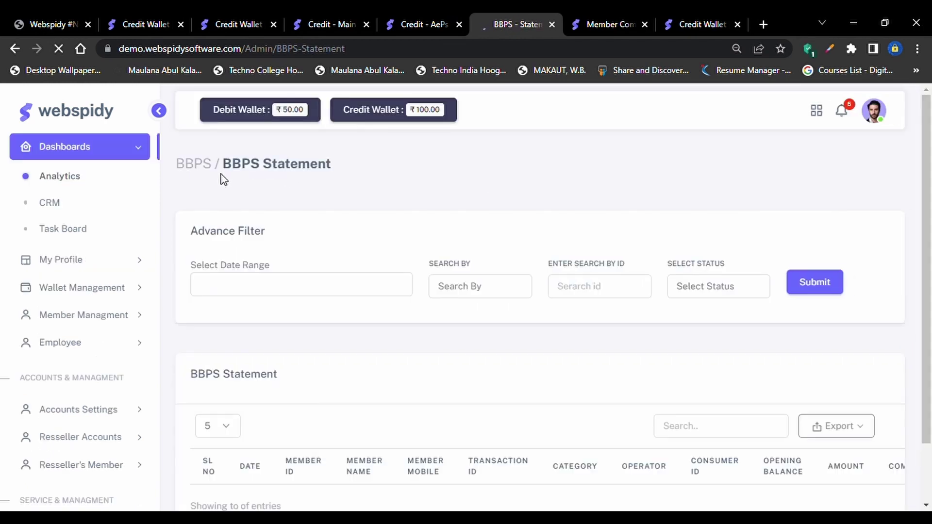
{"action": "scroll", "coordinate": [452, 183], "scroll_direction": "down", "scroll_amount": 2}
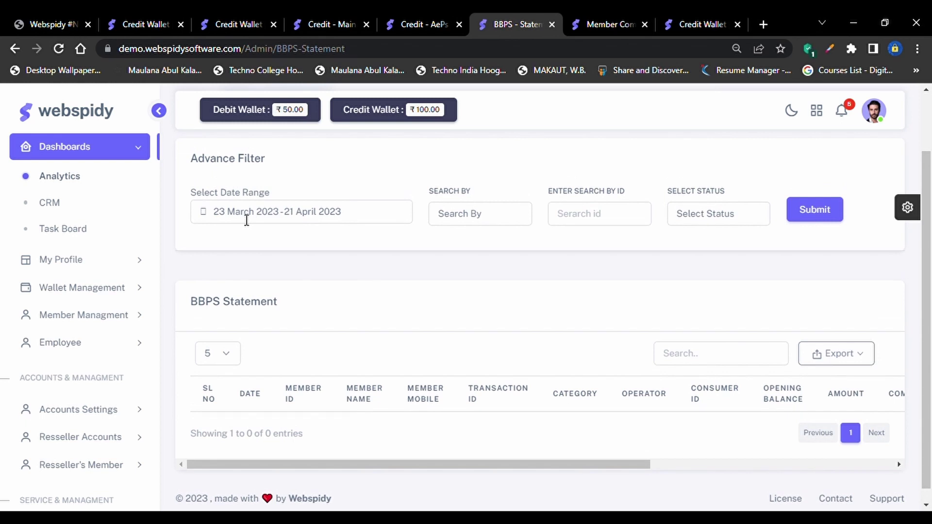
{"action": "left_click", "coordinate": [247, 220]}
{"action": "left_click", "coordinate": [228, 358]}
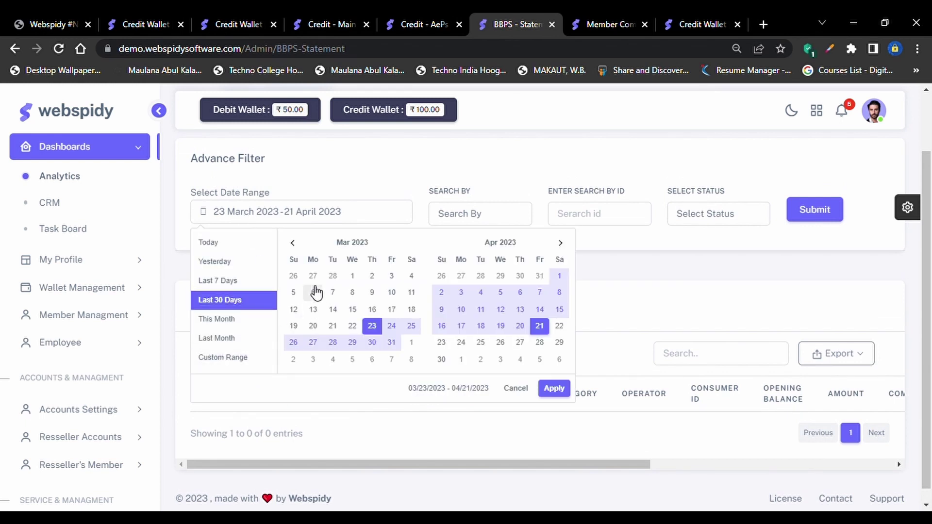
{"action": "left_click", "coordinate": [313, 292]}
{"action": "left_click", "coordinate": [520, 309]}
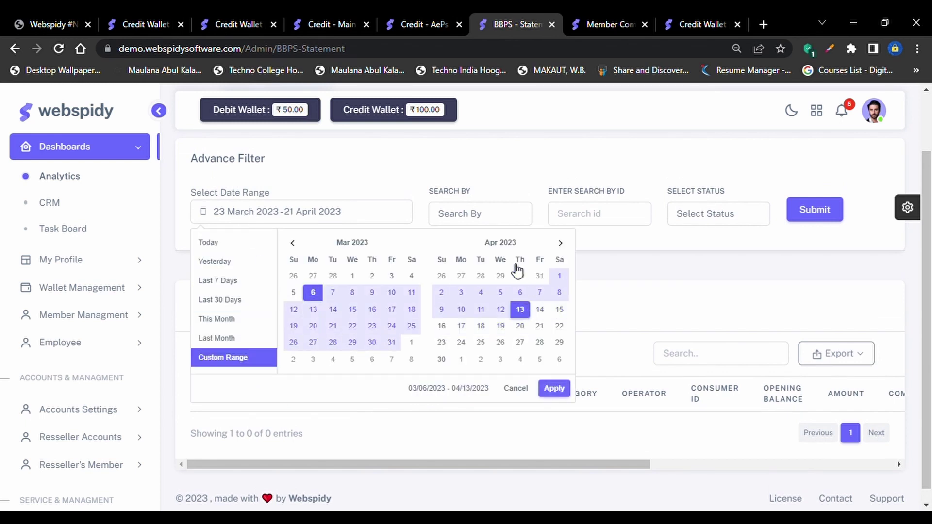
{"action": "left_click", "coordinate": [486, 219]}
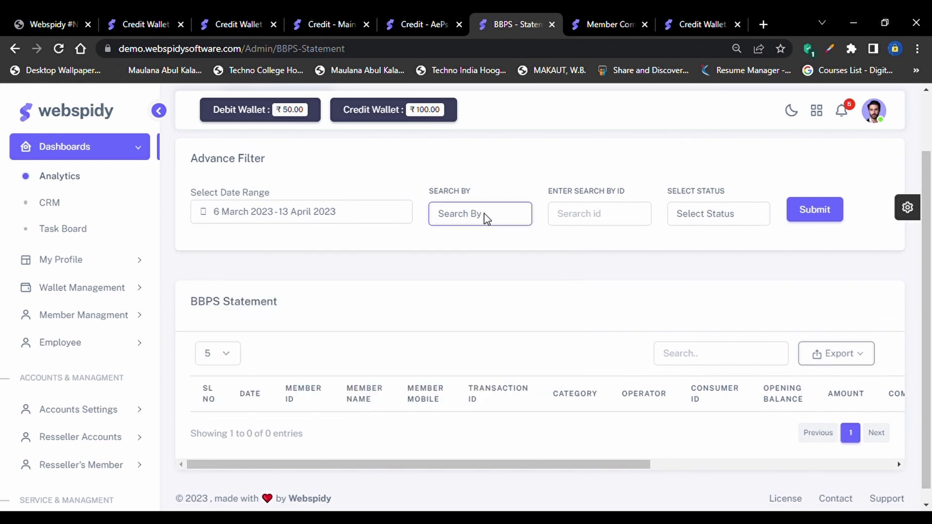
Check the statement's search filters and empty transaction table, then open BBPS Commission Setup
{"action": "left_click", "coordinate": [638, 260]}
{"action": "left_click", "coordinate": [611, 225]}
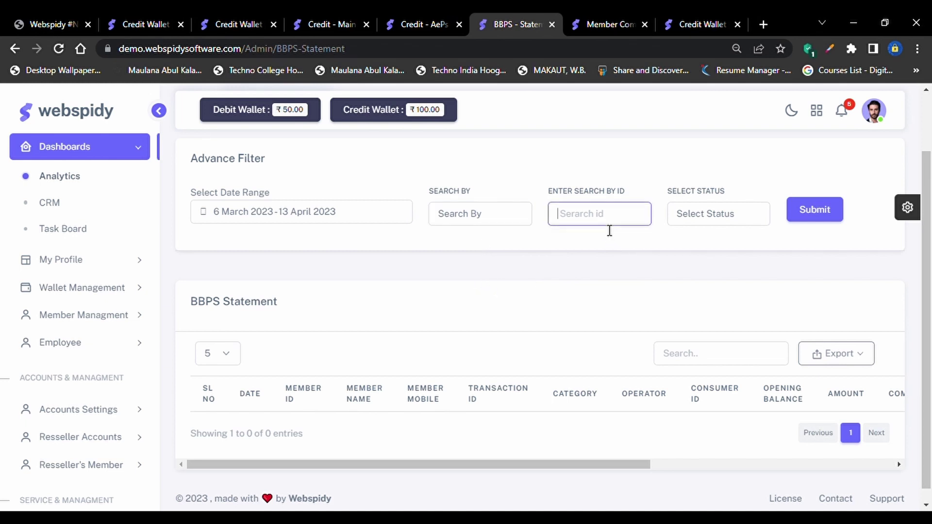
{"action": "left_click", "coordinate": [708, 223]}
{"action": "scroll", "coordinate": [329, 417], "scroll_direction": "down", "scroll_amount": 1}
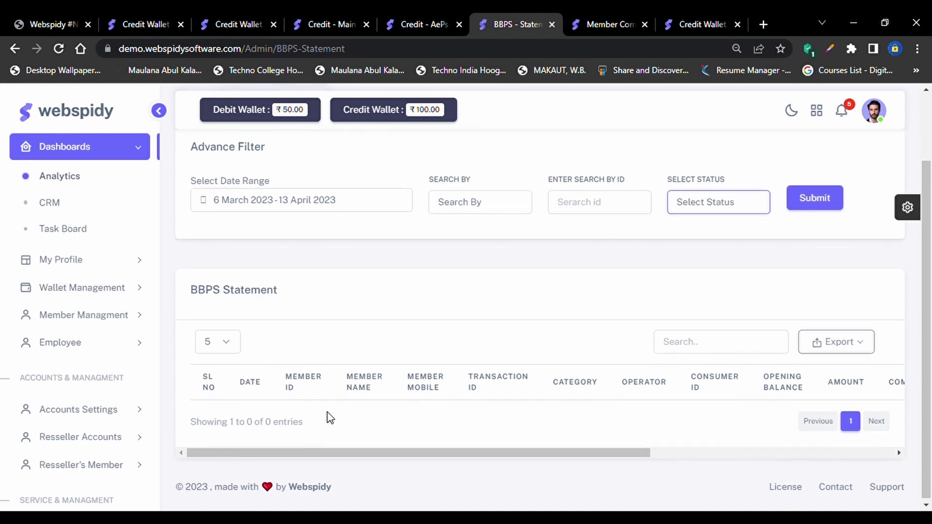
{"action": "scroll", "coordinate": [495, 446], "scroll_direction": "right", "scroll_amount": 1}
{"action": "scroll", "coordinate": [575, 442], "scroll_direction": "right", "scroll_amount": 3}
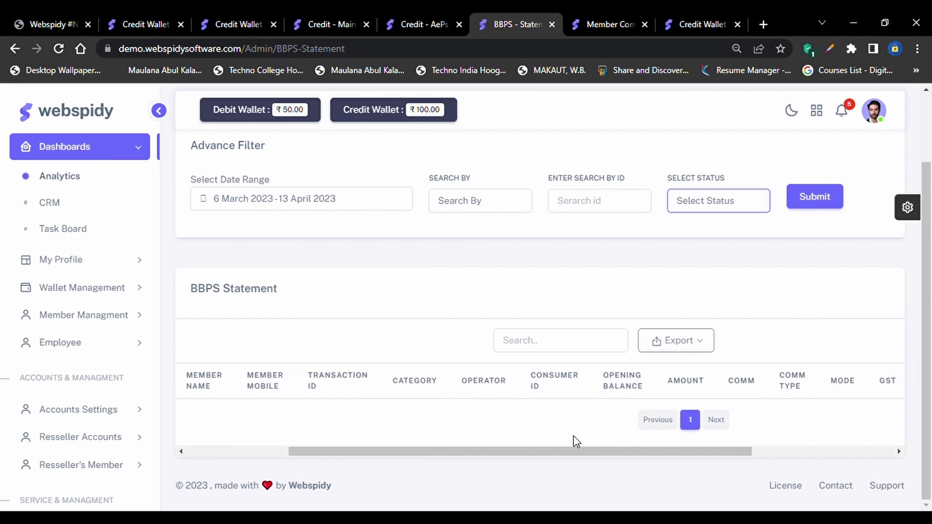
{"action": "scroll", "coordinate": [575, 442], "scroll_direction": "right", "scroll_amount": 5}
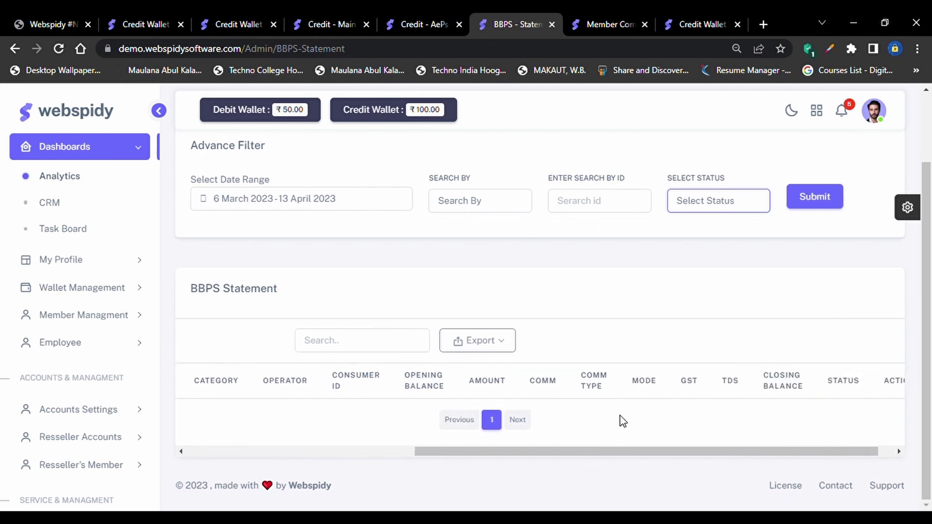
{"action": "left_click", "coordinate": [648, 399]}
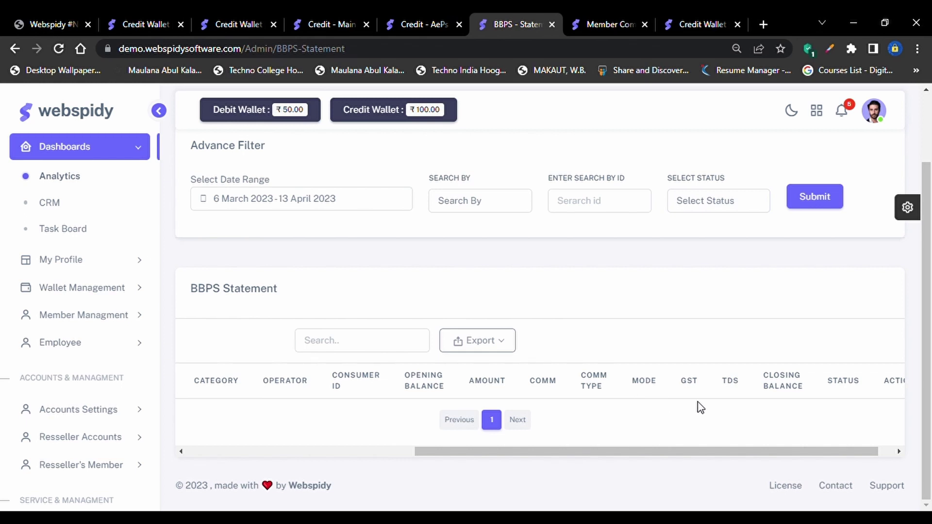
{"action": "scroll", "coordinate": [697, 408], "scroll_direction": "right", "scroll_amount": 1}
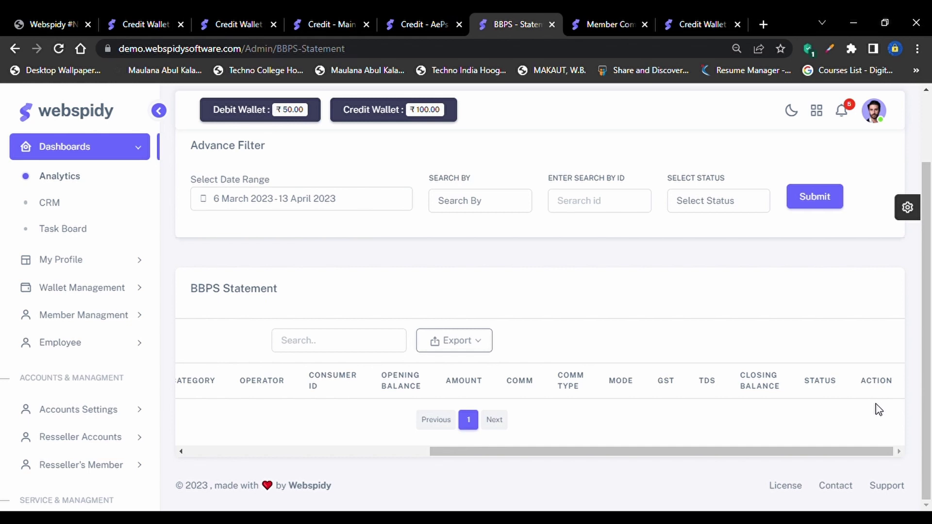
{"action": "scroll", "coordinate": [435, 348], "scroll_direction": "left", "scroll_amount": 8}
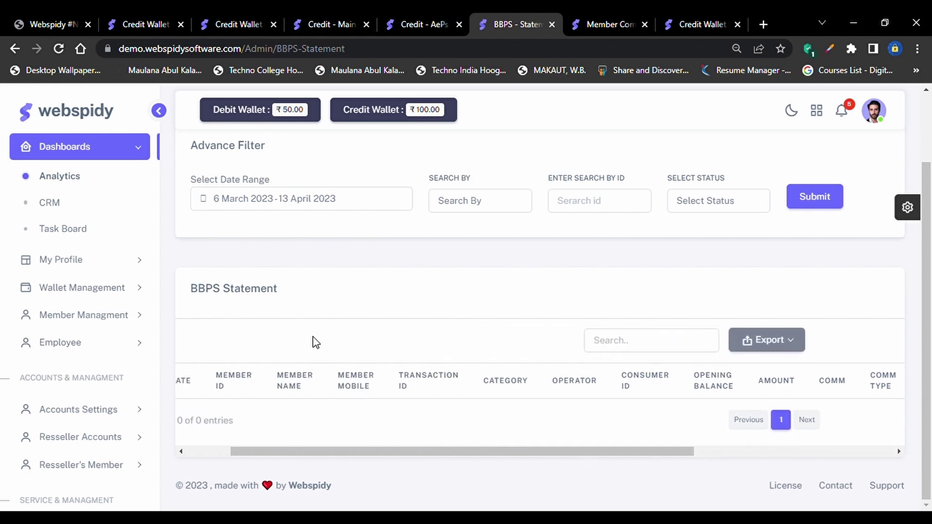
{"action": "scroll", "coordinate": [634, 408], "scroll_direction": "right", "scroll_amount": 8}
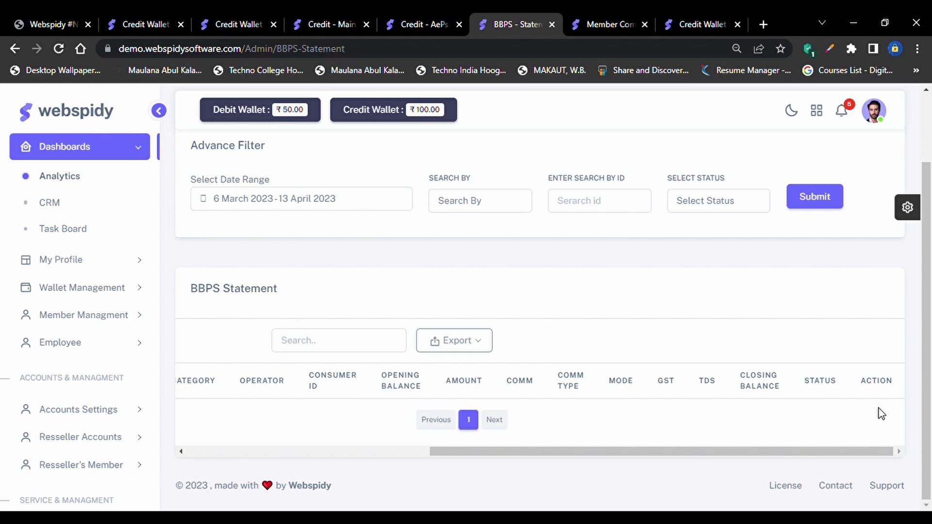
{"action": "scroll", "coordinate": [881, 414], "scroll_direction": "up", "scroll_amount": 1}
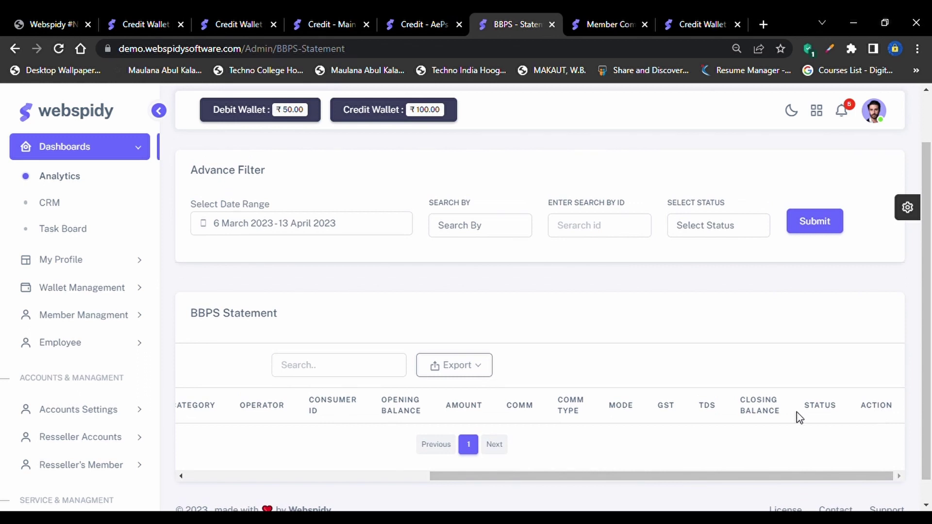
{"action": "scroll", "coordinate": [799, 418], "scroll_direction": "left", "scroll_amount": 4}
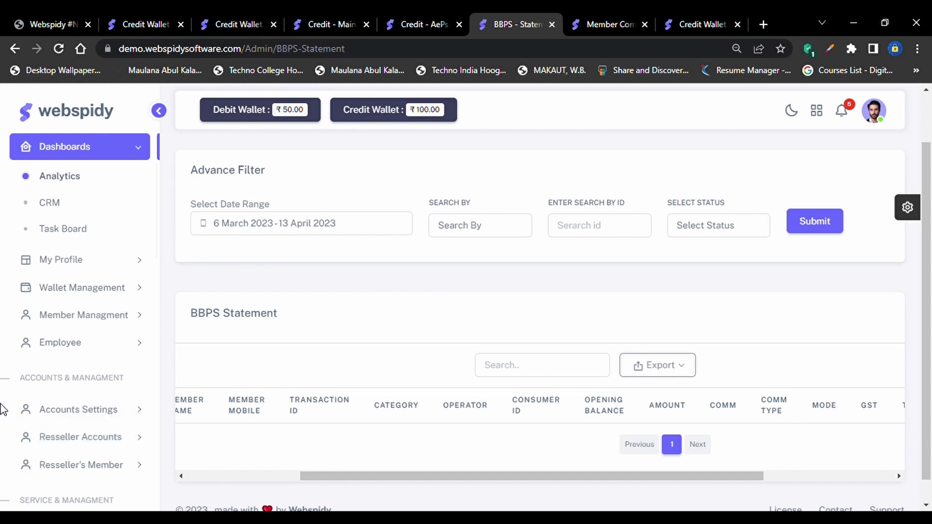
{"action": "scroll", "coordinate": [146, 428], "scroll_direction": "down", "scroll_amount": 3}
{"action": "scroll", "coordinate": [131, 406], "scroll_direction": "down", "scroll_amount": 1}
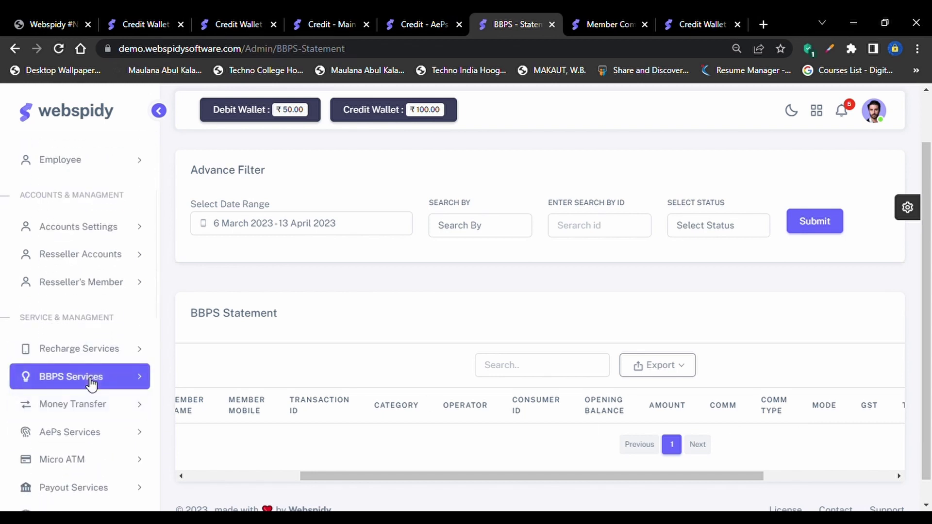
{"action": "left_click", "coordinate": [90, 383]}
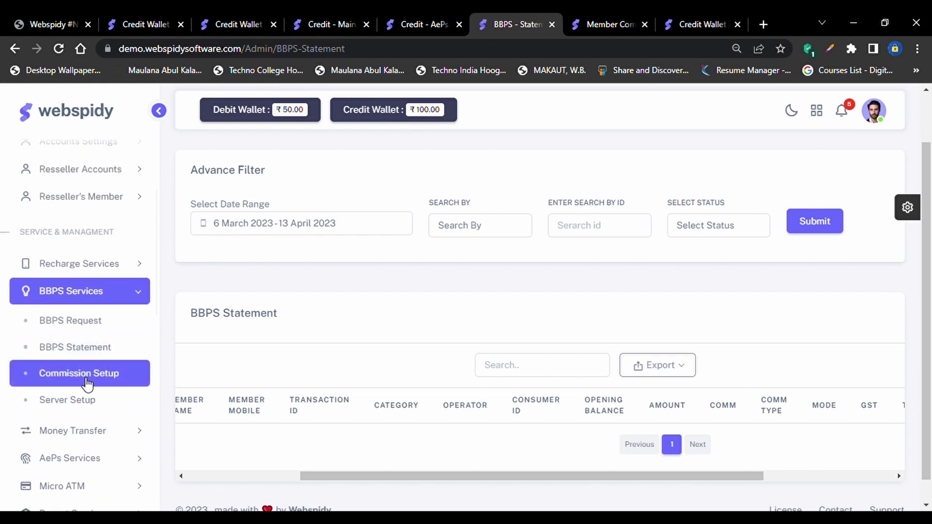
{"action": "left_click", "coordinate": [88, 383]}
Review the Create BBPS Package form's package type and company commission fields
{"action": "scroll", "coordinate": [386, 398], "scroll_direction": "down", "scroll_amount": 2}
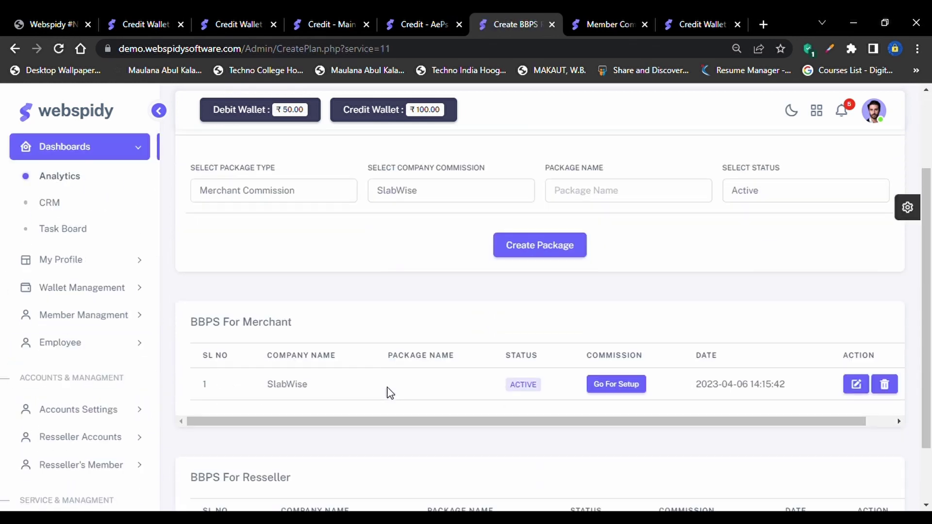
{"action": "scroll", "coordinate": [389, 394], "scroll_direction": "down", "scroll_amount": 1}
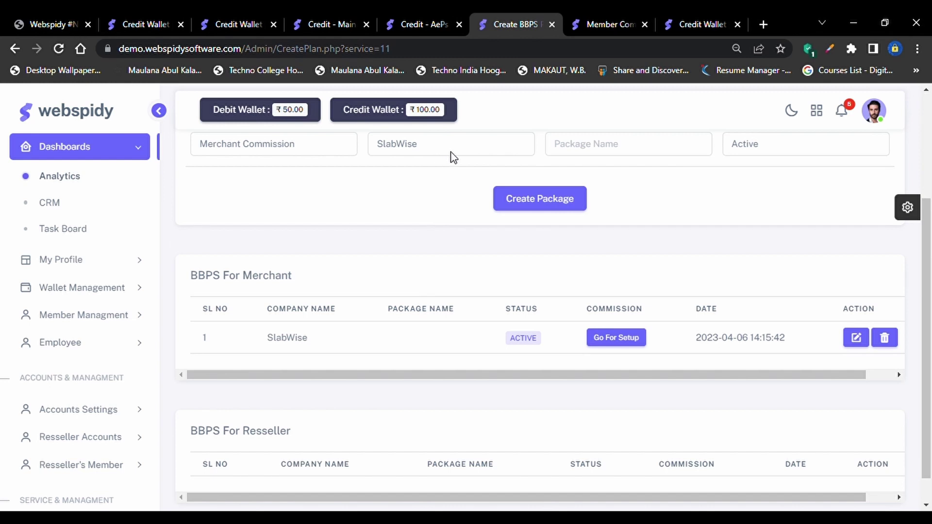
{"action": "left_click", "coordinate": [453, 154]}
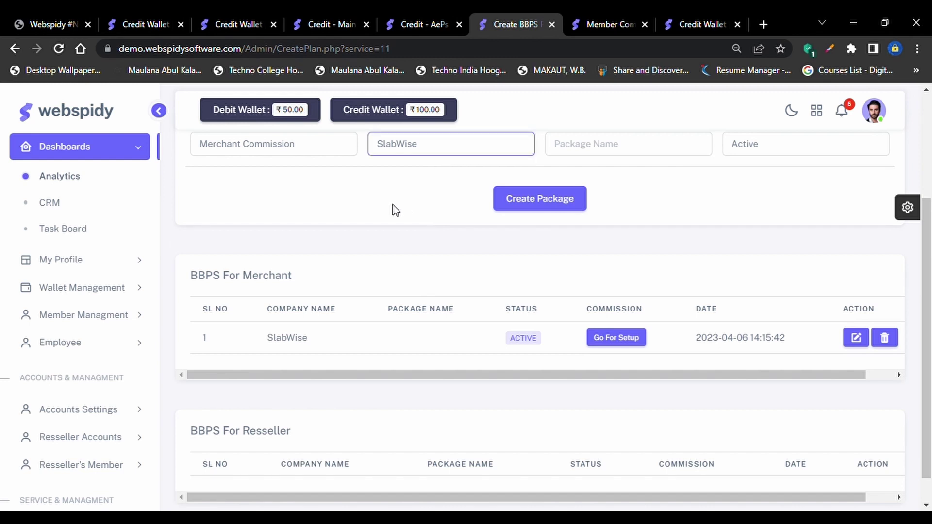
{"action": "scroll", "coordinate": [293, 193], "scroll_direction": "up", "scroll_amount": 2}
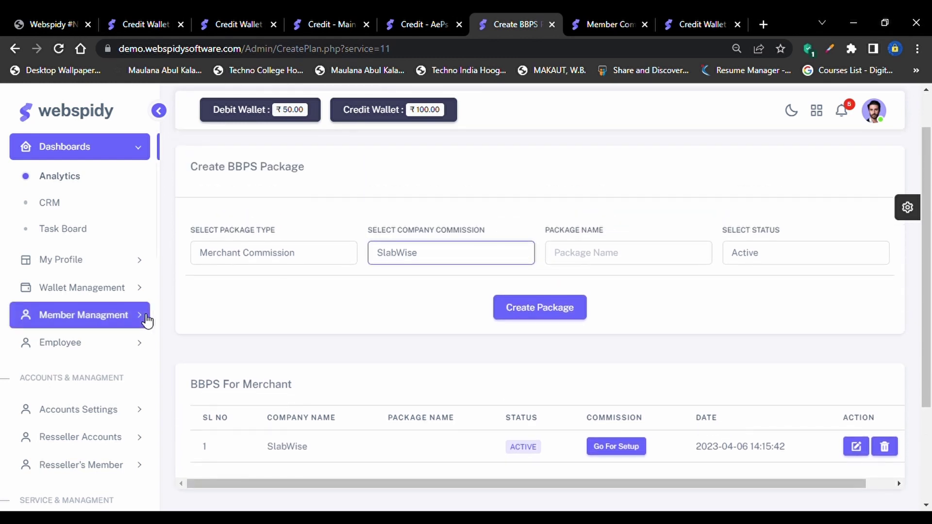
{"action": "scroll", "coordinate": [118, 478], "scroll_direction": "down", "scroll_amount": 3}
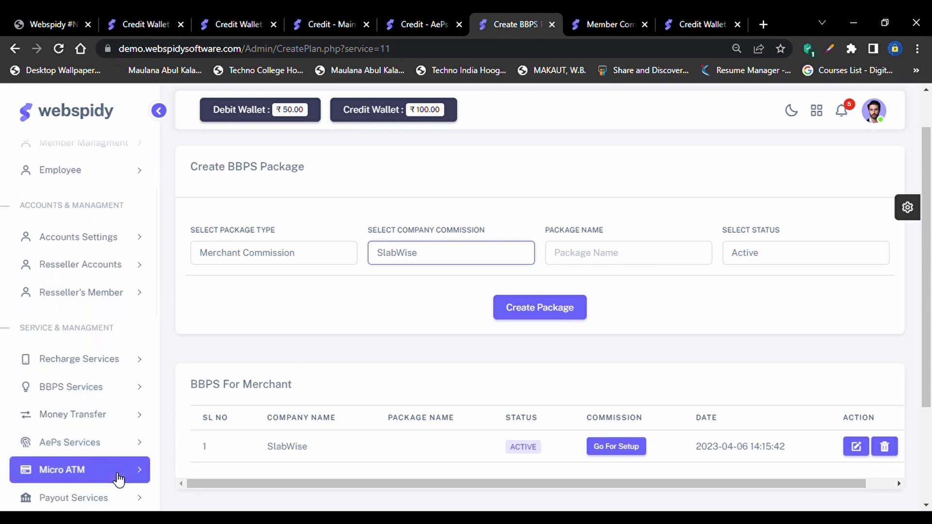
{"action": "scroll", "coordinate": [119, 479], "scroll_direction": "down", "scroll_amount": 1}
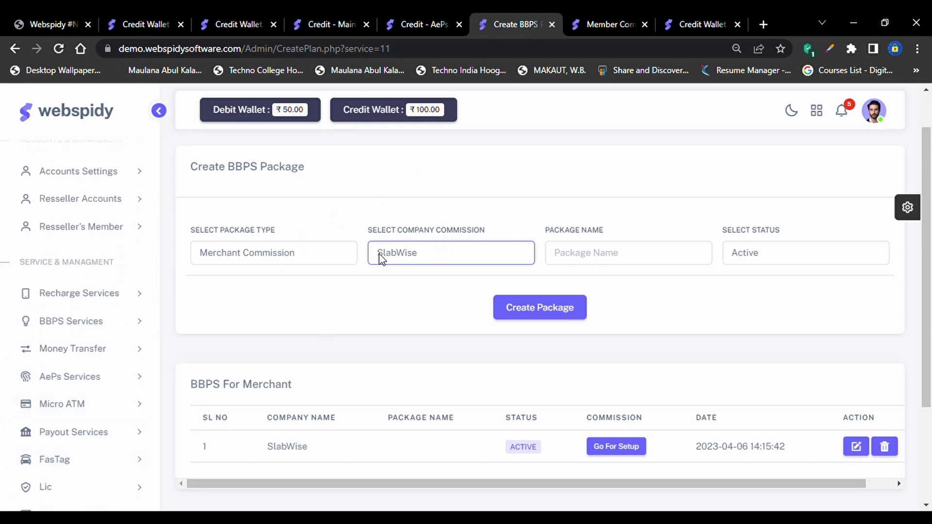
{"action": "left_click", "coordinate": [350, 257]}
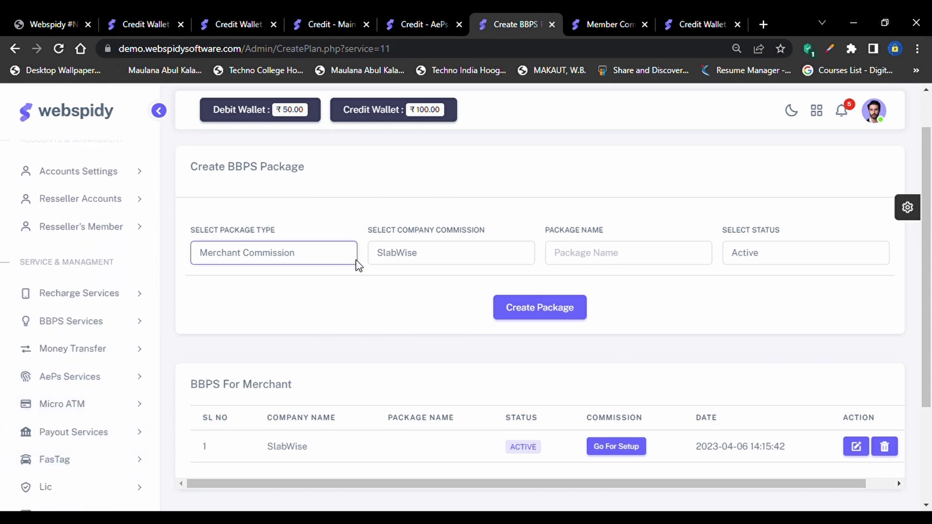
{"action": "left_click", "coordinate": [396, 261]}
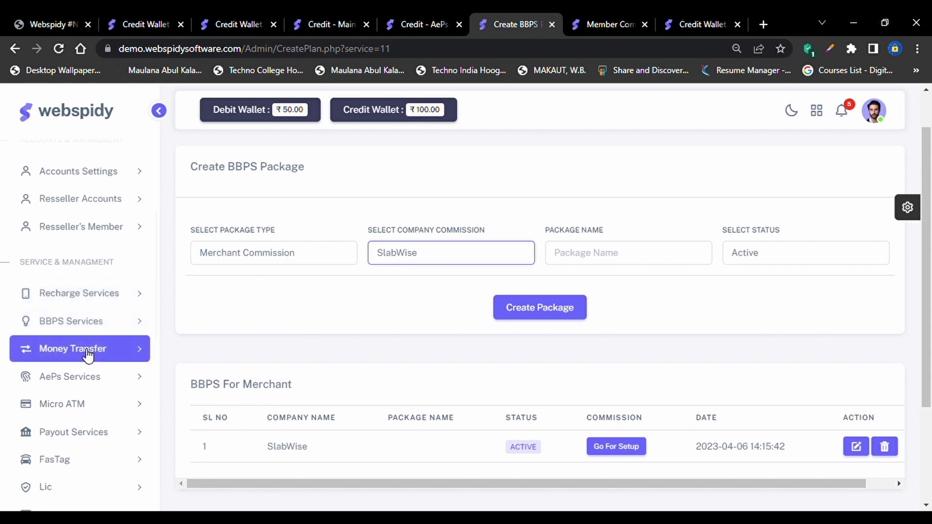
Scroll the sidebar and expand Money Transfer
{"action": "scroll", "coordinate": [105, 358], "scroll_direction": "down", "scroll_amount": 1}
{"action": "scroll", "coordinate": [107, 358], "scroll_direction": "down", "scroll_amount": 3}
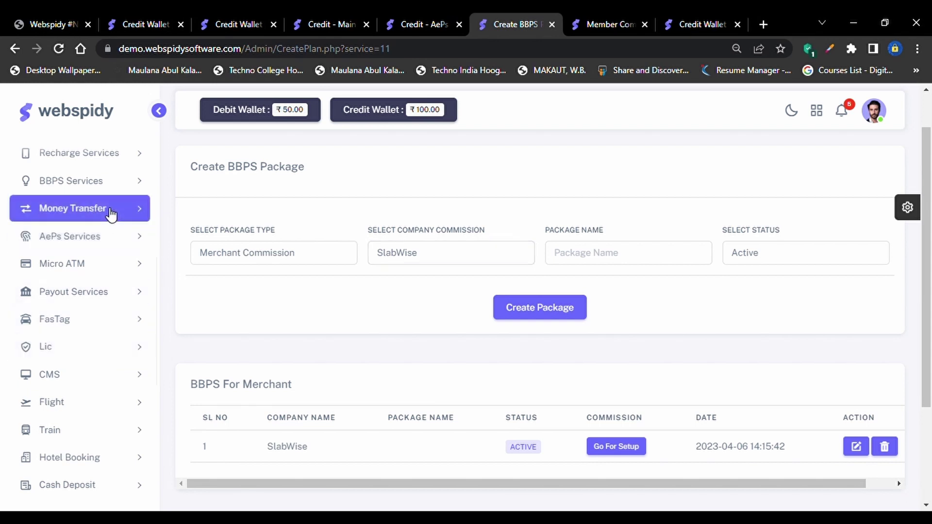
{"action": "left_click", "coordinate": [111, 214]}
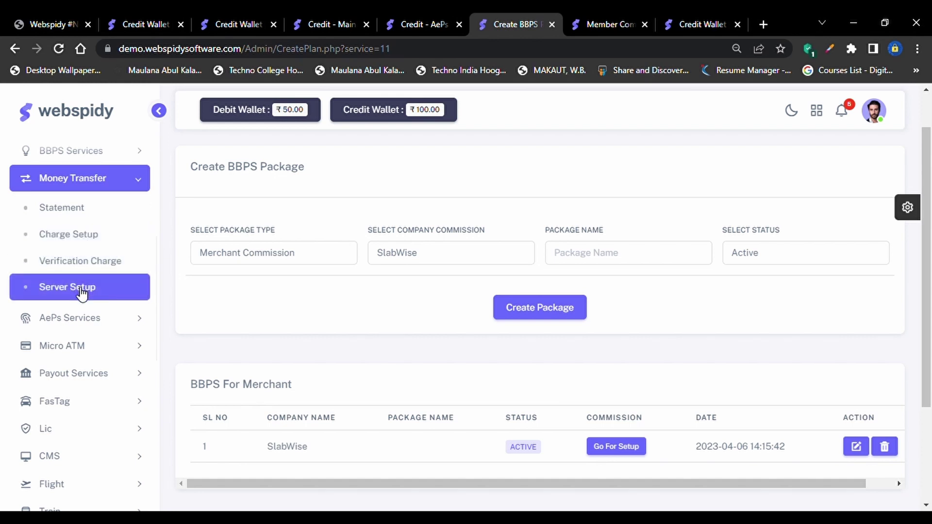
Open the Money Transfer statement in a new tab, close the spare tabs, and scroll its table
{"action": "middle_click", "coordinate": [71, 210]}
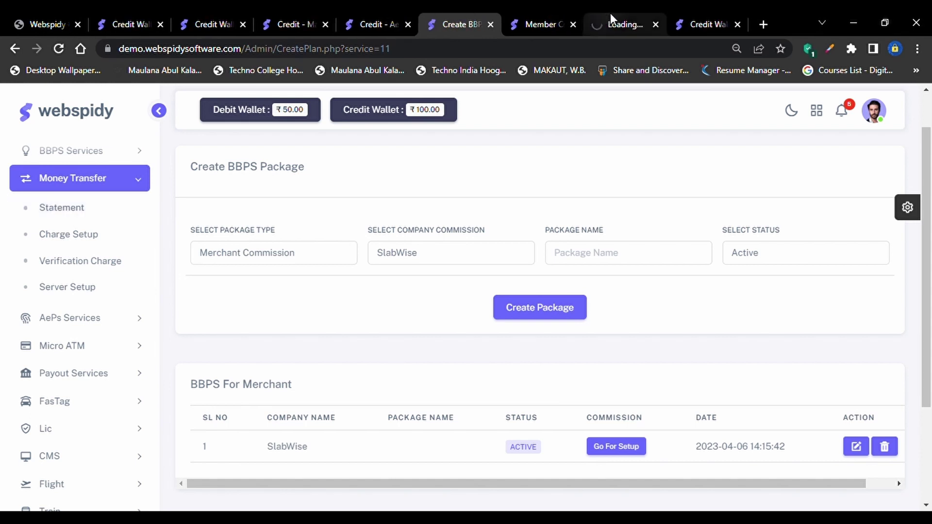
{"action": "middle_click", "coordinate": [570, 25]}
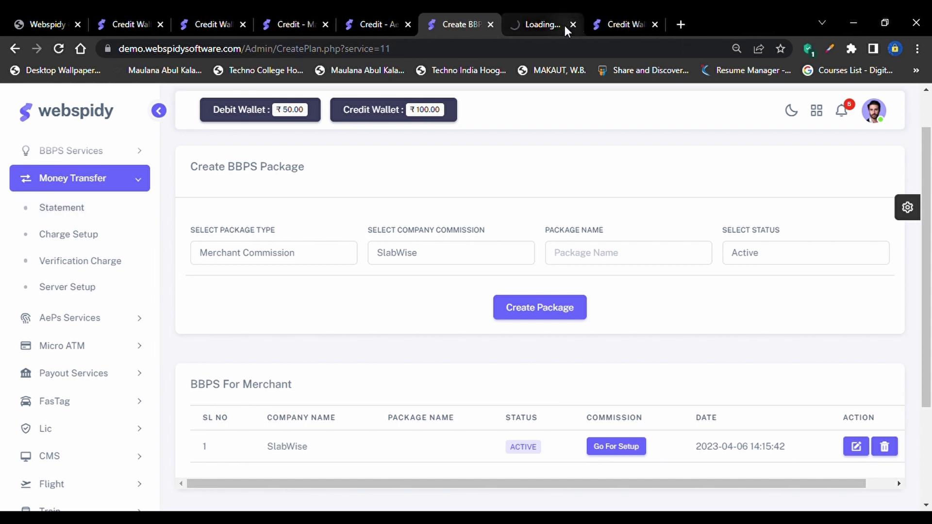
{"action": "left_click", "coordinate": [656, 24]}
{"action": "left_click", "coordinate": [669, 14]}
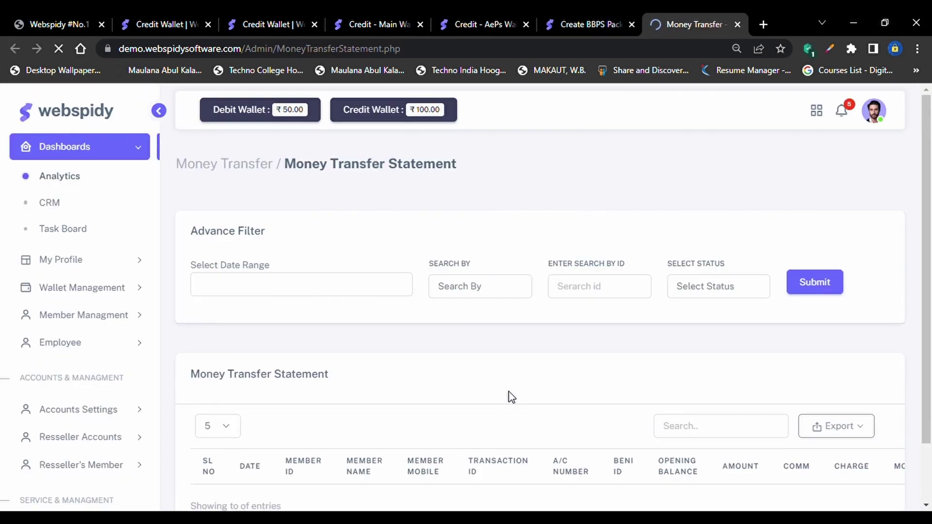
{"action": "scroll", "coordinate": [509, 412], "scroll_direction": "down", "scroll_amount": 2}
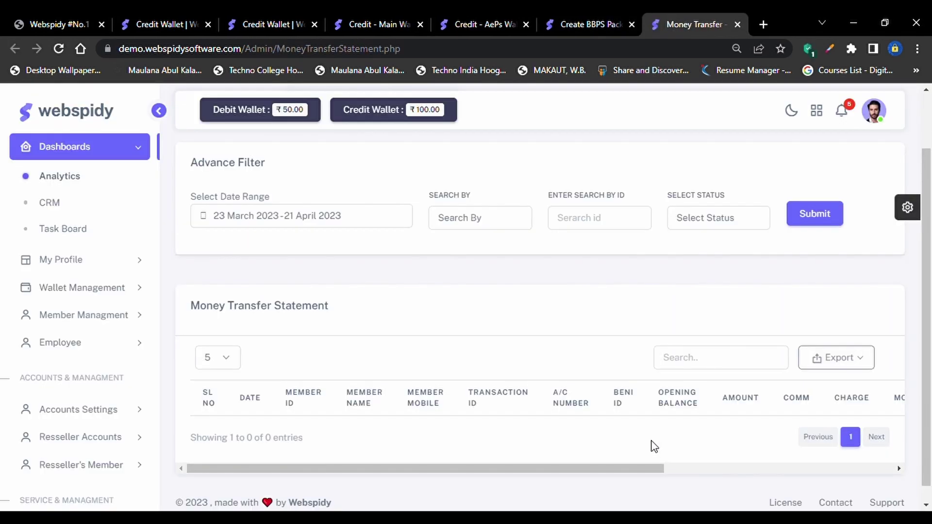
{"action": "scroll", "coordinate": [654, 446], "scroll_direction": "right", "scroll_amount": 5}
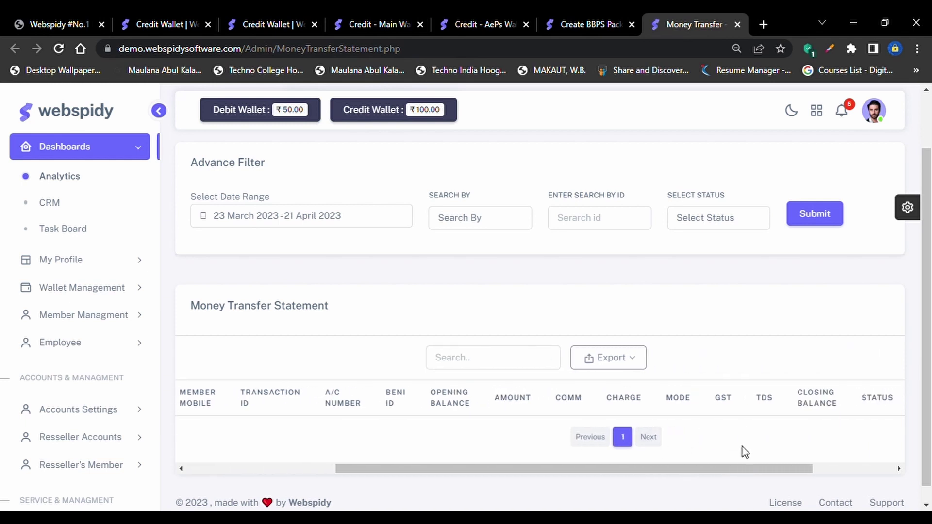
{"action": "scroll", "coordinate": [743, 449], "scroll_direction": "right", "scroll_amount": 2}
{"action": "scroll", "coordinate": [735, 453], "scroll_direction": "left", "scroll_amount": 5}
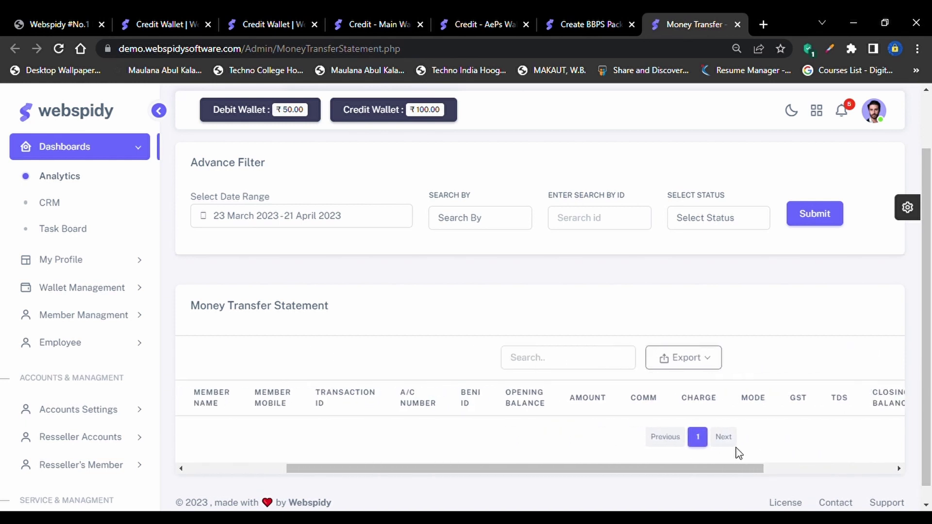
Glance at the BBPS package and AePs wallet tabs, then return and expand Money Transfer in the sidebar
{"action": "left_click", "coordinate": [581, 13]}
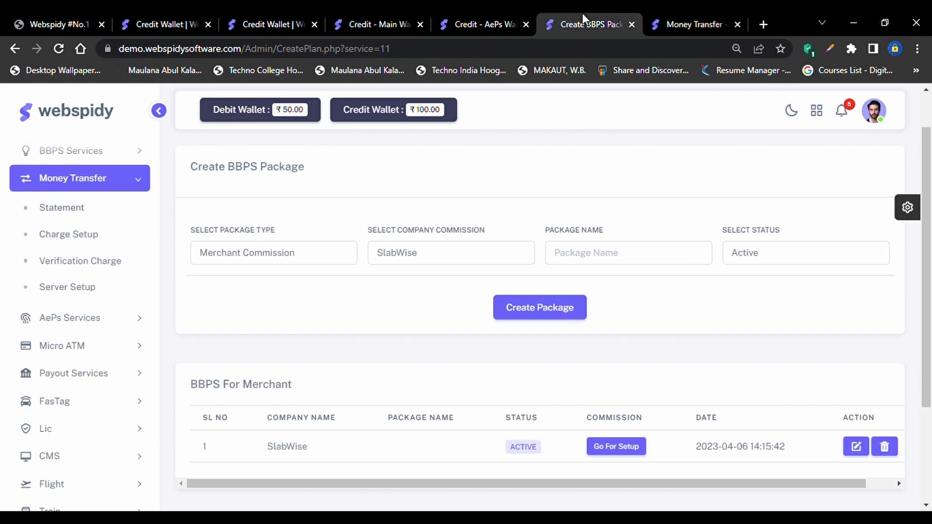
{"action": "left_click", "coordinate": [502, 12]}
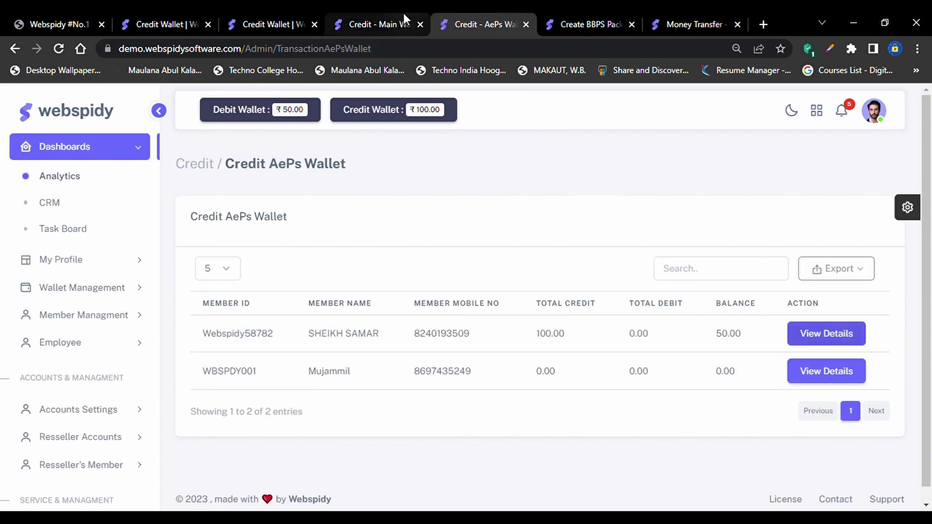
{"action": "left_click", "coordinate": [712, 12]}
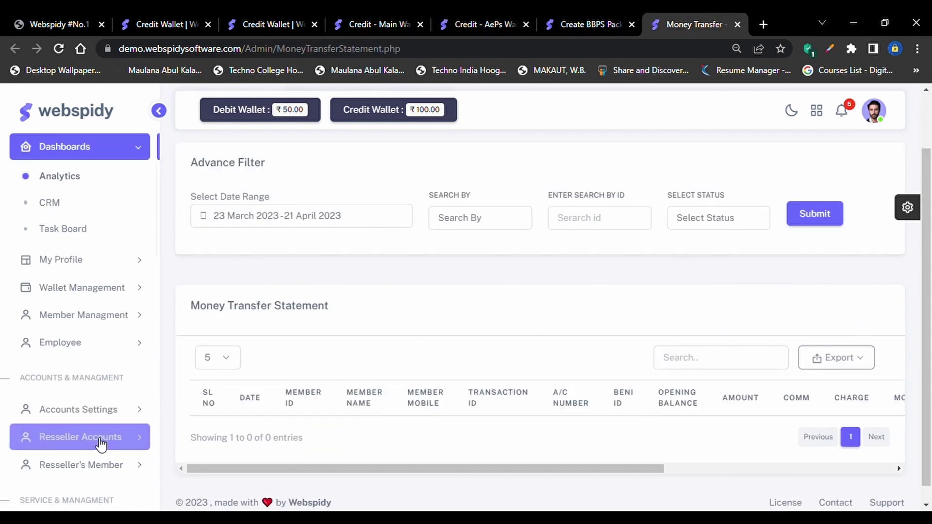
{"action": "scroll", "coordinate": [97, 444], "scroll_direction": "down", "scroll_amount": 5}
{"action": "scroll", "coordinate": [101, 443], "scroll_direction": "down", "scroll_amount": 3}
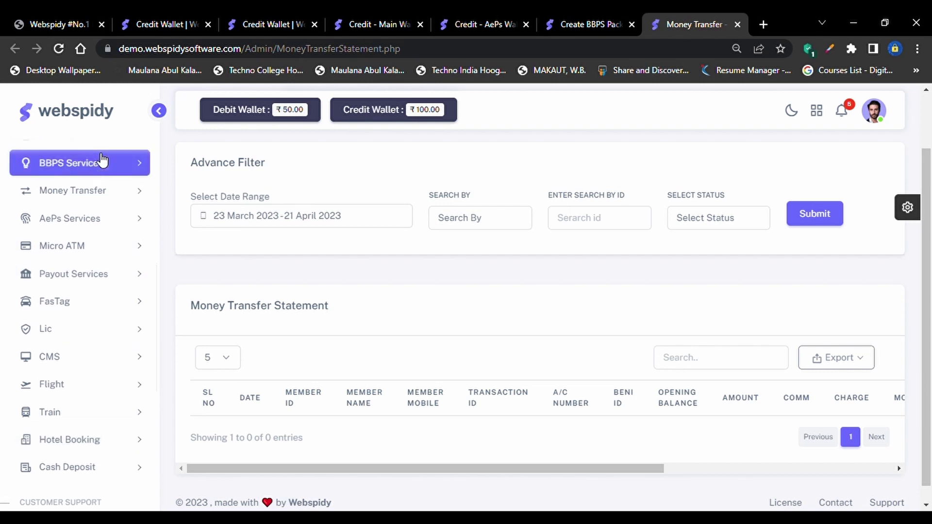
{"action": "left_click", "coordinate": [100, 189]}
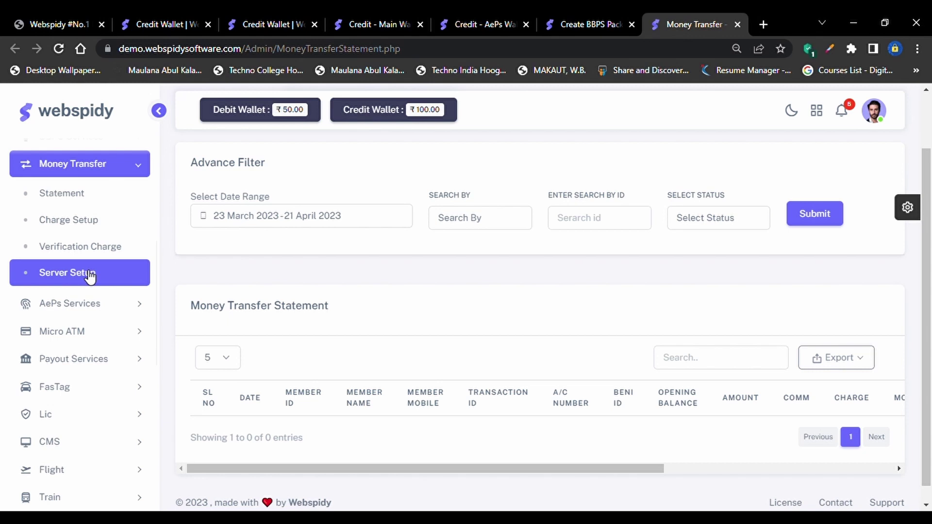
On the Money Transfer Charge Setup page, create the SlabWise package WEBSPIDY_SK and confirm the success message
{"action": "left_click", "coordinate": [78, 220]}
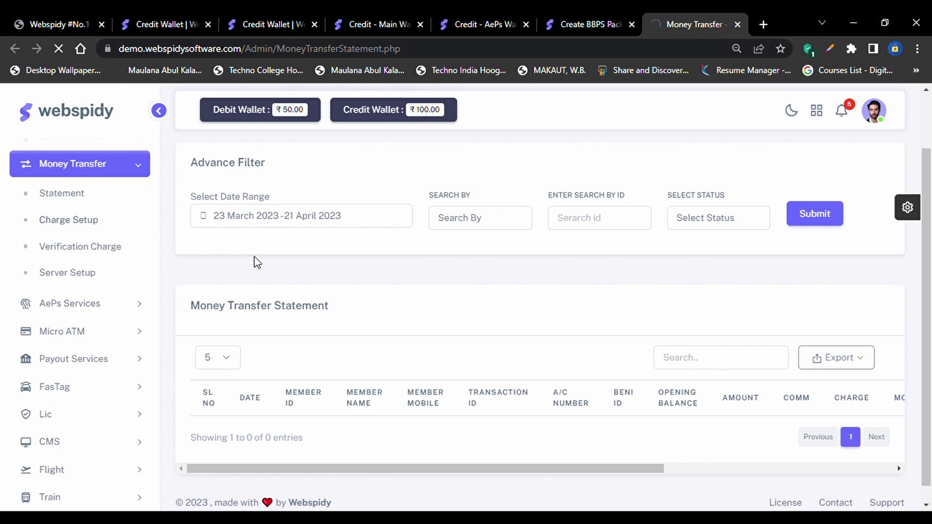
{"action": "scroll", "coordinate": [374, 215], "scroll_direction": "up", "scroll_amount": 2}
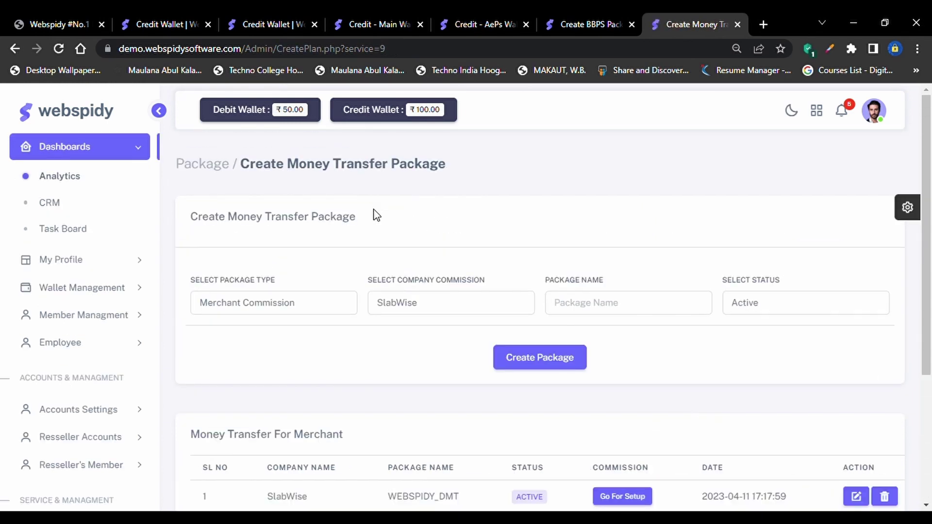
{"action": "scroll", "coordinate": [376, 203], "scroll_direction": "down", "scroll_amount": 4}
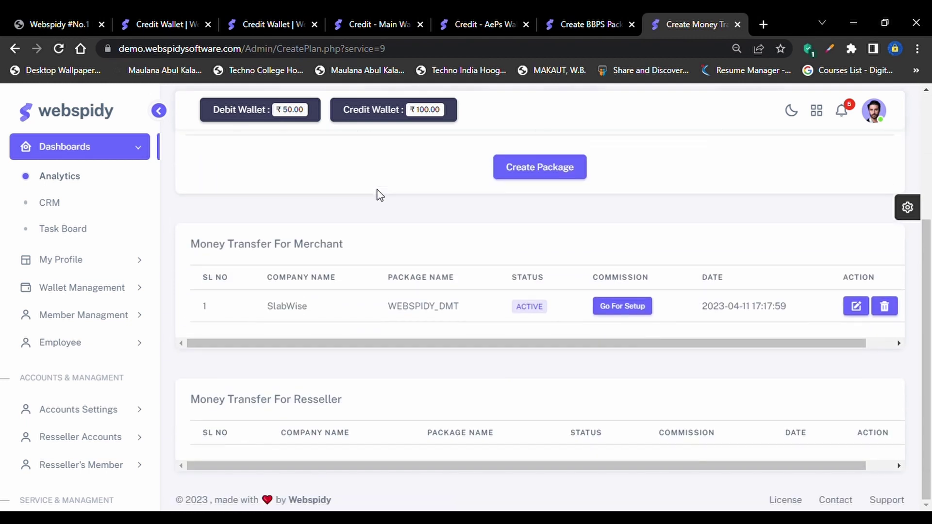
{"action": "scroll", "coordinate": [380, 195], "scroll_direction": "up", "scroll_amount": 4}
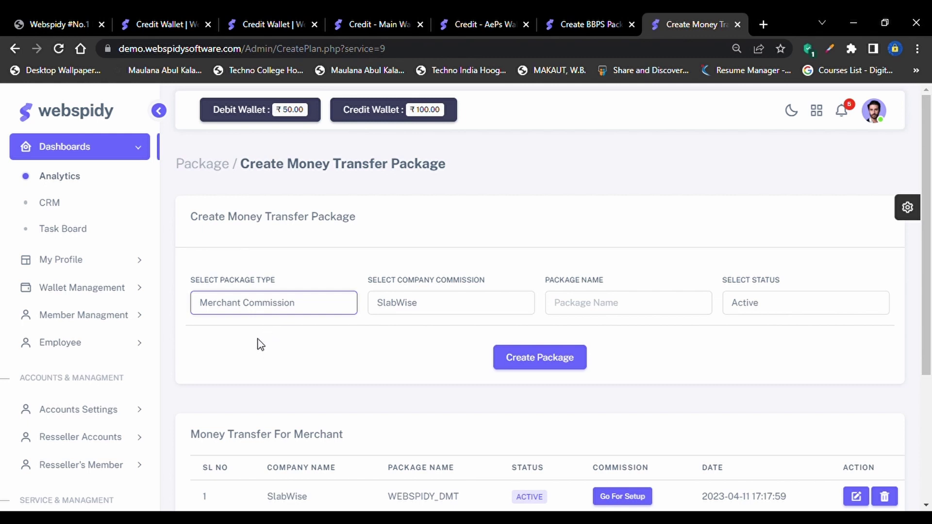
{"action": "left_click", "coordinate": [445, 305]}
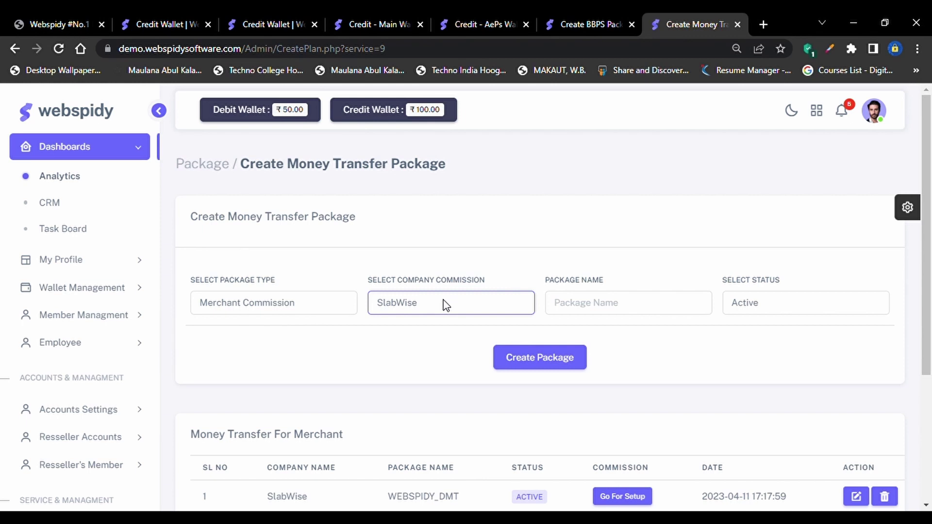
{"action": "left_click", "coordinate": [604, 315]}
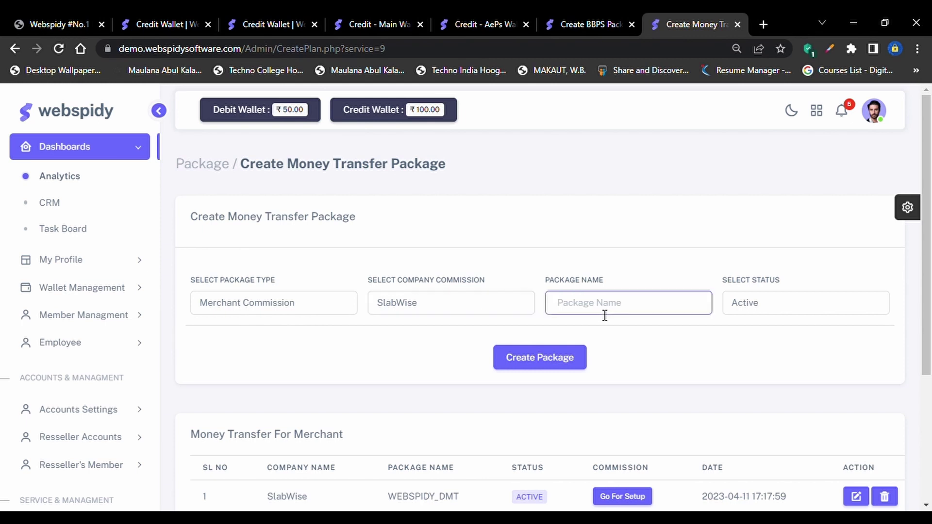
{"action": "type", "text": "WEBSPIDY_SK"}
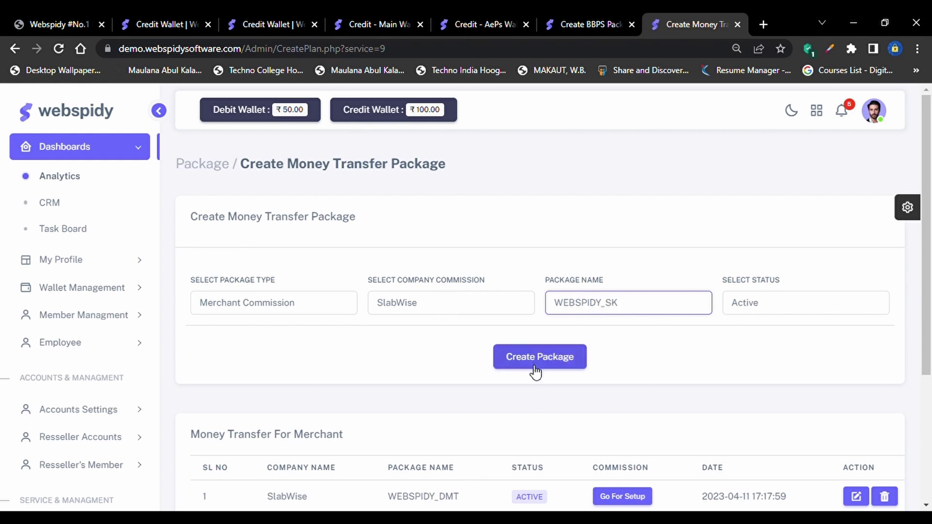
{"action": "left_click", "coordinate": [536, 372]}
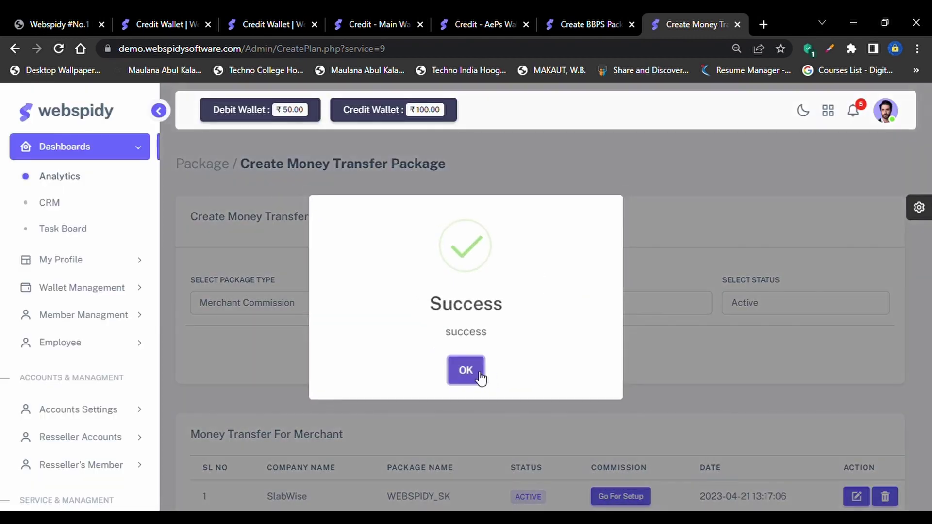
{"action": "left_click", "coordinate": [479, 375]}
{"action": "scroll", "coordinate": [468, 375], "scroll_direction": "down", "scroll_amount": 1}
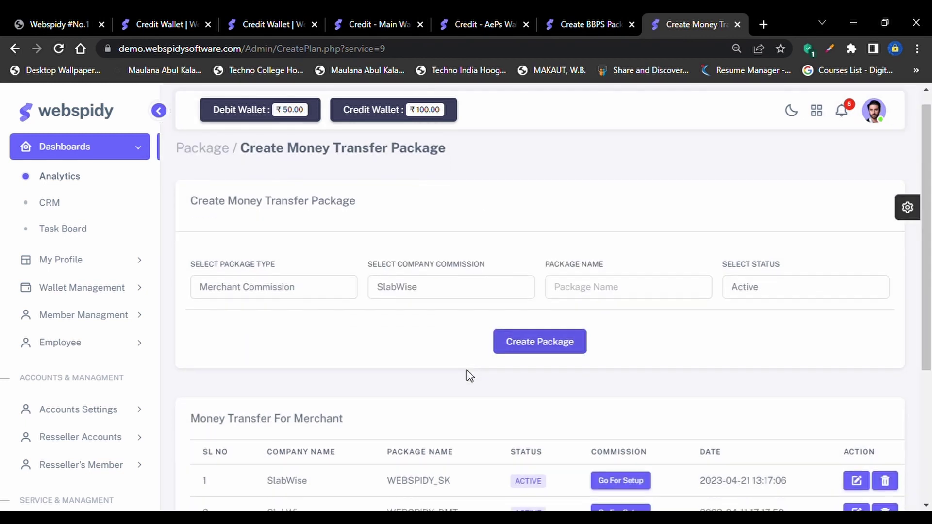
{"action": "scroll", "coordinate": [468, 376], "scroll_direction": "down", "scroll_amount": 4}
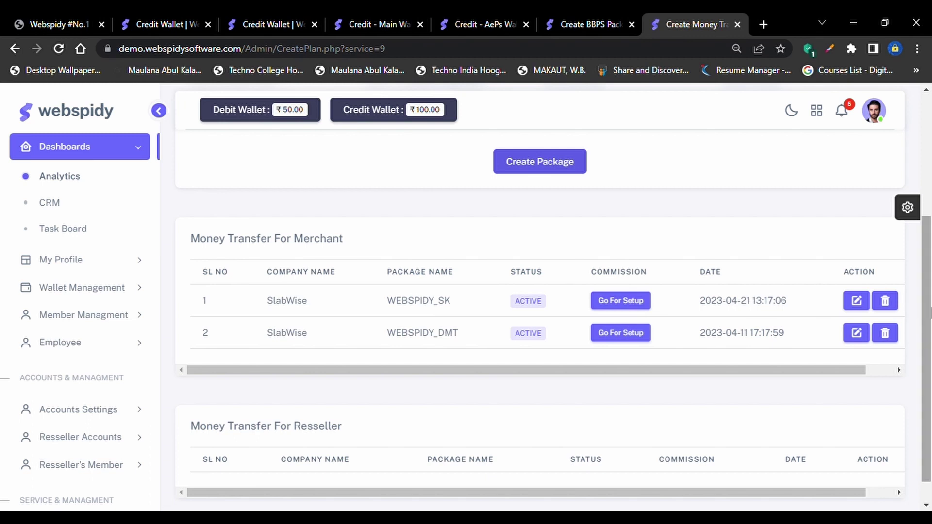
Open the WEBSPIDY_SK slab form and set the range from 100 to 500
{"action": "left_click", "coordinate": [611, 301]}
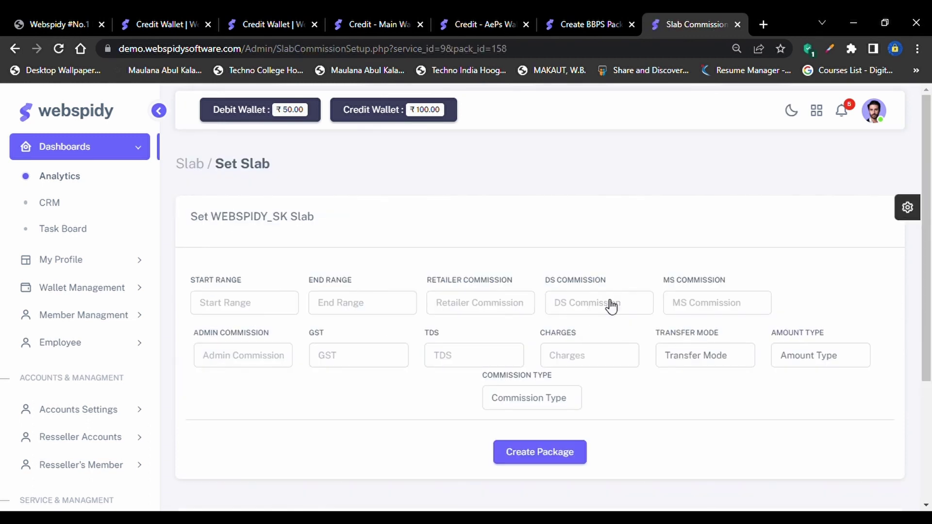
{"action": "scroll", "coordinate": [611, 306], "scroll_direction": "down", "scroll_amount": 4}
{"action": "scroll", "coordinate": [611, 306], "scroll_direction": "up", "scroll_amount": 3}
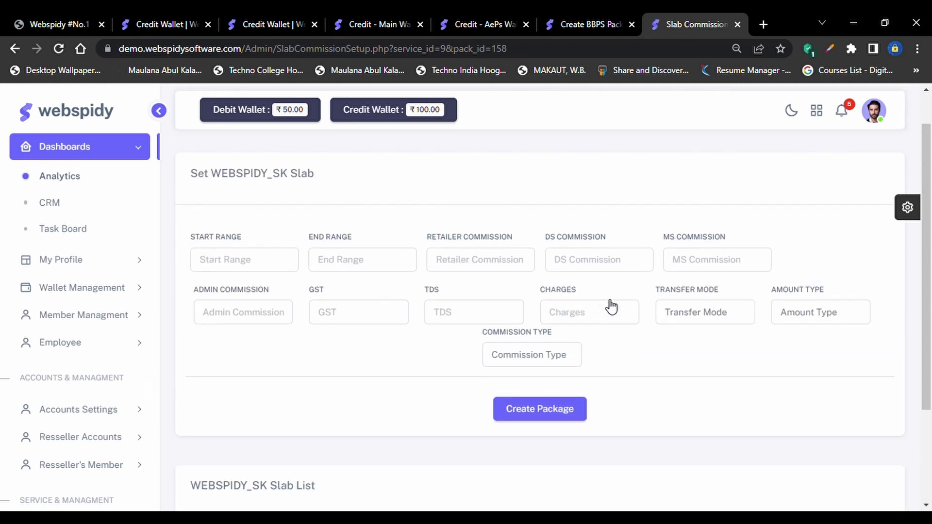
{"action": "left_click", "coordinate": [228, 263]}
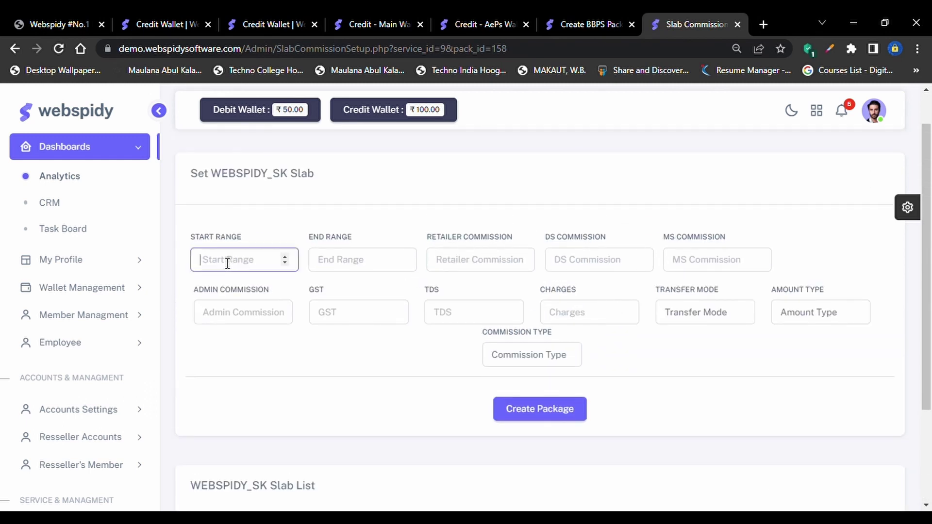
{"action": "key", "text": "Tab"}
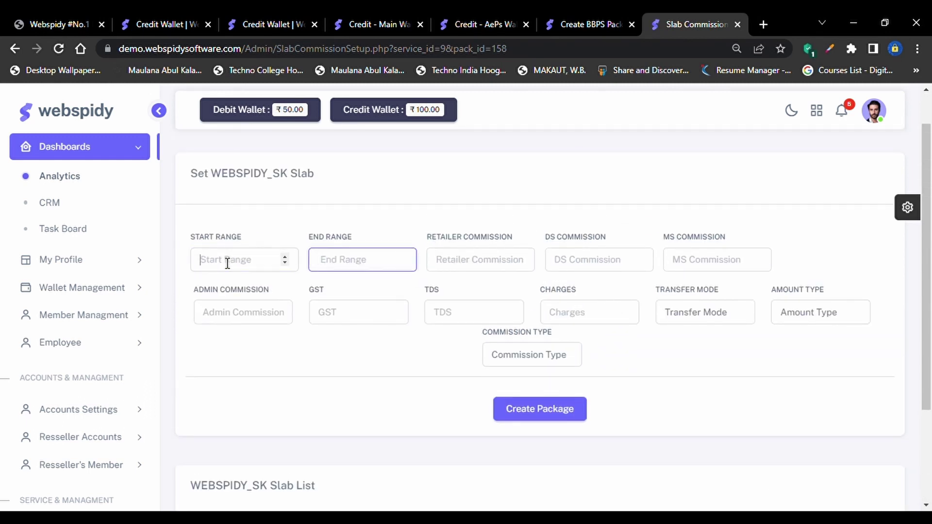
{"action": "key", "text": "shift+Tab"}
{"action": "type", "text": "1000"}
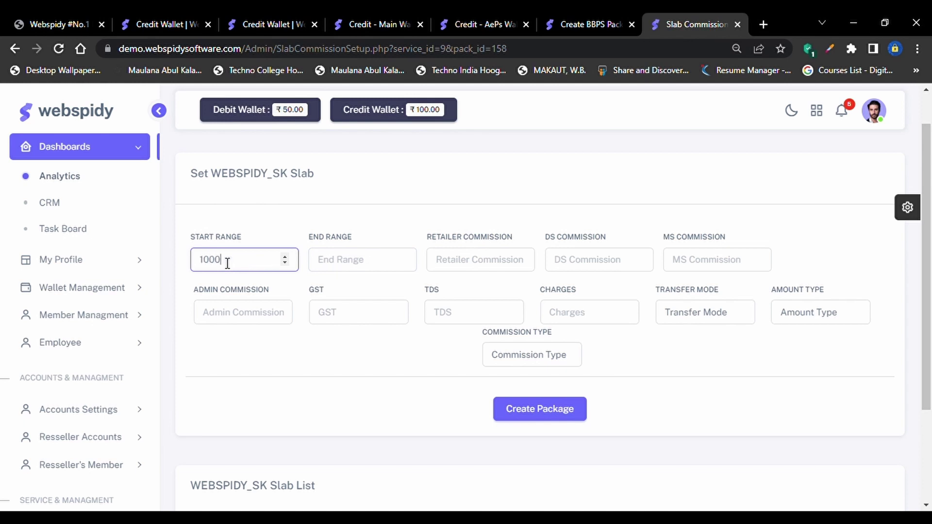
{"action": "key", "text": "BackSpace"}
{"action": "left_click", "coordinate": [356, 267]}
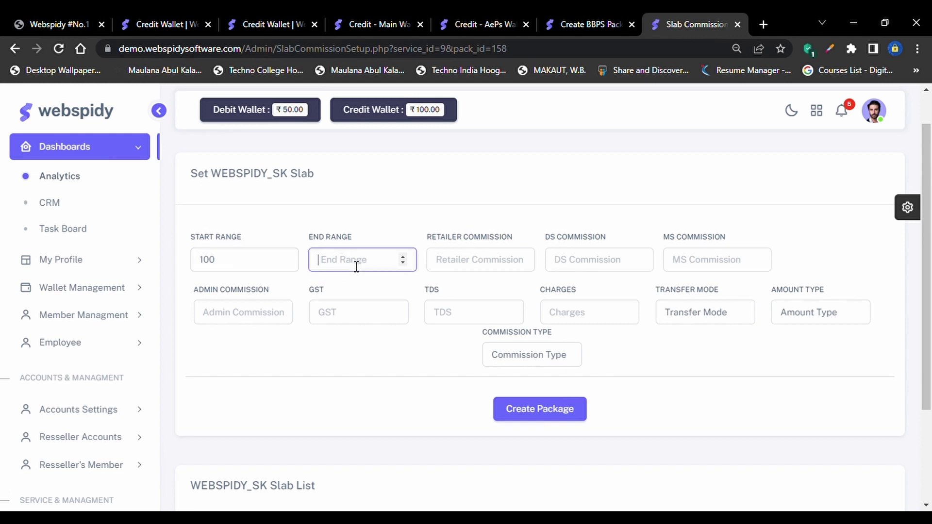
{"action": "type", "text": "500"}
Enter retailer commission 3, DS commission 1 and MS commission 0.5
{"action": "key", "text": "Tab"}
{"action": "type", "text": "2"}
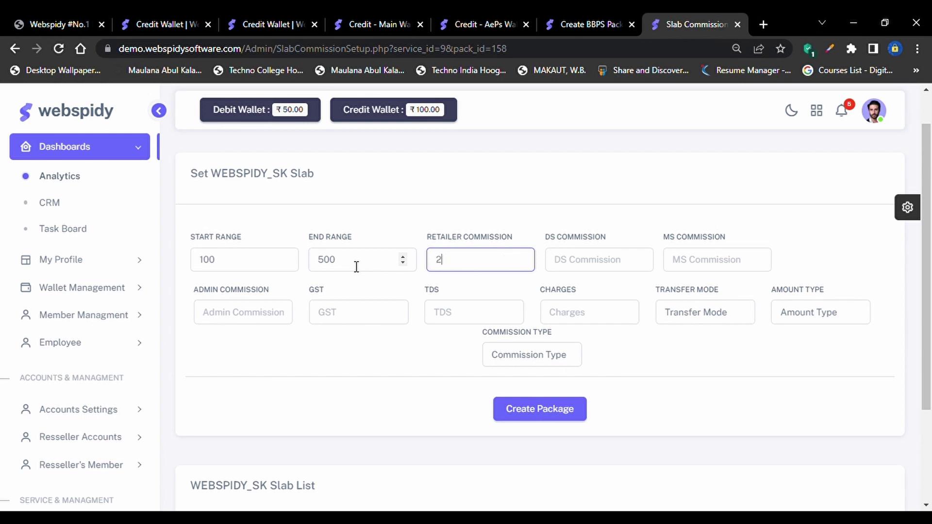
{"action": "key", "text": "BackSpace"}
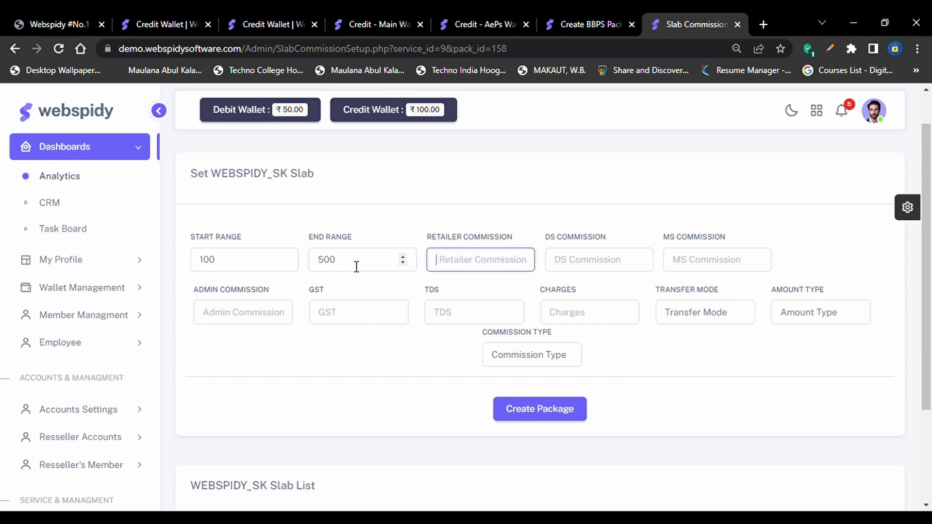
{"action": "type", "text": "3"}
{"action": "key", "text": "Tab"}
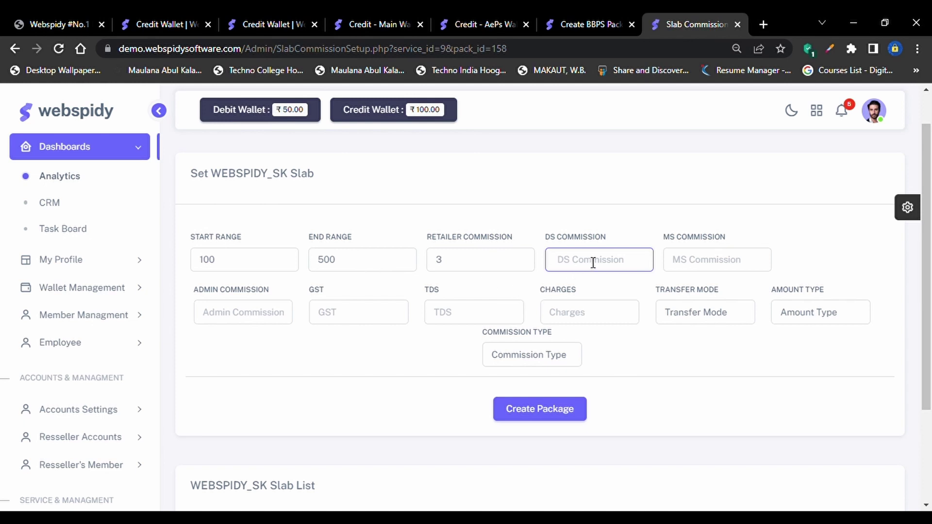
{"action": "type", "text": "0"}
{"action": "key", "text": "BackSpace"}
{"action": "type", "text": "1"}
{"action": "key", "text": "Tab"}
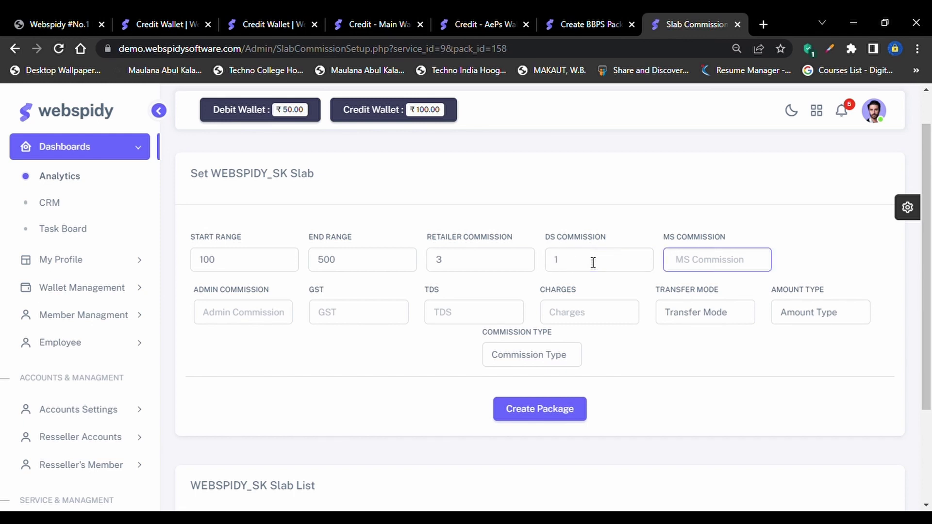
{"action": "type", "text": "0.5"}
{"action": "key", "text": "Tab"}
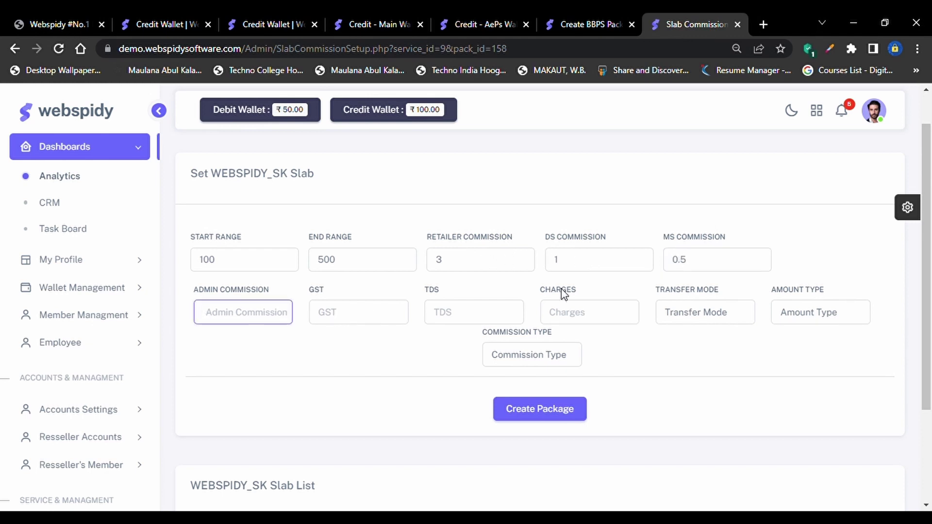
Review the commission fields and set admin commission to 4
{"action": "left_click", "coordinate": [471, 265]}
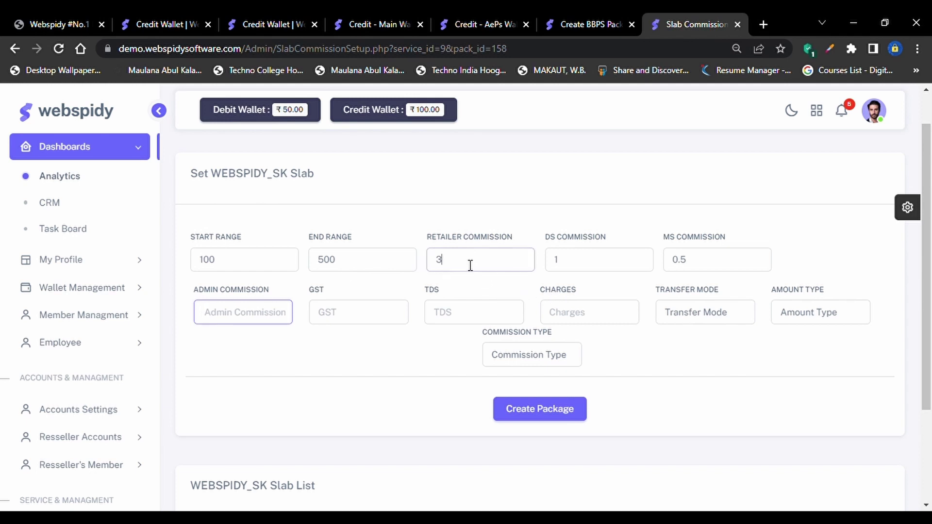
{"action": "left_click", "coordinate": [600, 264]}
{"action": "left_click", "coordinate": [714, 264]}
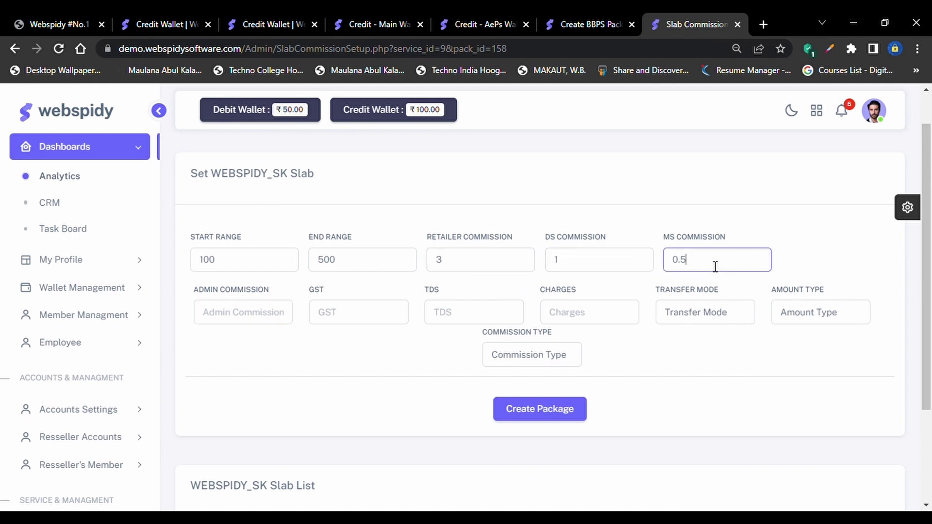
{"action": "left_click", "coordinate": [242, 317]}
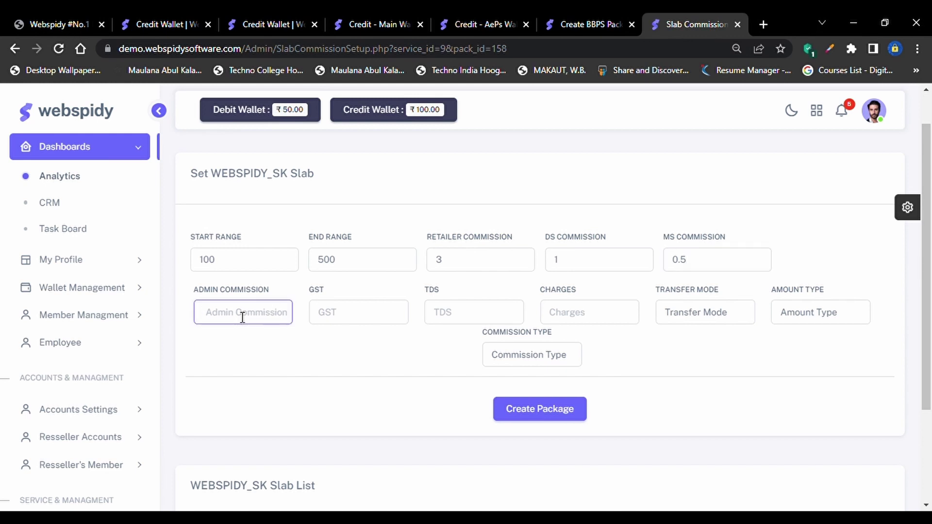
{"action": "type", "text": "4"}
Enter GST 18 and TDS 5, then recheck the retailer and DS commissions
{"action": "left_click", "coordinate": [388, 322]}
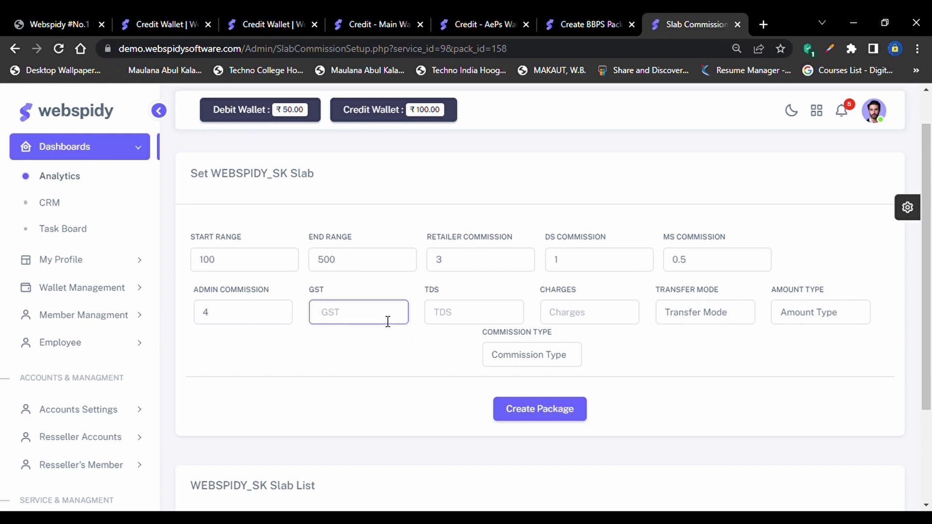
{"action": "type", "text": "18"}
{"action": "key", "text": "Tab"}
{"action": "type", "text": "0"}
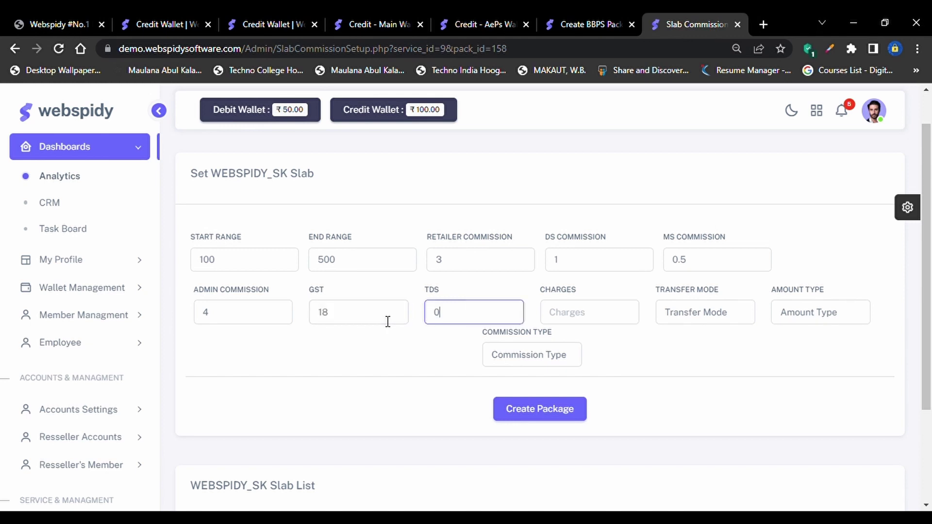
{"action": "key", "text": "BackSpace"}
{"action": "type", "text": "5"}
{"action": "left_click", "coordinate": [370, 318]}
{"action": "left_click", "coordinate": [483, 318]}
{"action": "left_click", "coordinate": [497, 255]}
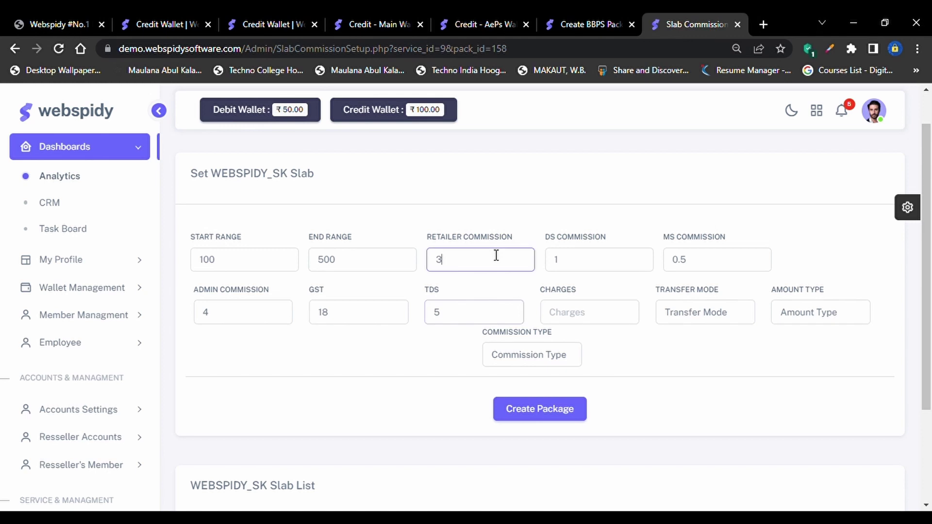
{"action": "left_click", "coordinate": [566, 270]}
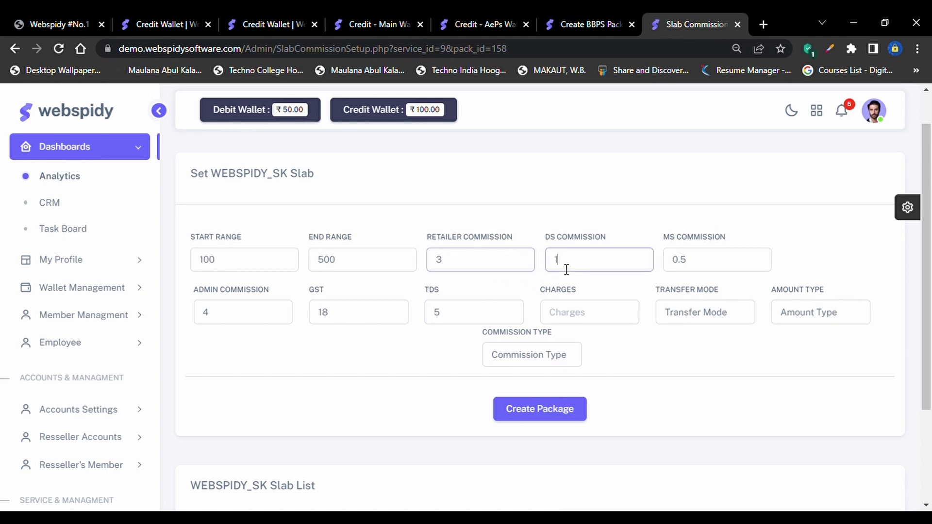
Set charges to 5, transfer mode to IMPS and amount type to Credit
{"action": "left_click", "coordinate": [584, 325]}
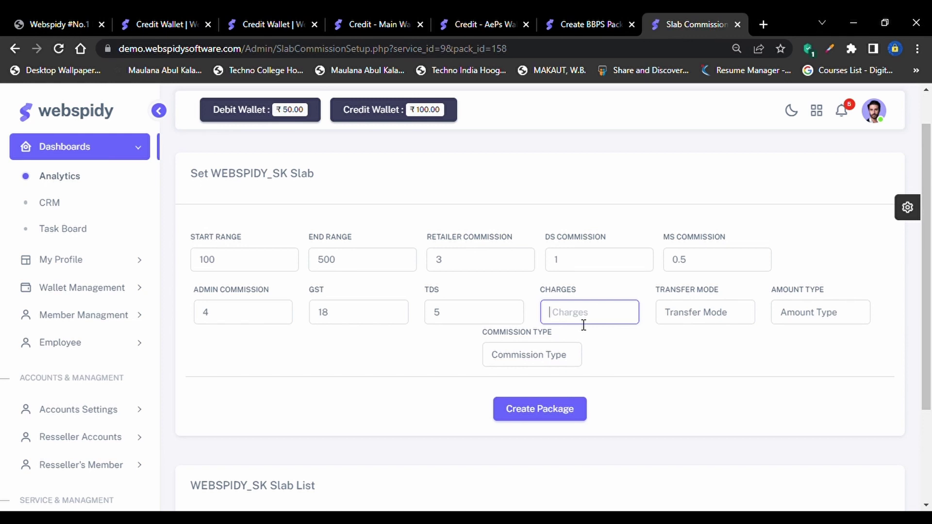
{"action": "type", "text": "5"}
{"action": "left_click", "coordinate": [696, 326]}
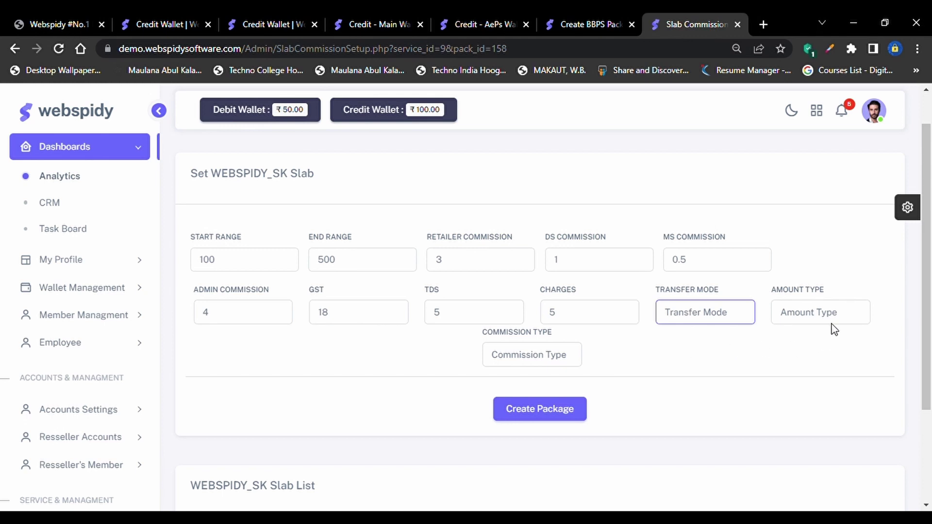
{"action": "type", "text": "IMPS"}
{"action": "left_click", "coordinate": [858, 322]}
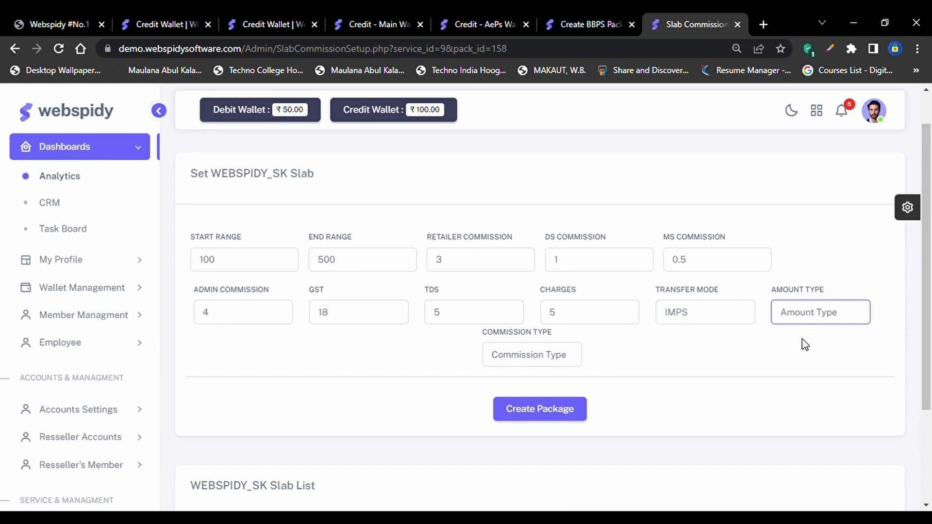
{"action": "type", "text": "Credit"}
{"action": "key", "text": "ctrl+a"}
{"action": "type", "text": "Debit"}
{"action": "key", "text": "Up"}
Set commission type to Flat and save the slab
{"action": "left_click", "coordinate": [567, 364]}
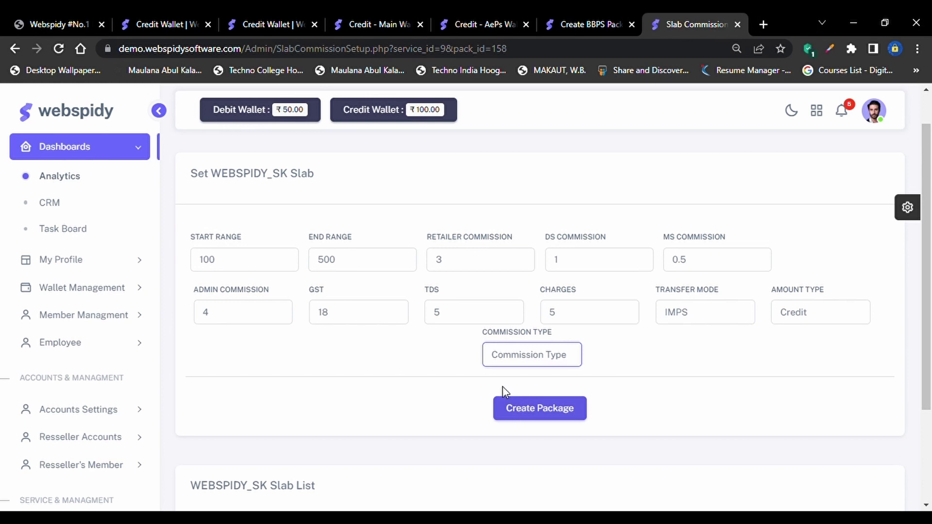
{"action": "type", "text": "Flat"}
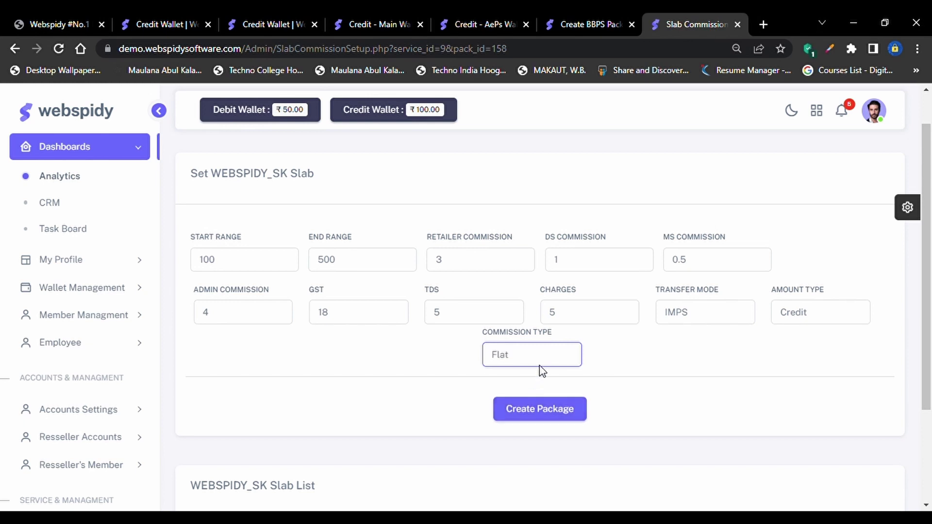
{"action": "scroll", "coordinate": [606, 387], "scroll_direction": "down", "scroll_amount": 3}
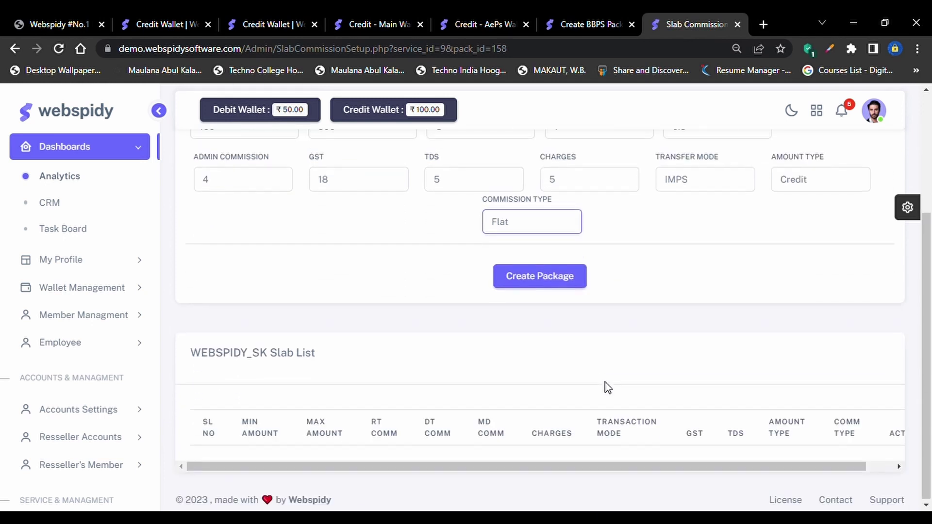
{"action": "left_click", "coordinate": [523, 277]}
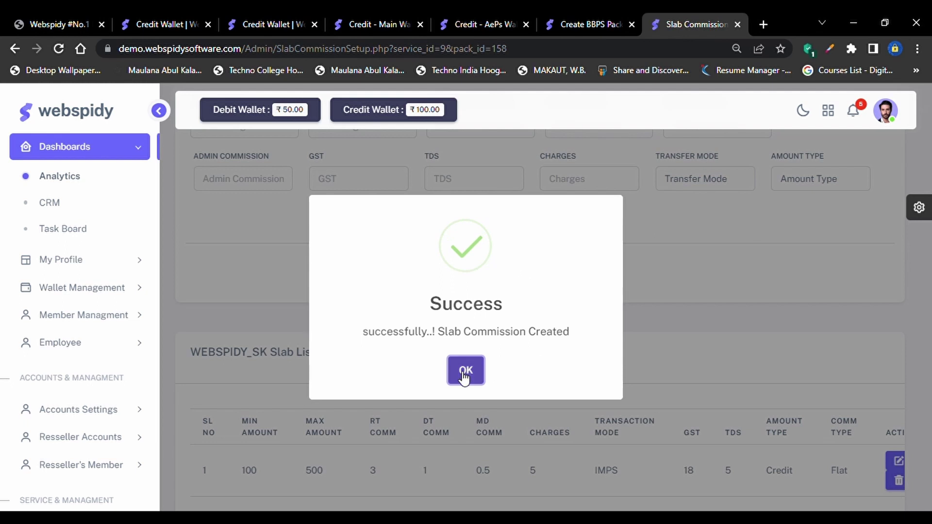
Dismiss the success message and verify the new row's RT commission, IMPS mode and GST 18
{"action": "left_click", "coordinate": [463, 373]}
{"action": "scroll", "coordinate": [460, 377], "scroll_direction": "down", "scroll_amount": 1}
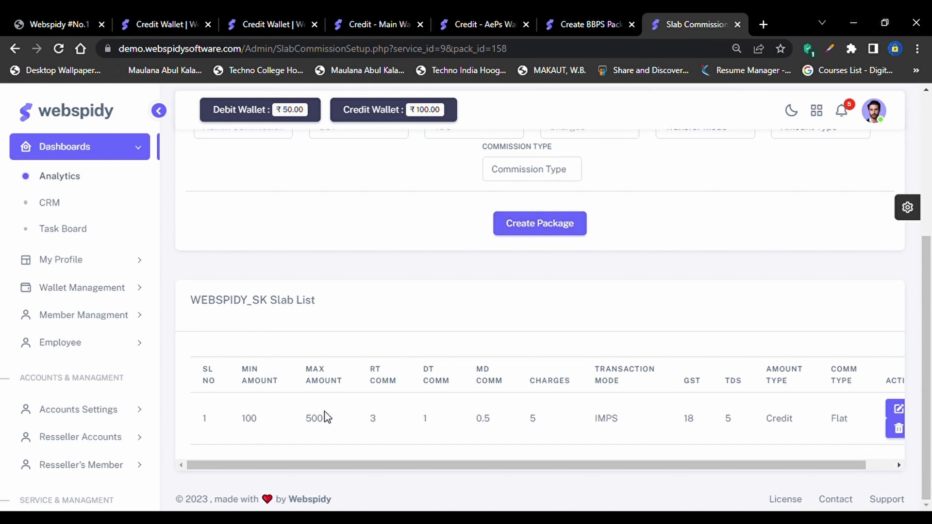
{"action": "double_click", "coordinate": [372, 418]}
{"action": "left_click", "coordinate": [420, 420]}
{"action": "double_click", "coordinate": [608, 420]}
{"action": "double_click", "coordinate": [683, 435]}
{"action": "scroll", "coordinate": [792, 410], "scroll_direction": "right", "scroll_amount": 1}
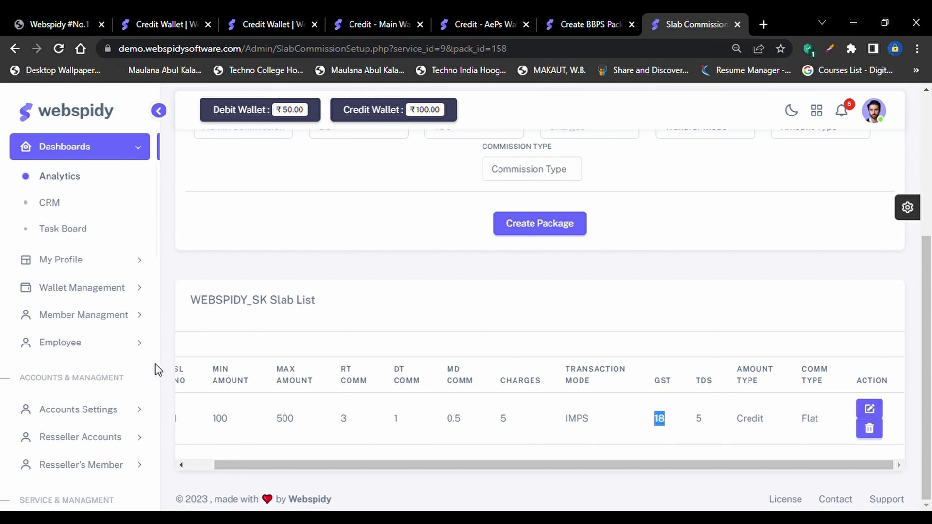
Begin the next slab with start range 501 and end range 1200
{"action": "scroll", "coordinate": [333, 241], "scroll_direction": "up", "scroll_amount": 2}
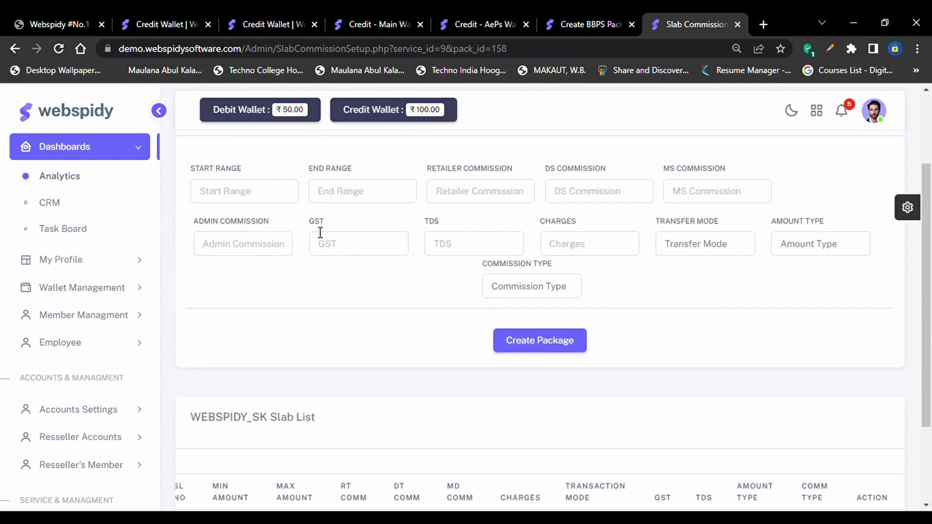
{"action": "scroll", "coordinate": [251, 334], "scroll_direction": "down", "scroll_amount": 2}
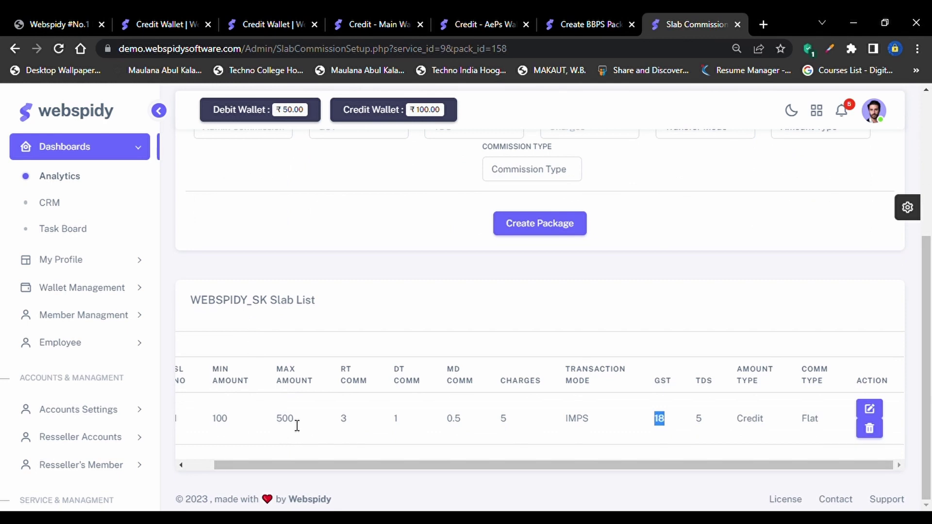
{"action": "scroll", "coordinate": [297, 426], "scroll_direction": "up", "scroll_amount": 4}
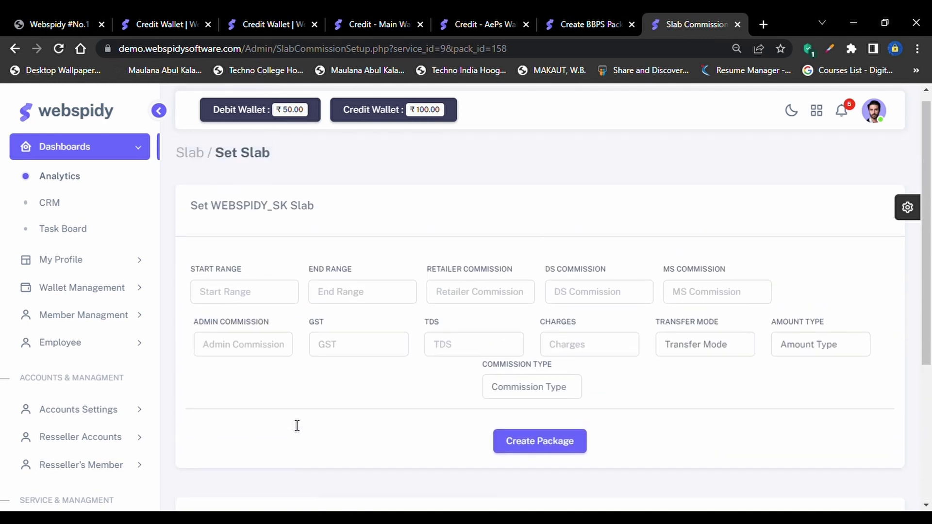
{"action": "left_click", "coordinate": [238, 294]}
{"action": "type", "text": "5"}
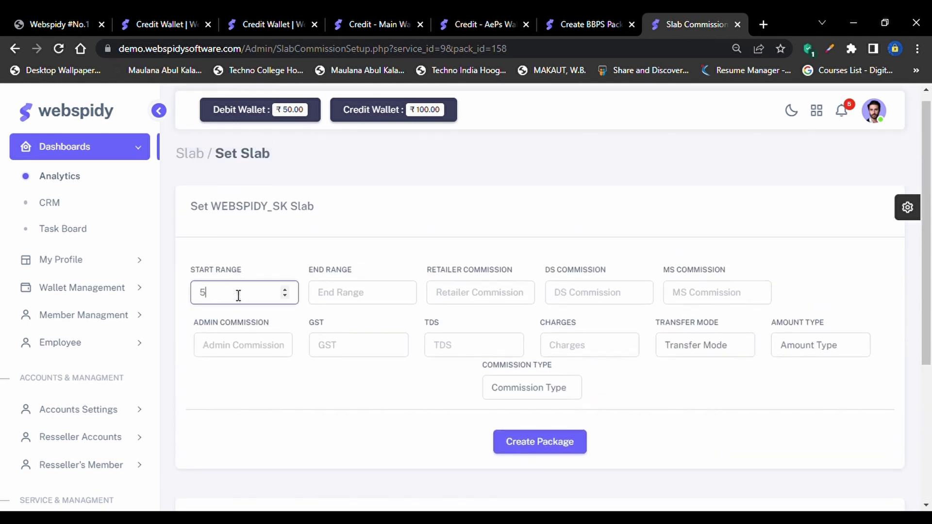
{"action": "type", "text": "001"}
{"action": "key", "text": "Tab"}
{"action": "left_click", "coordinate": [238, 295]}
{"action": "key", "text": "BackSpace"}
{"action": "type", "text": "1"}
{"action": "key", "text": "Tab"}
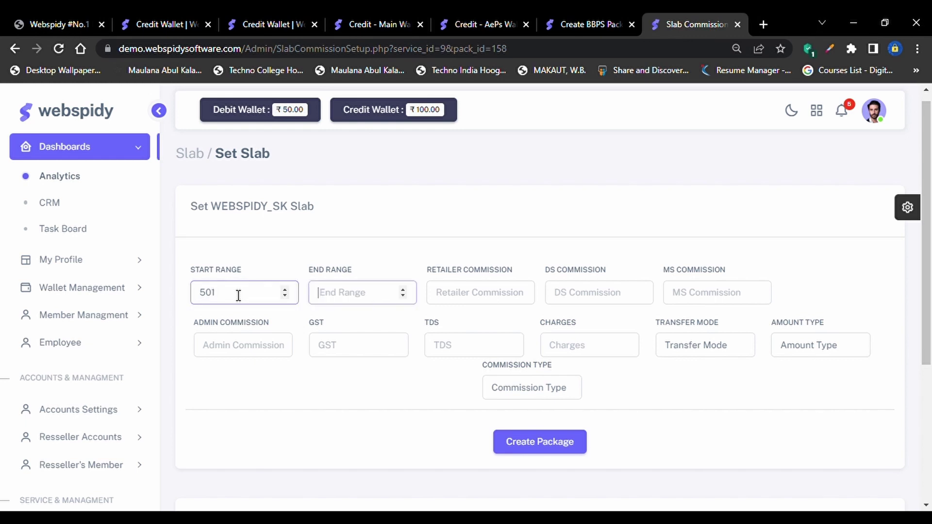
{"action": "type", "text": "1200"}
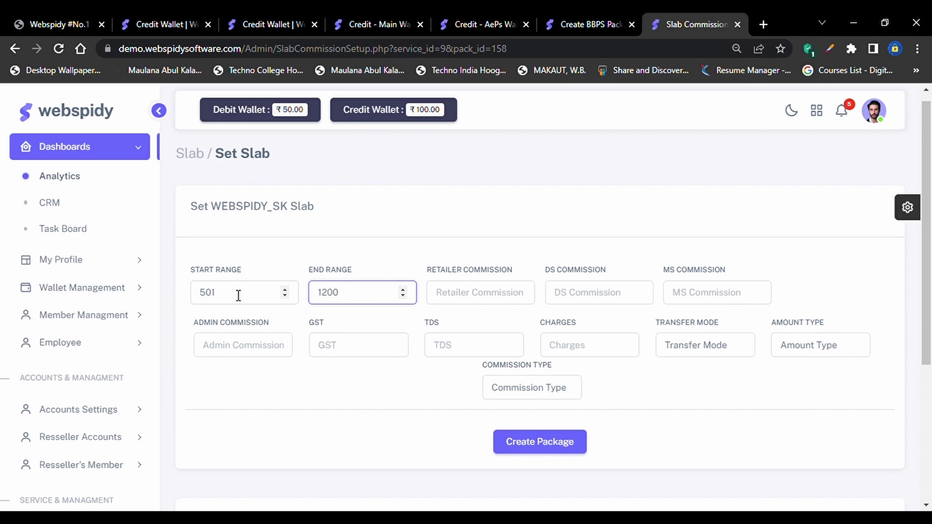
Enter retailer commission 4 and compare against the previous slab's 500 maximum
{"action": "key", "text": "Tab"}
{"action": "type", "text": "4"}
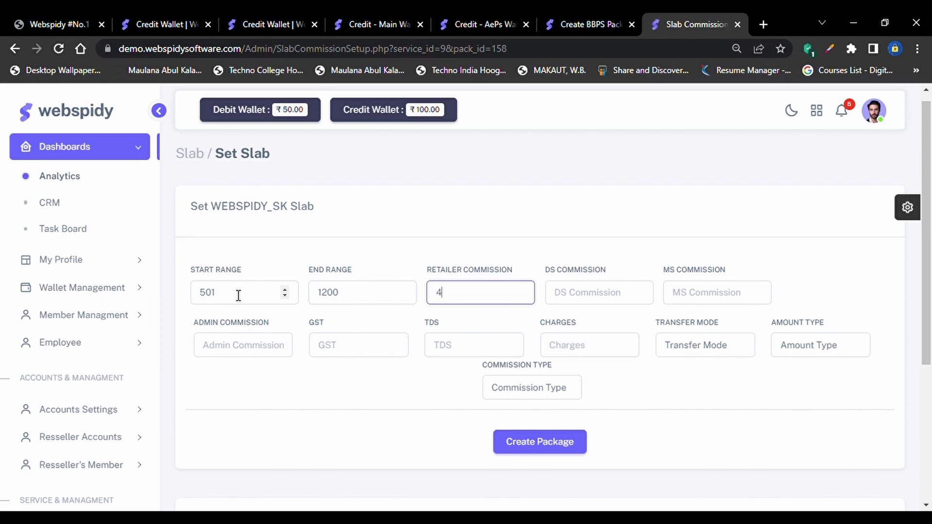
{"action": "key", "text": "Tab"}
{"action": "scroll", "coordinate": [238, 296], "scroll_direction": "down", "scroll_amount": 4}
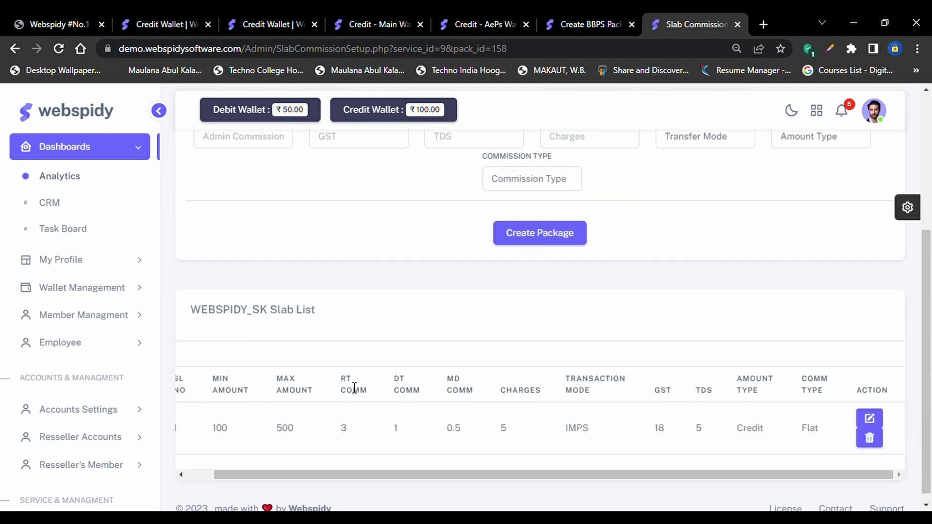
{"action": "scroll", "coordinate": [354, 387], "scroll_direction": "up", "scroll_amount": 1}
{"action": "scroll", "coordinate": [340, 398], "scroll_direction": "down", "scroll_amount": 1}
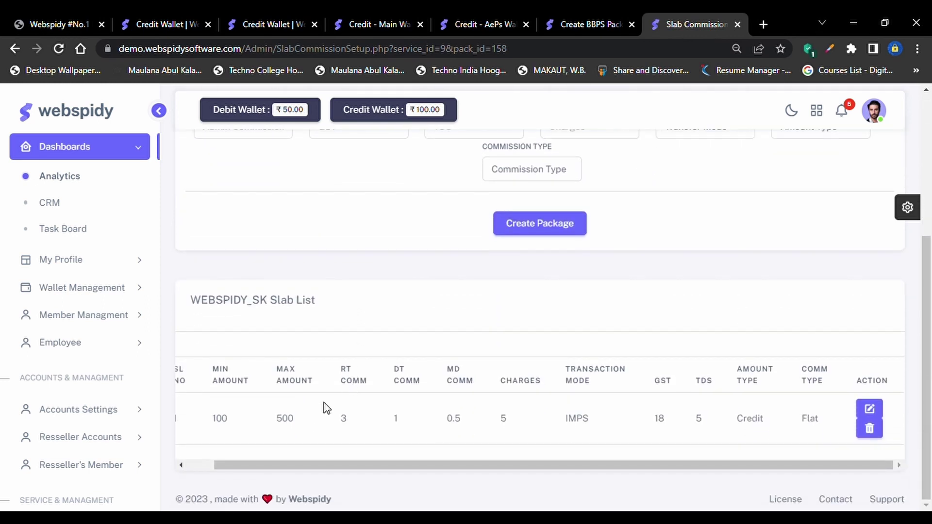
{"action": "double_click", "coordinate": [285, 426]}
{"action": "scroll", "coordinate": [307, 409], "scroll_direction": "up", "scroll_amount": 4}
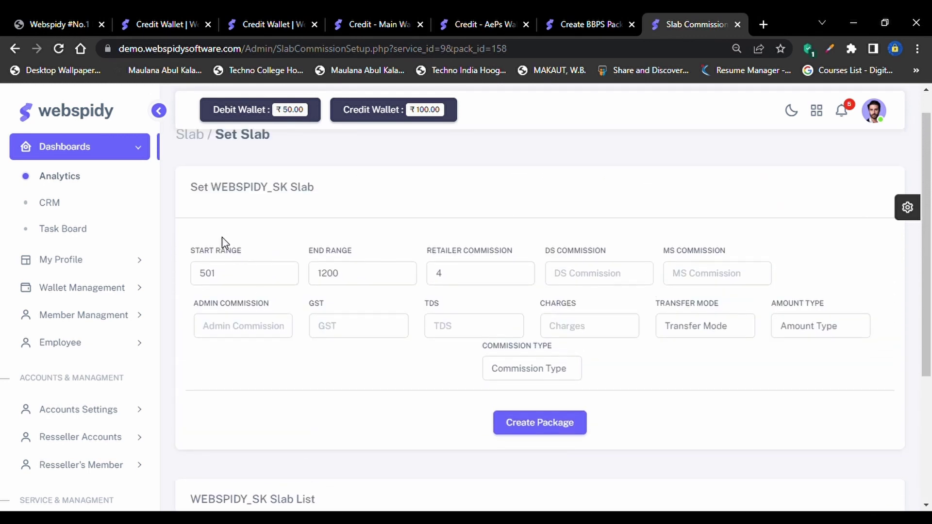
Correct the second slab's start range to 501
{"action": "left_click", "coordinate": [223, 274]}
{"action": "key", "text": "BackSpace"}
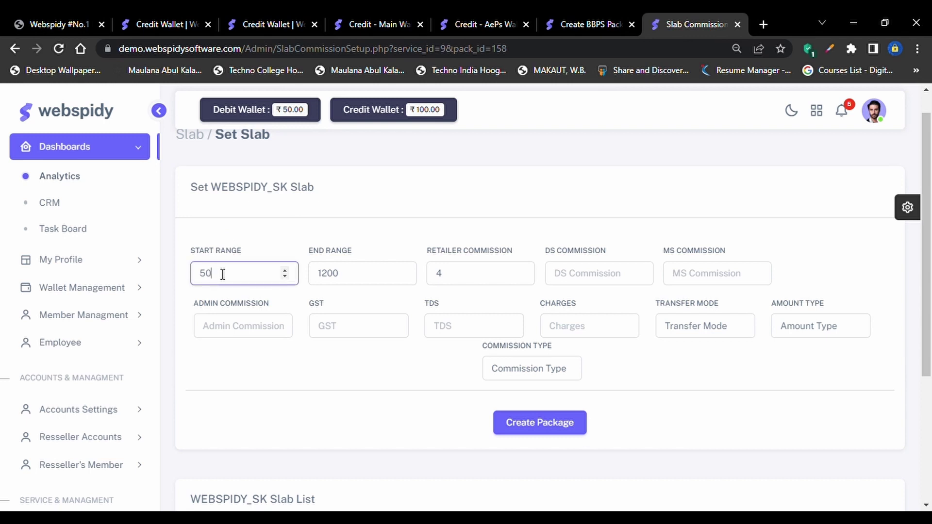
{"action": "type", "text": "0"}
{"action": "scroll", "coordinate": [222, 274], "scroll_direction": "down", "scroll_amount": 4}
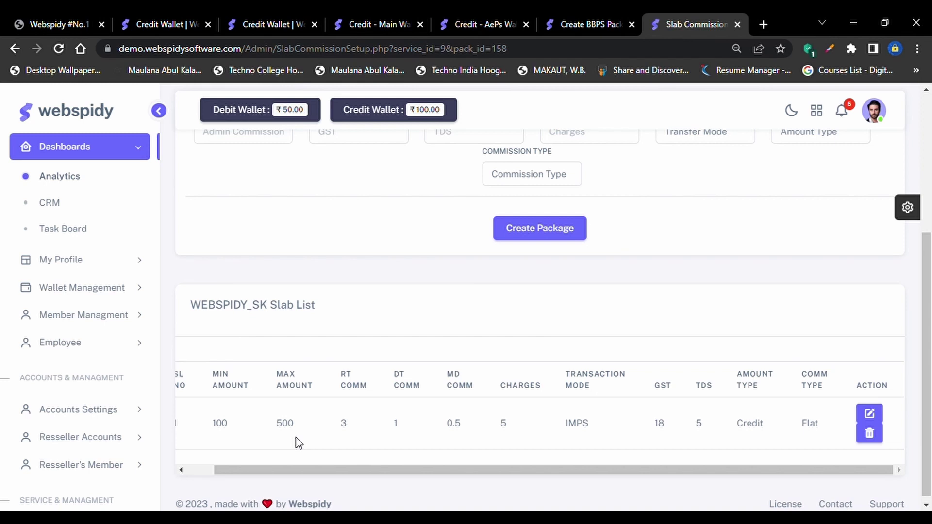
{"action": "scroll", "coordinate": [299, 443], "scroll_direction": "up", "scroll_amount": 1}
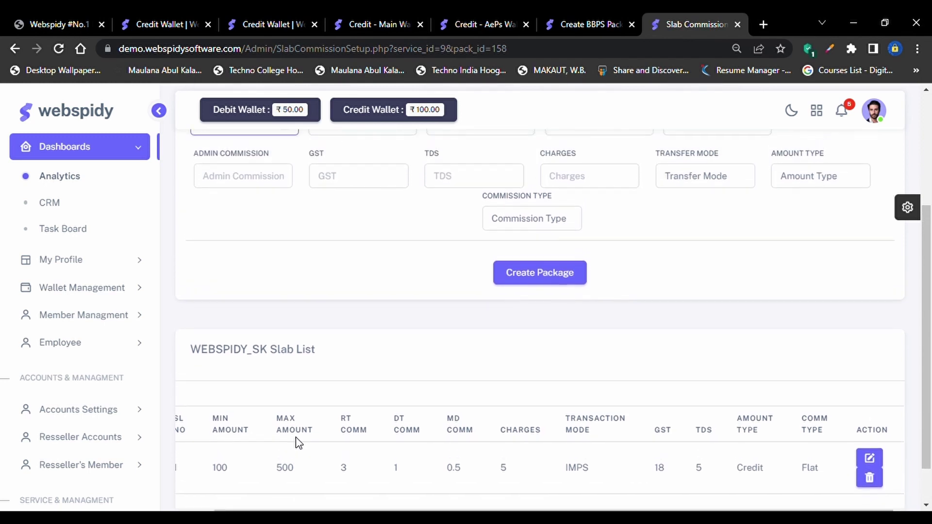
{"action": "scroll", "coordinate": [299, 443], "scroll_direction": "up", "scroll_amount": 3}
{"action": "scroll", "coordinate": [285, 380], "scroll_direction": "down", "scroll_amount": 4}
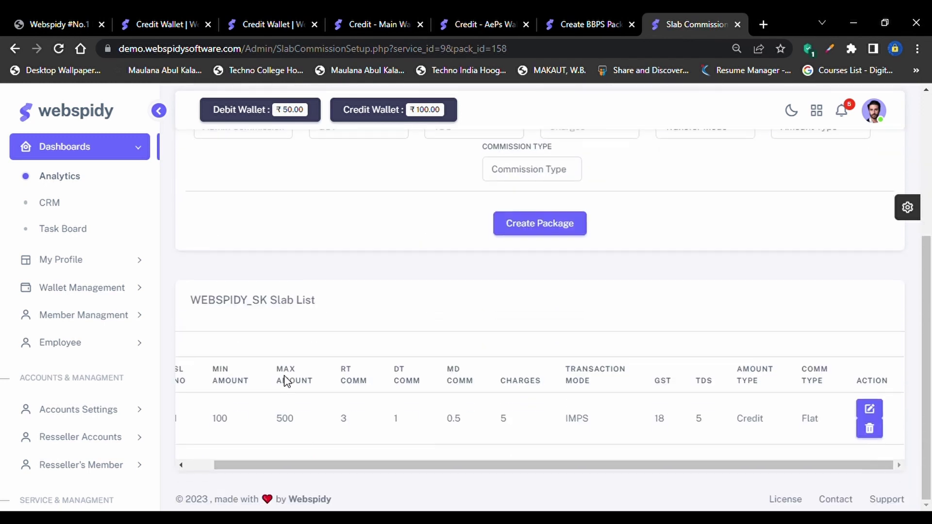
{"action": "scroll", "coordinate": [286, 427], "scroll_direction": "up", "scroll_amount": 4}
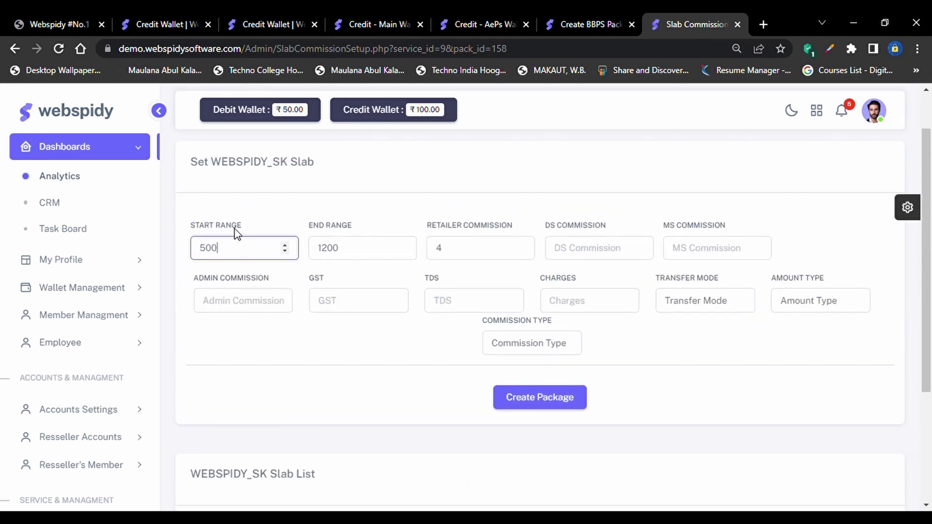
{"action": "type", "text": "1"}
{"action": "key", "text": "BackSpace"}
{"action": "key", "text": "BackSpace"}
{"action": "type", "text": "1"}
{"action": "left_click", "coordinate": [367, 256]}
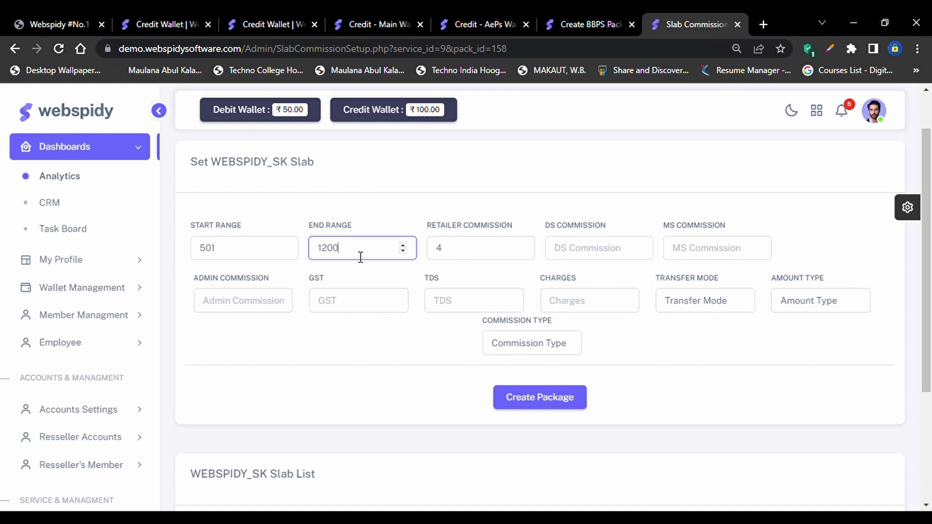
Step through the commission, charges and transfer mode fields and set commission type to Flat
{"action": "left_click", "coordinate": [472, 259]}
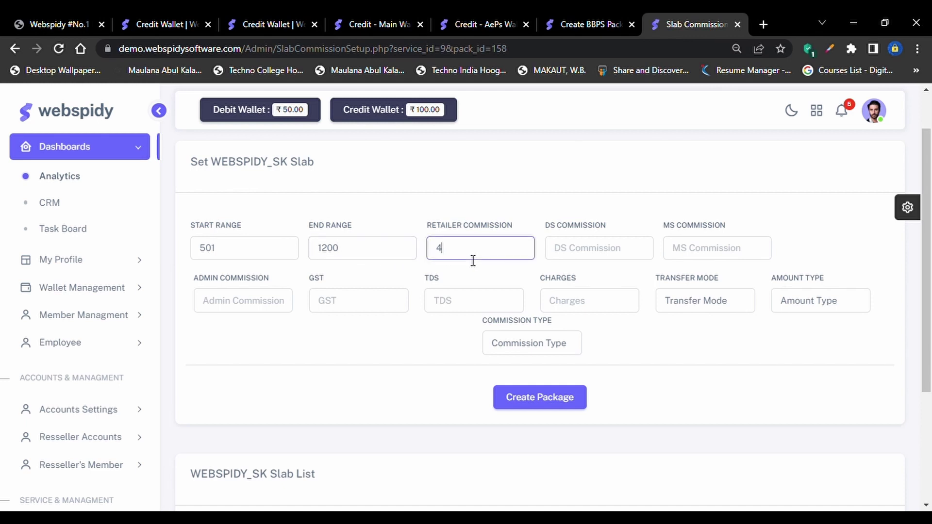
{"action": "left_click", "coordinate": [590, 259]}
{"action": "scroll", "coordinate": [589, 258], "scroll_direction": "down", "scroll_amount": 1}
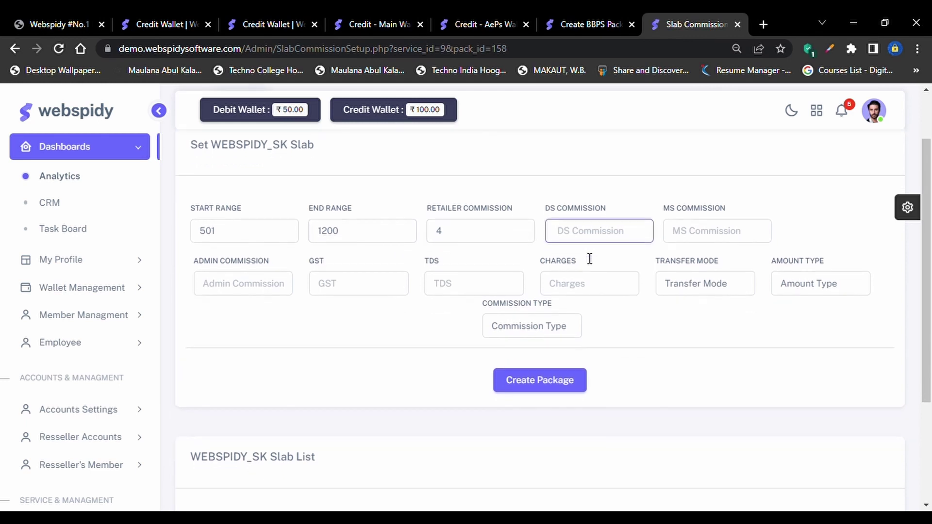
{"action": "left_click", "coordinate": [608, 288]}
{"action": "left_click", "coordinate": [681, 292]}
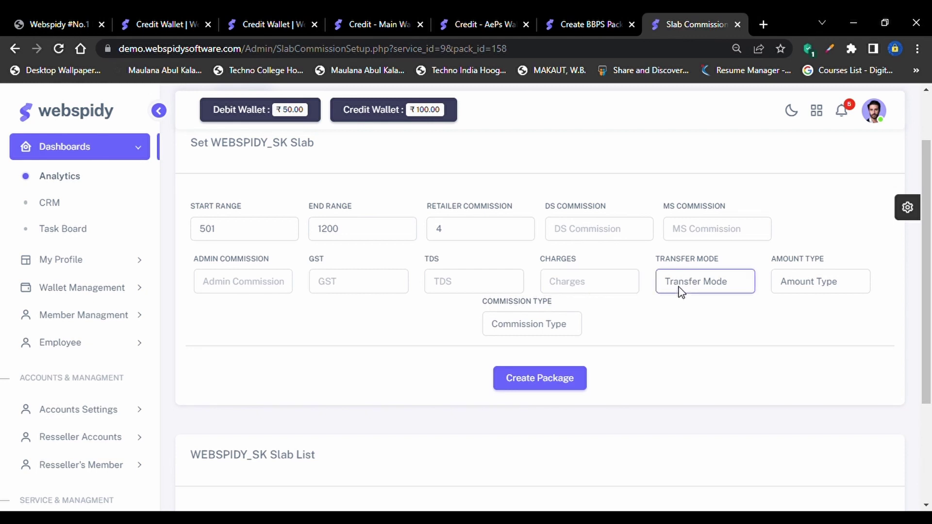
{"action": "scroll", "coordinate": [674, 296], "scroll_direction": "down", "scroll_amount": 1}
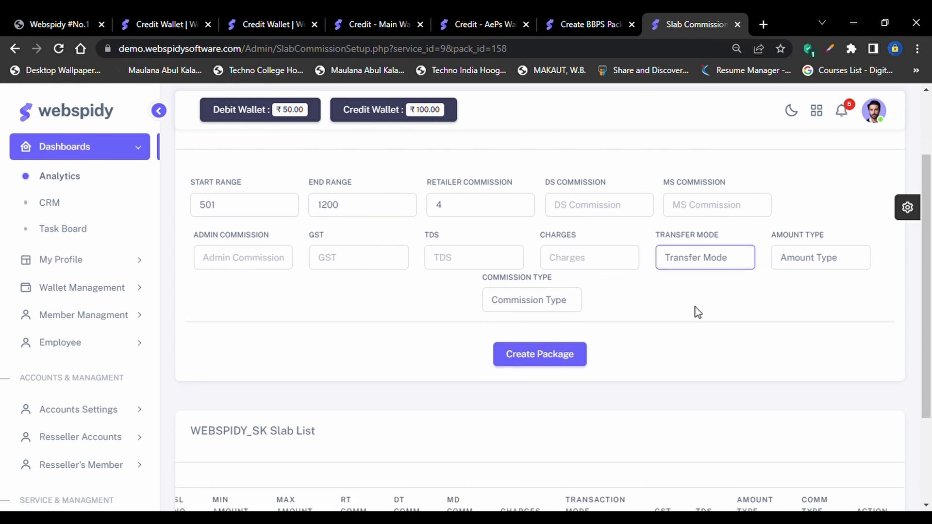
{"action": "left_click", "coordinate": [560, 307]}
{"action": "type", "text": "Flat"}
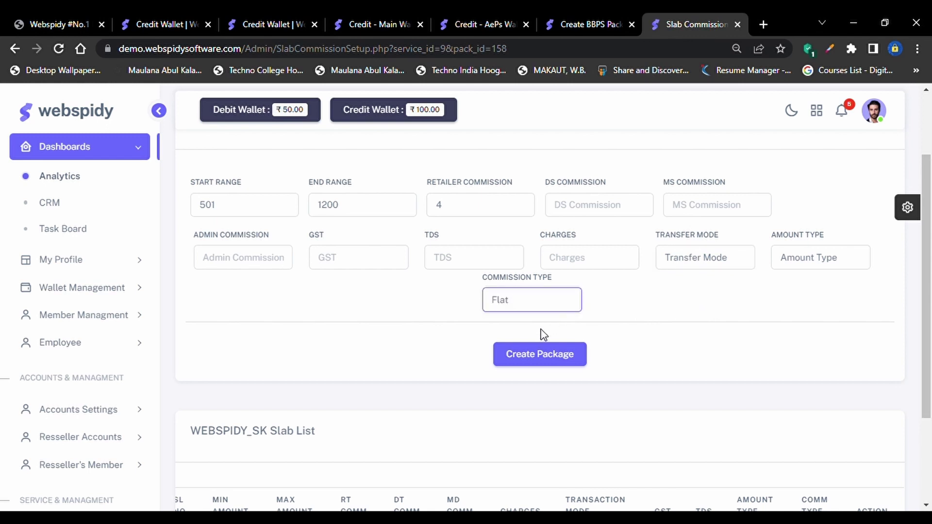
{"action": "scroll", "coordinate": [541, 335], "scroll_direction": "down", "scroll_amount": 3}
{"action": "scroll", "coordinate": [562, 389], "scroll_direction": "up", "scroll_amount": 2}
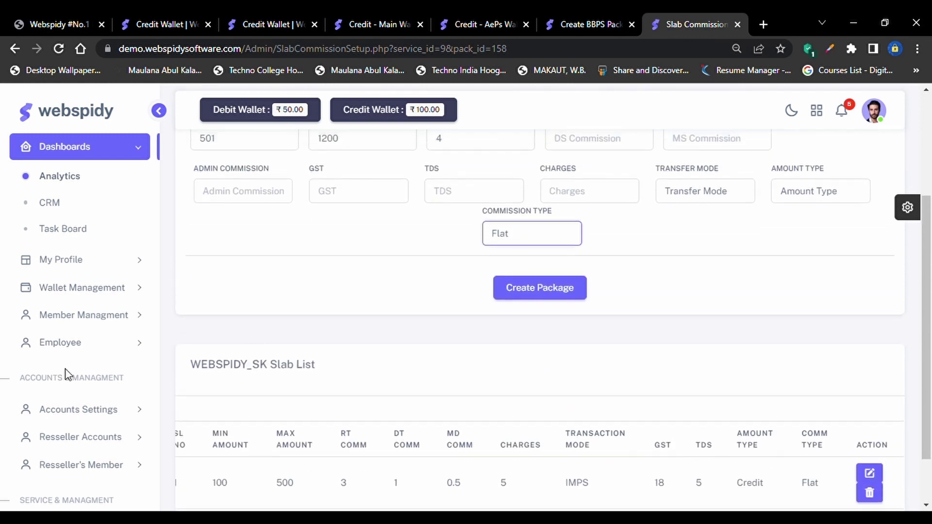
{"action": "scroll", "coordinate": [75, 430], "scroll_direction": "down", "scroll_amount": 4}
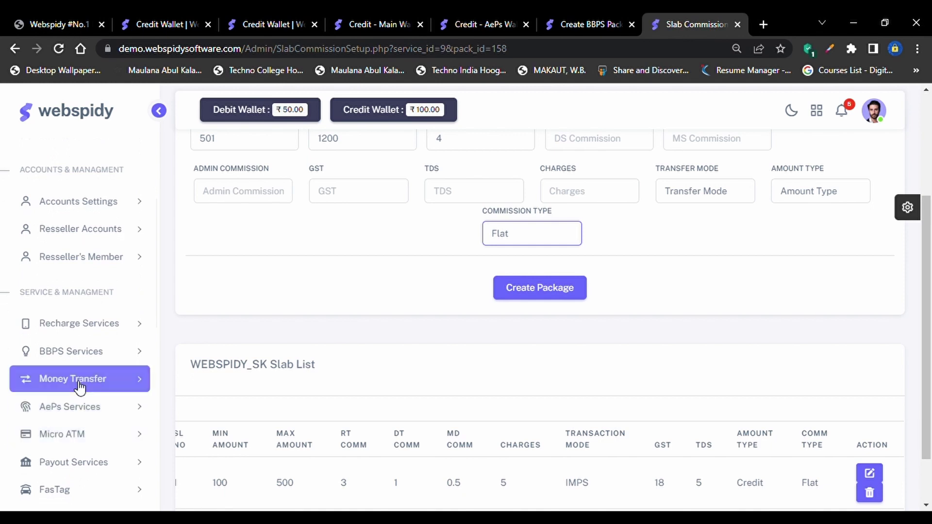
Open Member Managment's Member List in a new tab and open the member's account profile
{"action": "left_click", "coordinate": [83, 380]}
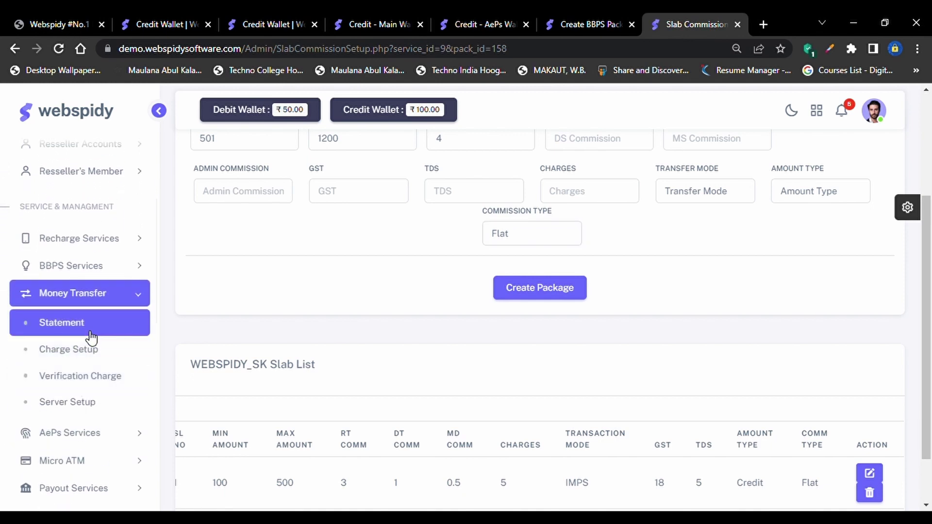
{"action": "left_click", "coordinate": [76, 359]}
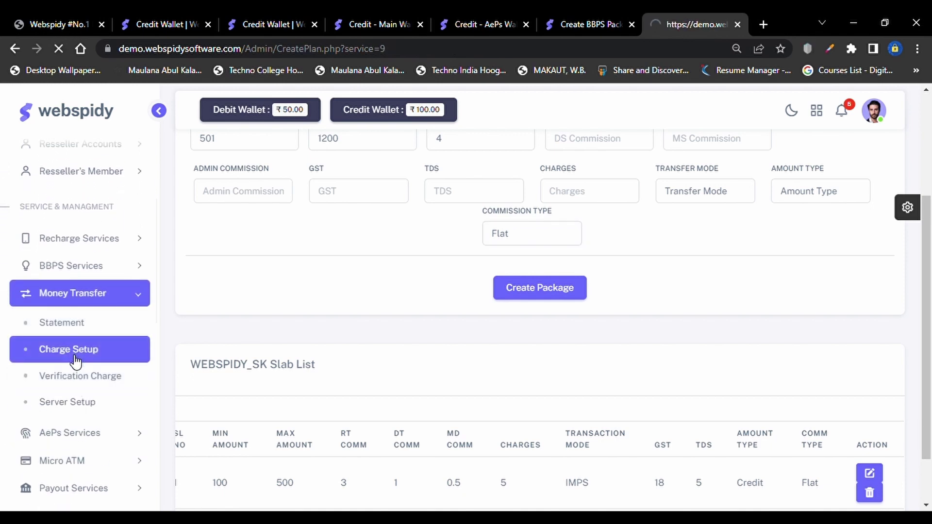
{"action": "scroll", "coordinate": [548, 304], "scroll_direction": "down", "scroll_amount": 5}
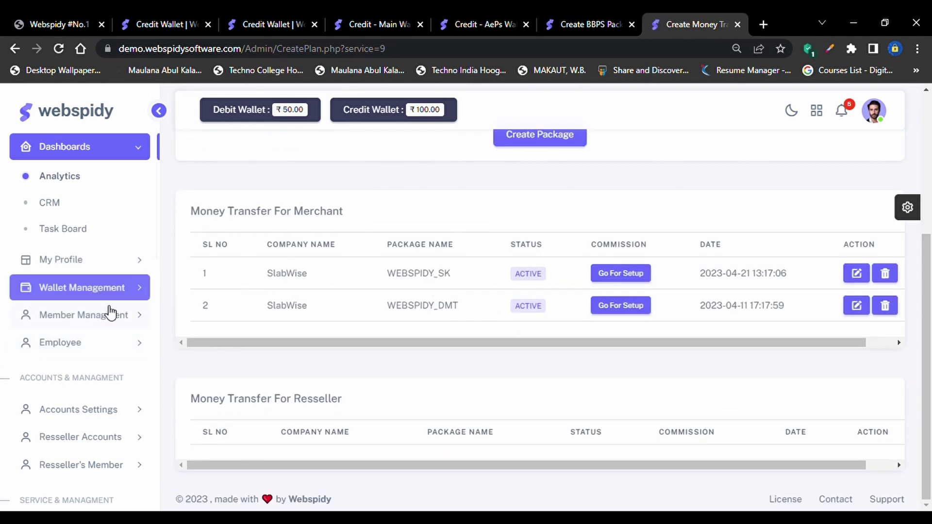
{"action": "left_click", "coordinate": [108, 316]}
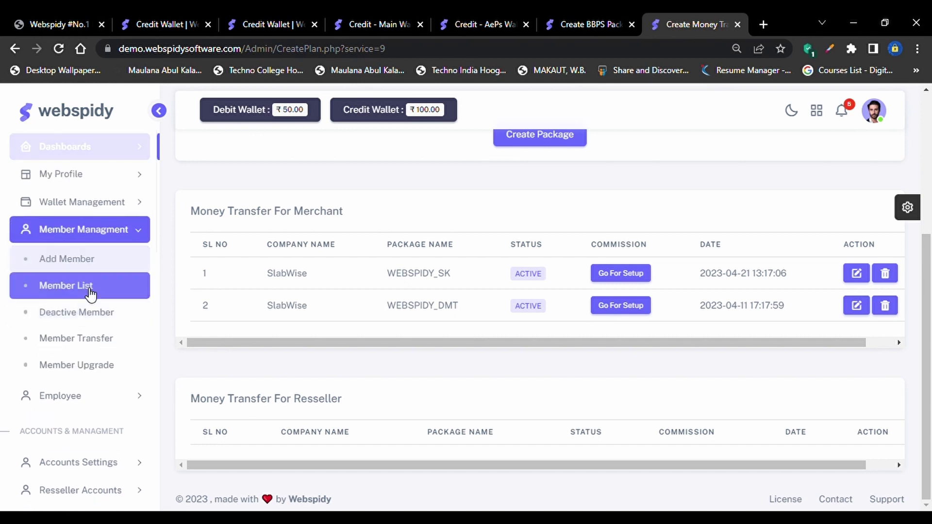
{"action": "left_click", "coordinate": [87, 290], "text": "ctrl"}
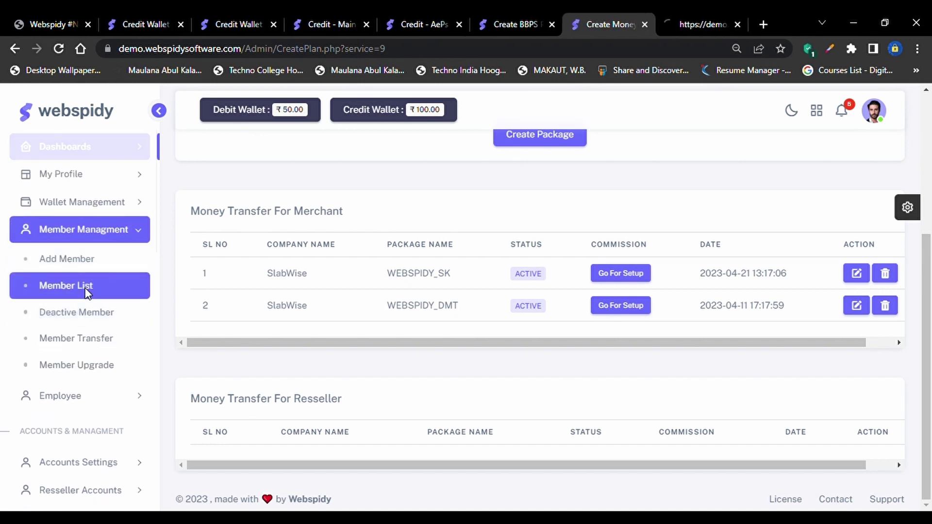
{"action": "left_click", "coordinate": [716, 19]}
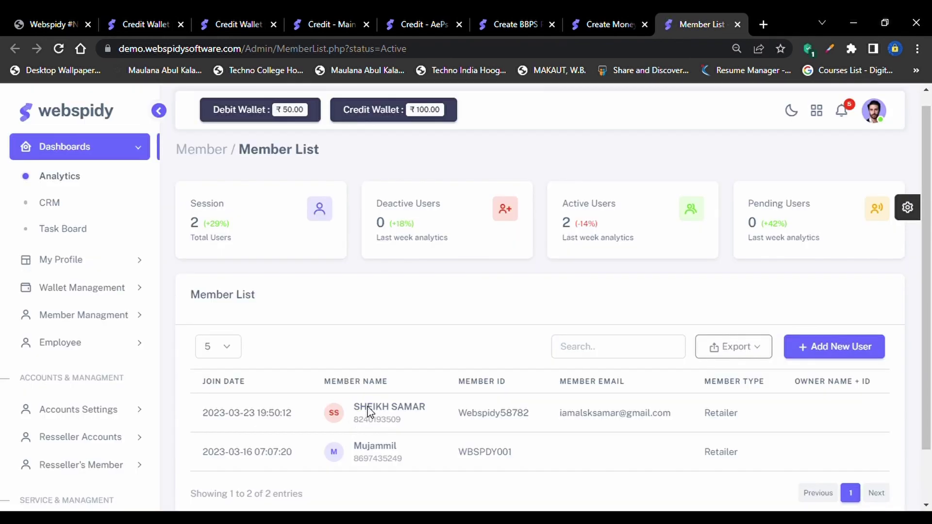
{"action": "left_click", "coordinate": [371, 411]}
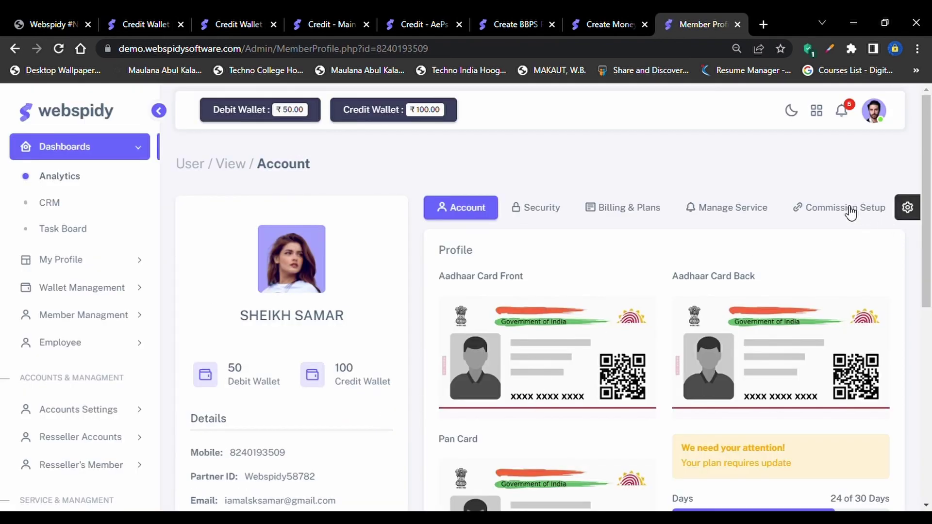
On the member's Commission Setup tab, pick WEBSPIDY_SK as the Money Transfer package
{"action": "left_click", "coordinate": [846, 210]}
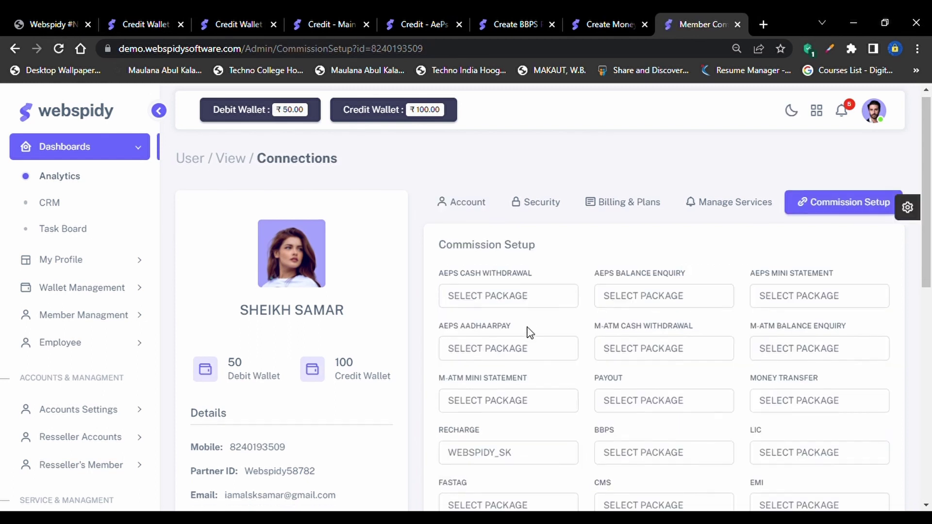
{"action": "scroll", "coordinate": [486, 329], "scroll_direction": "down", "scroll_amount": 5}
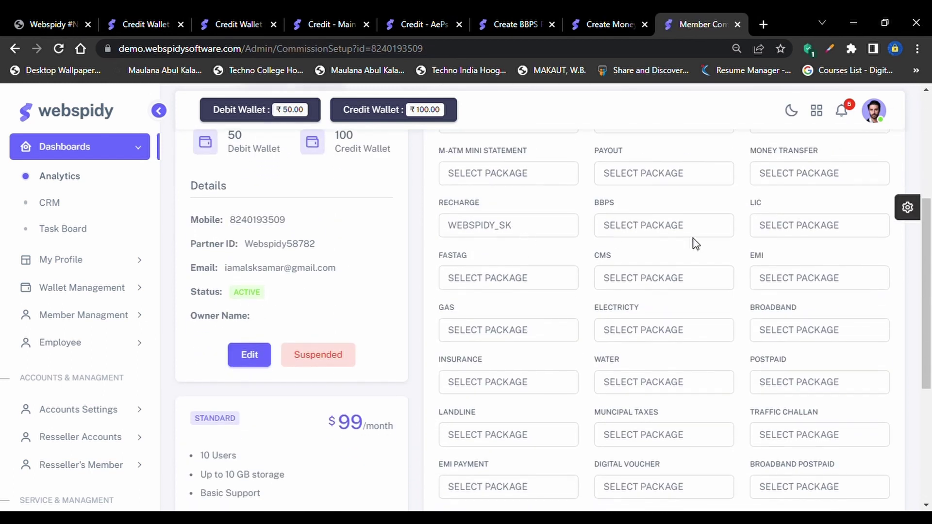
{"action": "scroll", "coordinate": [630, 241], "scroll_direction": "up", "scroll_amount": 3}
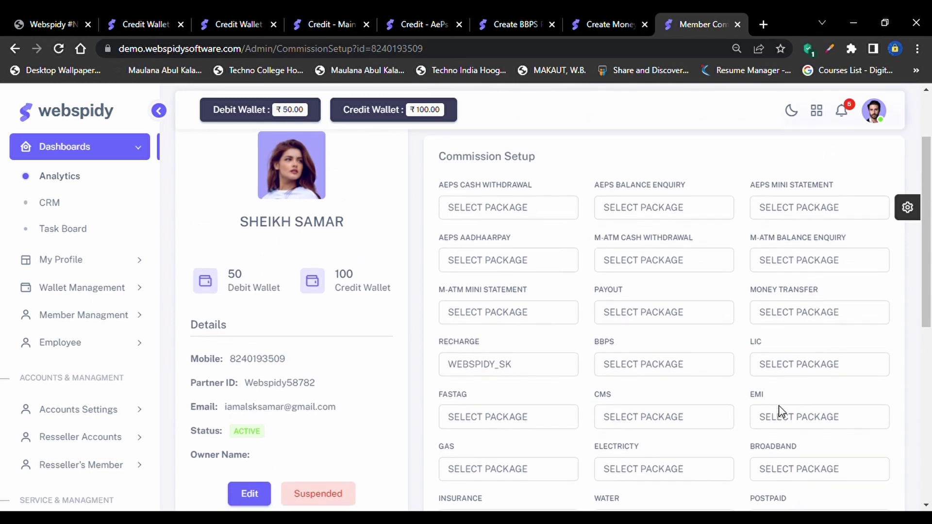
{"action": "scroll", "coordinate": [779, 406], "scroll_direction": "down", "scroll_amount": 3}
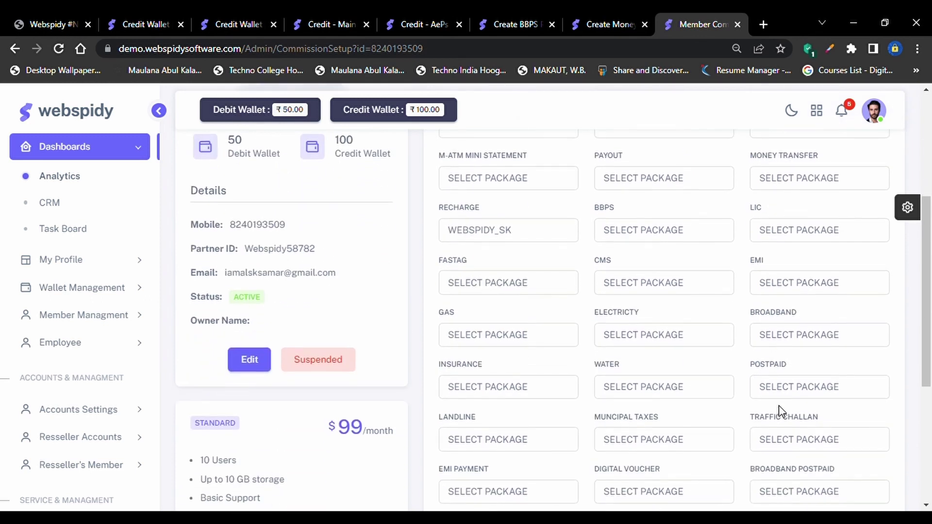
{"action": "left_click", "coordinate": [787, 183]}
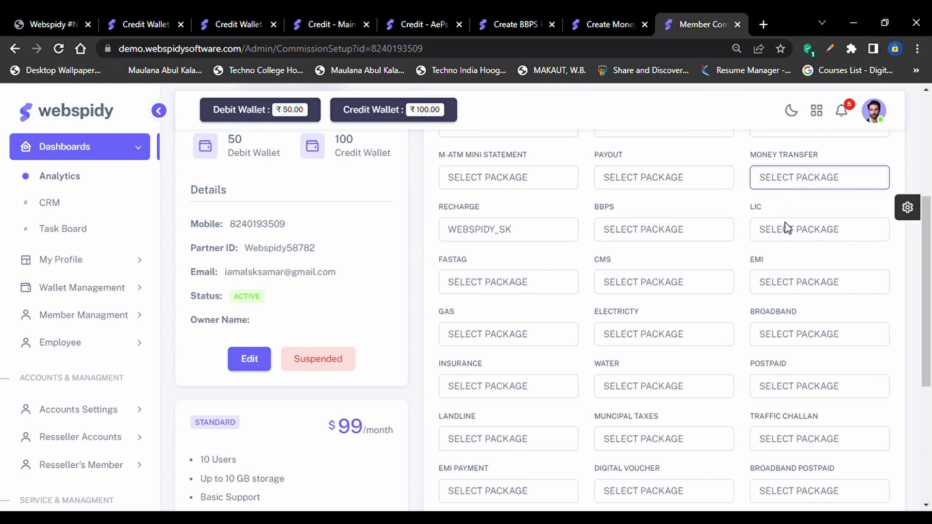
{"action": "key", "text": "Down"}
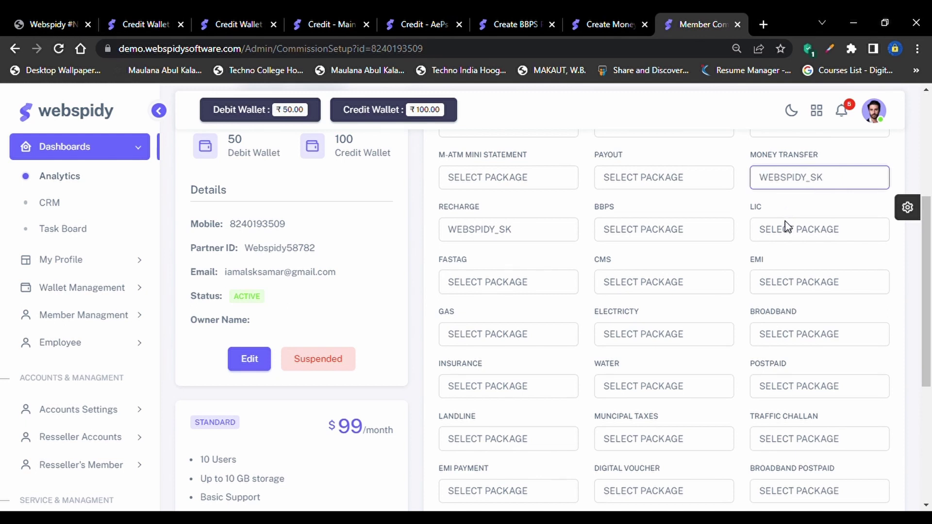
{"action": "scroll", "coordinate": [787, 224], "scroll_direction": "up", "scroll_amount": 1}
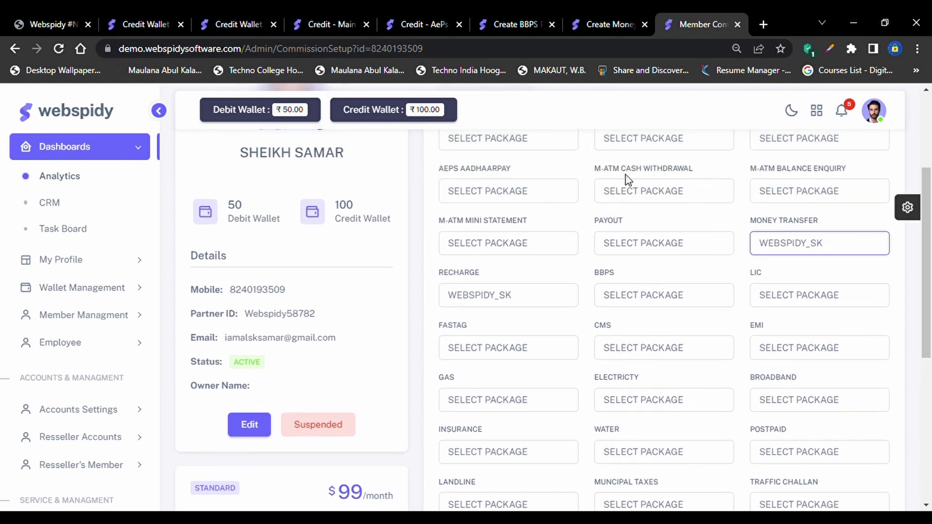
{"action": "left_click", "coordinate": [643, 193]}
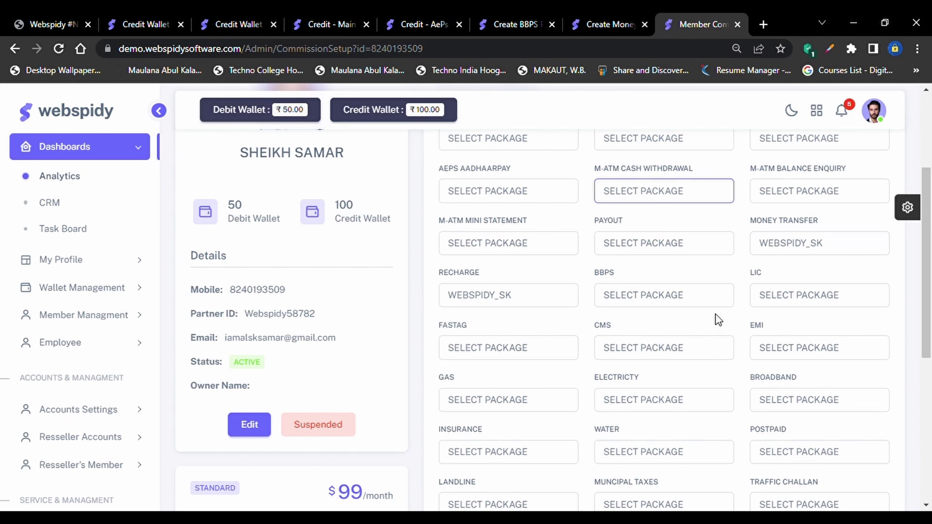
{"action": "scroll", "coordinate": [717, 360], "scroll_direction": "down", "scroll_amount": 5}
{"action": "scroll", "coordinate": [720, 361], "scroll_direction": "down", "scroll_amount": 1}
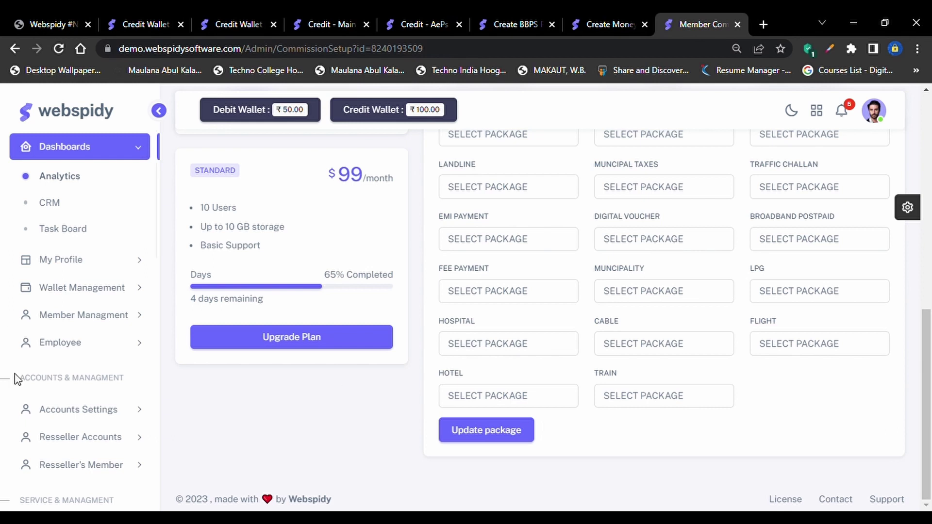
{"action": "scroll", "coordinate": [15, 383], "scroll_direction": "down", "scroll_amount": 3}
{"action": "scroll", "coordinate": [72, 398], "scroll_direction": "down", "scroll_amount": 2}
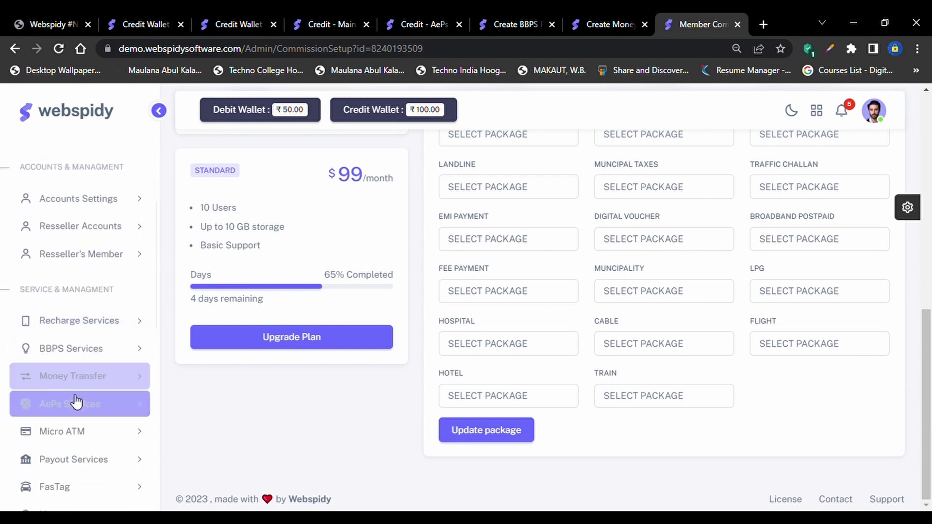
{"action": "left_click", "coordinate": [83, 373]}
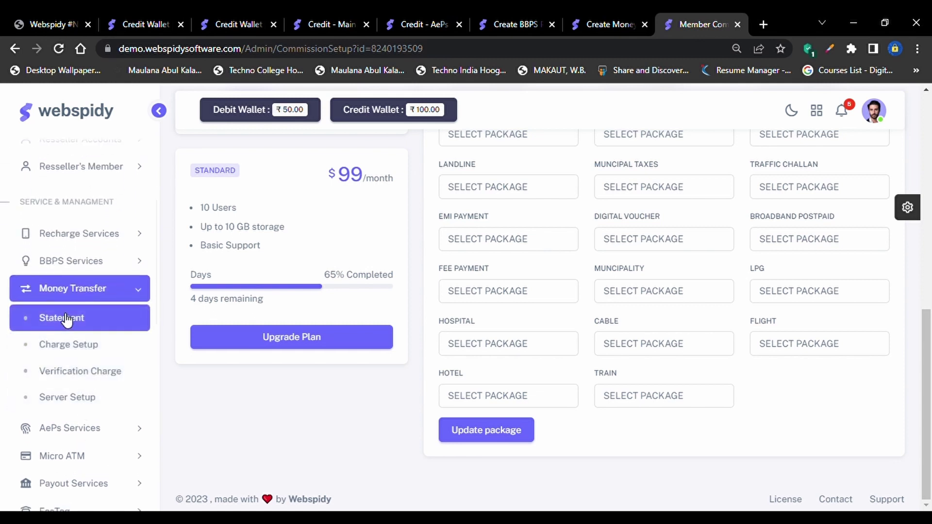
{"action": "left_click", "coordinate": [107, 292]}
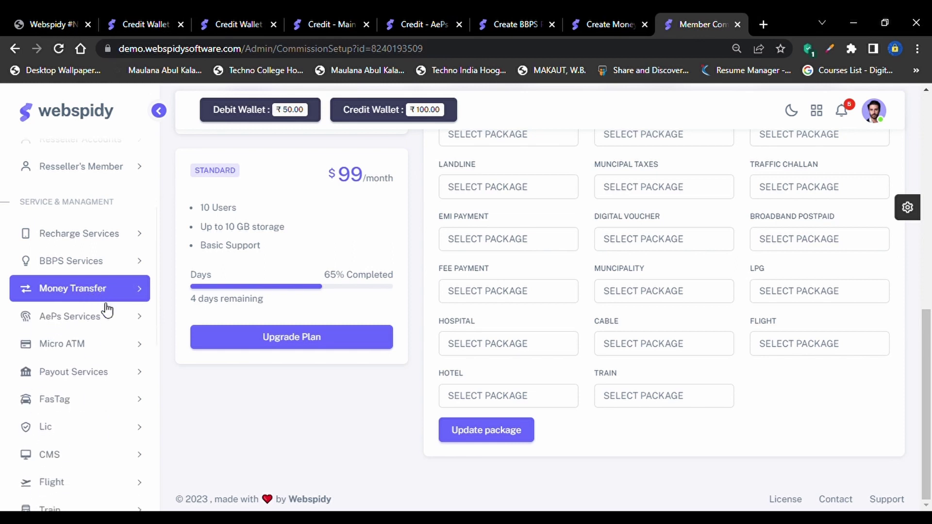
{"action": "left_click", "coordinate": [111, 322]}
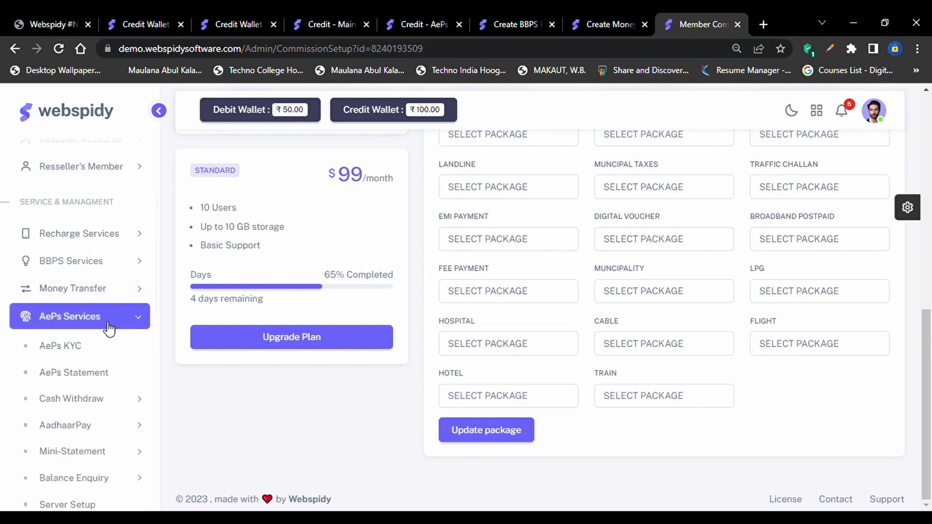
{"action": "scroll", "coordinate": [108, 346], "scroll_direction": "down", "scroll_amount": 1}
{"action": "scroll", "coordinate": [109, 319], "scroll_direction": "down", "scroll_amount": 1}
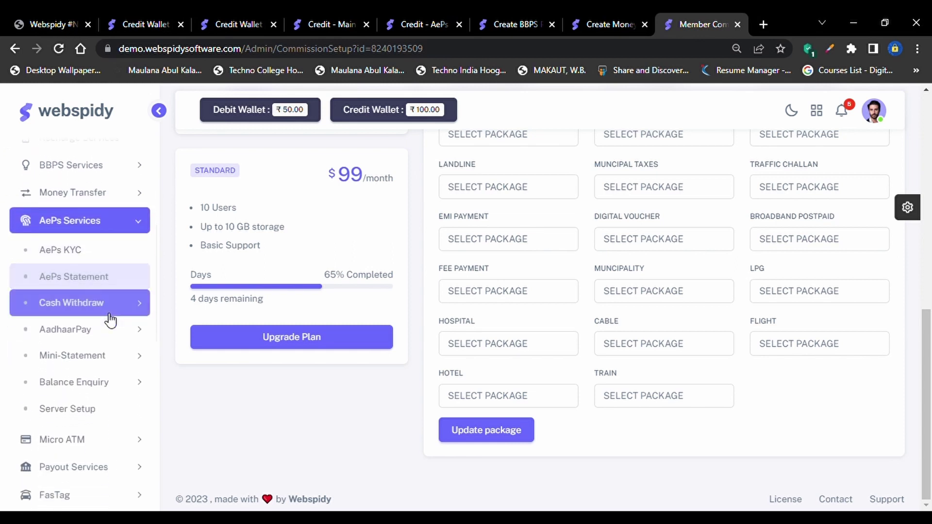
{"action": "scroll", "coordinate": [99, 277], "scroll_direction": "down", "scroll_amount": 1}
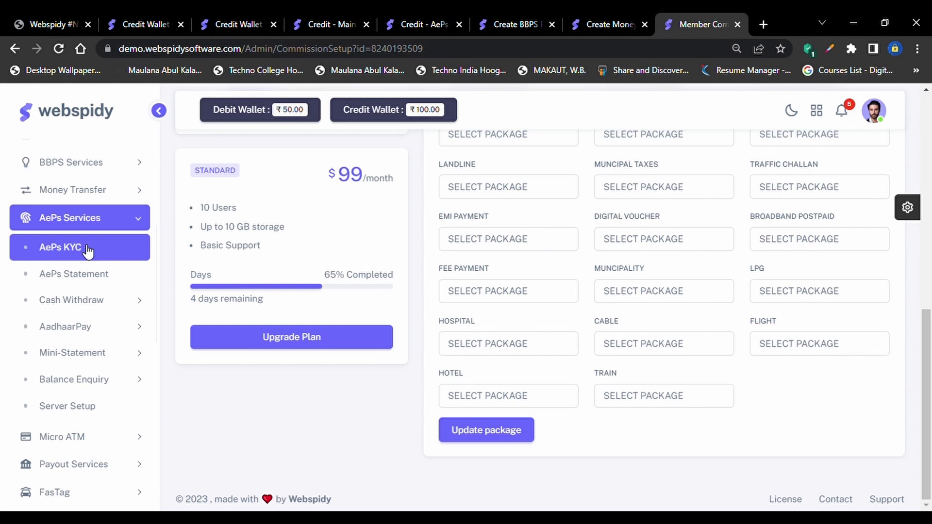
On the onboarding KYC page, enter the partner ID, the merchant's mobile number, and transaction ID CVB
{"action": "left_click", "coordinate": [87, 249]}
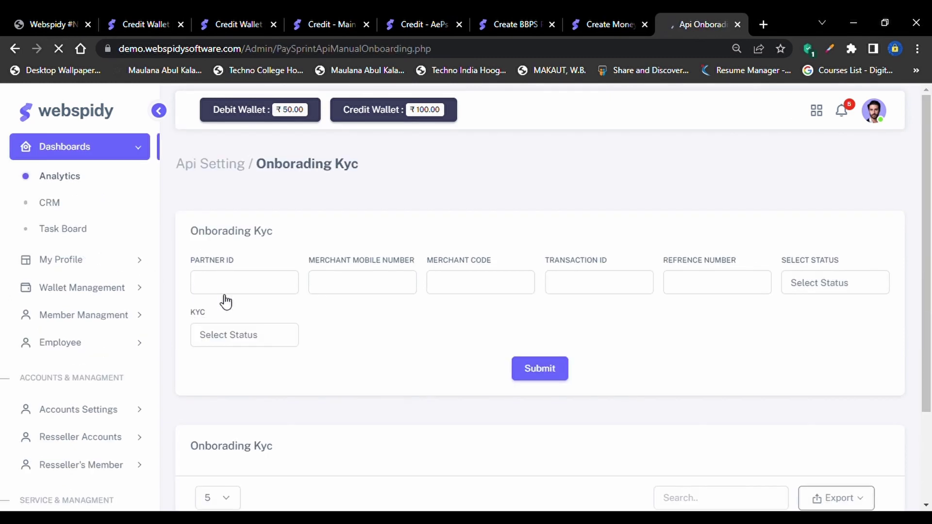
{"action": "scroll", "coordinate": [258, 312], "scroll_direction": "down", "scroll_amount": 3}
{"action": "scroll", "coordinate": [298, 276], "scroll_direction": "up", "scroll_amount": 1}
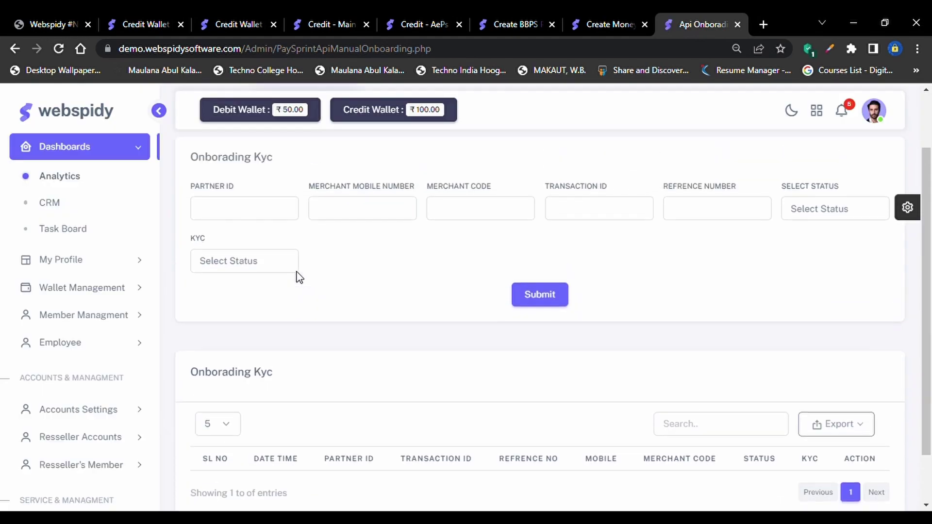
{"action": "scroll", "coordinate": [299, 277], "scroll_direction": "up", "scroll_amount": 1}
{"action": "left_click", "coordinate": [237, 255]}
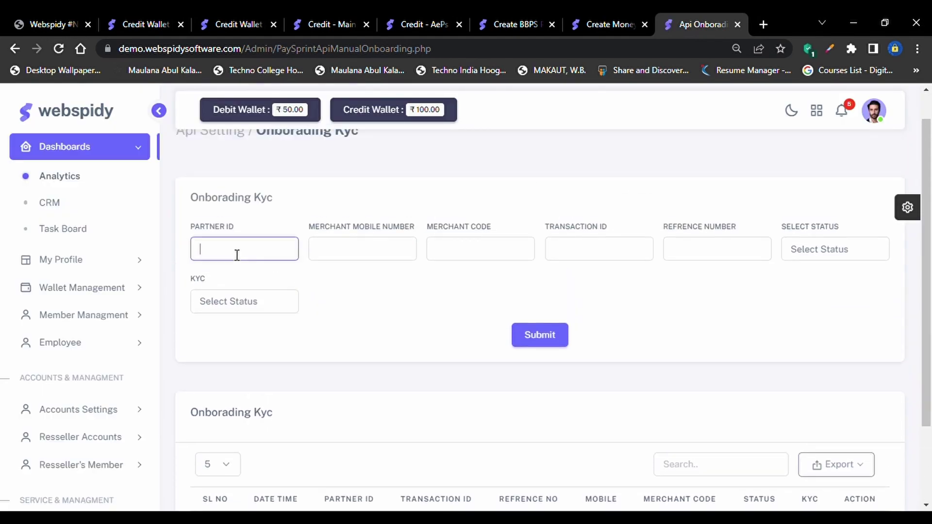
{"action": "scroll", "coordinate": [237, 258], "scroll_direction": "up", "scroll_amount": 1}
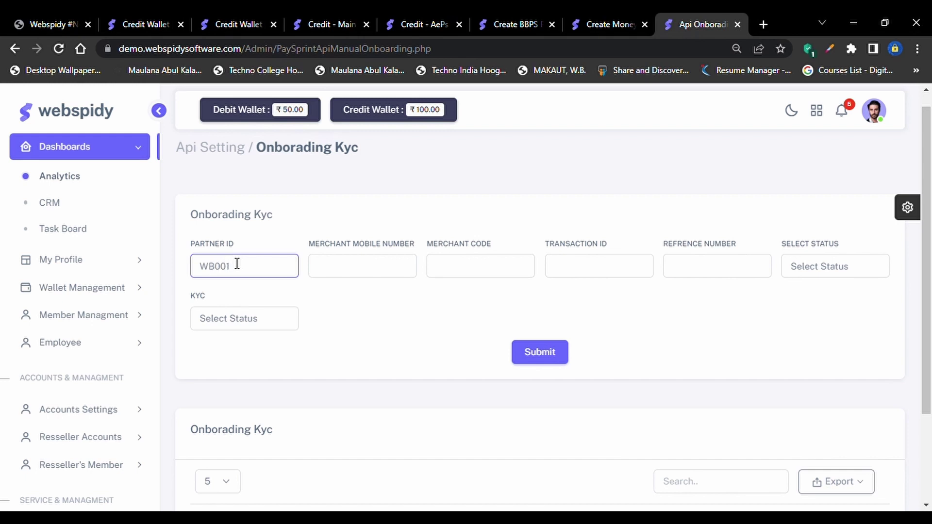
{"action": "key", "text": "Tab"}
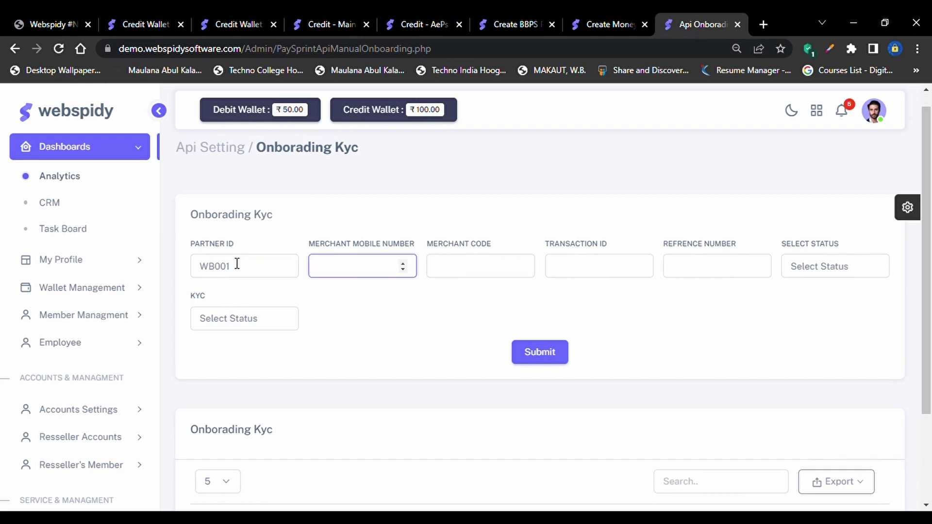
{"action": "key", "text": "Tab"}
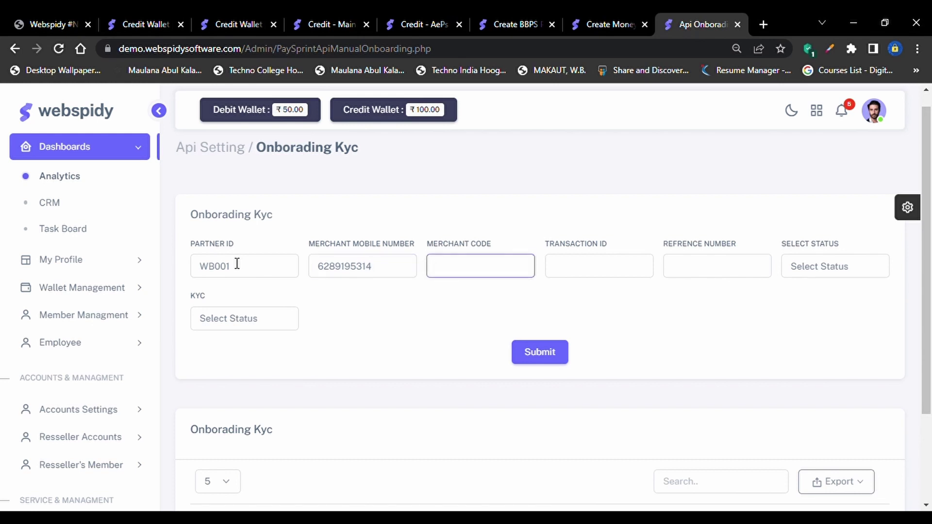
{"action": "key", "text": "Tab"}
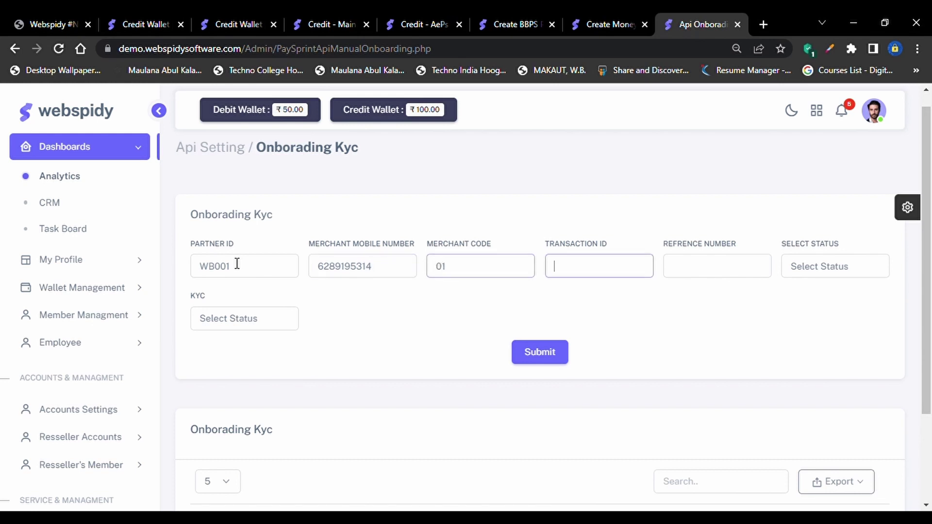
{"action": "type", "text": "CVB"}
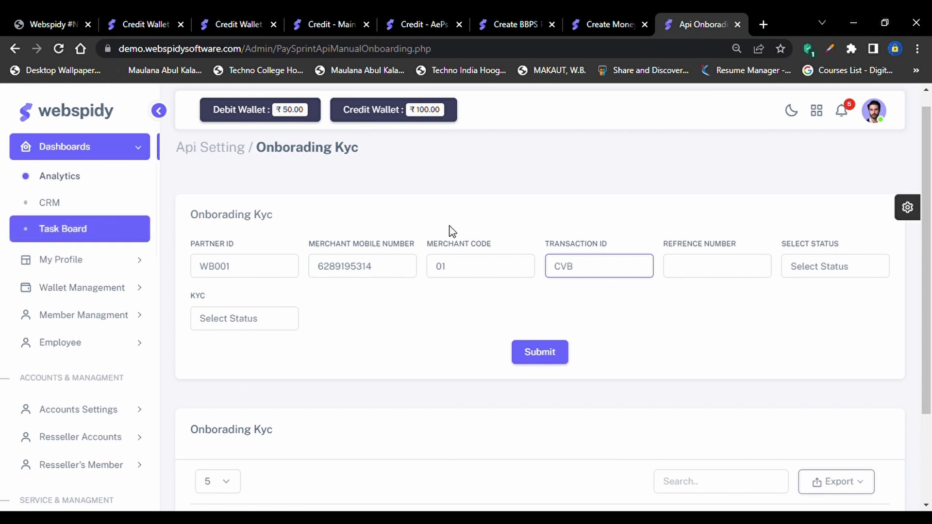
Enter reference number DCXSDZXC, set Status Success and KYC YES, then submit the record
{"action": "left_click", "coordinate": [696, 262]}
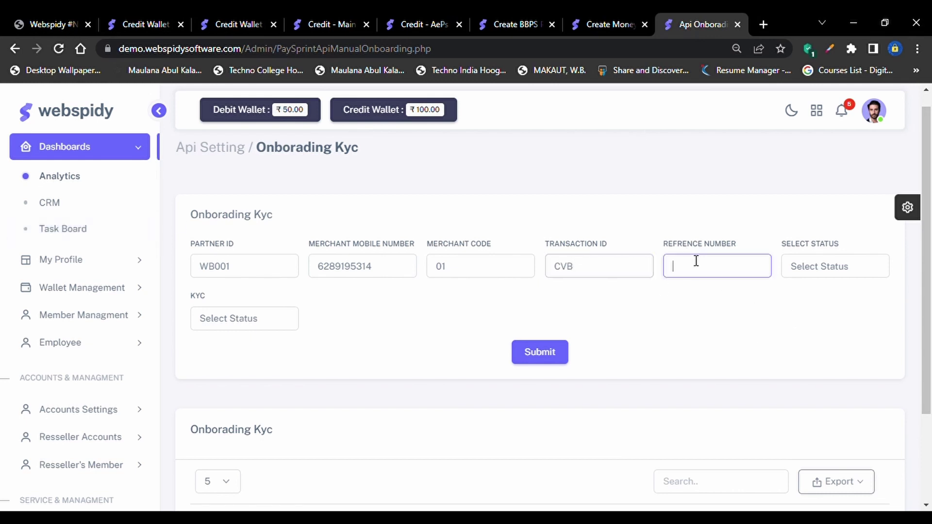
{"action": "type", "text": "DCXSDZXC"}
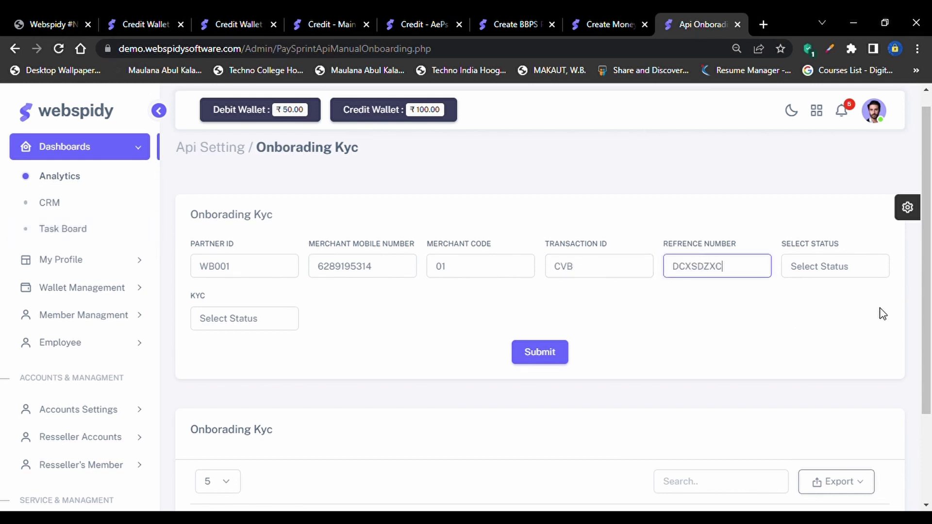
{"action": "left_click", "coordinate": [833, 267]}
{"action": "left_click", "coordinate": [809, 300]}
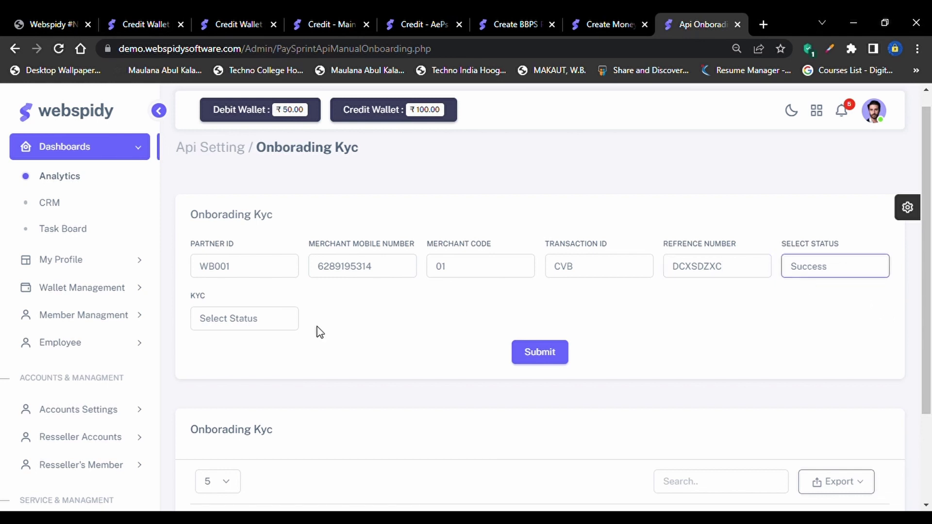
{"action": "left_click", "coordinate": [220, 325]}
{"action": "left_click", "coordinate": [221, 356]}
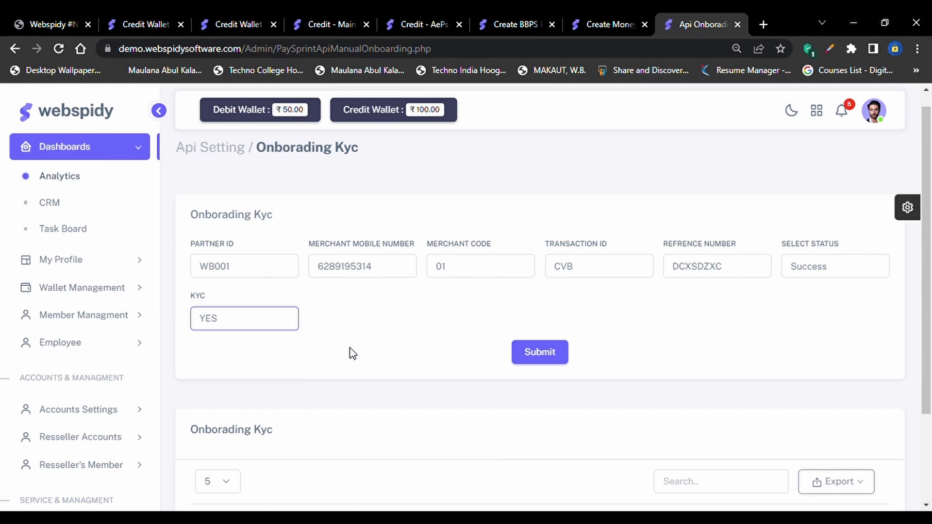
{"action": "left_click", "coordinate": [558, 361]}
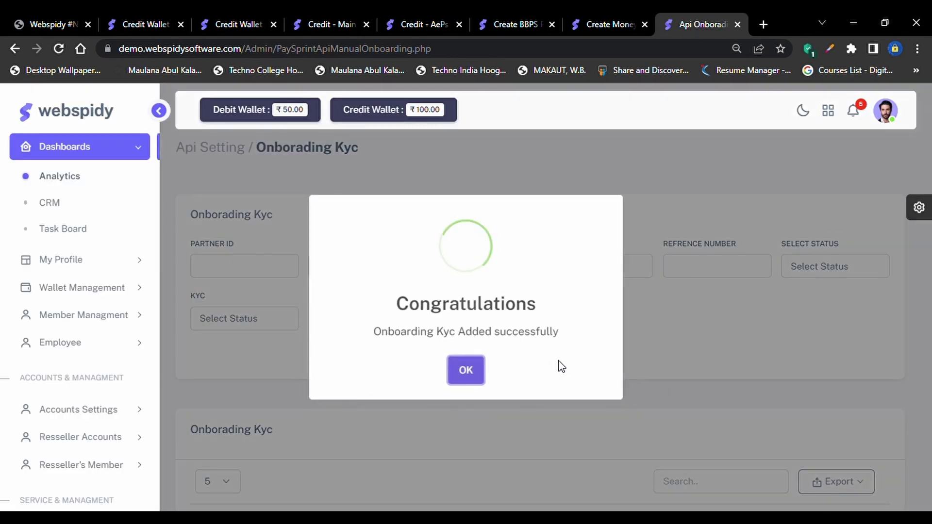
{"action": "left_click", "coordinate": [467, 372]}
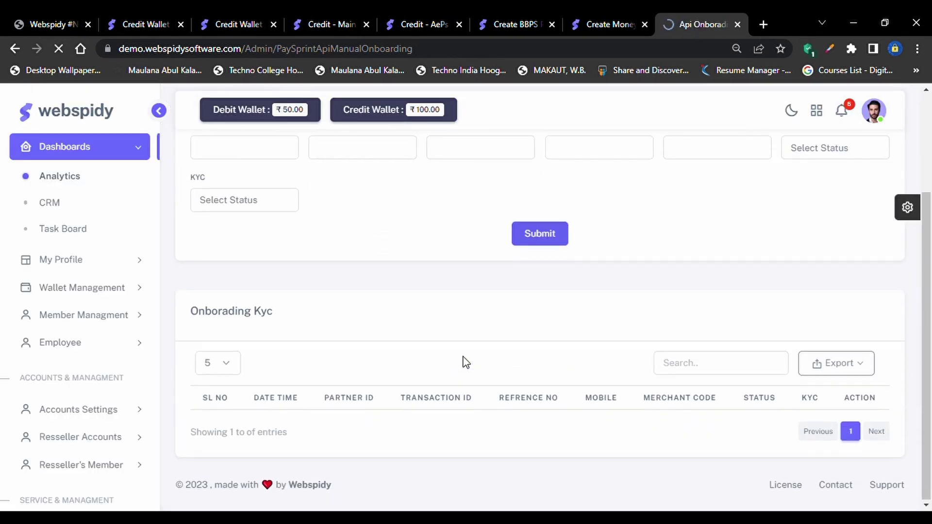
Open the AePs Statement from the AePs Services section of the sidebar
{"action": "scroll", "coordinate": [733, 454], "scroll_direction": "down", "scroll_amount": 3}
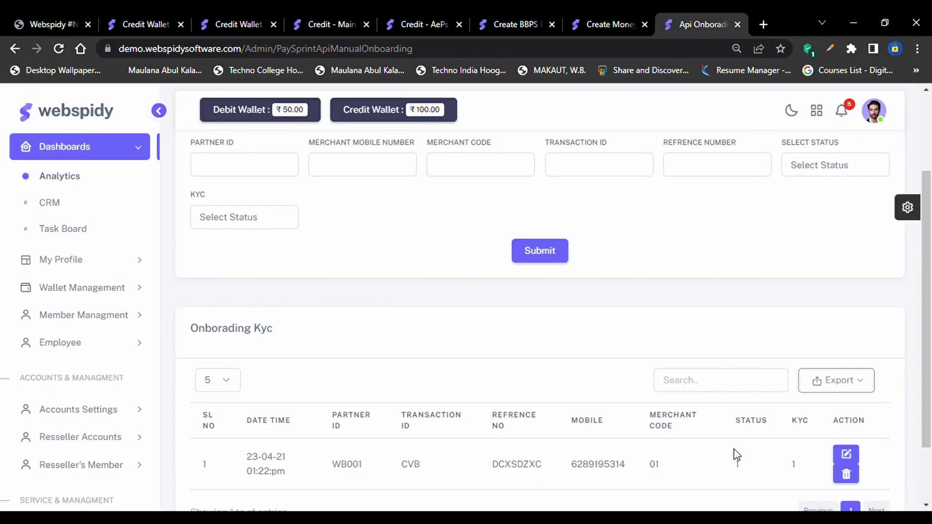
{"action": "scroll", "coordinate": [737, 454], "scroll_direction": "down", "scroll_amount": 2}
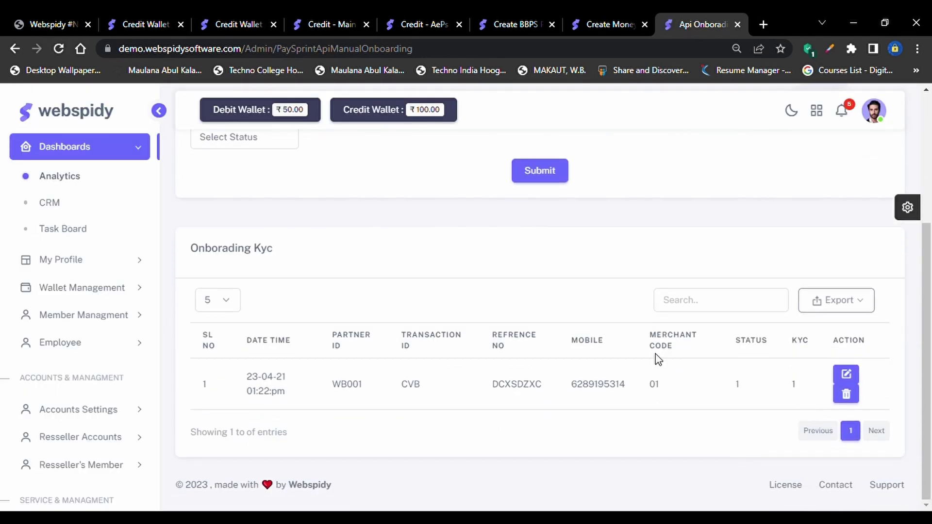
{"action": "scroll", "coordinate": [74, 437], "scroll_direction": "down", "scroll_amount": 5}
{"action": "scroll", "coordinate": [73, 437], "scroll_direction": "down", "scroll_amount": 6}
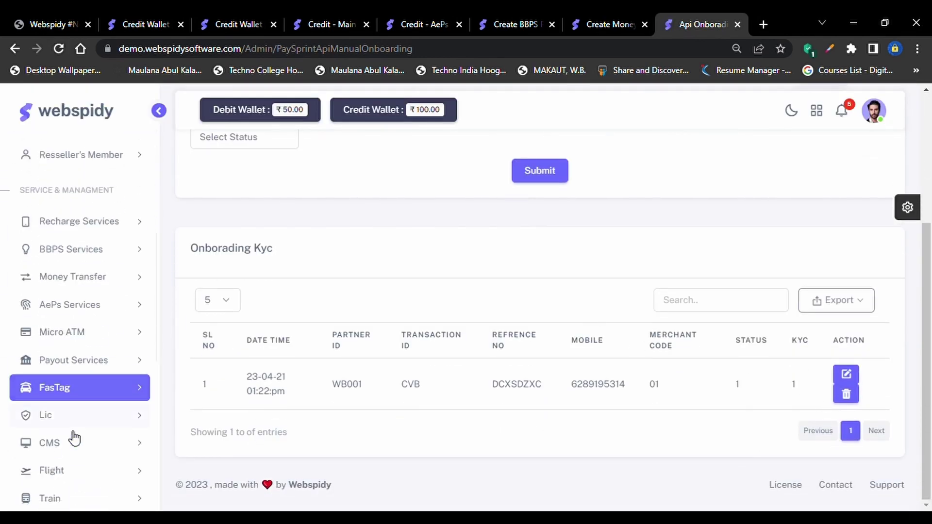
{"action": "scroll", "coordinate": [141, 260], "scroll_direction": "up", "scroll_amount": 3}
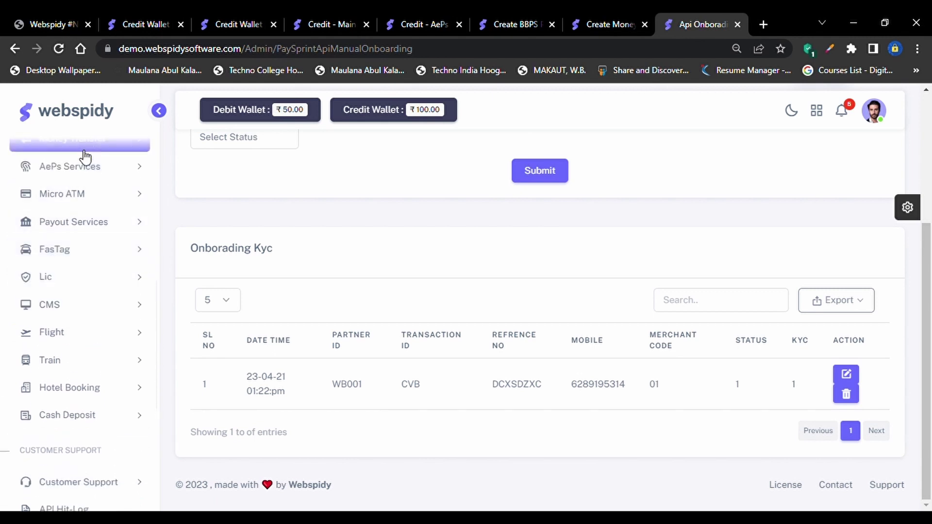
{"action": "left_click", "coordinate": [83, 166]}
{"action": "scroll", "coordinate": [84, 175], "scroll_direction": "up", "scroll_amount": 1}
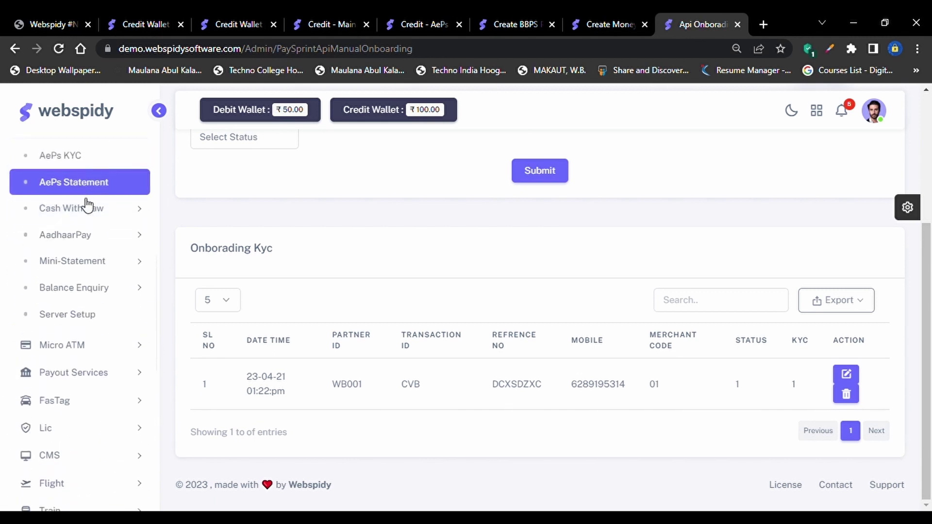
{"action": "scroll", "coordinate": [80, 184], "scroll_direction": "up", "scroll_amount": 1}
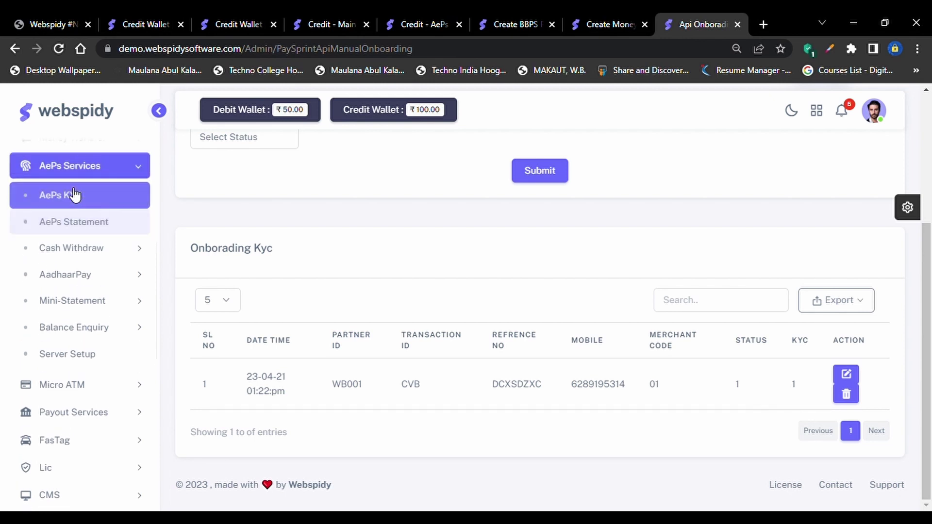
{"action": "left_click", "coordinate": [79, 226]}
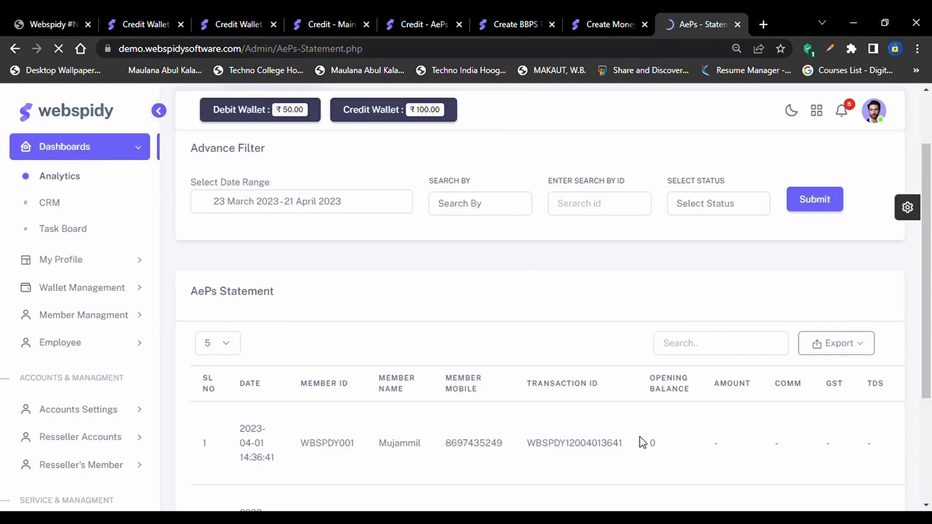
Scroll the statement table and select the first row's opening balance and amount values
{"action": "scroll", "coordinate": [713, 432], "scroll_direction": "down", "scroll_amount": 3}
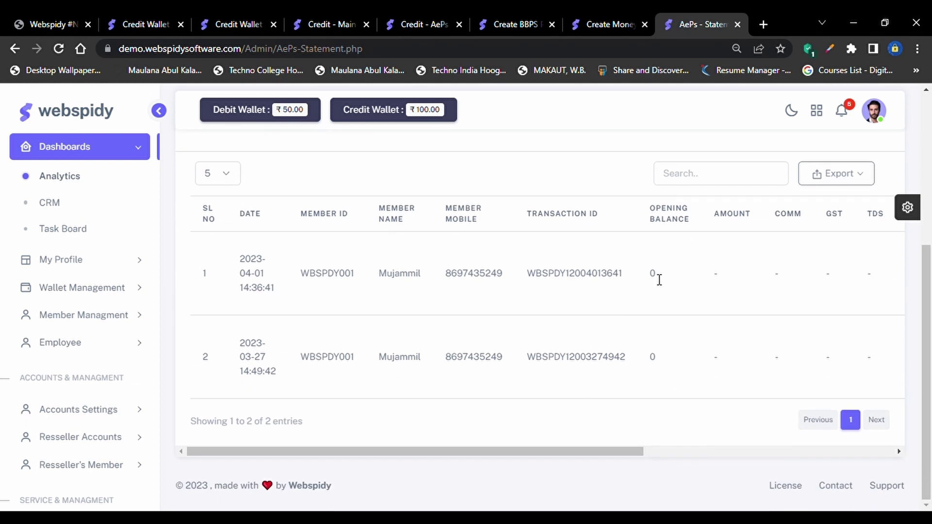
{"action": "scroll", "coordinate": [658, 277], "scroll_direction": "right", "scroll_amount": 1}
{"action": "scroll", "coordinate": [482, 305], "scroll_direction": "left", "scroll_amount": 1}
{"action": "scroll", "coordinate": [485, 279], "scroll_direction": "right", "scroll_amount": 3}
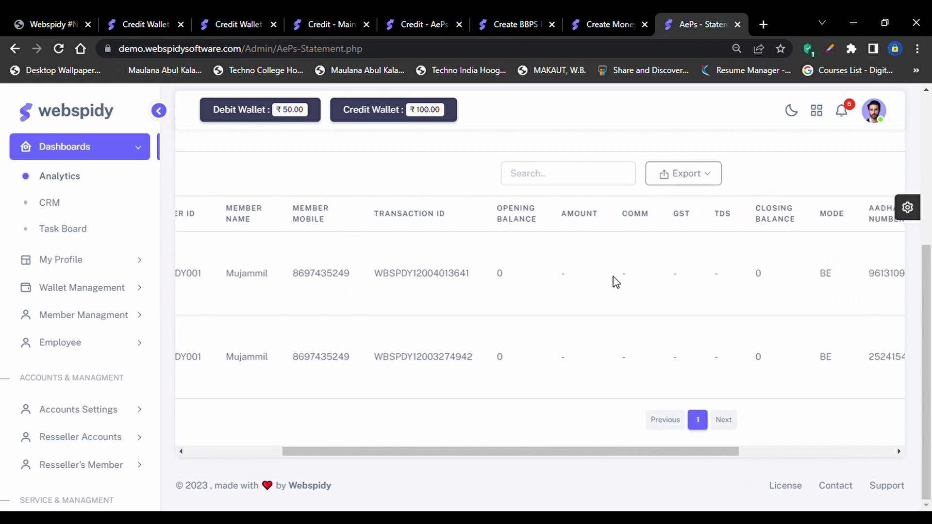
{"action": "double_click", "coordinate": [485, 277]}
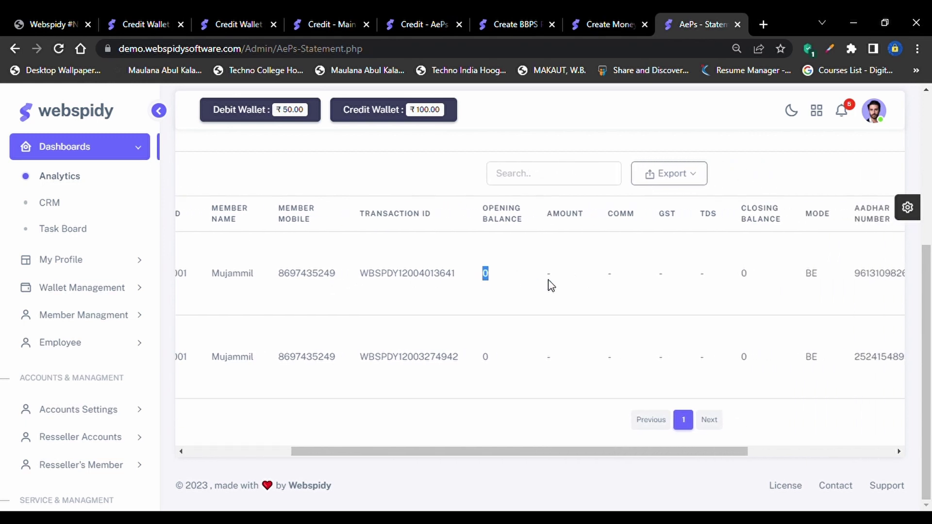
{"action": "double_click", "coordinate": [549, 276]}
Scroll right to the Status and Message columns and select the first row's failure message
{"action": "scroll", "coordinate": [550, 284], "scroll_direction": "right", "scroll_amount": 2}
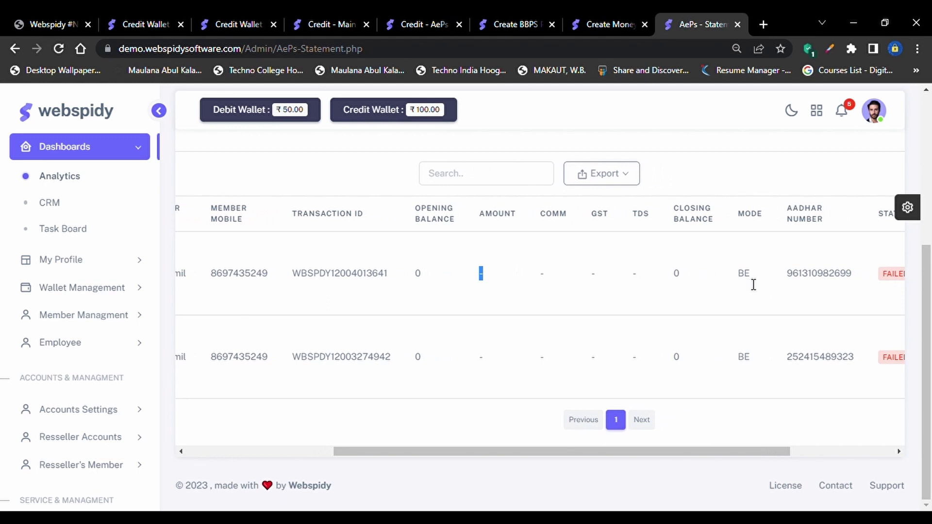
{"action": "scroll", "coordinate": [754, 285], "scroll_direction": "right", "scroll_amount": 3}
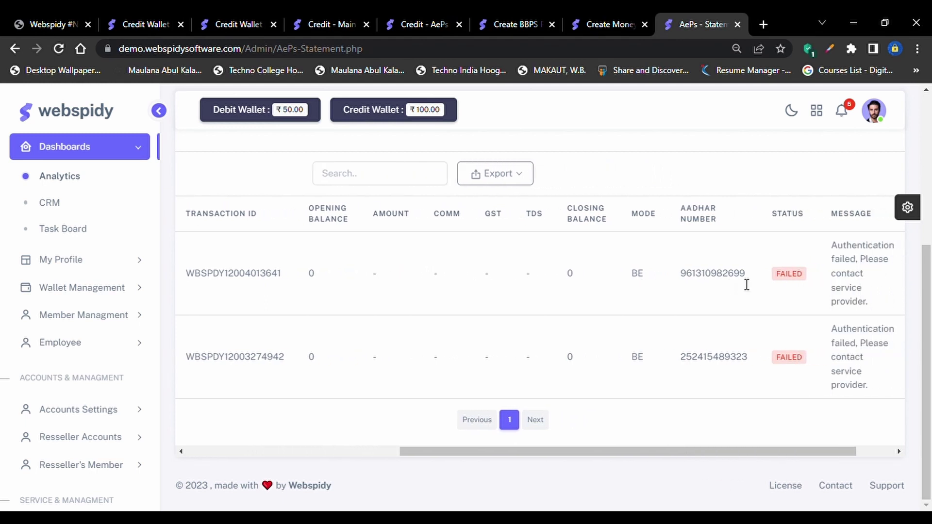
{"action": "scroll", "coordinate": [712, 280], "scroll_direction": "right", "scroll_amount": 2}
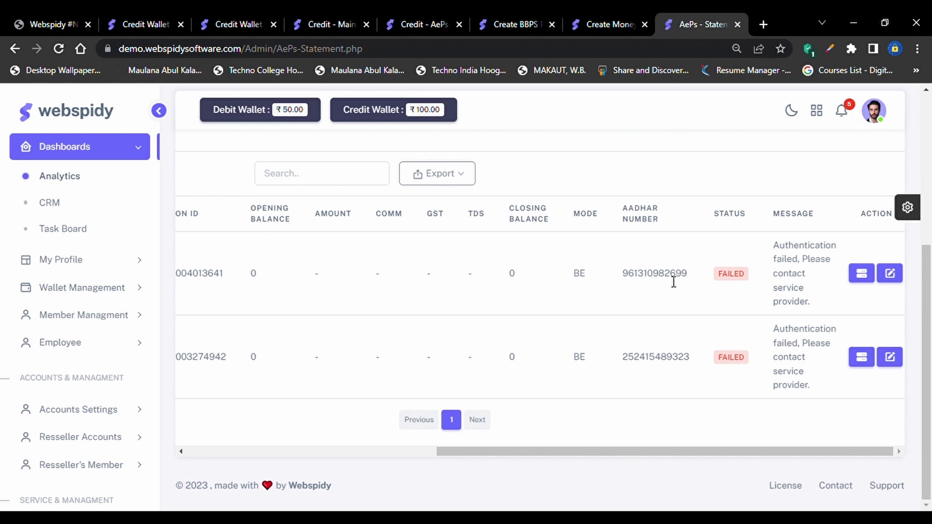
{"action": "left_click_drag", "start_coordinate": [671, 275], "coordinate": [598, 282]}
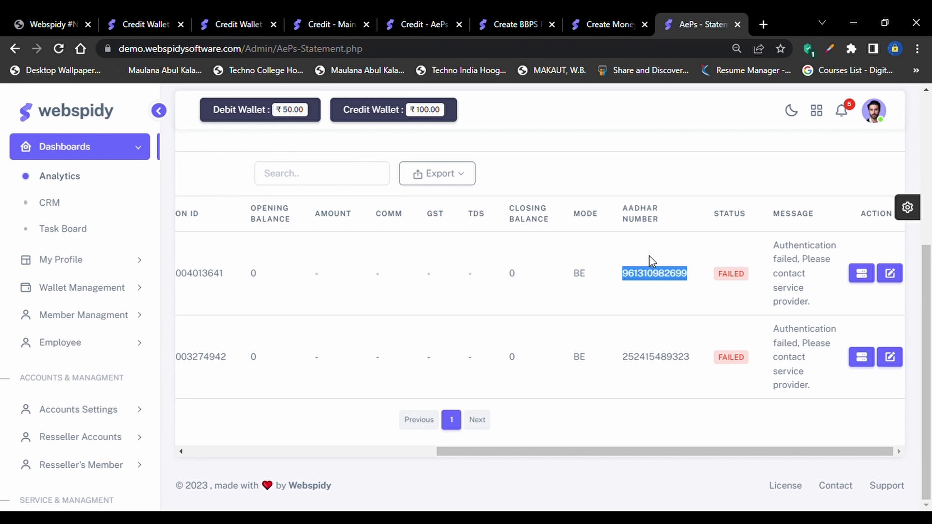
{"action": "left_click", "coordinate": [738, 280]}
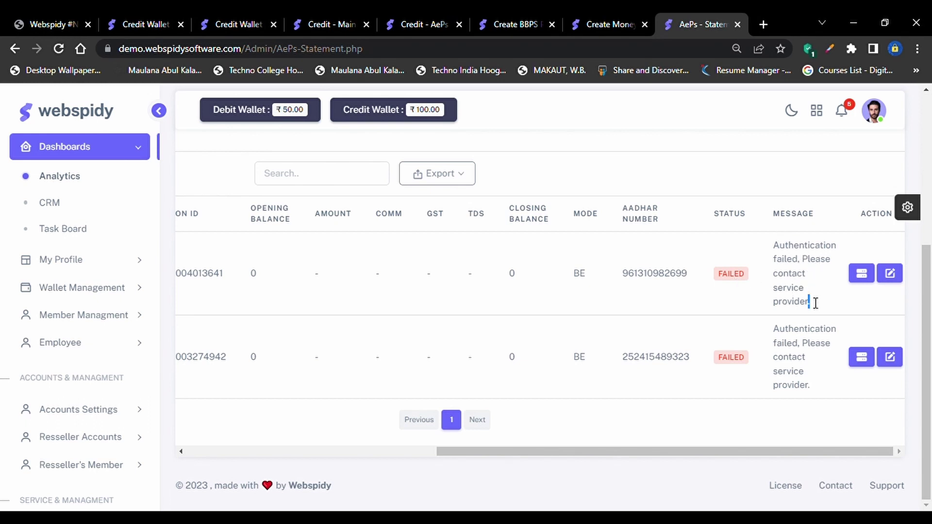
{"action": "left_click_drag", "start_coordinate": [813, 302], "coordinate": [770, 242]}
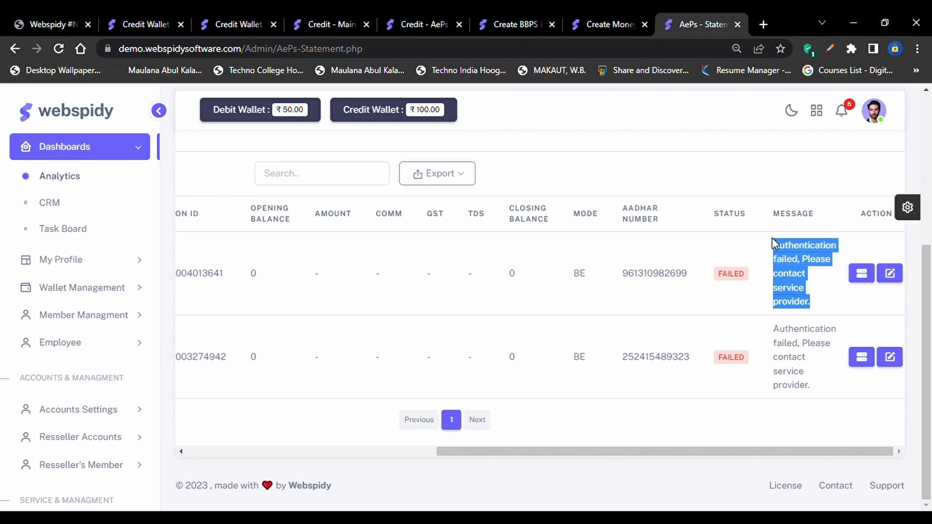
View the first transaction's request and response logs, copy both, and close the popup
{"action": "left_click", "coordinate": [866, 277]}
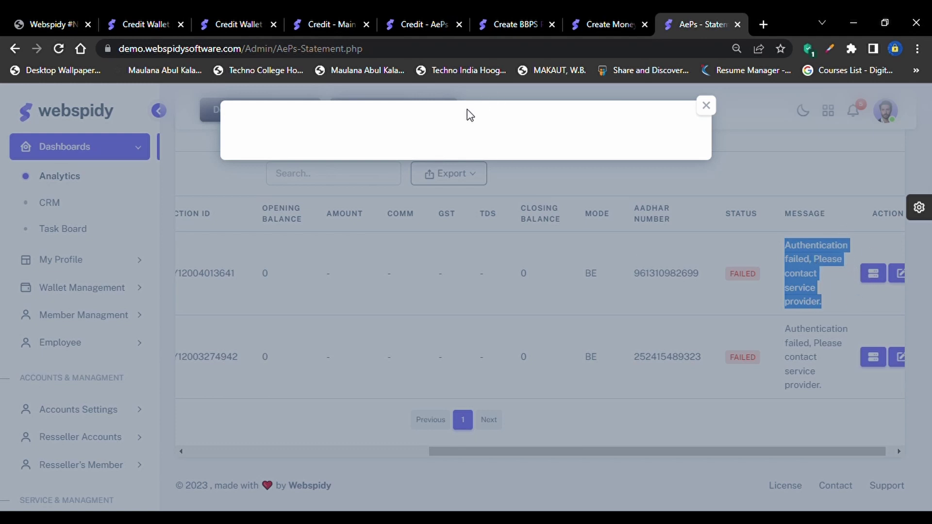
{"action": "left_click", "coordinate": [440, 123]}
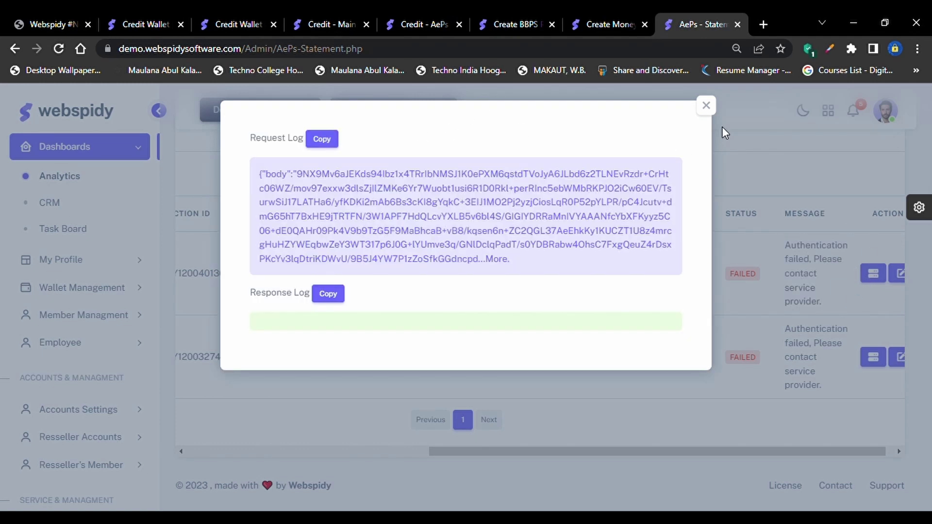
{"action": "left_click", "coordinate": [326, 297]}
{"action": "left_click", "coordinate": [327, 139]}
{"action": "left_click", "coordinate": [706, 106]}
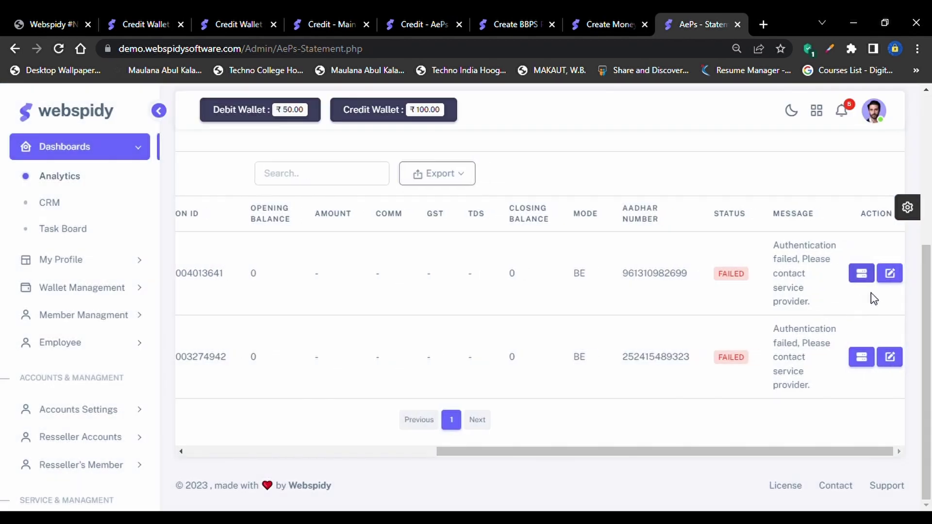
Change the first transaction's status to Success and confirm the update
{"action": "left_click", "coordinate": [892, 273]}
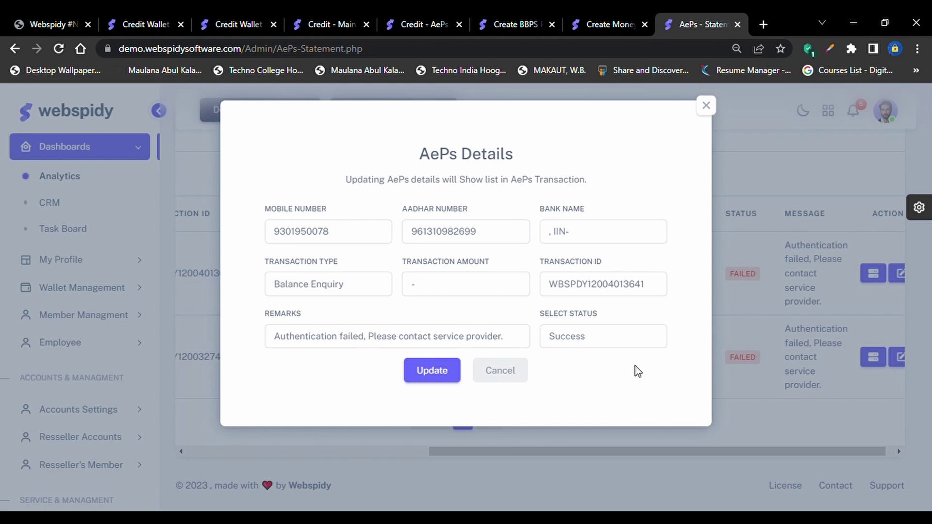
{"action": "left_click", "coordinate": [604, 347]}
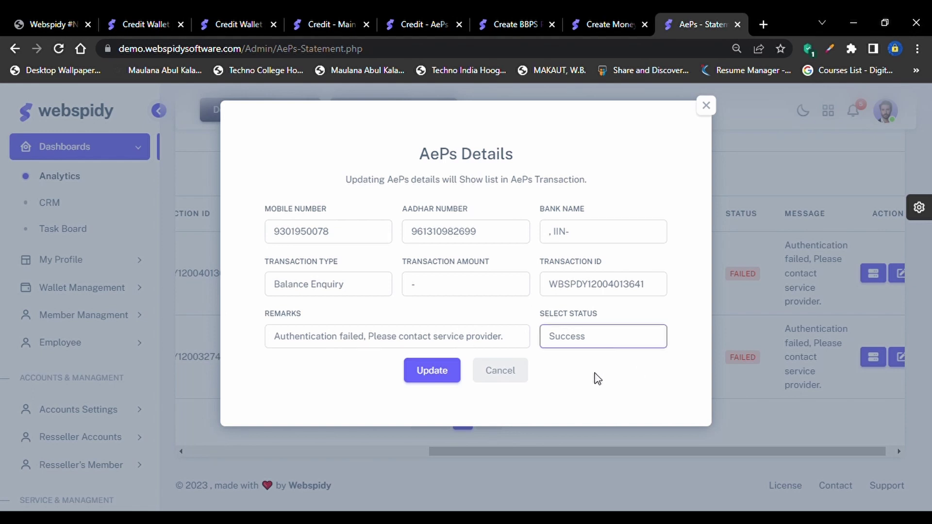
{"action": "left_click", "coordinate": [427, 378]}
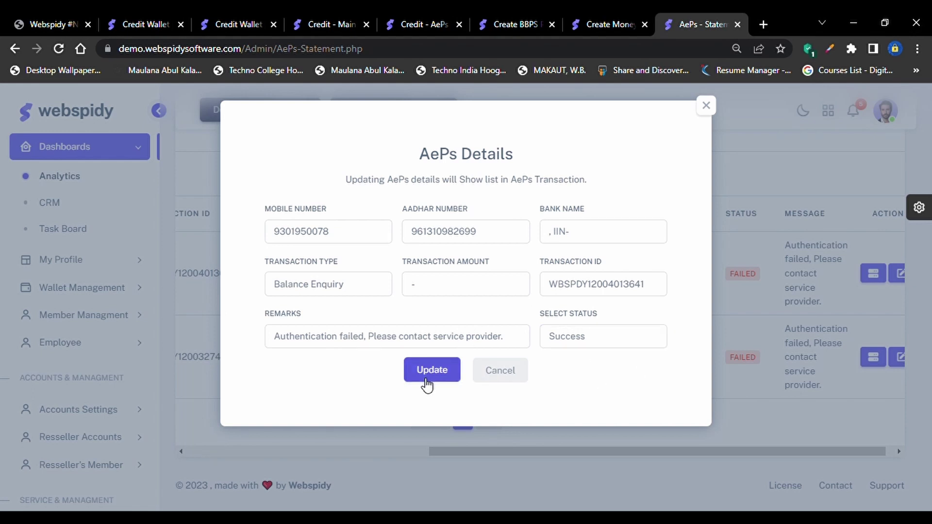
{"action": "left_click", "coordinate": [480, 378]}
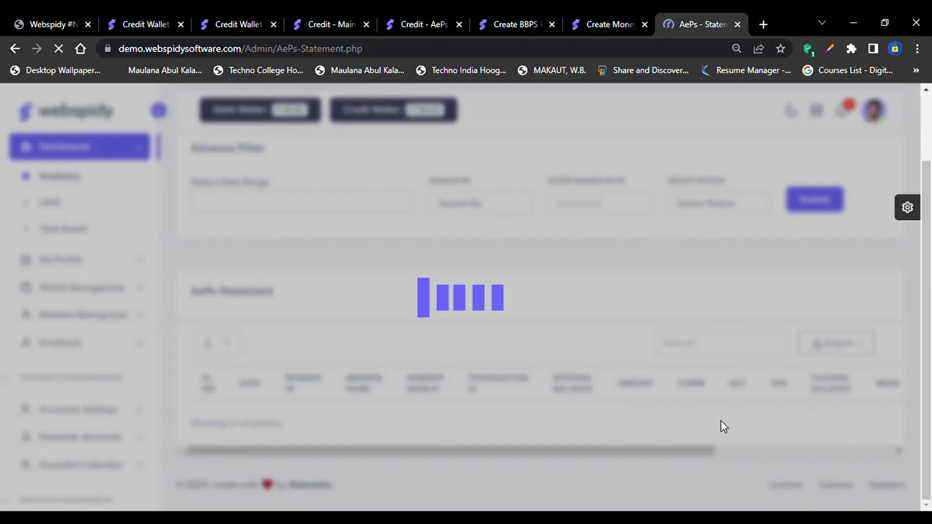
{"action": "scroll", "coordinate": [733, 425], "scroll_direction": "right", "scroll_amount": 8}
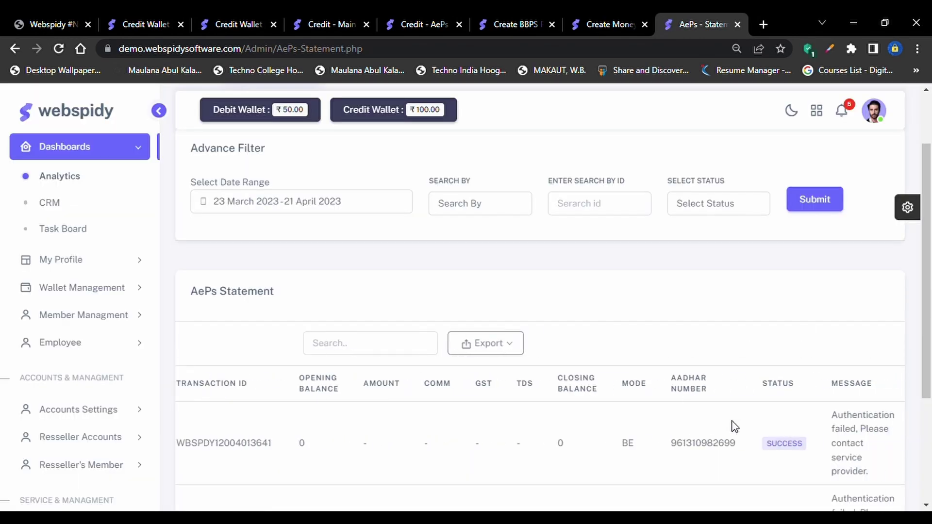
{"action": "scroll", "coordinate": [748, 450], "scroll_direction": "down", "scroll_amount": 3}
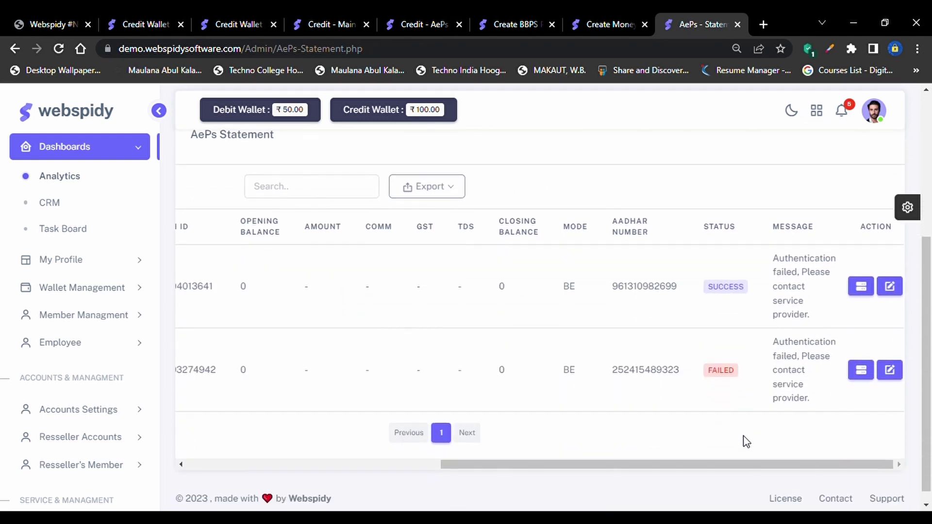
{"action": "scroll", "coordinate": [620, 301], "scroll_direction": "left", "scroll_amount": 8}
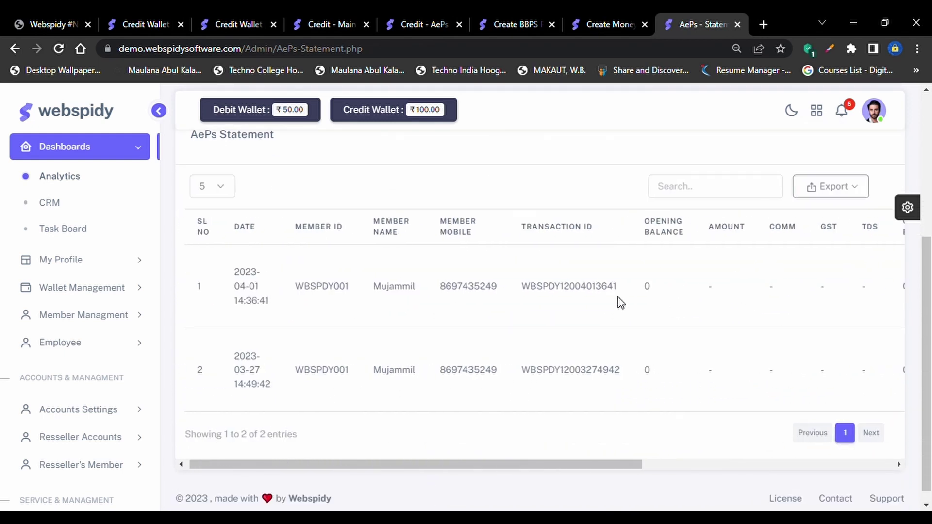
{"action": "scroll", "coordinate": [110, 430], "scroll_direction": "down", "scroll_amount": 4}
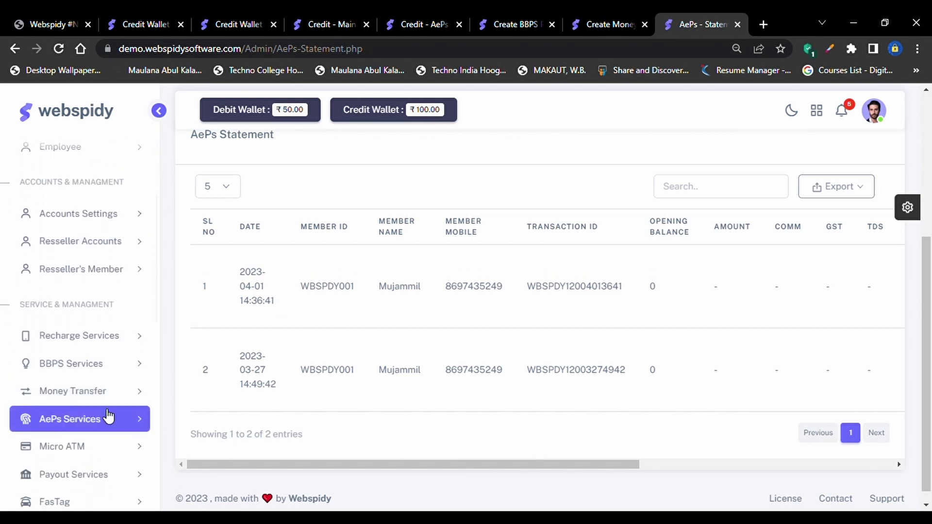
Expand AePs Services and browse its Cash Withdraw, AadhaarPay and Mini-Statement submenus
{"action": "left_click", "coordinate": [108, 419]}
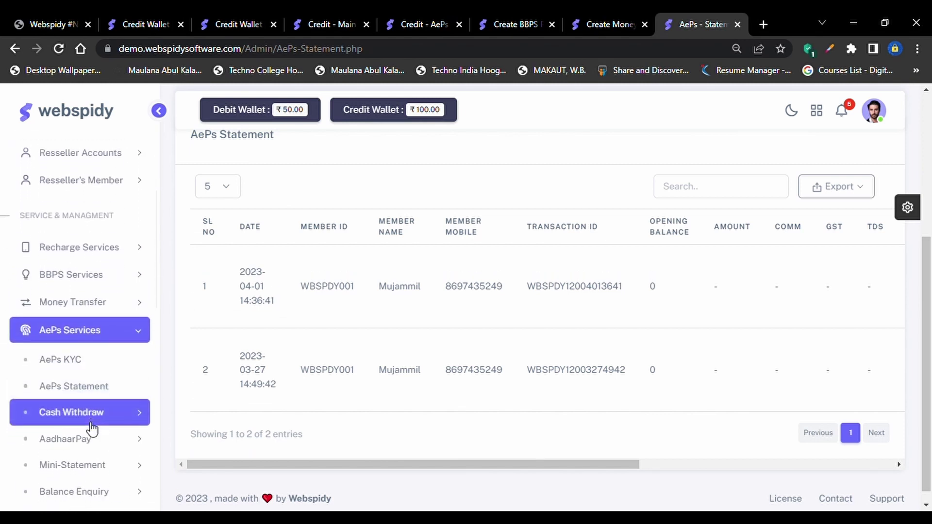
{"action": "scroll", "coordinate": [91, 426], "scroll_direction": "down", "scroll_amount": 4}
{"action": "scroll", "coordinate": [92, 412], "scroll_direction": "up", "scroll_amount": 1}
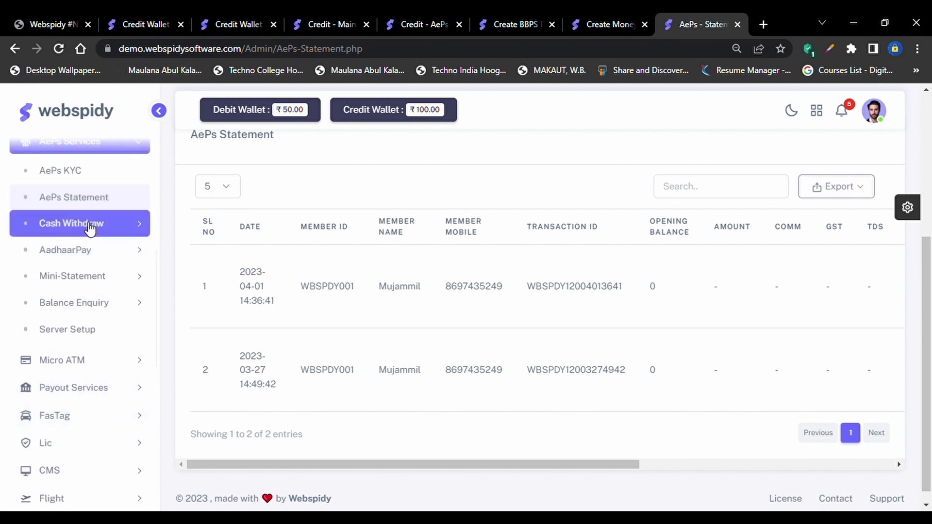
{"action": "left_click", "coordinate": [128, 235]}
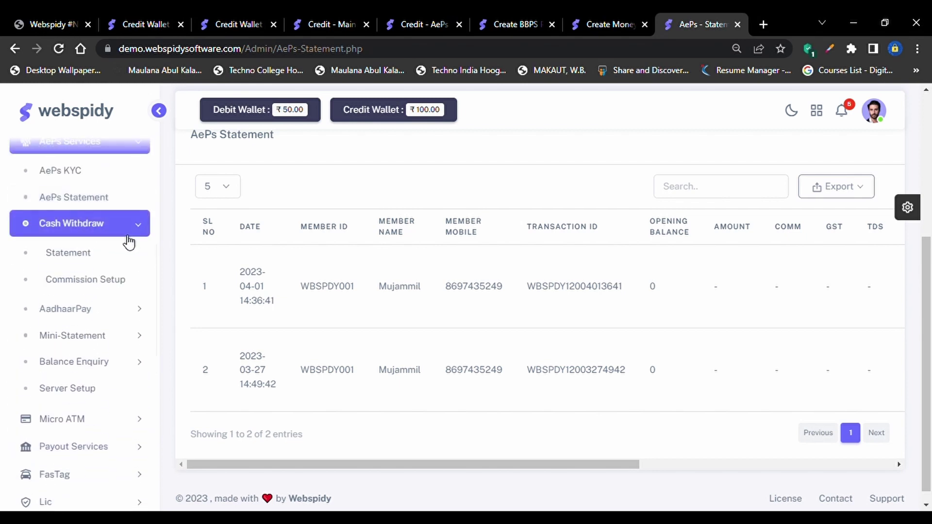
{"action": "left_click", "coordinate": [125, 309]}
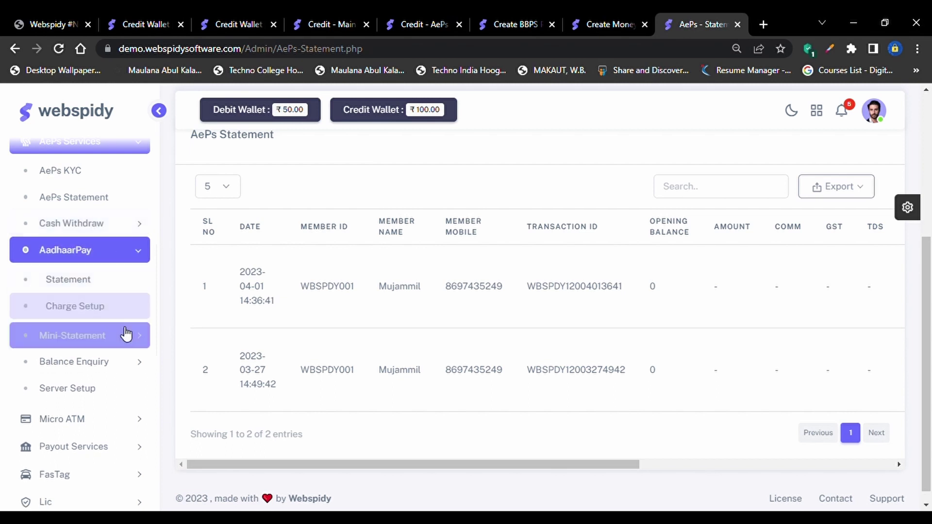
{"action": "left_click", "coordinate": [126, 335]}
{"action": "scroll", "coordinate": [125, 330], "scroll_direction": "up", "scroll_amount": 2}
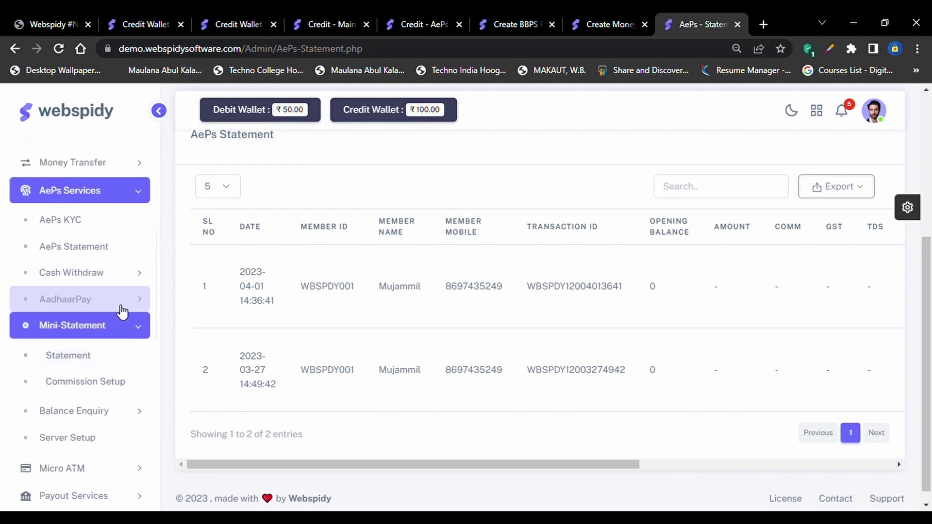
{"action": "left_click", "coordinate": [125, 275]}
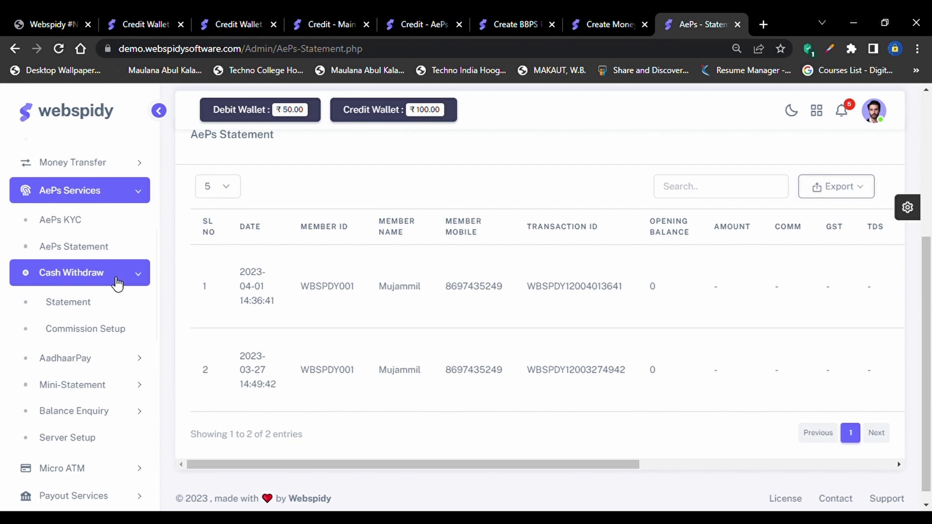
{"action": "left_click", "coordinate": [99, 368]}
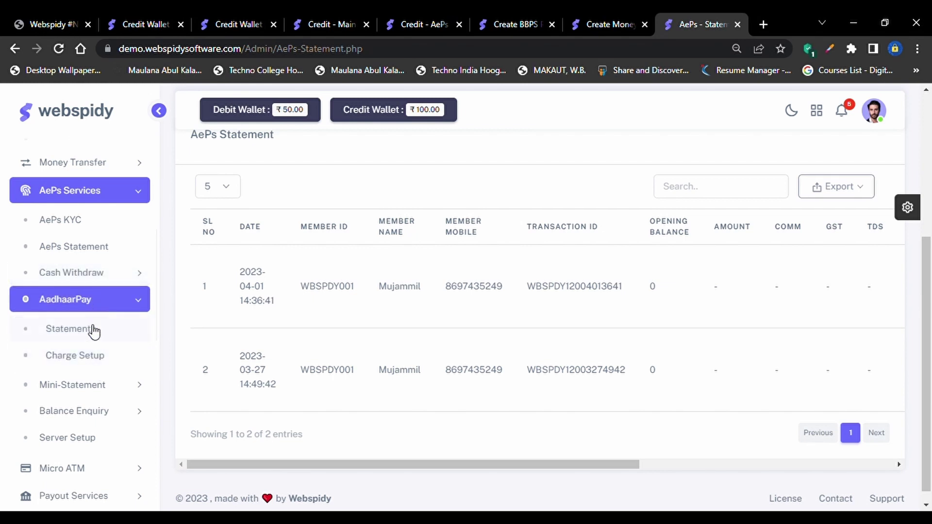
{"action": "left_click", "coordinate": [115, 388]}
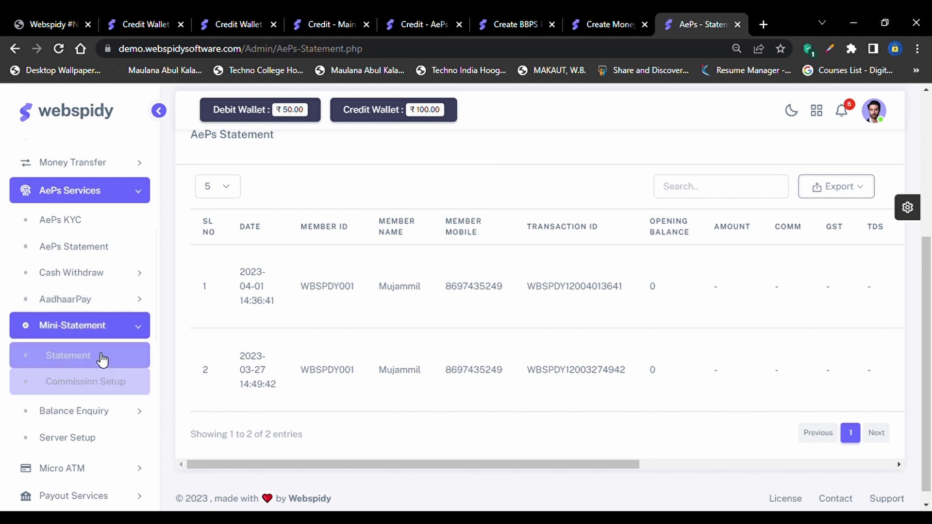
{"action": "left_click", "coordinate": [101, 337]}
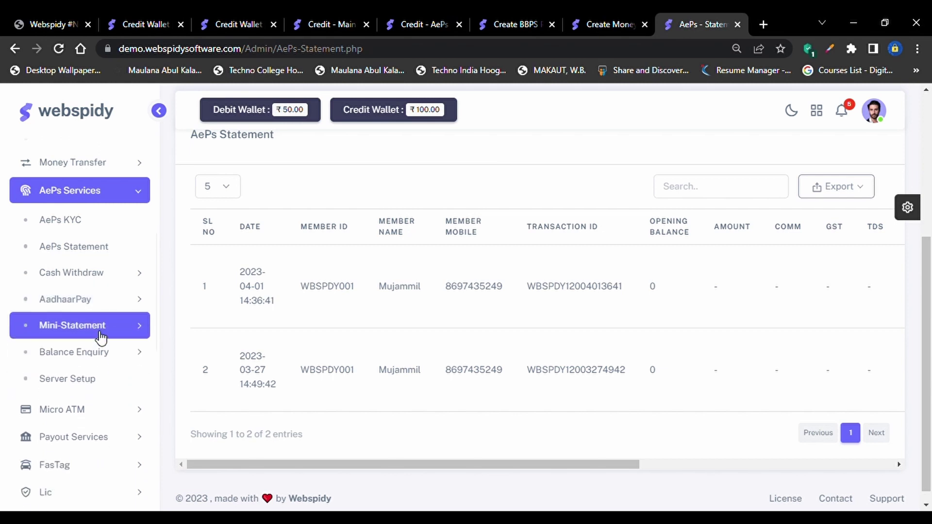
{"action": "left_click", "coordinate": [98, 328]}
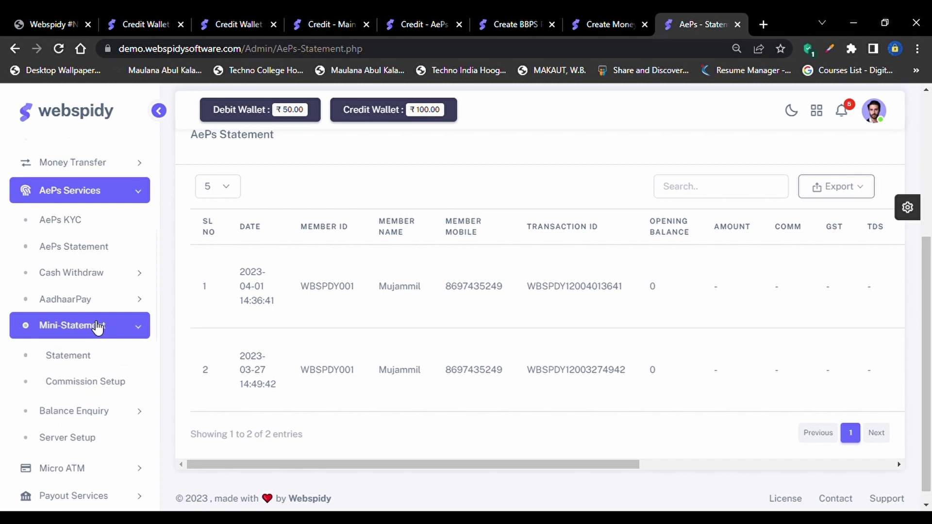
Open Commission Setup under Cash Withdraw to reach the package creation page
{"action": "left_click", "coordinate": [114, 412]}
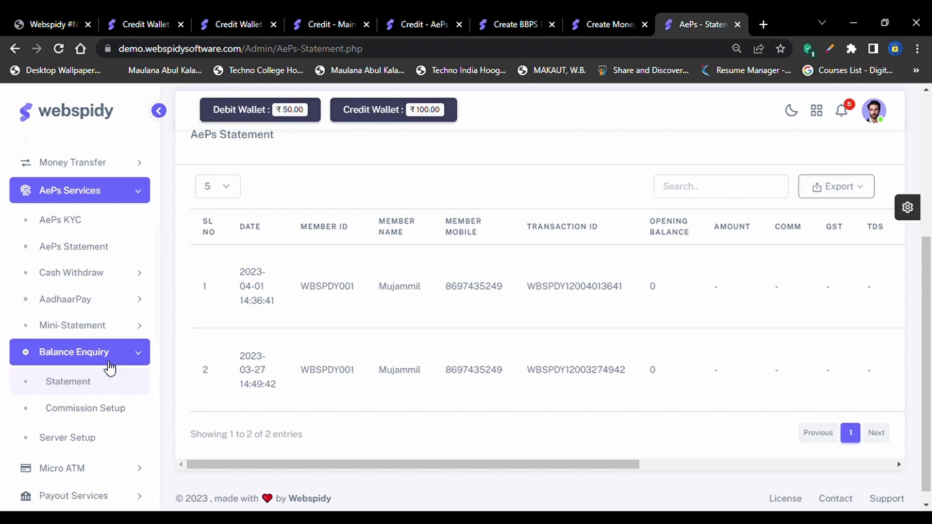
{"action": "left_click", "coordinate": [110, 278]}
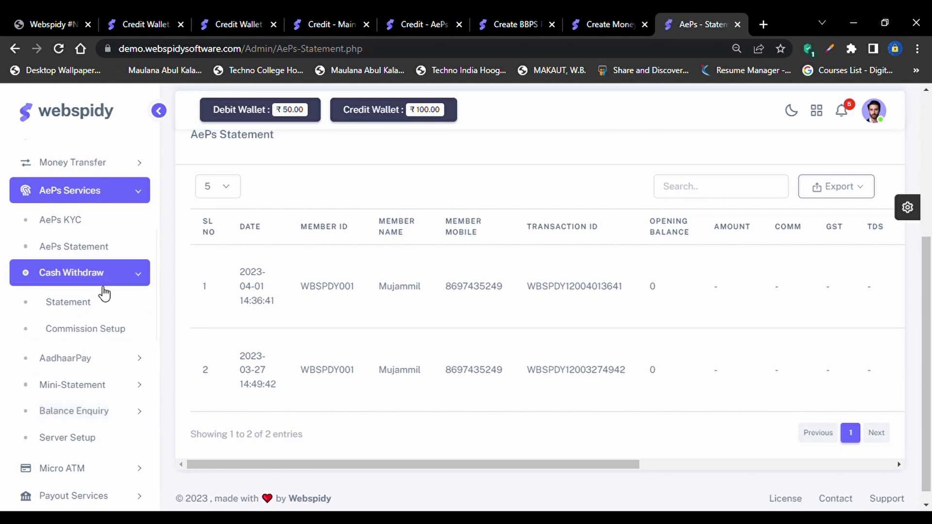
{"action": "left_click", "coordinate": [96, 311]}
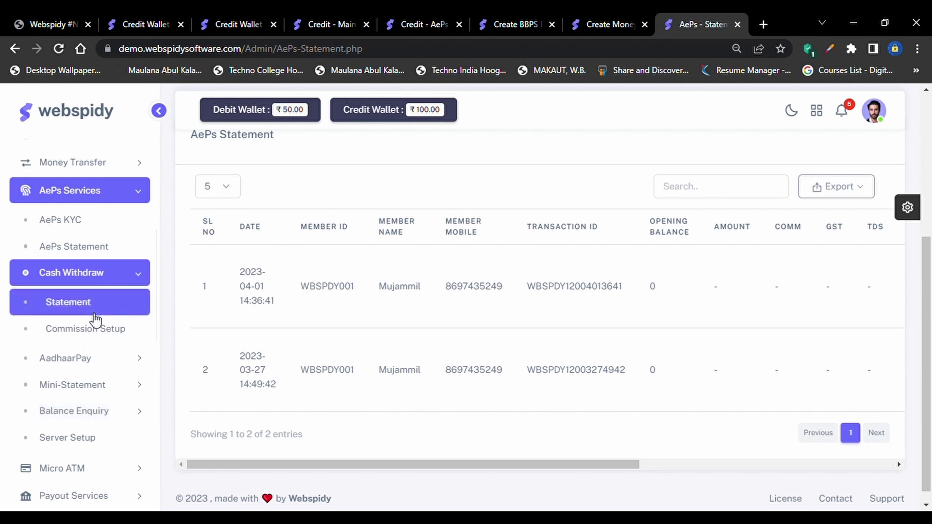
{"action": "left_click", "coordinate": [92, 358]}
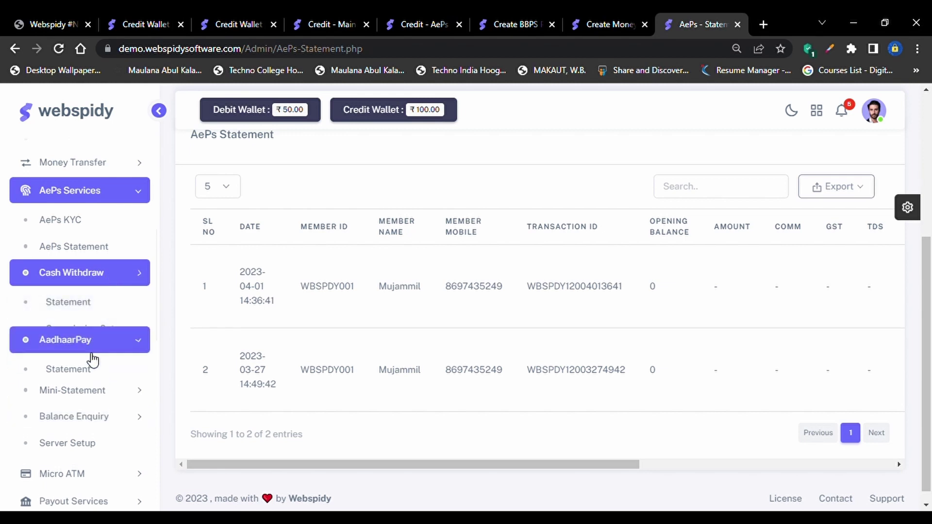
{"action": "left_click", "coordinate": [93, 329]}
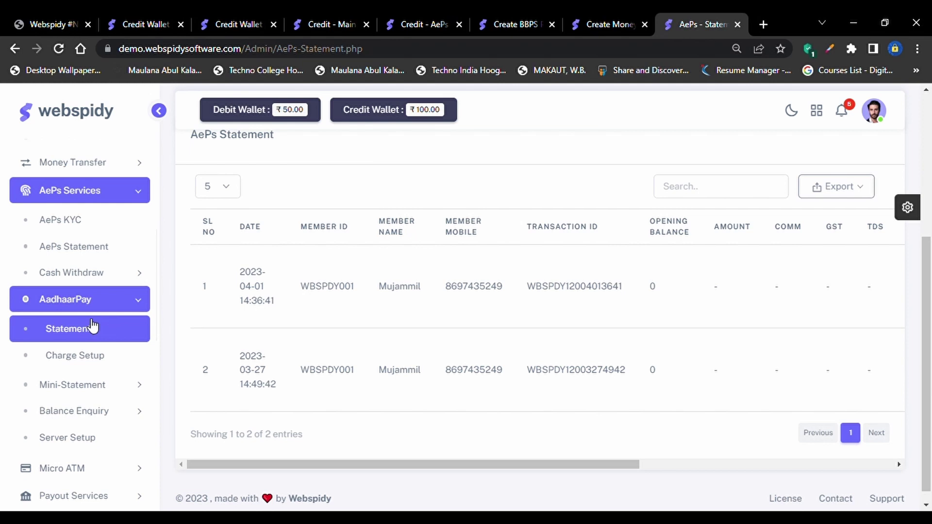
{"action": "left_click", "coordinate": [84, 275]}
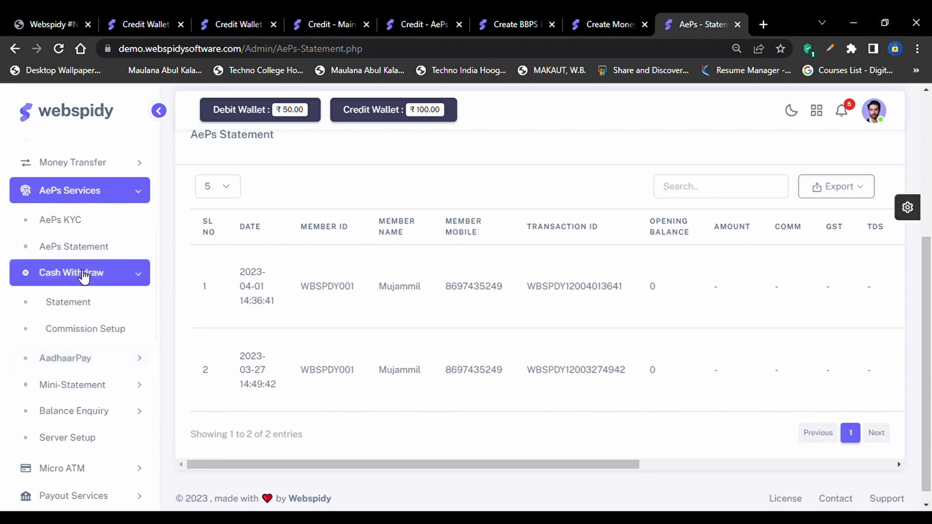
{"action": "left_click", "coordinate": [81, 329]}
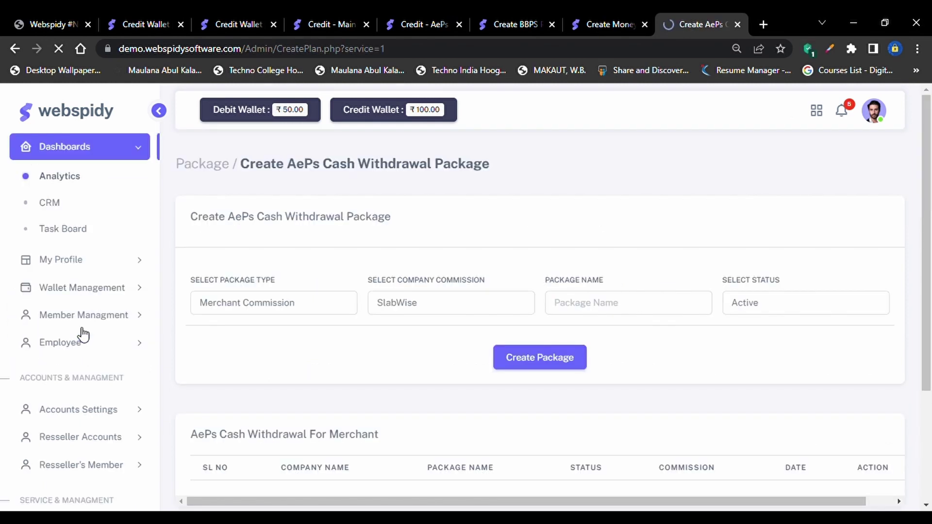
Create the package WEBSPIDY_STARTER and open its Go For Setup slab page
{"action": "scroll", "coordinate": [287, 360], "scroll_direction": "down", "scroll_amount": 3}
{"action": "scroll", "coordinate": [301, 347], "scroll_direction": "up", "scroll_amount": 1}
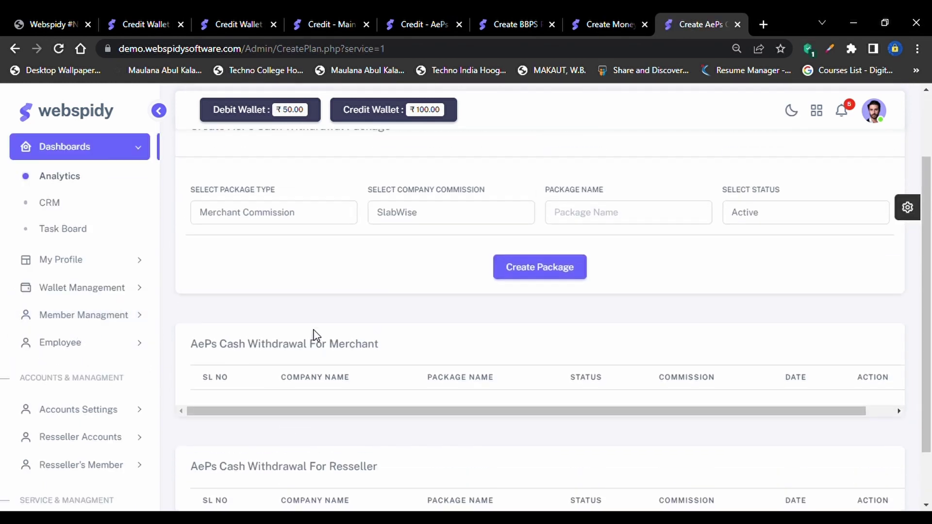
{"action": "scroll", "coordinate": [314, 335], "scroll_direction": "up", "scroll_amount": 1}
{"action": "left_click", "coordinate": [645, 271]}
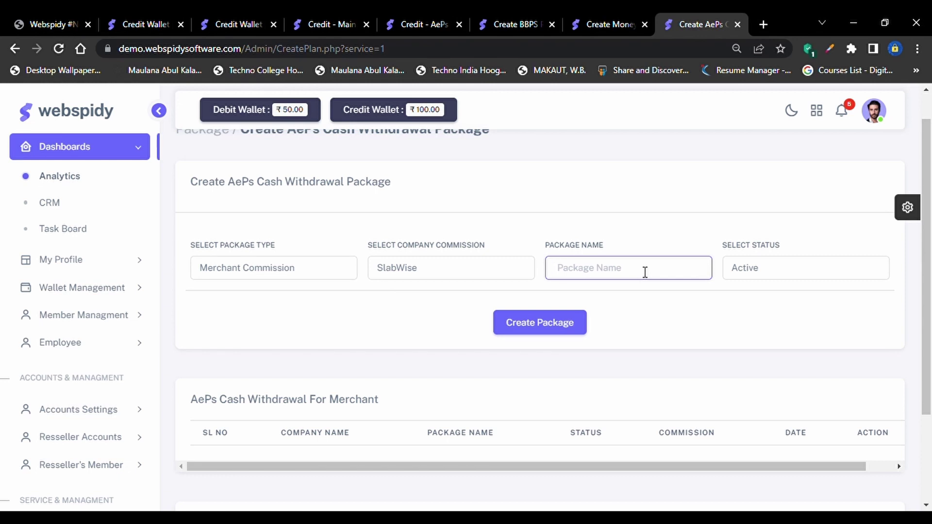
{"action": "type", "text": "WEBSPIDY_STARTER"}
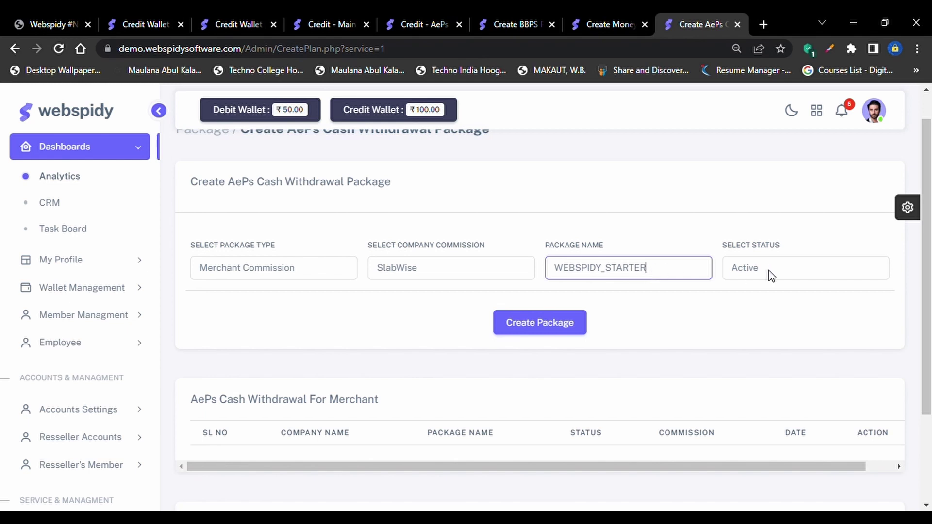
{"action": "left_click", "coordinate": [553, 332]}
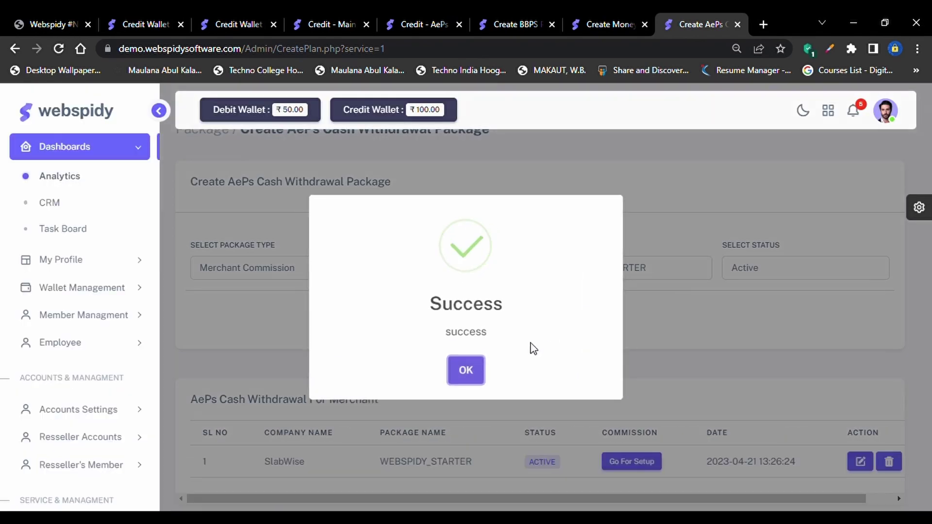
{"action": "left_click", "coordinate": [469, 370]}
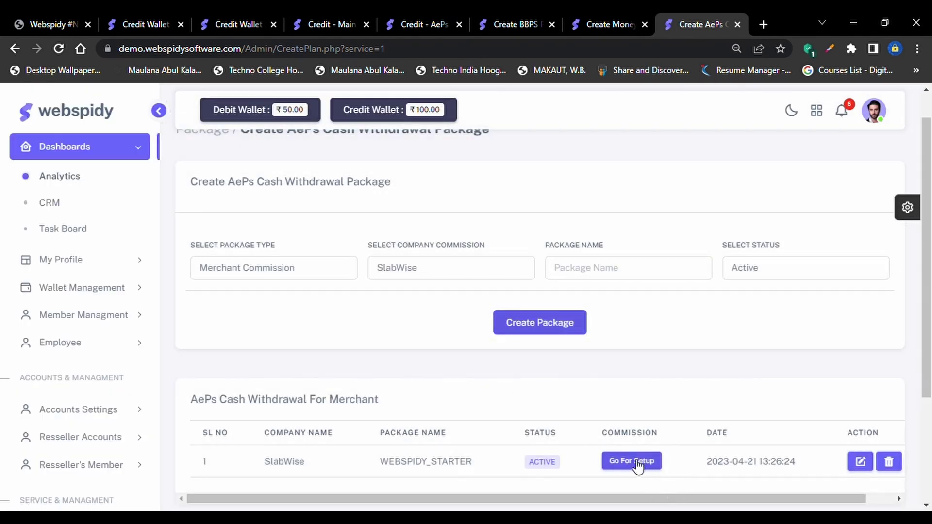
{"action": "scroll", "coordinate": [632, 461], "scroll_direction": "down", "scroll_amount": 1}
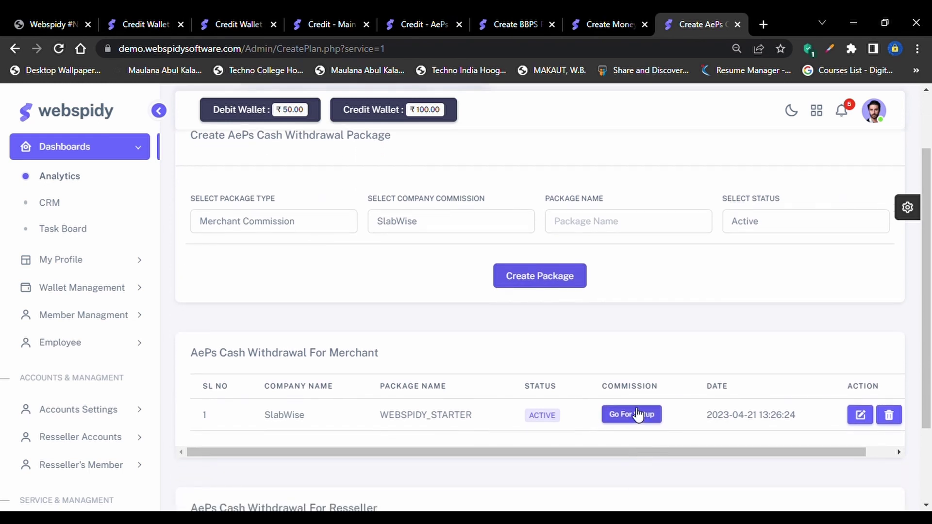
{"action": "left_click", "coordinate": [637, 416]}
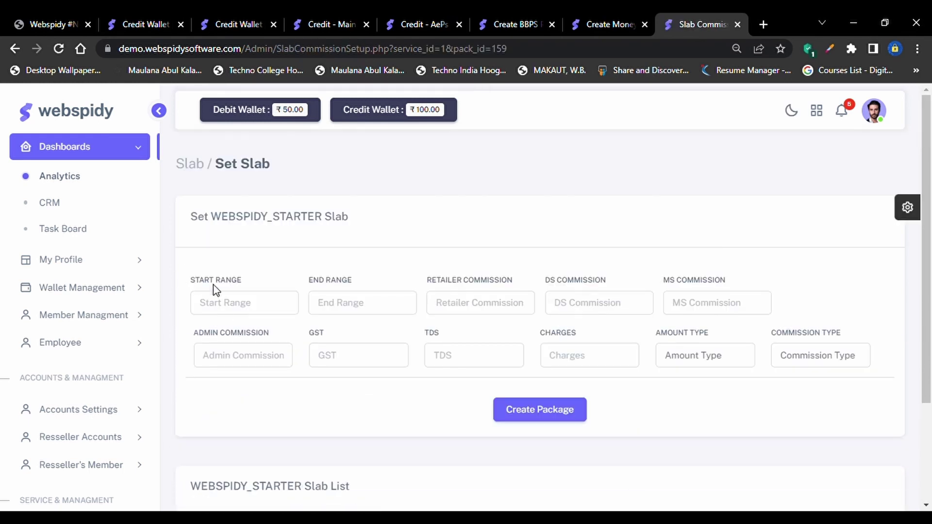
Enter slab range 100–500 with Retailer 2, DS 1, MS 0.5 and Admin 7 commissions
{"action": "left_click", "coordinate": [220, 303]}
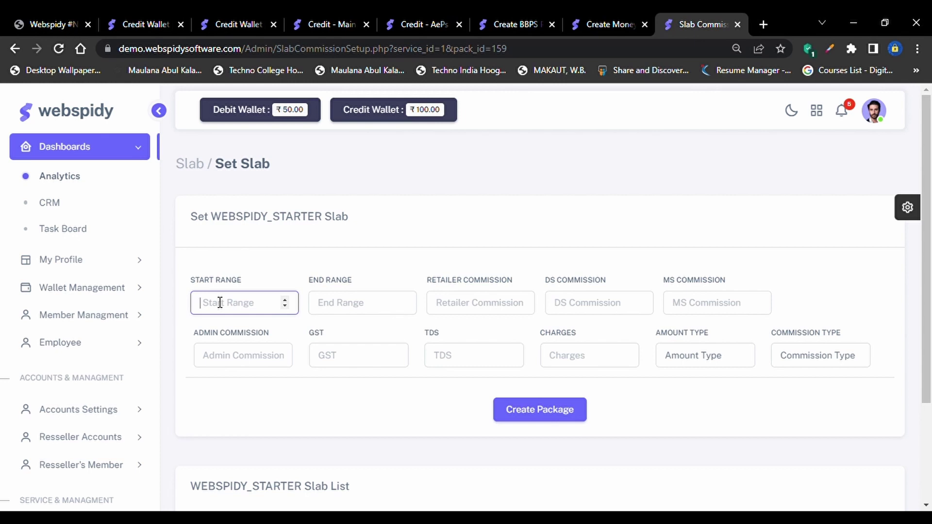
{"action": "key", "text": "Tab"}
{"action": "type", "text": "1"}
{"action": "left_click", "coordinate": [220, 303]}
{"action": "type", "text": "100"}
{"action": "key", "text": "Tab"}
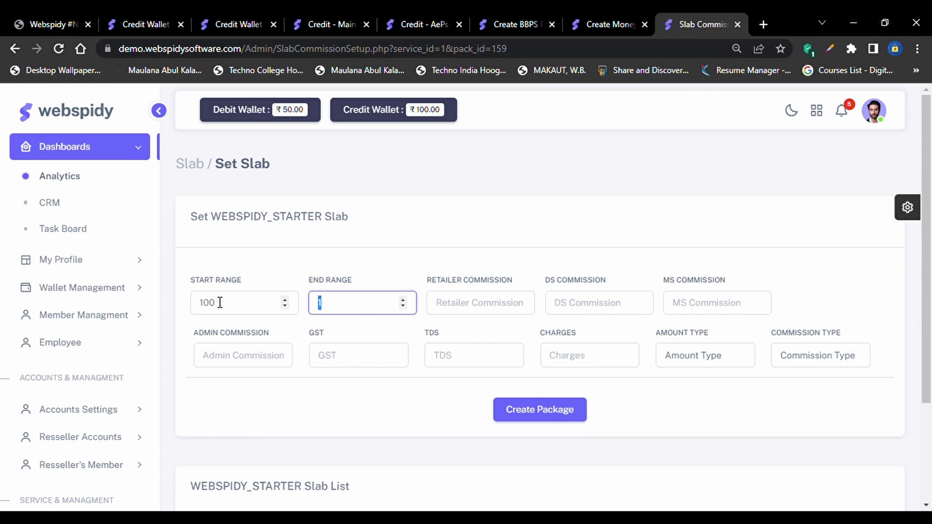
{"action": "key", "text": "BackSpace"}
{"action": "type", "text": "500"}
{"action": "key", "text": "Tab"}
{"action": "type", "text": "2"}
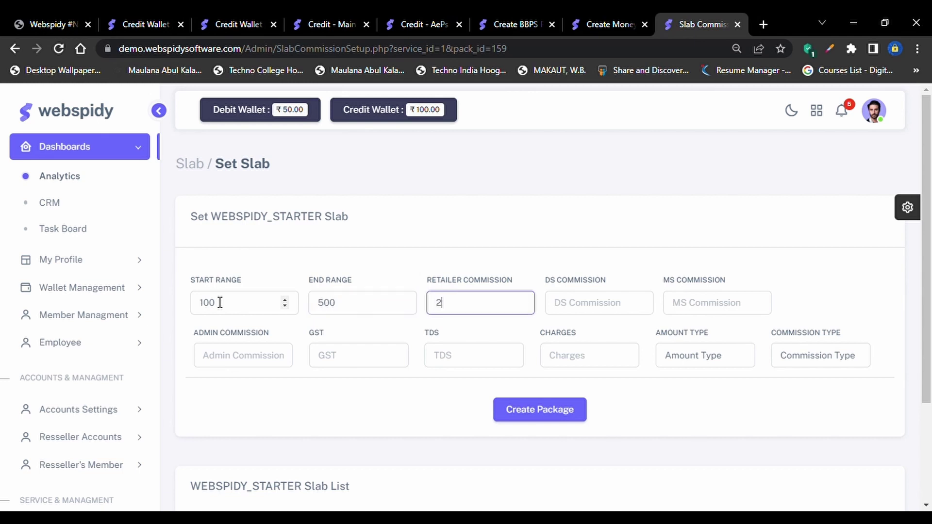
{"action": "key", "text": "Tab"}
{"action": "type", "text": "1"}
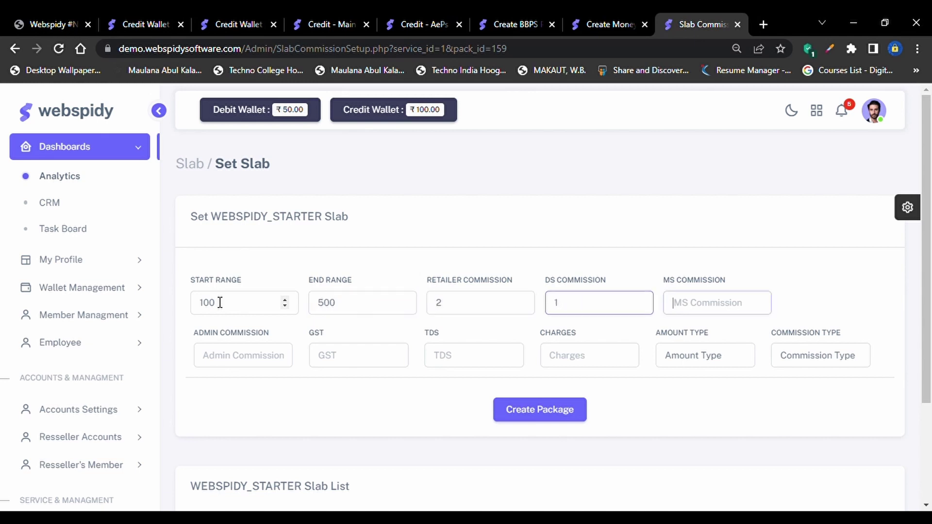
{"action": "key", "text": "Tab"}
{"action": "type", "text": "0"}
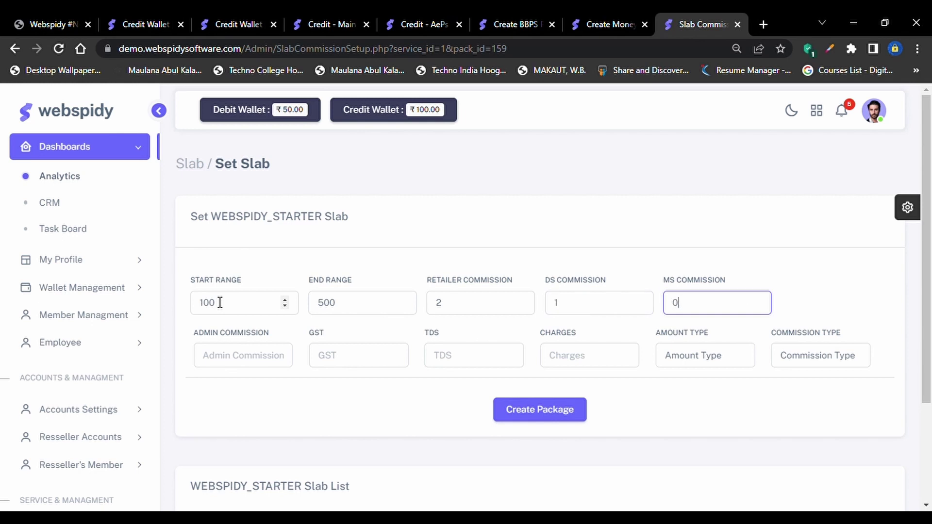
{"action": "type", "text": ".5"}
{"action": "key", "text": "Tab"}
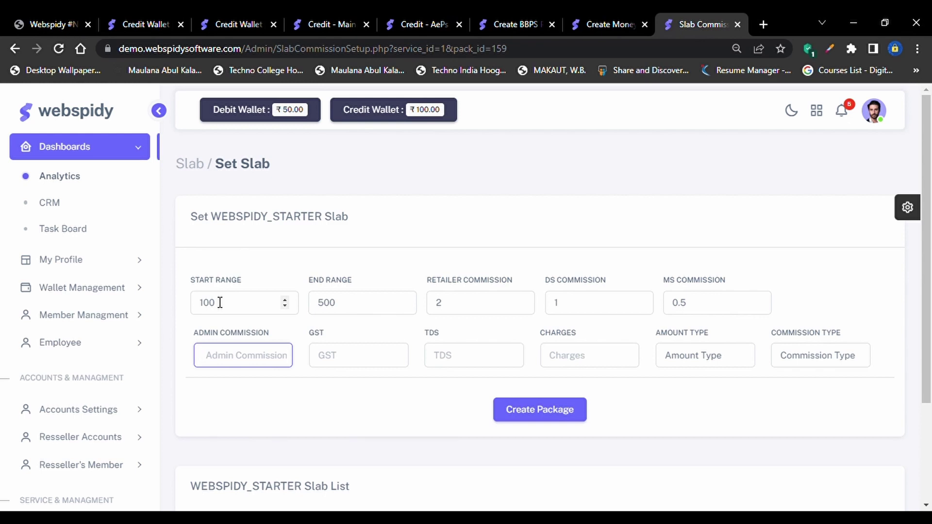
{"action": "type", "text": "7"}
Set GST, TDS and charges to 0, amount type Credit, commission type Flat, and save the slab
{"action": "key", "text": "Tab"}
{"action": "type", "text": "0"}
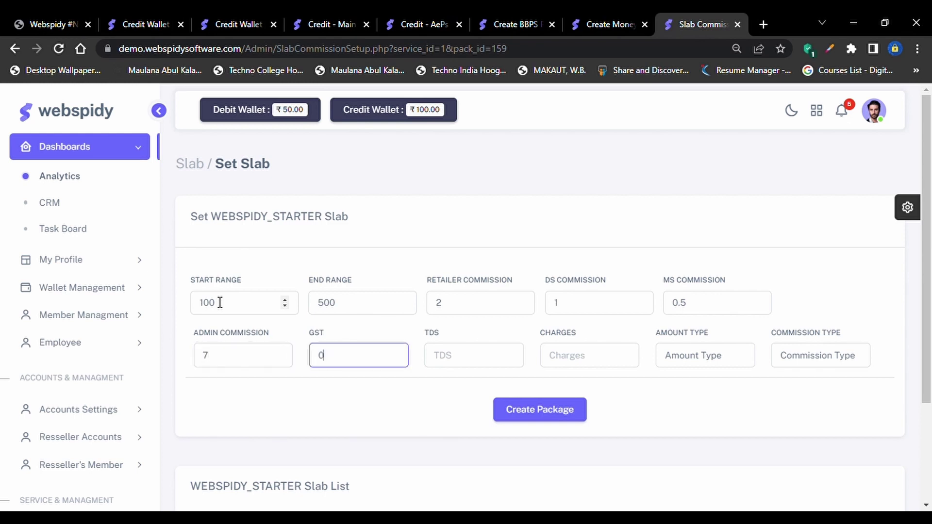
{"action": "key", "text": "Tab"}
{"action": "type", "text": "0"}
{"action": "key", "text": "Tab"}
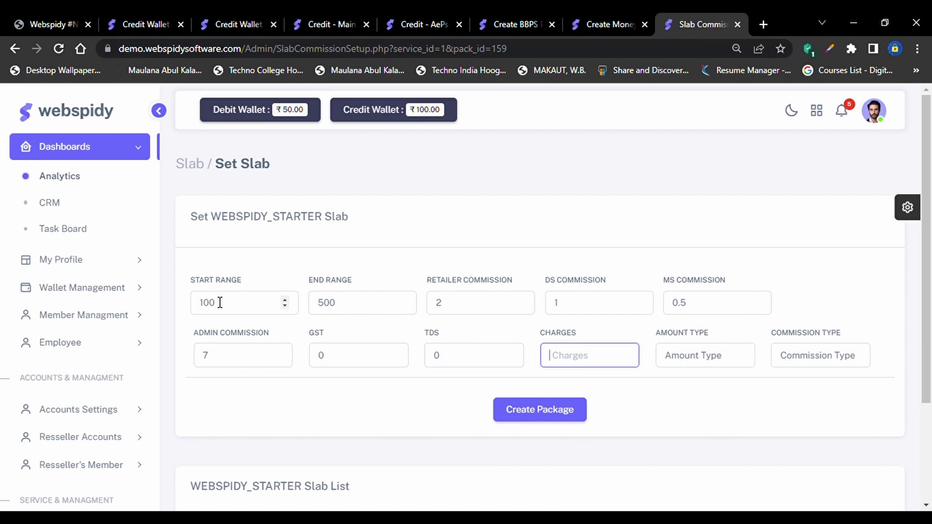
{"action": "type", "text": "10"}
{"action": "key", "text": "BackSpace"}
{"action": "type", "text": "0"}
{"action": "key", "text": "Tab"}
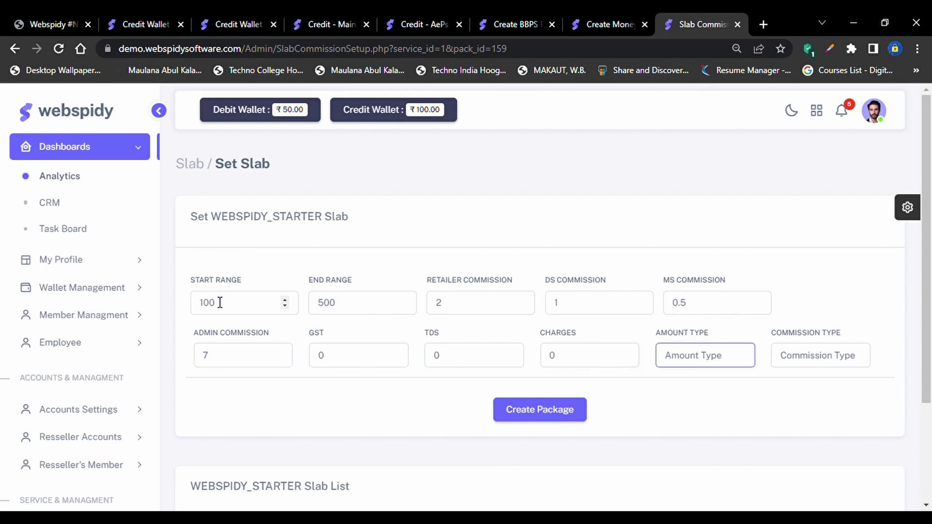
{"action": "type", "text": "Credit"}
{"action": "key", "text": "Tab"}
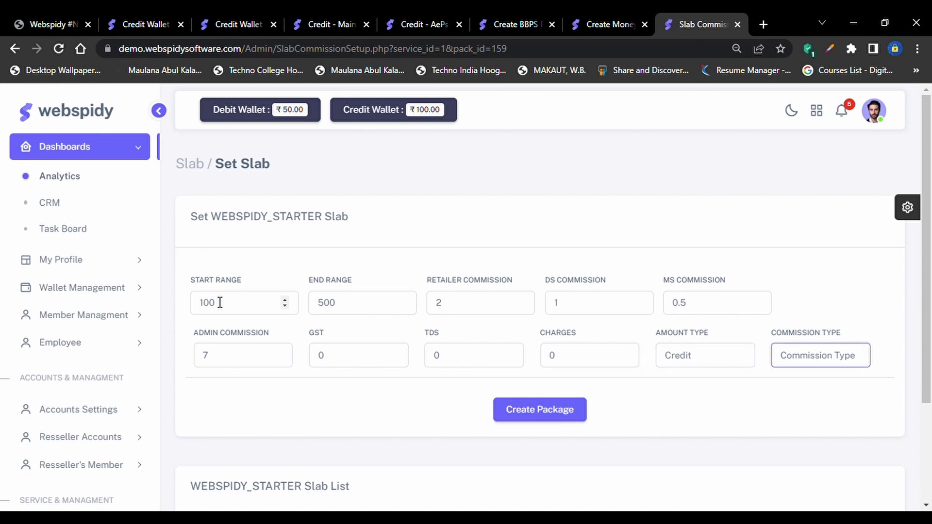
{"action": "type", "text": "Flat"}
{"action": "key", "text": "Down"}
{"action": "key", "text": "Up"}
{"action": "scroll", "coordinate": [220, 303], "scroll_direction": "down", "scroll_amount": 2}
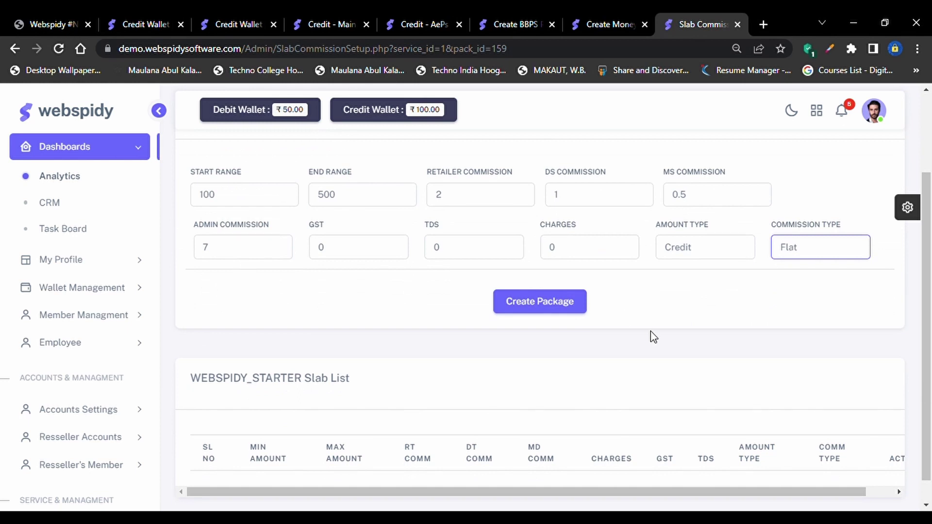
{"action": "left_click", "coordinate": [568, 302]}
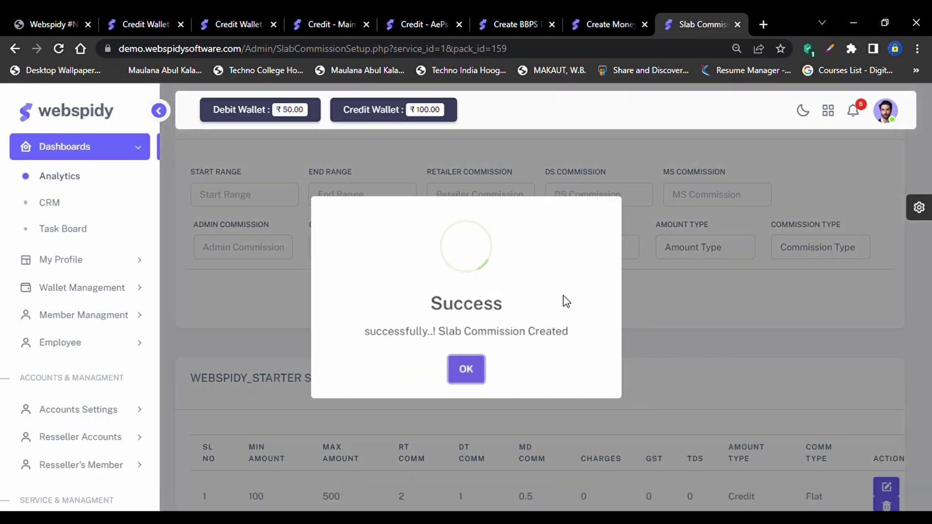
{"action": "left_click", "coordinate": [465, 371]}
{"action": "scroll", "coordinate": [462, 372], "scroll_direction": "down", "scroll_amount": 2}
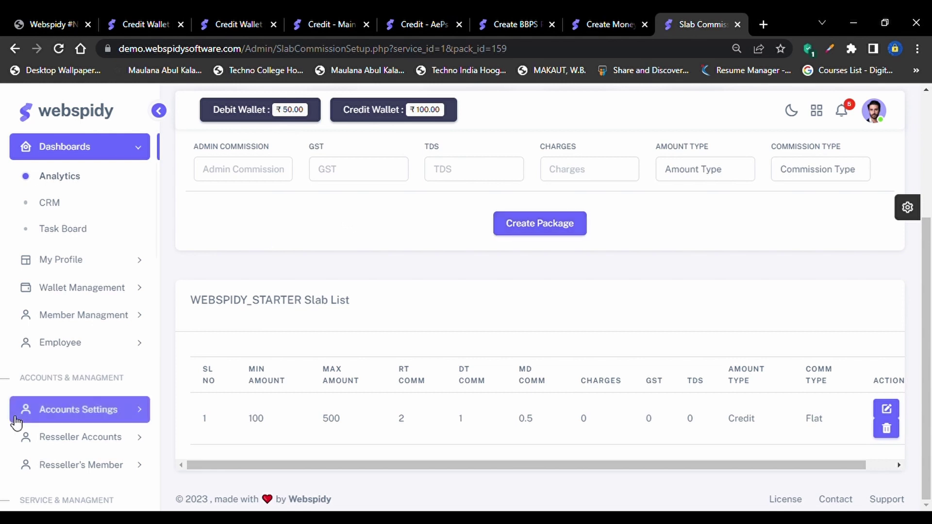
In the sidebar, expand AePs Services, its AadhaarPay submenu, and then the Micro ATM menu
{"action": "scroll", "coordinate": [20, 412], "scroll_direction": "down", "scroll_amount": 5}
{"action": "scroll", "coordinate": [73, 377], "scroll_direction": "down", "scroll_amount": 2}
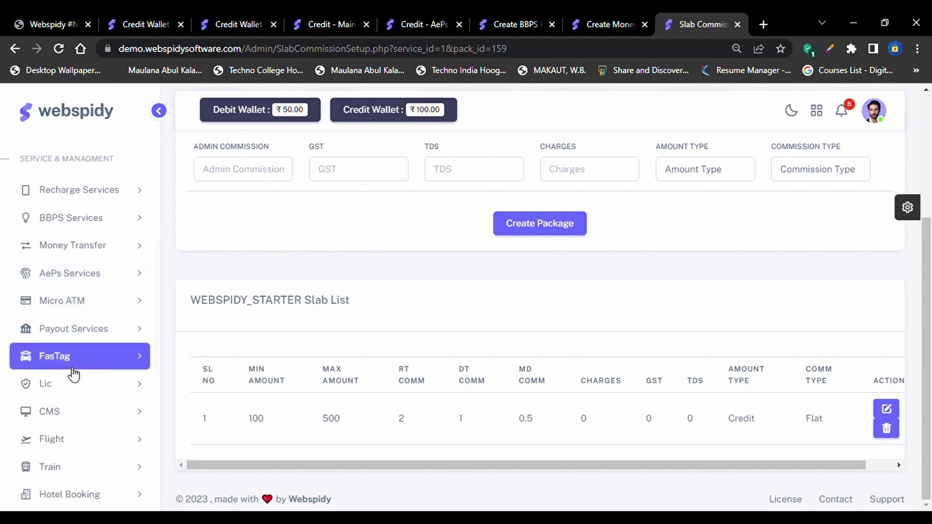
{"action": "left_click", "coordinate": [93, 270]}
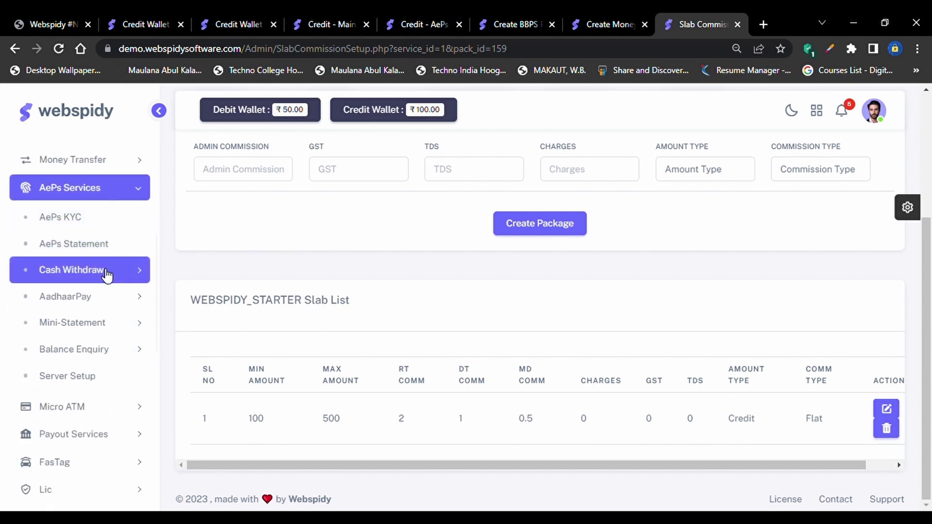
{"action": "left_click", "coordinate": [108, 296]}
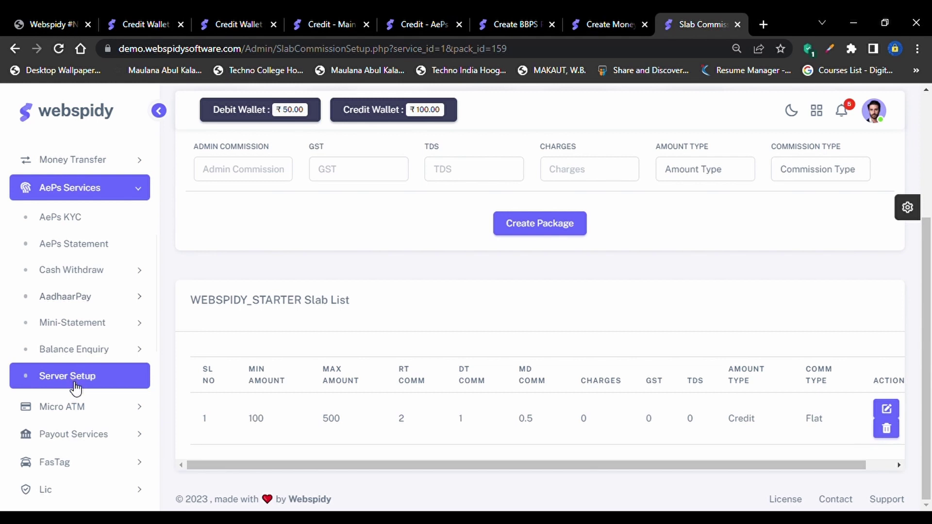
{"action": "left_click", "coordinate": [94, 416]}
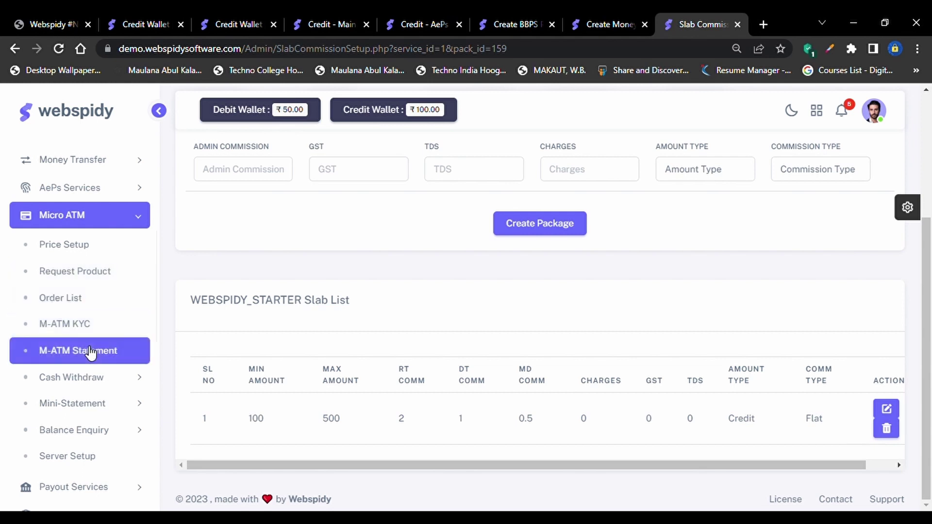
Expand Micro ATM's Cash Withdraw and Mini-Statement submenus, then go to Price Setup
{"action": "left_click", "coordinate": [114, 384]}
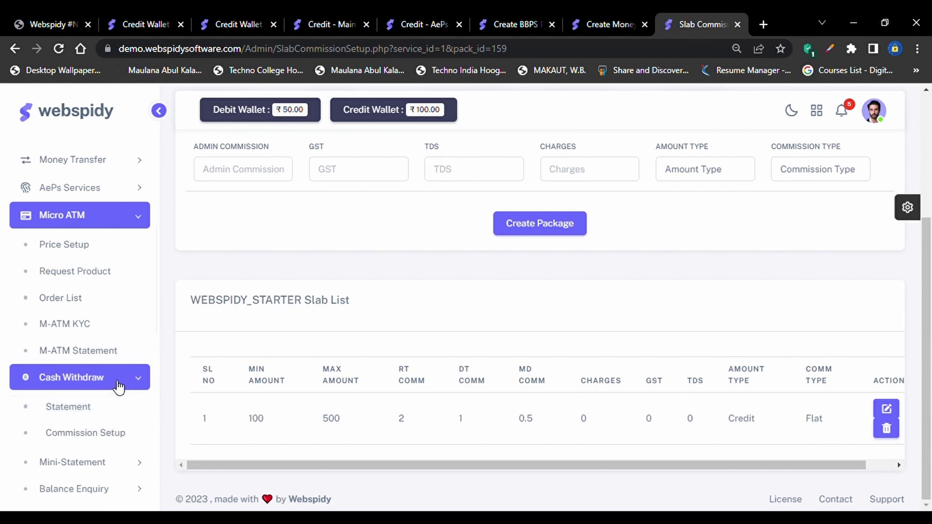
{"action": "left_click", "coordinate": [125, 470]}
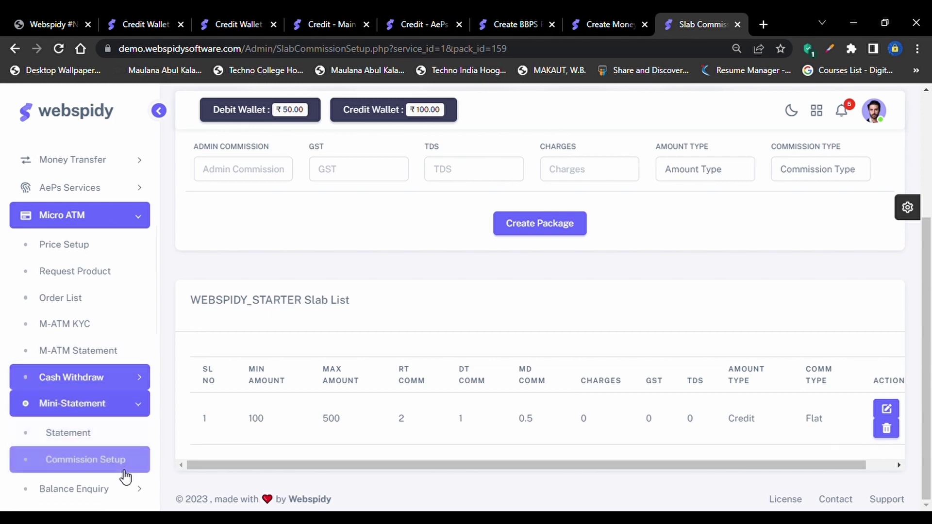
{"action": "scroll", "coordinate": [110, 437], "scroll_direction": "down", "scroll_amount": 1}
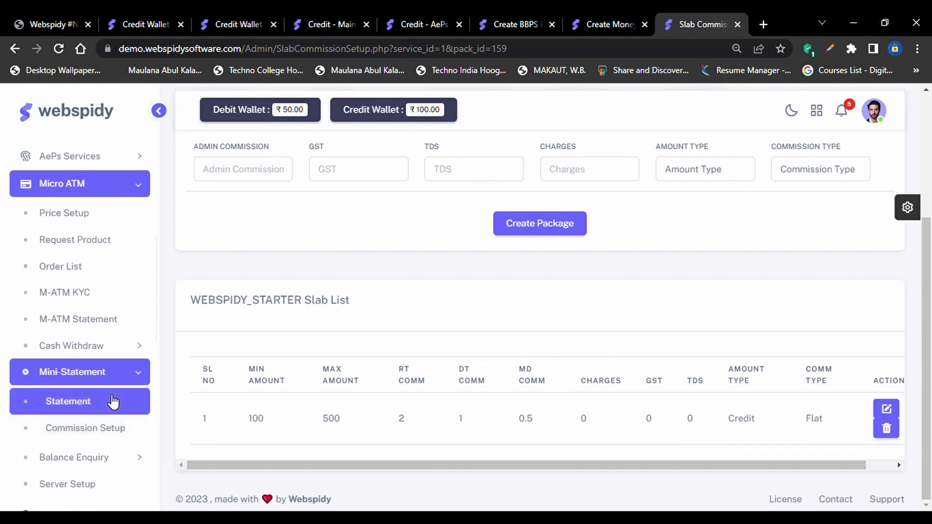
{"action": "scroll", "coordinate": [114, 442], "scroll_direction": "down", "scroll_amount": 1}
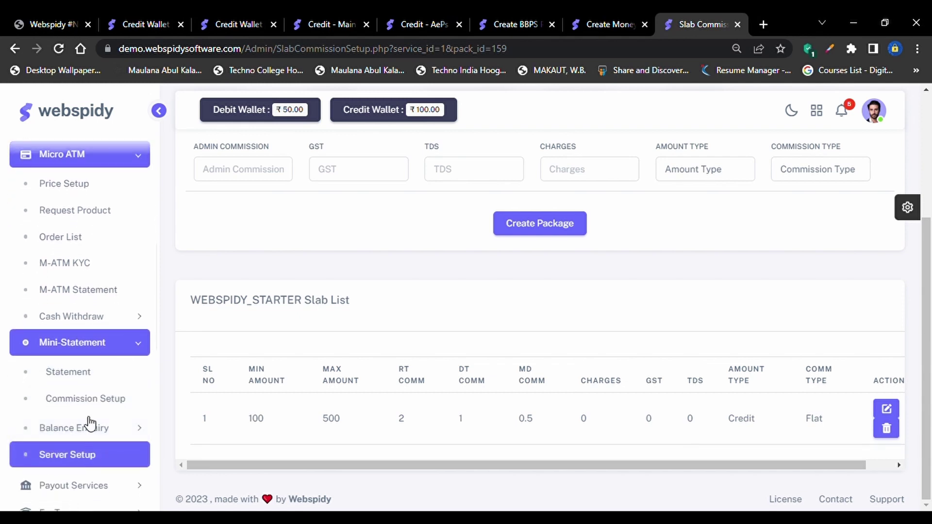
{"action": "scroll", "coordinate": [89, 341], "scroll_direction": "up", "scroll_amount": 1}
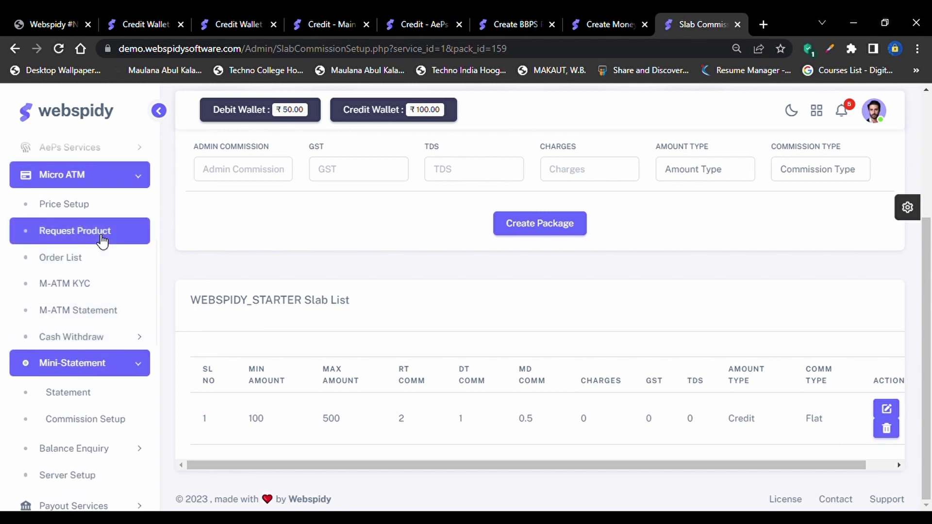
{"action": "scroll", "coordinate": [90, 262], "scroll_direction": "up", "scroll_amount": 1}
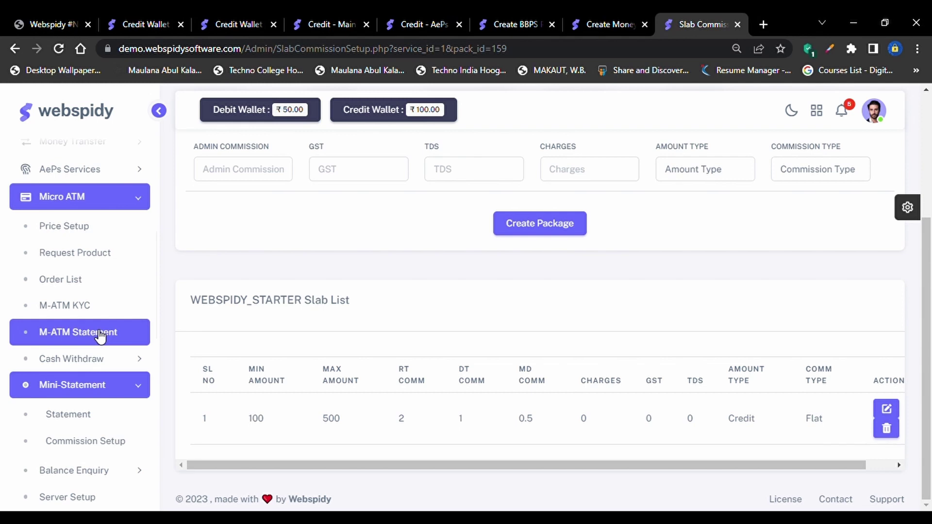
{"action": "left_click", "coordinate": [106, 370]}
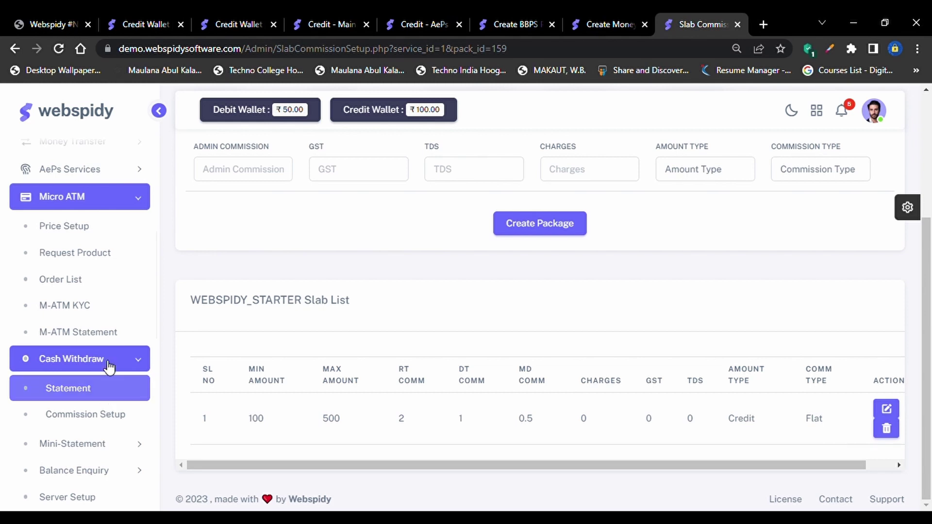
{"action": "left_click", "coordinate": [73, 225]}
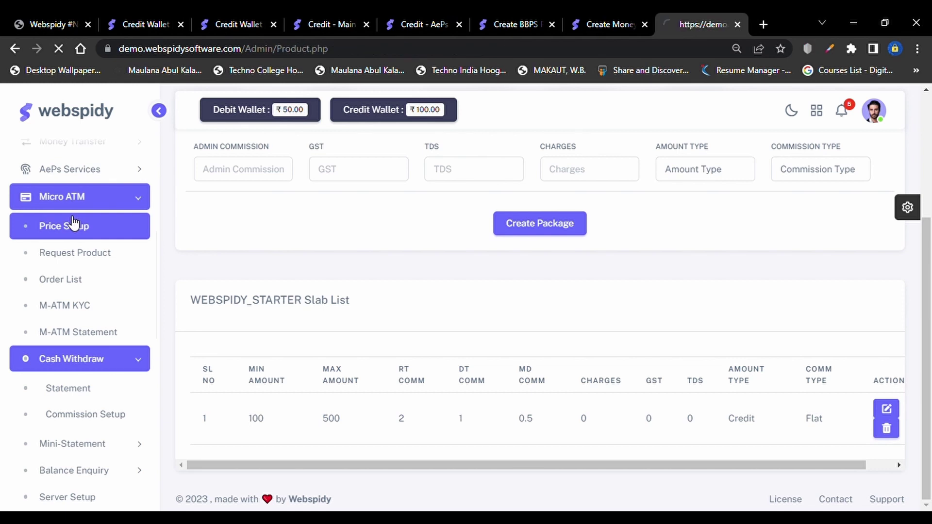
Set Product Type to M-ATM Device and name the product MANTRA DEVICE
{"action": "scroll", "coordinate": [503, 389], "scroll_direction": "down", "scroll_amount": 3}
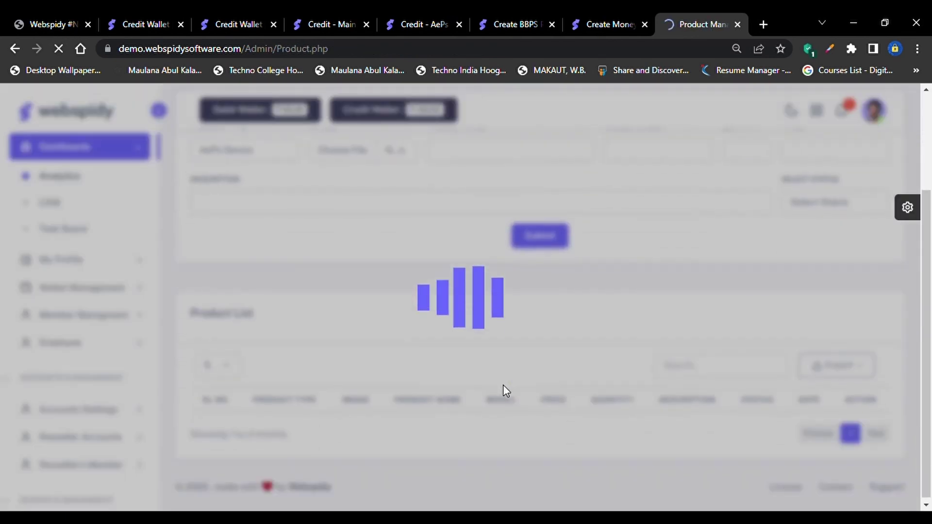
{"action": "scroll", "coordinate": [437, 355], "scroll_direction": "up", "scroll_amount": 3}
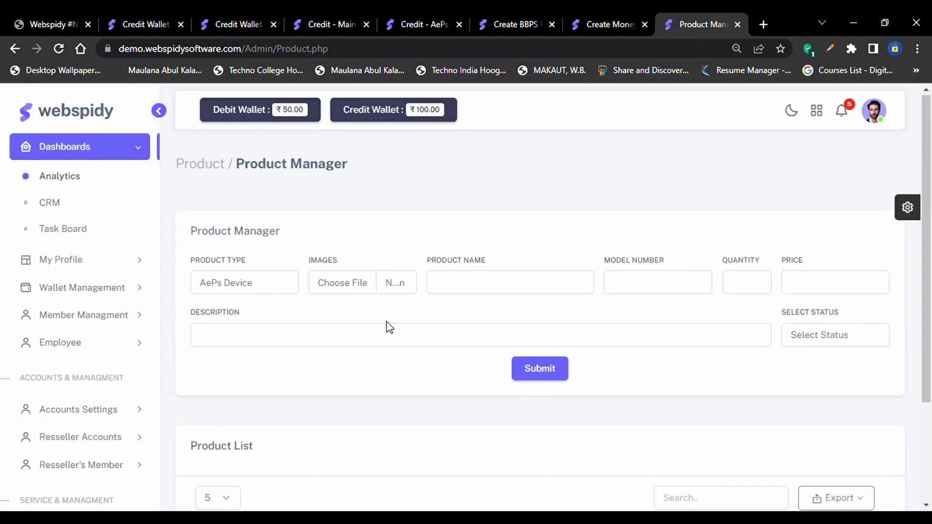
{"action": "left_click", "coordinate": [218, 286]}
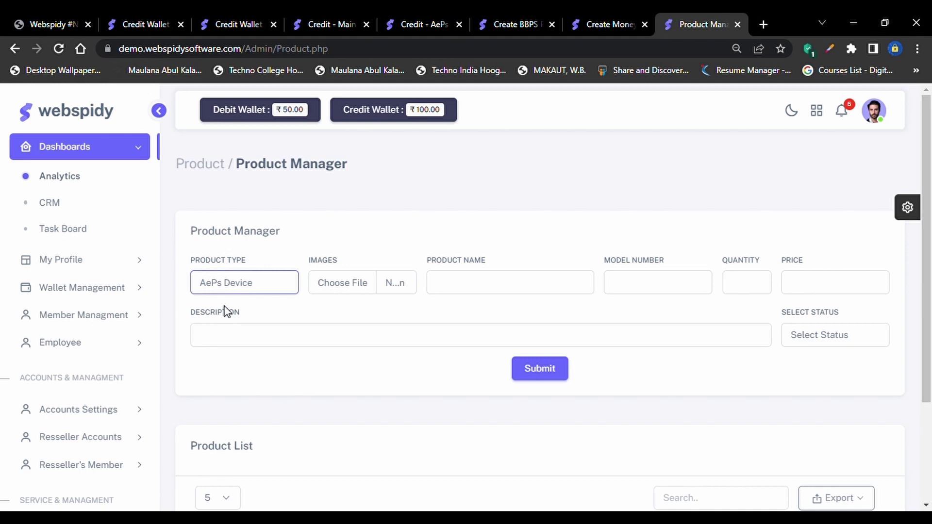
{"action": "key", "text": "Down"}
{"action": "left_click", "coordinate": [349, 287]}
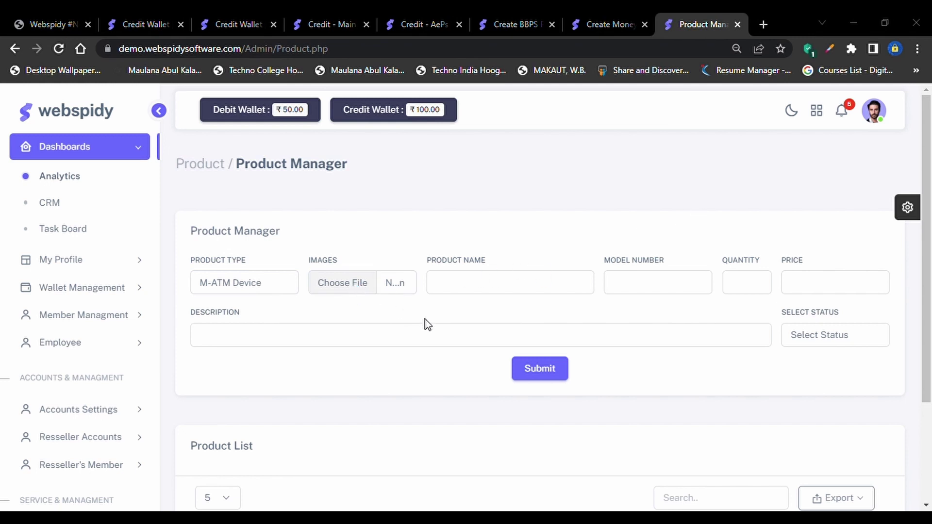
{"action": "key", "text": "Escape"}
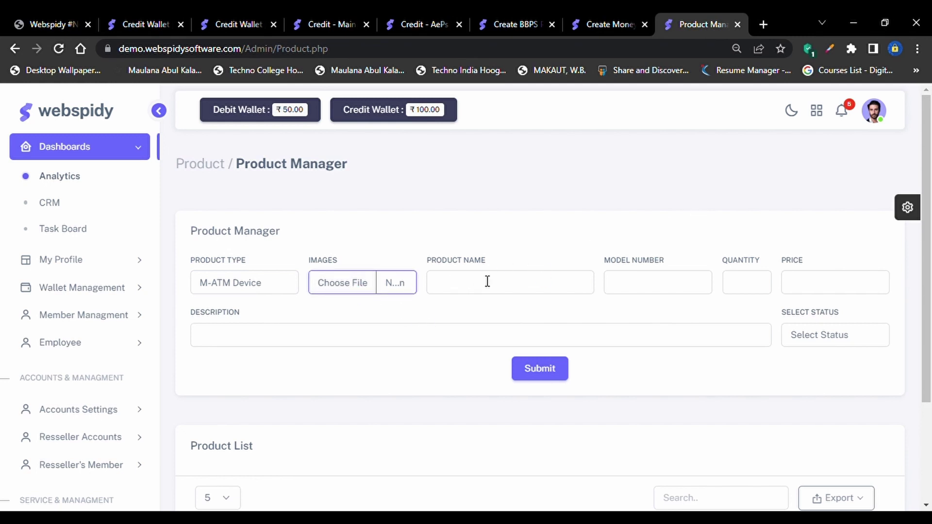
{"action": "left_click", "coordinate": [487, 282]}
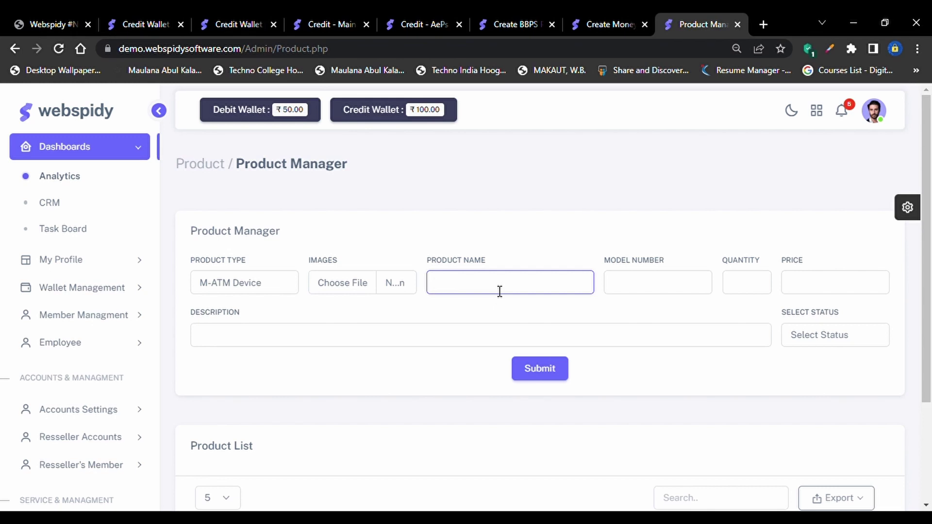
{"action": "type", "text": "MANTRA DEVICE"}
Enter model MTRA-01232232, quantity 10, price 2000, a description and Active status, then submit
{"action": "key", "text": "Tab"}
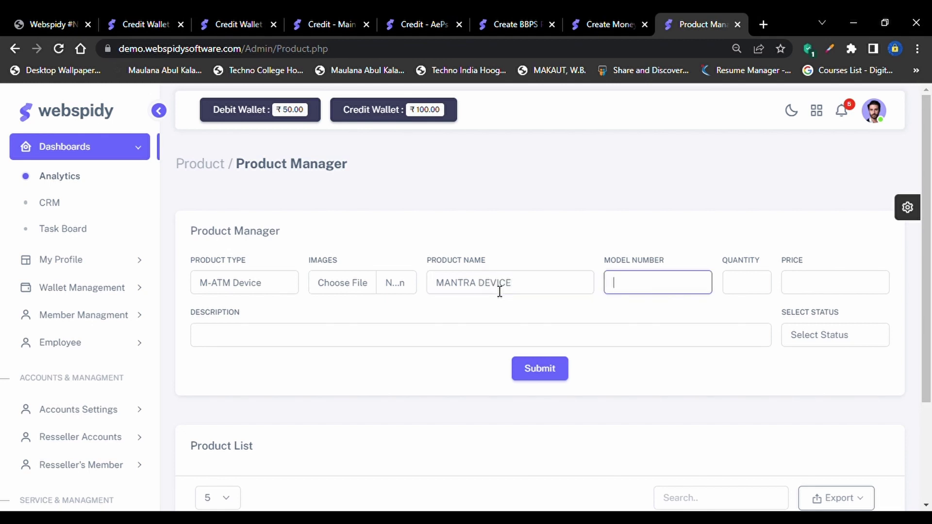
{"action": "type", "text": "MTRA-01232232"}
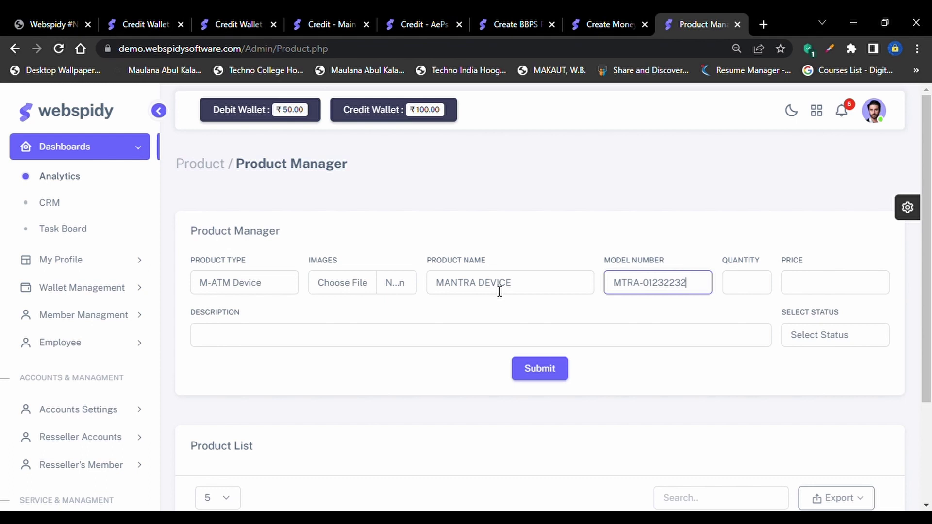
{"action": "key", "text": "Tab"}
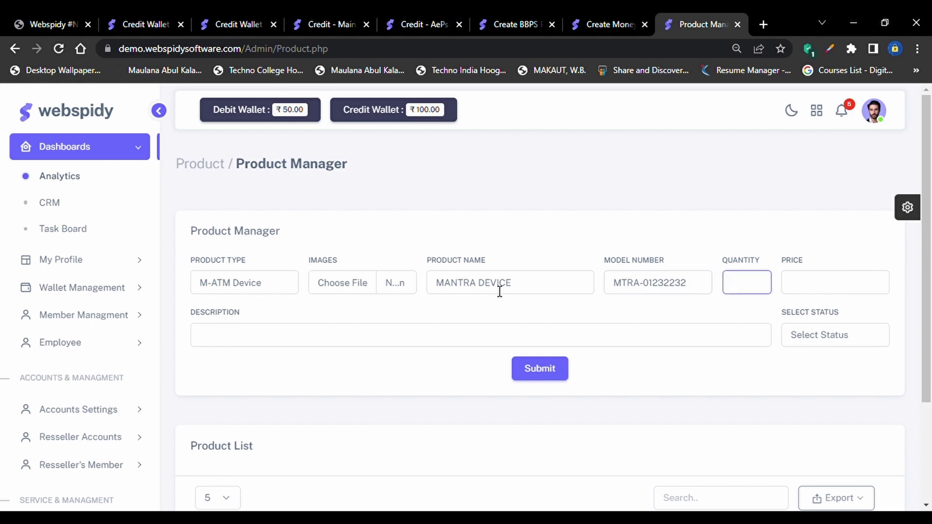
{"action": "type", "text": "10"}
{"action": "key", "text": "Tab"}
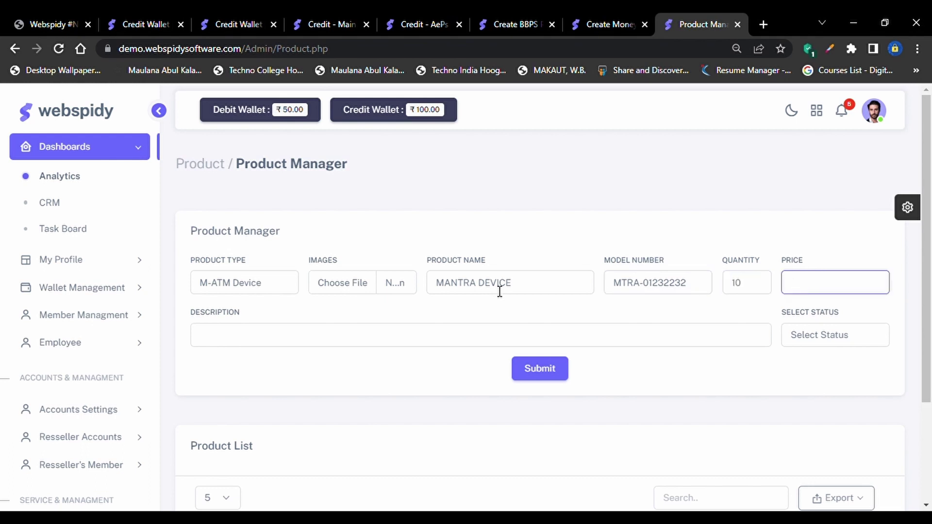
{"action": "type", "text": "2000"}
{"action": "key", "text": "Tab"}
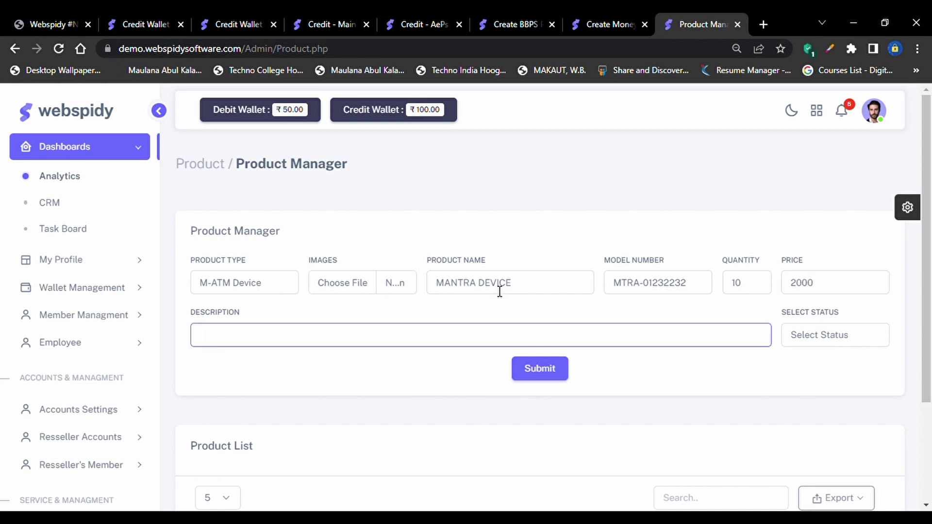
{"action": "type", "text": "GDCHBXNM"}
{"action": "key", "text": "Tab"}
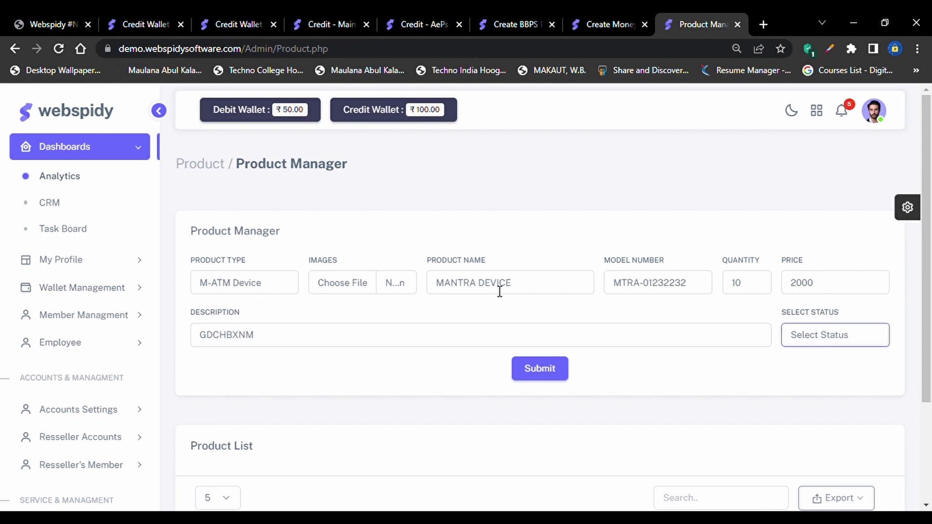
{"action": "key", "text": "Down"}
{"action": "scroll", "coordinate": [500, 291], "scroll_direction": "down", "scroll_amount": 2}
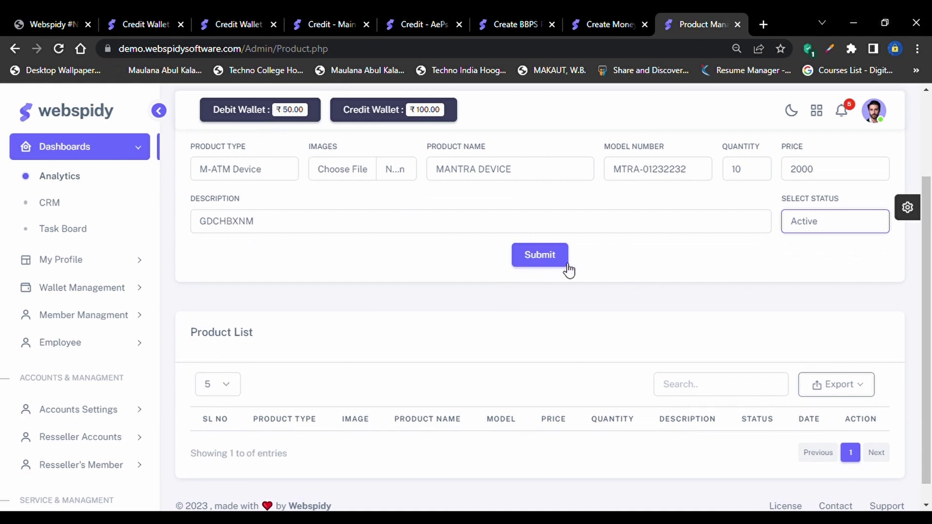
{"action": "left_click", "coordinate": [546, 262]}
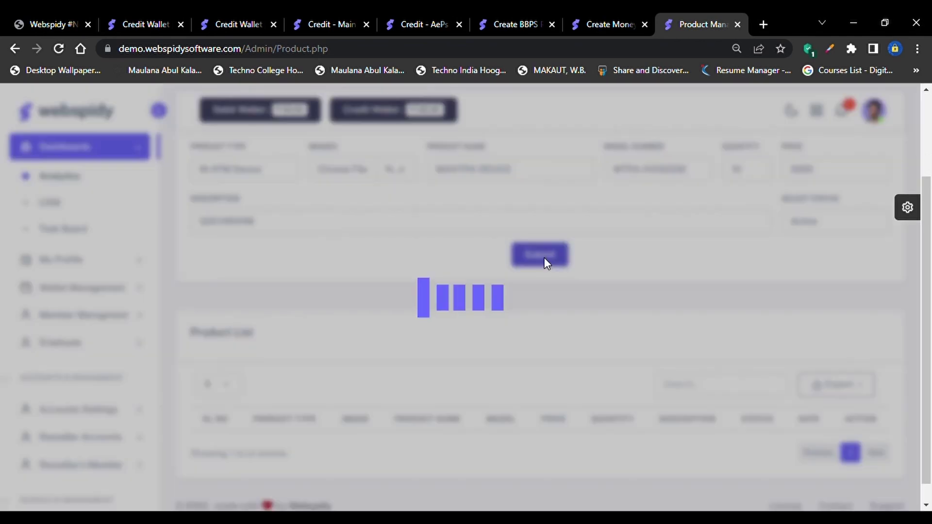
Dismiss the confirmation, check MANTRA DEVICE in the Product List, and expand Micro ATM in the sidebar
{"action": "left_click", "coordinate": [480, 373]}
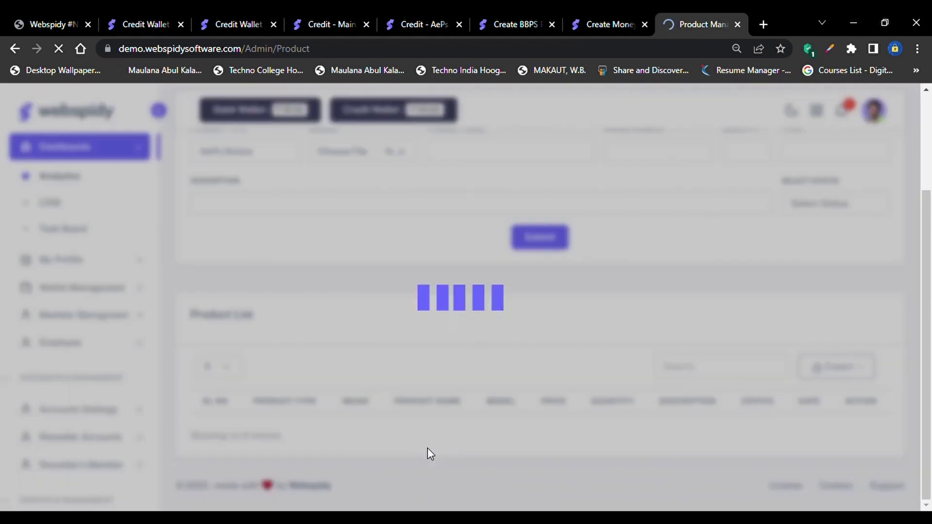
{"action": "scroll", "coordinate": [491, 421], "scroll_direction": "down", "scroll_amount": 2}
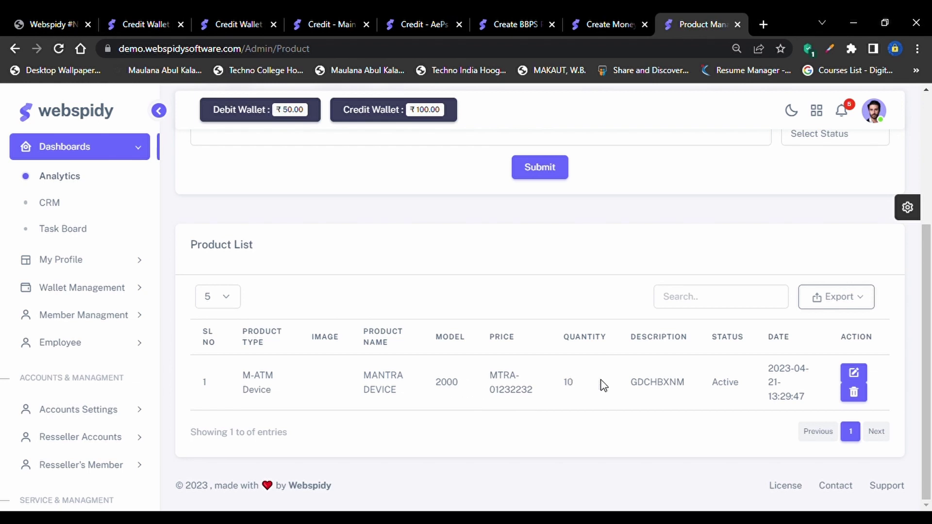
{"action": "scroll", "coordinate": [551, 411], "scroll_direction": "up", "scroll_amount": 3}
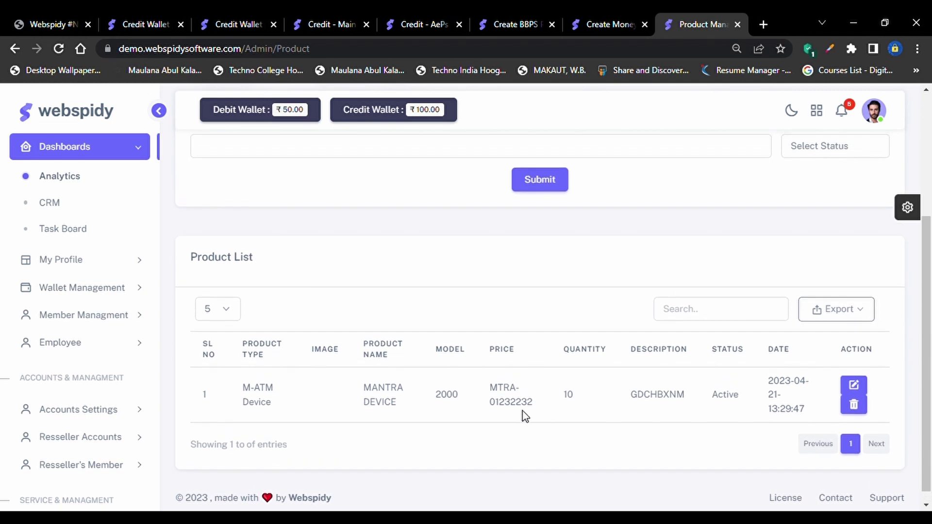
{"action": "scroll", "coordinate": [525, 416], "scroll_direction": "up", "scroll_amount": 2}
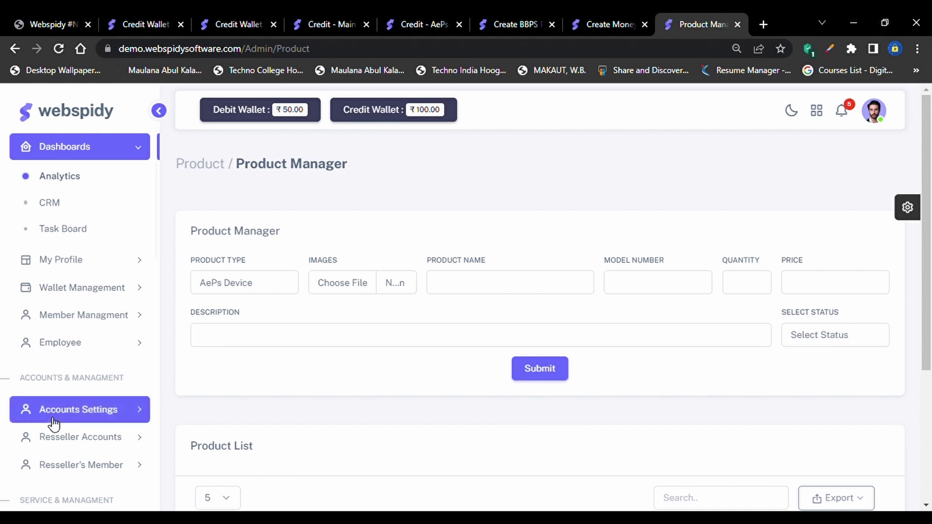
{"action": "scroll", "coordinate": [52, 422], "scroll_direction": "down", "scroll_amount": 5}
{"action": "scroll", "coordinate": [87, 301], "scroll_direction": "down", "scroll_amount": 1}
{"action": "scroll", "coordinate": [131, 398], "scroll_direction": "down", "scroll_amount": 1}
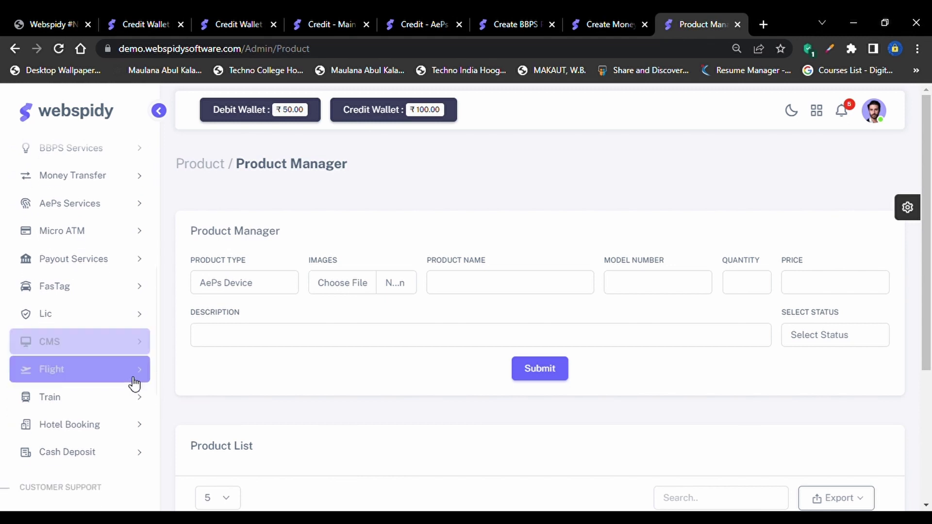
{"action": "left_click", "coordinate": [83, 231]}
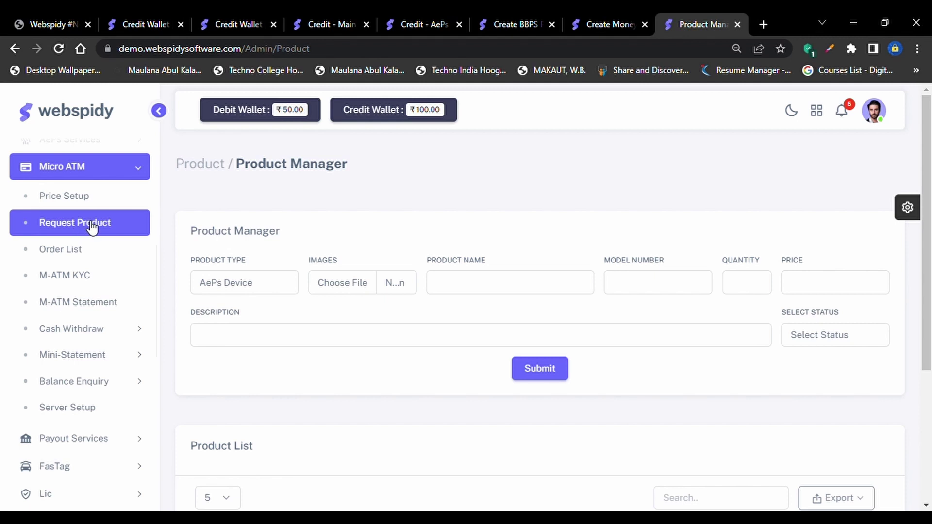
Navigate through Micro ATM > Cash Withdraw to the Commission Setup page
{"action": "left_click", "coordinate": [63, 251]}
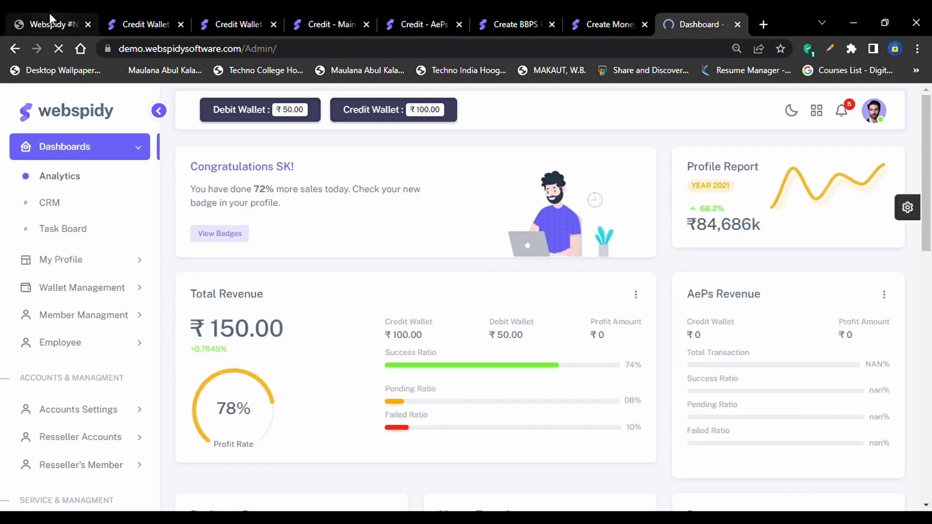
{"action": "left_click", "coordinate": [15, 49]}
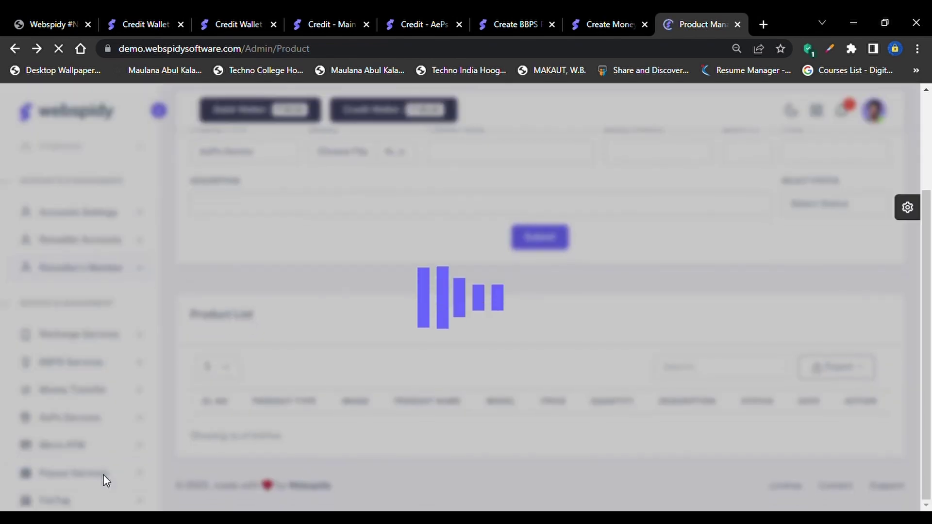
{"action": "scroll", "coordinate": [110, 375], "scroll_direction": "down", "scroll_amount": 2}
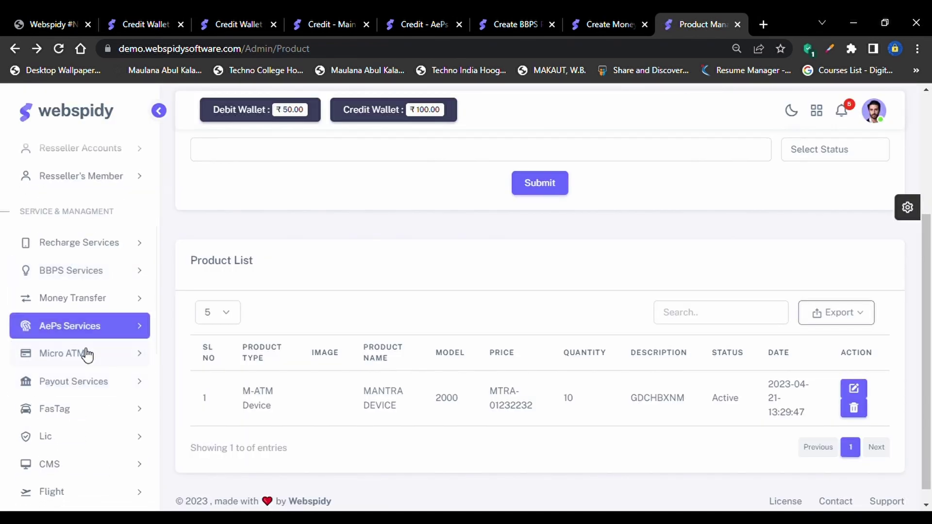
{"action": "left_click", "coordinate": [86, 353]}
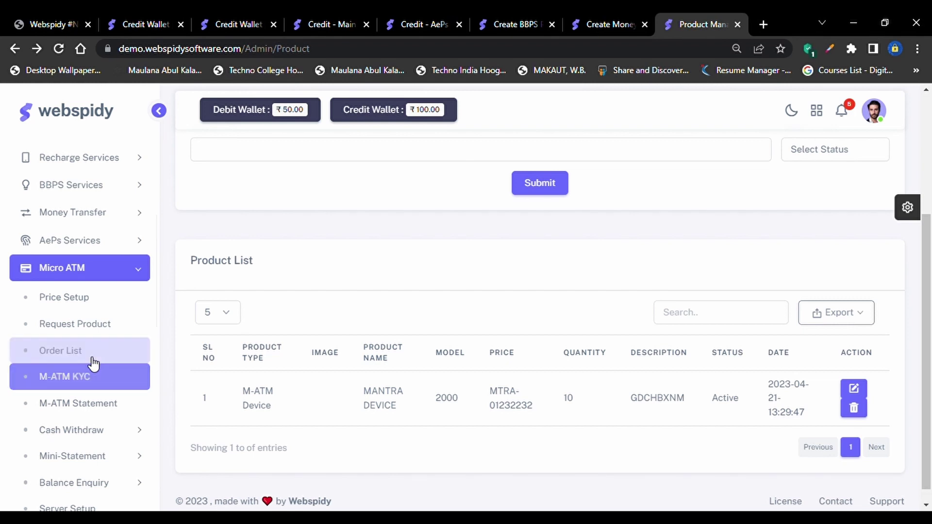
{"action": "scroll", "coordinate": [104, 407], "scroll_direction": "down", "scroll_amount": 3}
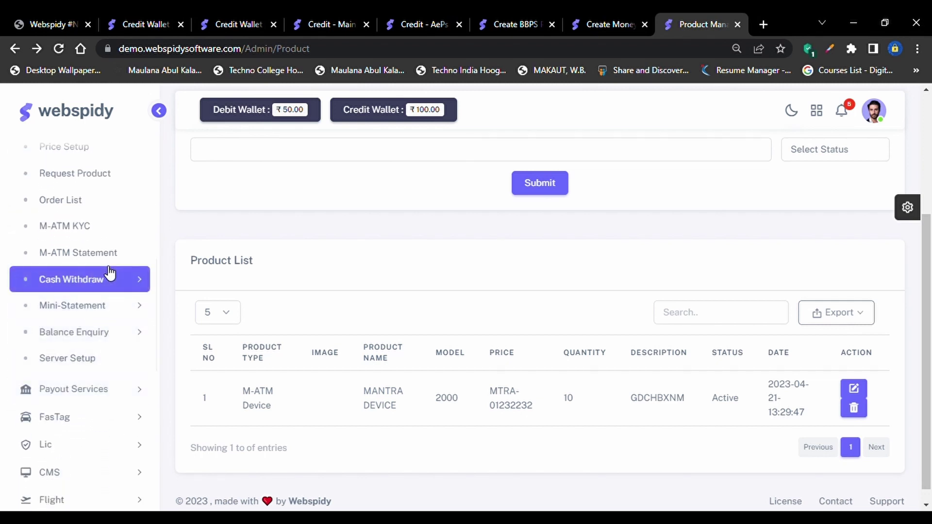
{"action": "left_click", "coordinate": [111, 273]}
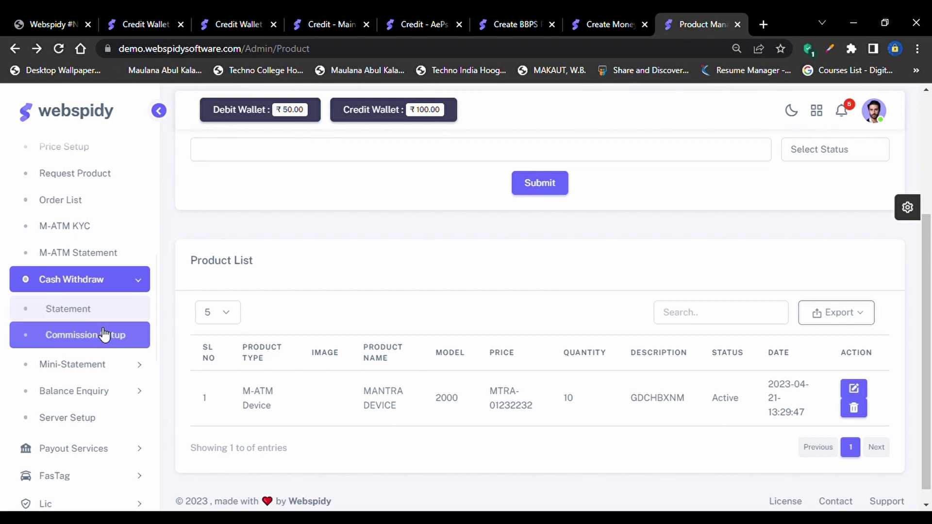
{"action": "left_click", "coordinate": [104, 335]}
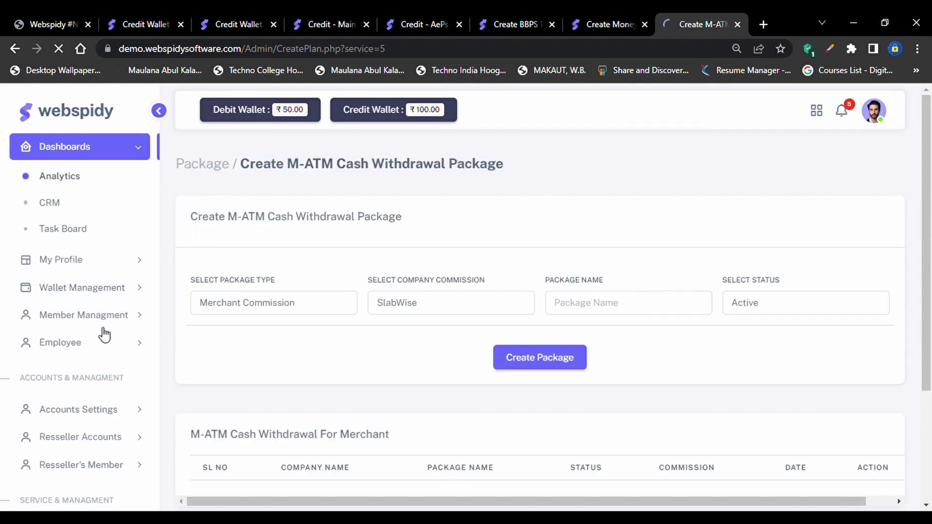
Create the WEBSPIDY_GOLD package and go on to its slab setup
{"action": "scroll", "coordinate": [316, 374], "scroll_direction": "down", "scroll_amount": 3}
{"action": "scroll", "coordinate": [316, 375], "scroll_direction": "up", "scroll_amount": 1}
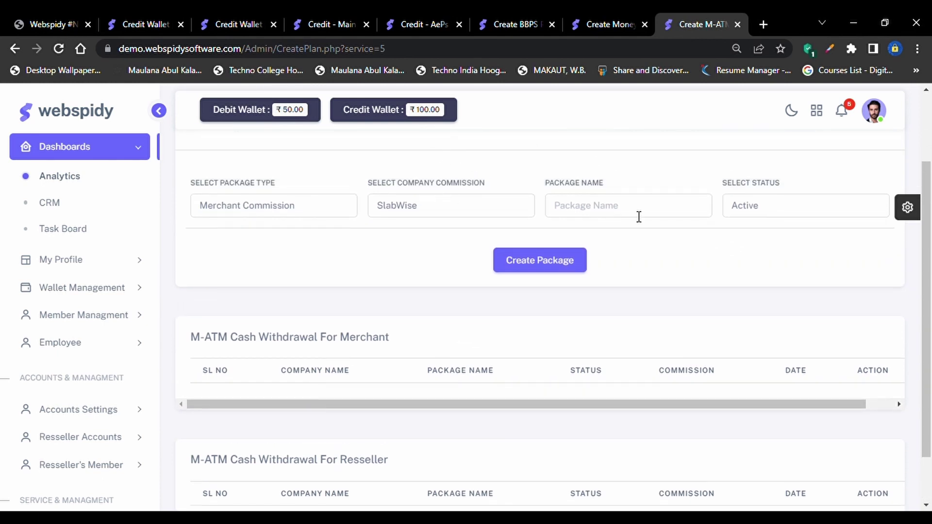
{"action": "left_click", "coordinate": [639, 217]}
{"action": "type", "text": "WE"}
{"action": "key", "text": "BackSpace"}
{"action": "key", "text": "BackSpace"}
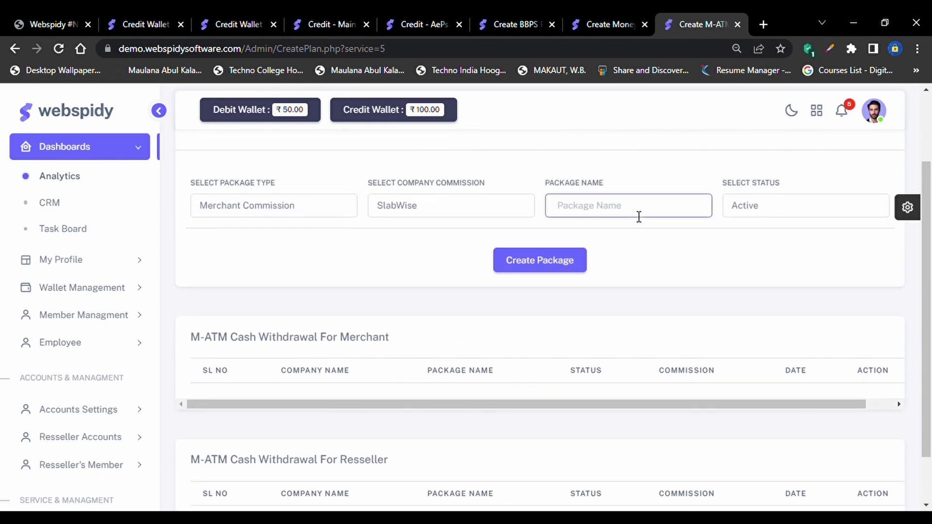
{"action": "type", "text": "WEBS"}
{"action": "type", "text": "PIDY"}
{"action": "type", "text": "_CS"}
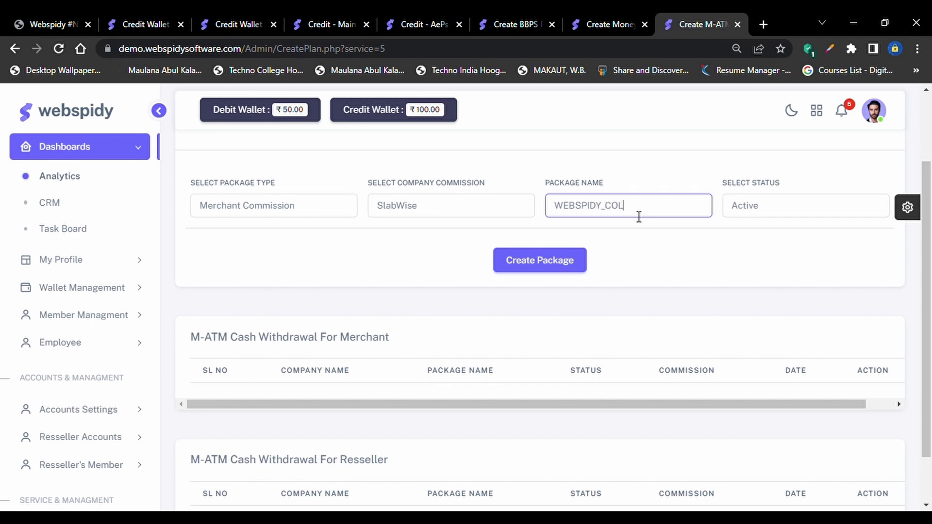
{"action": "key", "text": "BackSpace"}
{"action": "type", "text": "GOLD"}
{"action": "left_click", "coordinate": [529, 262]}
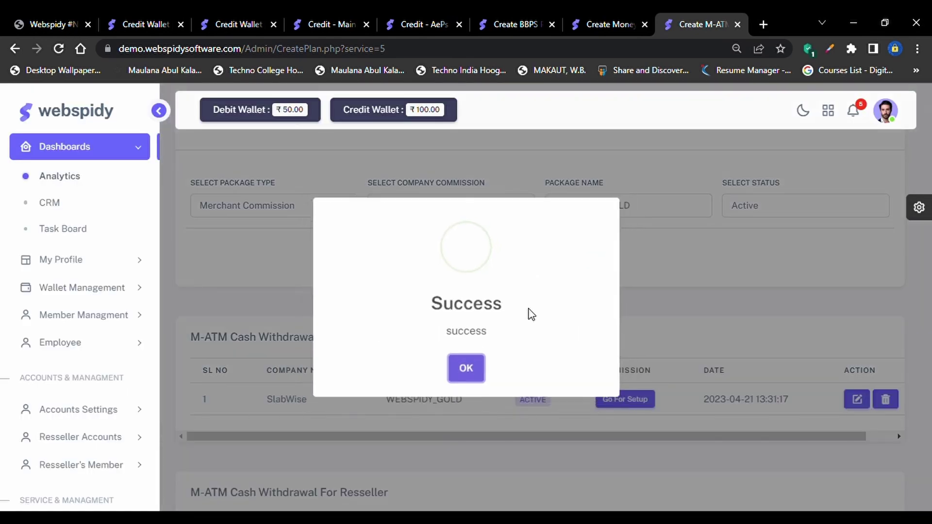
{"action": "left_click", "coordinate": [467, 369]}
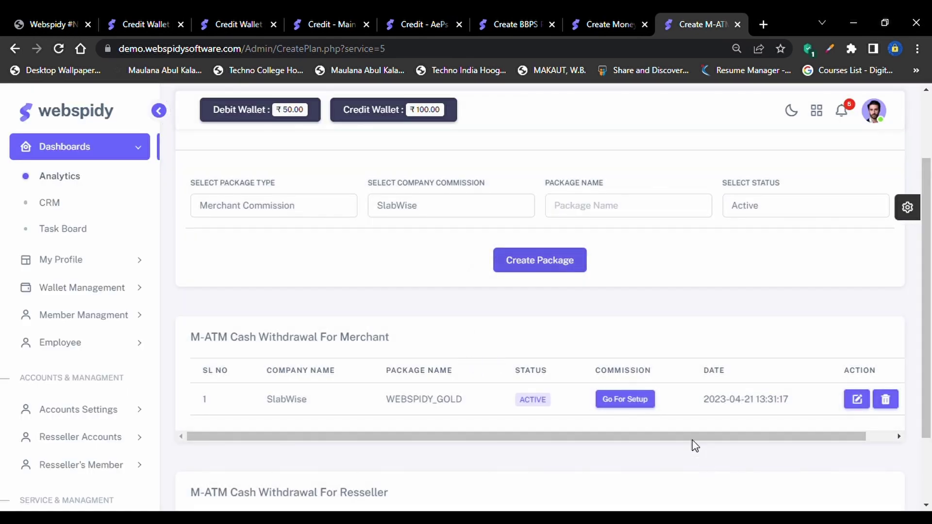
{"action": "left_click", "coordinate": [648, 408]}
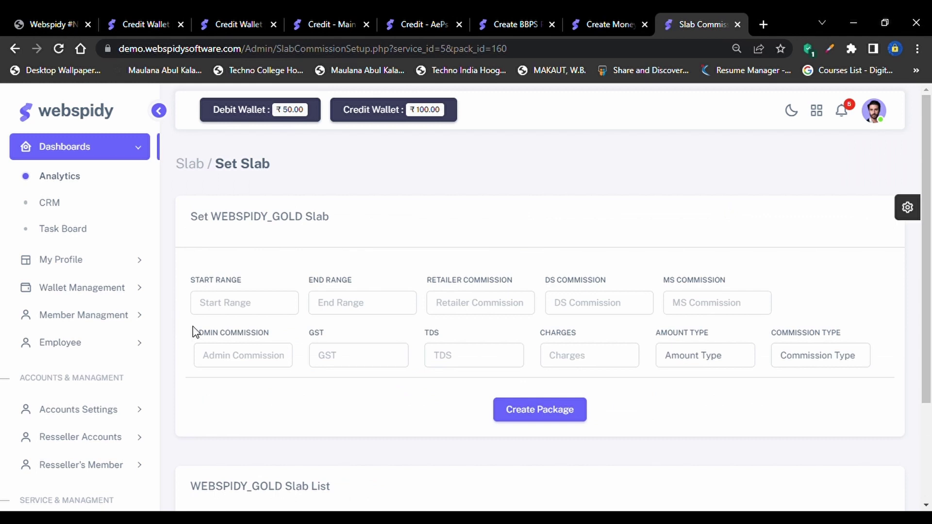
Enter slab range 10–2000 with commissions retailer 2, DS 1, MS 0.5 and admin 6
{"action": "left_click", "coordinate": [221, 303]}
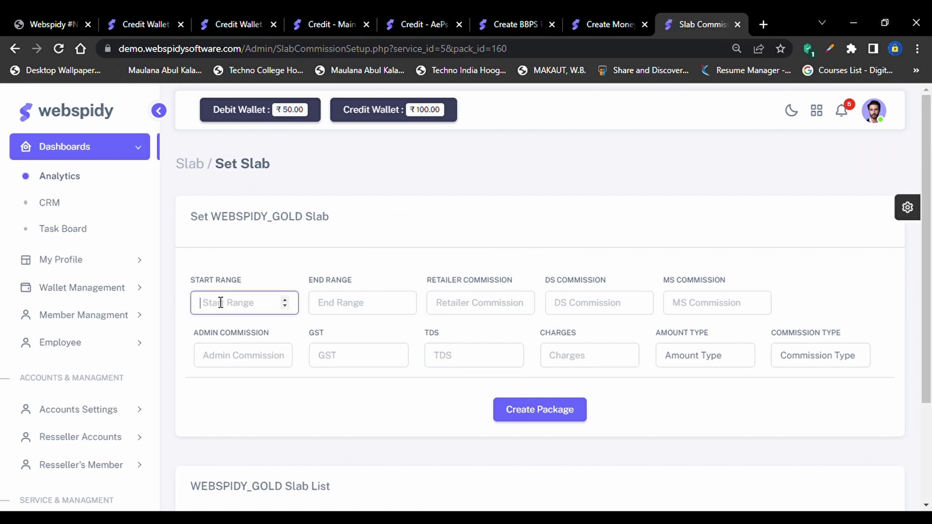
{"action": "key", "text": "Tab"}
{"action": "left_click", "coordinate": [221, 303]}
{"action": "type", "text": "10"}
{"action": "key", "text": "Tab"}
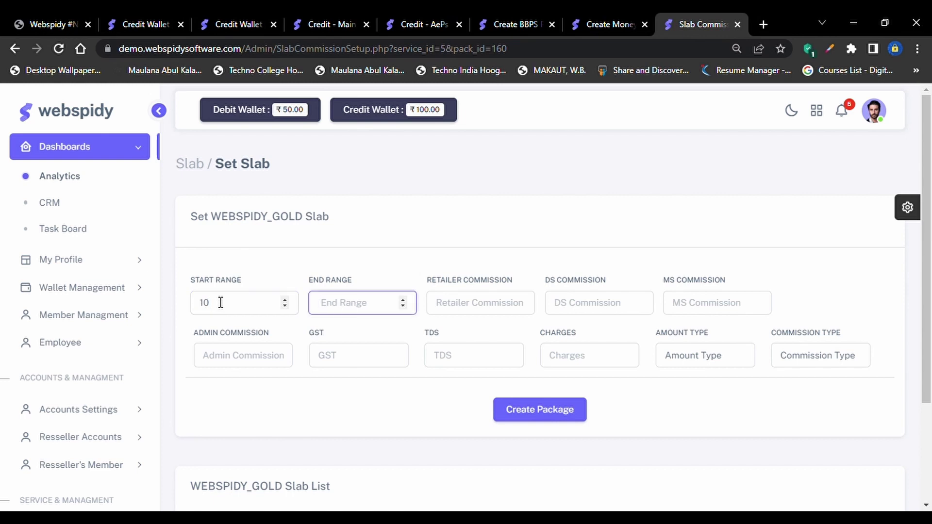
{"action": "type", "text": "2000"}
{"action": "key", "text": "Tab"}
{"action": "type", "text": "2"}
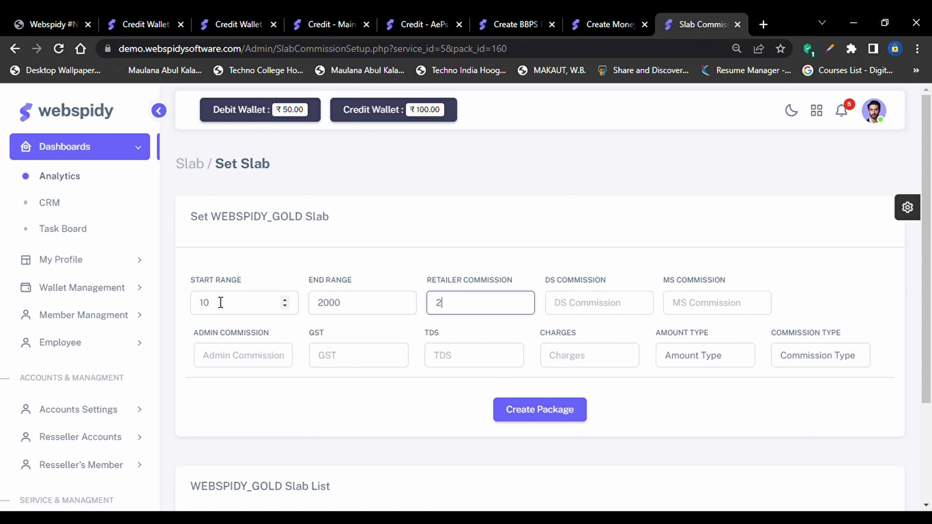
{"action": "key", "text": "Tab"}
{"action": "type", "text": "1"}
{"action": "key", "text": "Tab"}
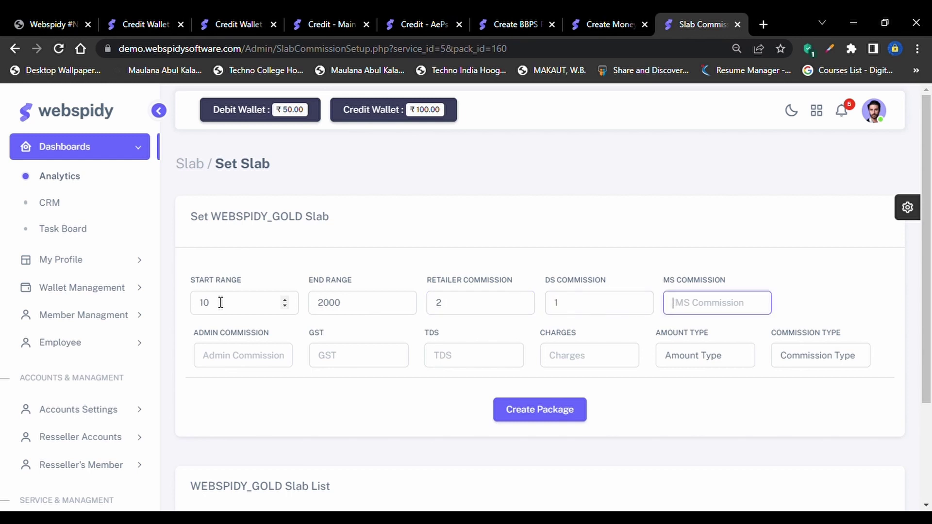
{"action": "type", "text": "0.5"}
{"action": "key", "text": "Tab"}
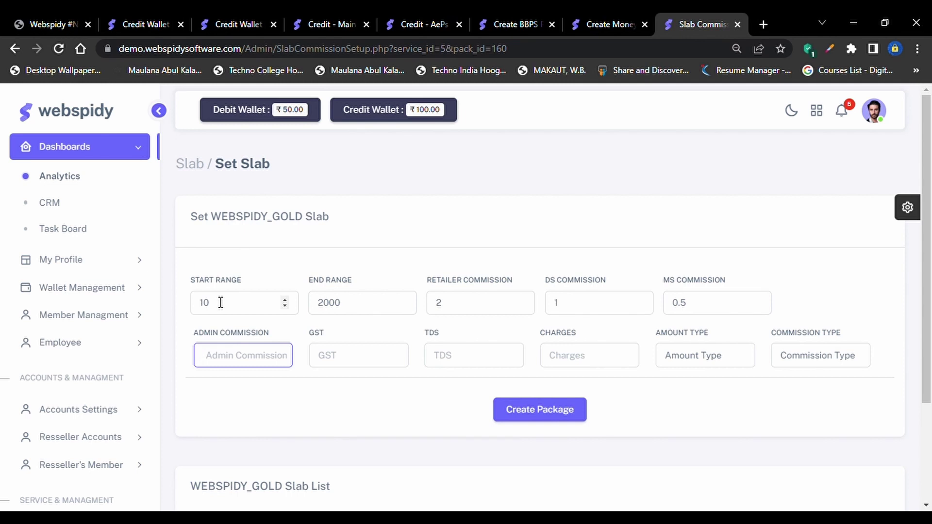
{"action": "type", "text": "6"}
Add GST 18, TDS 5, charges 10, Credit amount type and Flat commission, then save the slab
{"action": "key", "text": "Tab"}
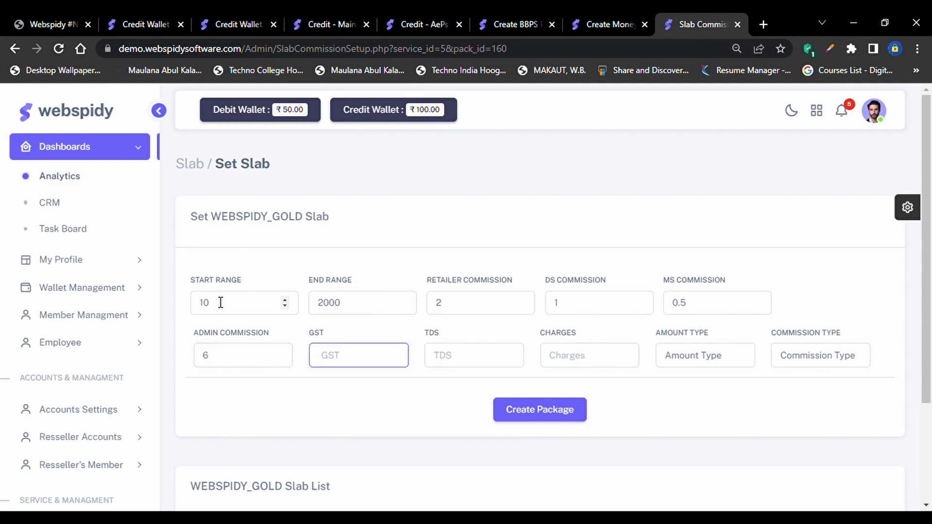
{"action": "type", "text": "18"}
{"action": "key", "text": "Tab"}
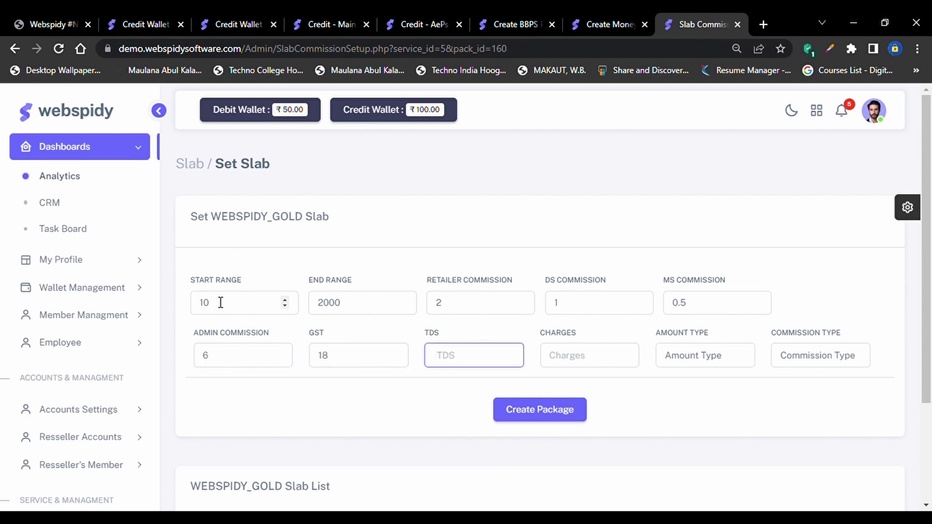
{"action": "type", "text": "5"}
{"action": "key", "text": "Tab"}
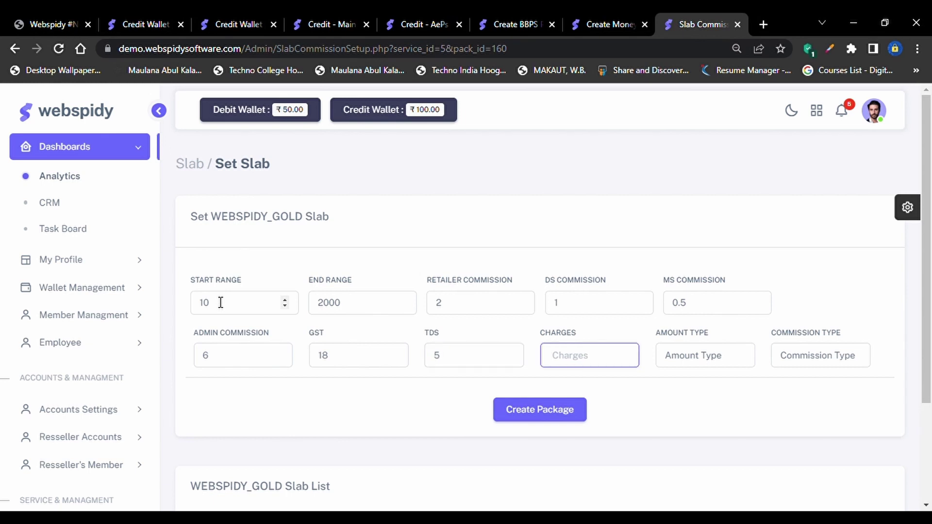
{"action": "type", "text": "10"}
{"action": "key", "text": "Tab"}
{"action": "type", "text": "Credit"}
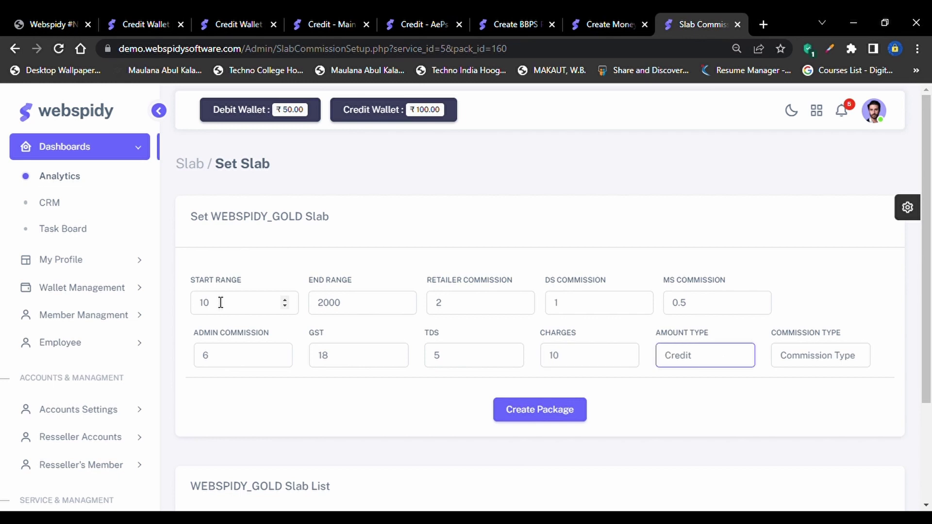
{"action": "key", "text": "Tab"}
{"action": "type", "text": "Flat"}
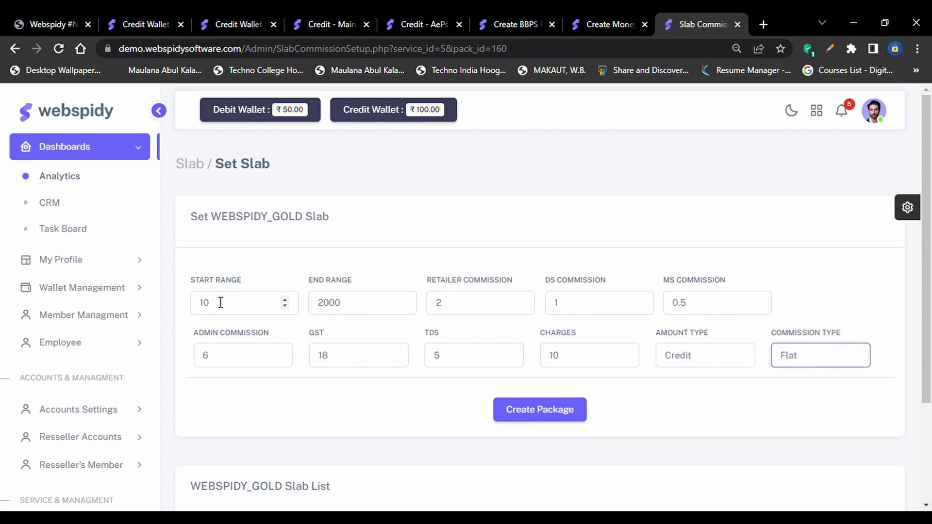
{"action": "scroll", "coordinate": [453, 387], "scroll_direction": "down", "scroll_amount": 3}
{"action": "left_click", "coordinate": [542, 281]}
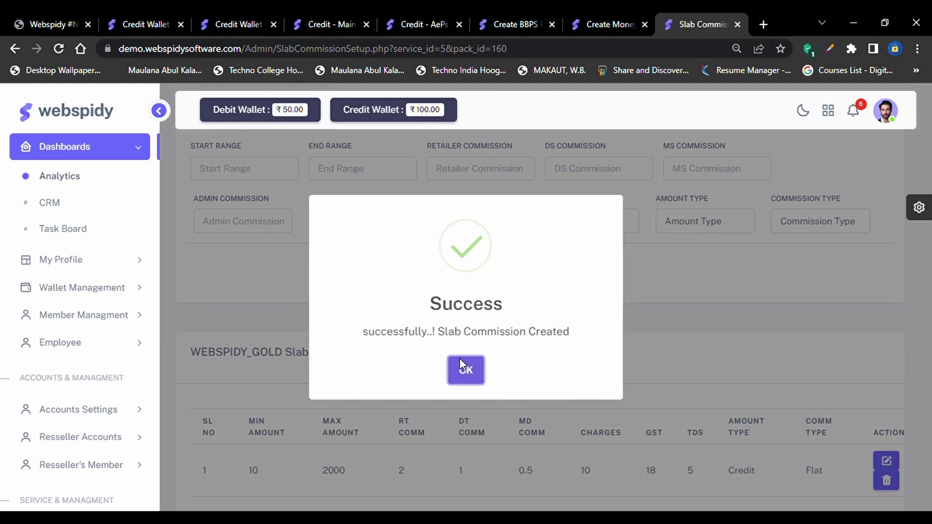
{"action": "left_click", "coordinate": [461, 369]}
Expand Payout Services in the sidebar and open Payout Statement
{"action": "scroll", "coordinate": [520, 492], "scroll_direction": "down", "scroll_amount": 1}
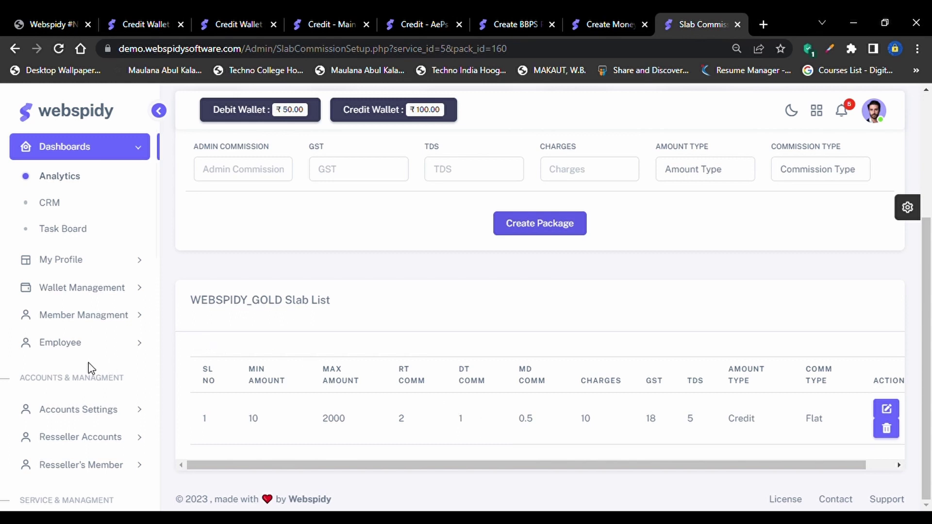
{"action": "scroll", "coordinate": [91, 369], "scroll_direction": "down", "scroll_amount": 3}
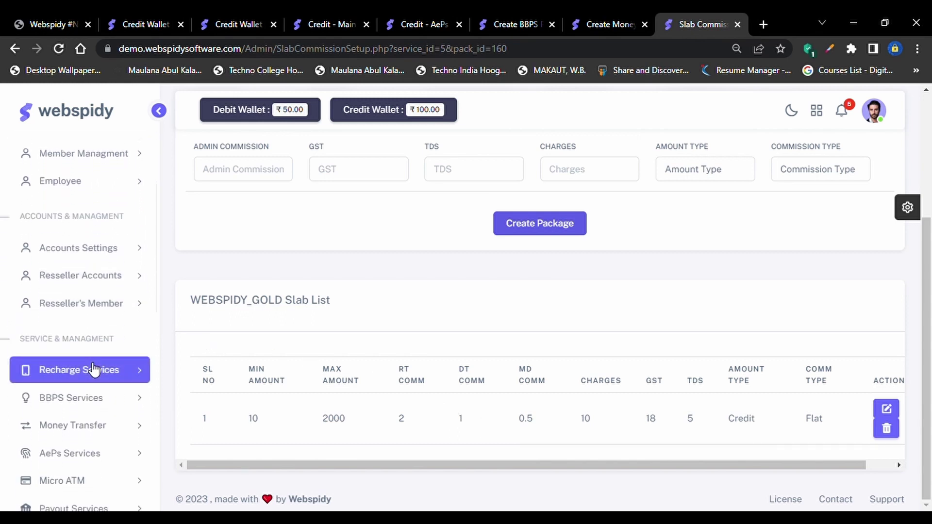
{"action": "scroll", "coordinate": [93, 369], "scroll_direction": "down", "scroll_amount": 4}
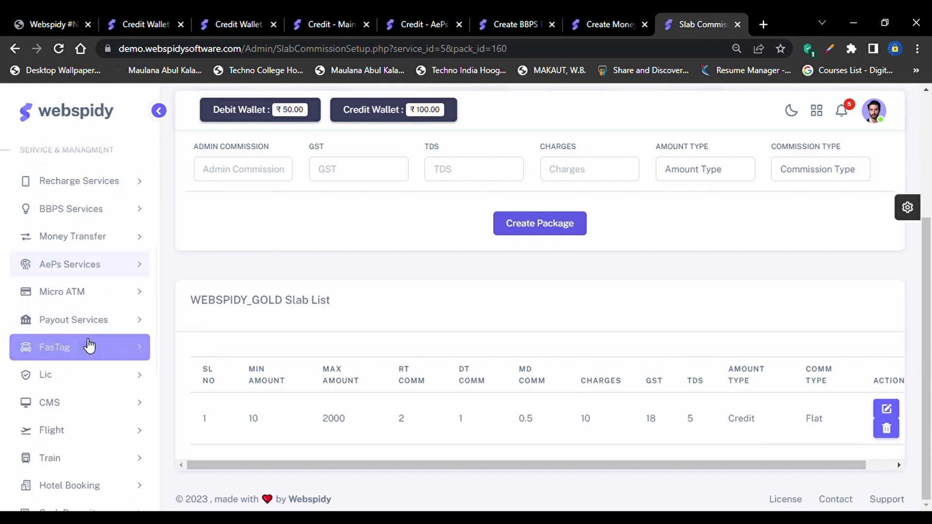
{"action": "left_click", "coordinate": [90, 320]}
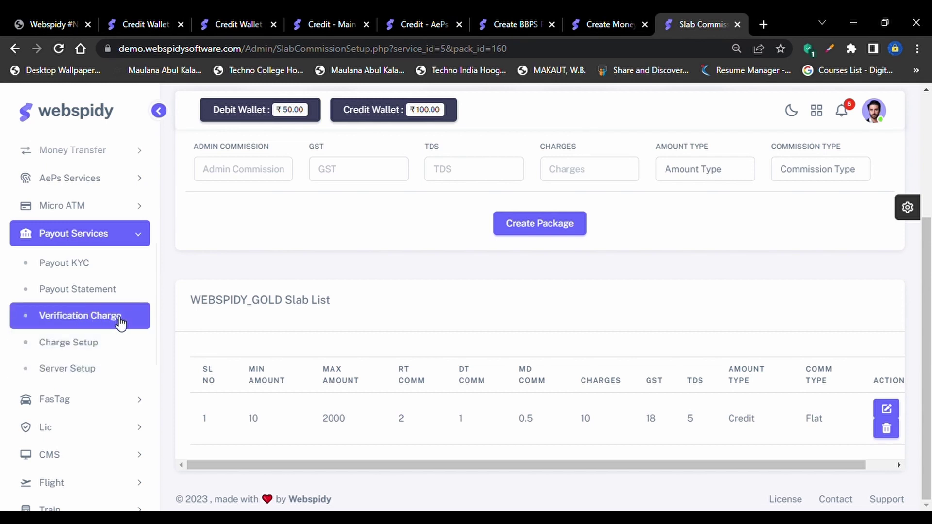
{"action": "left_click", "coordinate": [113, 294]}
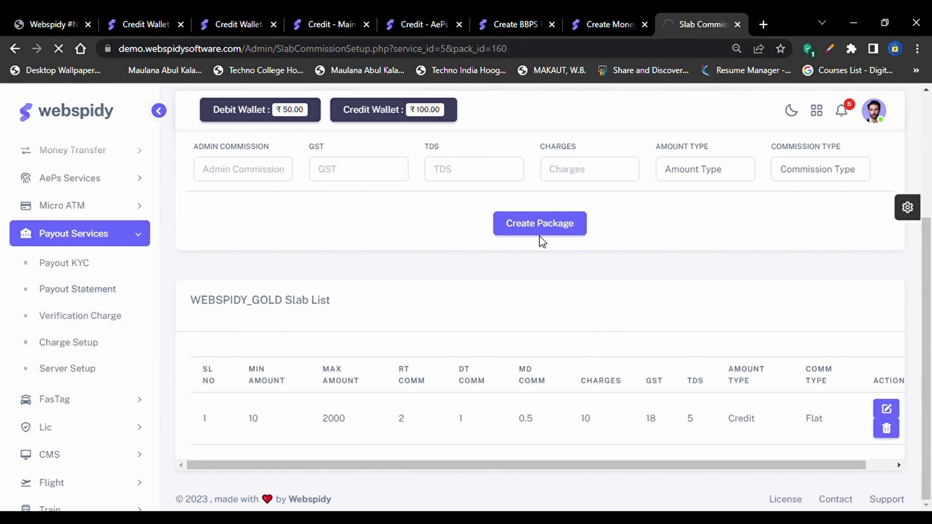
Try the Last Month and Yesterday presets, then apply a custom range from 15 March to 28 April 2023
{"action": "scroll", "coordinate": [36, 257], "scroll_direction": "down", "scroll_amount": 1}
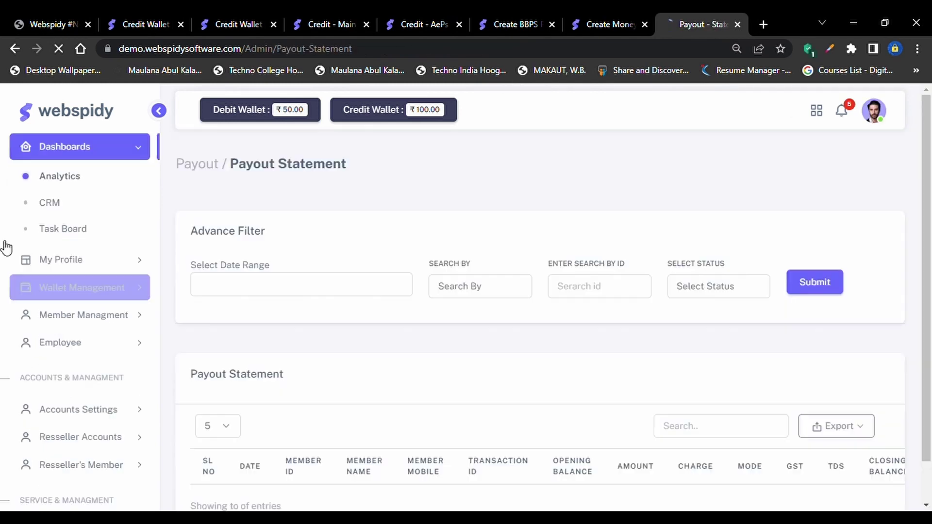
{"action": "scroll", "coordinate": [244, 445], "scroll_direction": "down", "scroll_amount": 2}
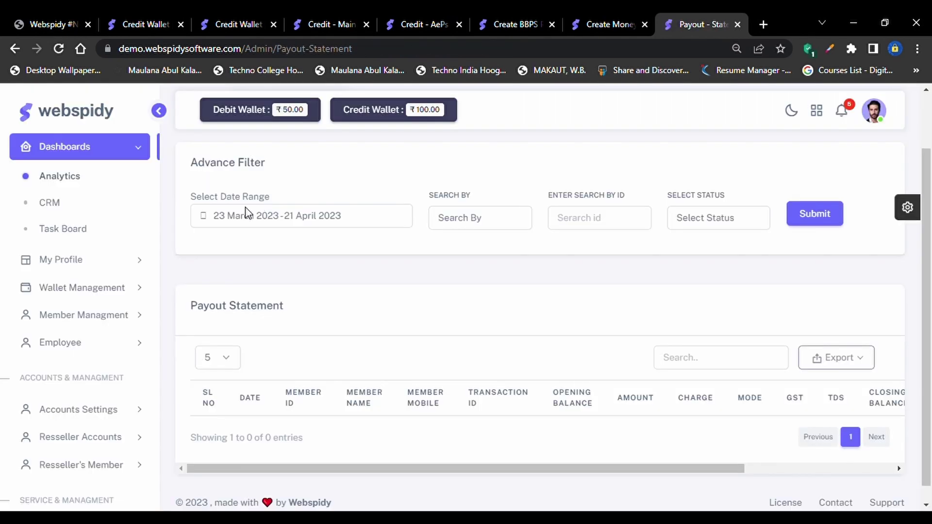
{"action": "left_click", "coordinate": [245, 214]}
{"action": "left_click", "coordinate": [237, 339]}
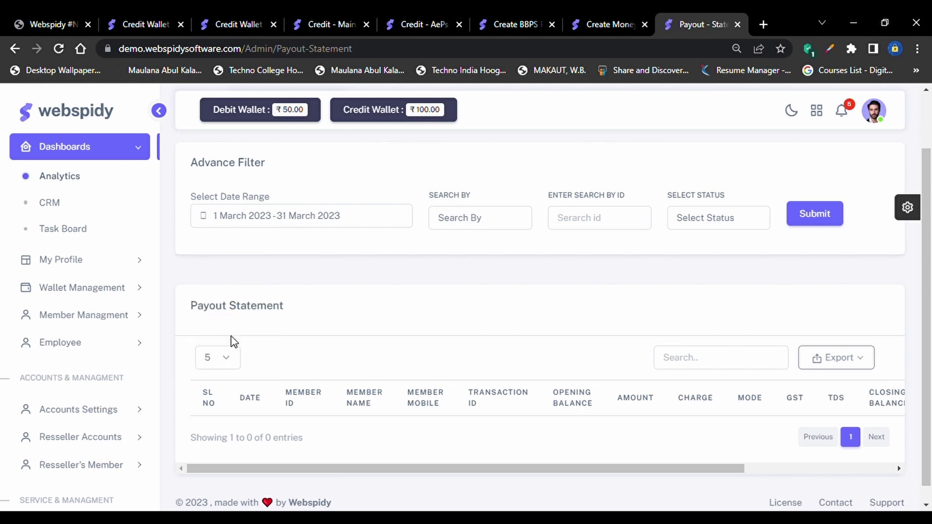
{"action": "left_click", "coordinate": [238, 224]}
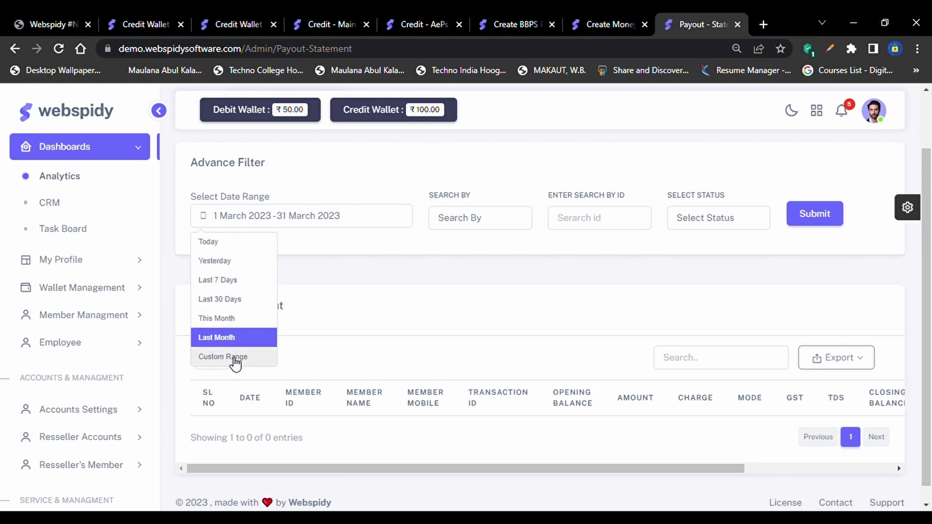
{"action": "left_click", "coordinate": [210, 260]}
{"action": "left_click", "coordinate": [237, 221]}
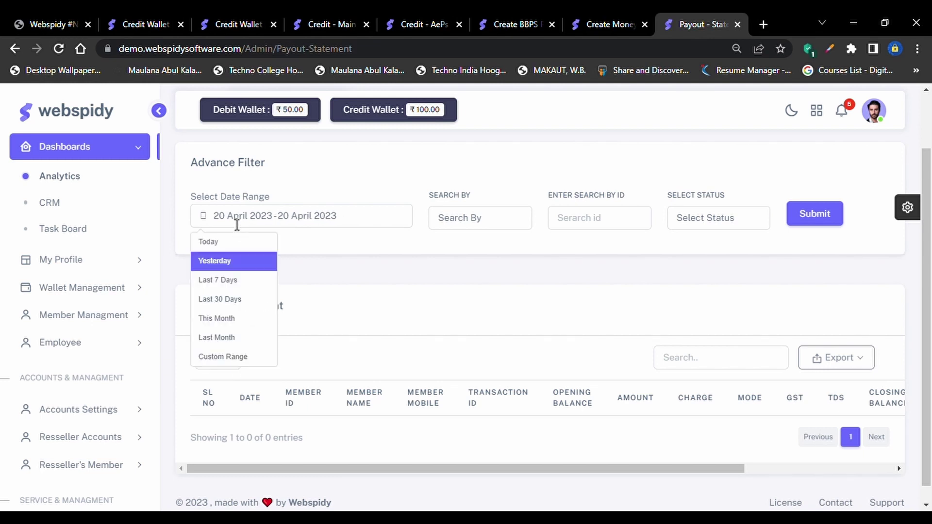
{"action": "left_click", "coordinate": [223, 360]}
{"action": "left_click", "coordinate": [352, 314]}
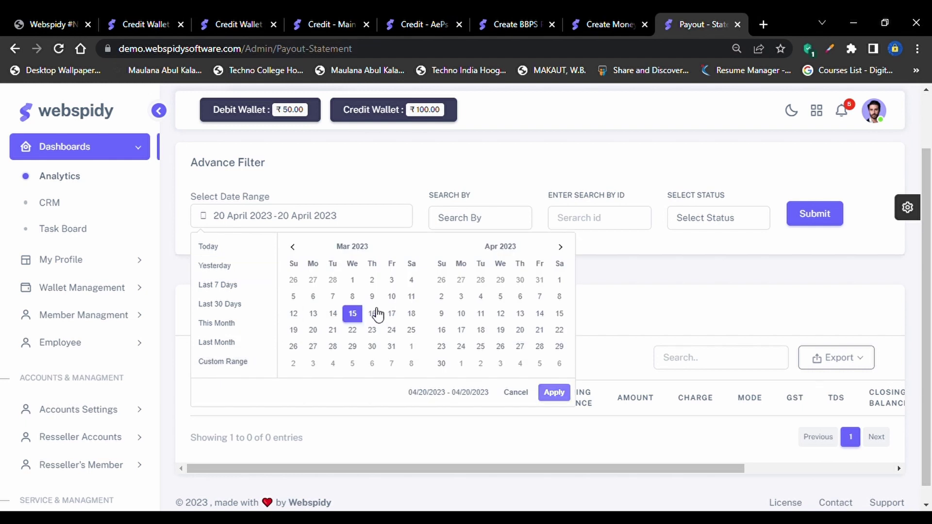
{"action": "left_click", "coordinate": [548, 345]}
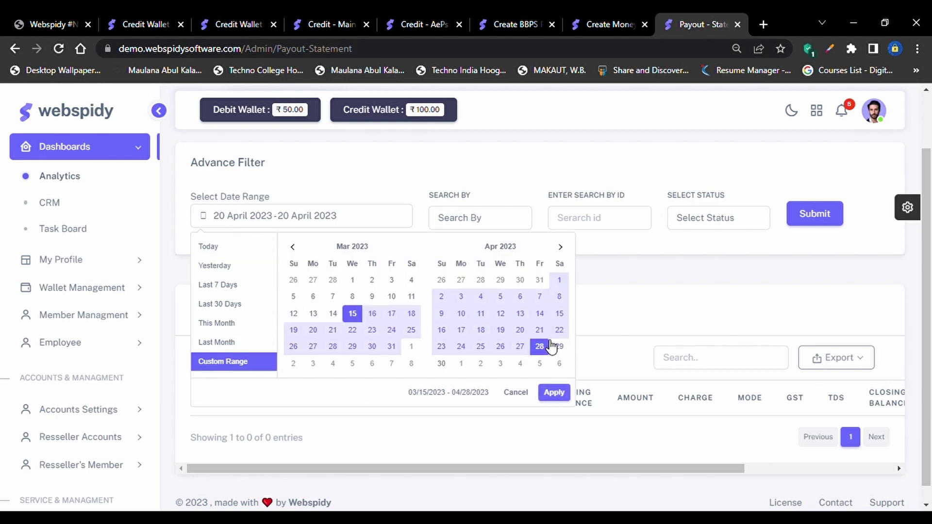
{"action": "left_click", "coordinate": [563, 393]}
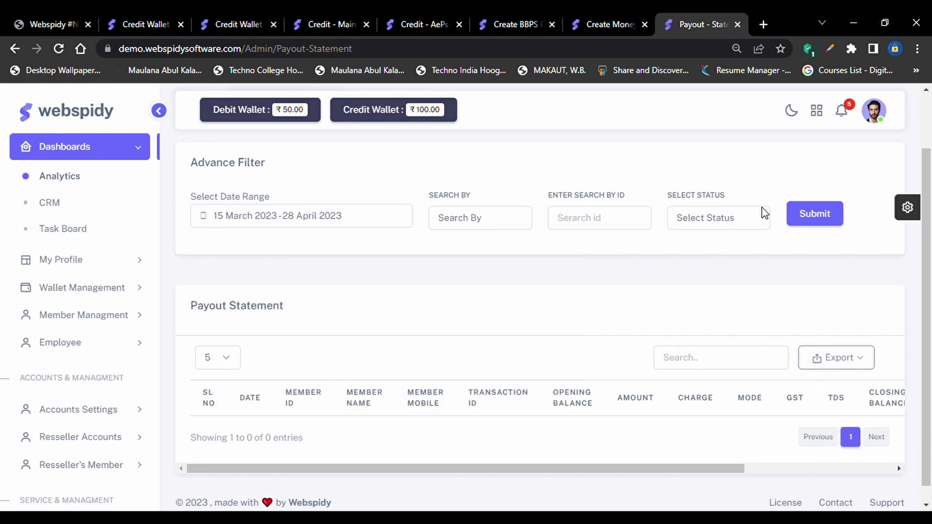
{"action": "scroll", "coordinate": [716, 253], "scroll_direction": "down", "scroll_amount": 1}
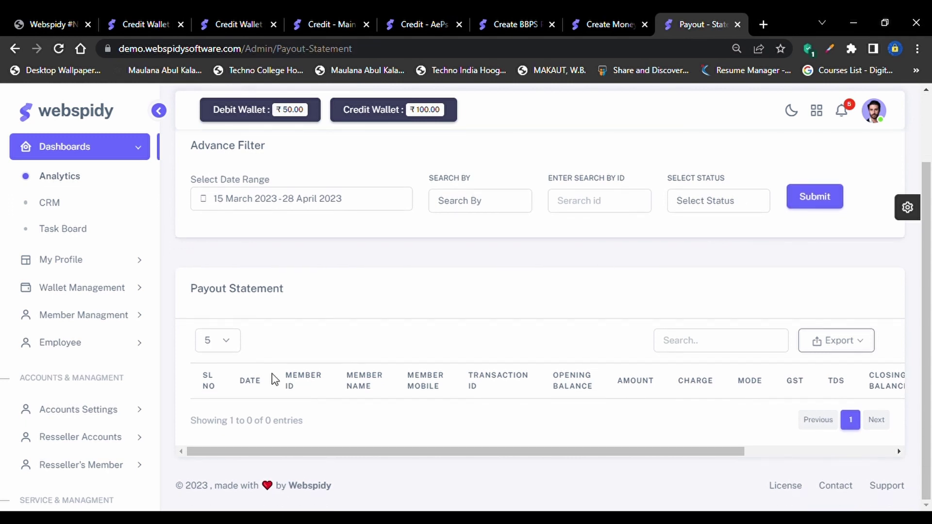
{"action": "scroll", "coordinate": [100, 462], "scroll_direction": "down", "scroll_amount": 2}
Expand the sidebar groups down to Cash Deposit and open the Request Deposit list
{"action": "scroll", "coordinate": [101, 462], "scroll_direction": "down", "scroll_amount": 6}
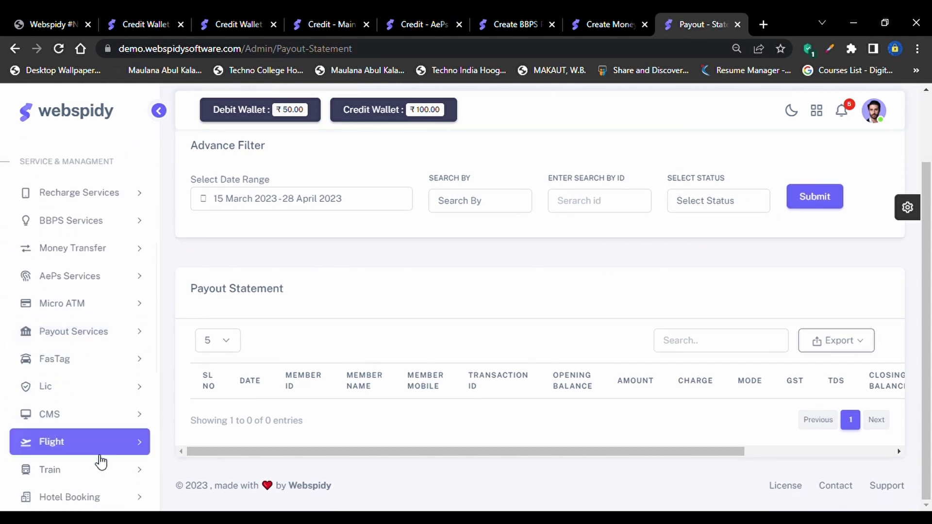
{"action": "left_click", "coordinate": [123, 315]}
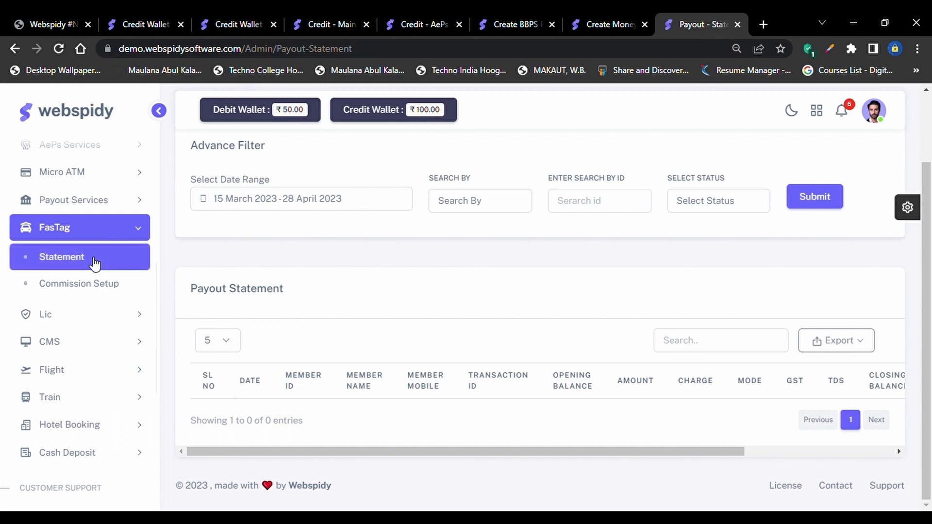
{"action": "left_click", "coordinate": [112, 315]}
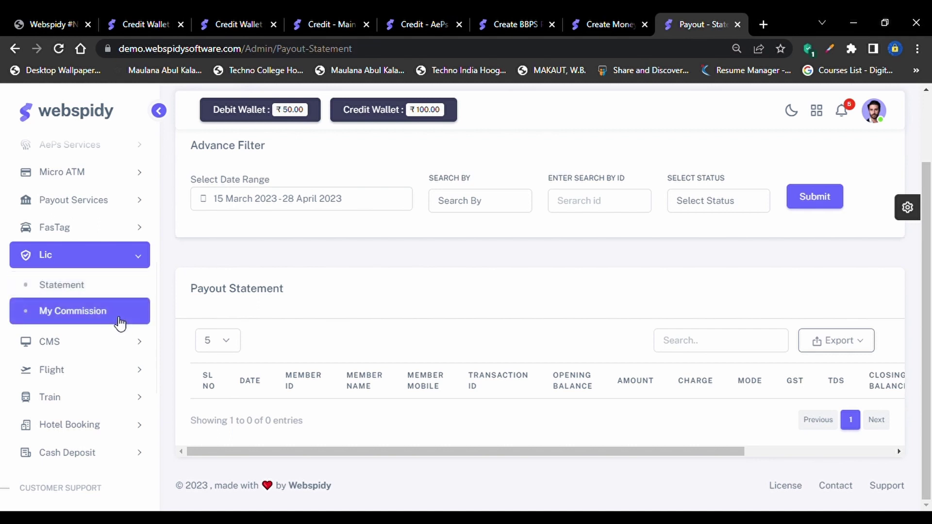
{"action": "left_click", "coordinate": [127, 342]}
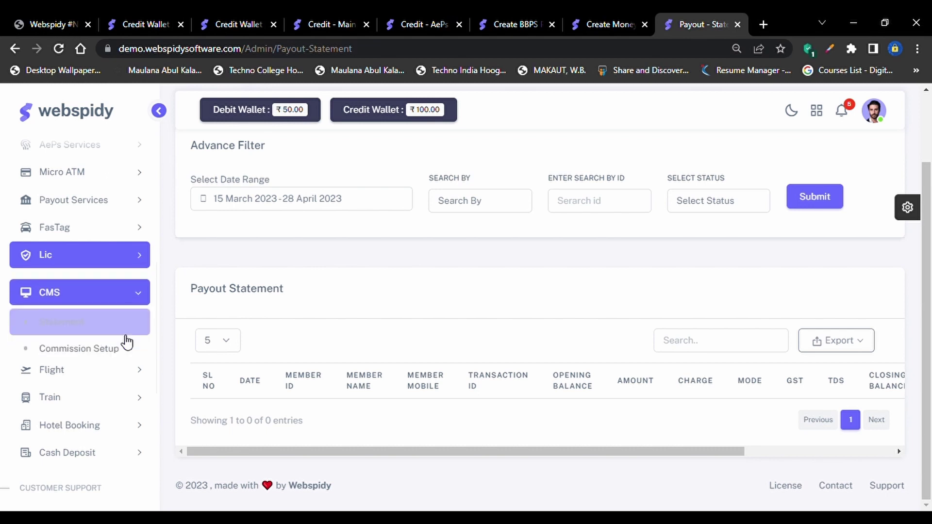
{"action": "left_click", "coordinate": [112, 369]}
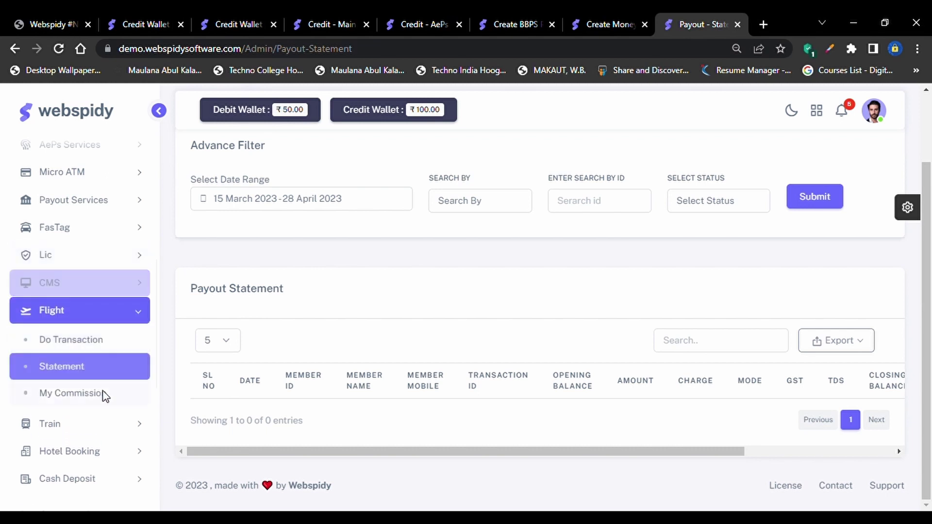
{"action": "left_click", "coordinate": [102, 426]}
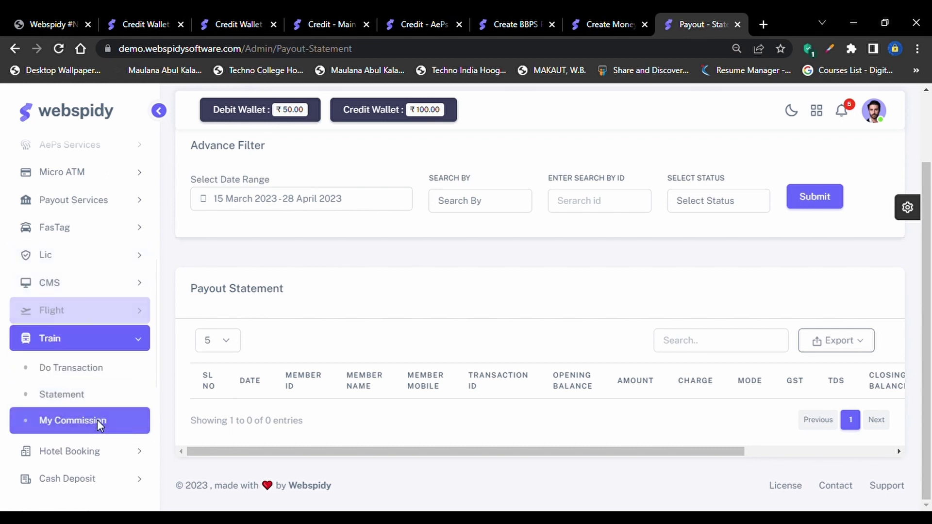
{"action": "left_click", "coordinate": [99, 451]}
{"action": "left_click", "coordinate": [99, 450]}
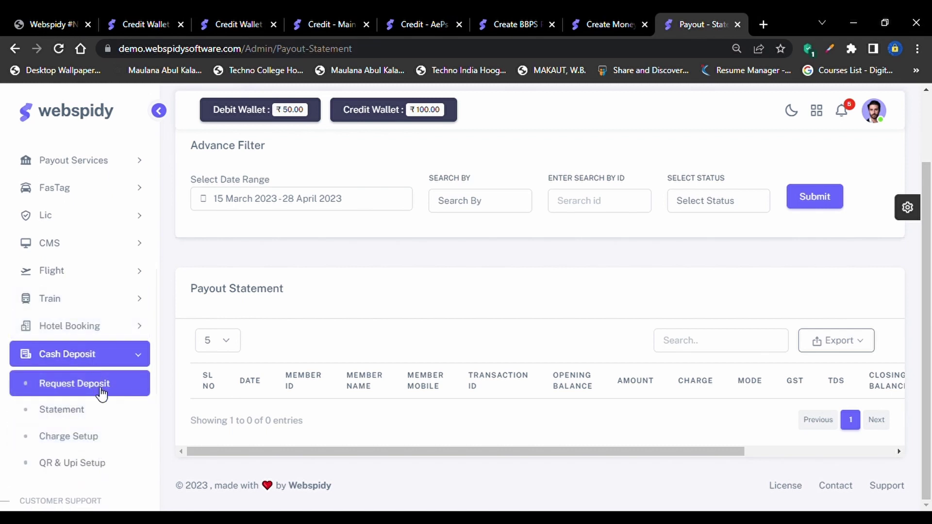
{"action": "left_click", "coordinate": [101, 393]}
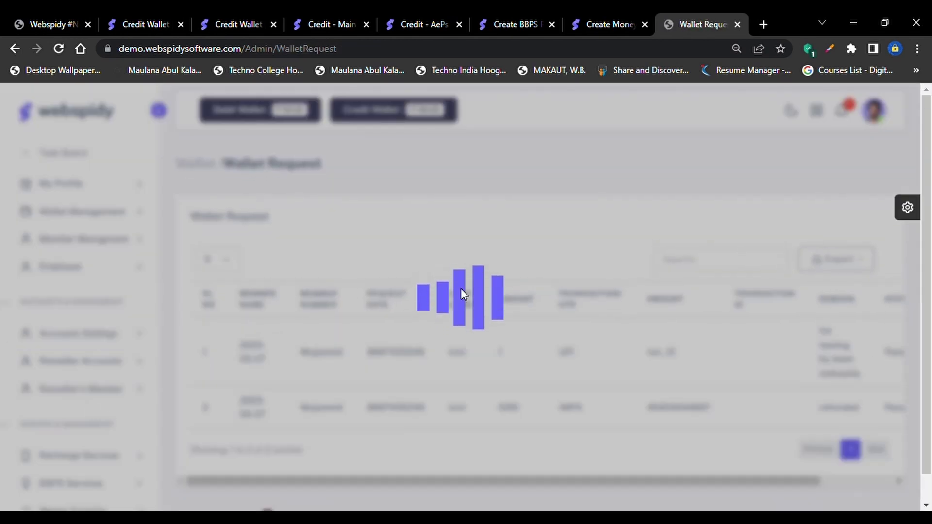
View the first wallet request's fund details, cancel without updating, and expand Cash Deposit
{"action": "scroll", "coordinate": [786, 355], "scroll_direction": "right", "scroll_amount": 3}
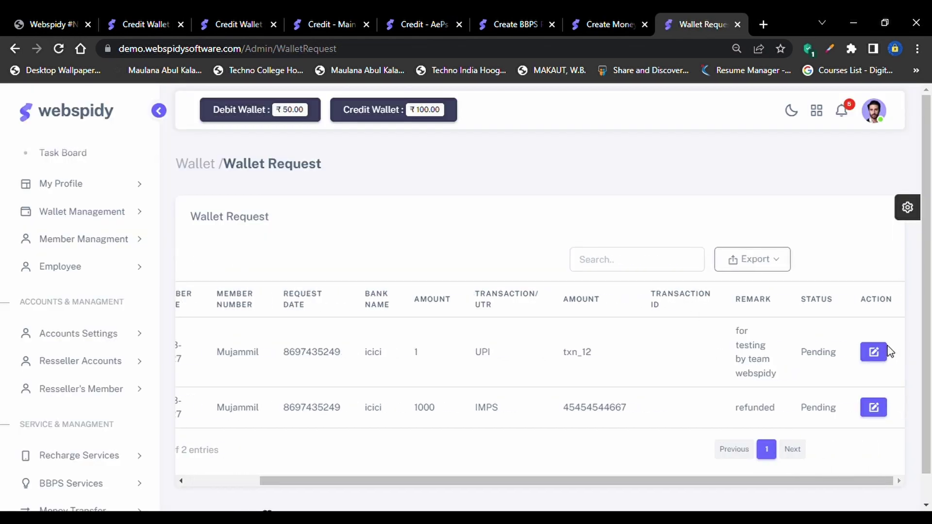
{"action": "left_click", "coordinate": [873, 353]}
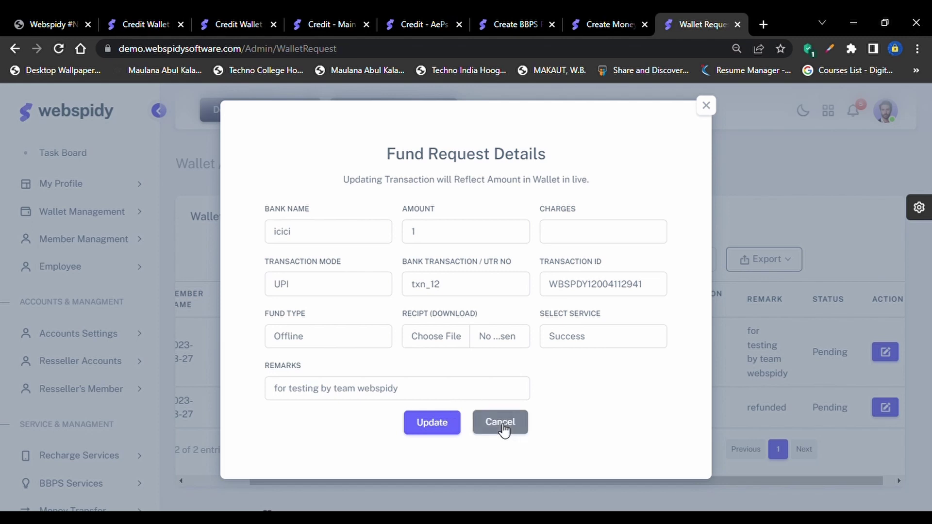
{"action": "left_click", "coordinate": [501, 422]}
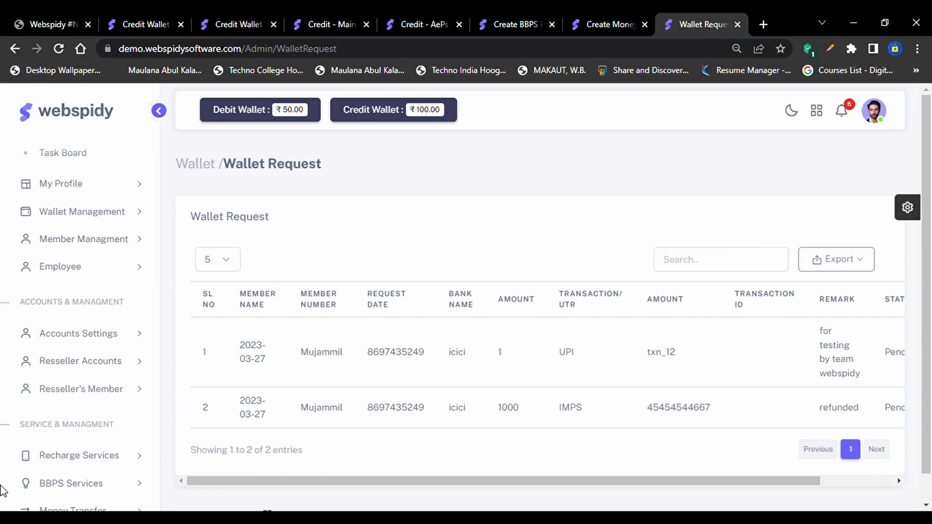
{"action": "scroll", "coordinate": [98, 437], "scroll_direction": "down", "scroll_amount": 10}
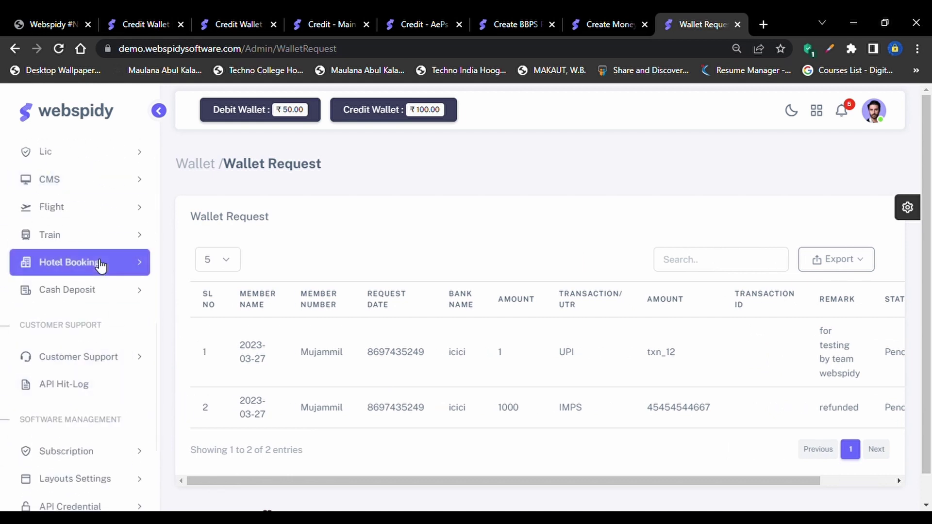
{"action": "left_click", "coordinate": [114, 290]}
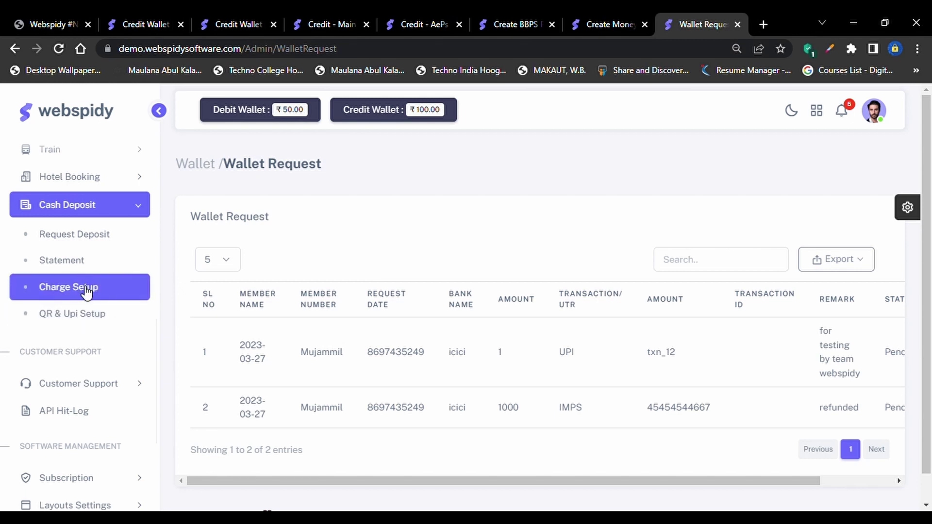
On Charge Setup, enter bank ICICI BANK, the account number, IFSC code and holder WEBSPIDY
{"action": "left_click", "coordinate": [85, 289]}
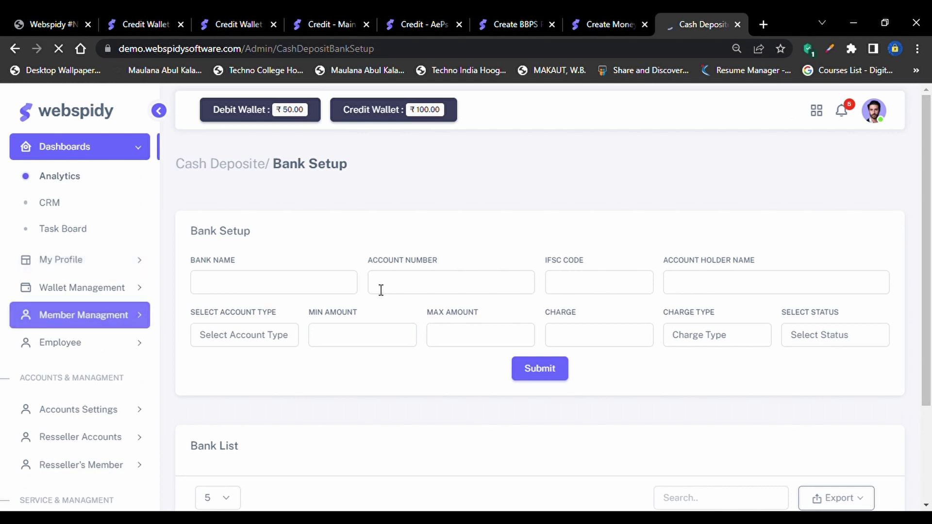
{"action": "scroll", "coordinate": [340, 316], "scroll_direction": "down", "scroll_amount": 2}
{"action": "scroll", "coordinate": [329, 354], "scroll_direction": "up", "scroll_amount": 4}
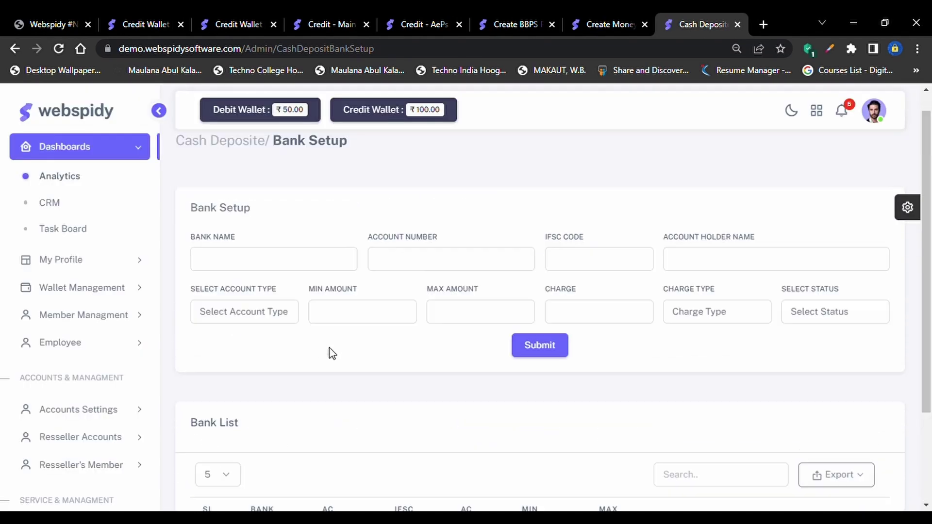
{"action": "left_click", "coordinate": [226, 293]}
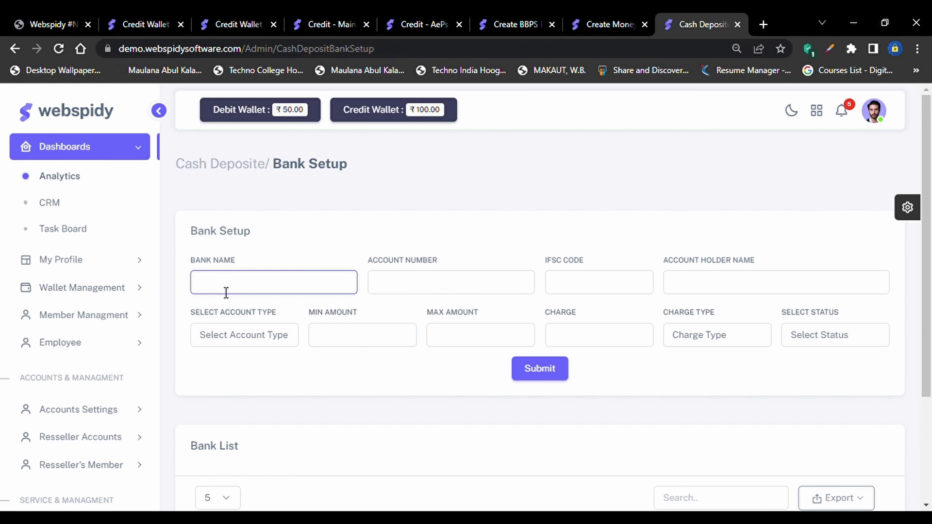
{"action": "type", "text": "ICICI BANK"}
{"action": "key", "text": "Tab"}
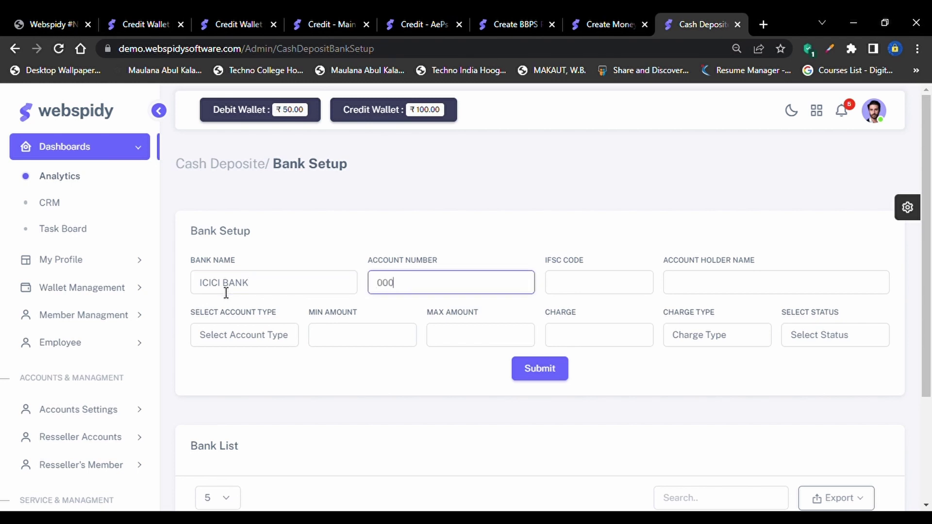
{"action": "key", "text": "Tab"}
{"action": "type", "text": "BJASBCJ"}
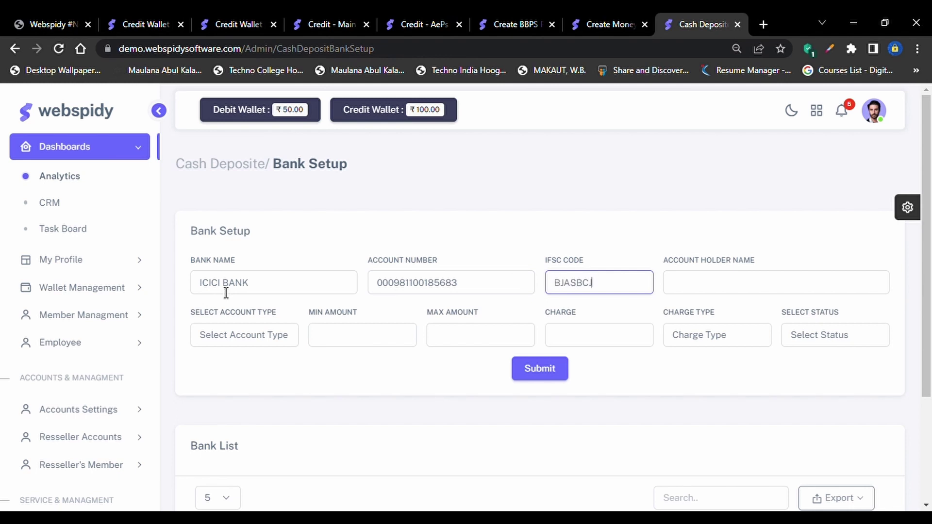
{"action": "key", "text": "Tab"}
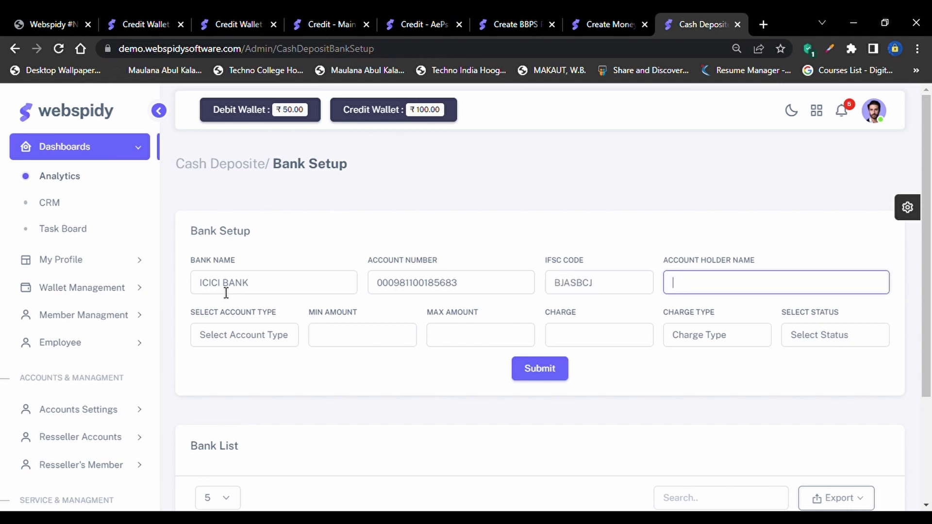
{"action": "type", "text": "WEBSPIDY"}
Choose the account type, set limits 10–1000, a 2 Percentage charge and Active status, then submit
{"action": "key", "text": "Tab"}
{"action": "key", "text": "s"}
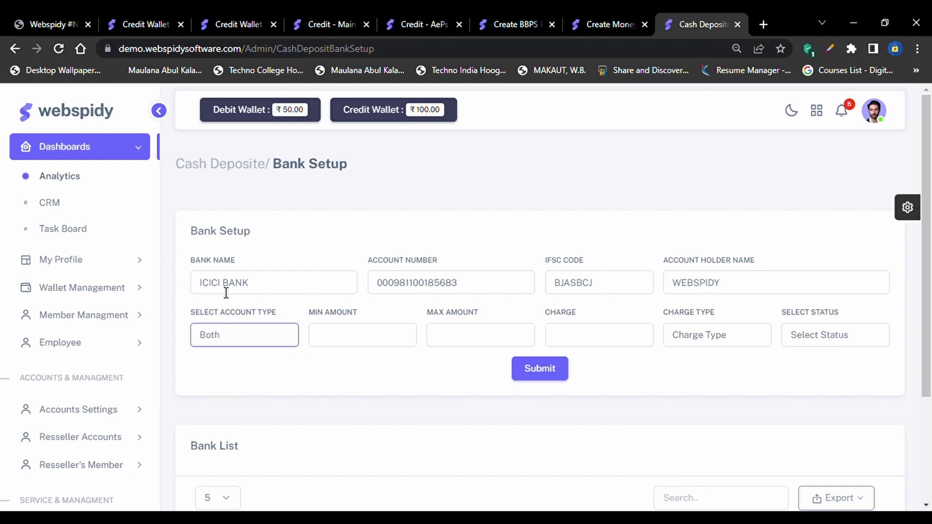
{"action": "key", "text": "Tab"}
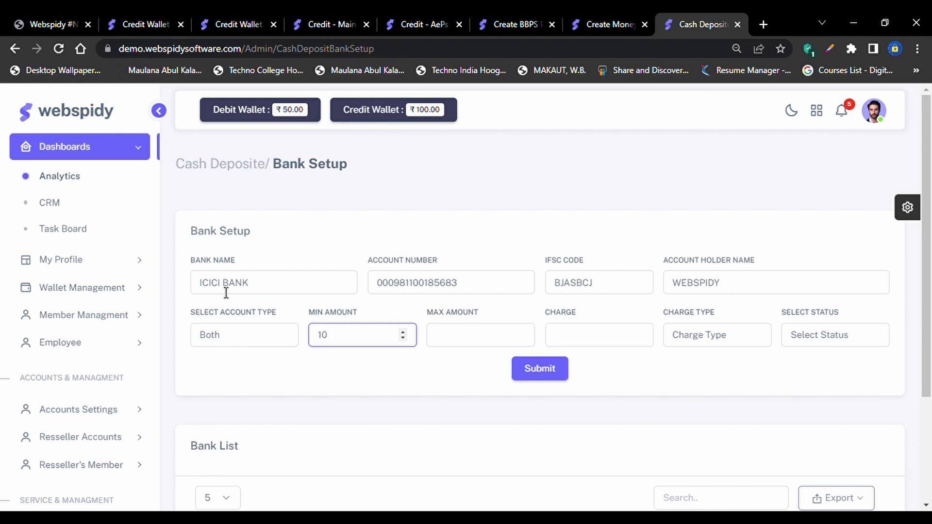
{"action": "key", "text": "Tab"}
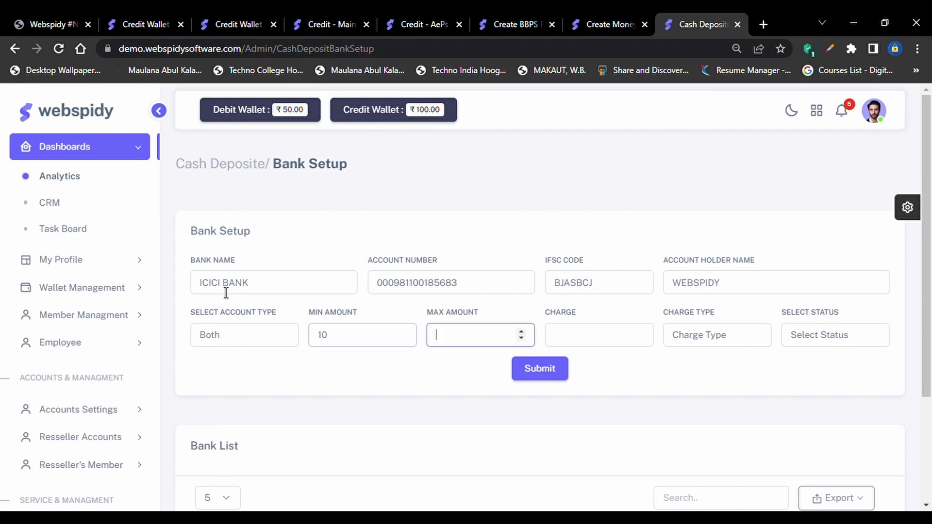
{"action": "type", "text": "1000"}
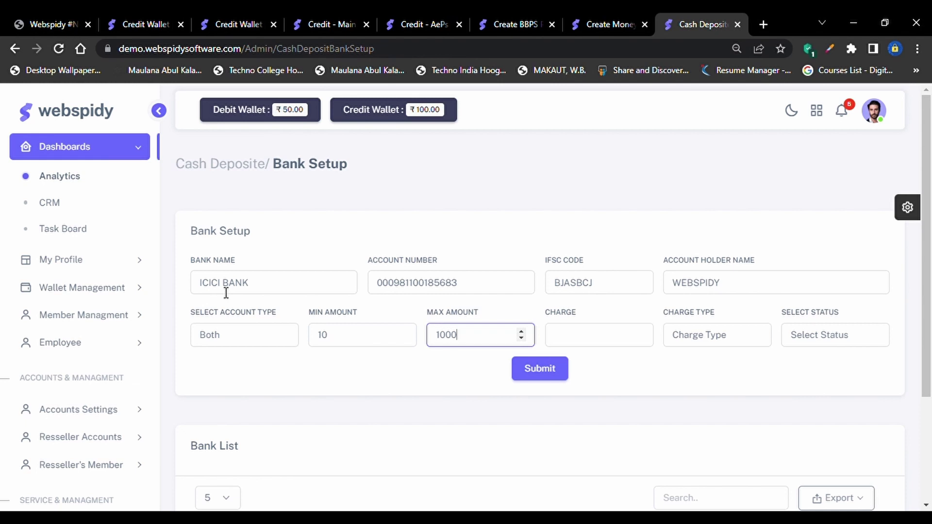
{"action": "key", "text": "Tab"}
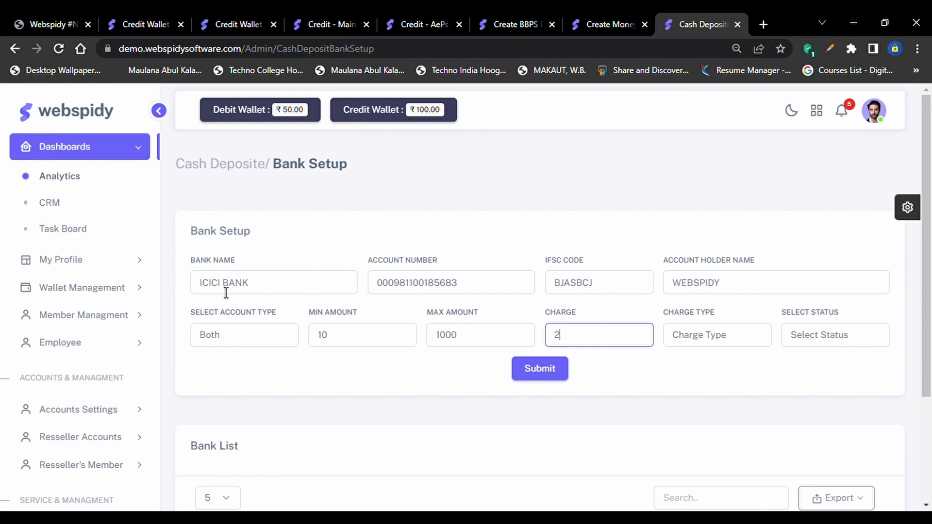
{"action": "left_click", "coordinate": [735, 344]}
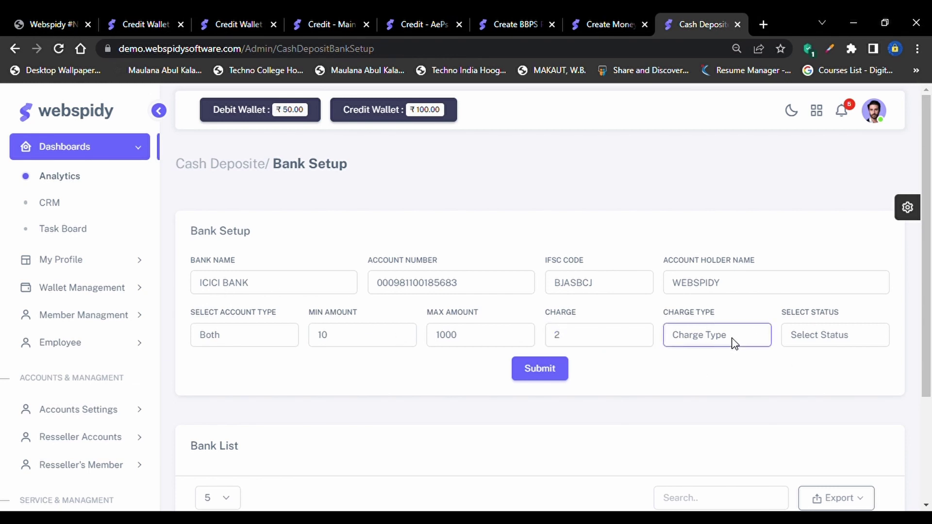
{"action": "left_click", "coordinate": [696, 384]}
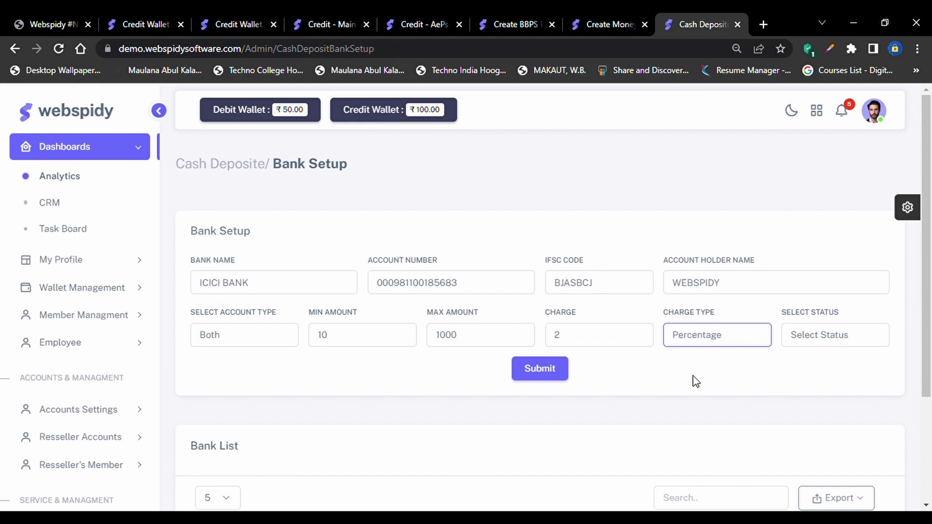
{"action": "left_click", "coordinate": [833, 342]}
{"action": "left_click", "coordinate": [808, 371]}
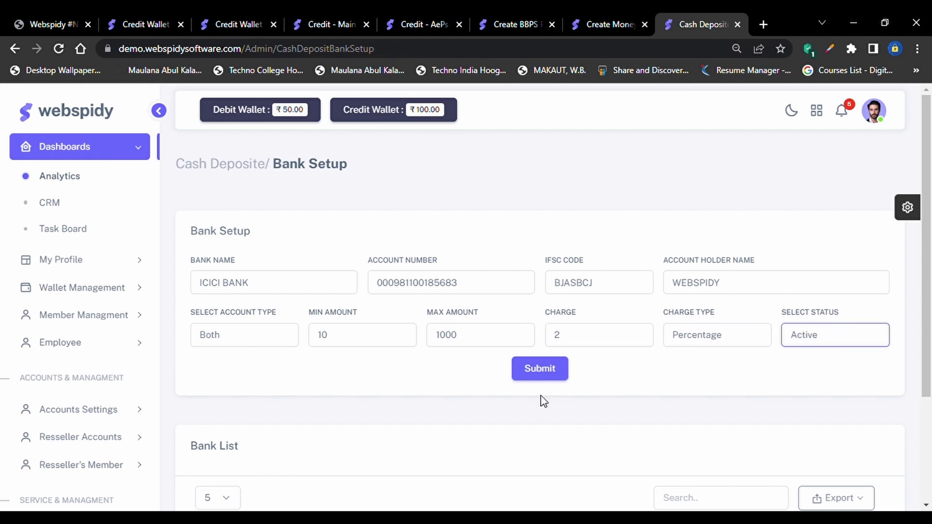
{"action": "left_click", "coordinate": [537, 366]}
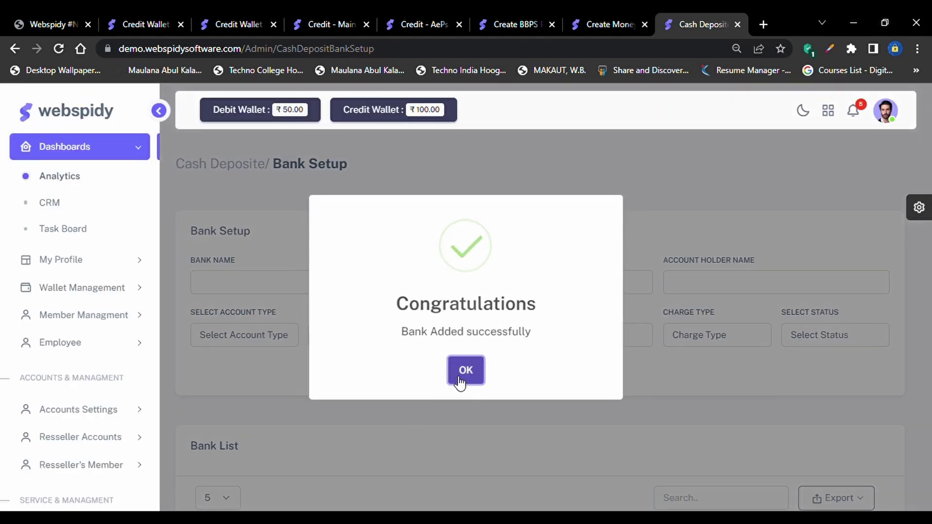
Dismiss the bank-added confirmation, leaving ICICI BANK listed in the Cash Deposit Bank List
{"action": "left_click", "coordinate": [465, 371]}
{"action": "scroll", "coordinate": [578, 366], "scroll_direction": "down", "scroll_amount": 3}
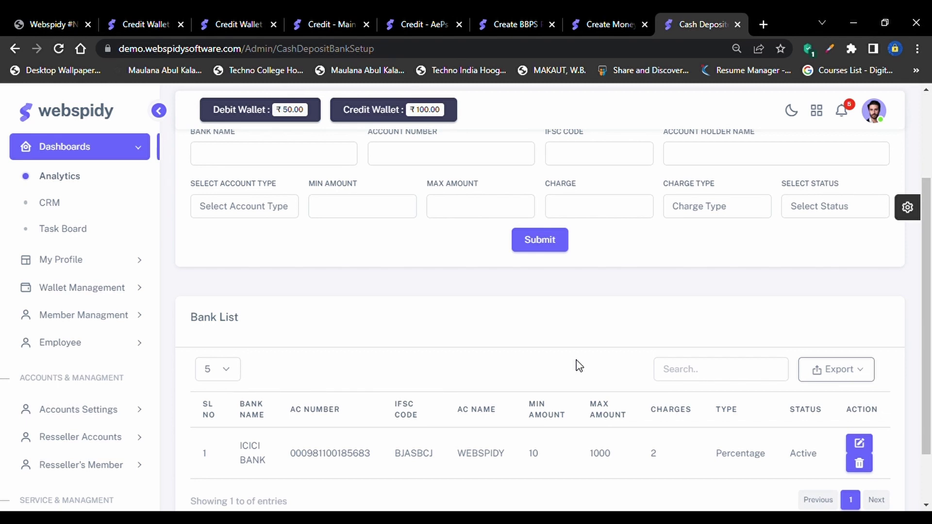
{"action": "scroll", "coordinate": [576, 450], "scroll_direction": "down", "scroll_amount": 2}
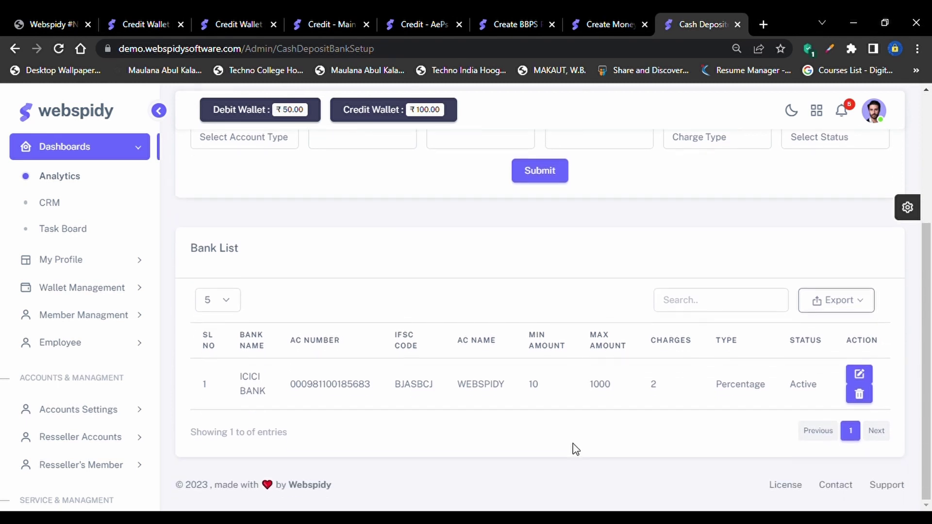
{"action": "scroll", "coordinate": [72, 466], "scroll_direction": "down", "scroll_amount": 10}
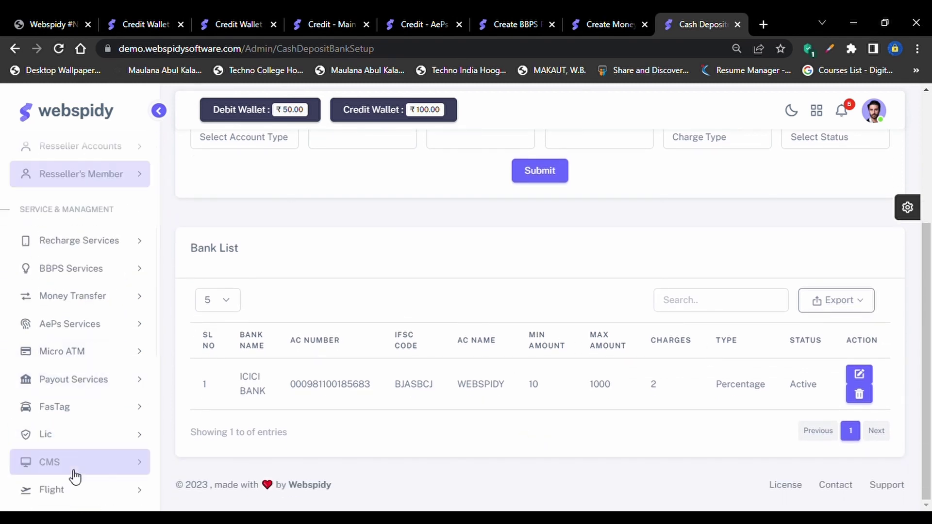
Expand Cash Deposit and then Customer Support in the sidebar to reveal the ticket pages
{"action": "left_click", "coordinate": [88, 361]}
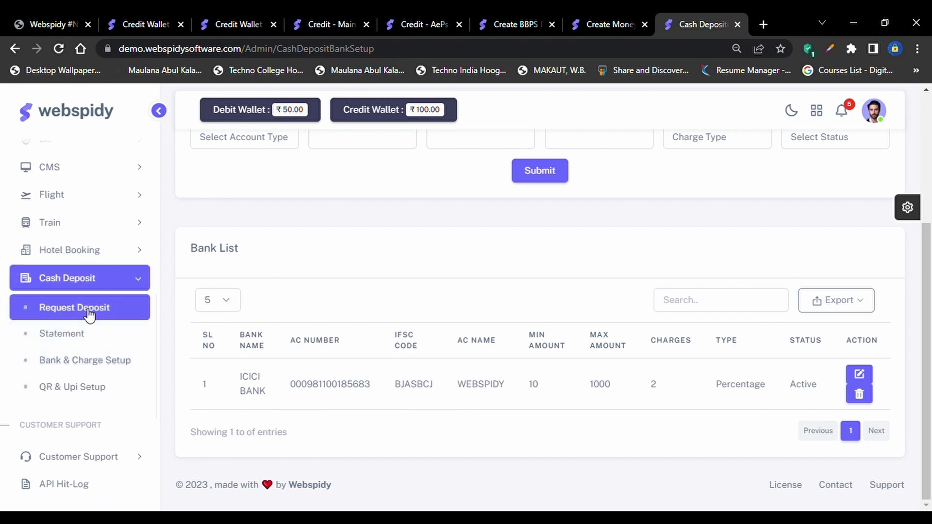
{"action": "scroll", "coordinate": [88, 314], "scroll_direction": "down", "scroll_amount": 3}
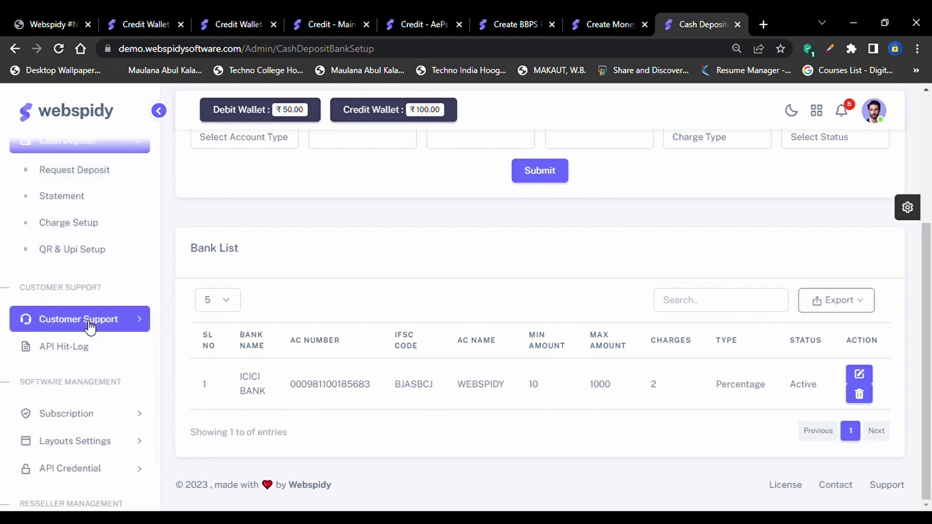
{"action": "left_click", "coordinate": [89, 325]}
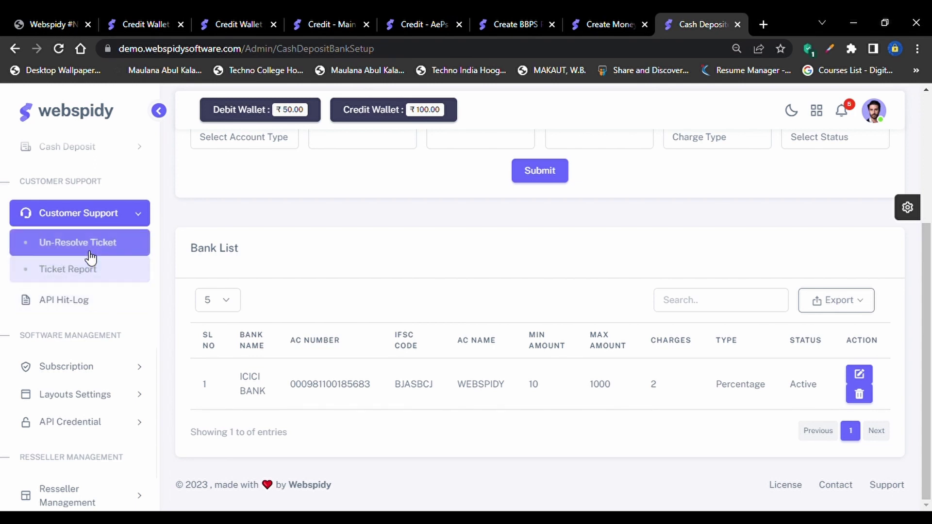
Open Un-Resolve Ticket and browse the pending tickets table, checking the first ticket's issue date
{"action": "left_click", "coordinate": [92, 247]}
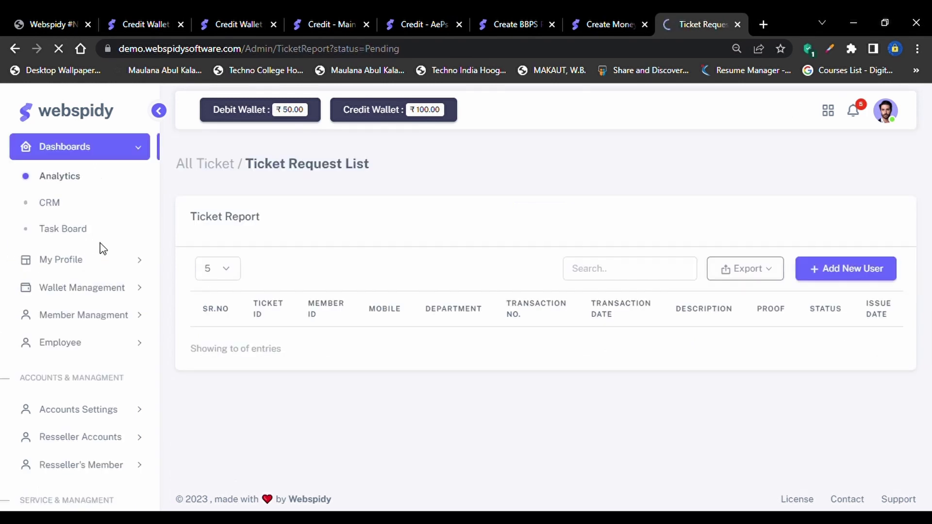
{"action": "scroll", "coordinate": [420, 395], "scroll_direction": "down", "scroll_amount": 1}
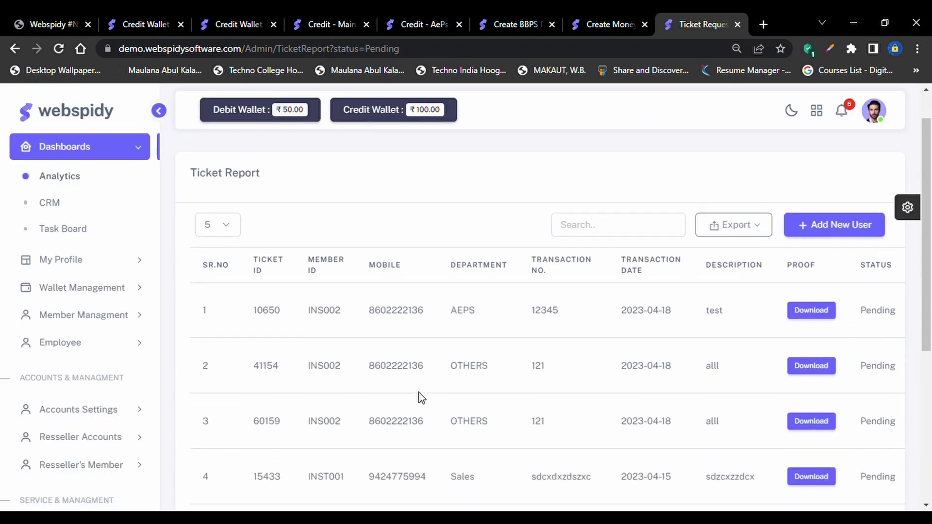
{"action": "scroll", "coordinate": [483, 391], "scroll_direction": "down", "scroll_amount": 1}
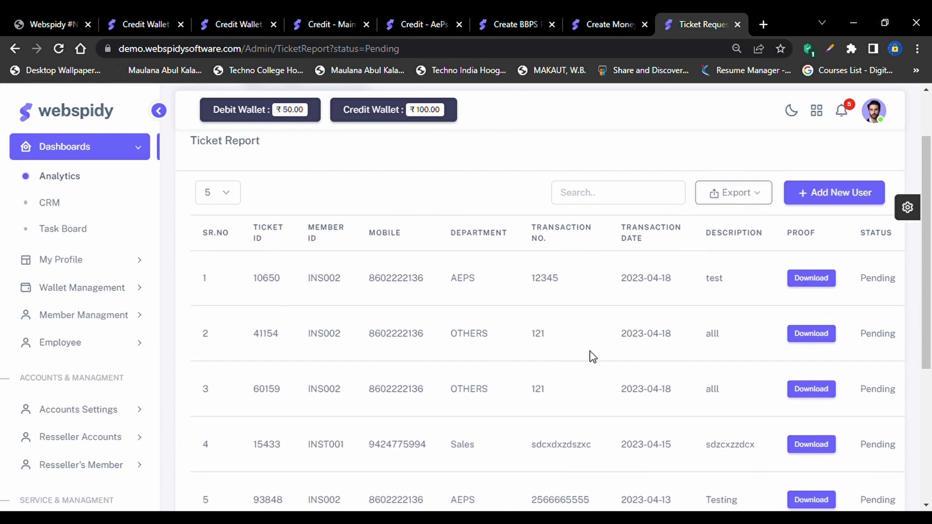
{"action": "scroll", "coordinate": [592, 357], "scroll_direction": "right", "scroll_amount": 2}
{"action": "scroll", "coordinate": [592, 357], "scroll_direction": "right", "scroll_amount": 2}
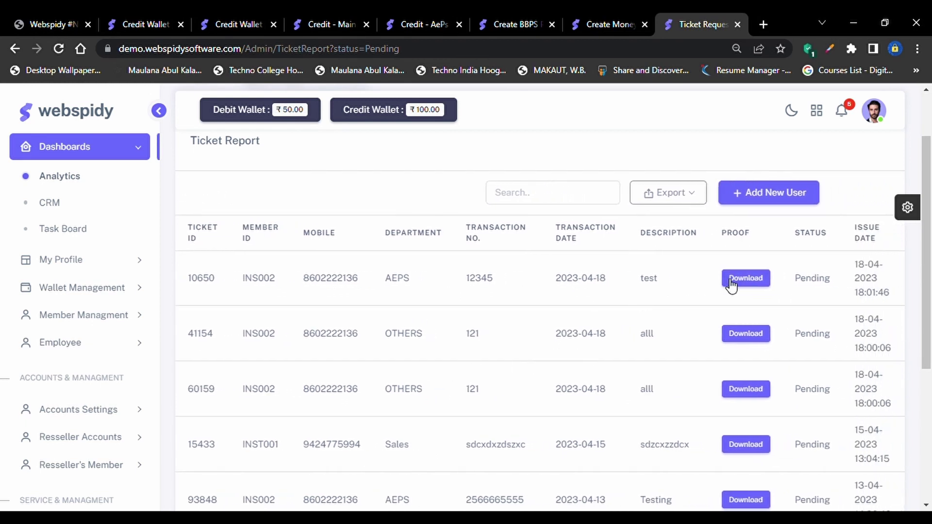
{"action": "scroll", "coordinate": [590, 299], "scroll_direction": "up", "scroll_amount": 1}
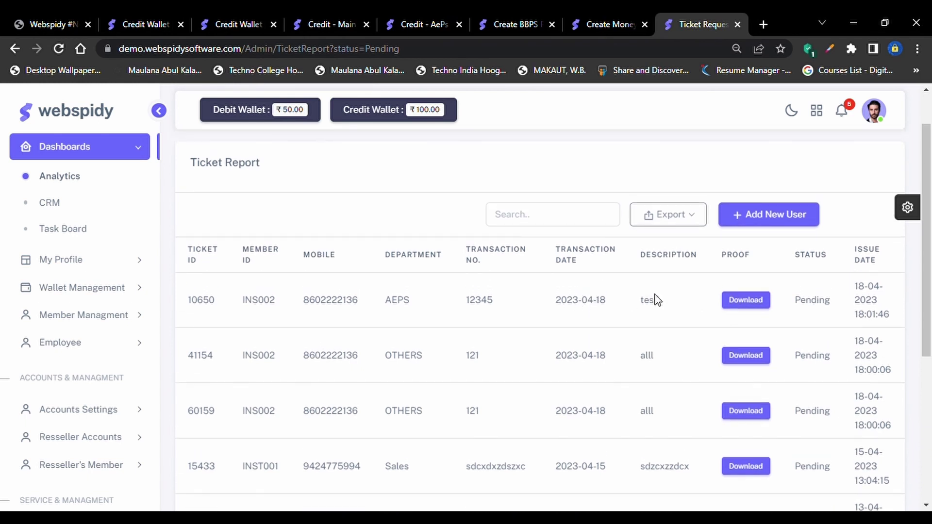
{"action": "scroll", "coordinate": [524, 308], "scroll_direction": "left", "scroll_amount": 2}
{"action": "scroll", "coordinate": [525, 308], "scroll_direction": "right", "scroll_amount": 2}
{"action": "left_click_drag", "start_coordinate": [853, 287], "coordinate": [896, 318]}
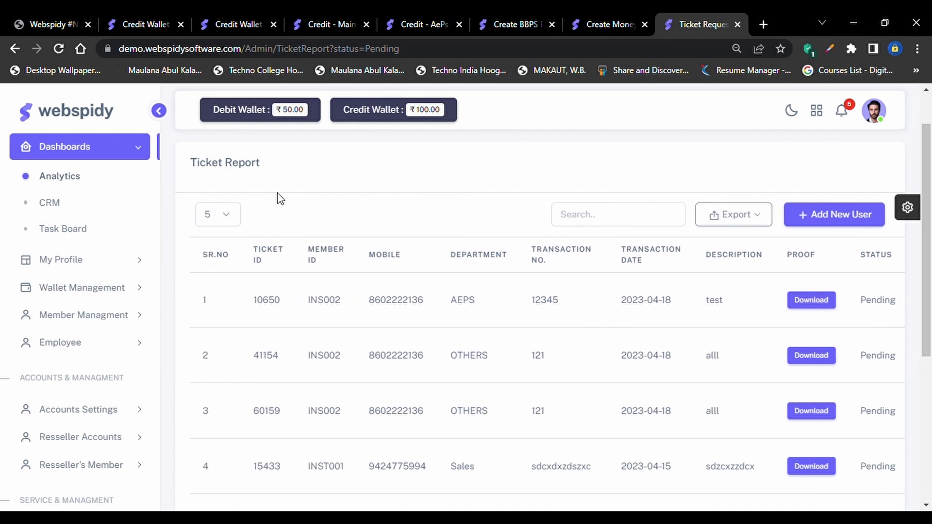
{"action": "scroll", "coordinate": [452, 336], "scroll_direction": "down", "scroll_amount": 2}
{"action": "scroll", "coordinate": [530, 354], "scroll_direction": "right", "scroll_amount": 2}
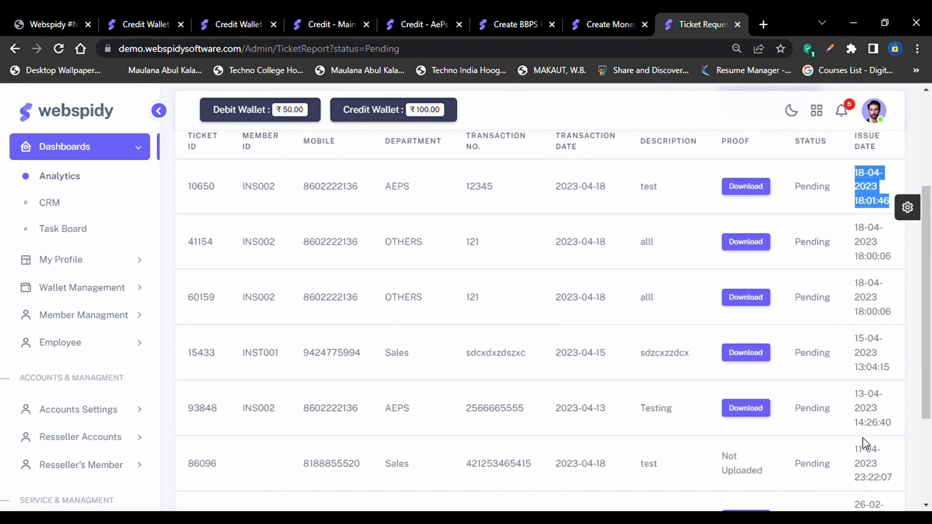
{"action": "scroll", "coordinate": [864, 442], "scroll_direction": "down", "scroll_amount": 3}
{"action": "scroll", "coordinate": [780, 354], "scroll_direction": "up", "scroll_amount": 2}
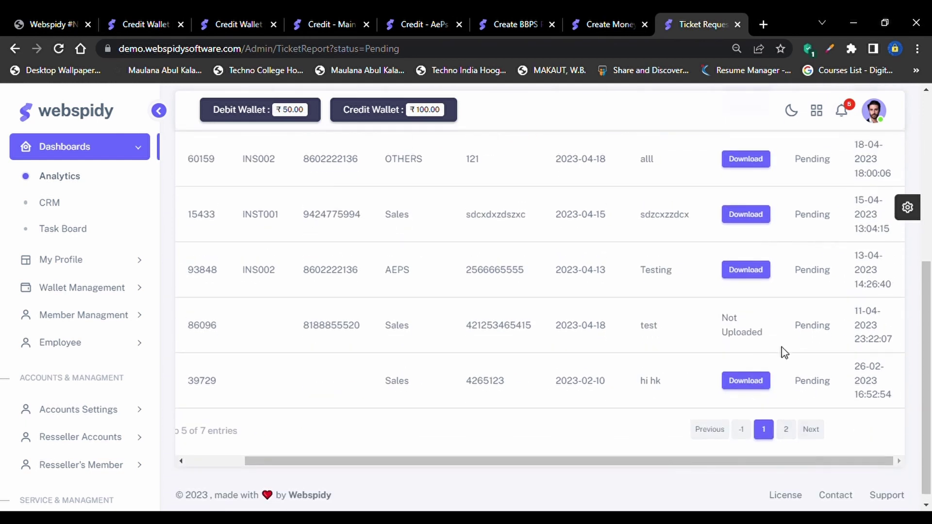
{"action": "scroll", "coordinate": [679, 364], "scroll_direction": "up", "scroll_amount": 3}
{"action": "scroll", "coordinate": [115, 437], "scroll_direction": "down", "scroll_amount": 3}
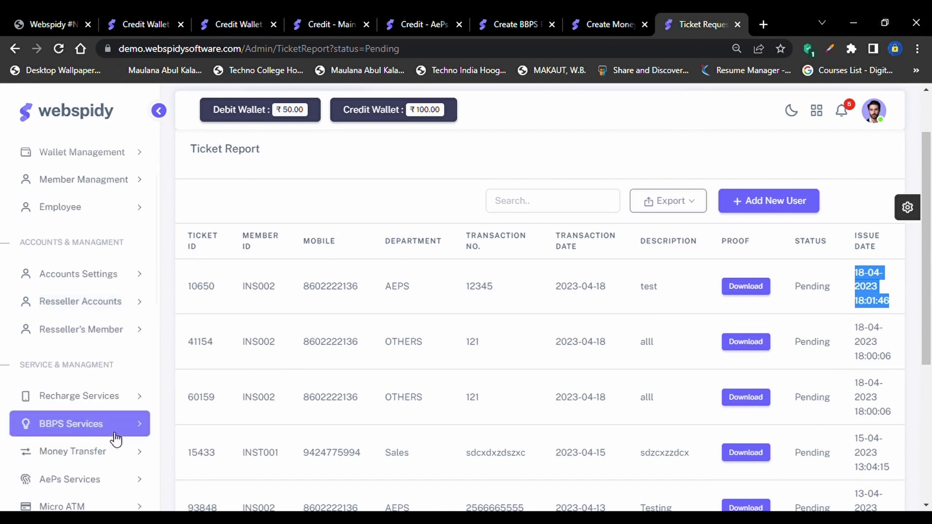
{"action": "scroll", "coordinate": [115, 439], "scroll_direction": "down", "scroll_amount": 8}
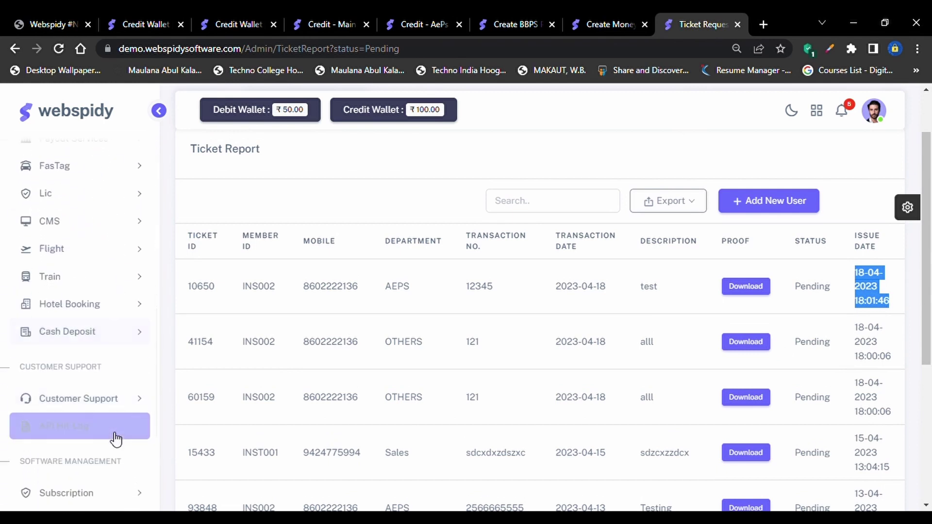
Open Ticket Report showing the single resolved BBPS ticket 69963 dated 2023-02-15
{"action": "left_click", "coordinate": [115, 308]}
{"action": "scroll", "coordinate": [114, 311], "scroll_direction": "down", "scroll_amount": 2}
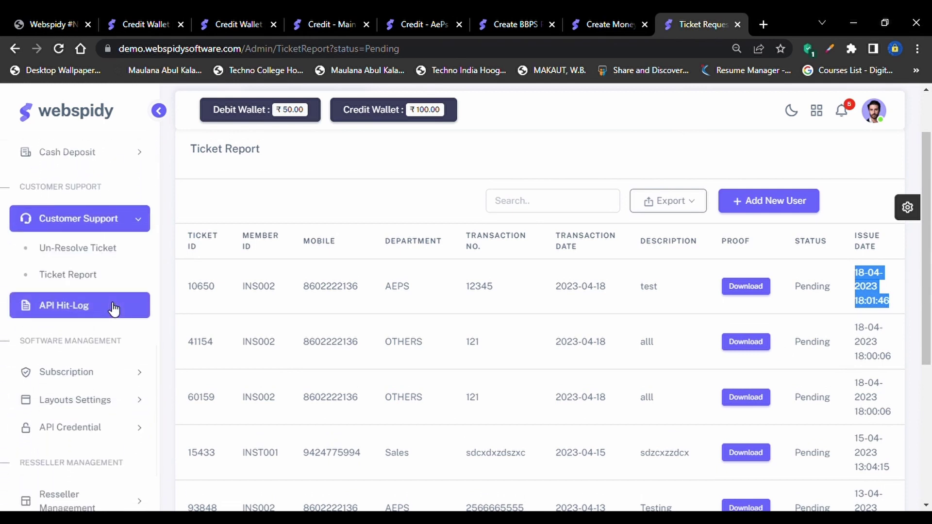
{"action": "left_click", "coordinate": [124, 273]}
{"action": "left_click", "coordinate": [117, 267]}
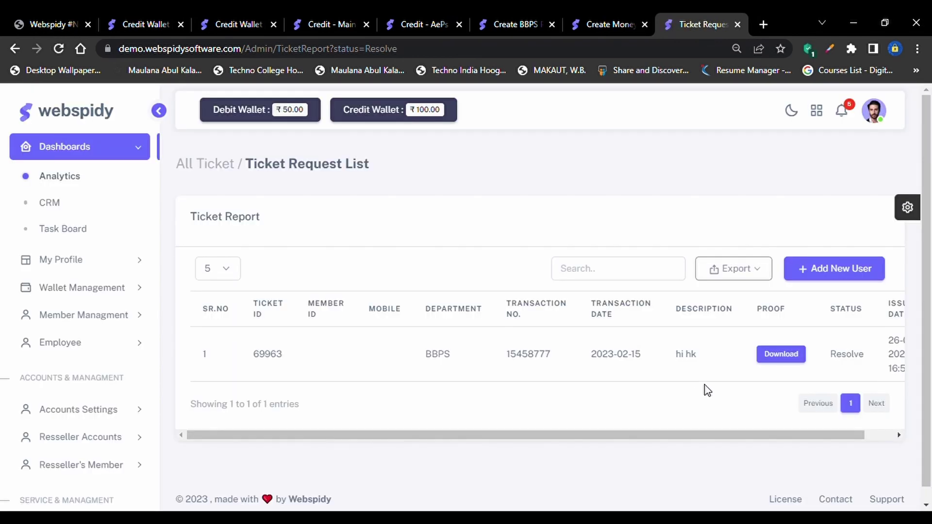
{"action": "scroll", "coordinate": [807, 364], "scroll_direction": "right", "scroll_amount": 1}
{"action": "double_click", "coordinate": [822, 359]}
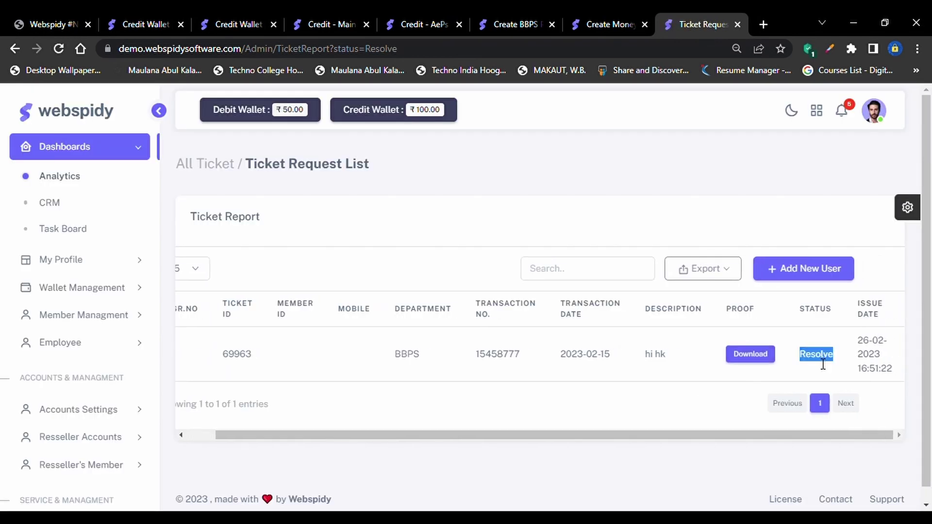
{"action": "scroll", "coordinate": [488, 374], "scroll_direction": "left", "scroll_amount": 1}
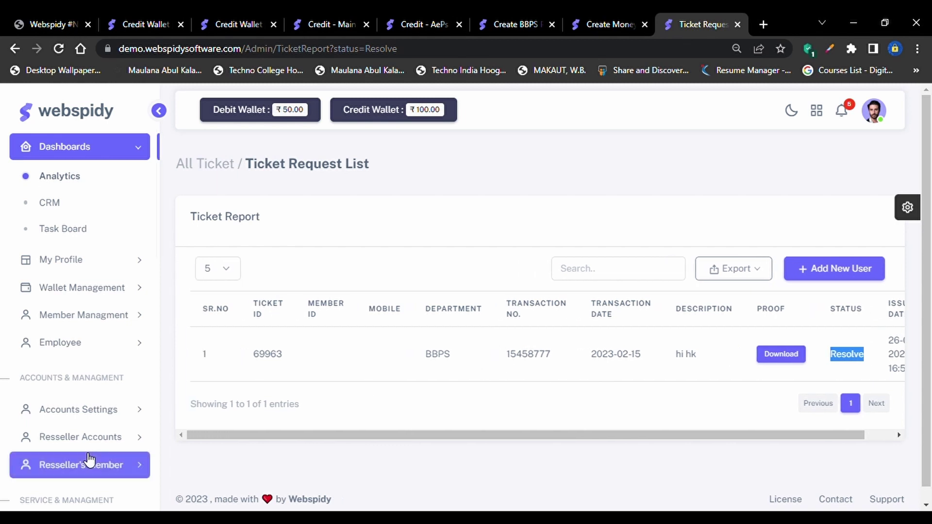
{"action": "scroll", "coordinate": [85, 459], "scroll_direction": "down", "scroll_amount": 10}
{"action": "scroll", "coordinate": [85, 458], "scroll_direction": "down", "scroll_amount": 2}
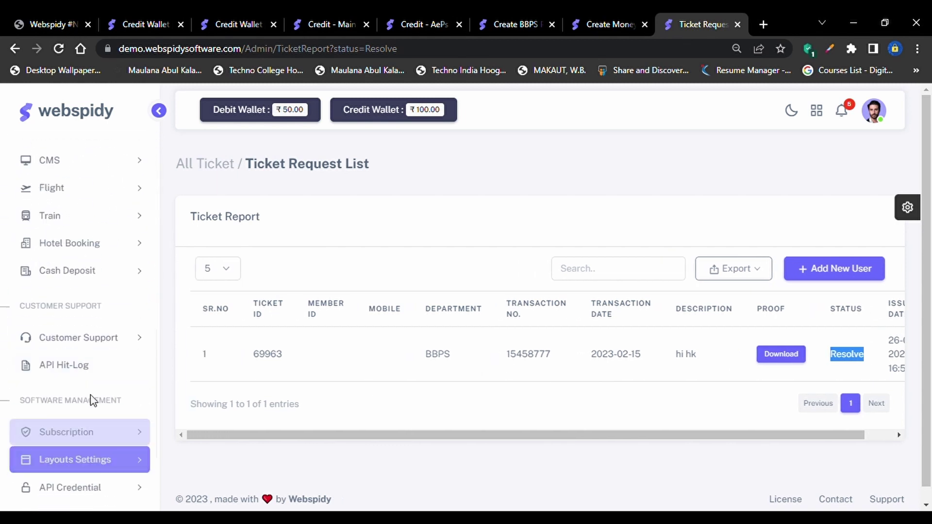
{"action": "left_click", "coordinate": [94, 337]}
{"action": "scroll", "coordinate": [94, 337], "scroll_direction": "down", "scroll_amount": 2}
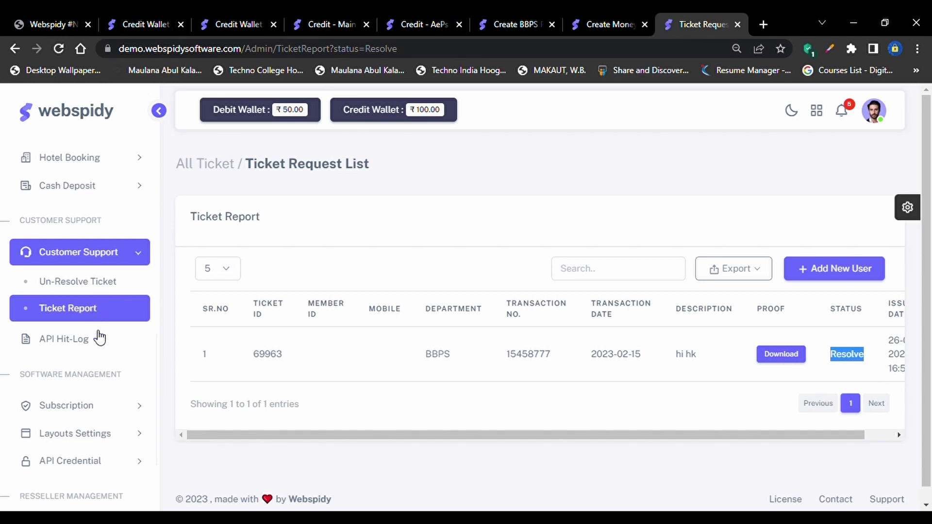
Open the API Hit Log listing BBPS FETCH BILL and ACCOUNT OPEN entries
{"action": "left_click", "coordinate": [75, 354]}
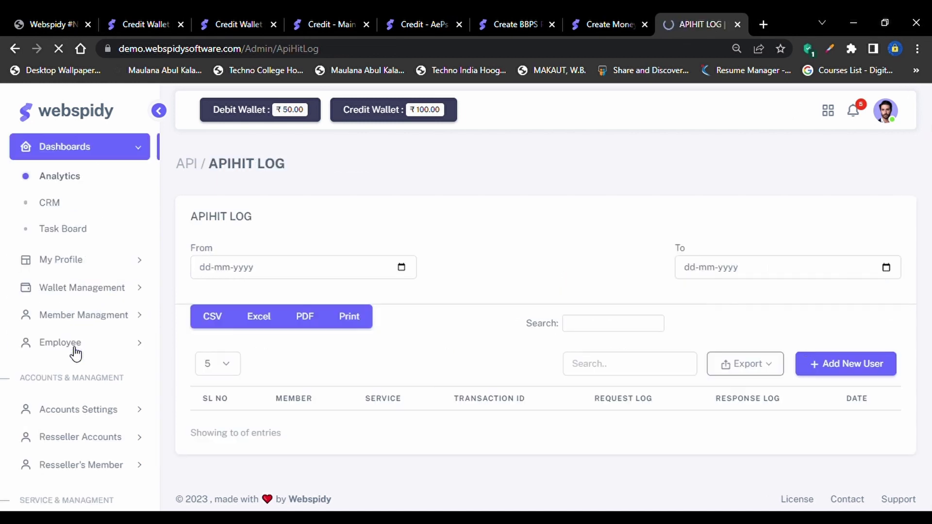
{"action": "scroll", "coordinate": [583, 403], "scroll_direction": "down", "scroll_amount": 2}
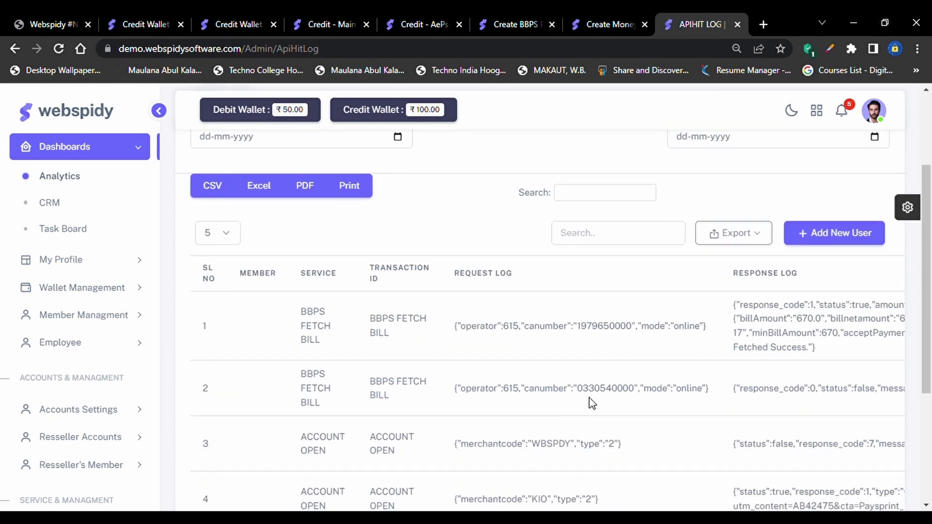
{"action": "scroll", "coordinate": [664, 373], "scroll_direction": "right", "scroll_amount": 3}
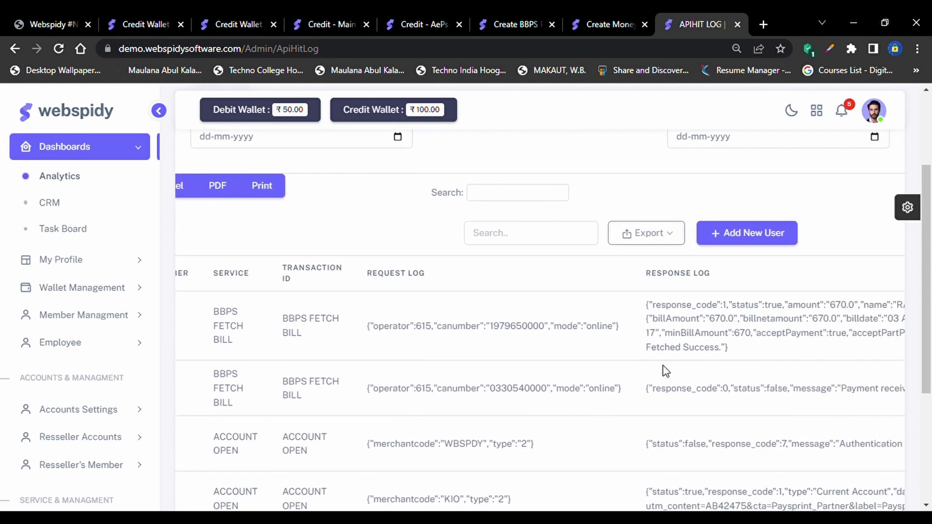
{"action": "scroll", "coordinate": [662, 367], "scroll_direction": "right", "scroll_amount": 8}
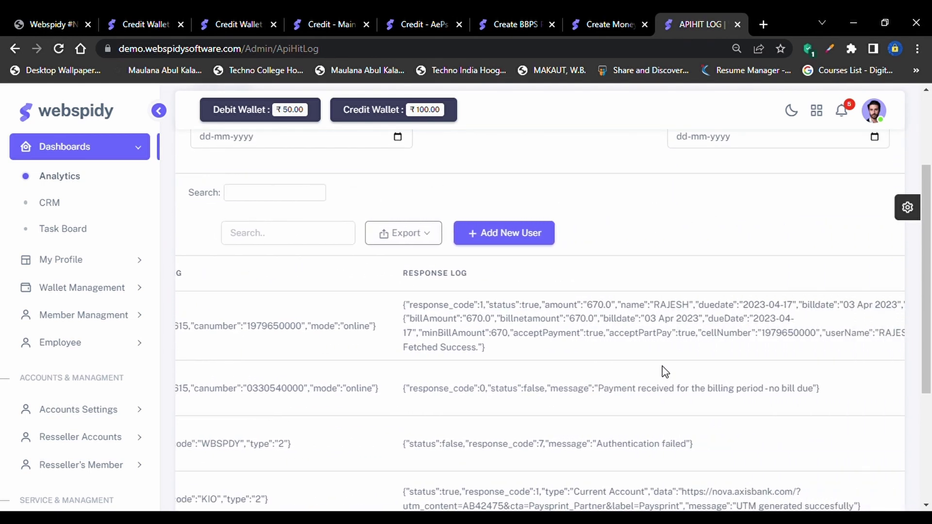
{"action": "scroll", "coordinate": [662, 366], "scroll_direction": "left", "scroll_amount": 4}
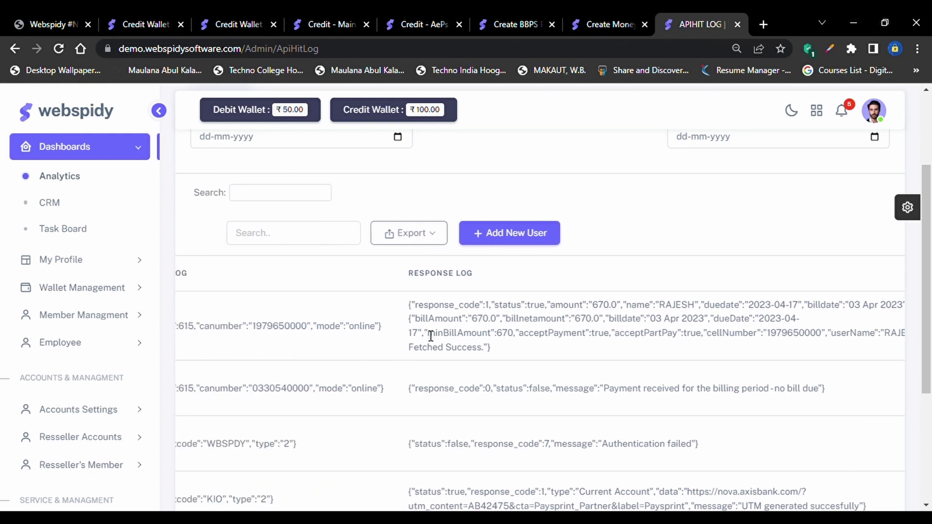
Select and read the first BBPS fetch bill entry's full response log
{"action": "left_click_drag", "start_coordinate": [401, 308], "coordinate": [557, 350]}
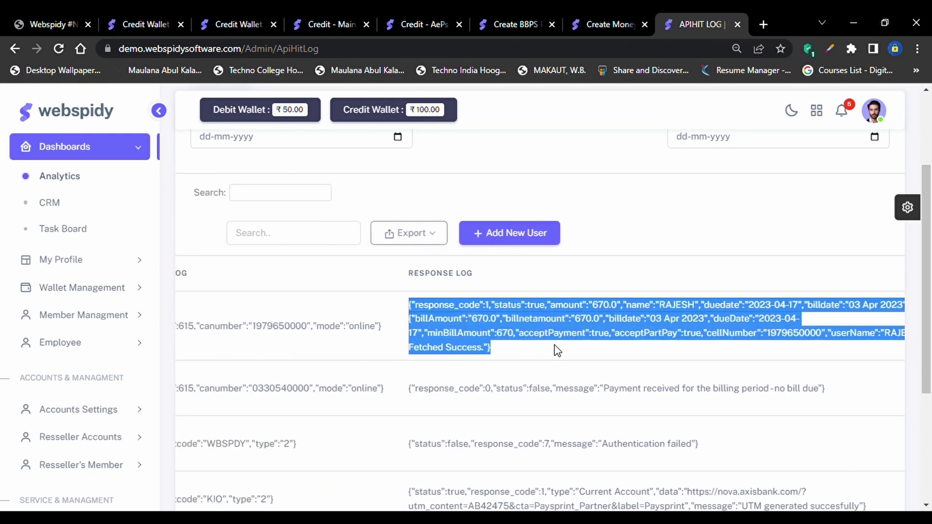
{"action": "scroll", "coordinate": [557, 351], "scroll_direction": "left", "scroll_amount": 1}
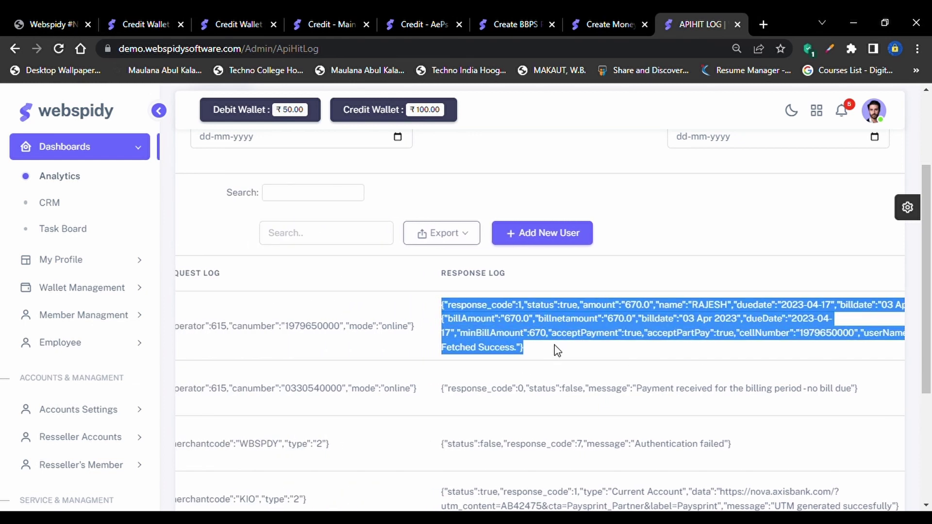
{"action": "left_click_drag", "start_coordinate": [534, 350], "coordinate": [345, 333]}
{"action": "left_click", "coordinate": [439, 309]}
{"action": "left_click", "coordinate": [318, 325]}
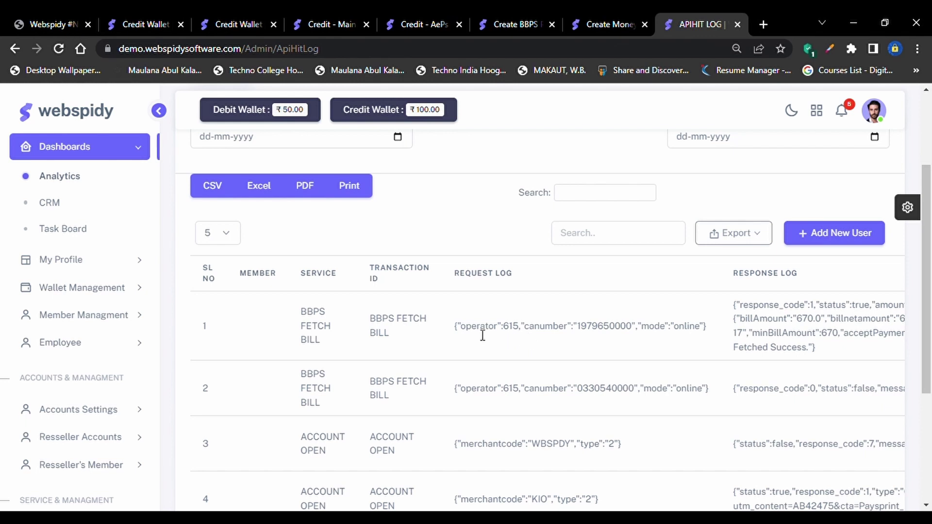
{"action": "scroll", "coordinate": [72, 377], "scroll_direction": "down", "scroll_amount": 5}
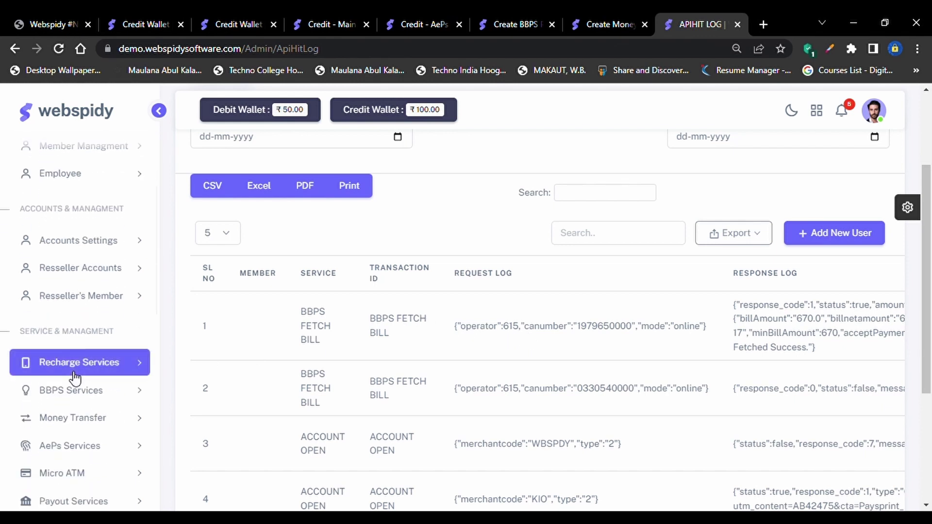
{"action": "scroll", "coordinate": [75, 377], "scroll_direction": "down", "scroll_amount": 8}
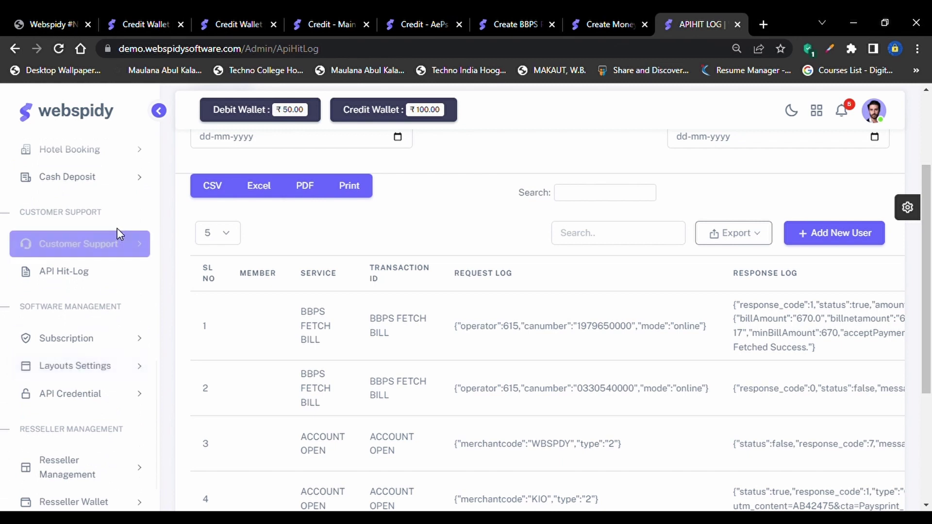
{"action": "scroll", "coordinate": [112, 340], "scroll_direction": "down", "scroll_amount": 1}
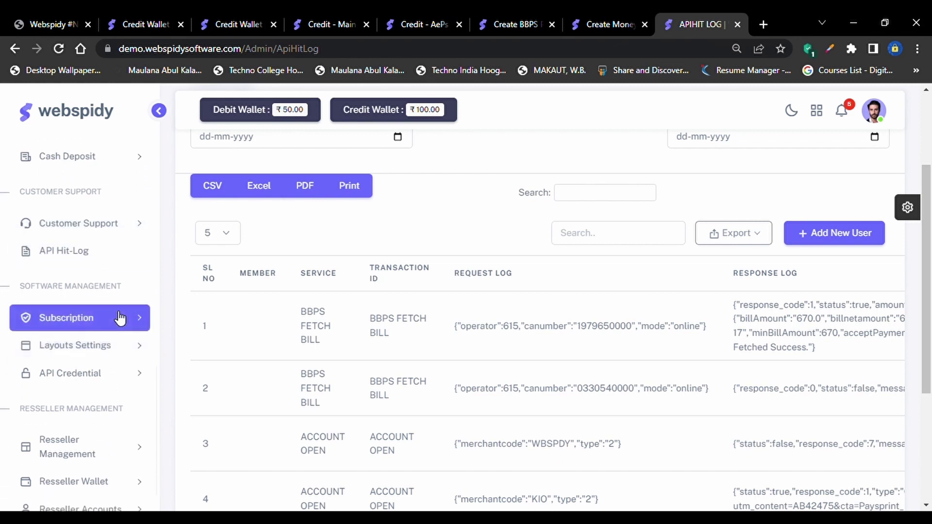
Start a new subscription plan of type Free named 'Developer Test' with Weekly intervals
{"action": "left_click", "coordinate": [119, 317]}
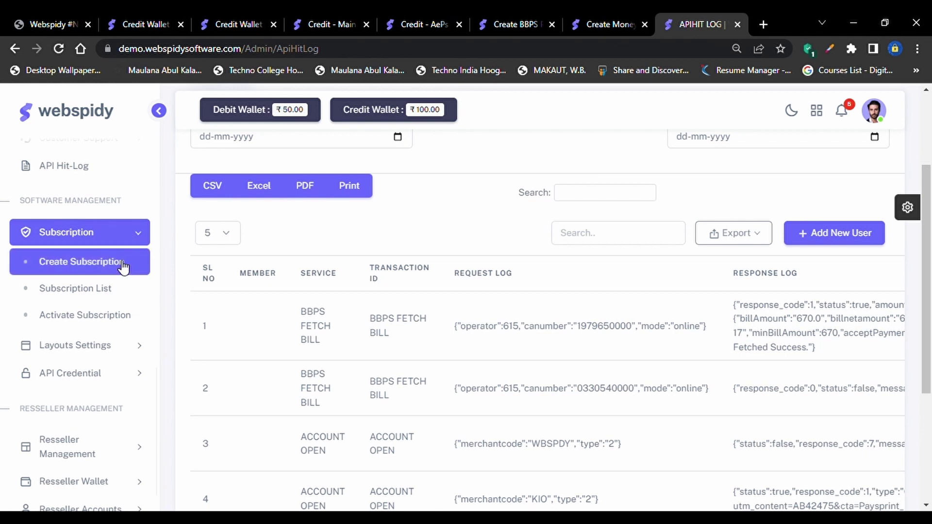
{"action": "left_click", "coordinate": [123, 265]}
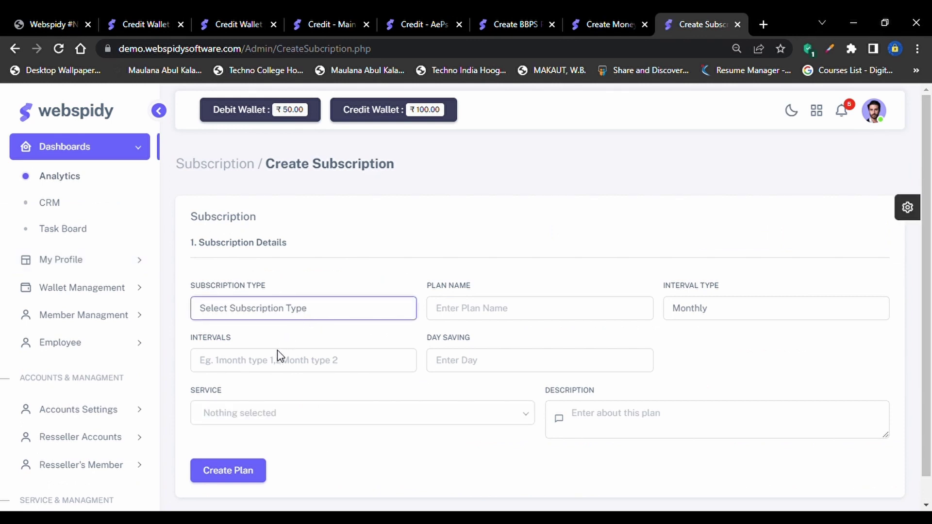
{"action": "type", "text": "Free"}
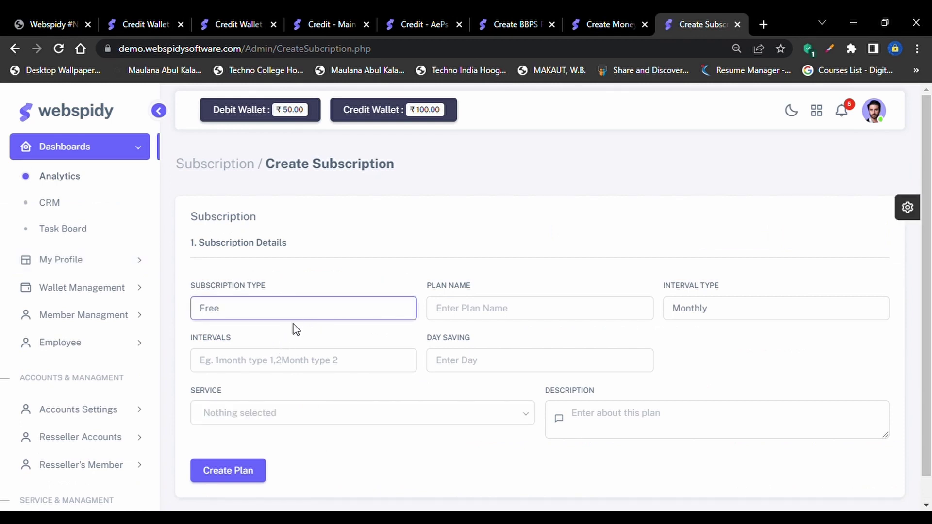
{"action": "left_click", "coordinate": [296, 330]}
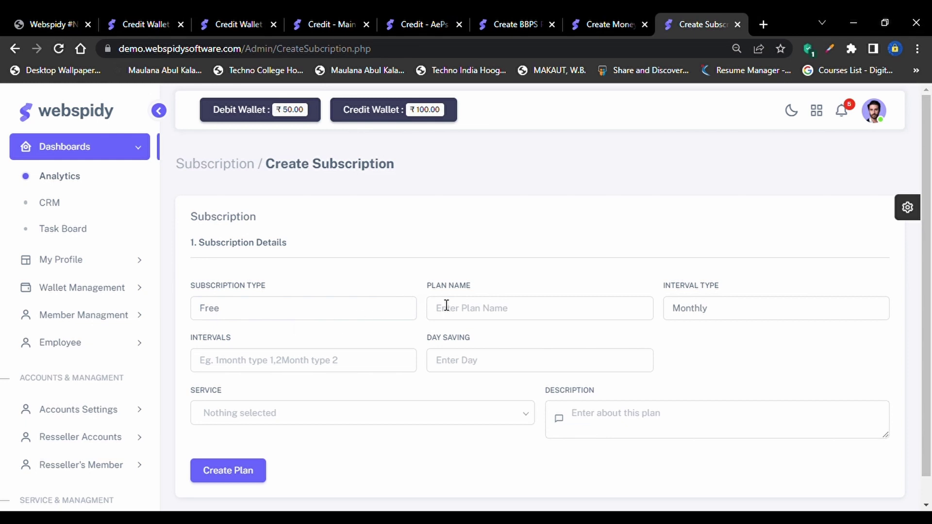
{"action": "left_click", "coordinate": [492, 317]}
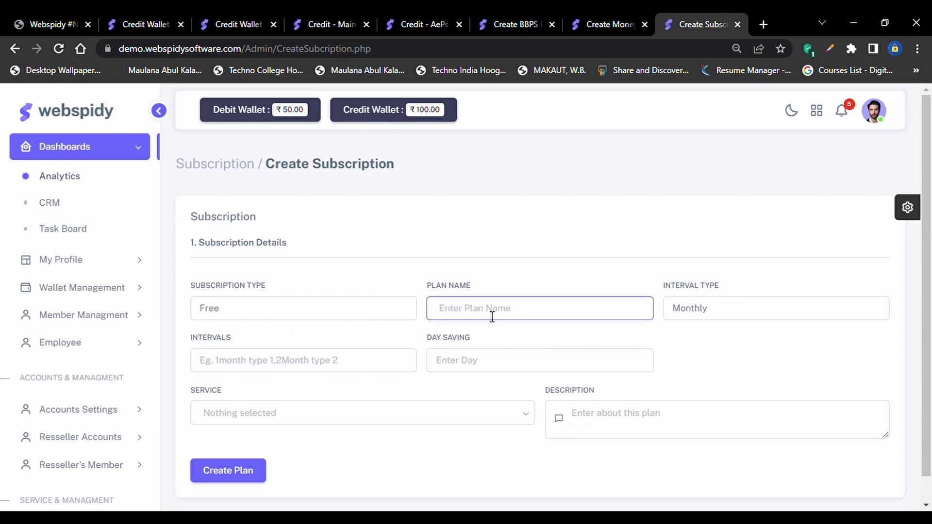
{"action": "type", "text": "Developer Test"}
{"action": "left_click", "coordinate": [716, 320]}
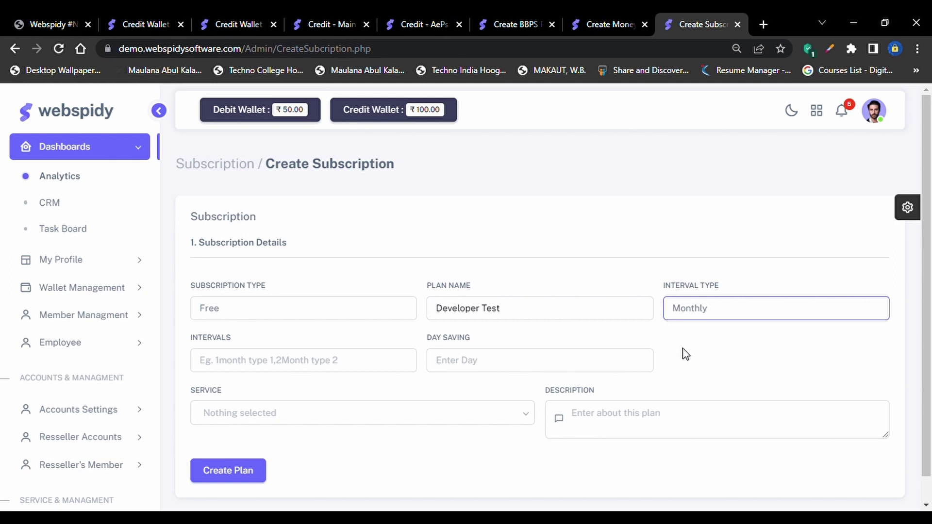
Enter 1 as the interval count and '30 dASY' as the day saving value
{"action": "left_click", "coordinate": [251, 364]}
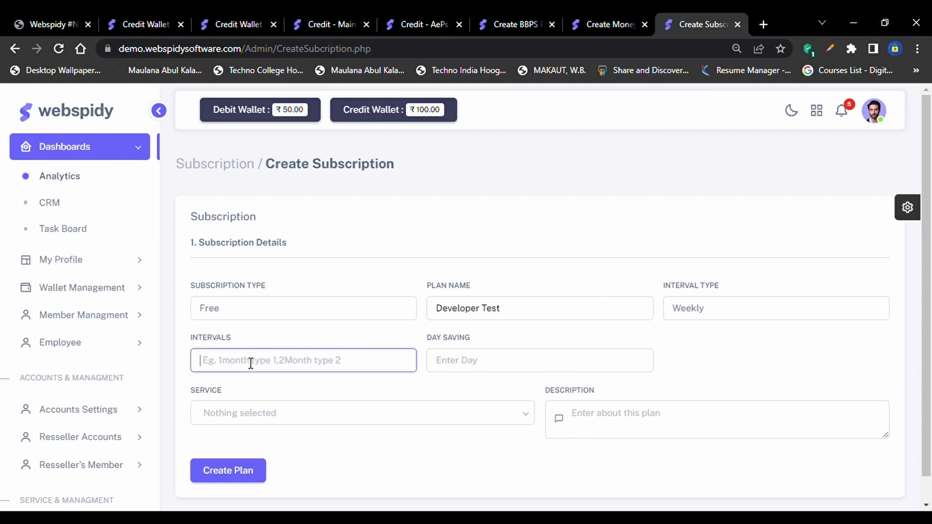
{"action": "type", "text": "2"}
{"action": "key", "text": "BackSpace"}
{"action": "type", "text": "1"}
{"action": "left_click", "coordinate": [509, 370]}
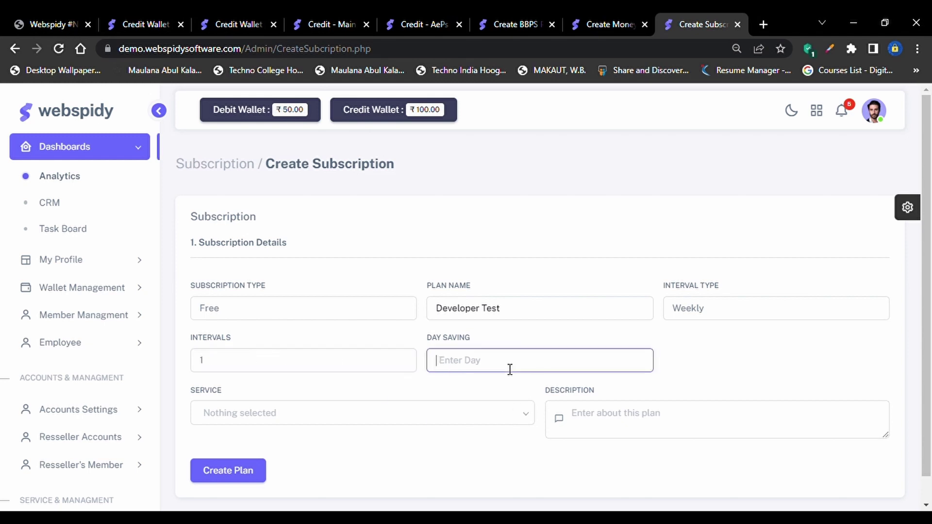
{"action": "type", "text": "30 dASY"}
Choose DMT, Recharge, Payout, Credit Card and Loan as services, then submit the plan
{"action": "left_click", "coordinate": [324, 423]}
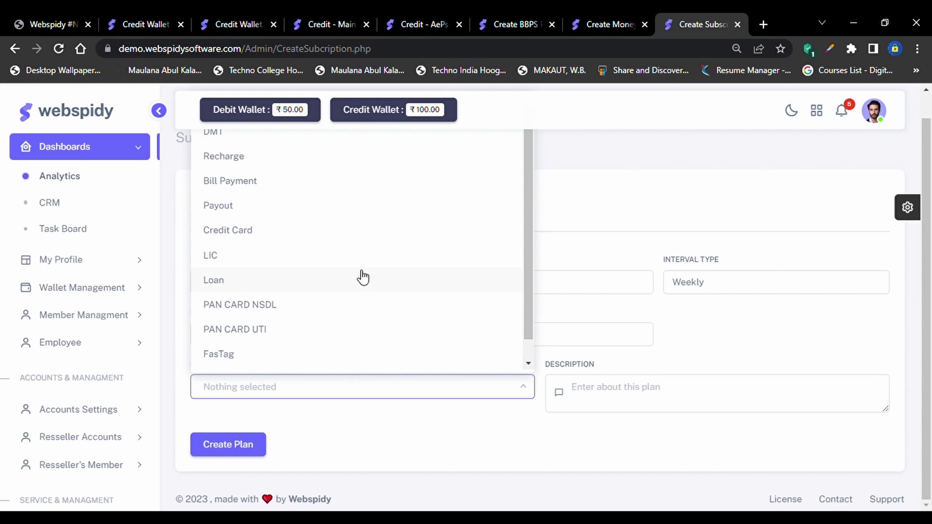
{"action": "left_click", "coordinate": [361, 277]}
{"action": "left_click", "coordinate": [340, 208]}
{"action": "left_click", "coordinate": [372, 190]}
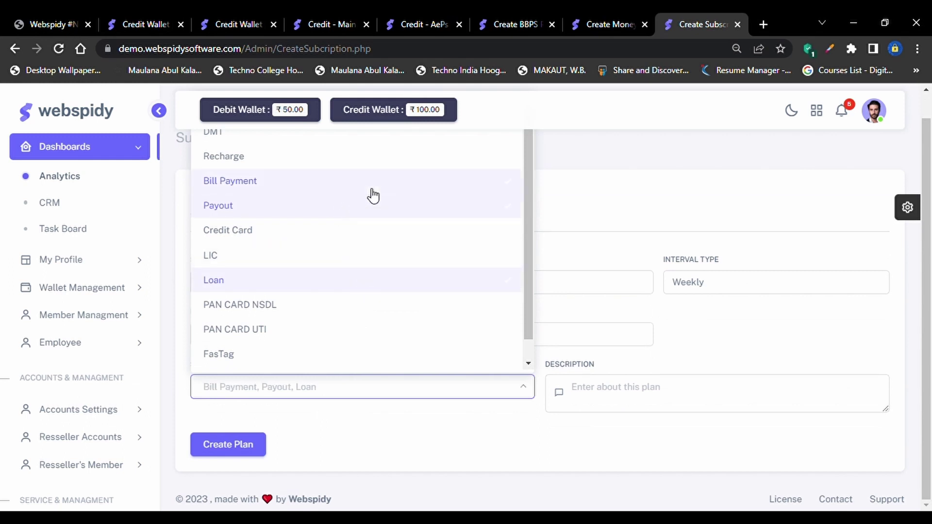
{"action": "left_click", "coordinate": [321, 174]}
{"action": "left_click", "coordinate": [290, 240]}
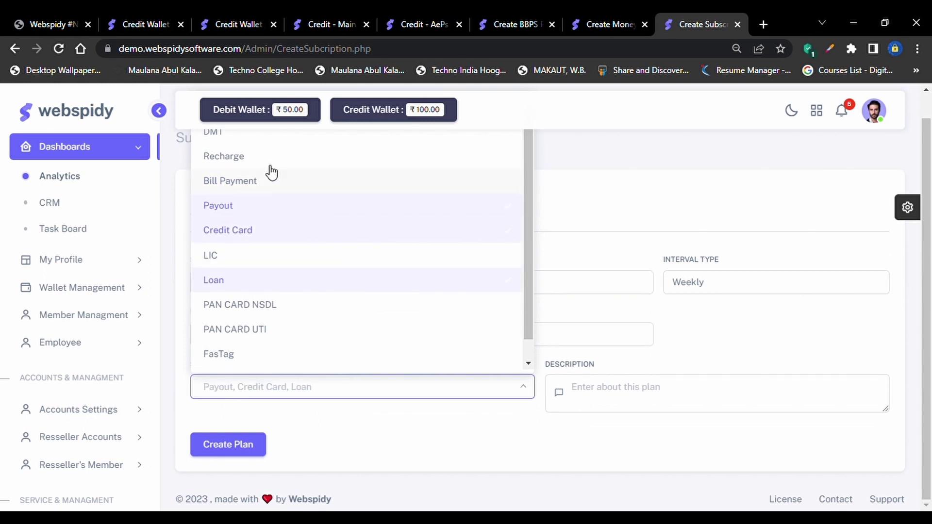
{"action": "left_click", "coordinate": [267, 168]}
{"action": "left_click", "coordinate": [245, 138]}
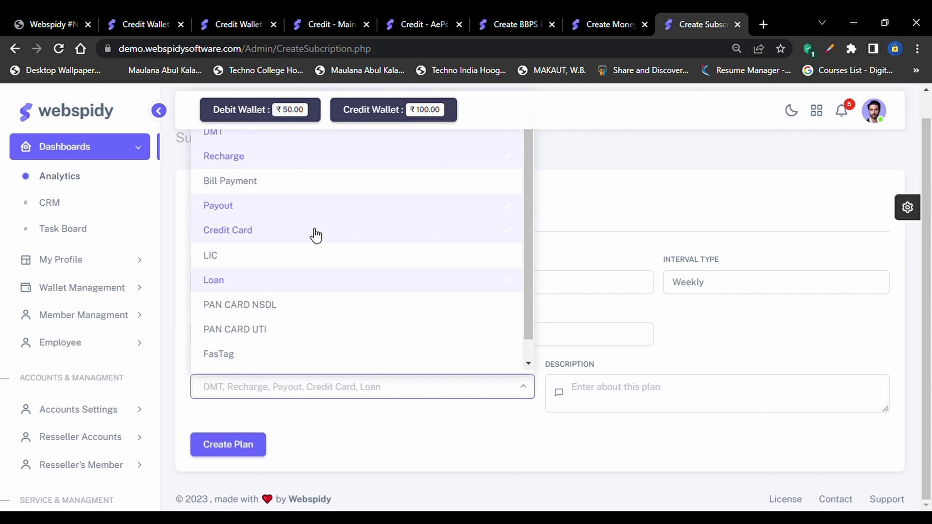
{"action": "left_click", "coordinate": [665, 410]}
{"action": "scroll", "coordinate": [667, 410], "scroll_direction": "up", "scroll_amount": 1}
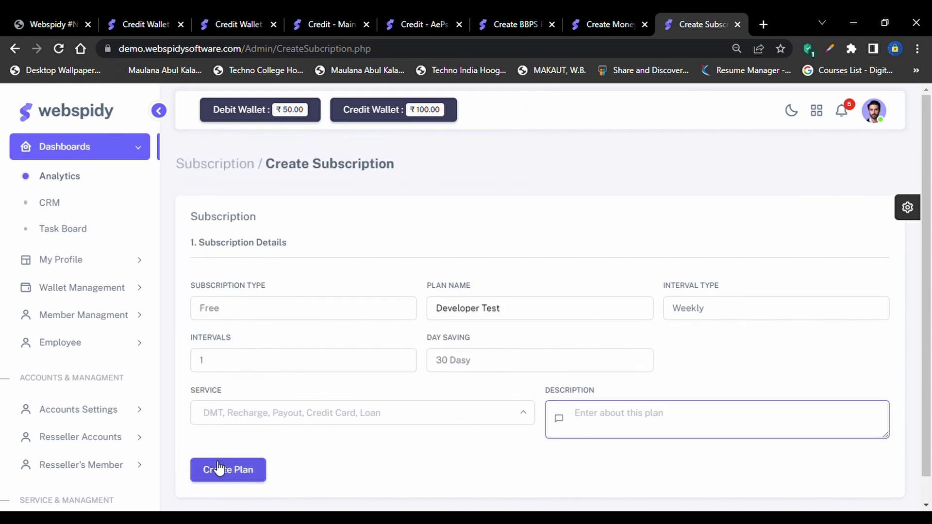
{"action": "left_click", "coordinate": [227, 470]}
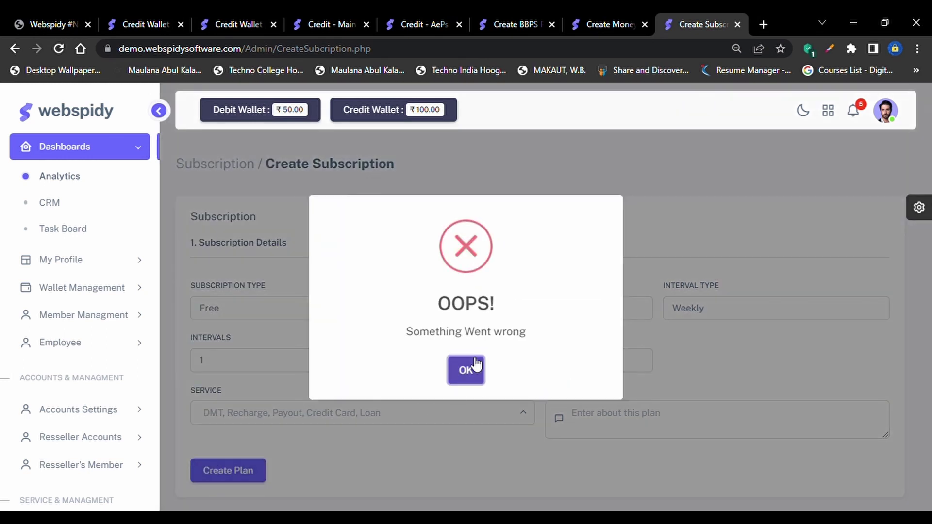
Dismiss the 'Something Went wrong' error and expand Layouts Settings under Software Management
{"action": "left_click", "coordinate": [474, 367]}
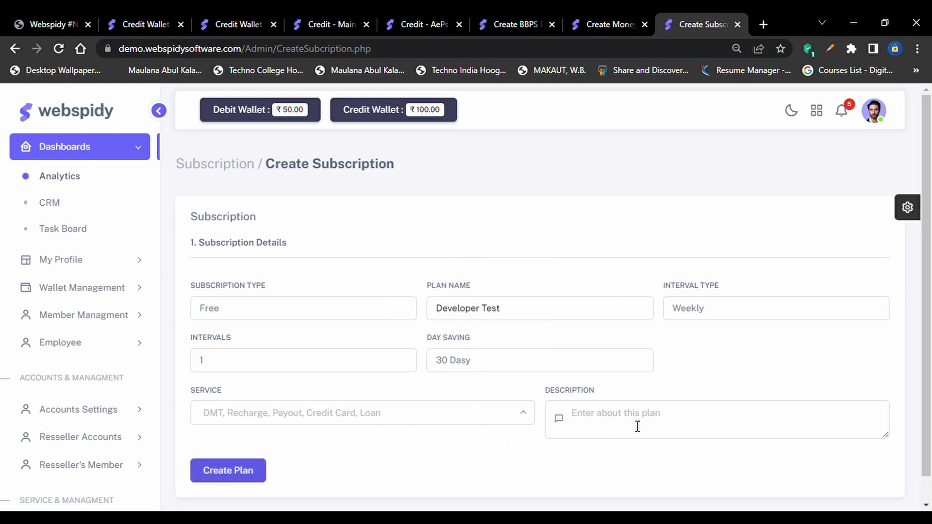
{"action": "scroll", "coordinate": [581, 450], "scroll_direction": "down", "scroll_amount": 1}
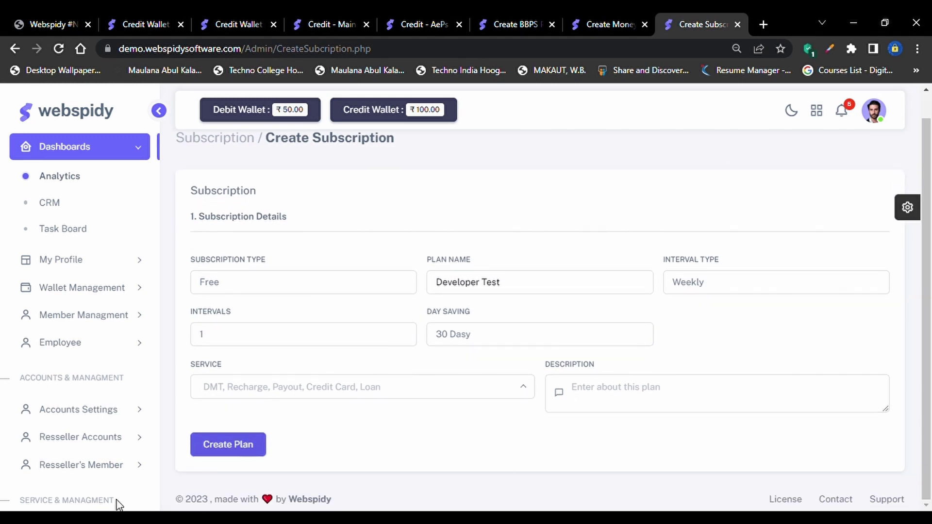
{"action": "scroll", "coordinate": [116, 503], "scroll_direction": "down", "scroll_amount": 6}
{"action": "scroll", "coordinate": [105, 416], "scroll_direction": "down", "scroll_amount": 5}
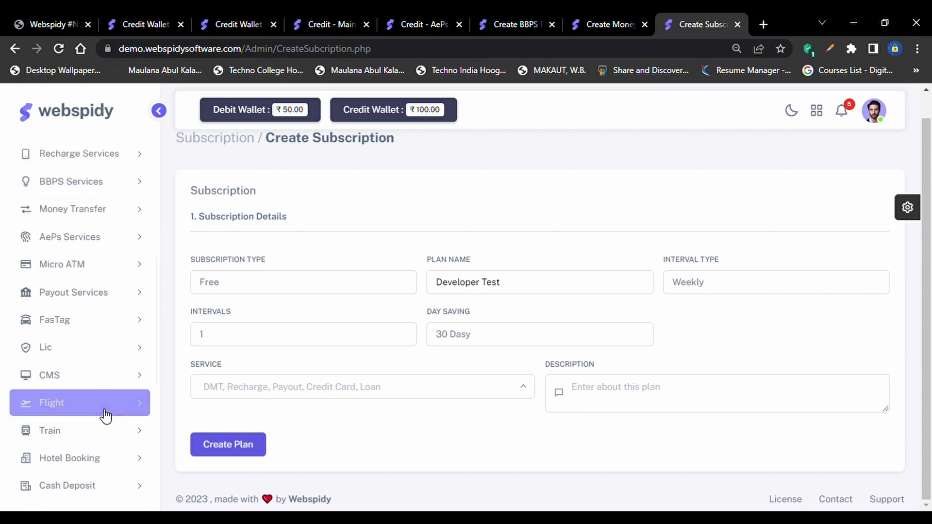
{"action": "scroll", "coordinate": [104, 429], "scroll_direction": "down", "scroll_amount": 3}
{"action": "scroll", "coordinate": [105, 340], "scroll_direction": "up", "scroll_amount": 10}
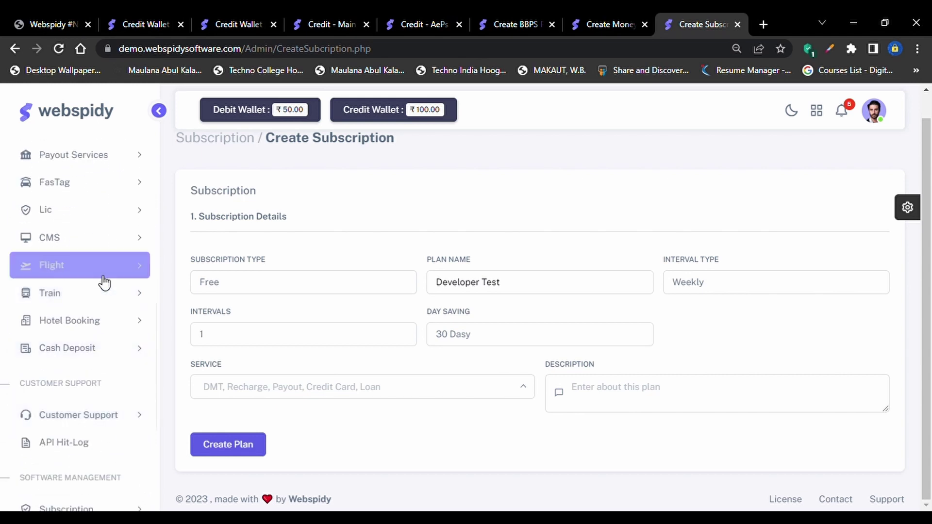
{"action": "scroll", "coordinate": [104, 132], "scroll_direction": "up", "scroll_amount": 1}
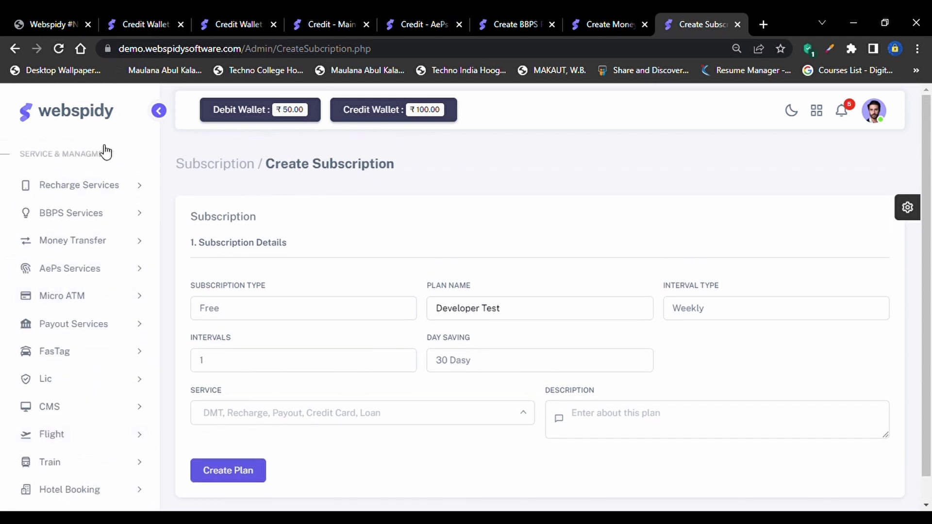
{"action": "scroll", "coordinate": [97, 254], "scroll_direction": "up", "scroll_amount": 2}
{"action": "scroll", "coordinate": [90, 287], "scroll_direction": "down", "scroll_amount": 1}
{"action": "scroll", "coordinate": [88, 292], "scroll_direction": "down", "scroll_amount": 8}
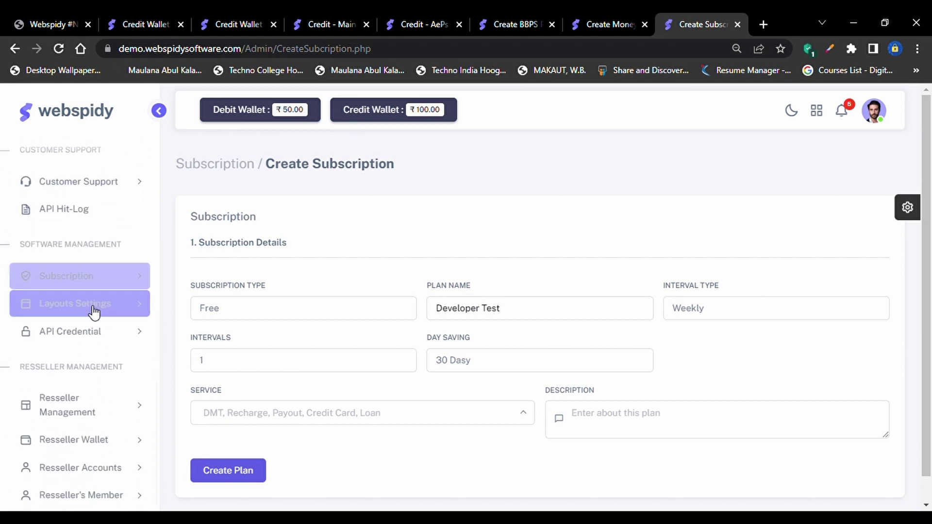
{"action": "left_click", "coordinate": [92, 306]}
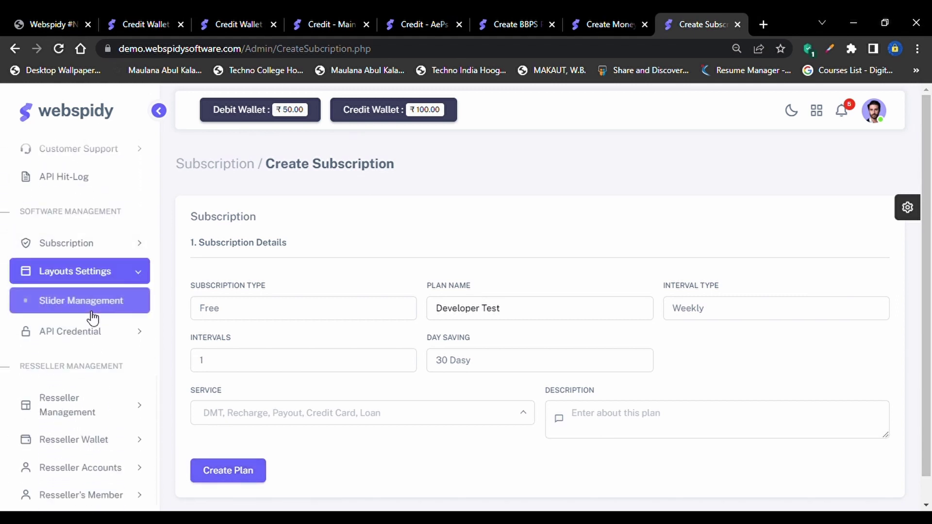
Open Slider Management and set the slider type to API User, keeping status Active
{"action": "left_click", "coordinate": [115, 306]}
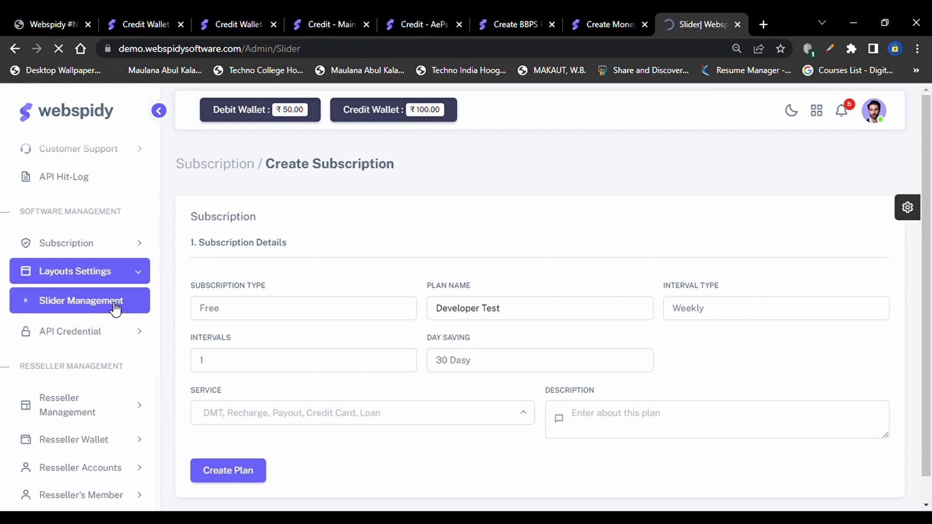
{"action": "scroll", "coordinate": [382, 348], "scroll_direction": "down", "scroll_amount": 1}
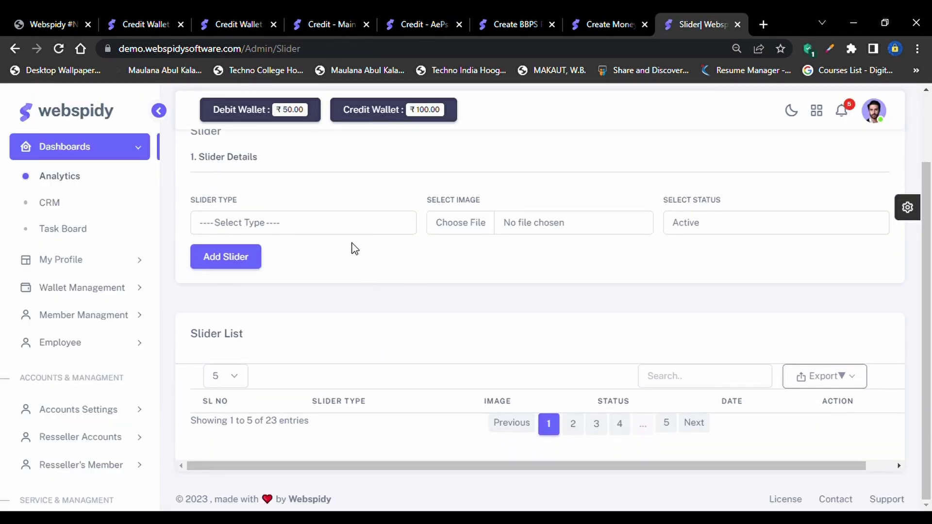
{"action": "left_click", "coordinate": [330, 227]}
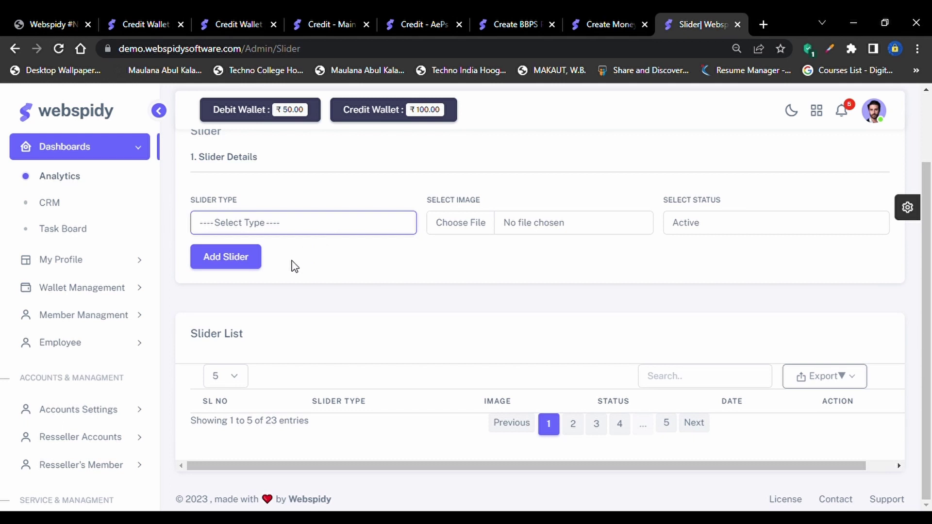
{"action": "key", "text": "Down"}
{"action": "left_click", "coordinate": [727, 227]}
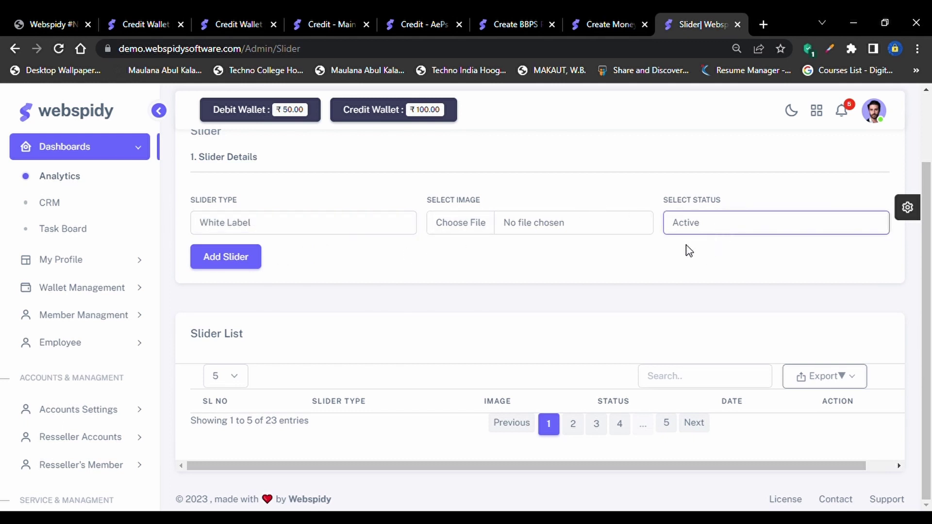
{"action": "left_click", "coordinate": [301, 230]}
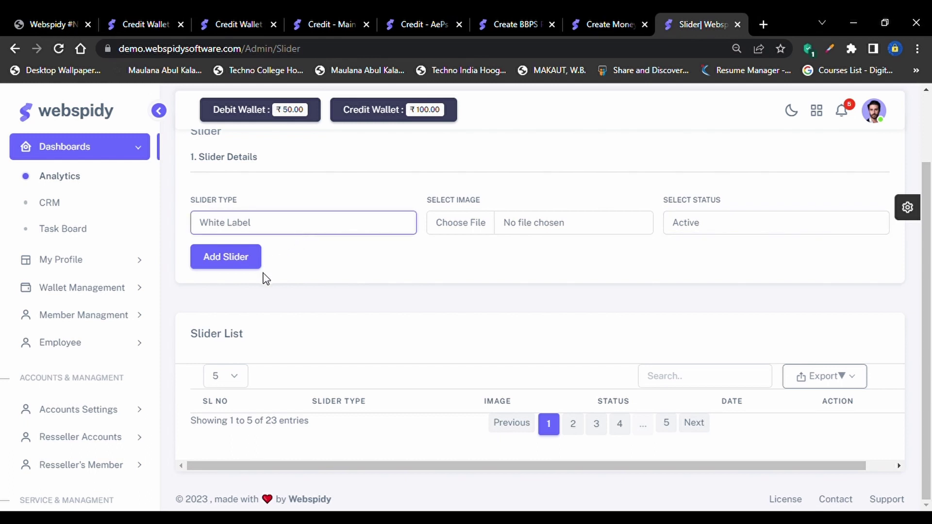
{"action": "key", "text": "Down"}
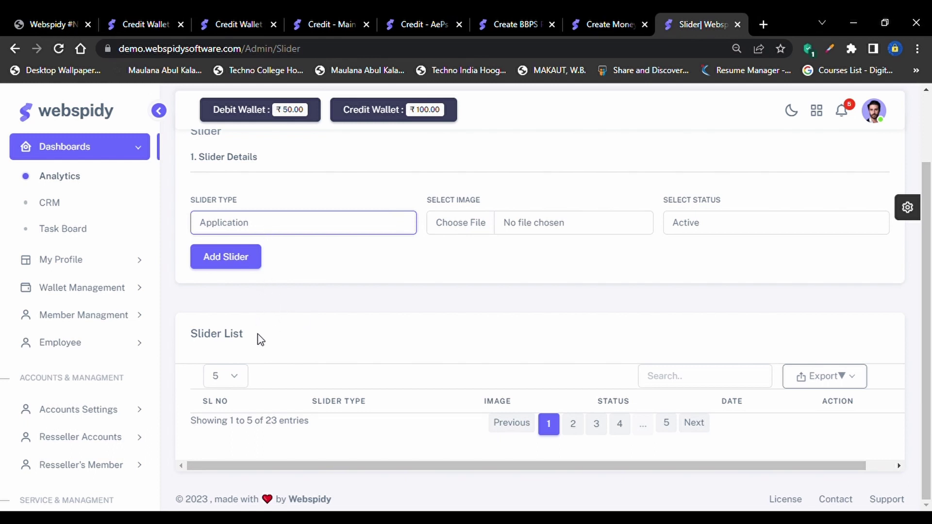
Review the sidebar's Layouts Settings and API Credential sections, collapsing API Credential afterwards
{"action": "left_click", "coordinate": [475, 260]}
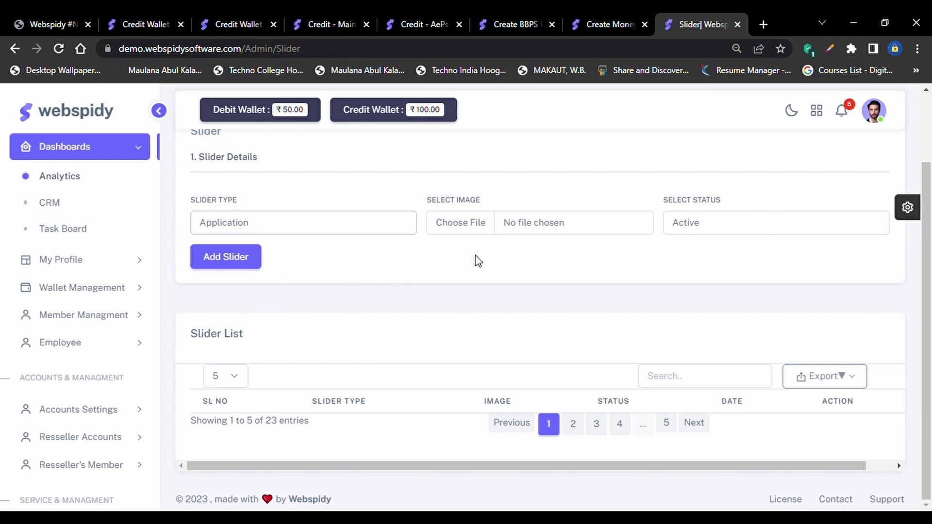
{"action": "scroll", "coordinate": [88, 434], "scroll_direction": "down", "scroll_amount": 9}
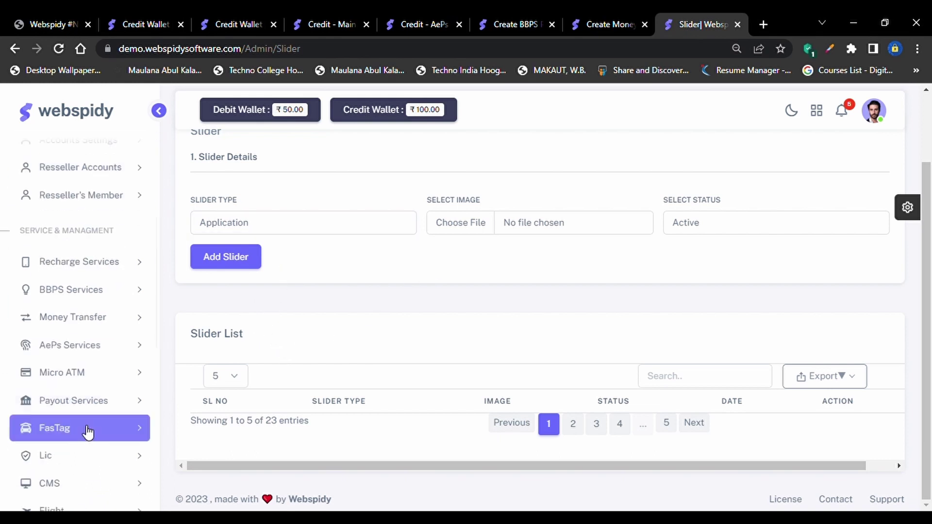
{"action": "scroll", "coordinate": [87, 398], "scroll_direction": "down", "scroll_amount": 5}
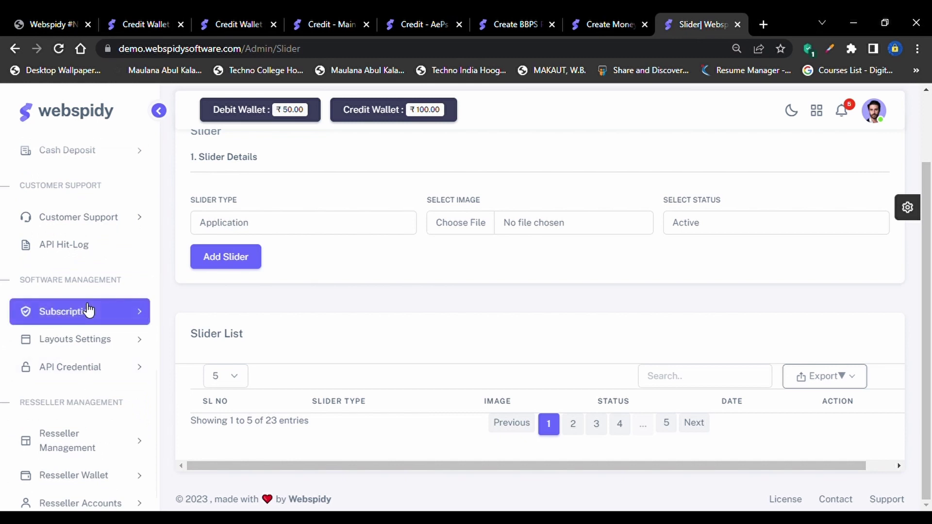
{"action": "scroll", "coordinate": [94, 350], "scroll_direction": "down", "scroll_amount": 1}
{"action": "left_click", "coordinate": [98, 309]}
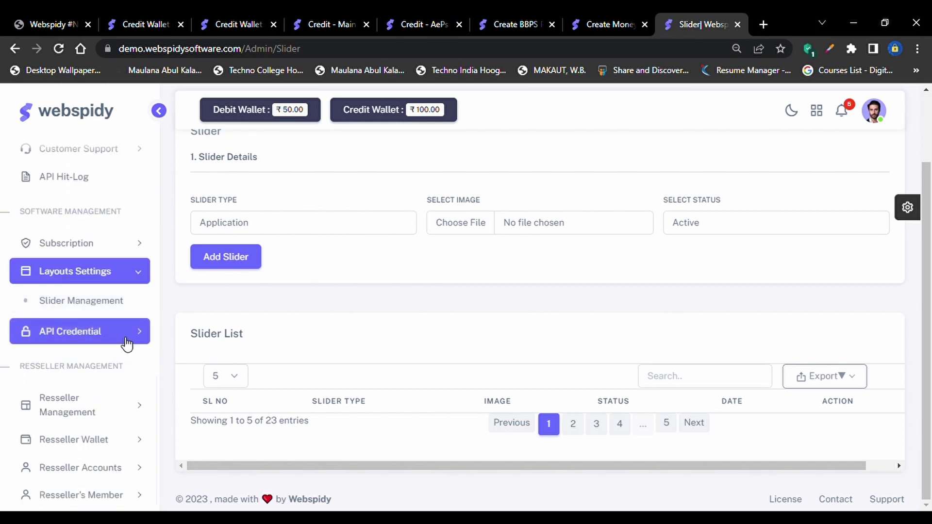
{"action": "left_click", "coordinate": [126, 338]}
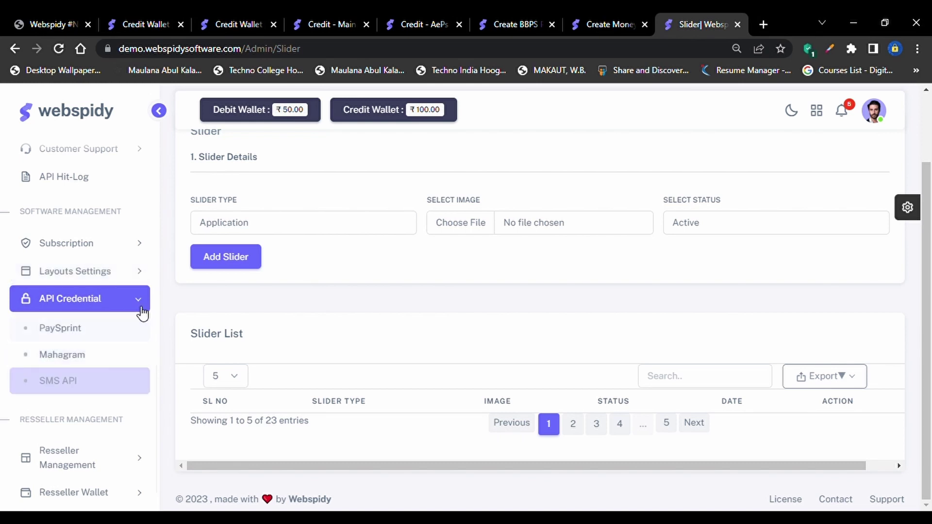
{"action": "left_click", "coordinate": [143, 305]}
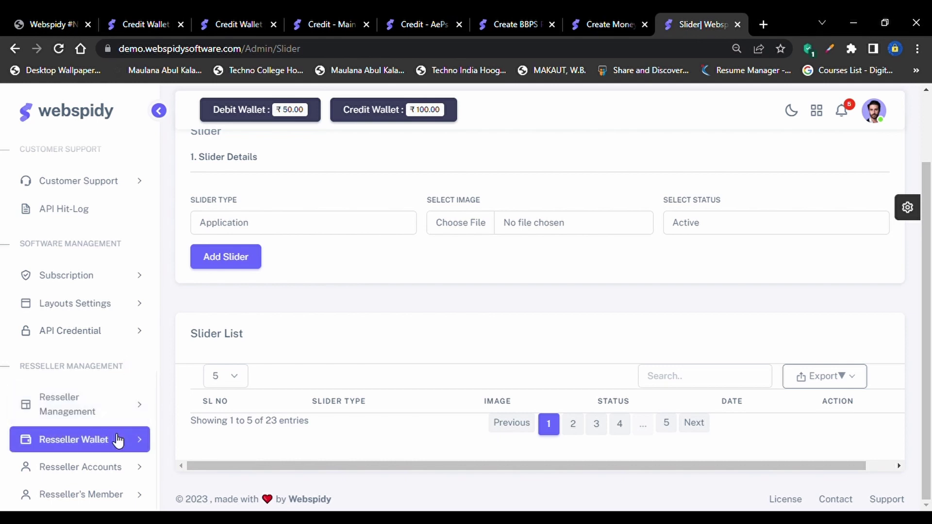
Browse Resseller Wallet, Resseller Management and Resseller's Member menus, selecting Fund Transfer Statement
{"action": "left_click", "coordinate": [107, 445]}
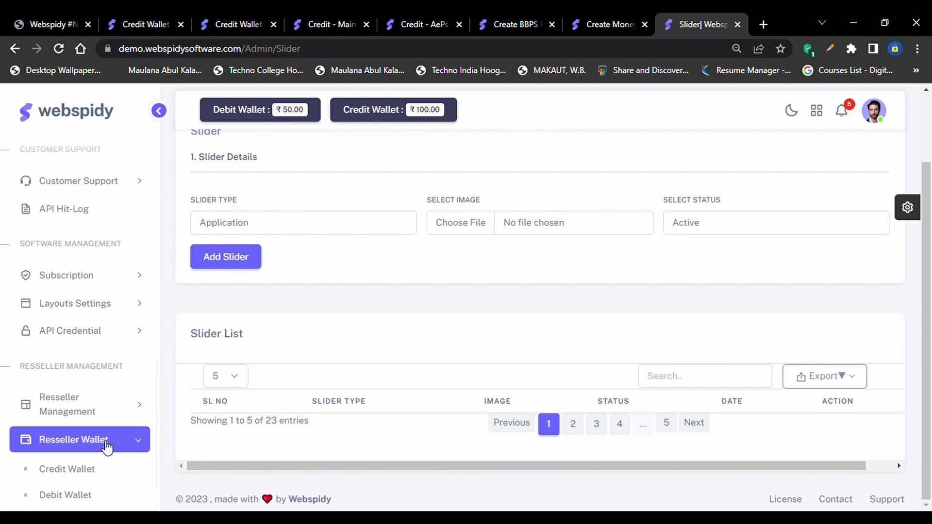
{"action": "scroll", "coordinate": [104, 477], "scroll_direction": "down", "scroll_amount": 1}
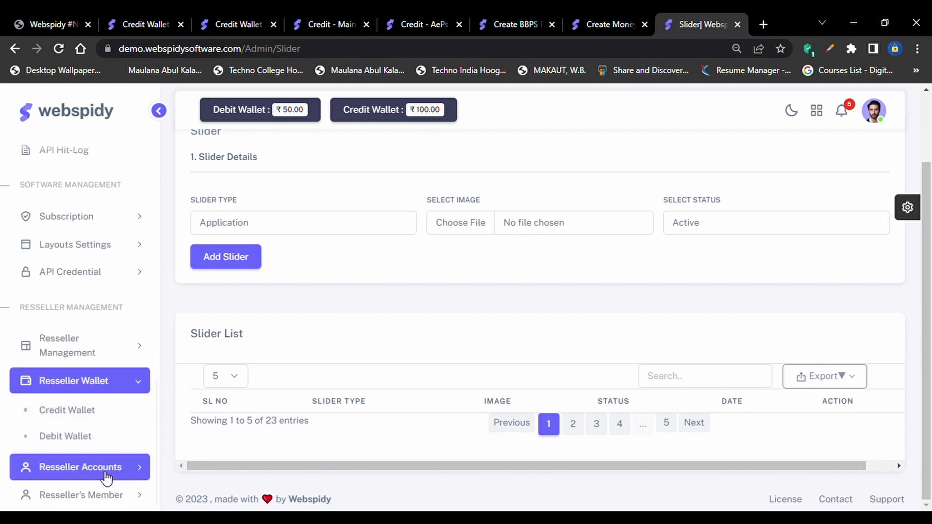
{"action": "left_click", "coordinate": [119, 349]}
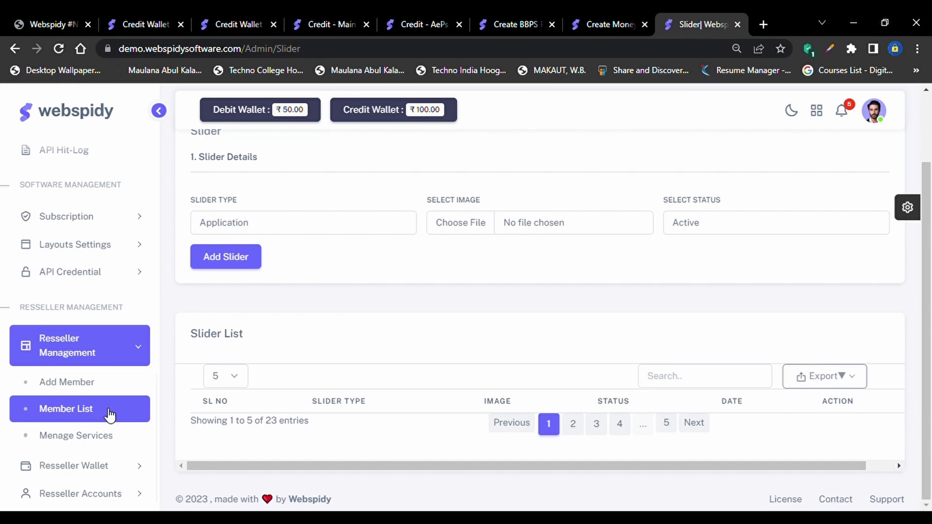
{"action": "scroll", "coordinate": [107, 440], "scroll_direction": "down", "scroll_amount": 1}
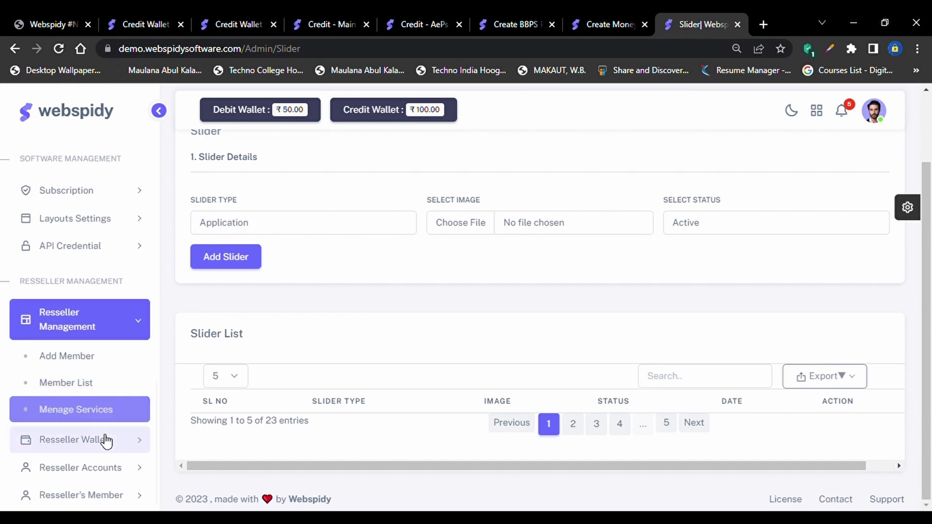
{"action": "left_click", "coordinate": [108, 504]}
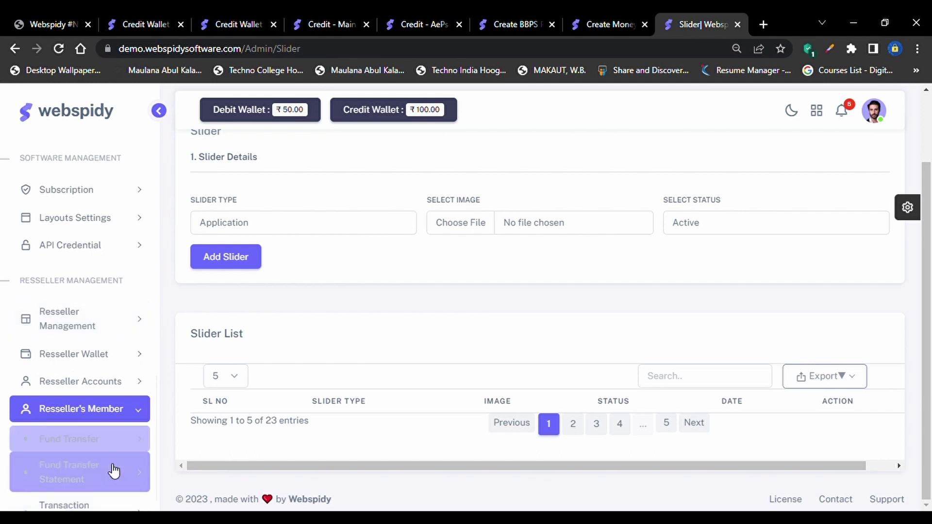
{"action": "left_click", "coordinate": [113, 472]}
{"action": "scroll", "coordinate": [108, 345], "scroll_direction": "up", "scroll_amount": 4}
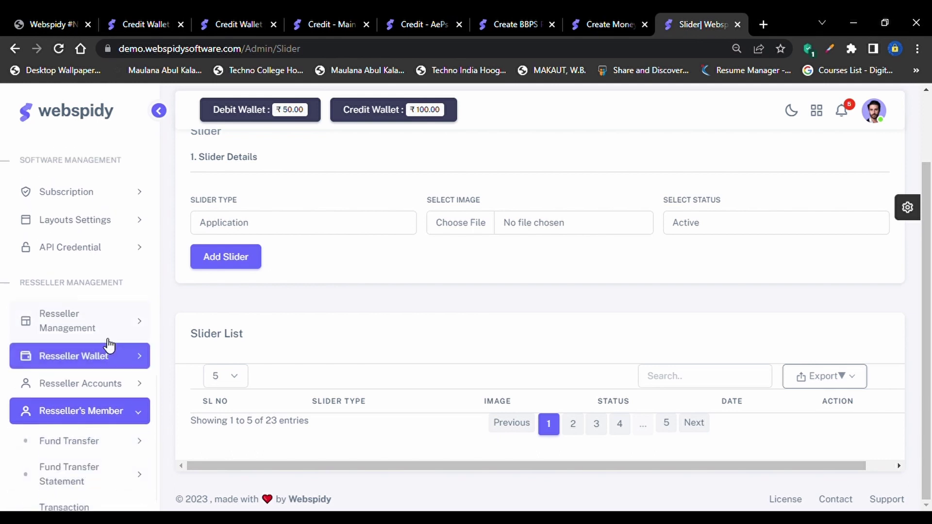
{"action": "scroll", "coordinate": [118, 314], "scroll_direction": "up", "scroll_amount": 10}
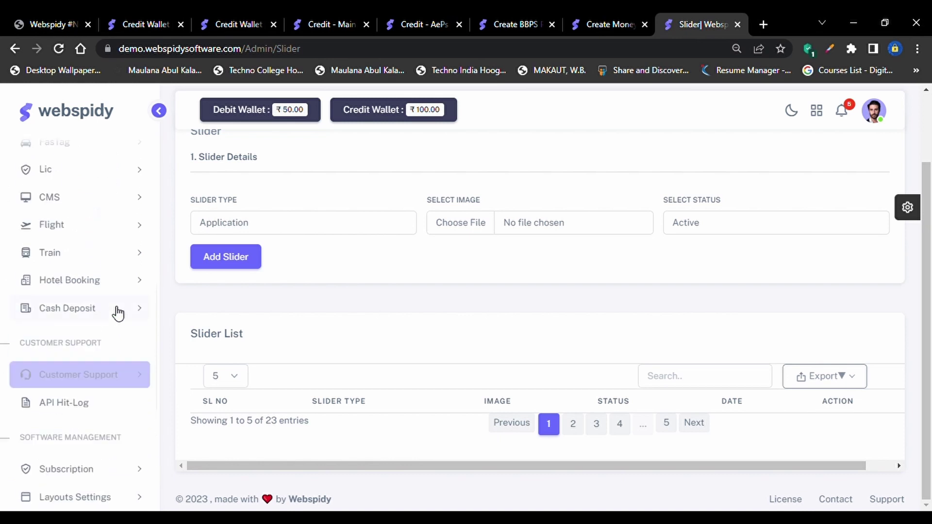
{"action": "scroll", "coordinate": [117, 313], "scroll_direction": "up", "scroll_amount": 5}
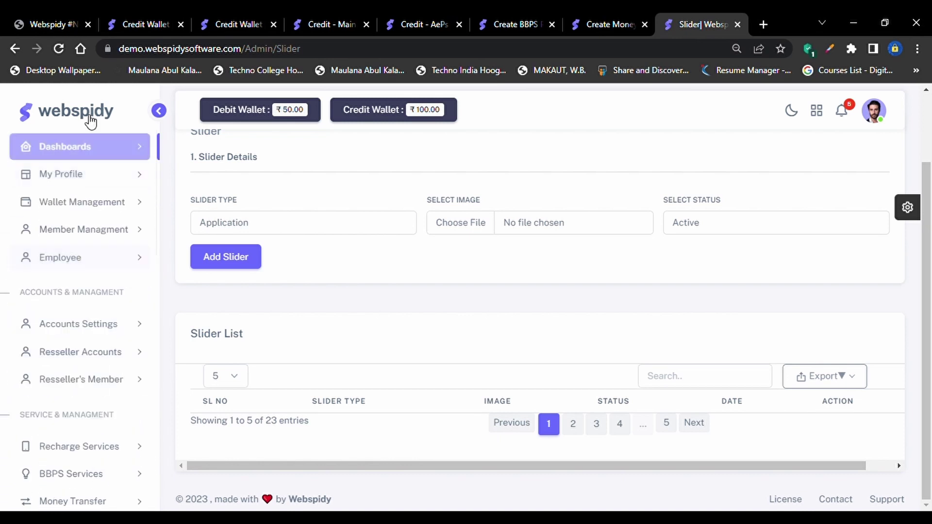
Open the Analytics and CRM dashboards and review the Total Revenue (₹150.00) and profit cards
{"action": "left_click", "coordinate": [91, 145]}
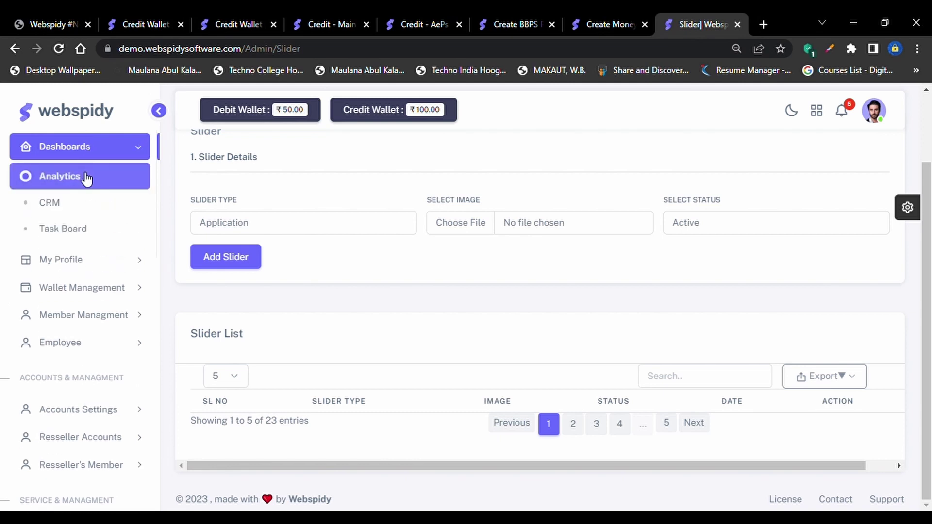
{"action": "left_click", "coordinate": [85, 178]}
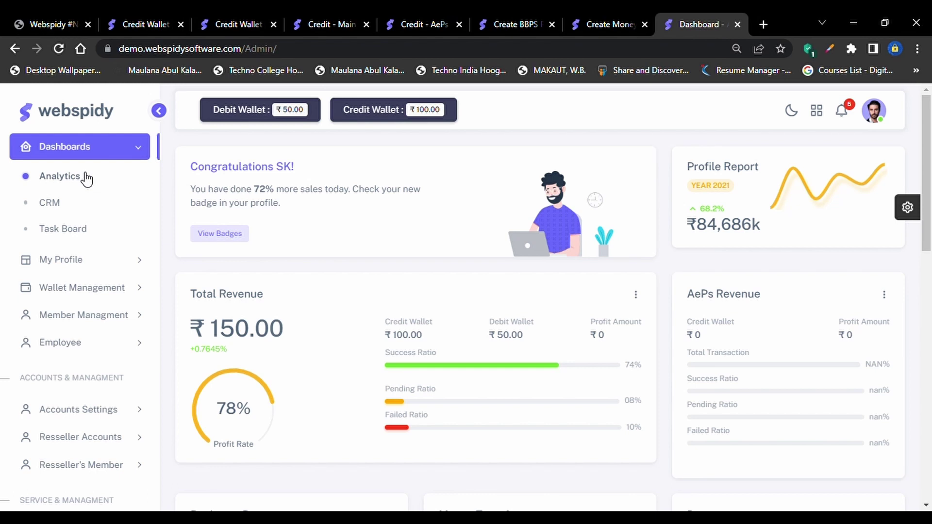
{"action": "left_click", "coordinate": [124, 207]}
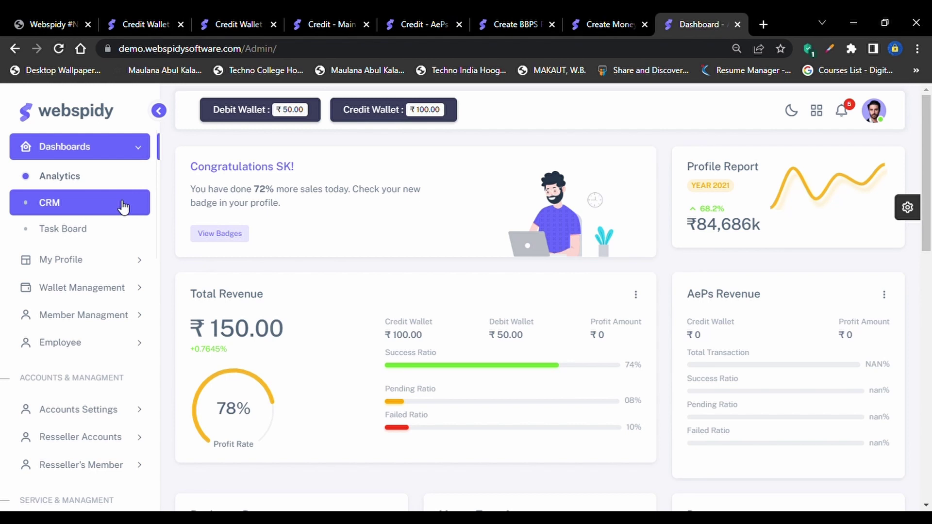
{"action": "scroll", "coordinate": [491, 323], "scroll_direction": "down", "scroll_amount": 1}
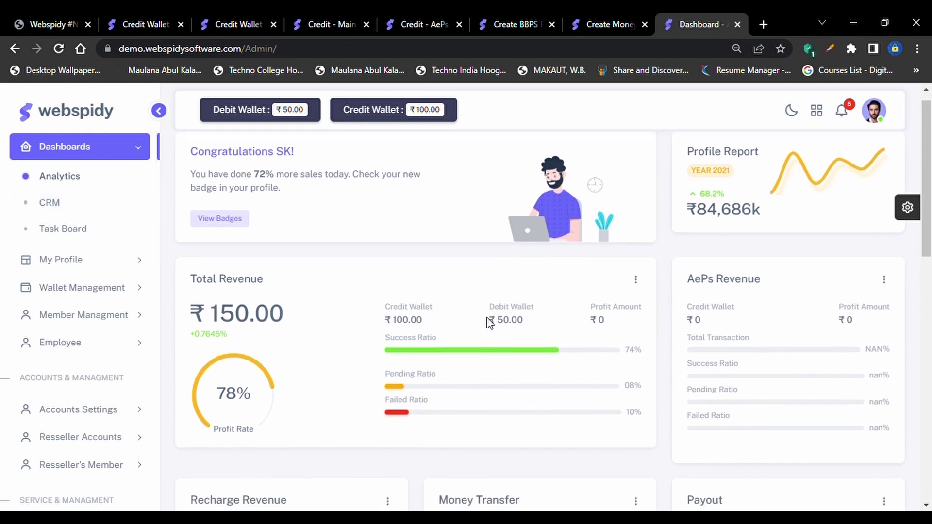
{"action": "scroll", "coordinate": [488, 322], "scroll_direction": "up", "scroll_amount": 1}
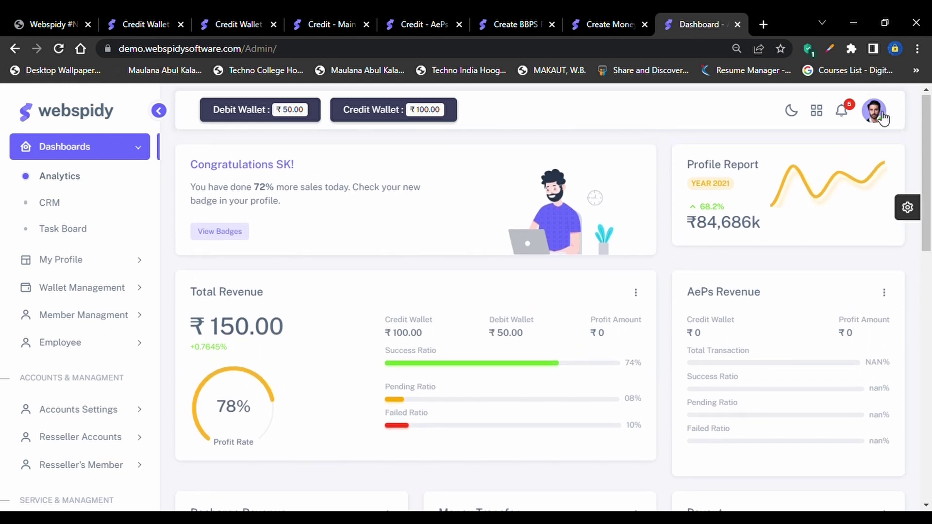
{"action": "scroll", "coordinate": [523, 408], "scroll_direction": "down", "scroll_amount": 1}
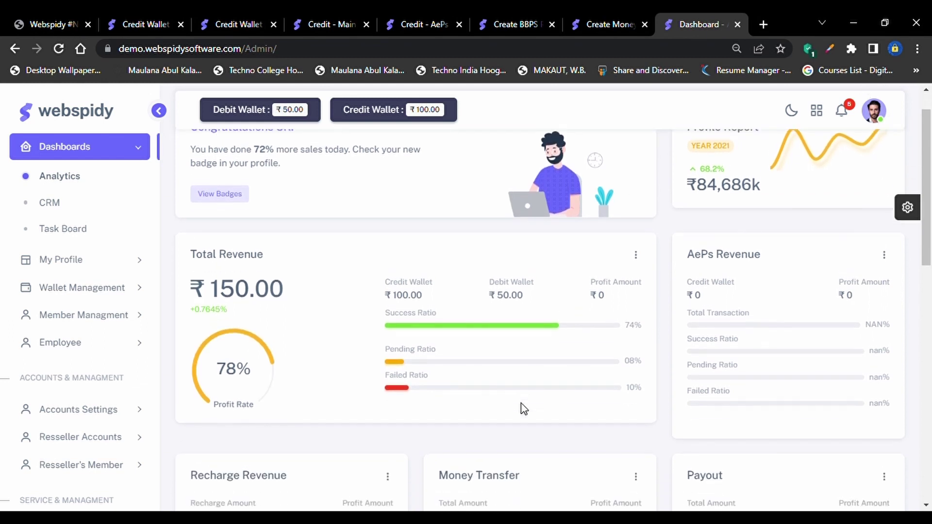
{"action": "scroll", "coordinate": [522, 411], "scroll_direction": "up", "scroll_amount": 1}
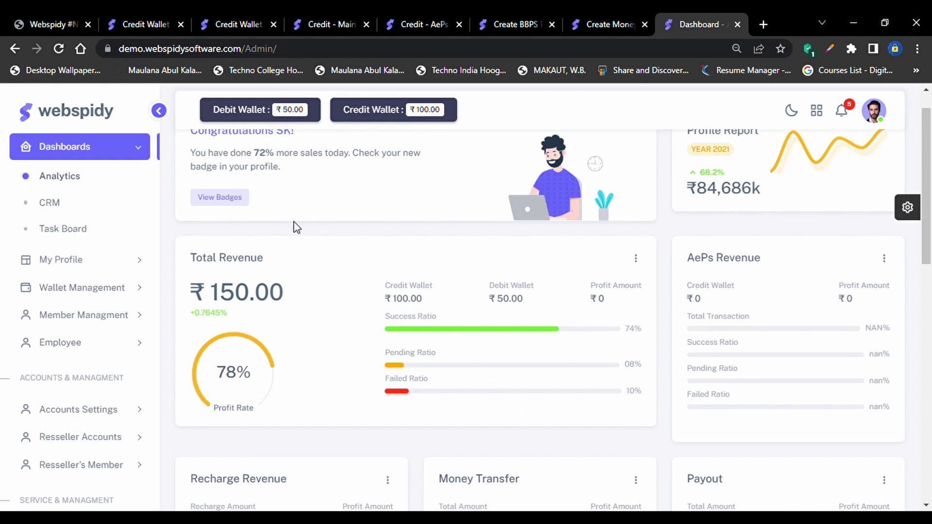
{"action": "scroll", "coordinate": [295, 226], "scroll_direction": "up", "scroll_amount": 2}
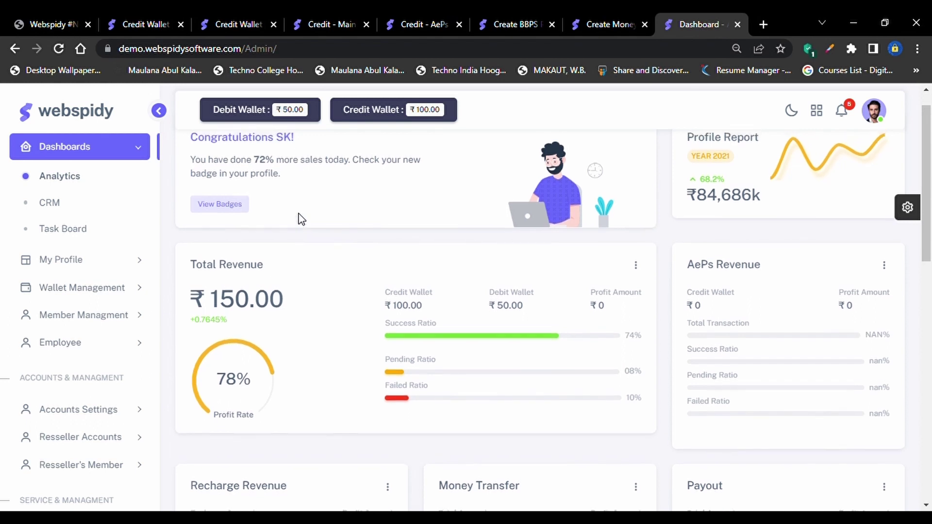
{"action": "scroll", "coordinate": [300, 219], "scroll_direction": "up", "scroll_amount": 1}
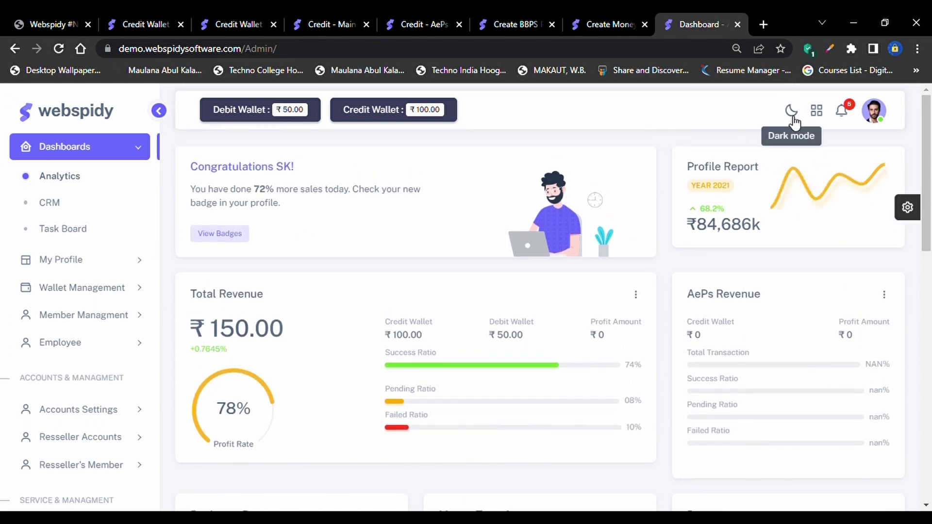
In Template Customizer, try the Default and Bordered themes, then apply Semi Dark
{"action": "left_click", "coordinate": [907, 207]}
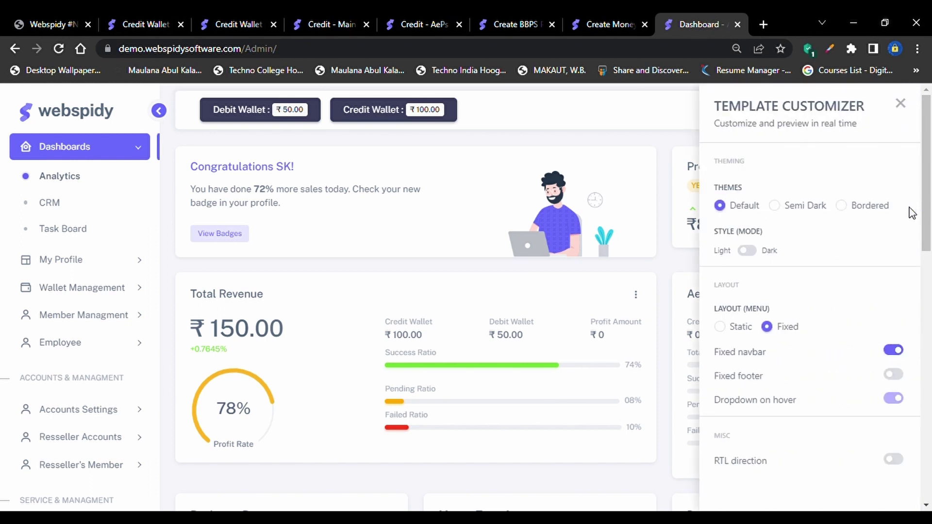
{"action": "left_click", "coordinate": [793, 214]}
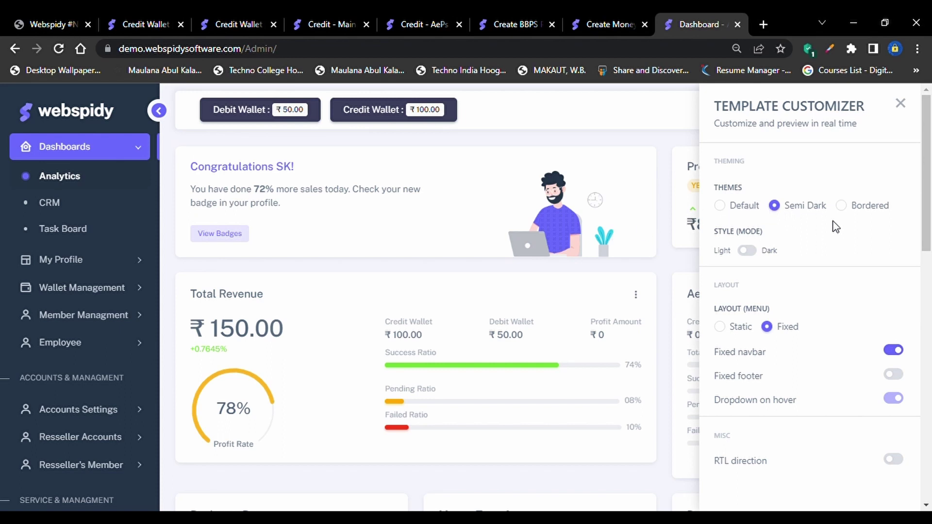
{"action": "left_click", "coordinate": [865, 206]}
{"action": "left_click", "coordinate": [816, 207]}
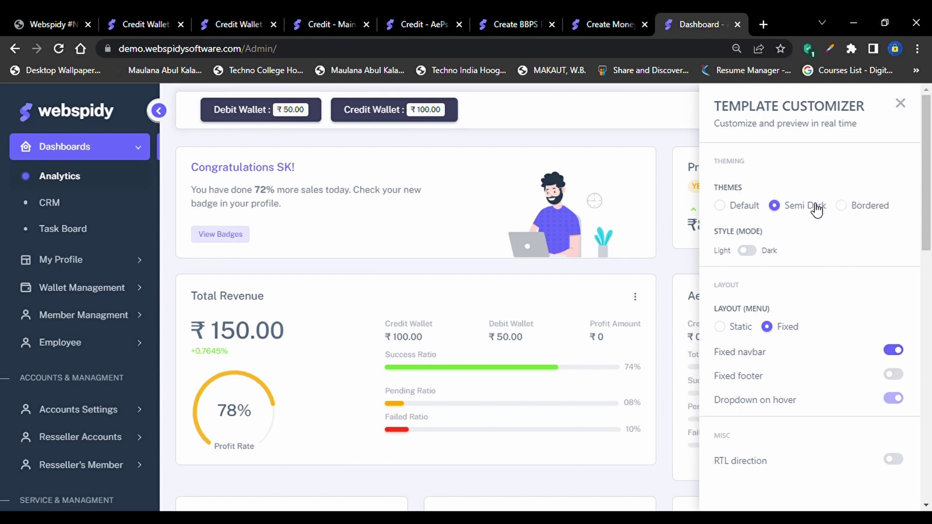
{"action": "left_click", "coordinate": [750, 207]}
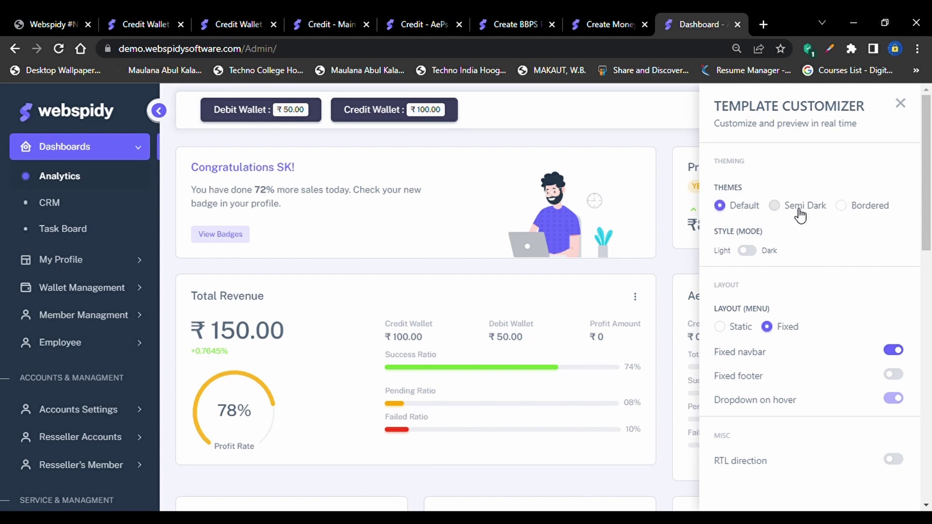
{"action": "left_click", "coordinate": [774, 206]}
{"action": "left_click", "coordinate": [859, 208]}
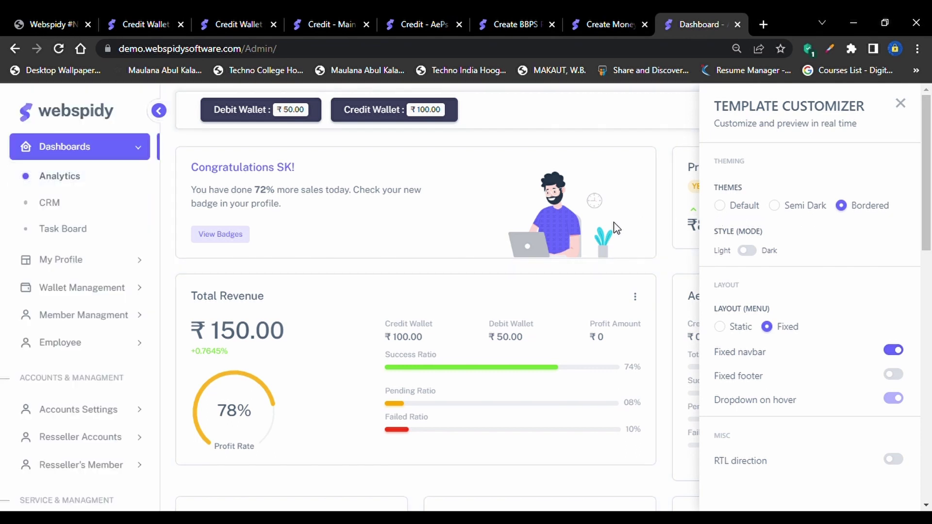
{"action": "left_click", "coordinate": [808, 213]}
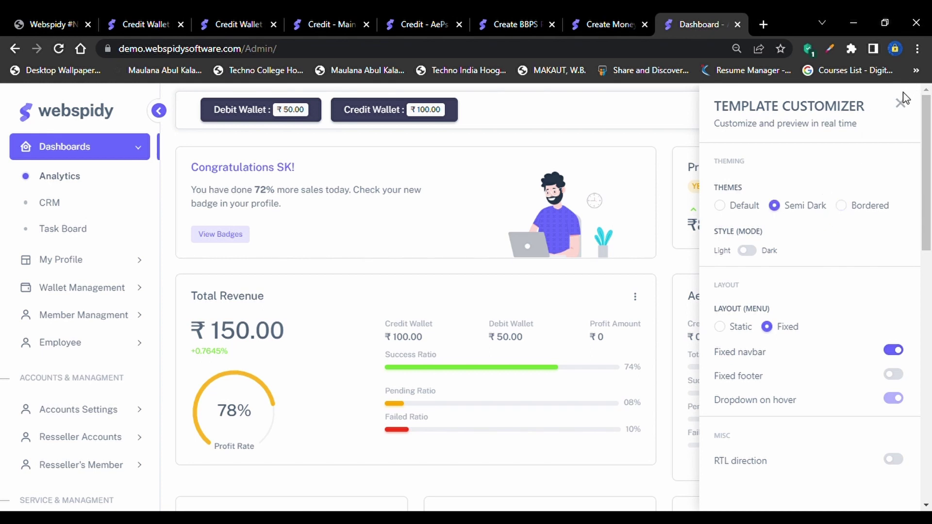